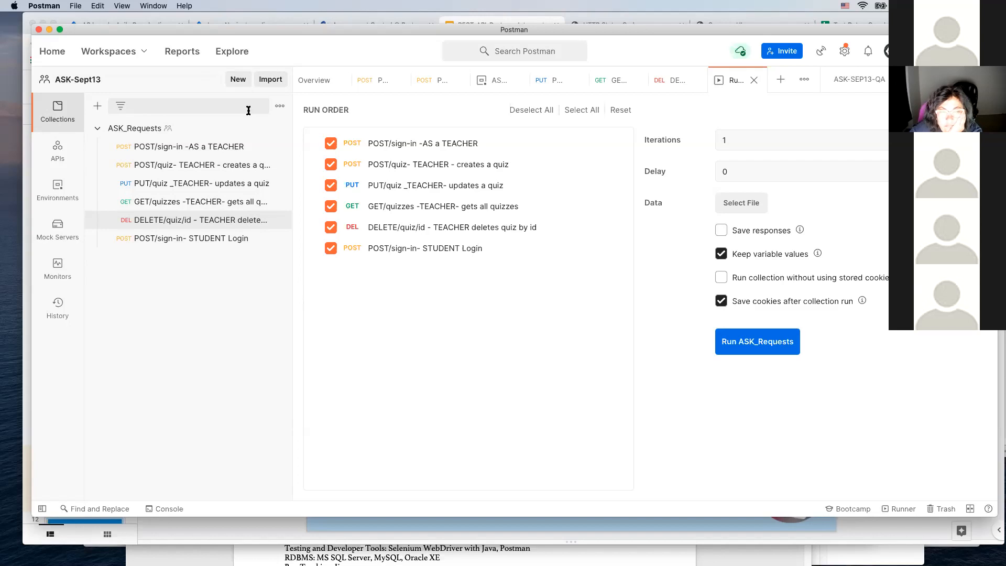
Step: Open the form for creating a new monitor in the ASK-Sept13 workspace
{"action": "left_click", "coordinate": [62, 266]}
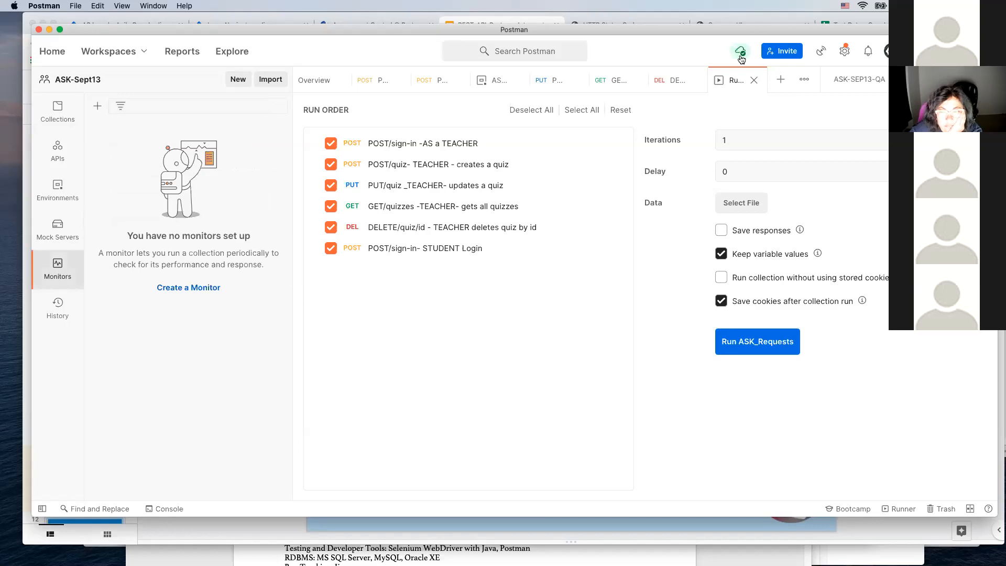
{"action": "double_click", "coordinate": [55, 260]}
{"action": "left_click", "coordinate": [194, 288]}
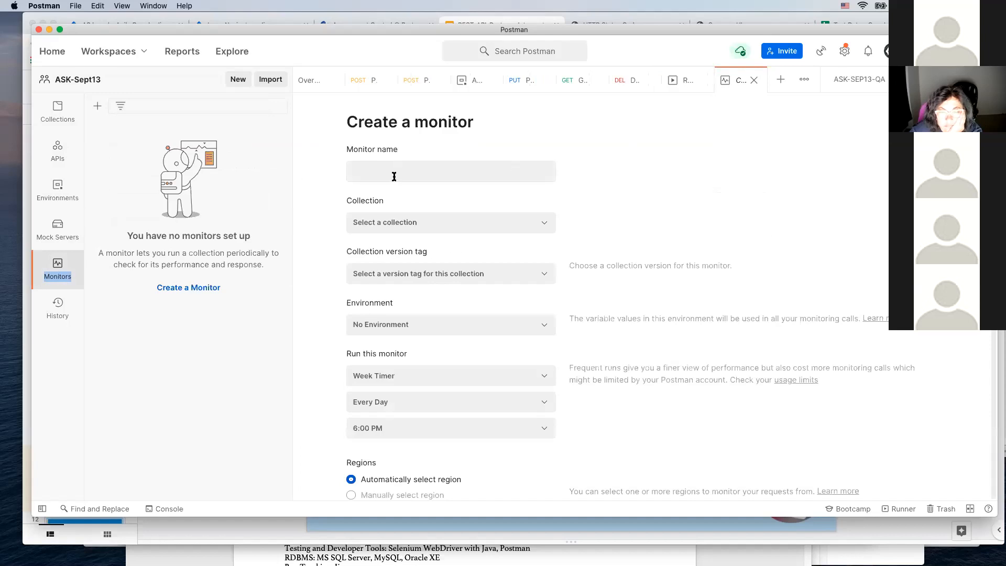
Step: Assign the ASK_Requests collection and the ASK-SEP13-QA environment to the monitor, and review its run timer options and remaining settings
{"action": "left_click", "coordinate": [546, 227]}
{"action": "left_click", "coordinate": [409, 250]}
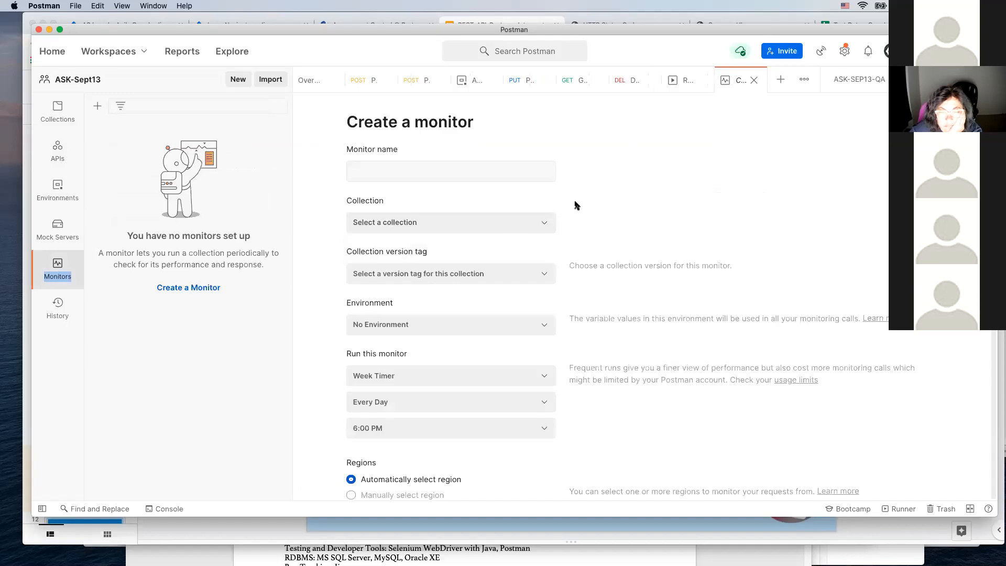
{"action": "left_click", "coordinate": [541, 325]}
{"action": "left_click", "coordinate": [419, 372]}
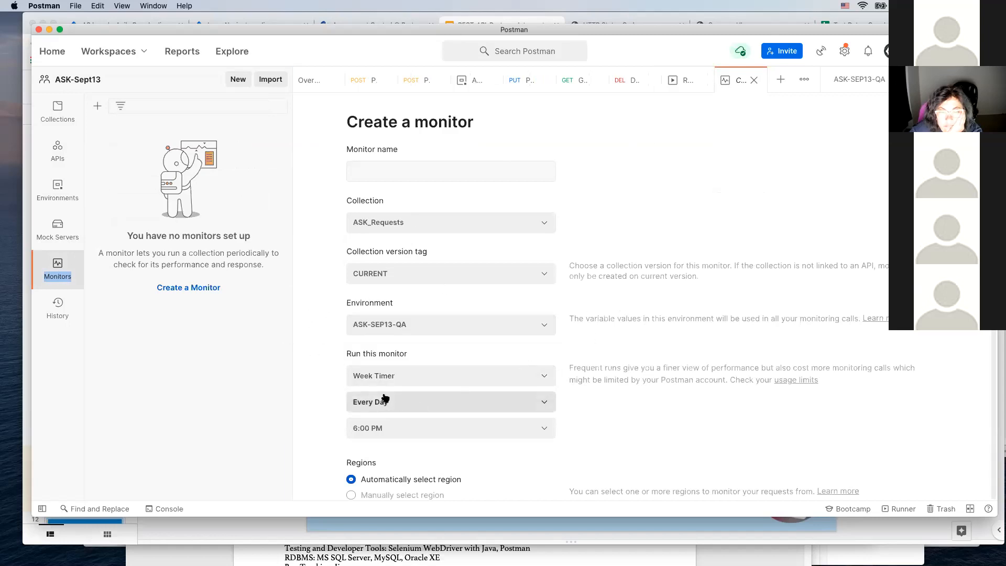
{"action": "left_click", "coordinate": [550, 381]}
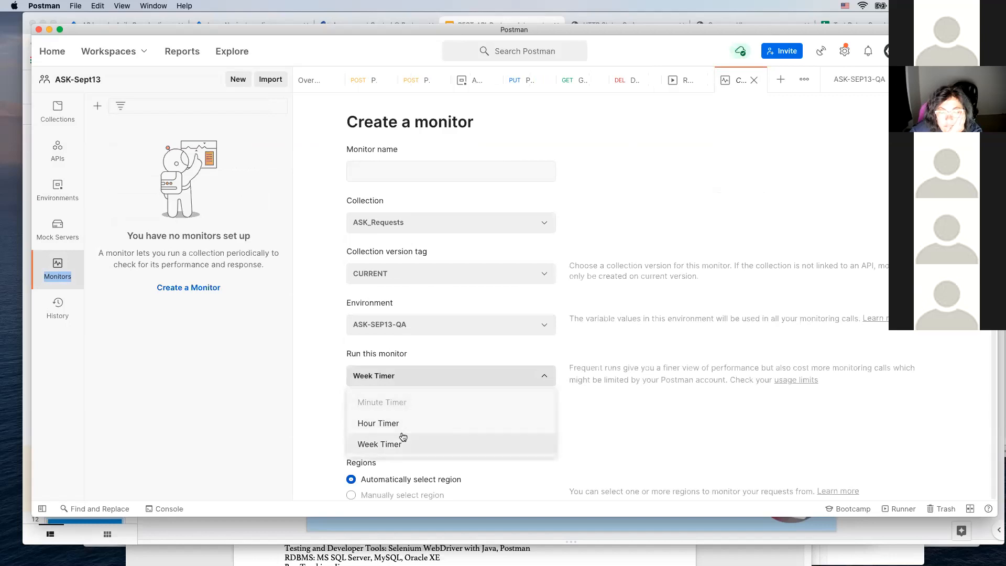
{"action": "scroll", "coordinate": [541, 363], "scroll_direction": "down", "scroll_amount": 2}
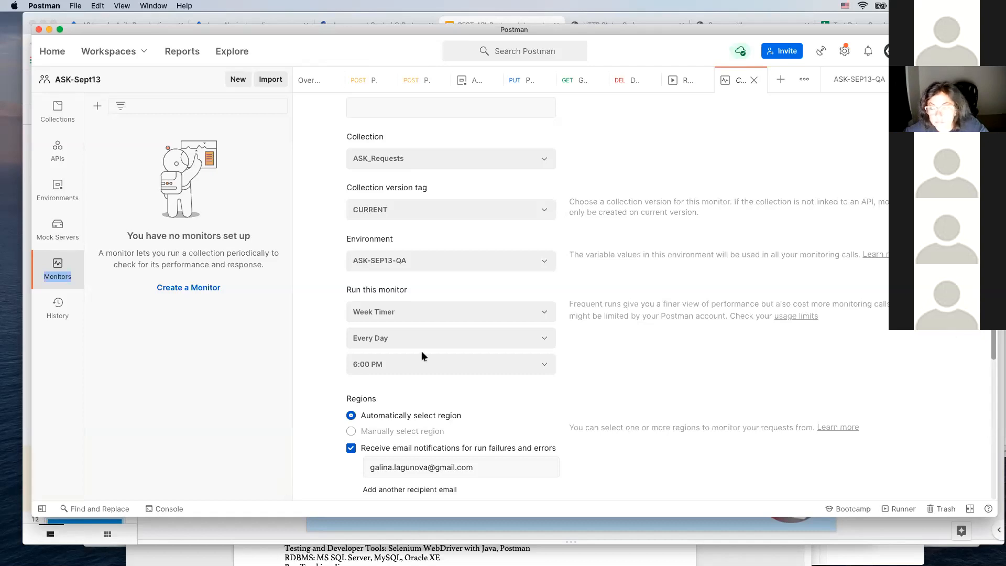
Step: Move the Postman window down to uncover the Google Slides presentation and look through the slide thumbnails after CRUD Operations
{"action": "left_click_drag", "start_coordinate": [347, 31], "coordinate": [345, 254]}
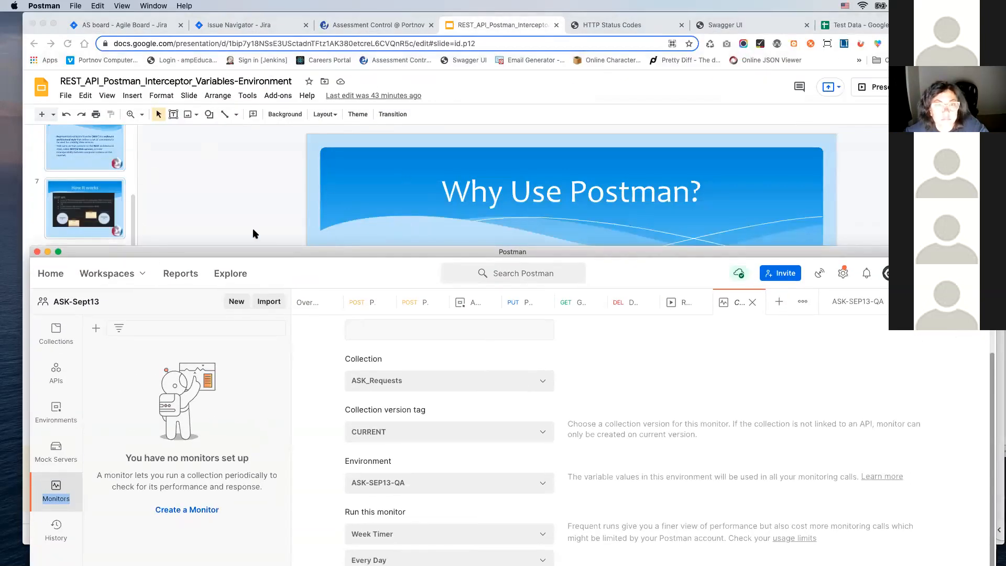
{"action": "key", "text": "Down"}
{"action": "left_click_drag", "start_coordinate": [265, 262], "coordinate": [263, 485]}
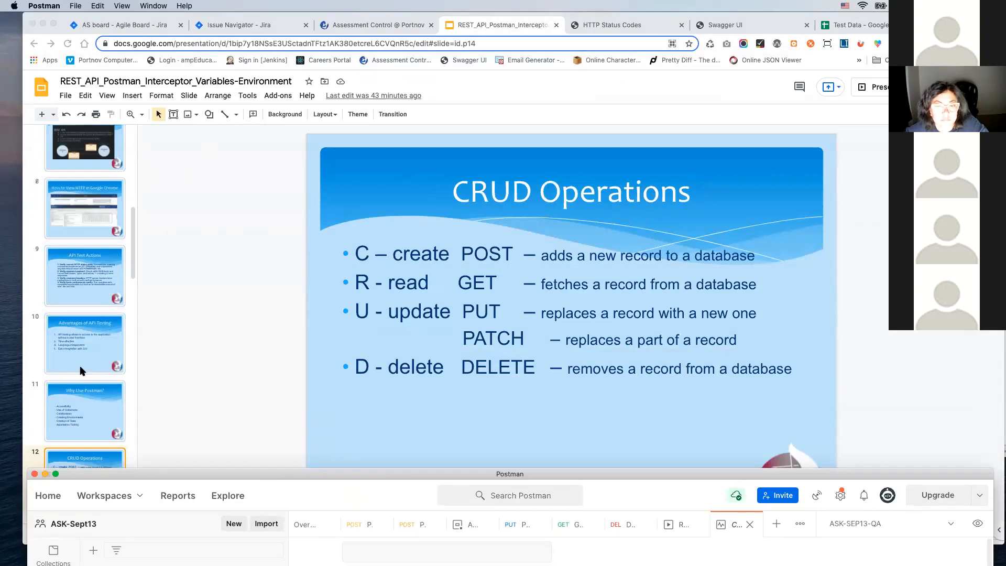
{"action": "scroll", "coordinate": [81, 342], "scroll_direction": "down", "scroll_amount": 5}
{"action": "scroll", "coordinate": [80, 342], "scroll_direction": "down", "scroll_amount": 4}
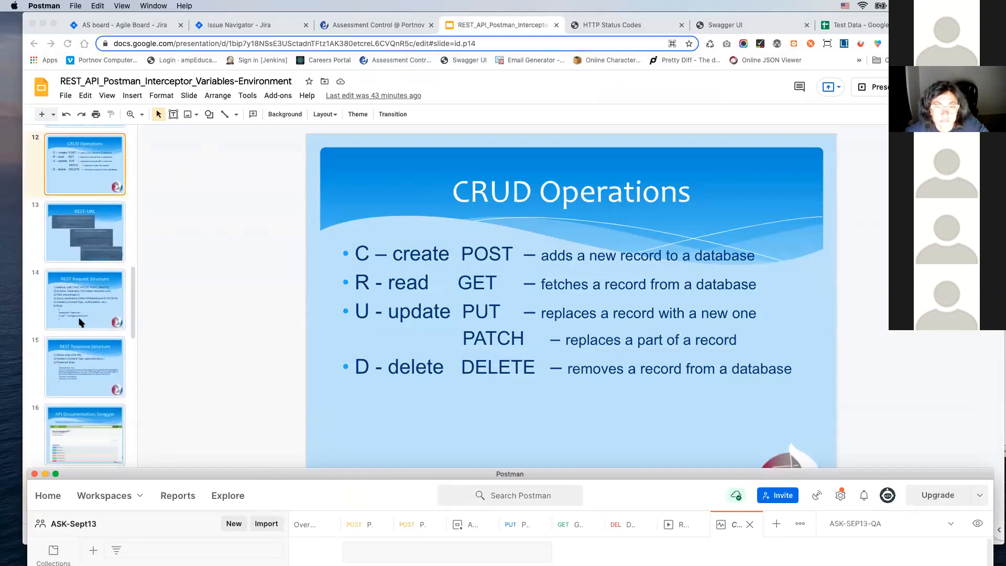
{"action": "scroll", "coordinate": [80, 322], "scroll_direction": "down", "scroll_amount": 1}
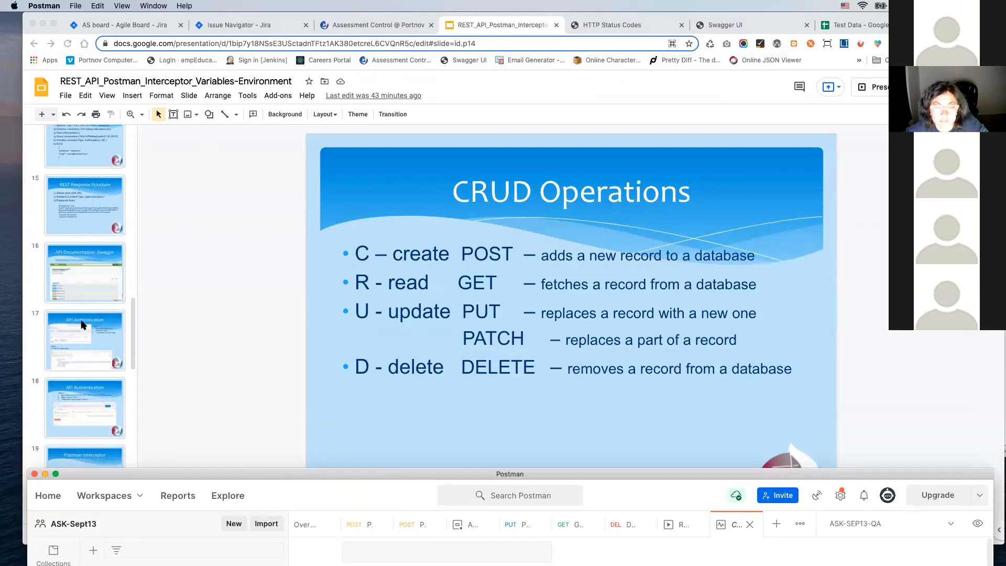
{"action": "scroll", "coordinate": [81, 325], "scroll_direction": "up", "scroll_amount": 2}
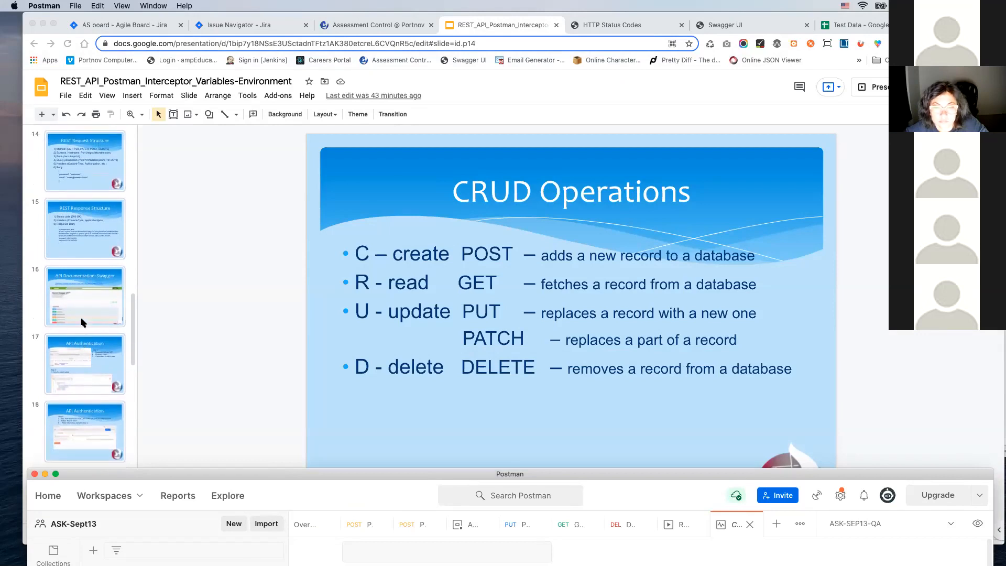
{"action": "scroll", "coordinate": [77, 209], "scroll_direction": "up", "scroll_amount": 3}
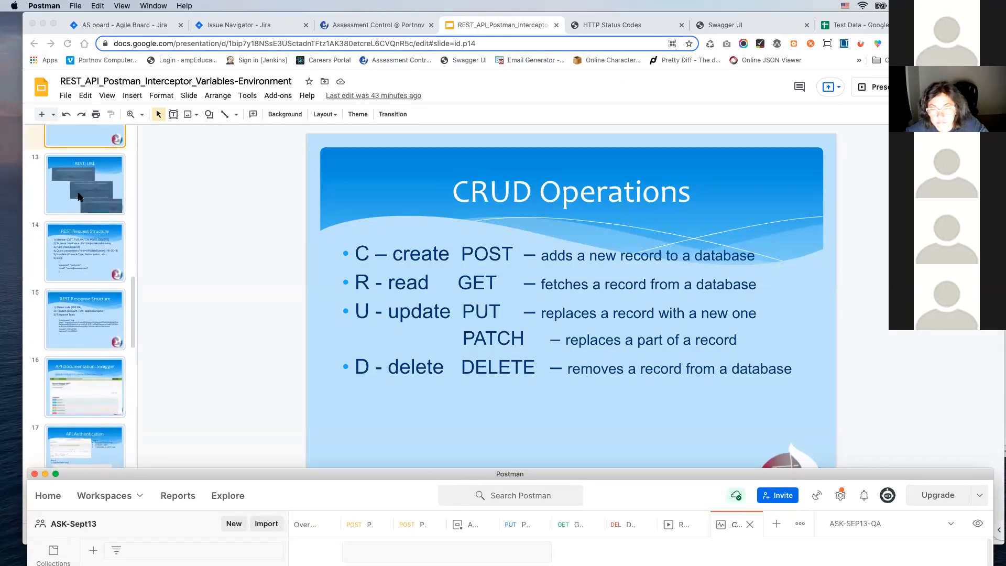
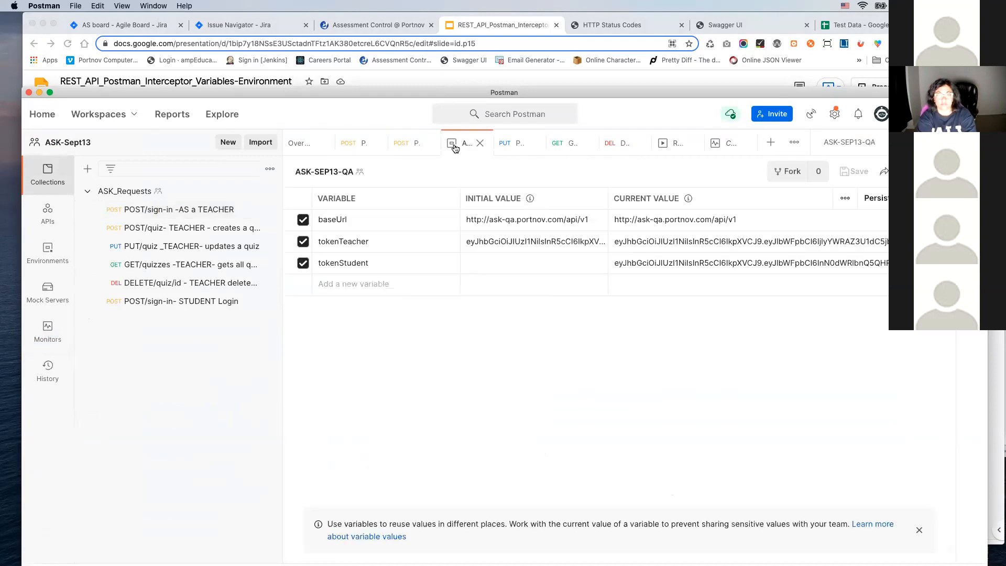
Step: Review the ASK-SEP13-QA environment variables, the teacher sign-in request, and the teacher quiz-creation request with its available HTTP methods
{"action": "left_click", "coordinate": [756, 218]}
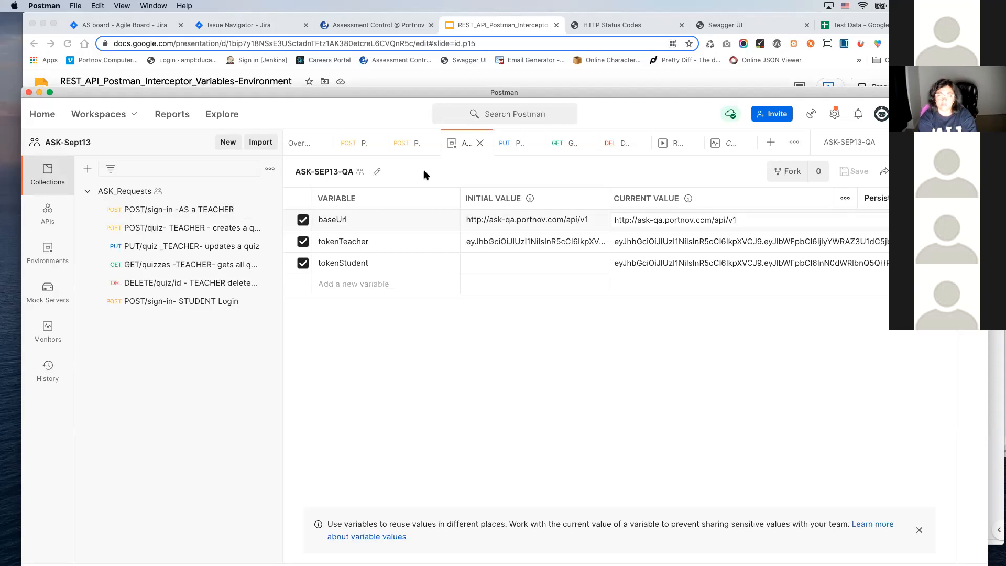
{"action": "left_click", "coordinate": [161, 210]}
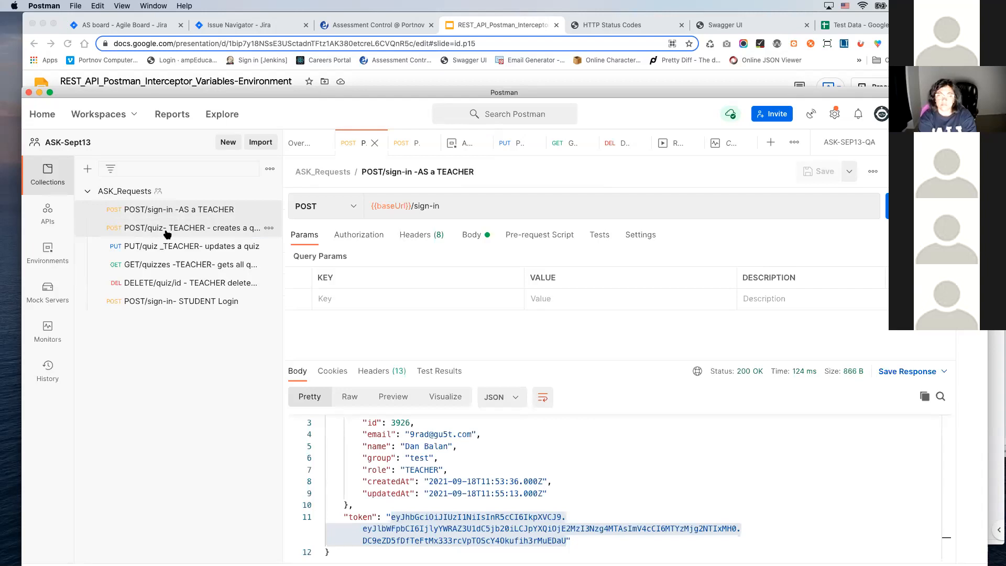
{"action": "left_click", "coordinate": [167, 232]}
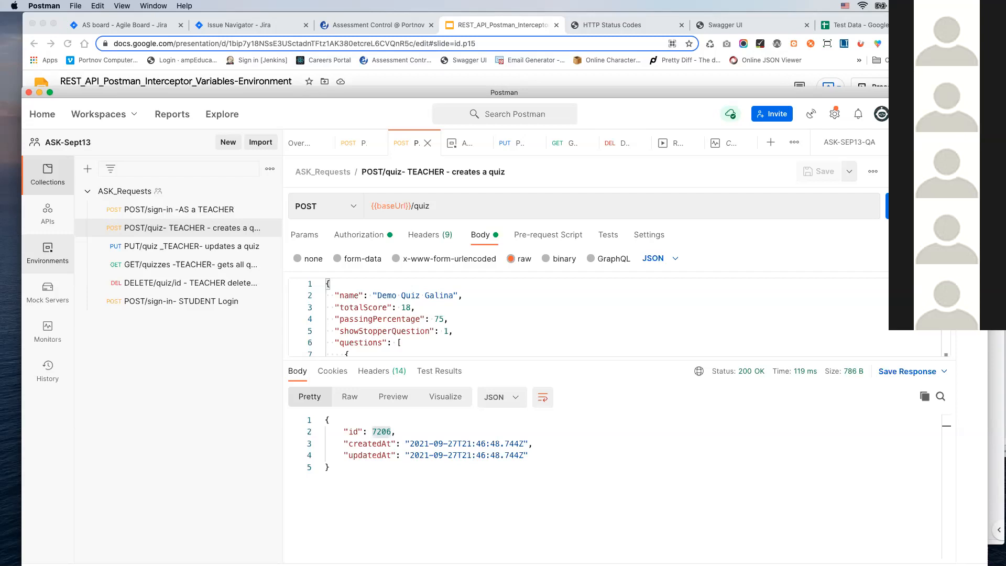
{"action": "left_click", "coordinate": [354, 208]}
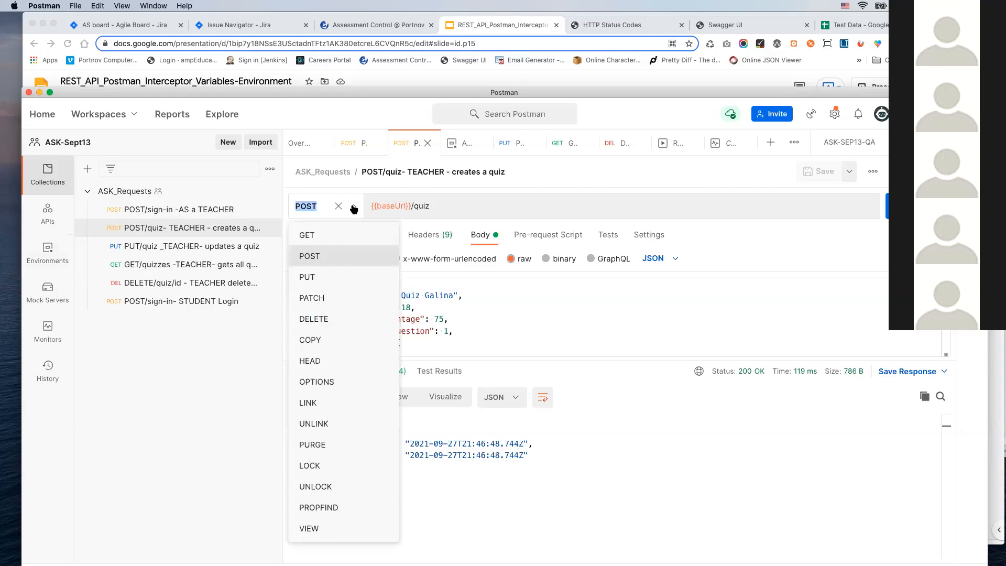
{"action": "left_click", "coordinate": [546, 328]}
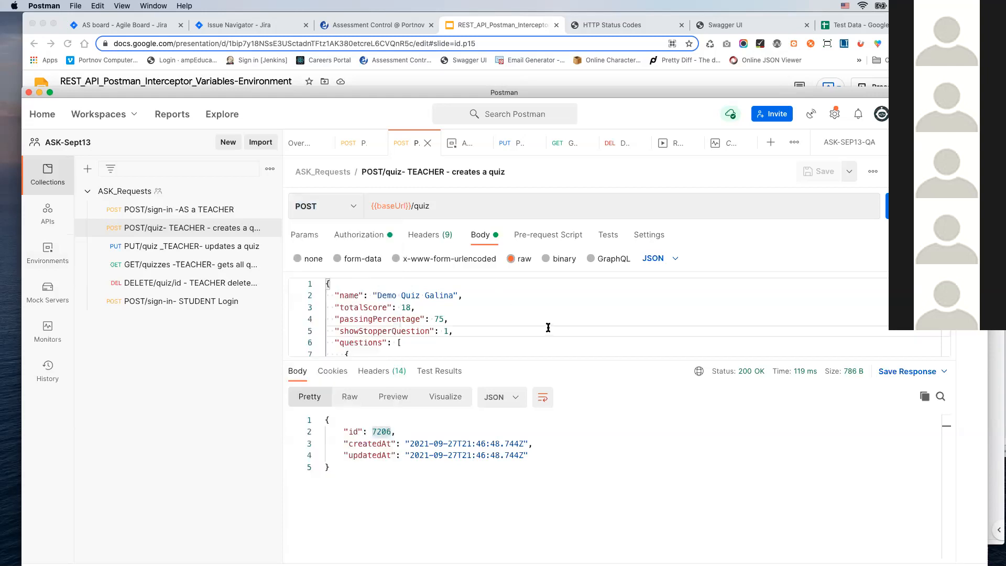
Step: Examine the quiz-creation request's authorization settings and the list of available authorization types
{"action": "left_click", "coordinate": [390, 239]}
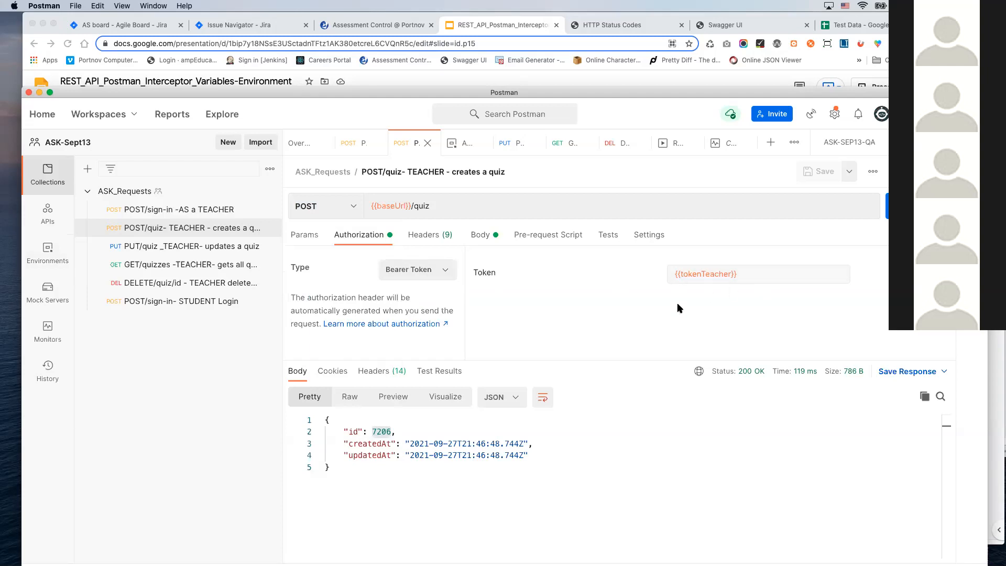
{"action": "left_click", "coordinate": [448, 270]}
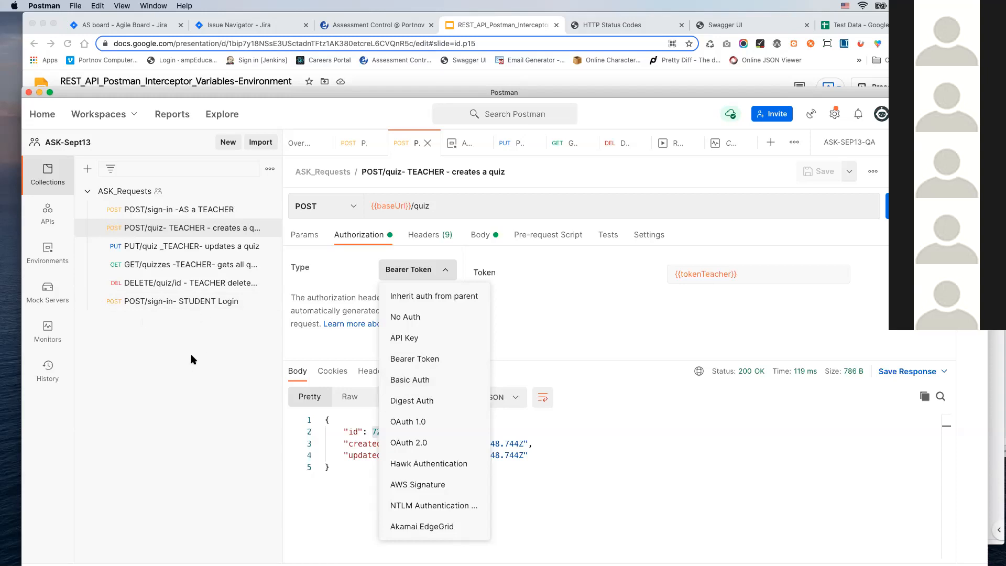
{"action": "left_click", "coordinate": [119, 458]}
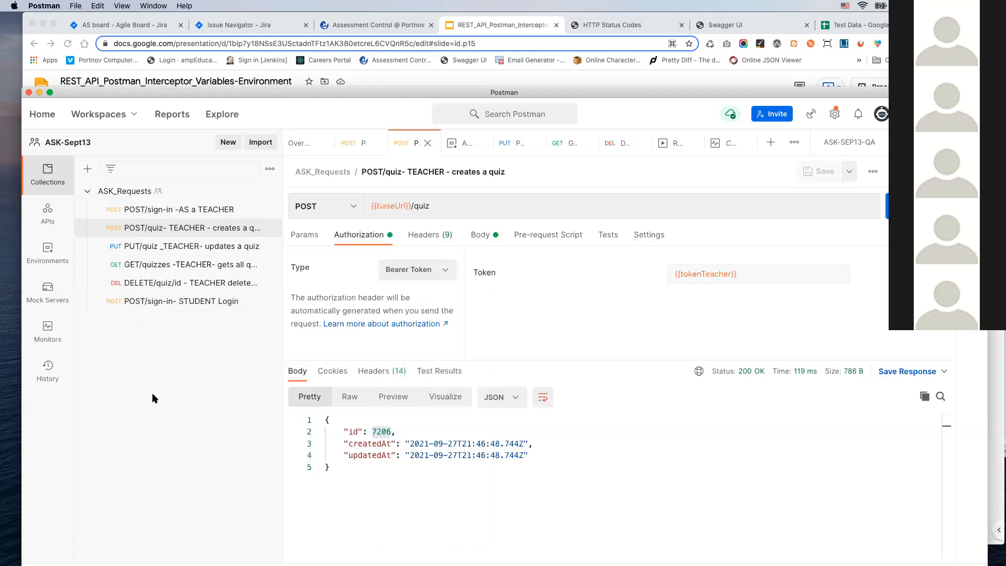
{"action": "left_click_drag", "start_coordinate": [278, 93], "coordinate": [282, 161]}
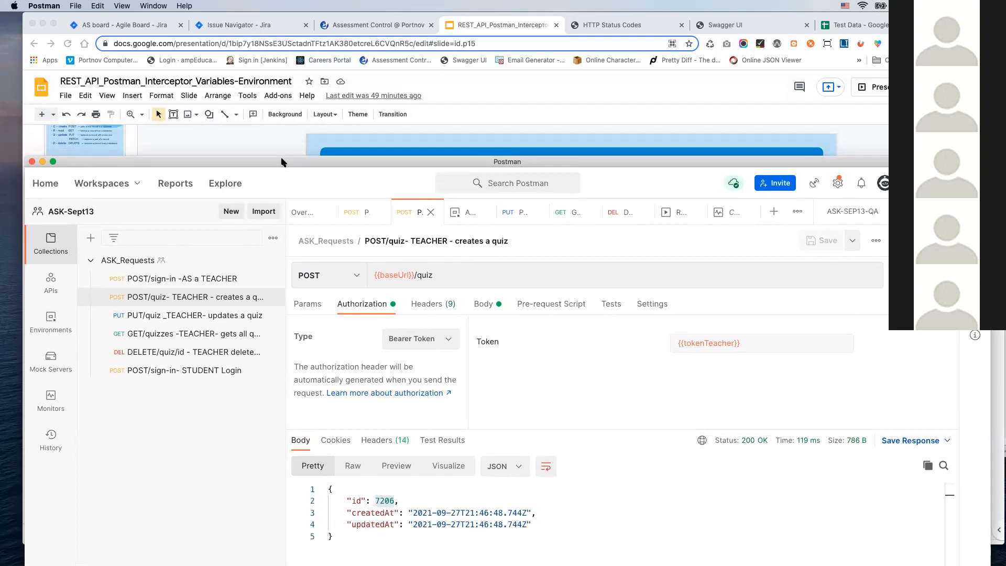
{"action": "left_click_drag", "start_coordinate": [281, 161], "coordinate": [291, 83]}
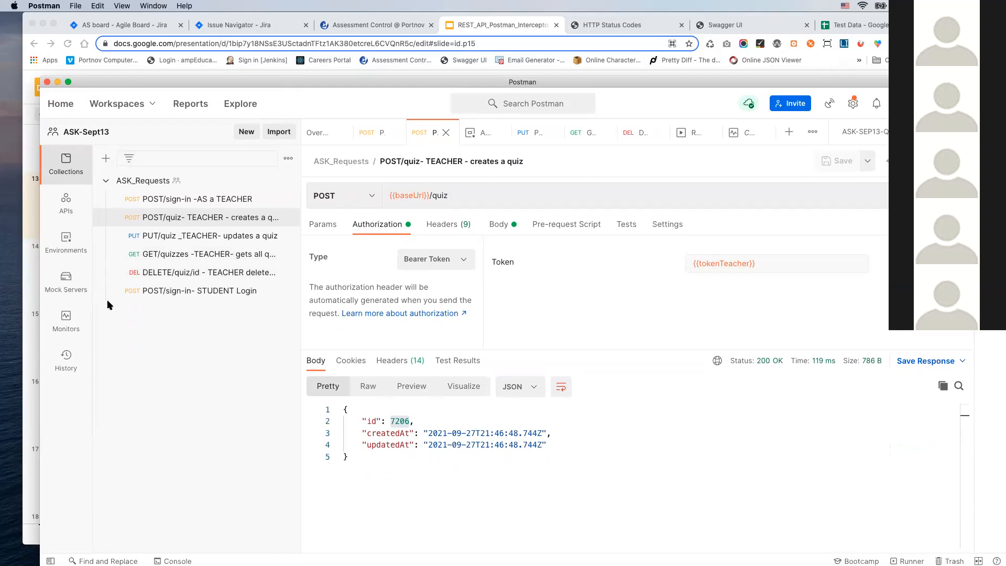
{"action": "left_click_drag", "start_coordinate": [360, 87], "coordinate": [332, 59]}
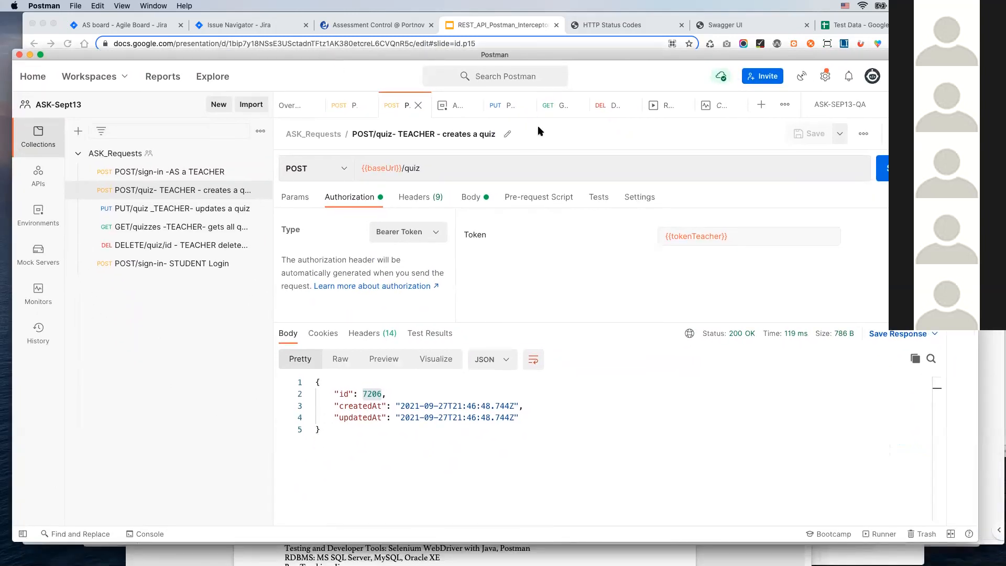
Step: Create a new POST request with the URL {{baseUrl}}/sign-up
{"action": "left_click", "coordinate": [762, 107]}
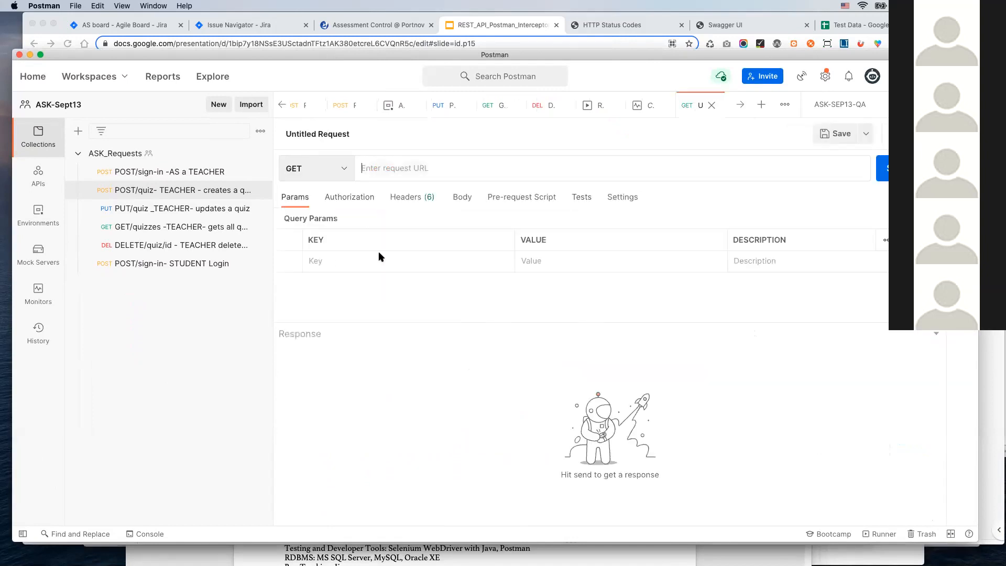
{"action": "left_click", "coordinate": [348, 173]}
{"action": "left_click", "coordinate": [315, 217]}
{"action": "left_click", "coordinate": [384, 168]}
{"action": "type", "text": "{{ba"}
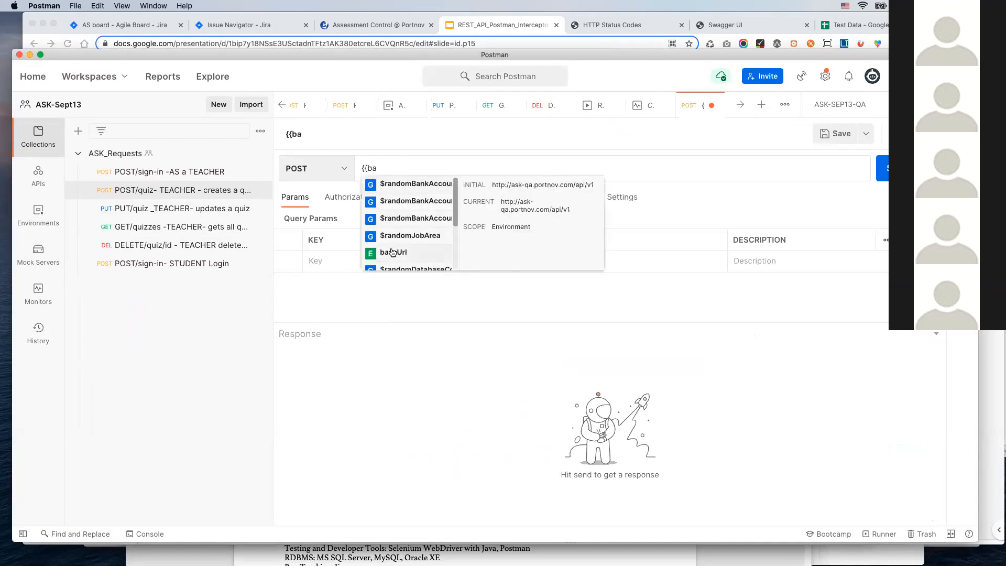
{"action": "left_click", "coordinate": [389, 252]}
{"action": "type", "text": "/s"}
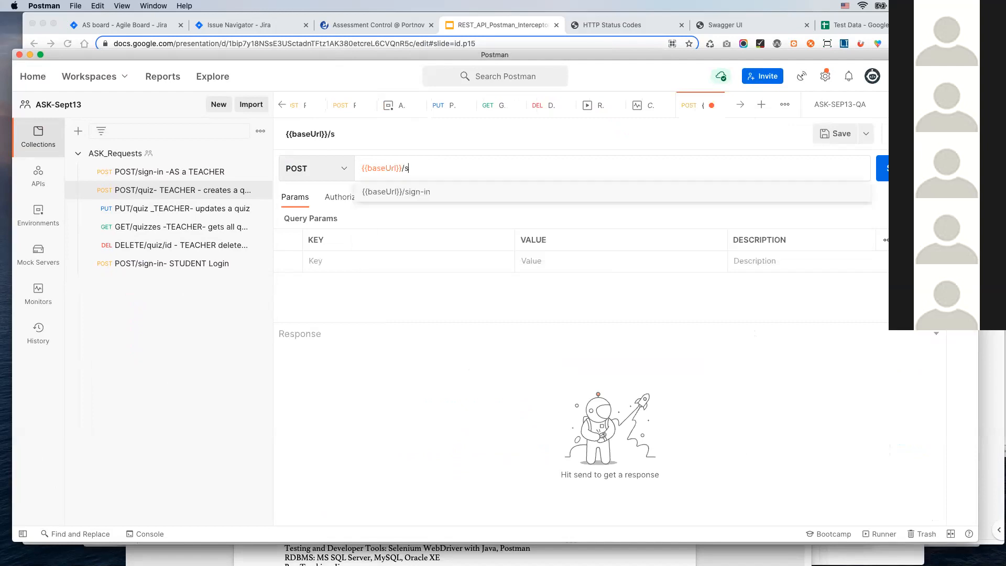
{"action": "type", "text": "ign-up"}
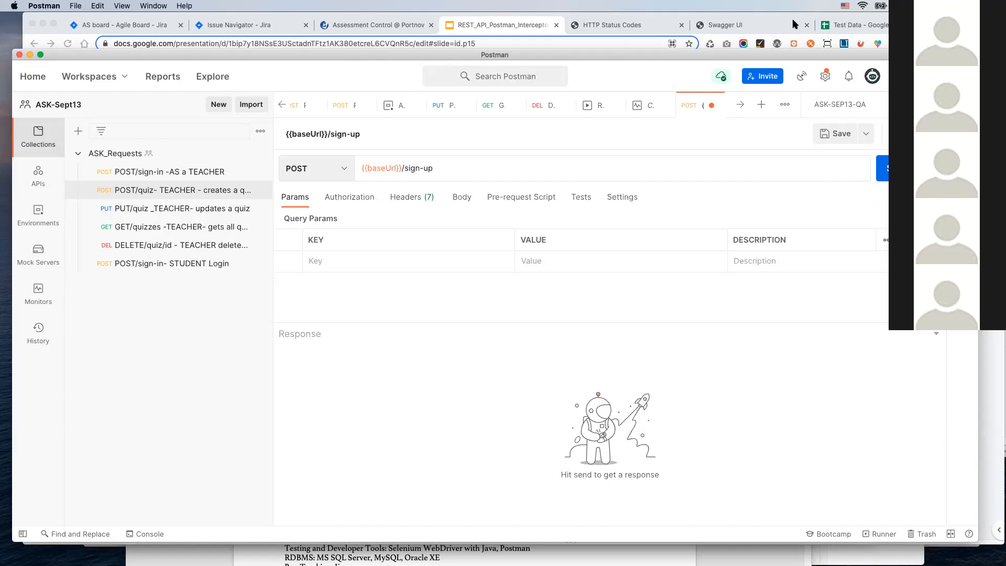
Step: In the Swagger UI documentation, expand the Authorization API's POST /sign-up endpoint and copy its example request body
{"action": "left_click", "coordinate": [754, 26]}
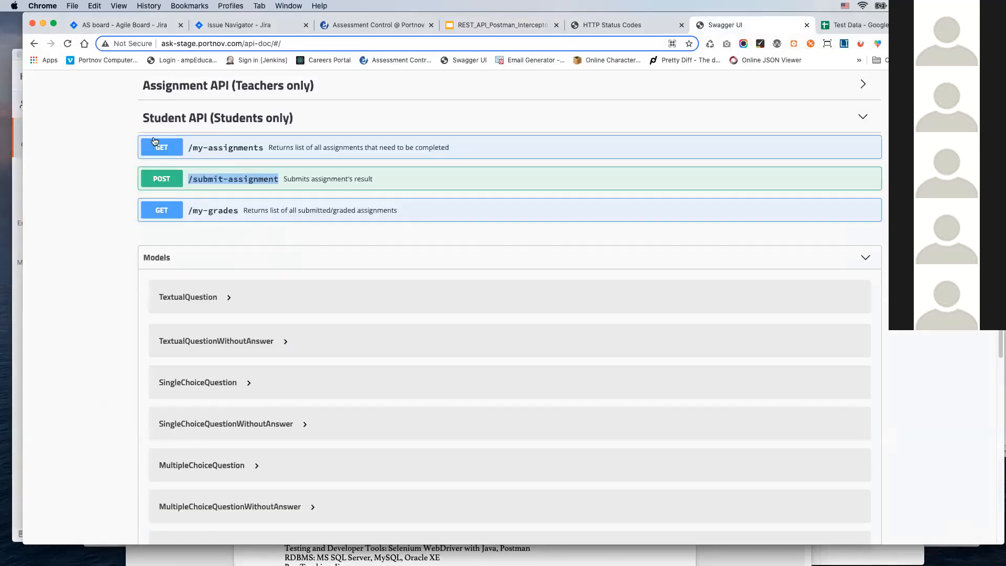
{"action": "left_click", "coordinate": [157, 118]}
{"action": "scroll", "coordinate": [187, 119], "scroll_direction": "up", "scroll_amount": 6}
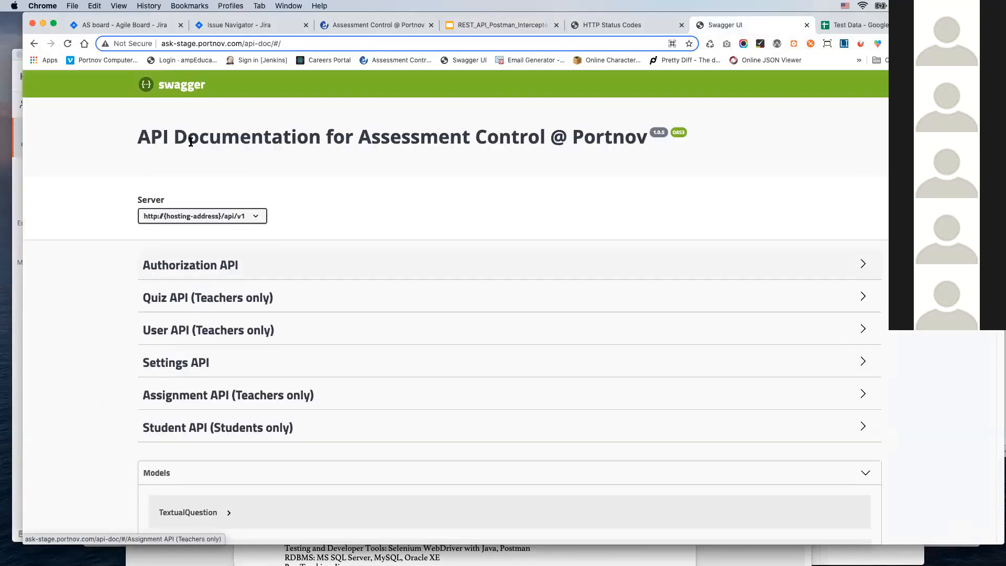
{"action": "left_click", "coordinate": [181, 264]}
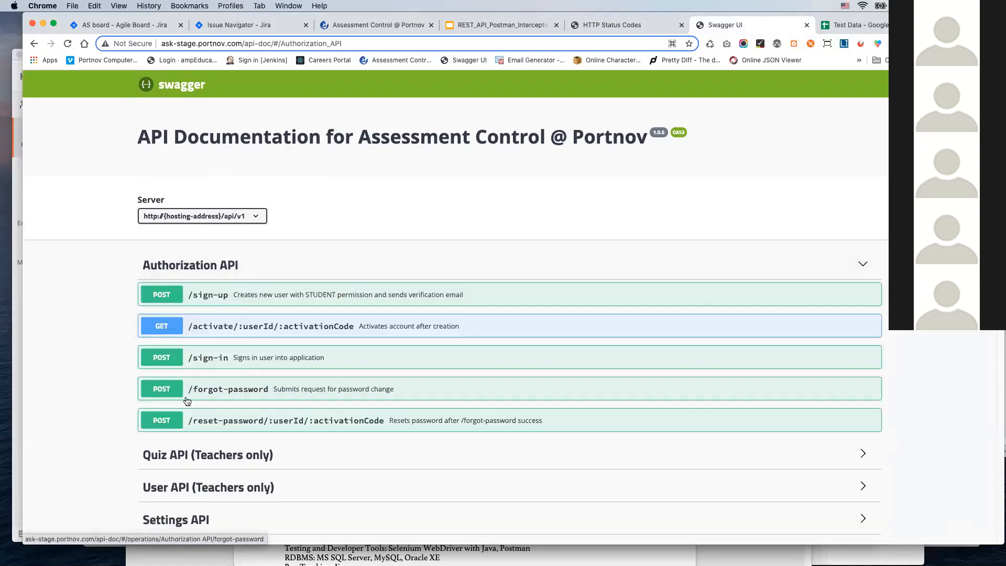
{"action": "left_click", "coordinate": [160, 295]}
{"action": "scroll", "coordinate": [207, 360], "scroll_direction": "down", "scroll_amount": 3}
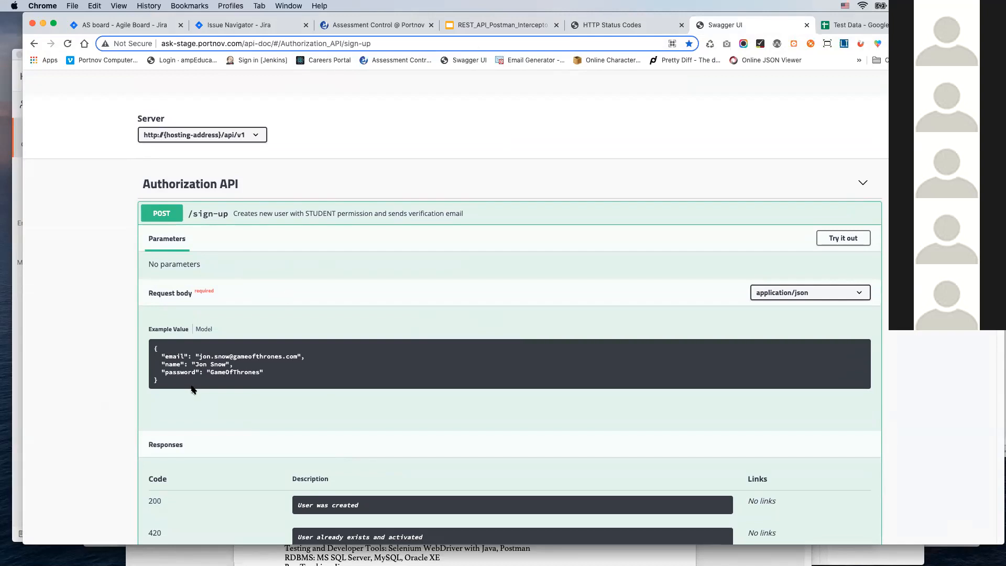
{"action": "left_click_drag", "start_coordinate": [173, 388], "coordinate": [145, 339]}
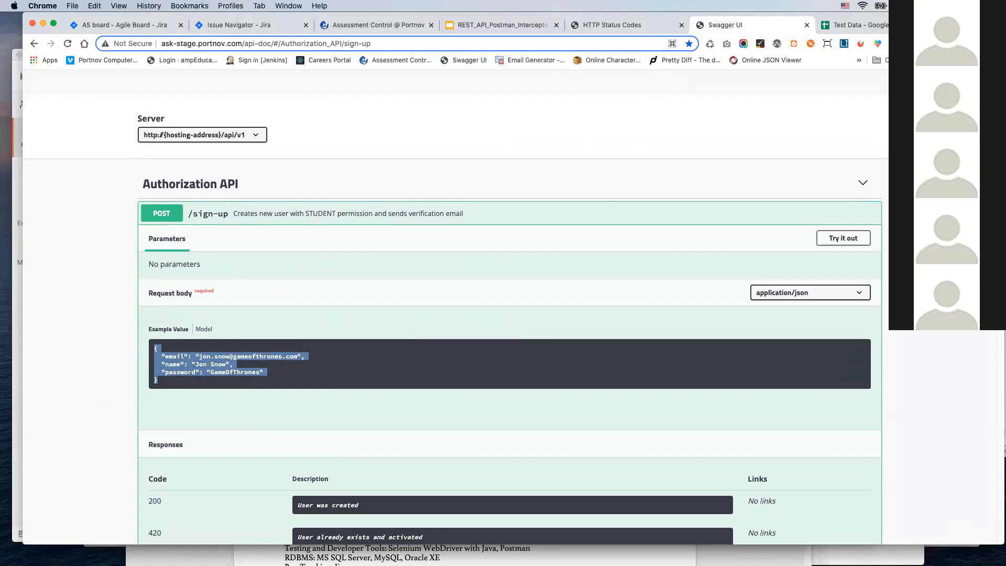
Step: Back in Postman, set the sign-up request's body to raw JSON and paste the copied example with its email, name and password fields
{"action": "left_click", "coordinate": [224, 544]}
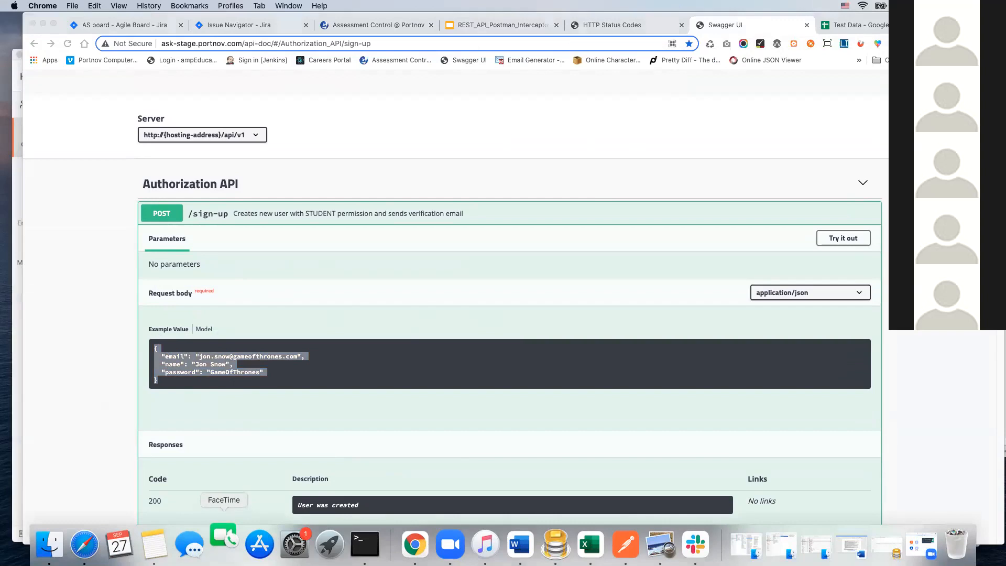
{"action": "left_click", "coordinate": [635, 542]}
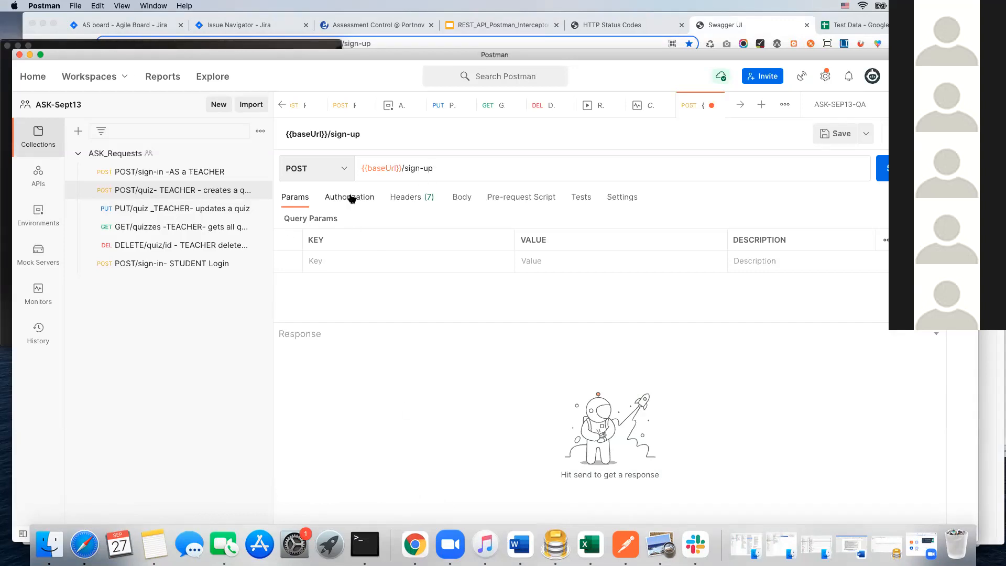
{"action": "left_click", "coordinate": [462, 199]}
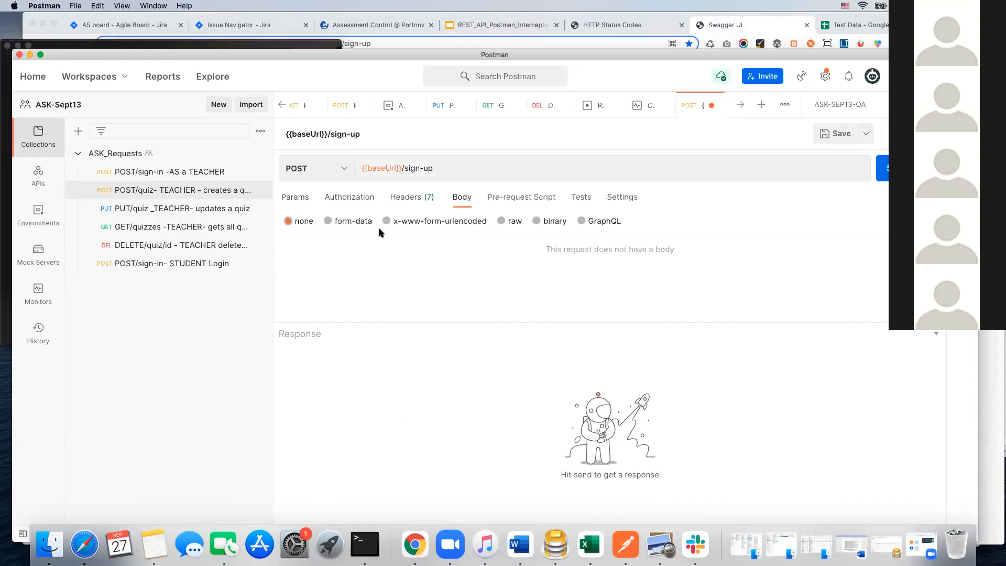
{"action": "left_click", "coordinate": [502, 221]}
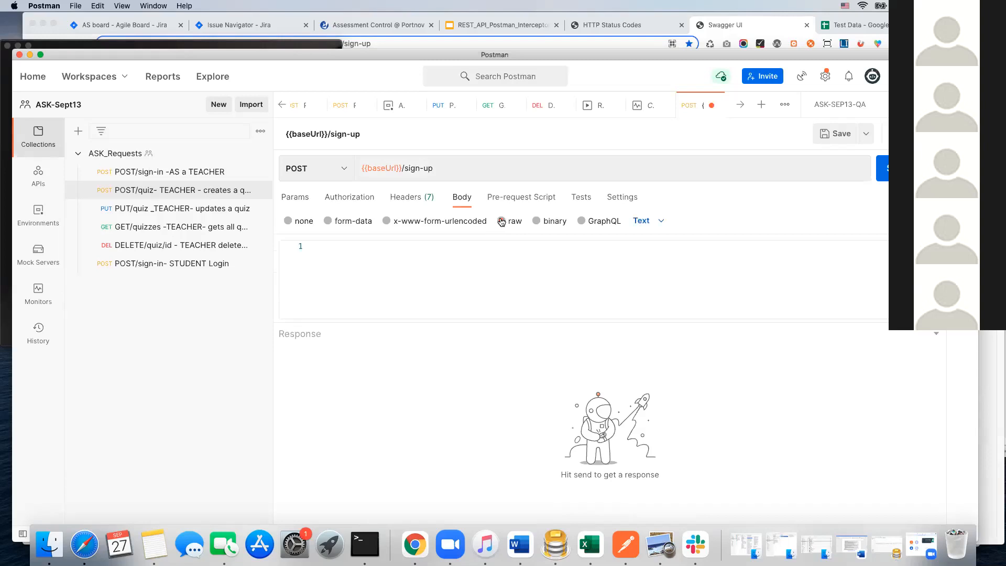
{"action": "left_click", "coordinate": [662, 222]}
{"action": "left_click", "coordinate": [662, 286]}
{"action": "key", "text": "super+v"}
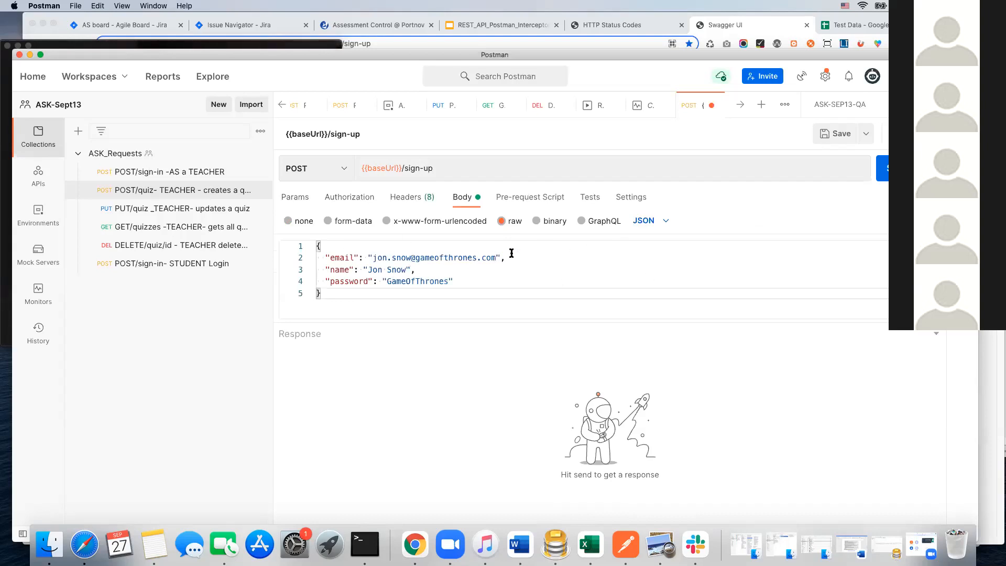
Step: Shorten the domain of the email value in the sign-up body and send the request
{"action": "double_click", "coordinate": [476, 256]}
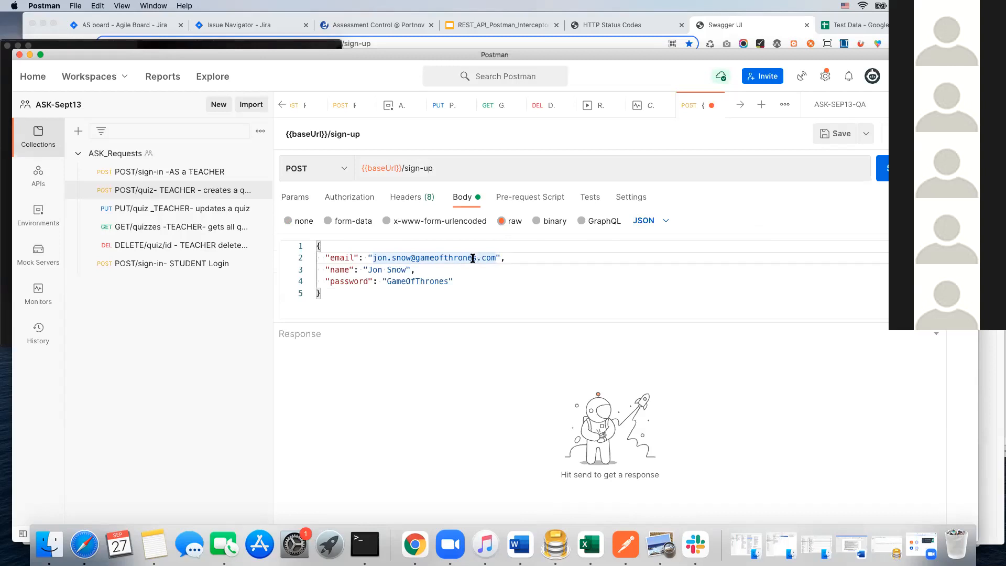
{"action": "left_click_drag", "start_coordinate": [477, 258], "coordinate": [449, 255]}
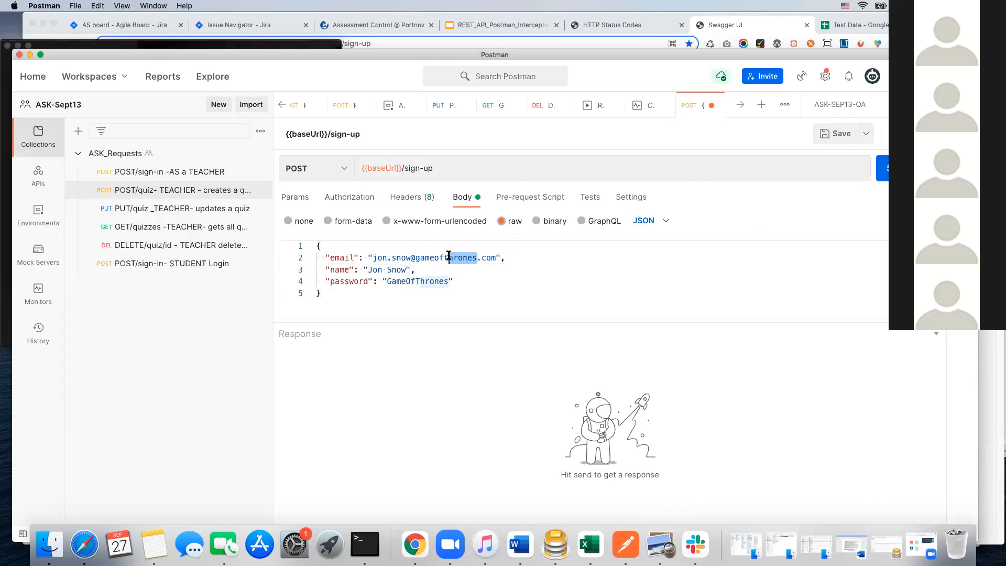
{"action": "key", "text": "BackSpace"}
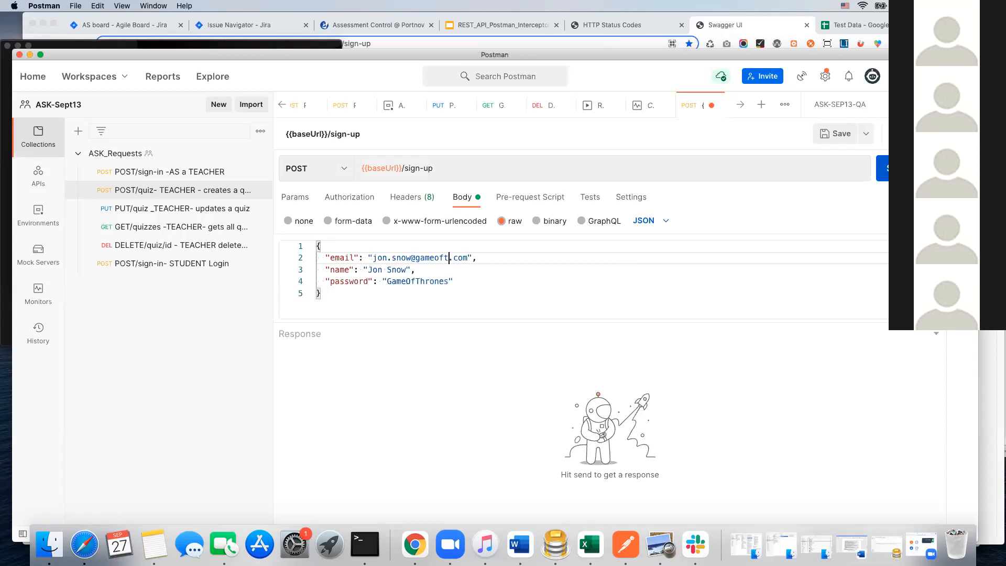
{"action": "left_click", "coordinate": [895, 169]}
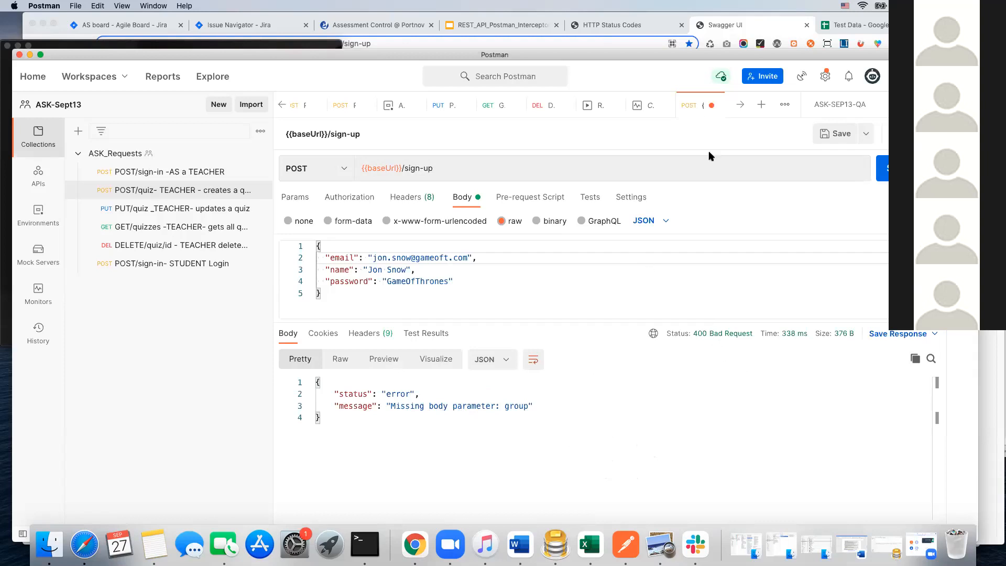
Step: Delete the {{baseUrl}}/sign-up entry from the workspace's request history
{"action": "left_click_drag", "start_coordinate": [665, 55], "coordinate": [664, 37]}
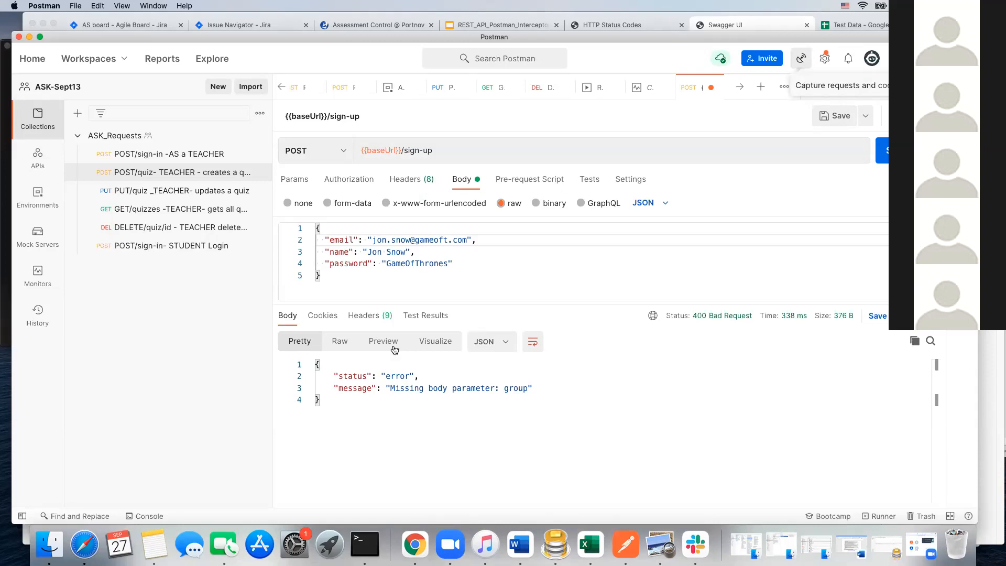
{"action": "left_click", "coordinate": [37, 317]}
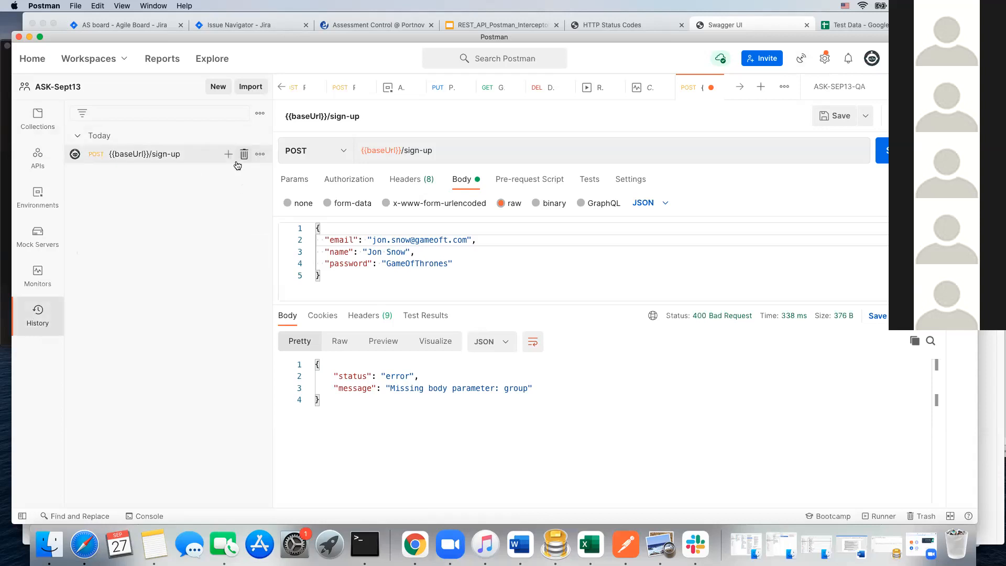
{"action": "left_click", "coordinate": [246, 154]}
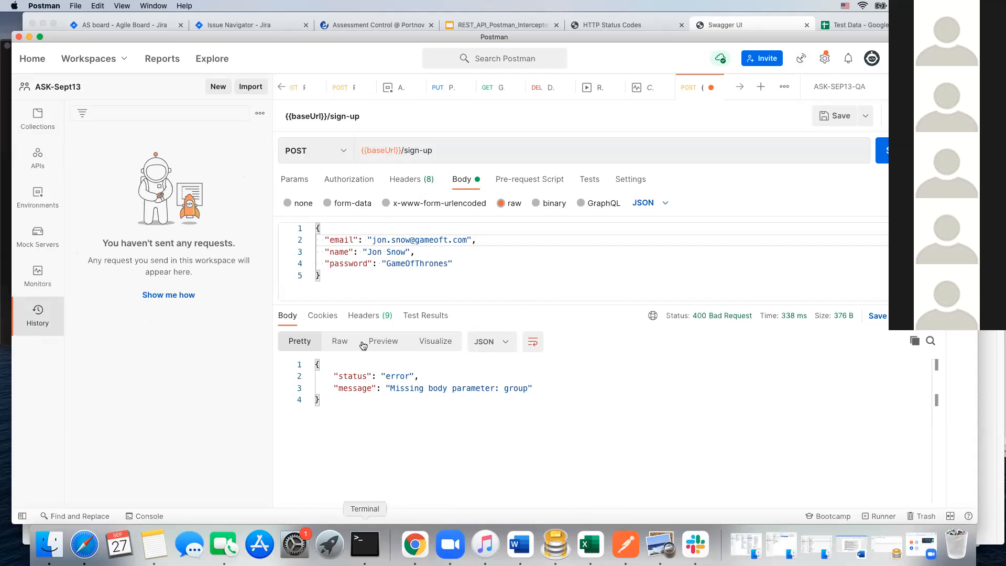
Step: Switch to the Assessment Control site in Chrome and log out of the student account
{"action": "left_click", "coordinate": [348, 26]}
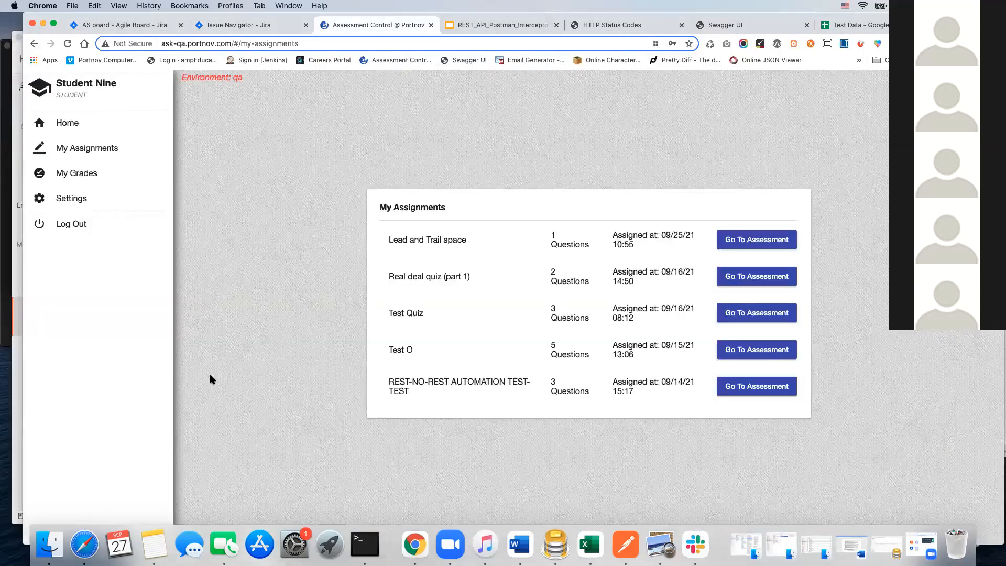
{"action": "left_click", "coordinate": [79, 224]}
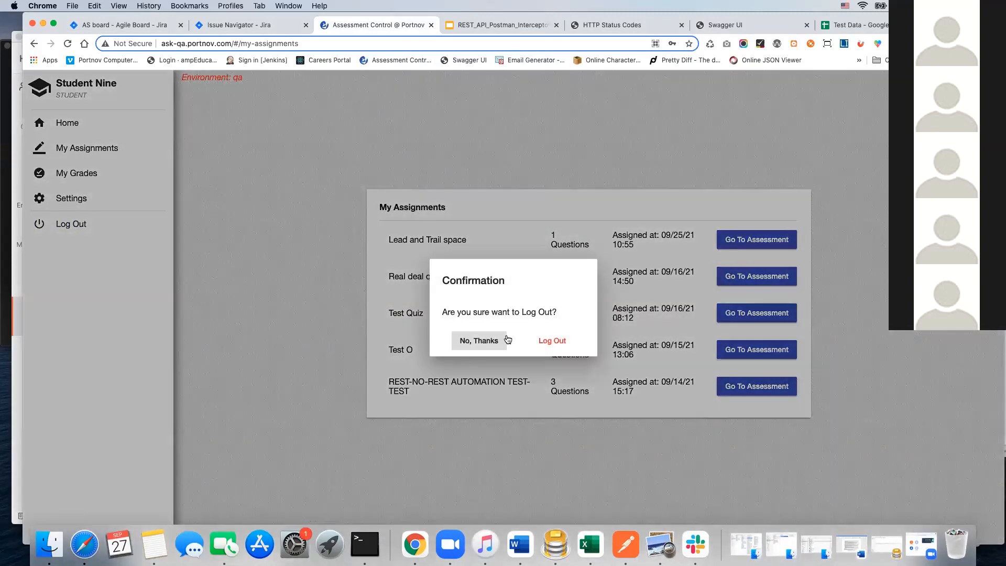
{"action": "left_click", "coordinate": [555, 342]}
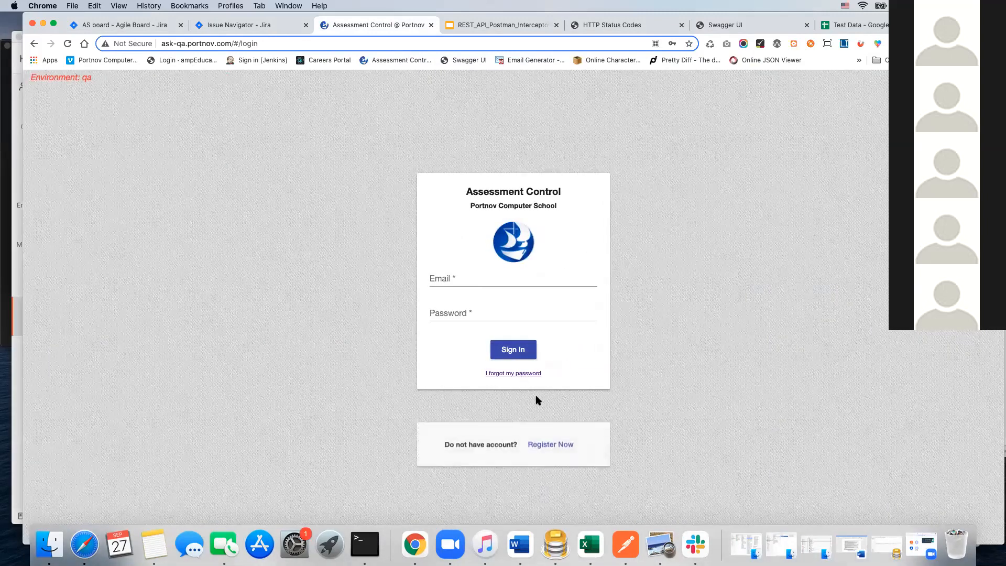
Step: Open the registration form for a new account and fill in the student's first name and last name
{"action": "left_click", "coordinate": [552, 419]}
{"action": "left_click", "coordinate": [441, 203]}
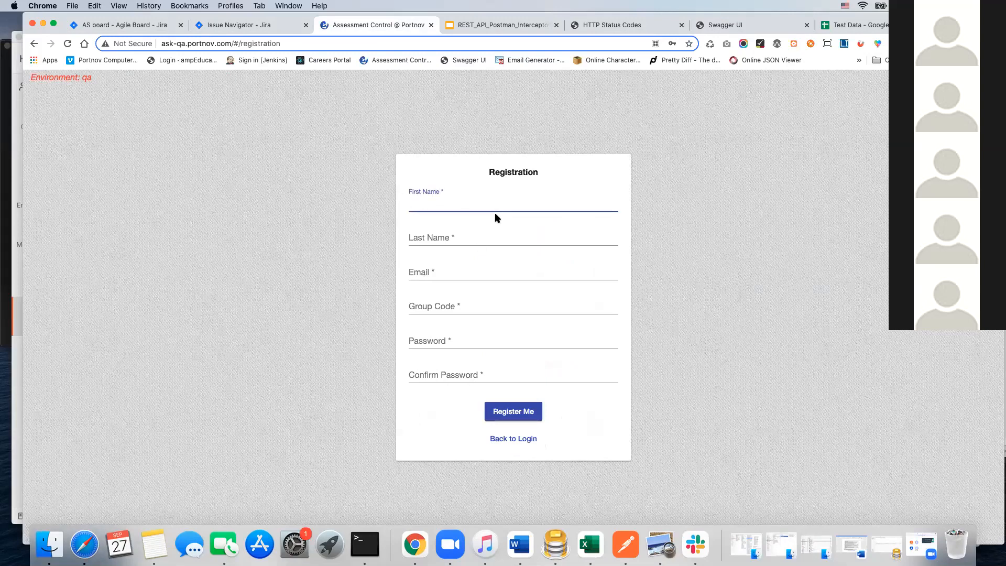
{"action": "type", "text": "John"}
{"action": "left_click", "coordinate": [460, 238]}
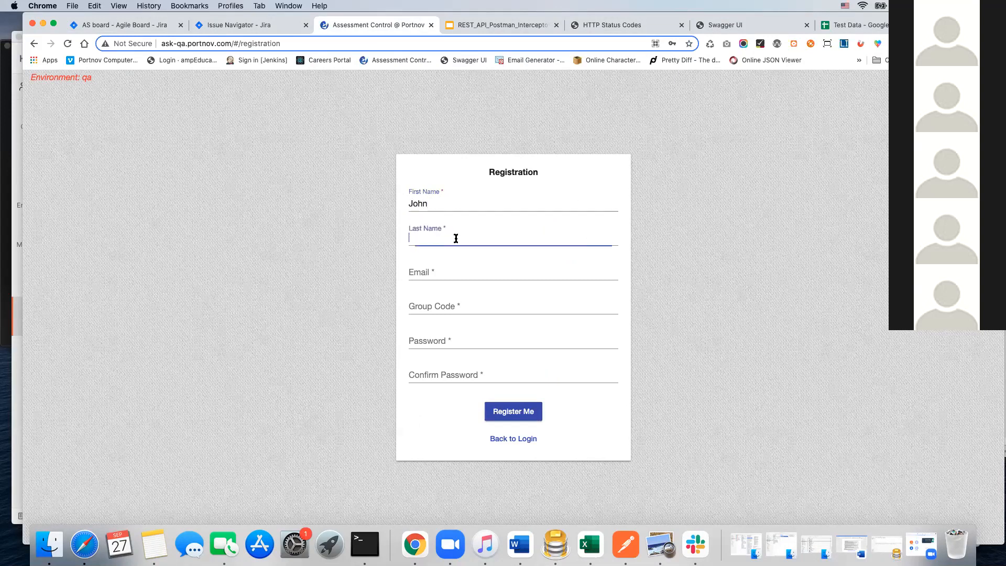
{"action": "type", "text": "Snow"}
Step: Copy the email value from Postman's sign-up body into the registration form in Chrome and set the group code to ABCD
{"action": "left_click", "coordinate": [419, 272]}
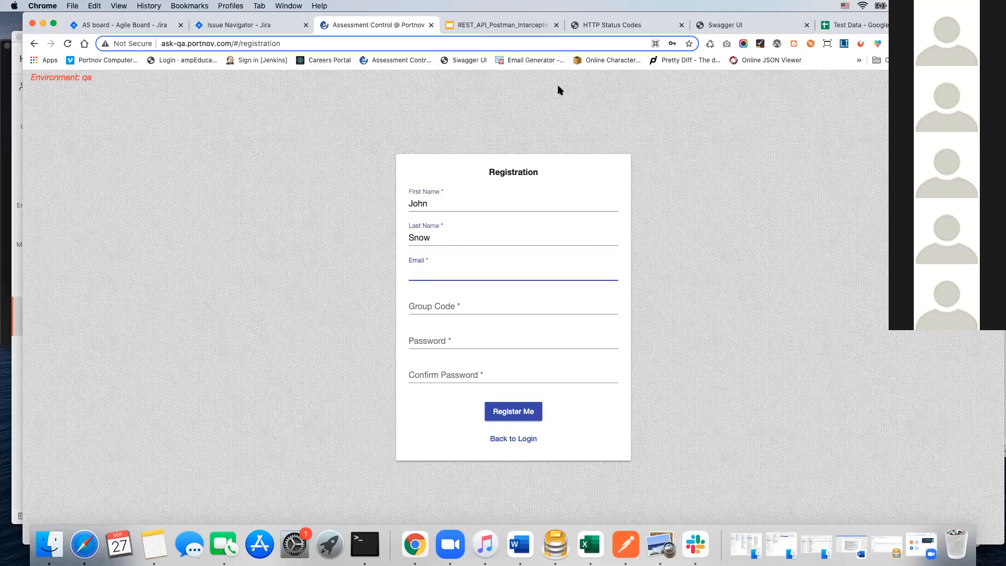
{"action": "left_click", "coordinate": [626, 546]}
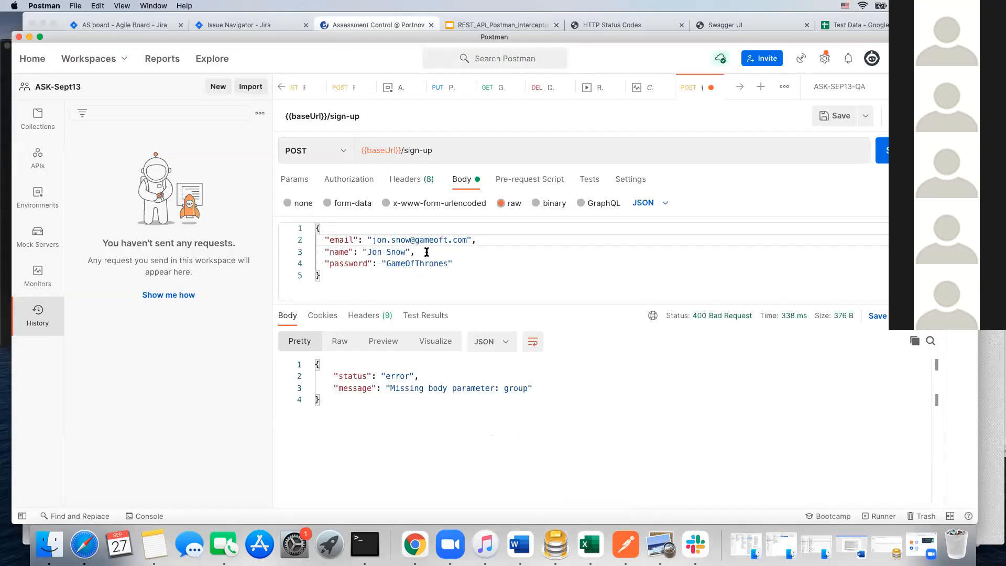
{"action": "left_click_drag", "start_coordinate": [468, 239], "coordinate": [373, 242]}
{"action": "key", "text": "super+c"}
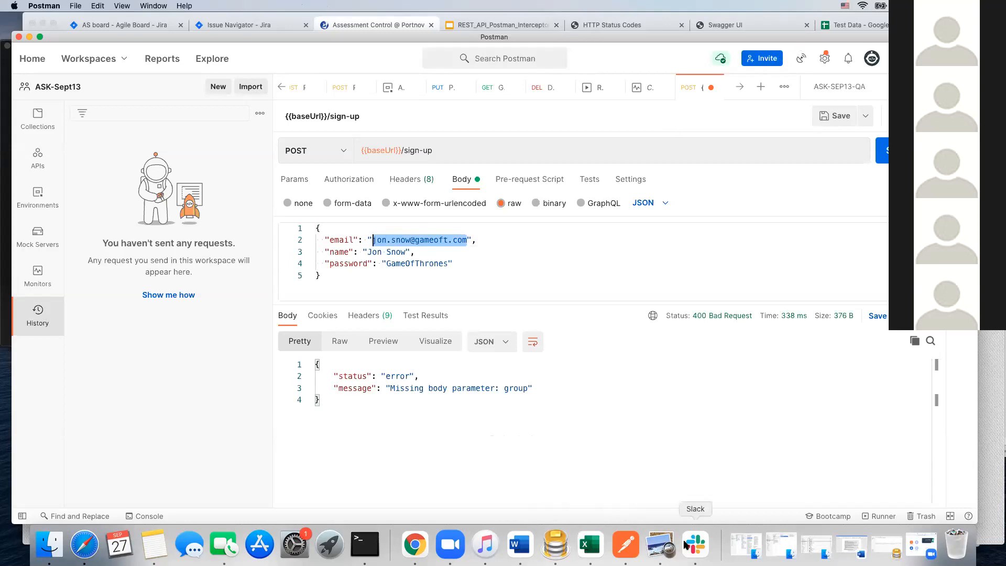
{"action": "left_click", "coordinate": [414, 544]}
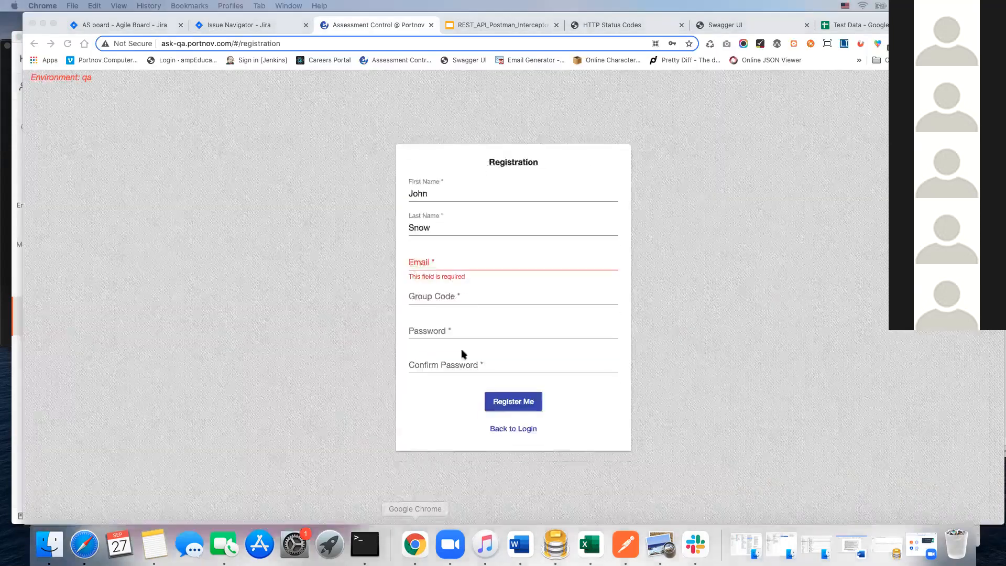
{"action": "left_click", "coordinate": [427, 258]}
{"action": "key", "text": "super+v"}
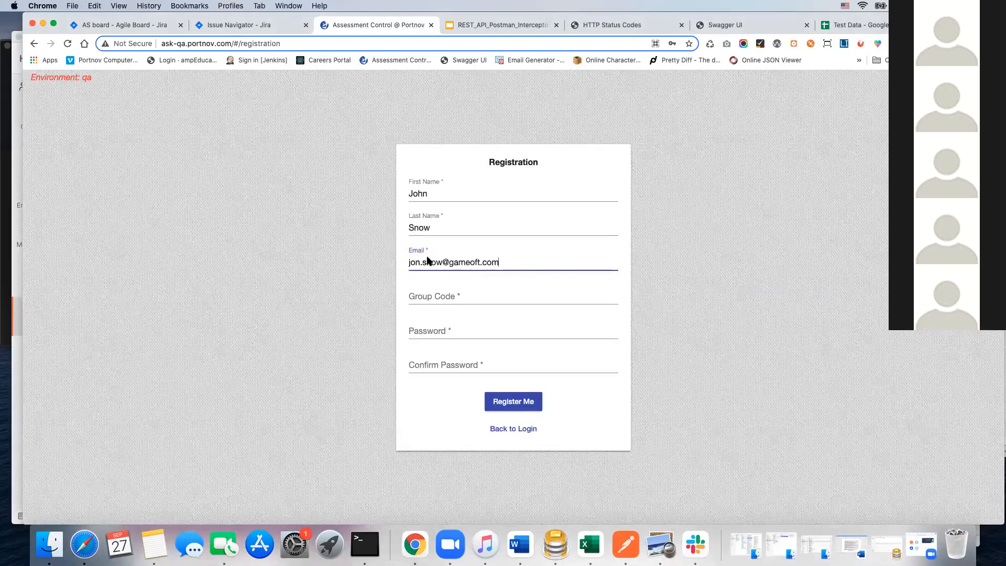
{"action": "left_click", "coordinate": [437, 293]}
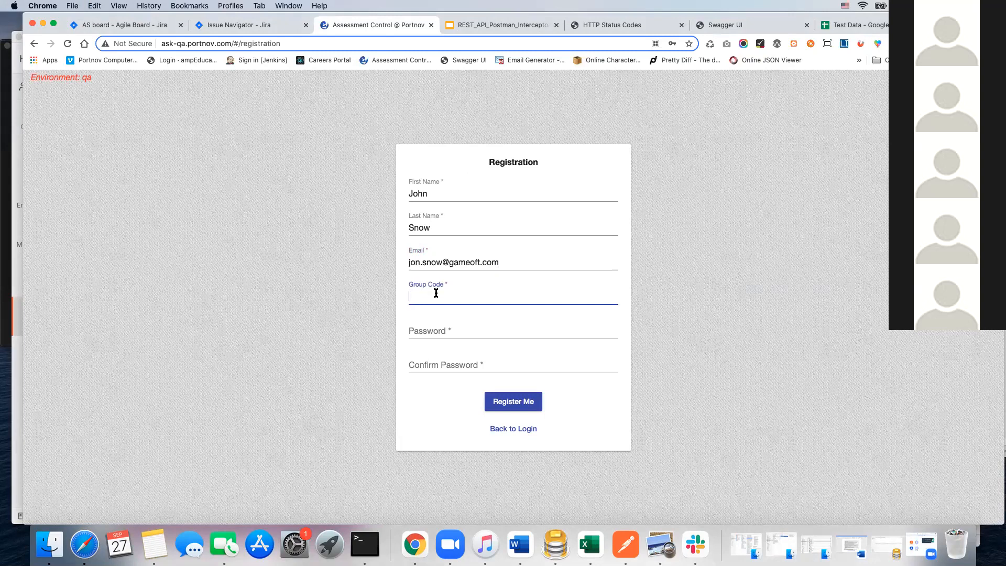
{"action": "type", "text": "ABCD"}
Step: Try to fill in the registration form's password and its confirmation, and clear the confirmation field
{"action": "left_click", "coordinate": [433, 329]}
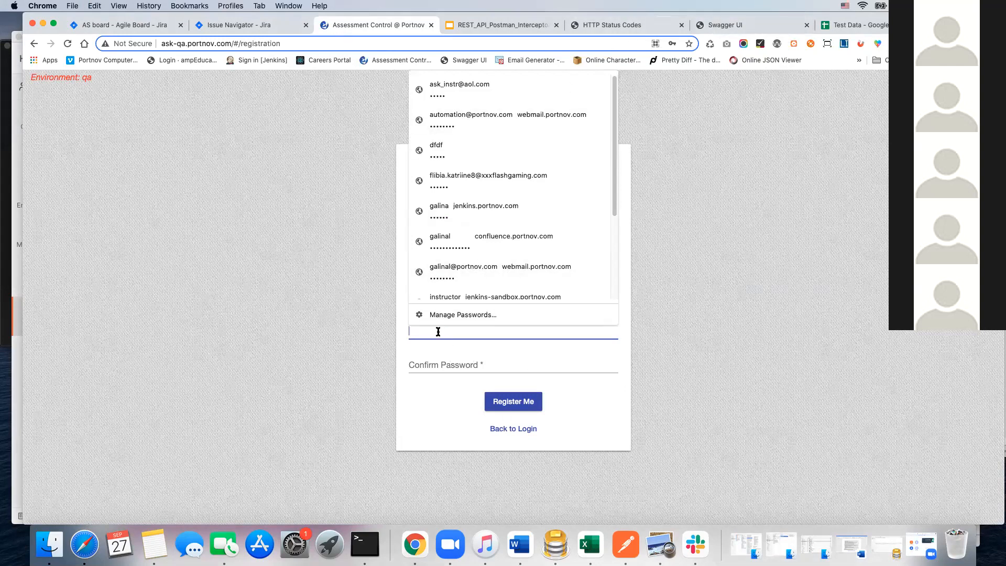
{"action": "type", "text": "••••••••••••"}
{"action": "left_click", "coordinate": [427, 363]}
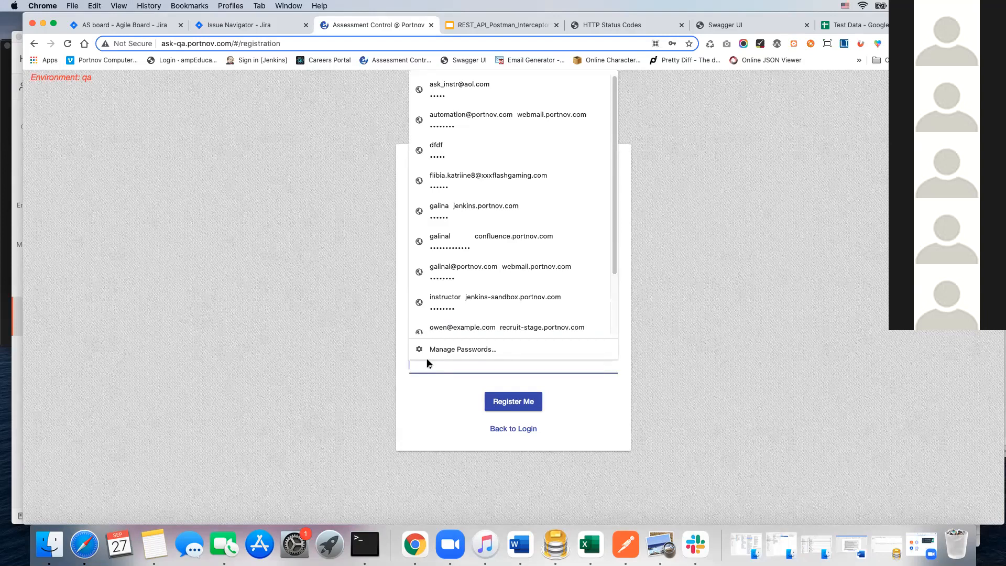
{"action": "type", "text": "••••"}
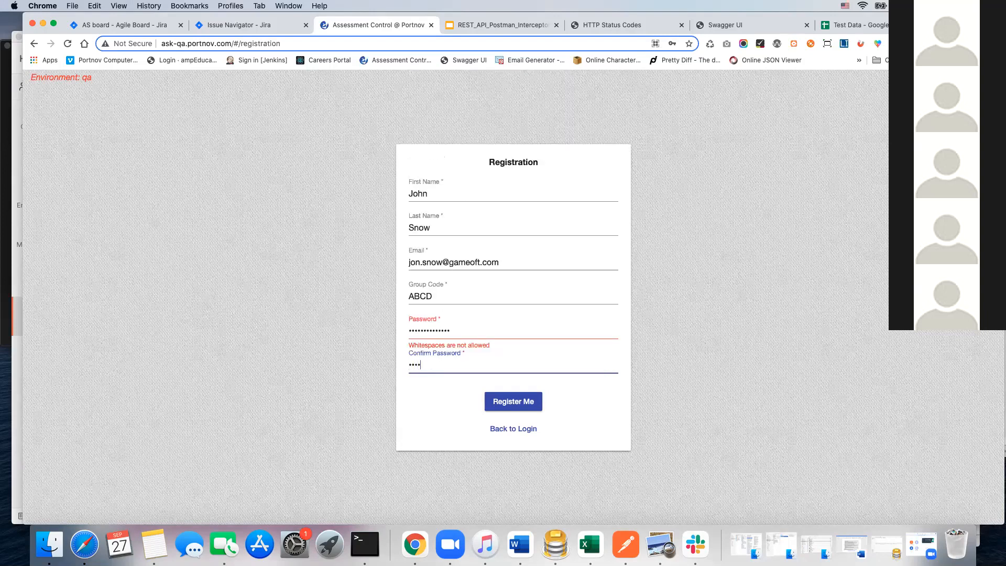
{"action": "type", "text": "•••••••••••"}
{"action": "left_click_drag", "start_coordinate": [466, 363], "coordinate": [381, 363]}
{"action": "key", "text": "BackSpace"}
{"action": "left_click", "coordinate": [455, 408]}
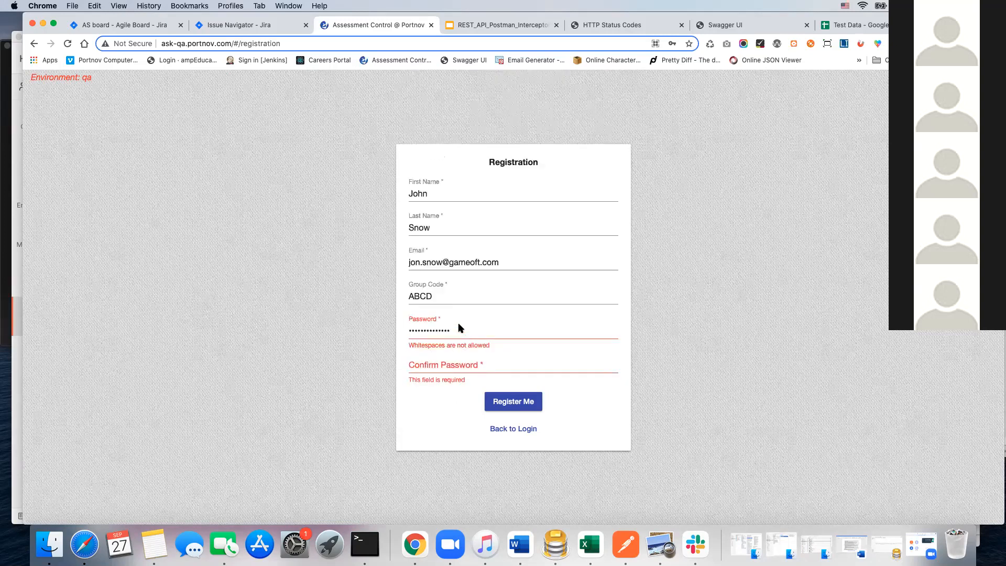
Step: Replace the registration form's password with one that contains no whitespace
{"action": "left_click_drag", "start_coordinate": [451, 330], "coordinate": [391, 332]}
{"action": "type", "text": "•••••"}
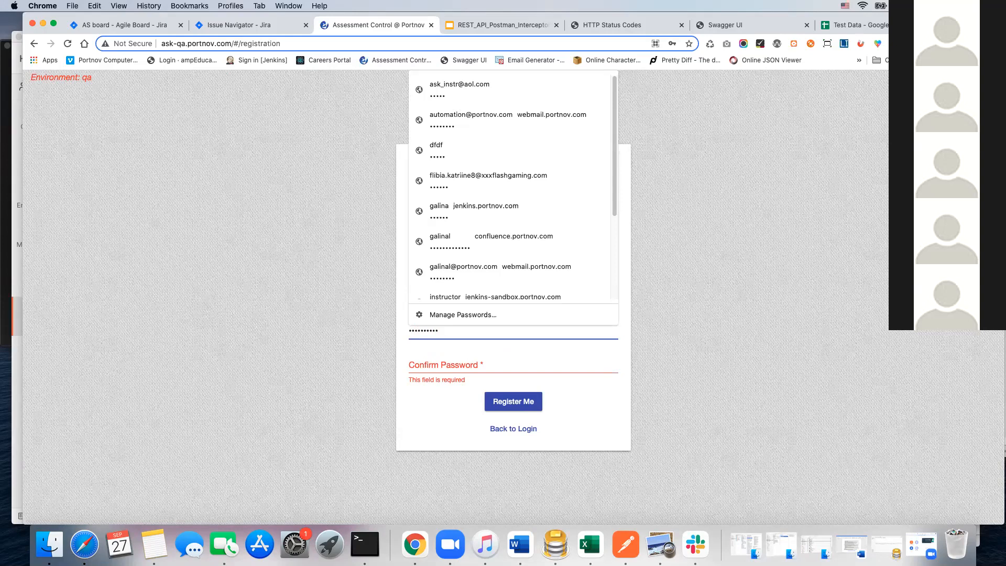
Step: Try to fill the password confirmation by copying and pasting, and clear the field again
{"action": "left_click_drag", "start_coordinate": [448, 330], "coordinate": [404, 328]}
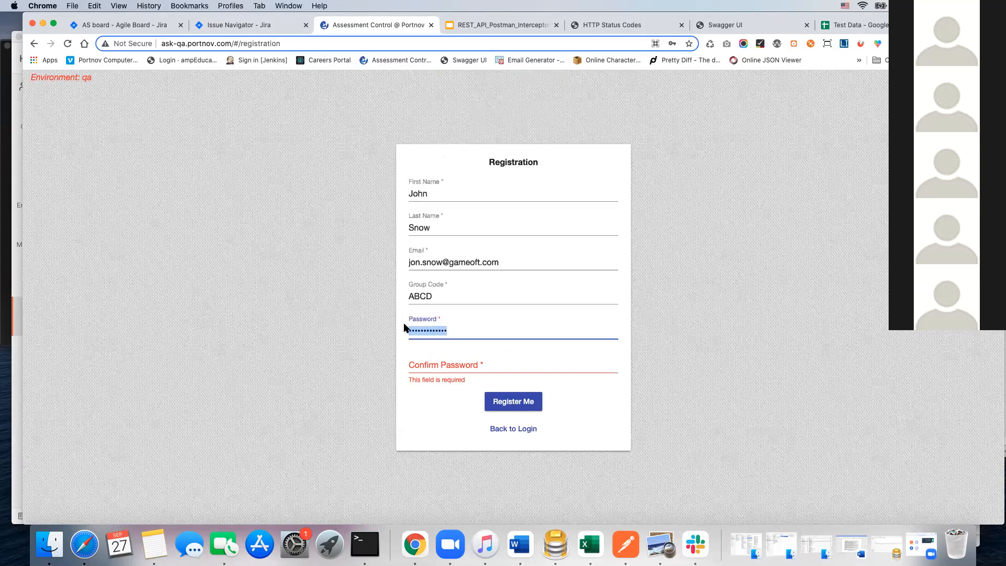
{"action": "left_click", "coordinate": [427, 366]}
{"action": "key", "text": "super+v"}
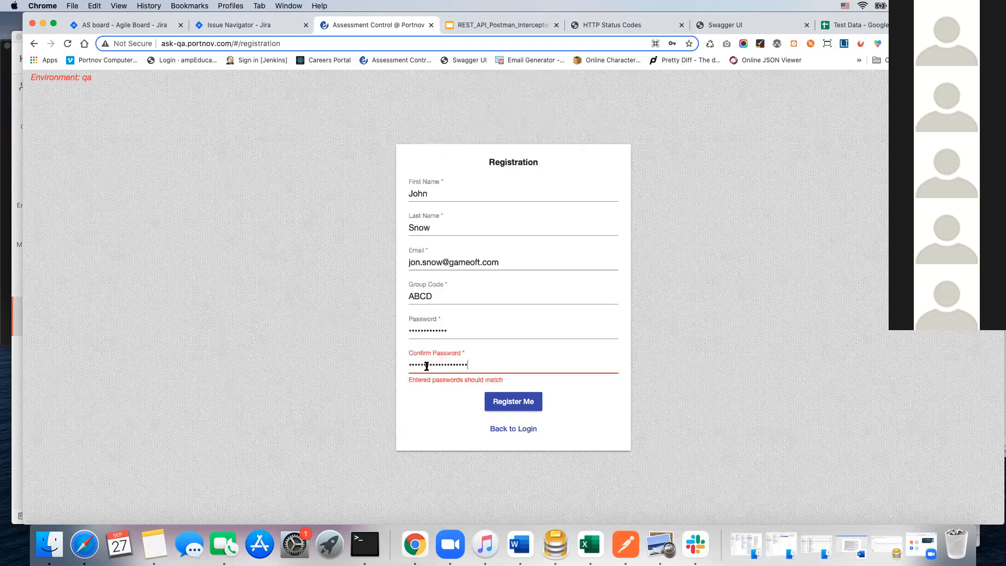
{"action": "left_click_drag", "start_coordinate": [467, 364], "coordinate": [361, 363]}
{"action": "key", "text": "BackSpace"}
{"action": "left_click", "coordinate": [399, 231]}
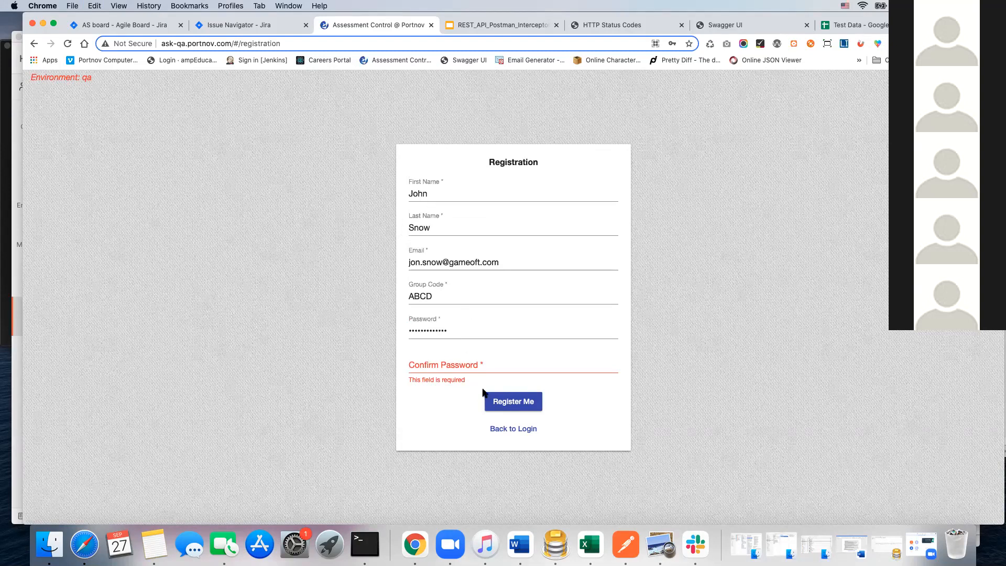
Step: Enter the matching account password in the registration form's confirmation field
{"action": "left_click", "coordinate": [417, 363]}
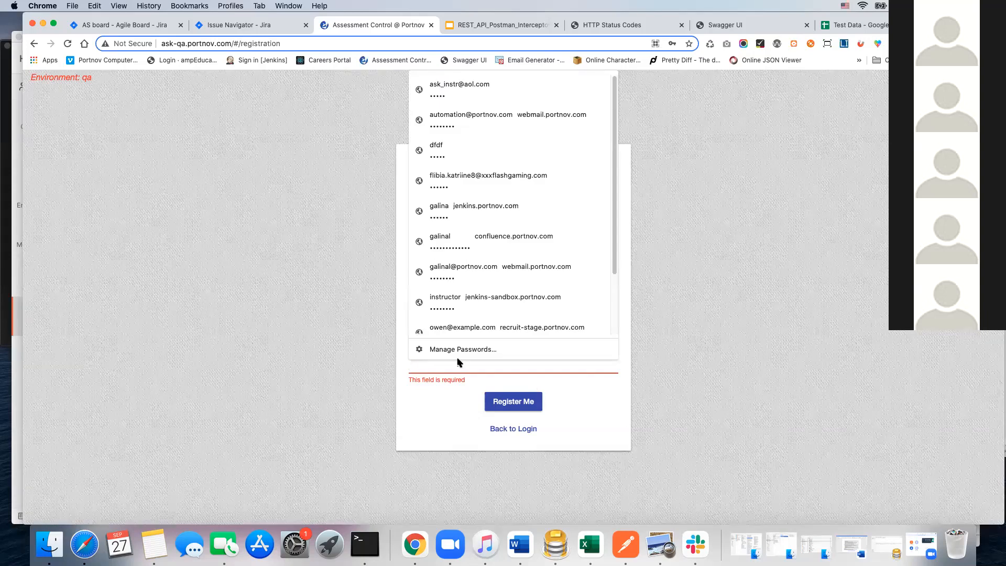
{"action": "type", "text": "a••••"}
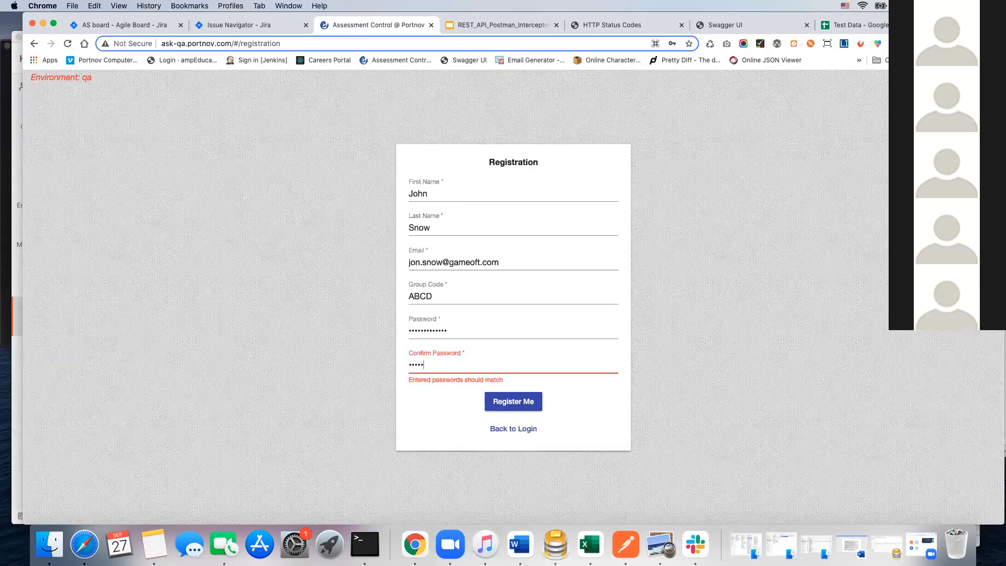
{"action": "type", "text": "••••••••"}
{"action": "left_click", "coordinate": [434, 418]}
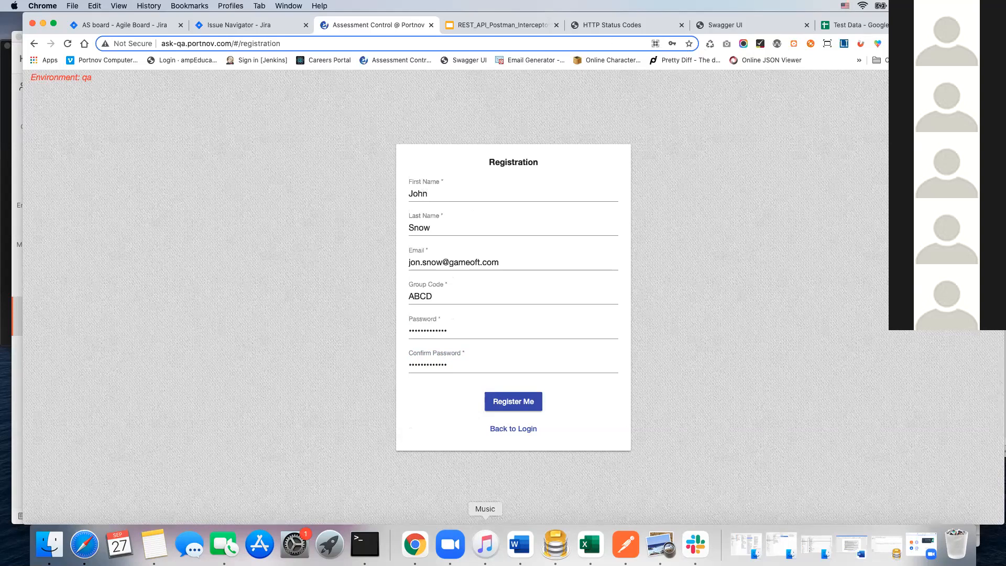
Step: Switch to Postman and correct the first name in the sign-up body's name value to match the registration form
{"action": "left_click", "coordinate": [627, 545]}
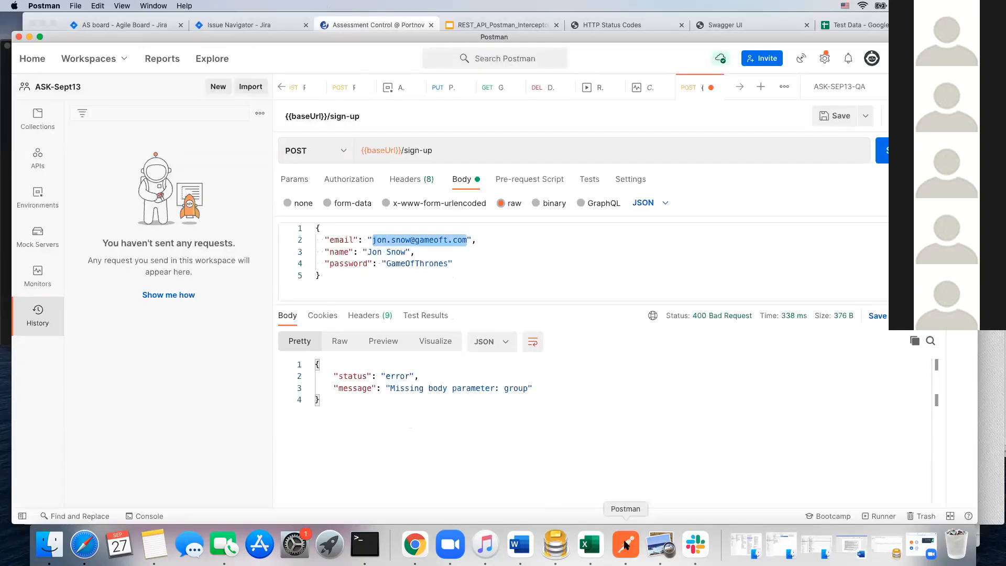
{"action": "left_click", "coordinate": [378, 252]}
{"action": "type", "text": "h"}
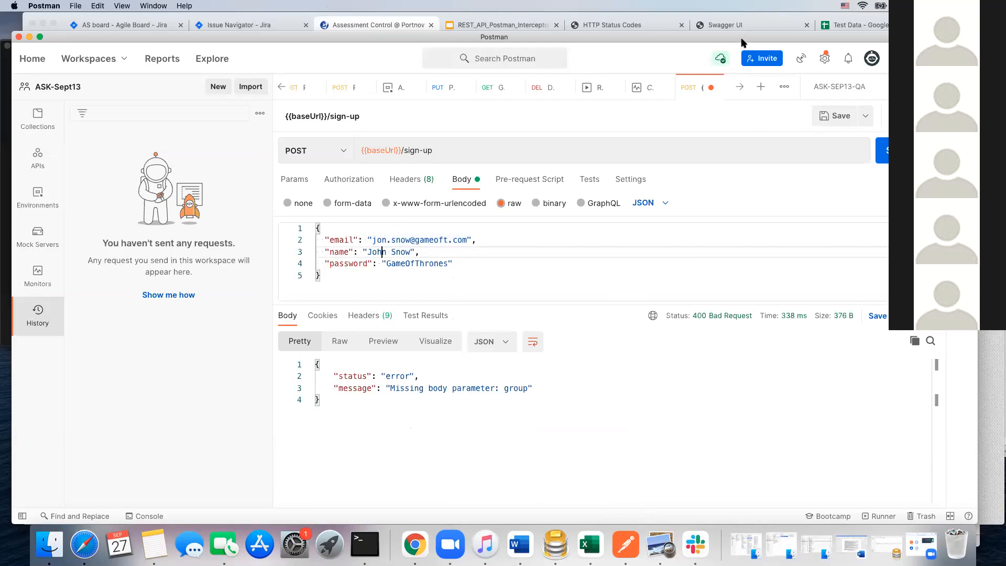
Step: Show Postman's capture settings for requests and cookies, and turn on request capture in the Postman Interceptor extension in Chrome
{"action": "left_click_drag", "start_coordinate": [741, 38], "coordinate": [759, 62]}
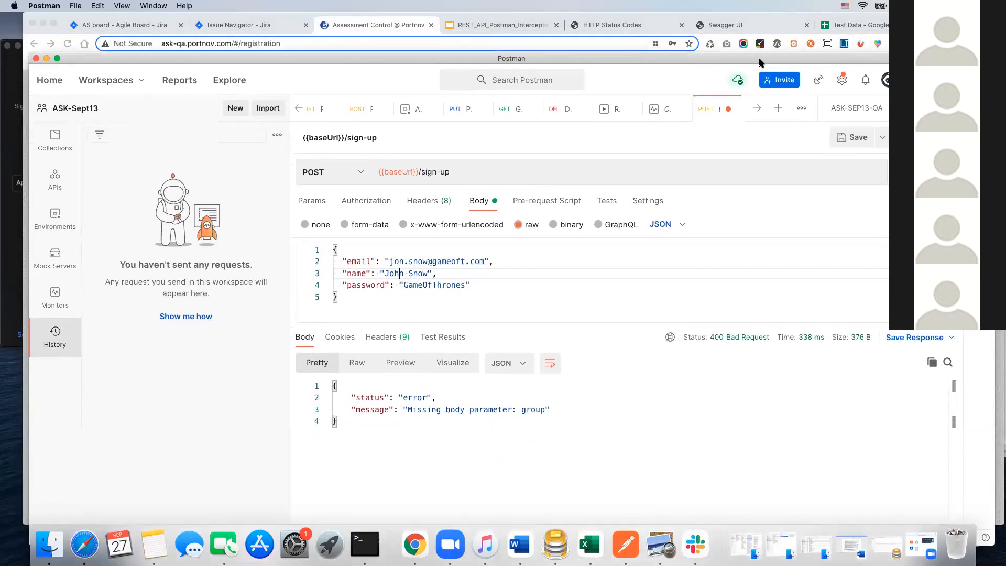
{"action": "left_click", "coordinate": [819, 81]}
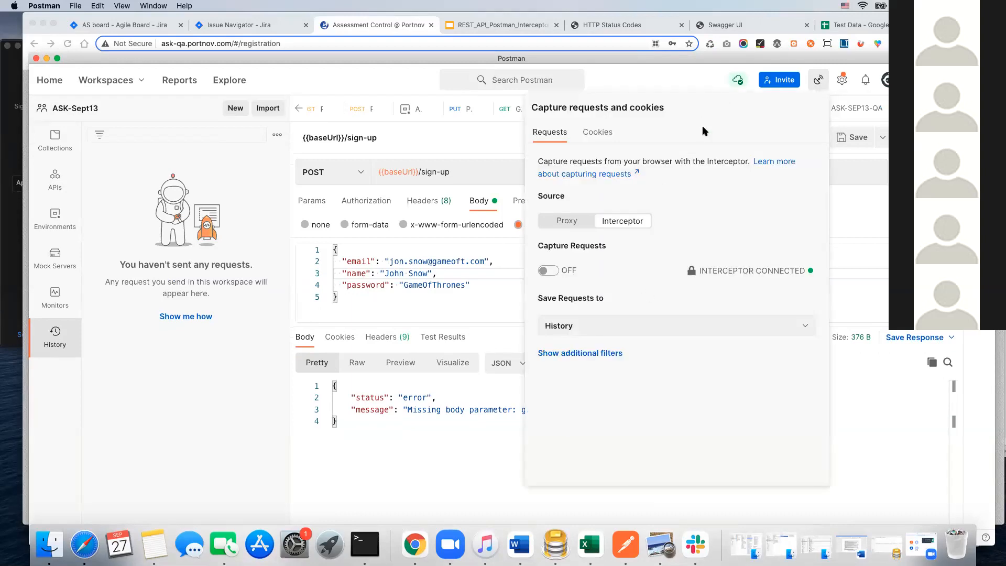
{"action": "left_click", "coordinate": [810, 44]}
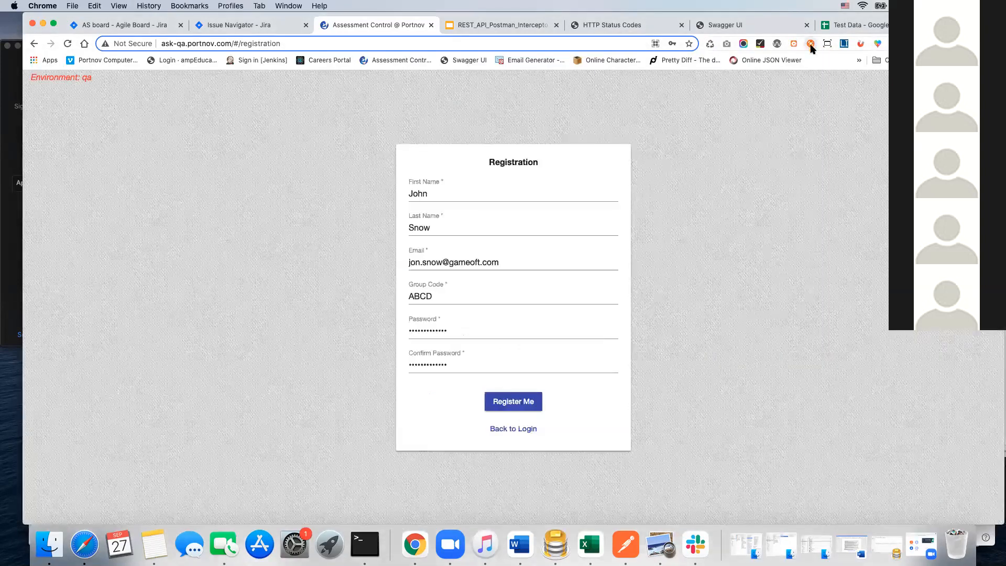
{"action": "left_click", "coordinate": [811, 45]}
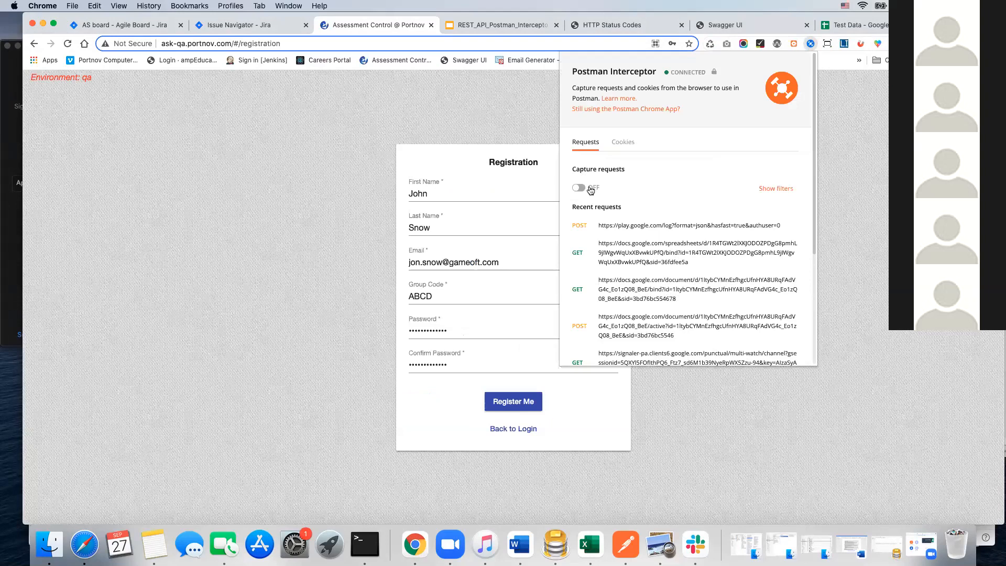
{"action": "left_click", "coordinate": [581, 189]}
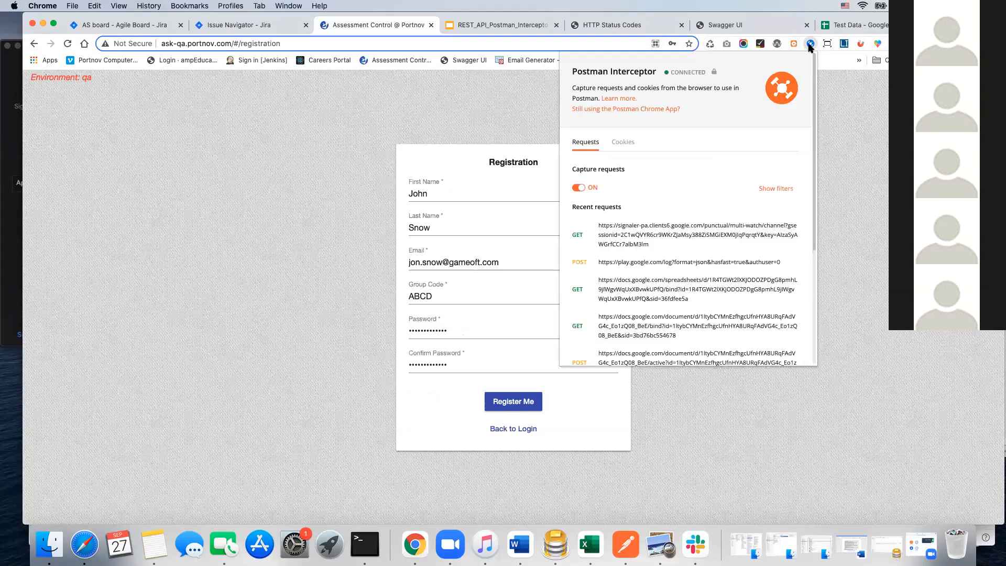
Step: Check in Postman that request capture is on, and submit the completed registration form in Chrome
{"action": "left_click", "coordinate": [626, 544]}
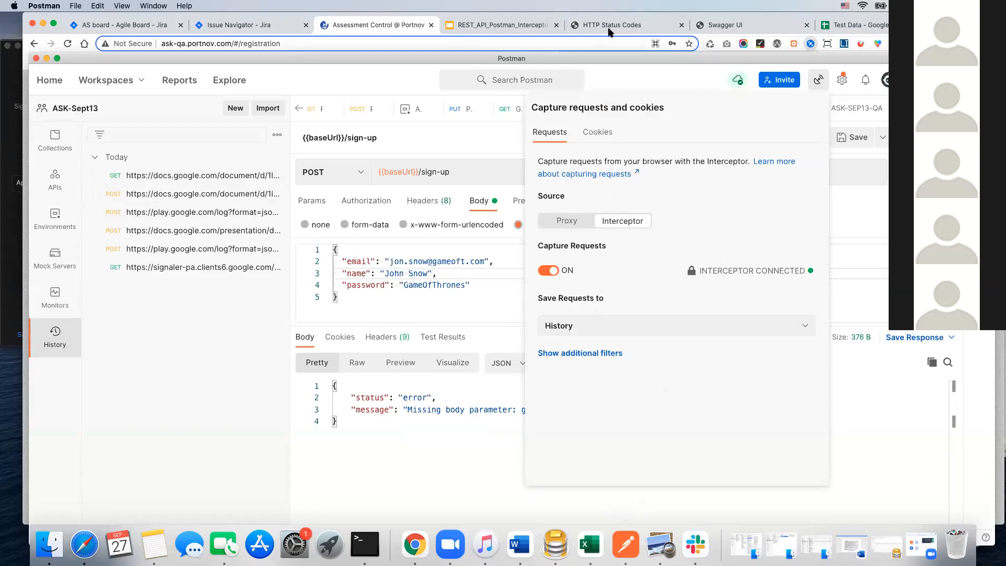
{"action": "left_click", "coordinate": [374, 32]}
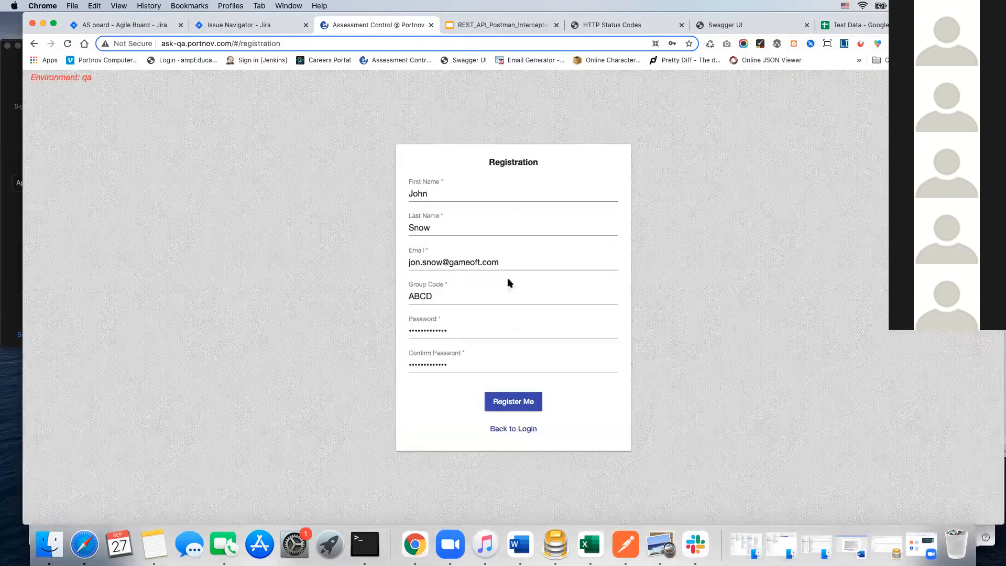
{"action": "left_click", "coordinate": [518, 406]}
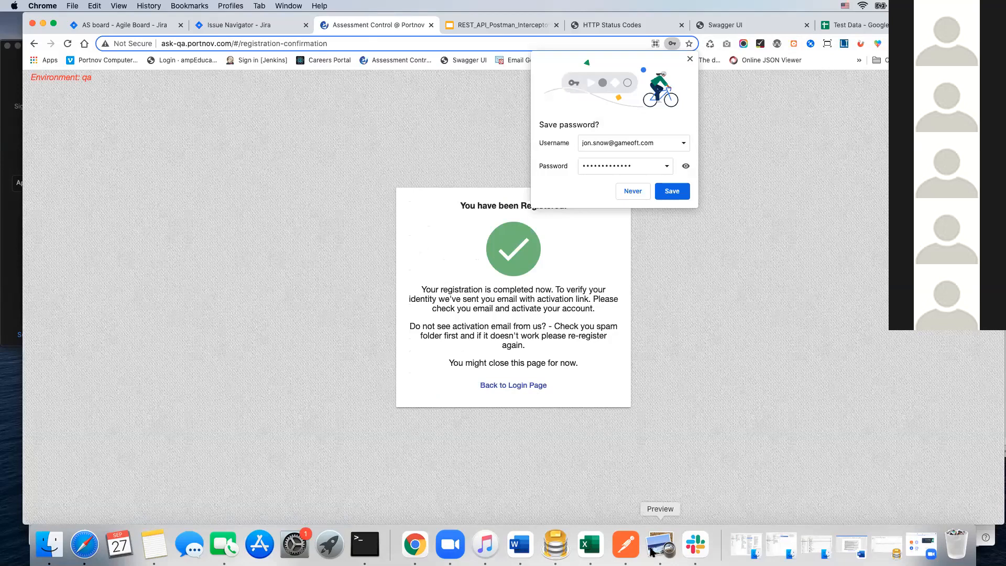
{"action": "left_click", "coordinate": [626, 546]}
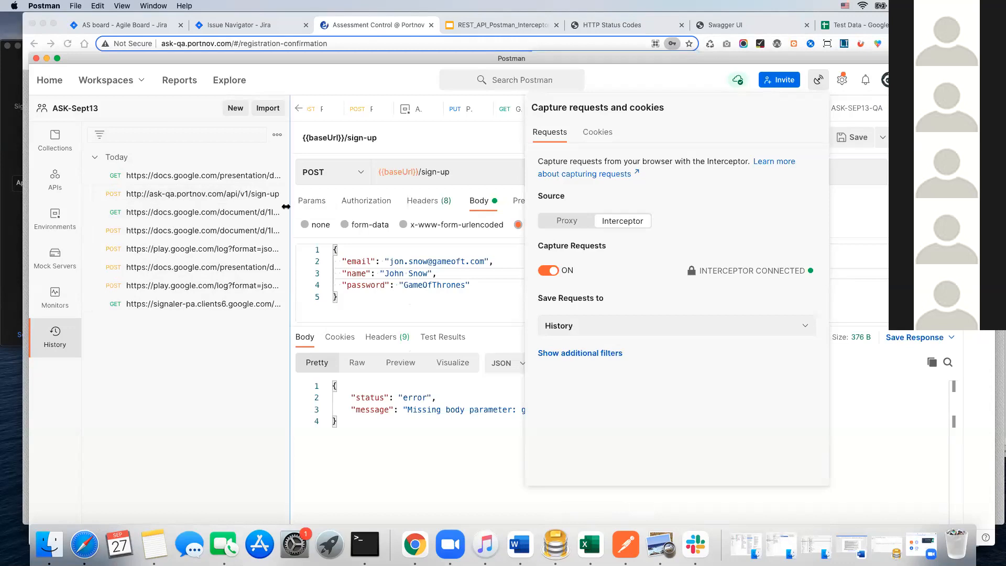
{"action": "left_click_drag", "start_coordinate": [290, 212], "coordinate": [362, 218]}
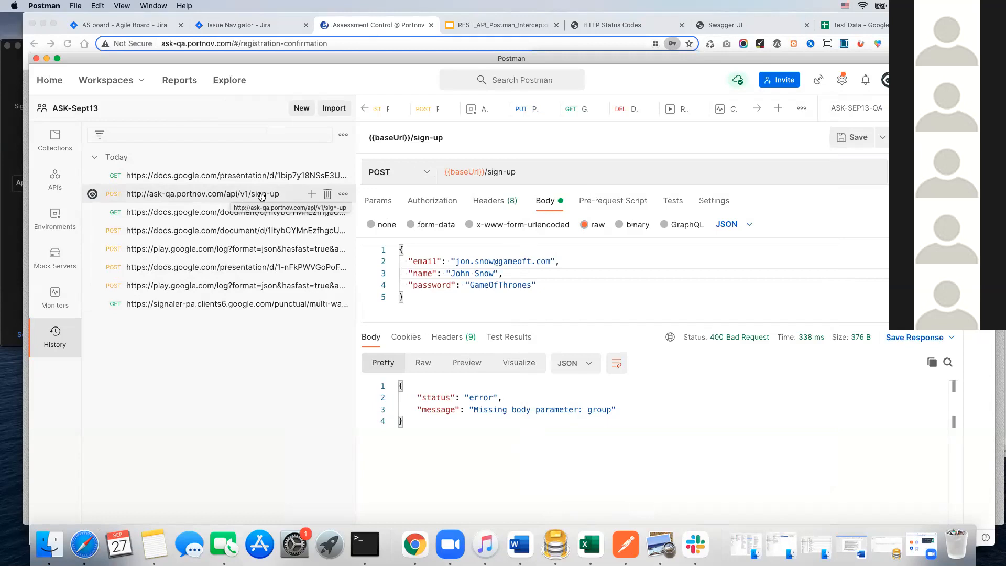
{"action": "left_click", "coordinate": [208, 195]}
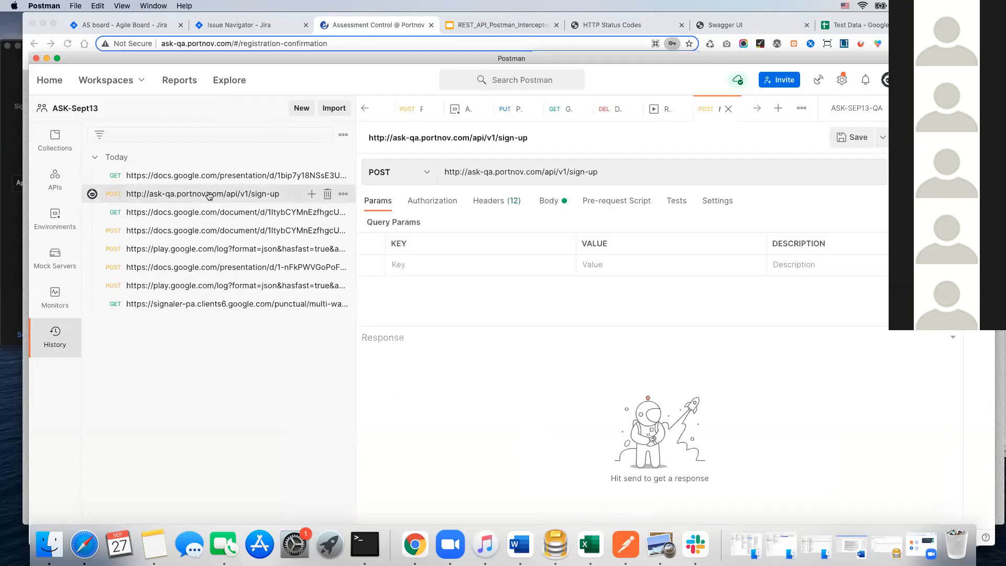
{"action": "left_click", "coordinate": [550, 202]}
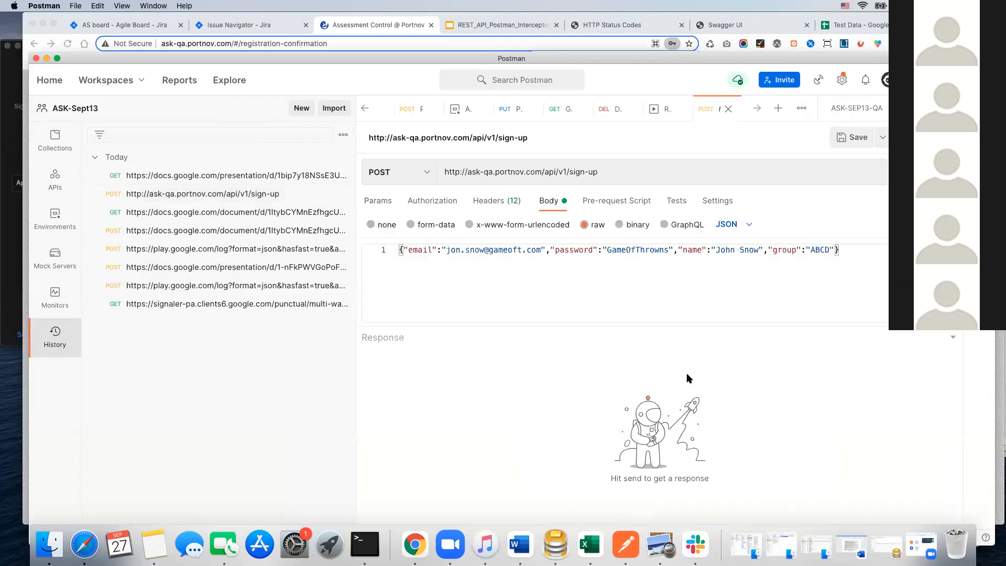
{"action": "key", "text": "super+b"}
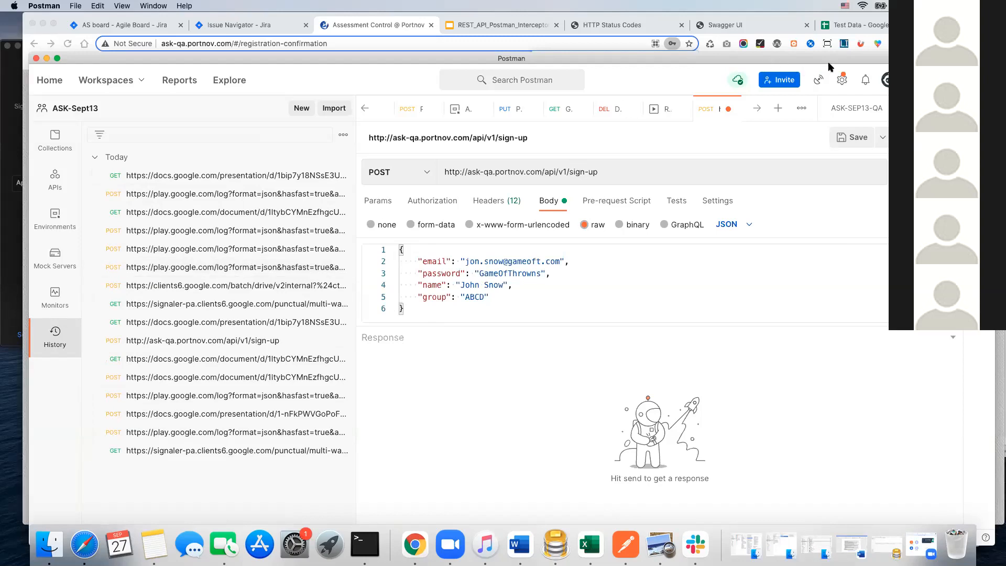
Step: Turn off request capture in Postman's capture settings, and check the capture state in Chrome's Postman Interceptor extension
{"action": "left_click", "coordinate": [820, 81]}
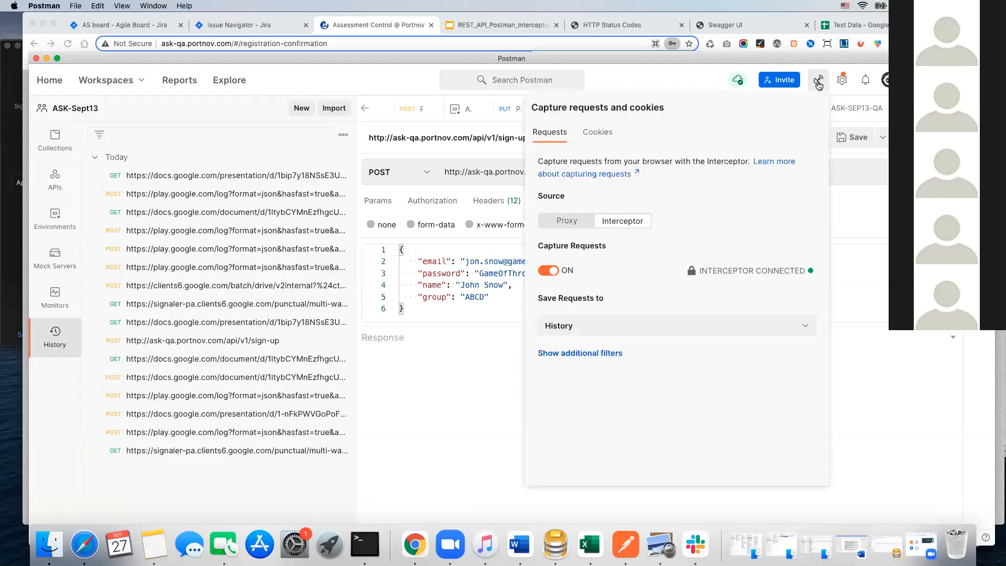
{"action": "left_click", "coordinate": [554, 271]}
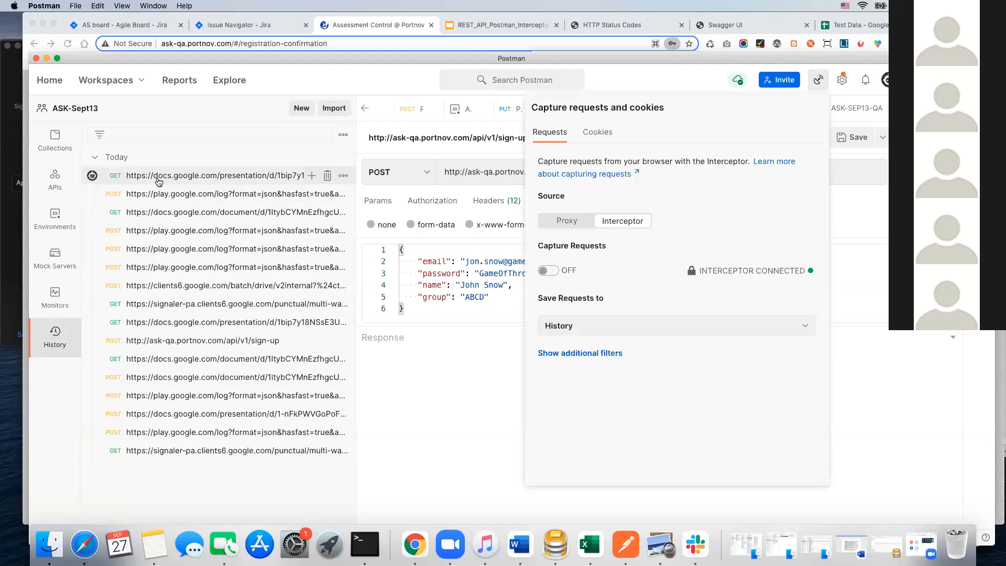
{"action": "left_click", "coordinate": [813, 44]}
{"action": "left_click", "coordinate": [811, 45]}
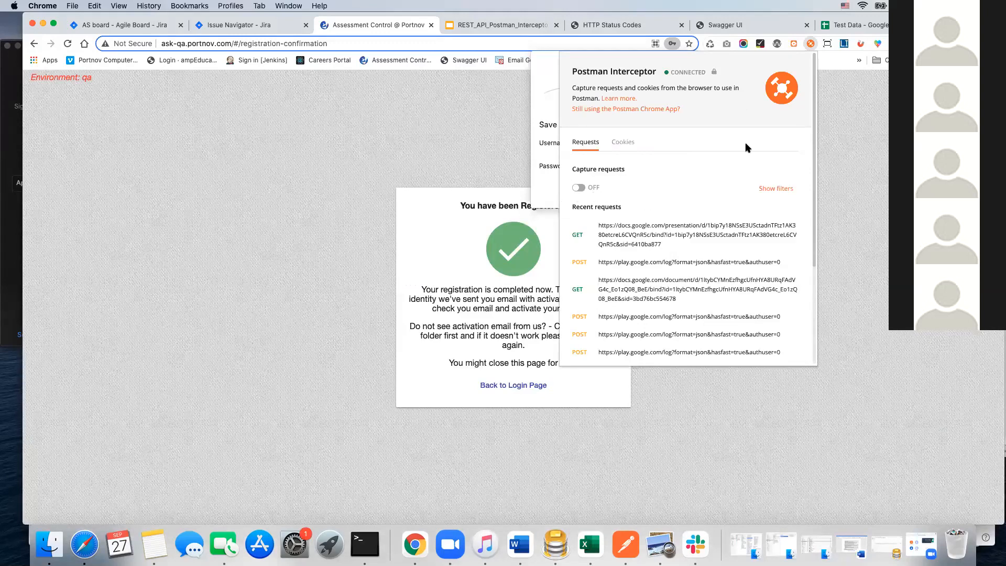
{"action": "left_click", "coordinate": [314, 180]}
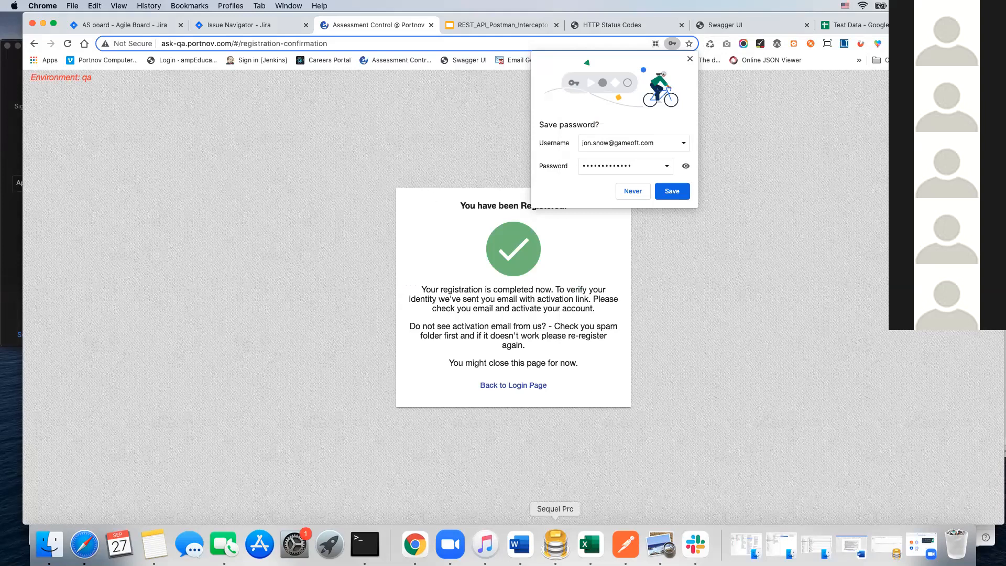
Step: Switch back to Postman and delete all of today's requests from the history
{"action": "left_click", "coordinate": [626, 546]}
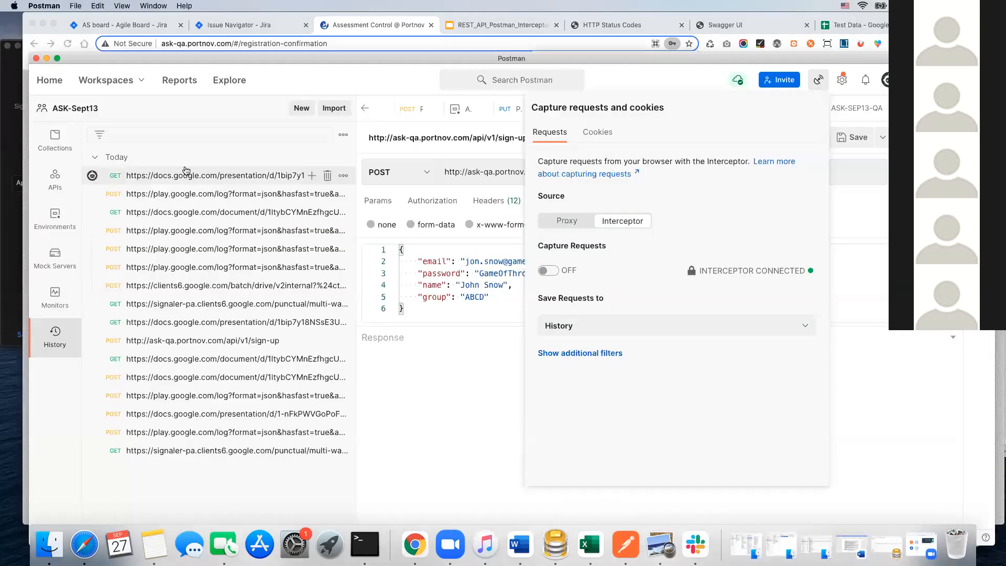
{"action": "left_click", "coordinate": [193, 159]}
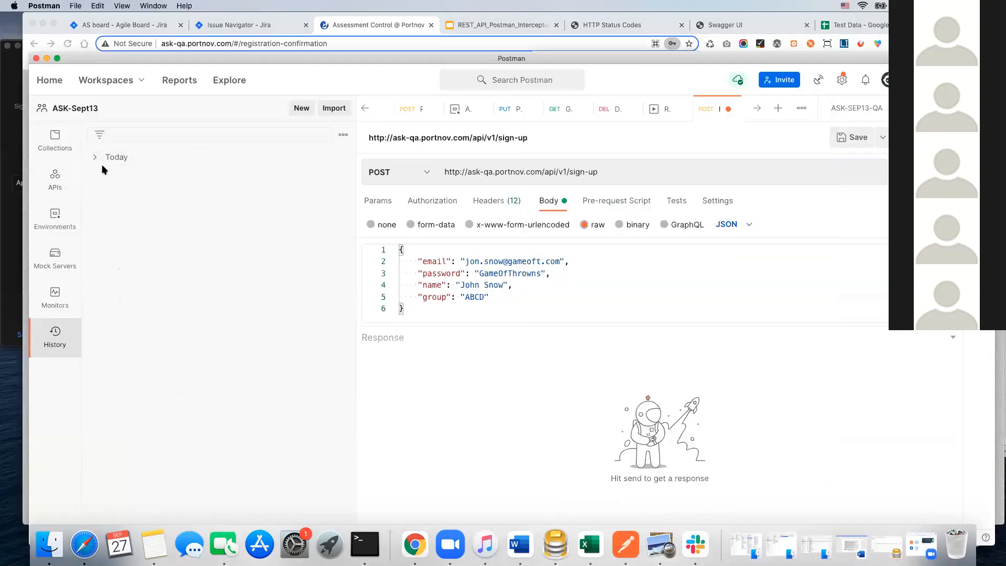
{"action": "left_click", "coordinate": [331, 157]}
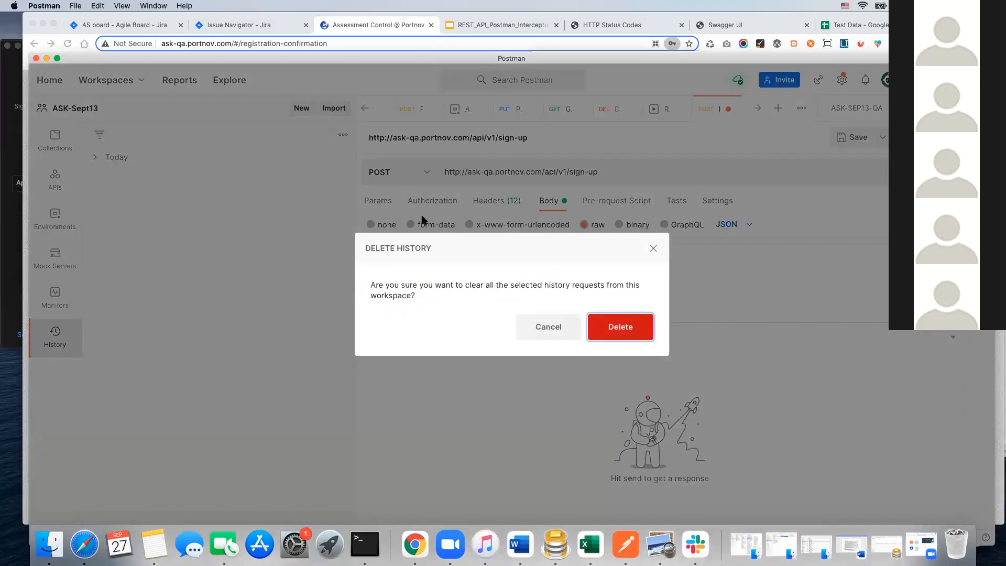
{"action": "left_click", "coordinate": [626, 329]}
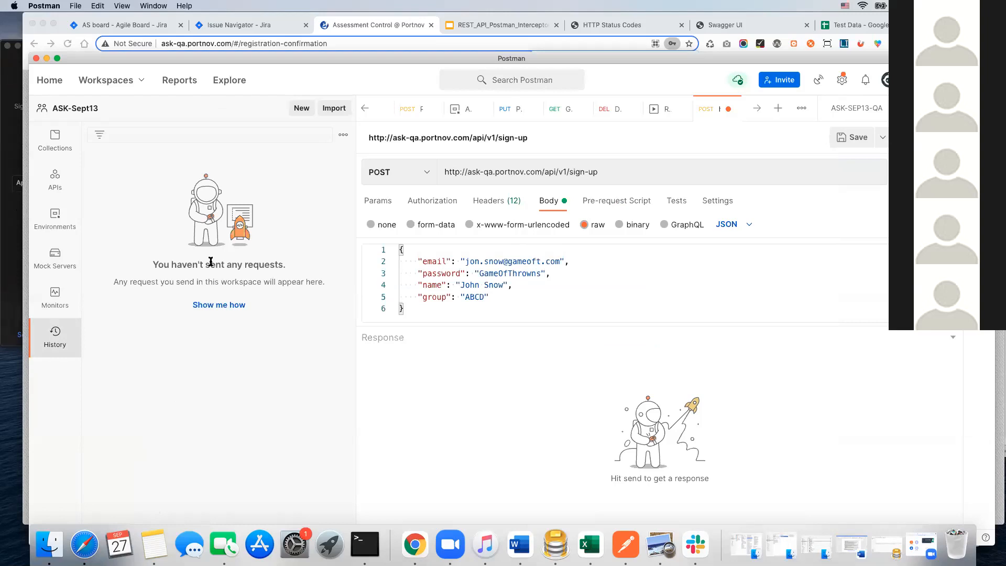
Step: Review the request capture state in Postman's capture settings and in Chrome's Postman Interceptor extension, and return to Postman
{"action": "left_click", "coordinate": [818, 80]}
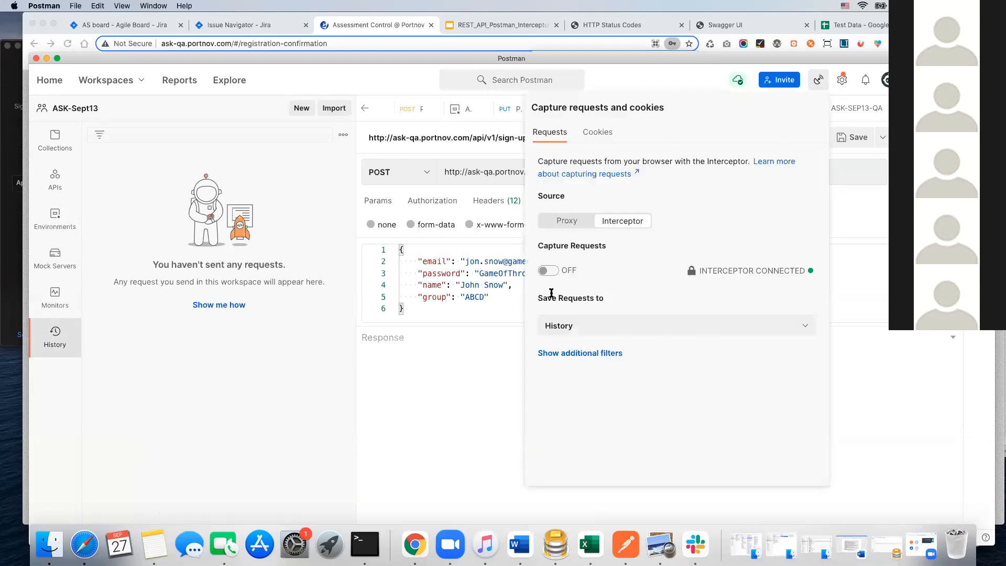
{"action": "left_click", "coordinate": [814, 47]}
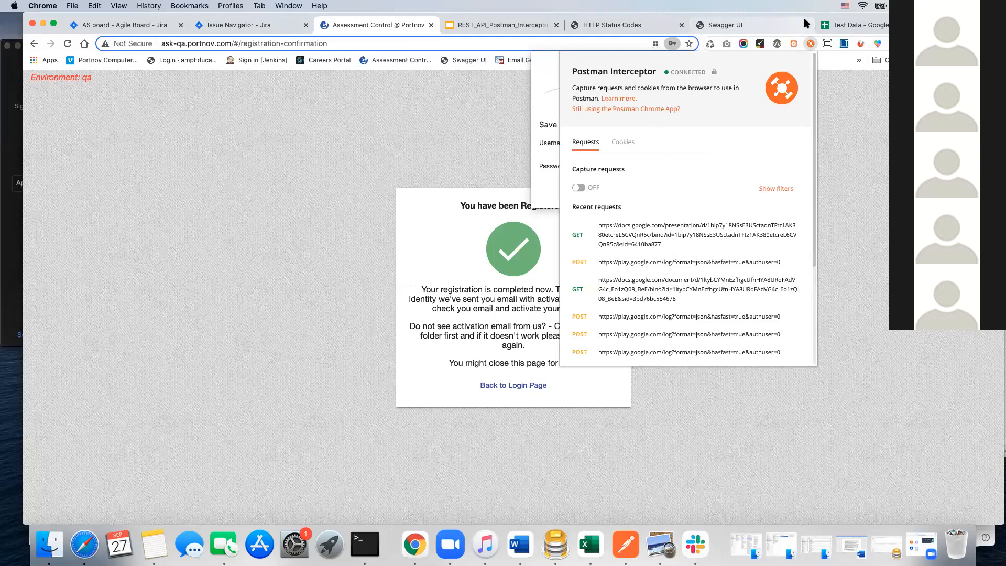
{"action": "left_click", "coordinate": [626, 546]}
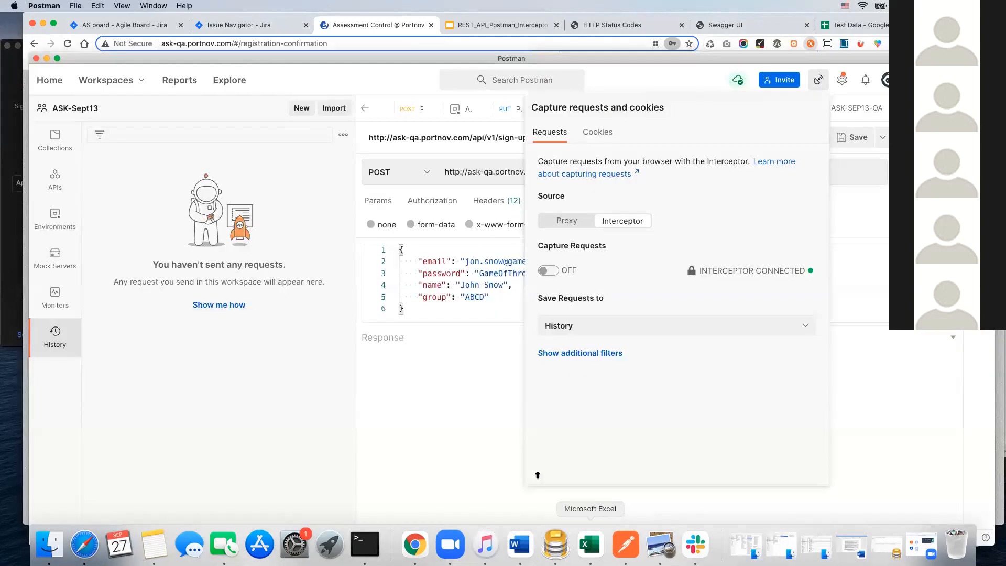
{"action": "left_click", "coordinate": [453, 403]}
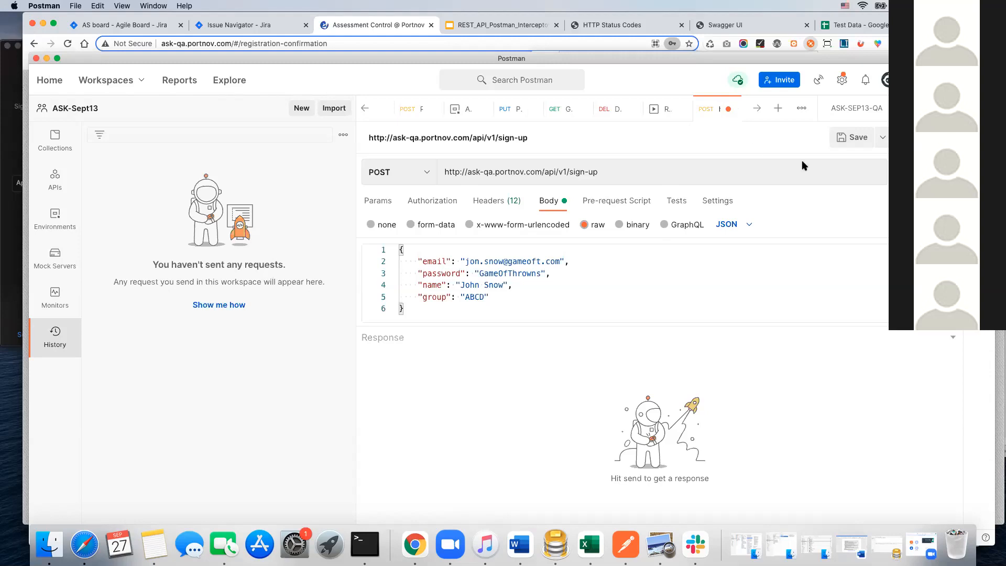
{"action": "left_click", "coordinate": [884, 140]}
{"action": "left_click", "coordinate": [827, 163]}
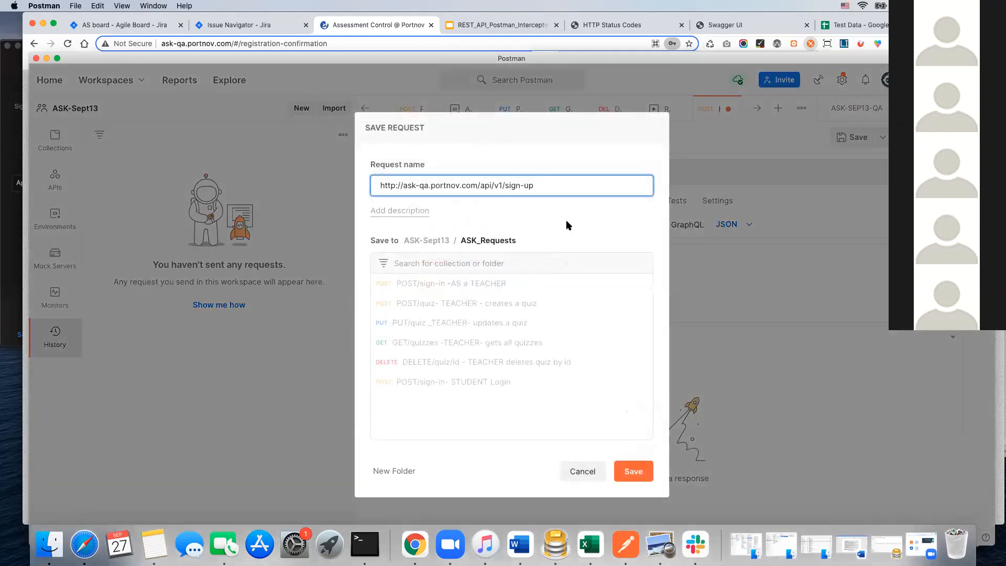
{"action": "left_click_drag", "start_coordinate": [502, 185], "coordinate": [370, 182]}
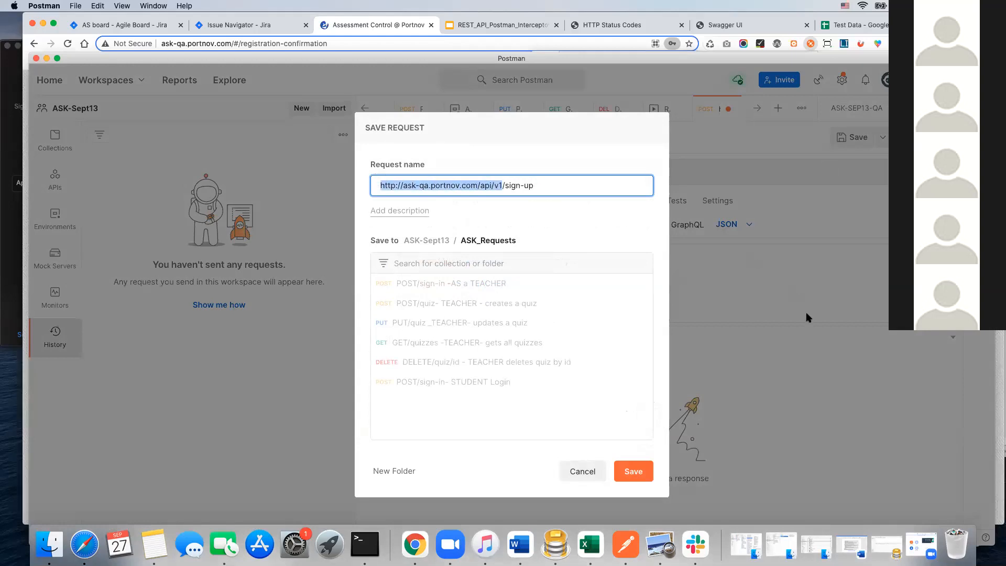
{"action": "left_click", "coordinate": [584, 469]}
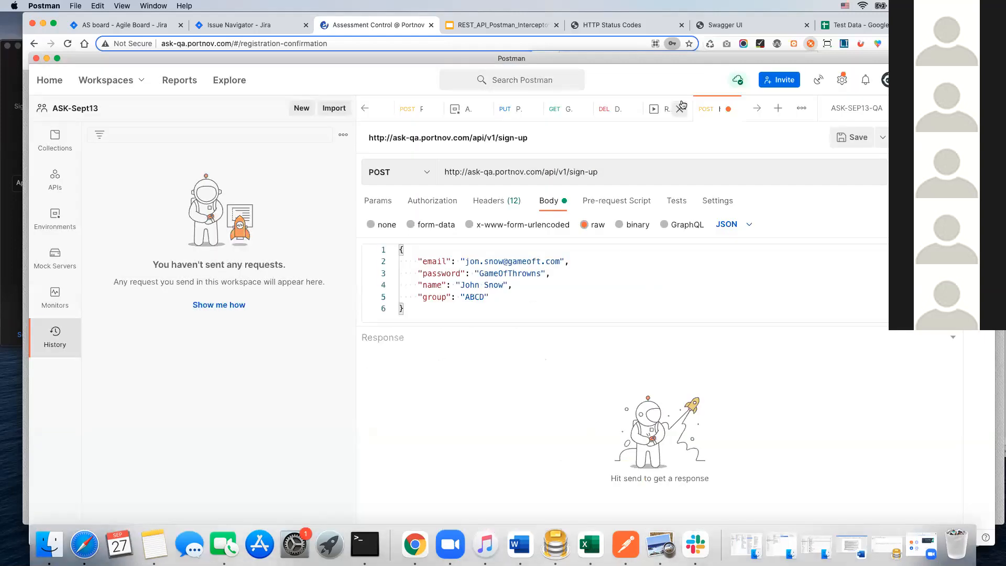
Step: Replace the JSON body of the {{baseUrl}}/sign-up request with the captured sign-up body, including the email, password, name and group fields
{"action": "left_click_drag", "start_coordinate": [399, 247], "coordinate": [417, 298]}
{"action": "double_click", "coordinate": [468, 299]}
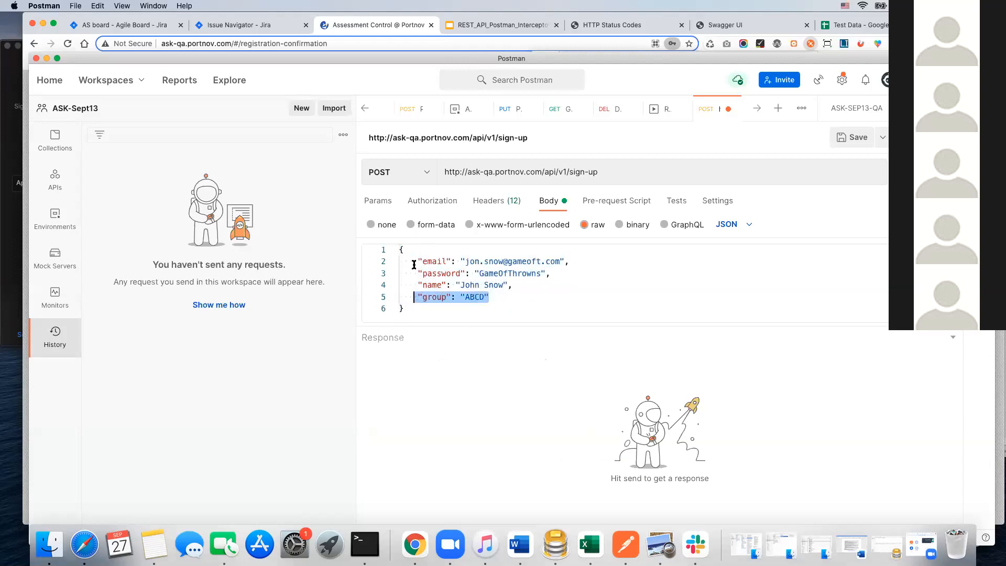
{"action": "left_click_drag", "start_coordinate": [397, 250], "coordinate": [435, 314]}
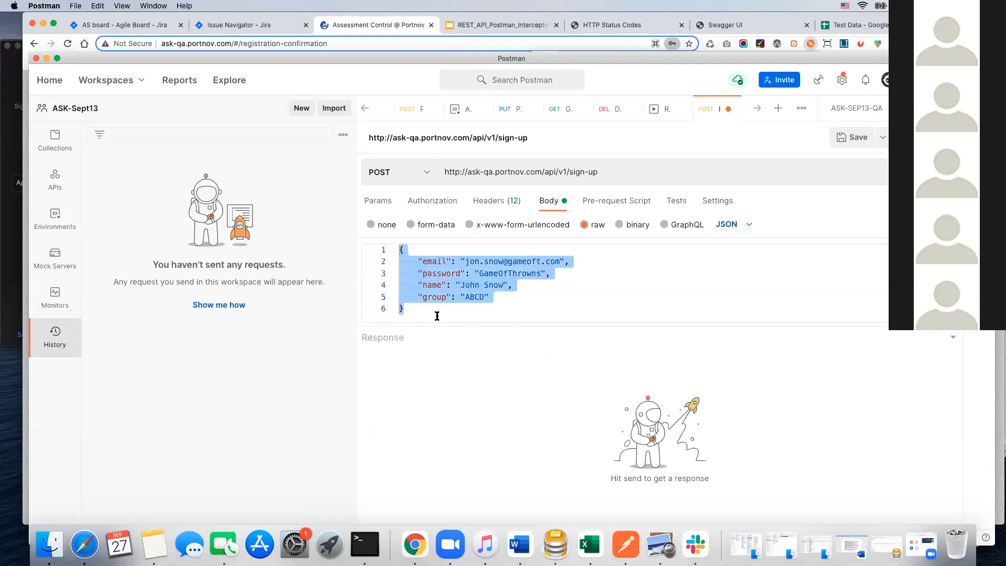
{"action": "left_click", "coordinate": [707, 111]}
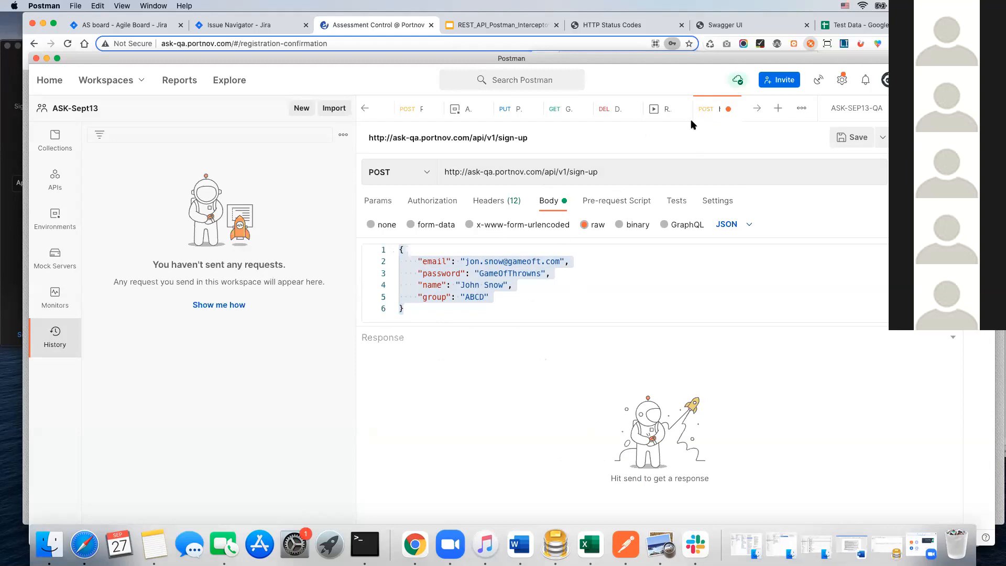
{"action": "left_click", "coordinate": [758, 112]}
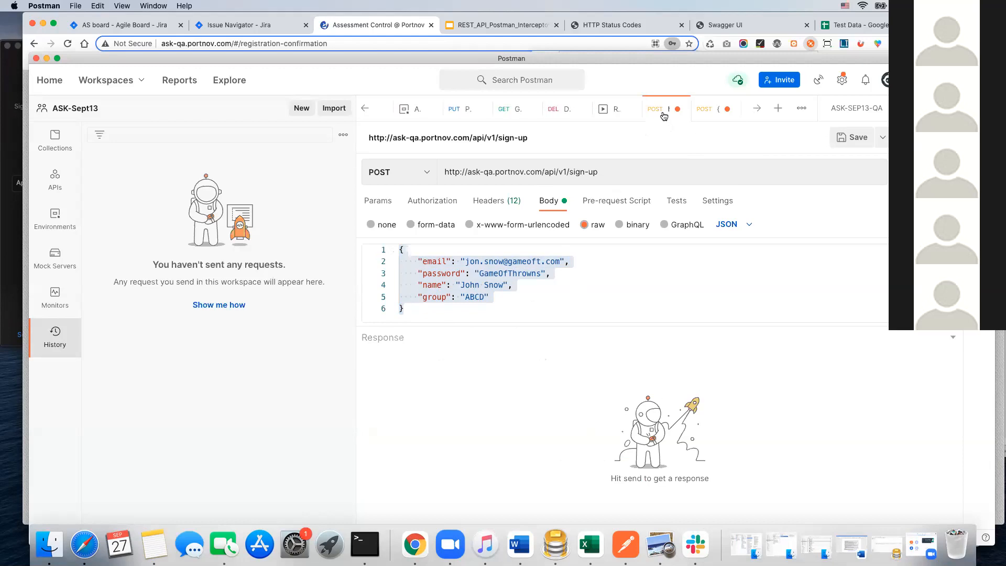
{"action": "left_click", "coordinate": [713, 114]}
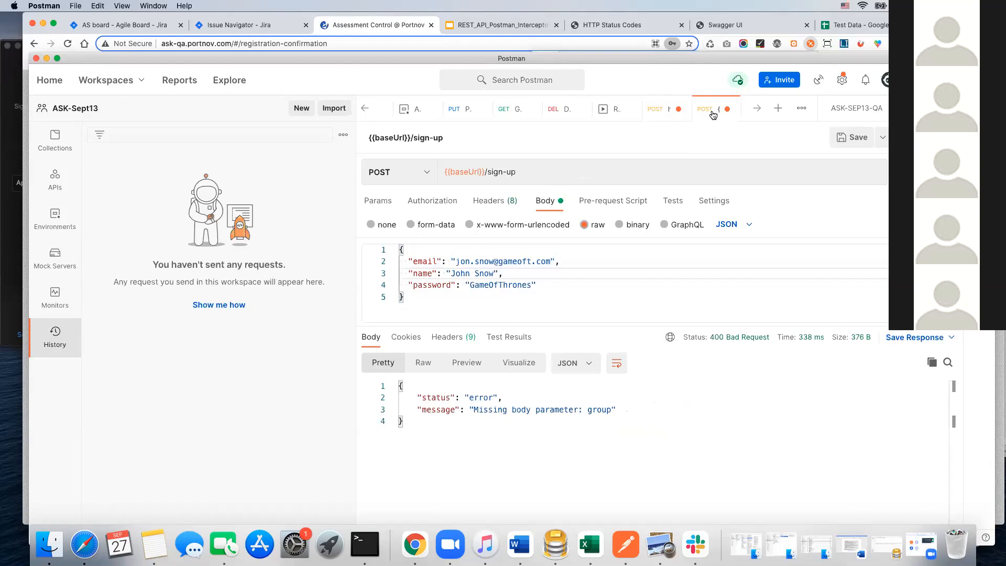
{"action": "left_click_drag", "start_coordinate": [400, 251], "coordinate": [477, 297]}
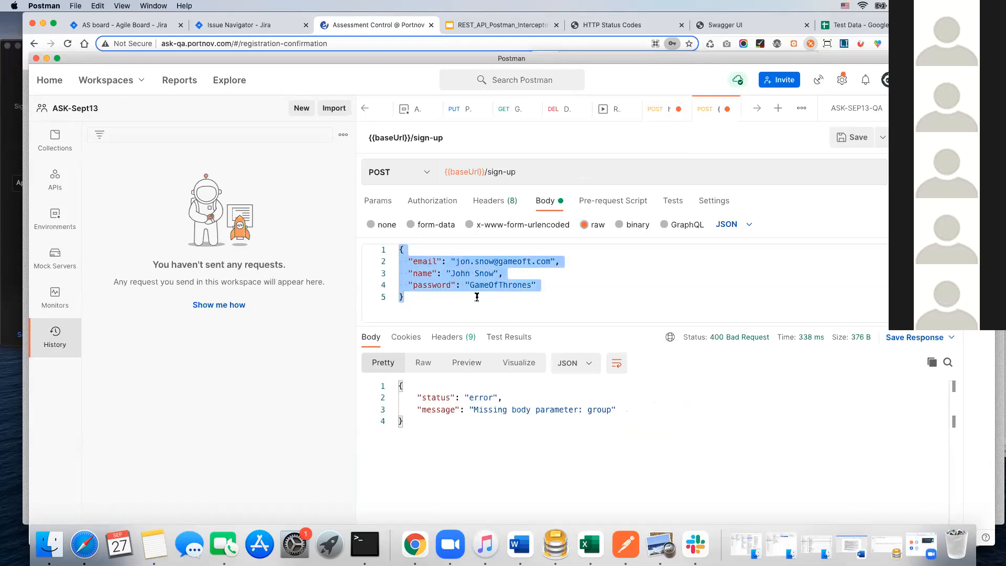
{"action": "key", "text": "super+v"}
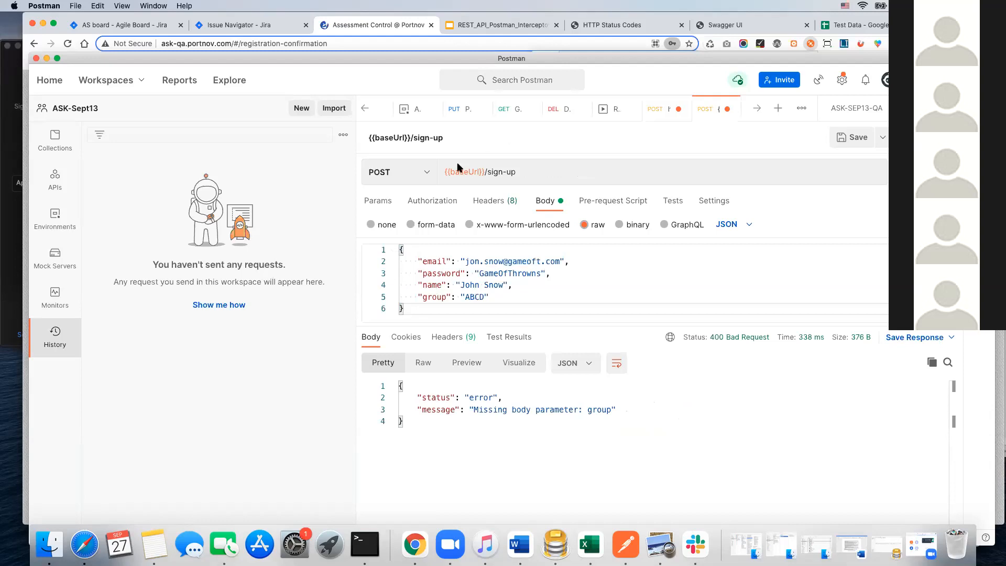
Step: Save the {{baseUrl}}/sign-up request in ASK_Requests as "POST/sign-up- REGISTRATION new STUDENT", and send it with its JSON body
{"action": "left_click", "coordinate": [883, 137]}
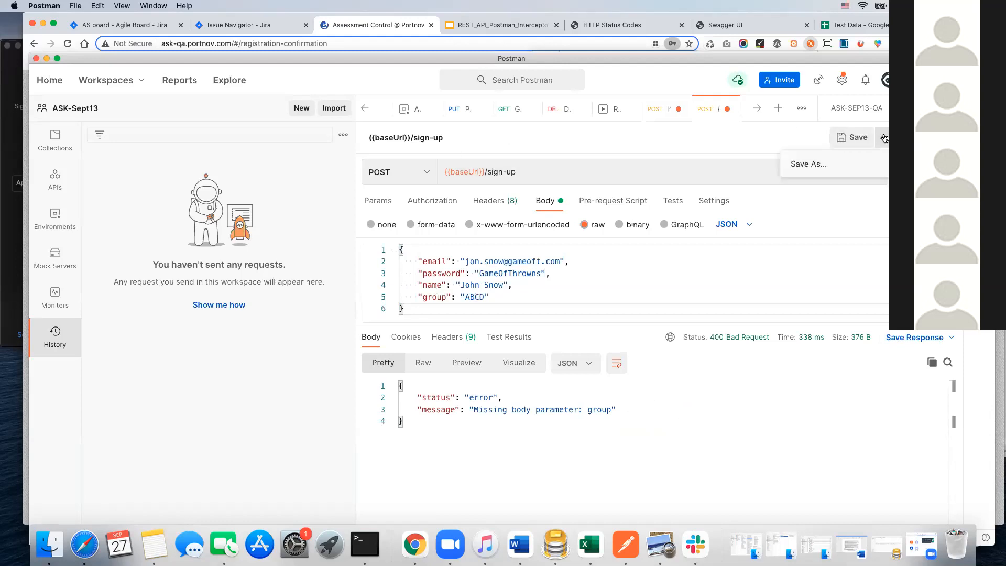
{"action": "left_click", "coordinate": [824, 162]}
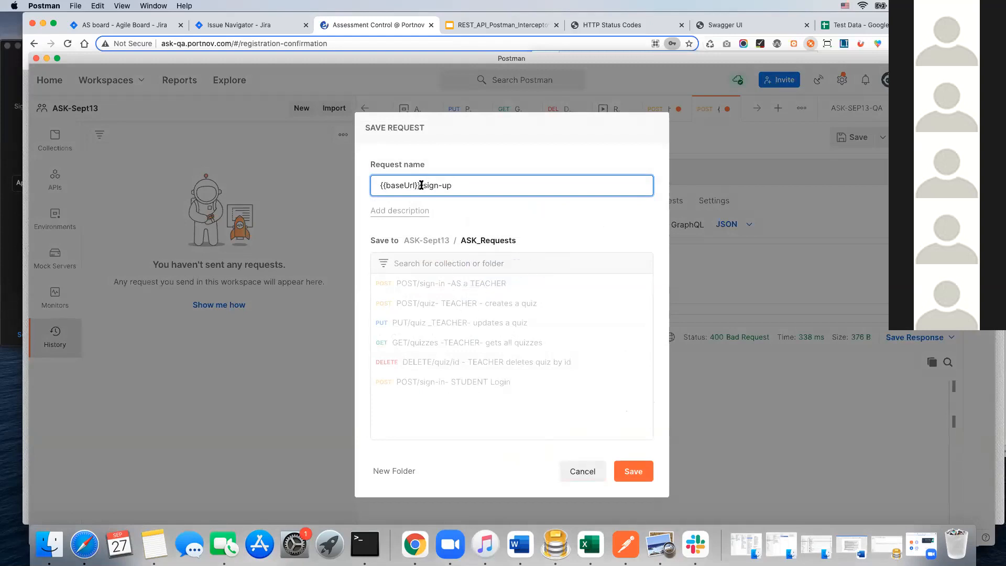
{"action": "left_click_drag", "start_coordinate": [421, 185], "coordinate": [379, 182]}
{"action": "type", "text": "POST"}
{"action": "left_click", "coordinate": [455, 184]}
{"action": "type", "text": "- REGISTRATION new "}
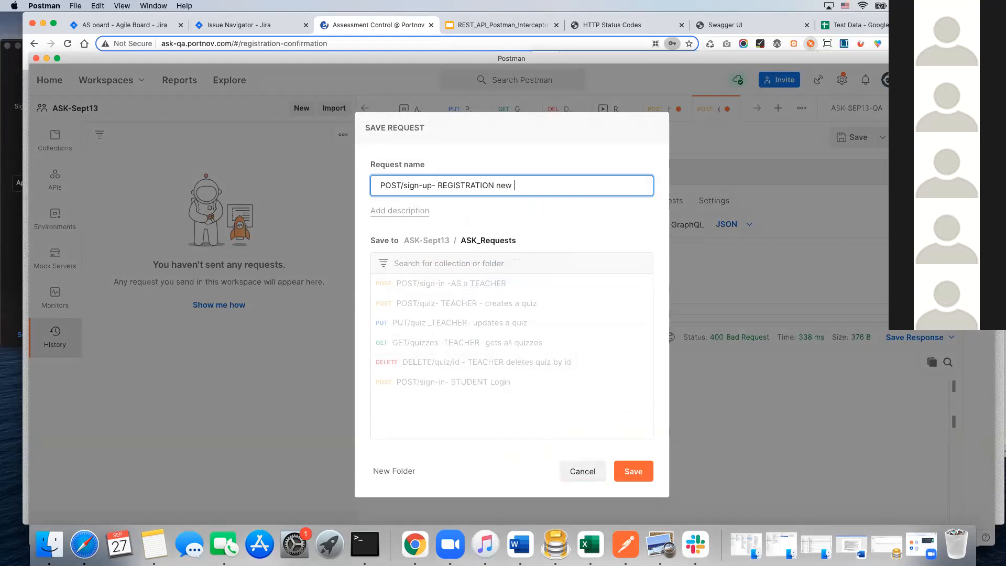
{"action": "type", "text": "STUDENT"}
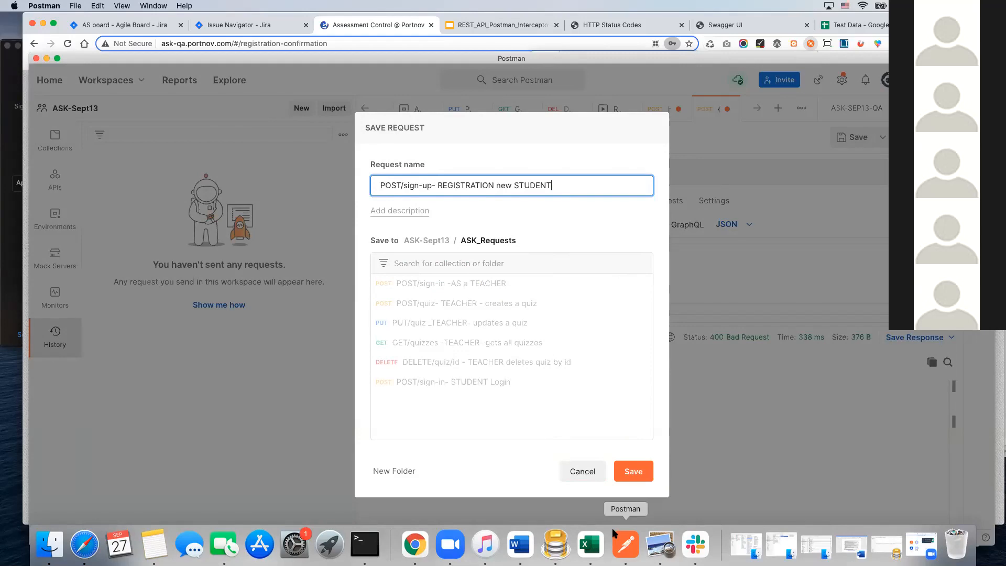
{"action": "left_click", "coordinate": [617, 467]}
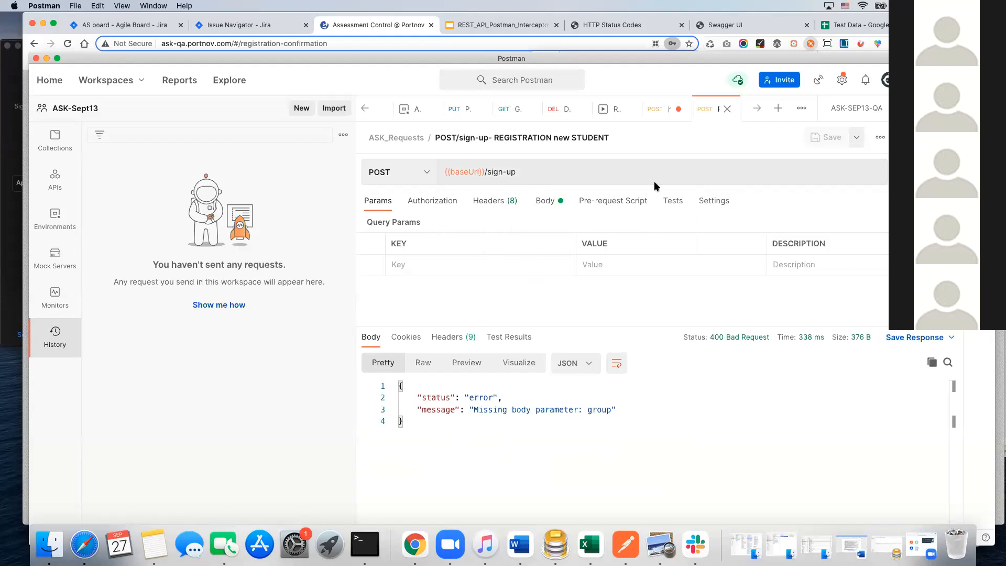
{"action": "left_click", "coordinate": [547, 200]}
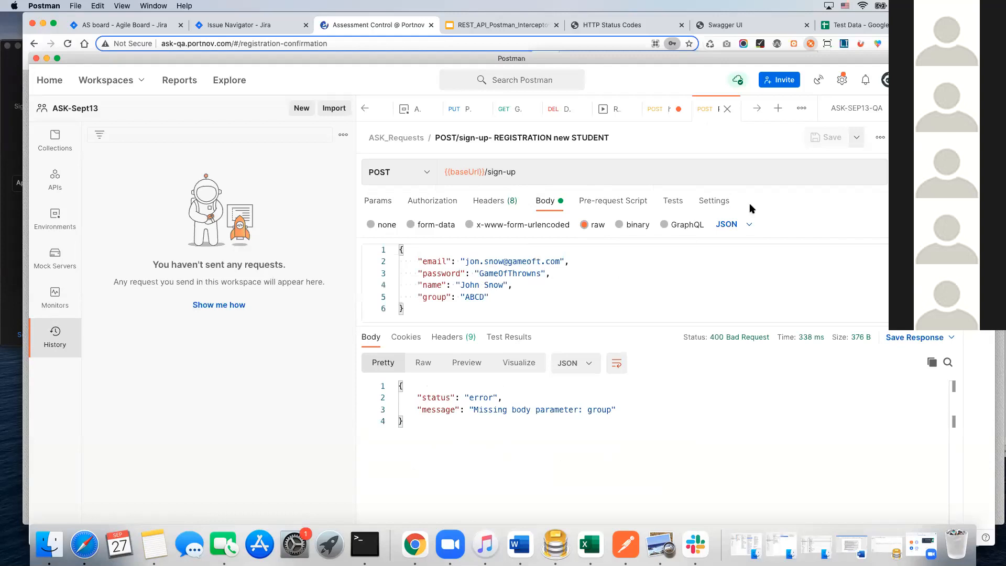
{"action": "key", "text": "super+Return"}
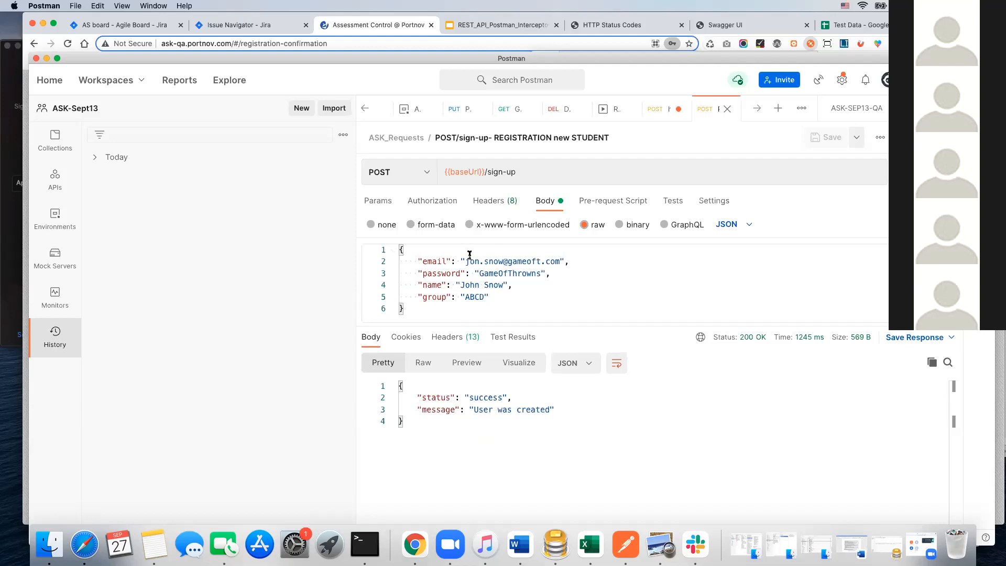
Step: Copy the email from the request body, switch to Sequel Pro, and run the users query with that email as the search condition
{"action": "left_click_drag", "start_coordinate": [464, 258], "coordinate": [558, 261]}
{"action": "key", "text": "super+c"}
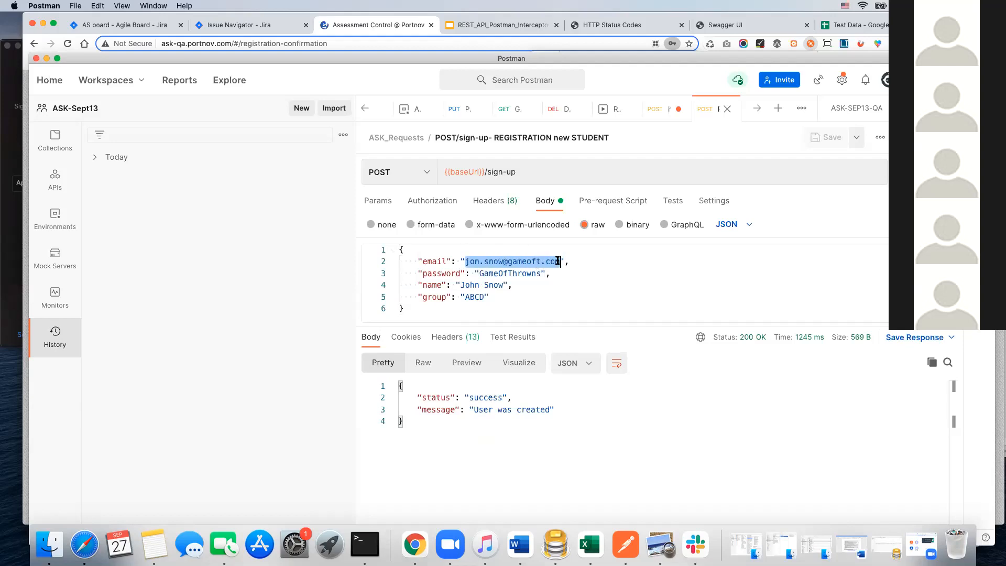
{"action": "left_click", "coordinate": [555, 546]}
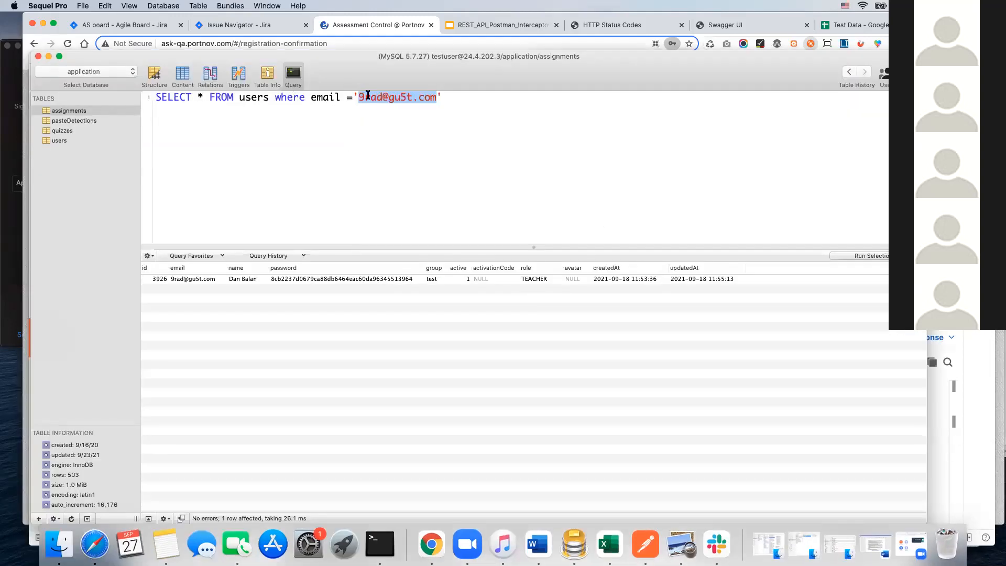
{"action": "left_click_drag", "start_coordinate": [359, 96], "coordinate": [440, 96]}
{"action": "key", "text": "super+v"}
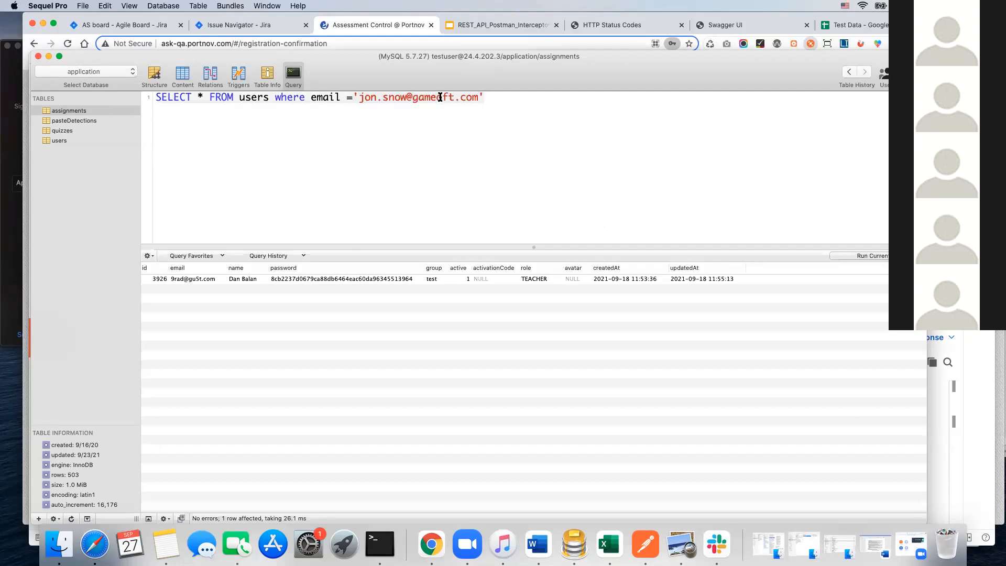
{"action": "left_click", "coordinate": [874, 256]}
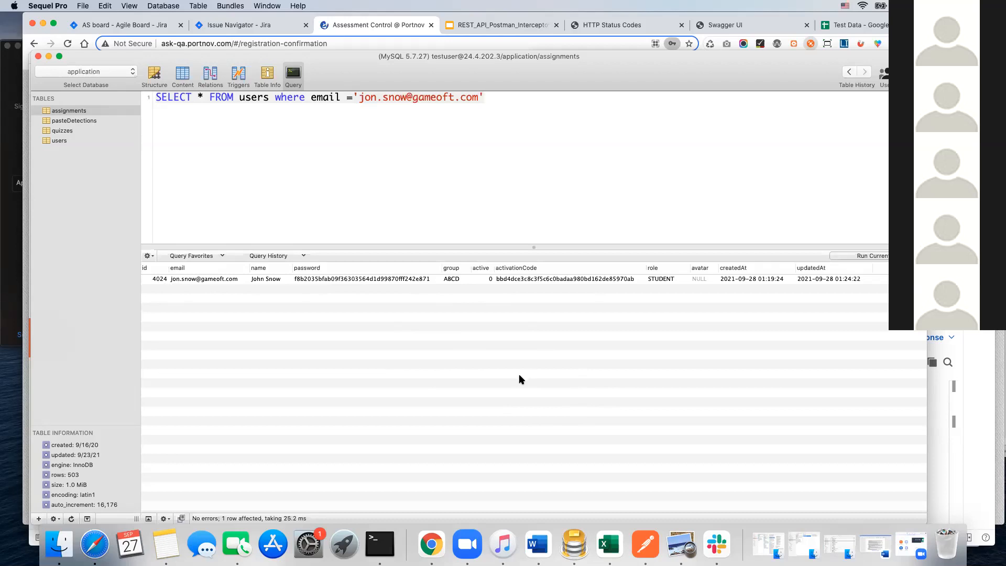
Step: Switch to Chrome and show the AS board's active sprint in Jira
{"action": "left_click", "coordinate": [218, 24]}
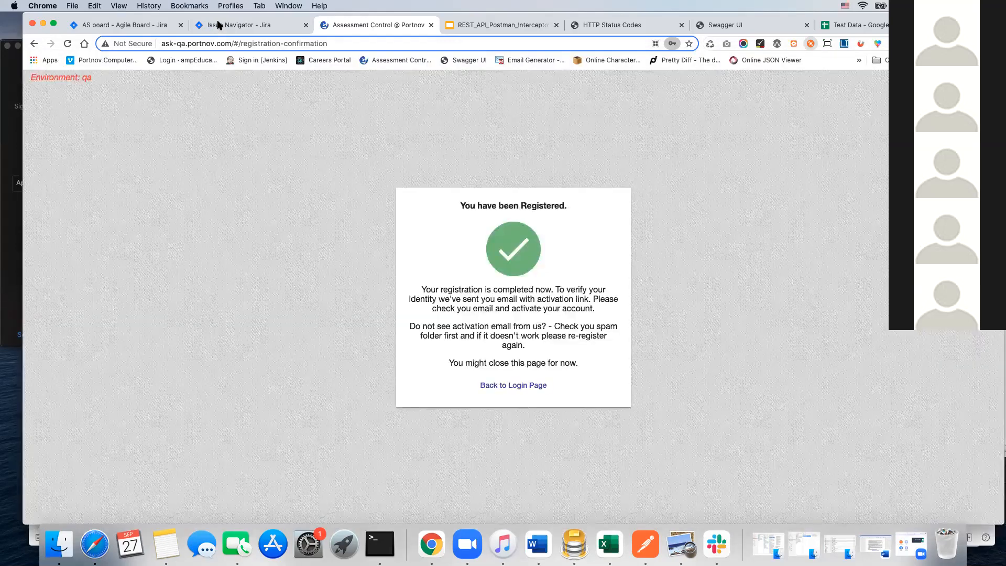
{"action": "left_click", "coordinate": [218, 23]}
{"action": "left_click", "coordinate": [157, 25]}
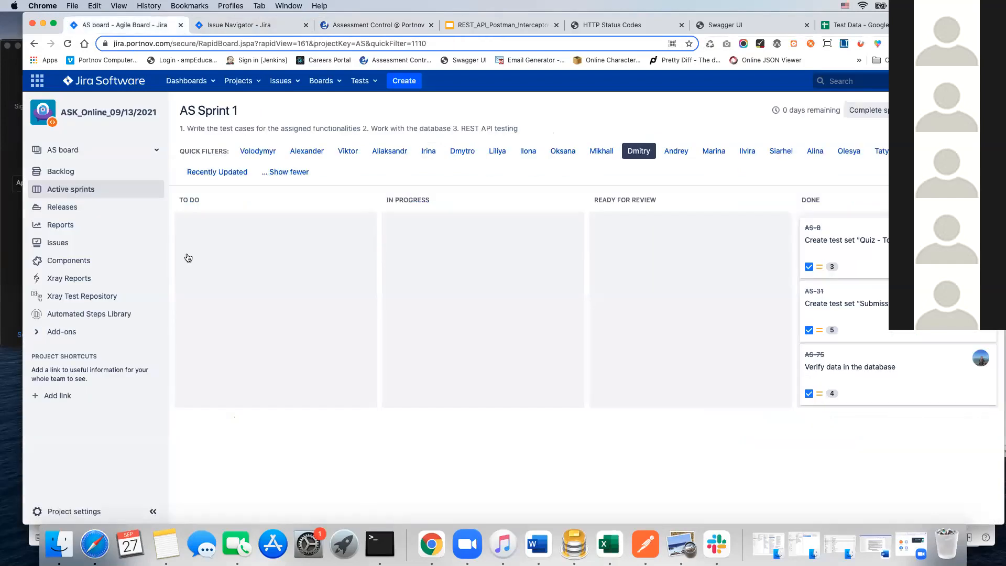
Step: Clear the active assignee filter on the sprint board and open the AS-46 REST API Testing task in a new tab
{"action": "left_click", "coordinate": [639, 151]}
{"action": "scroll", "coordinate": [337, 408], "scroll_direction": "down", "scroll_amount": 10}
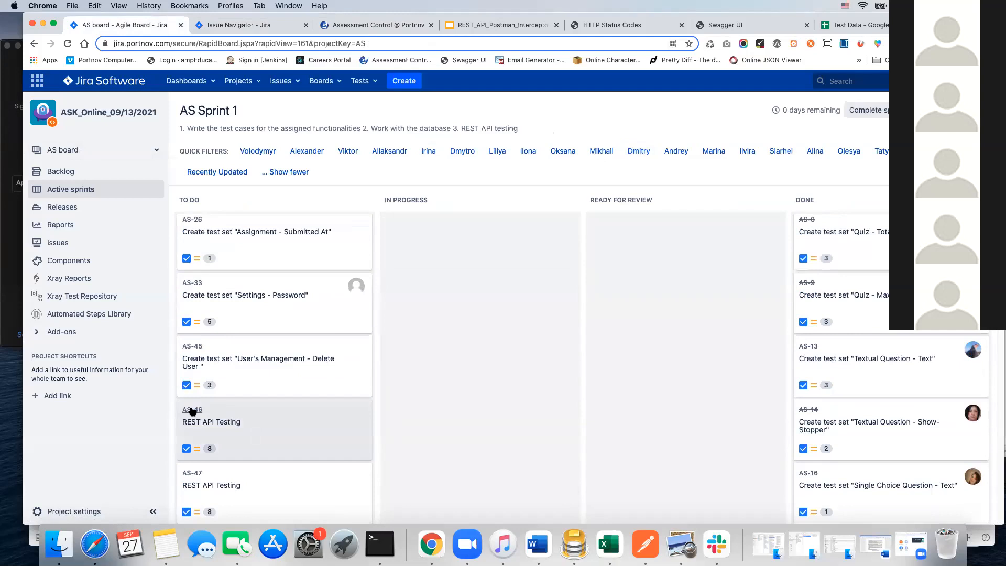
{"action": "right_click", "coordinate": [192, 411]}
{"action": "left_click", "coordinate": [257, 340]}
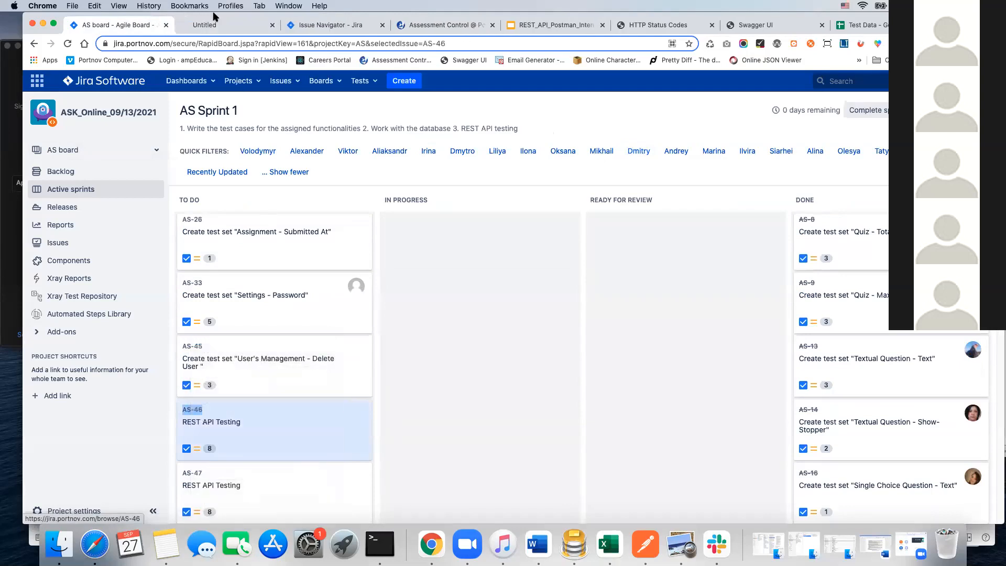
{"action": "left_click", "coordinate": [225, 25]}
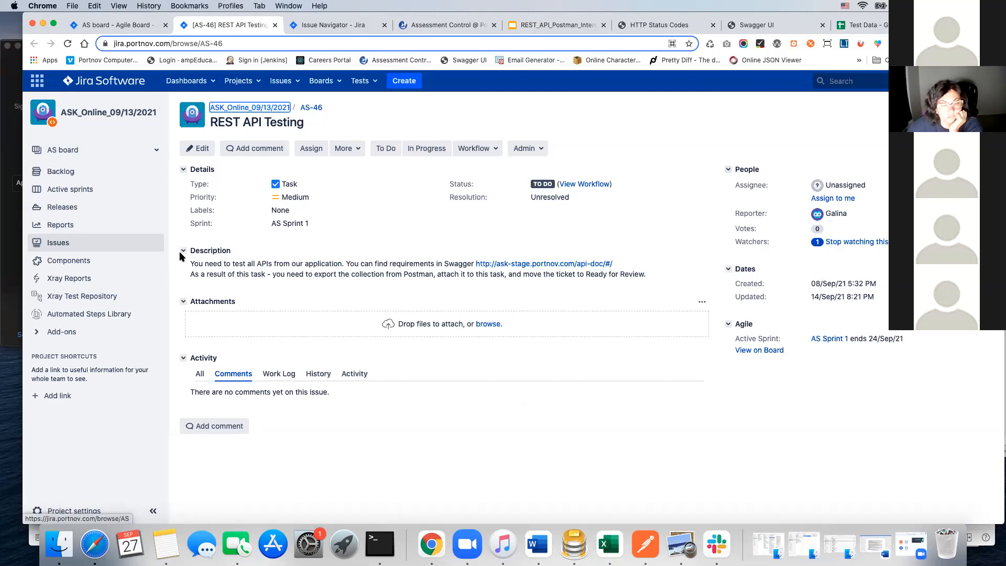
{"action": "left_click", "coordinate": [641, 546]}
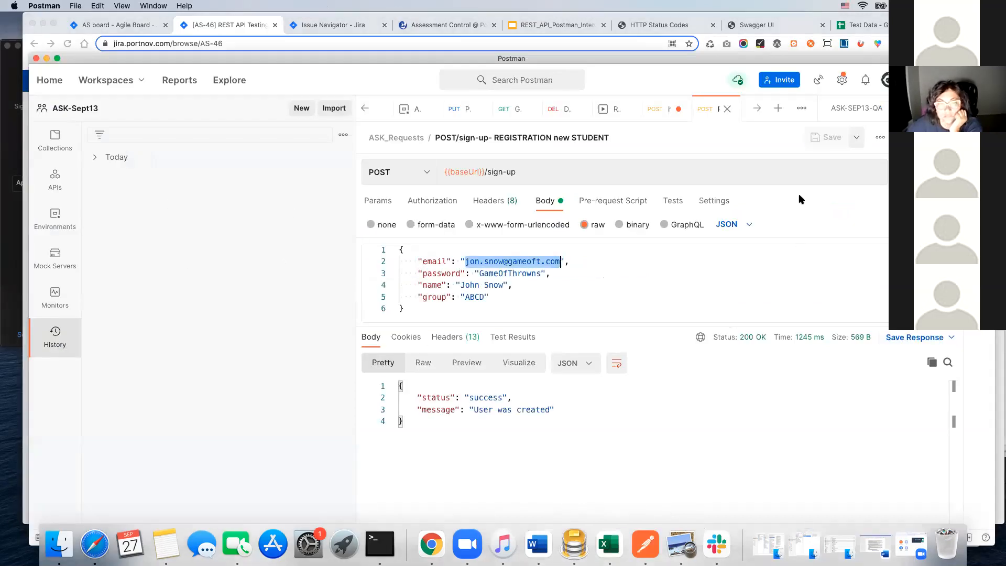
{"action": "left_click", "coordinate": [658, 109]}
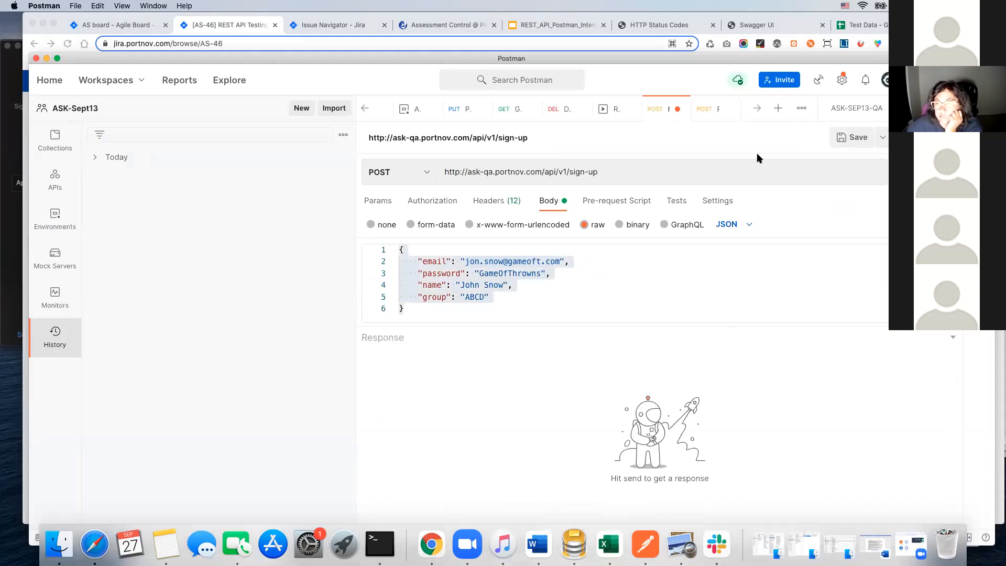
{"action": "left_click", "coordinate": [679, 111]}
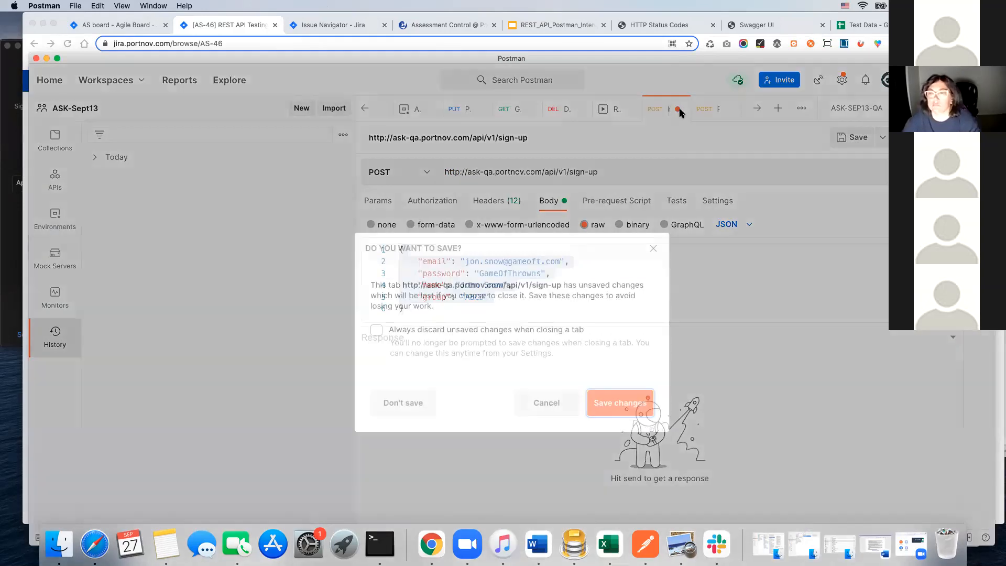
{"action": "left_click", "coordinate": [404, 404]}
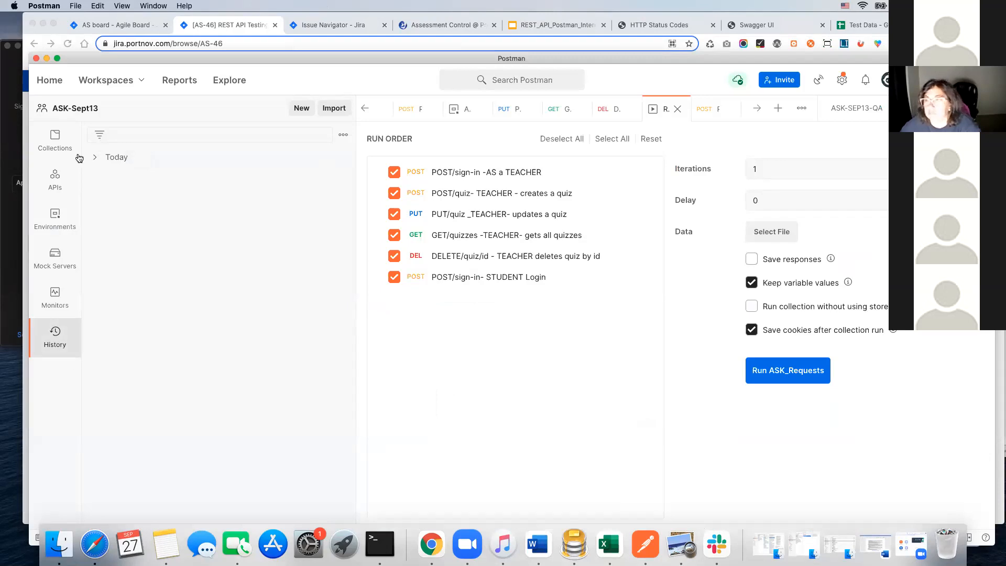
{"action": "left_click", "coordinate": [49, 144]}
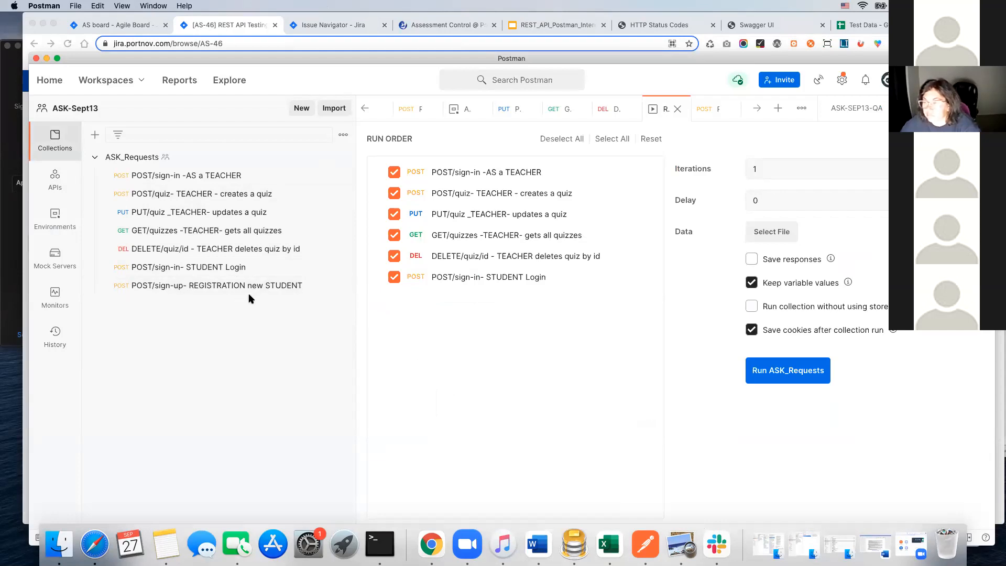
Step: Create a new POST request and start its URL with the baseUrl environment variable as {{baseUrl}}/
{"action": "left_click", "coordinate": [778, 109]}
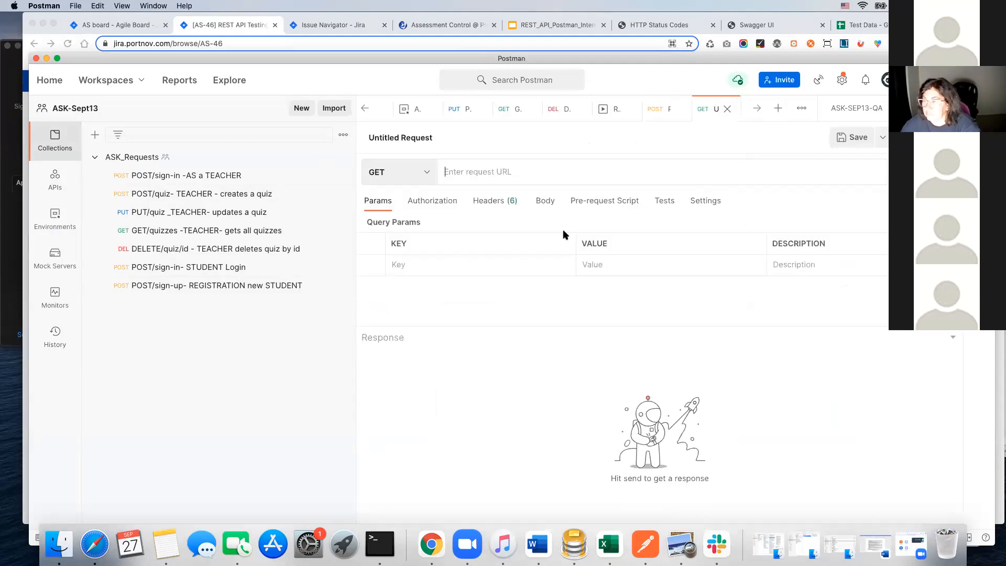
{"action": "left_click", "coordinate": [427, 173]}
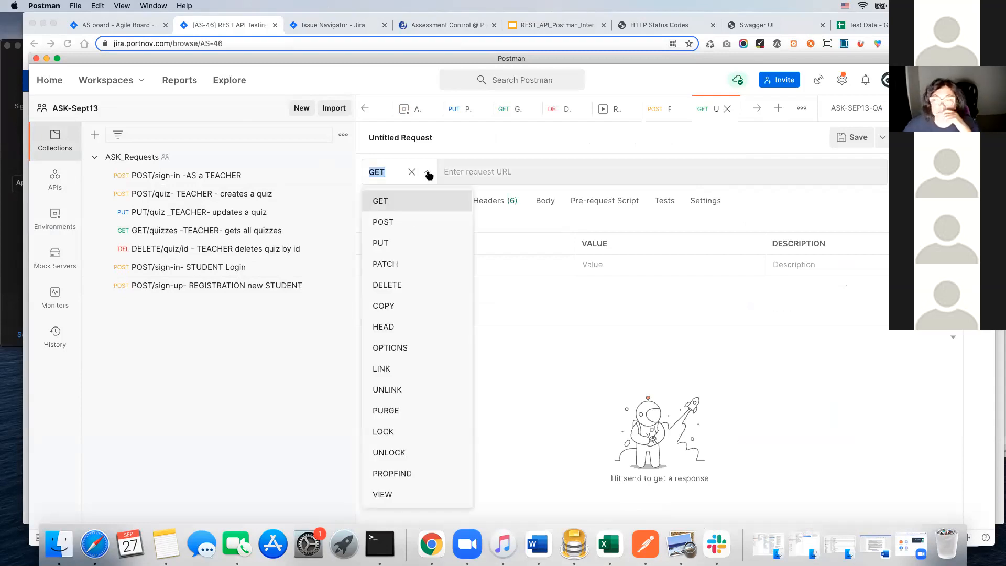
{"action": "left_click", "coordinate": [396, 223]}
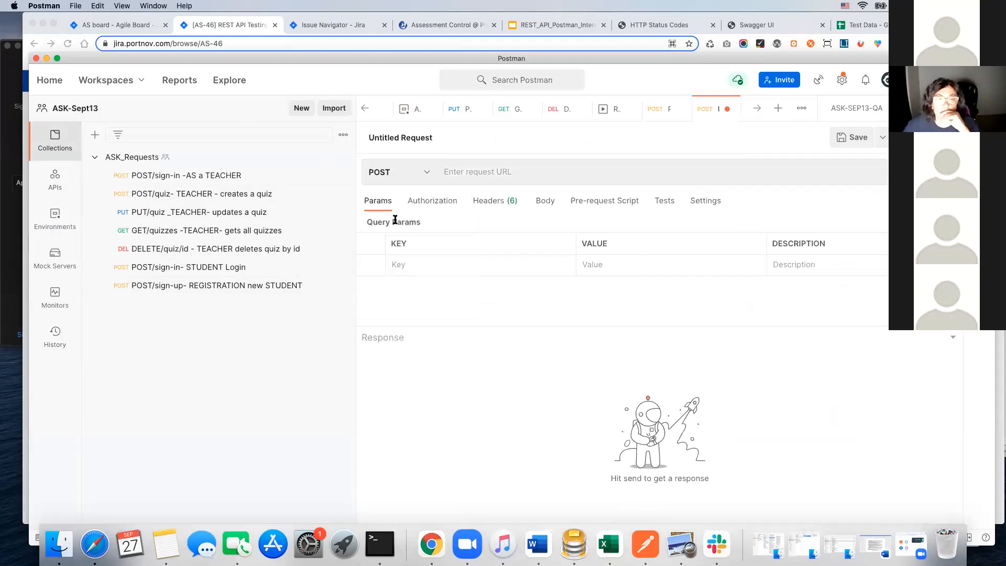
{"action": "left_click", "coordinate": [477, 175]}
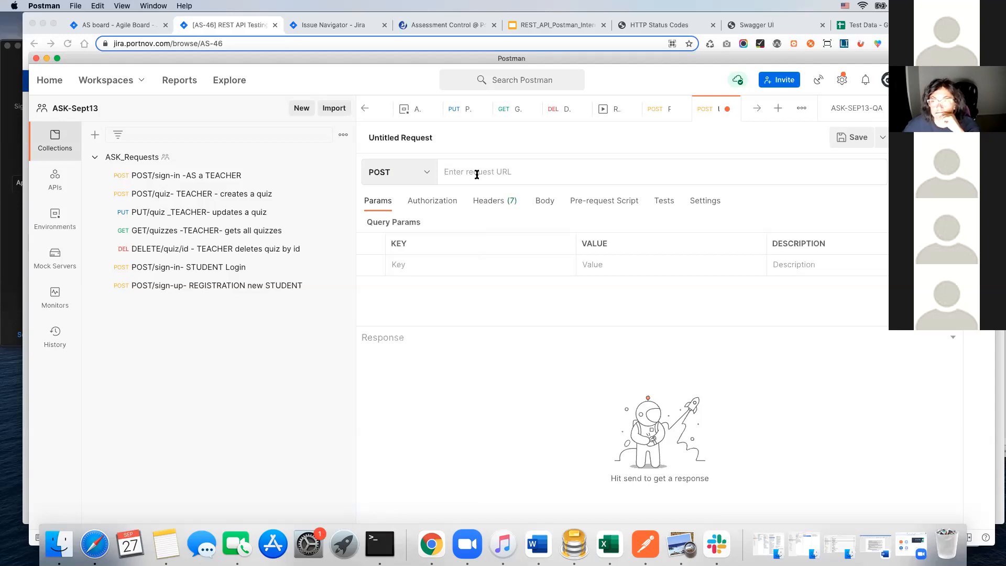
{"action": "type", "text": "{{bas"}
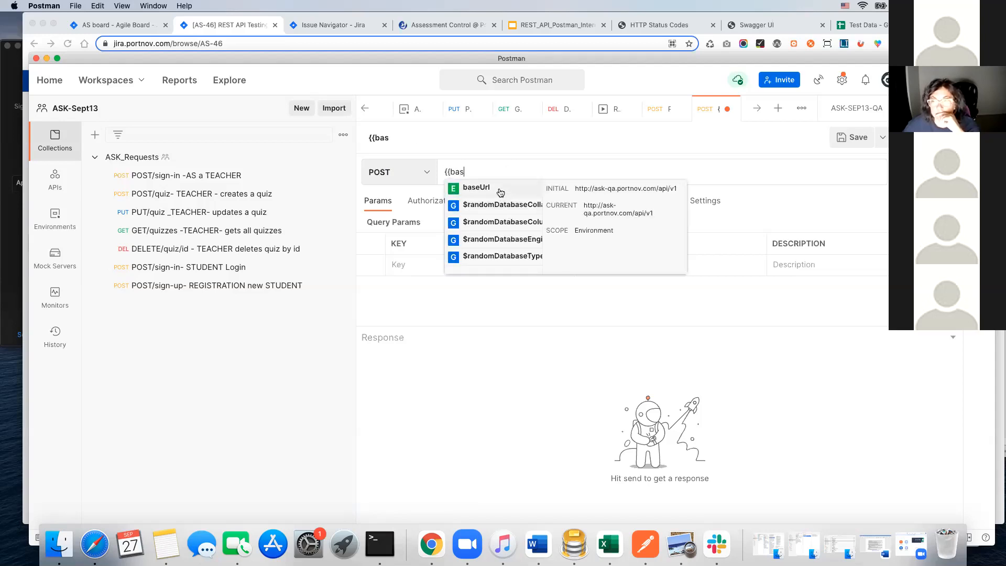
{"action": "left_click", "coordinate": [498, 187]}
{"action": "type", "text": "/"}
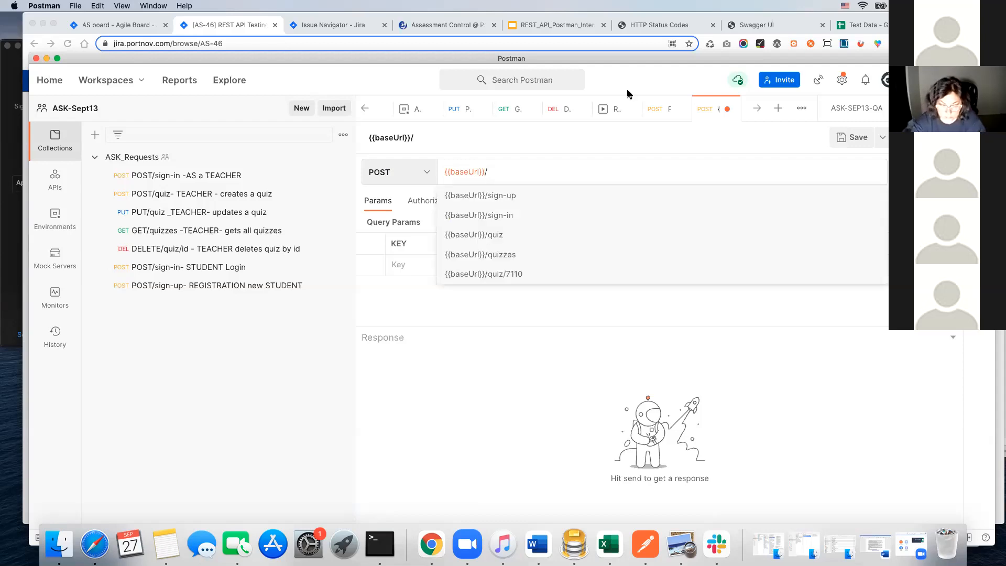
Step: Switch to the Swagger page in Chrome, expand the Assignment API section, and copy the POST operation's /assignment path
{"action": "left_click", "coordinate": [680, 26]}
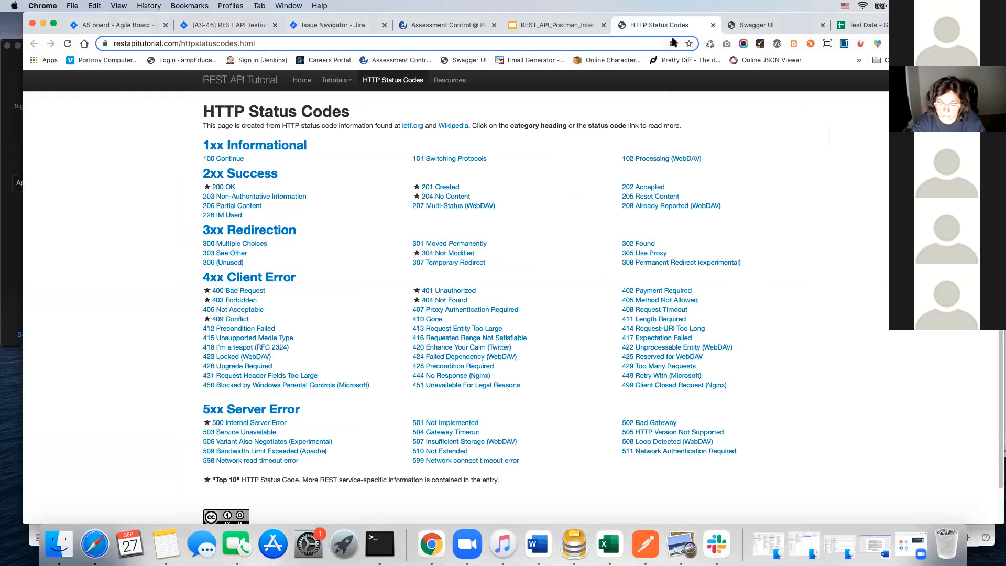
{"action": "left_click", "coordinate": [712, 25]}
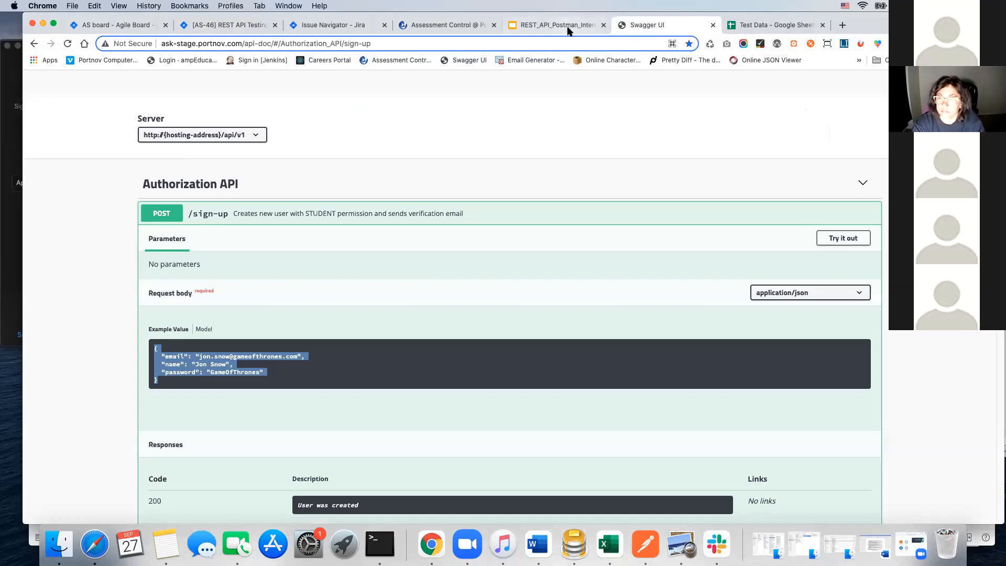
{"action": "left_click", "coordinate": [567, 26]}
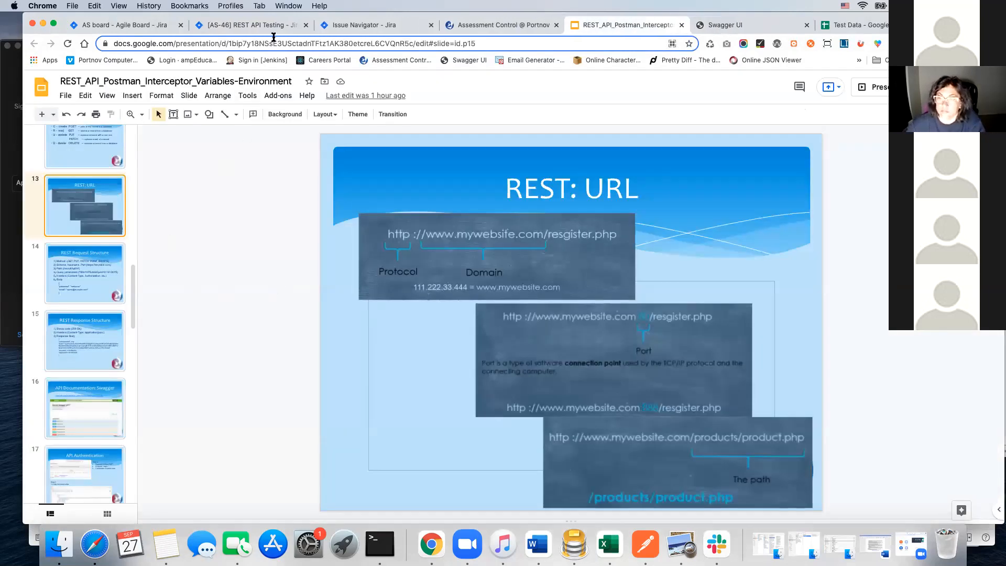
{"action": "left_click", "coordinate": [725, 25]}
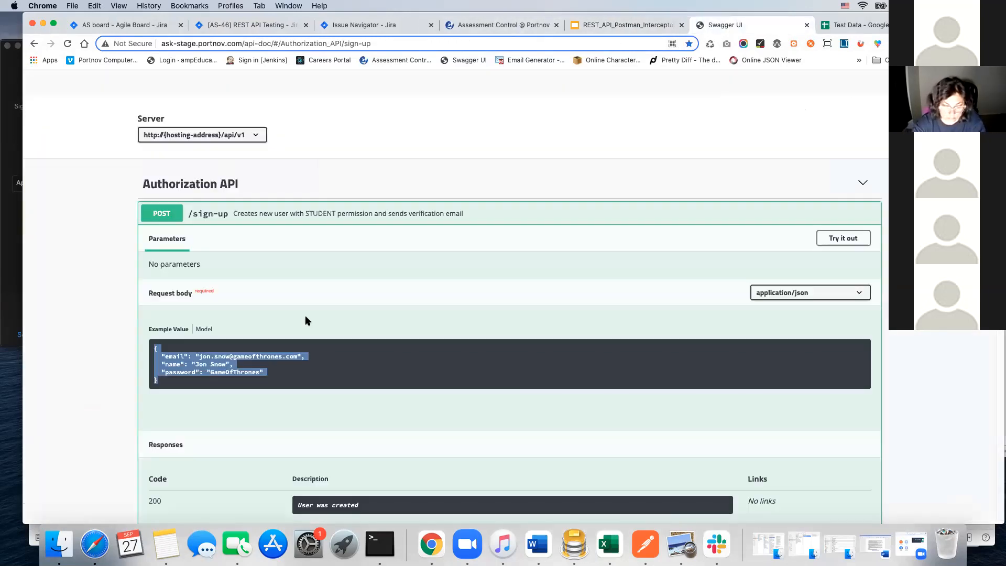
{"action": "left_click", "coordinate": [166, 213]}
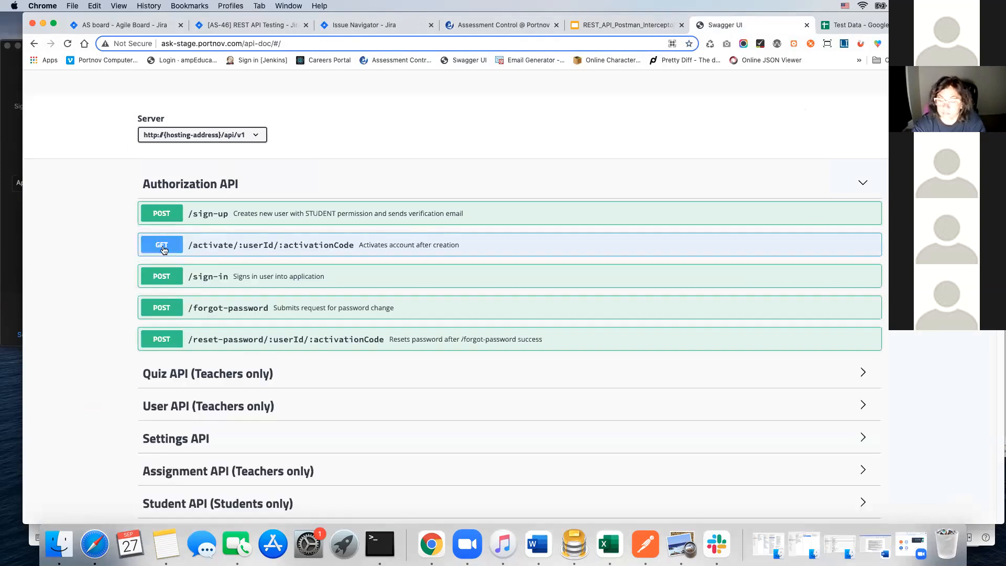
{"action": "left_click", "coordinate": [172, 187]}
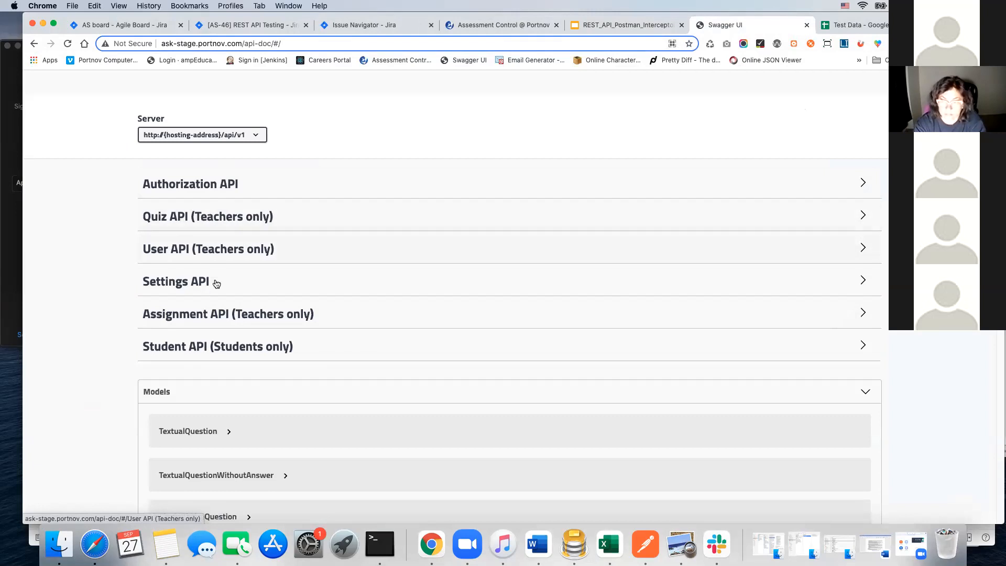
{"action": "left_click", "coordinate": [200, 314]}
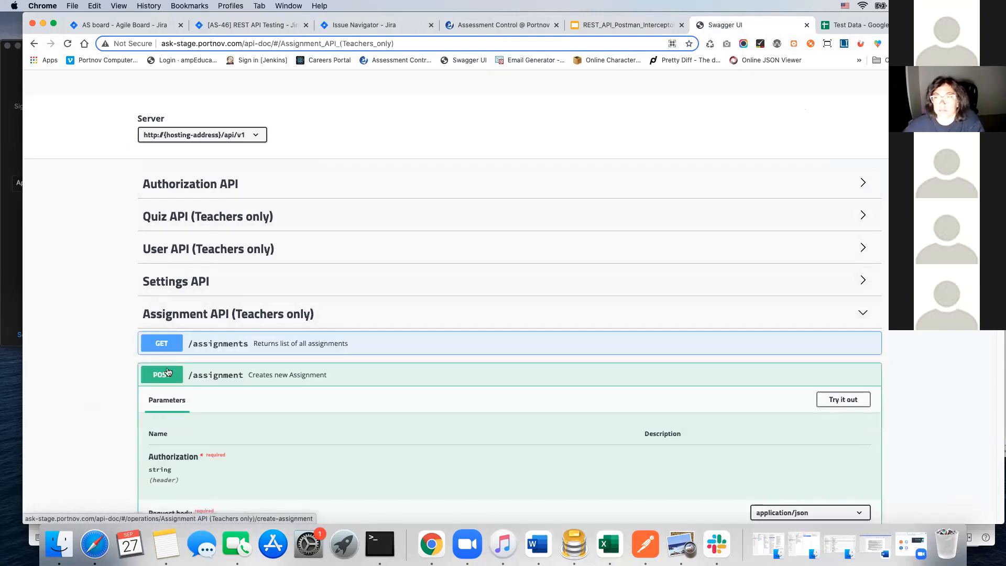
{"action": "left_click_drag", "start_coordinate": [245, 382], "coordinate": [189, 382]}
{"action": "key", "text": "super+c"}
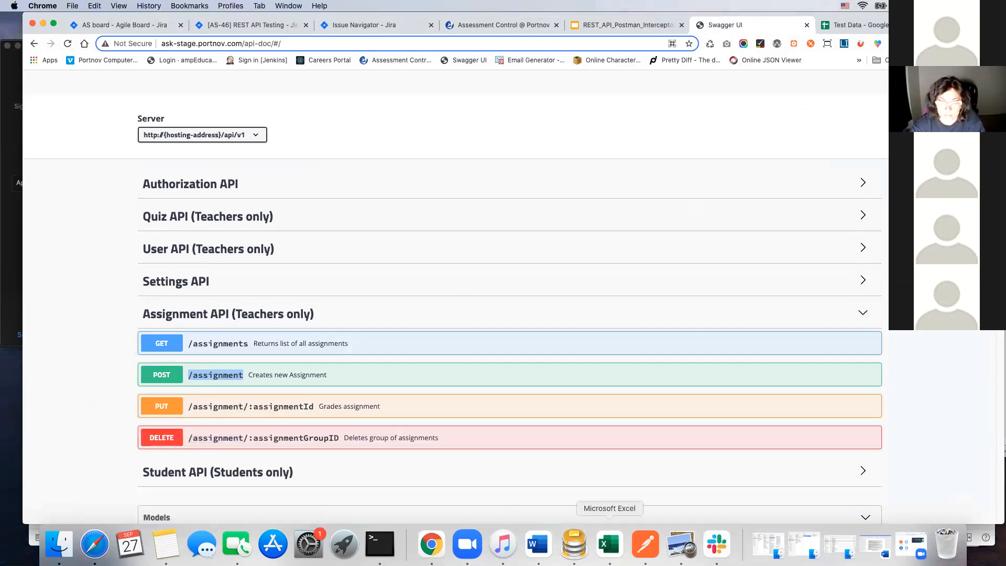
Step: Return to Postman and complete the new POST request's URL as {{baseUrl}}/assignment
{"action": "left_click", "coordinate": [645, 544]}
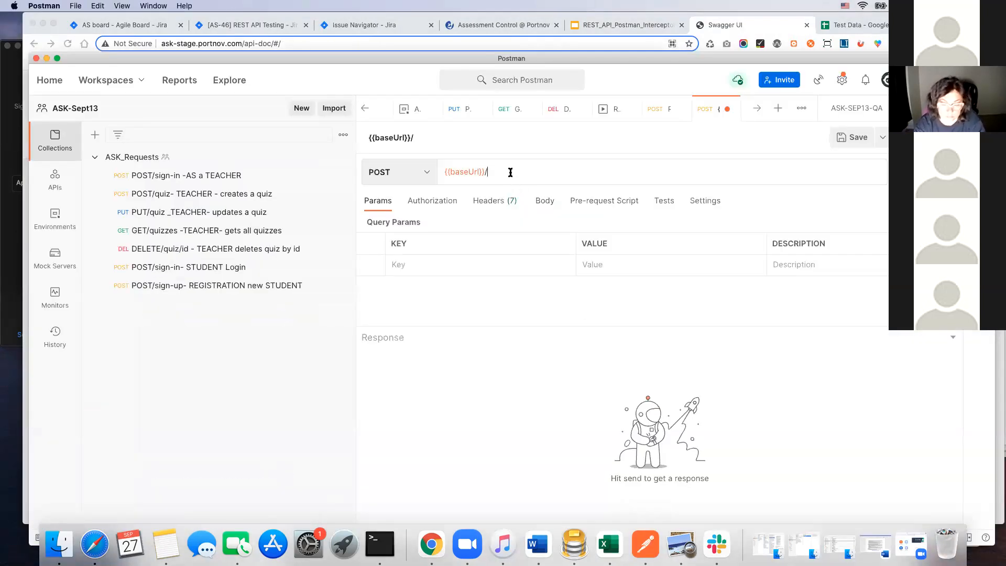
{"action": "left_click", "coordinate": [484, 172]}
{"action": "key", "text": "super+v"}
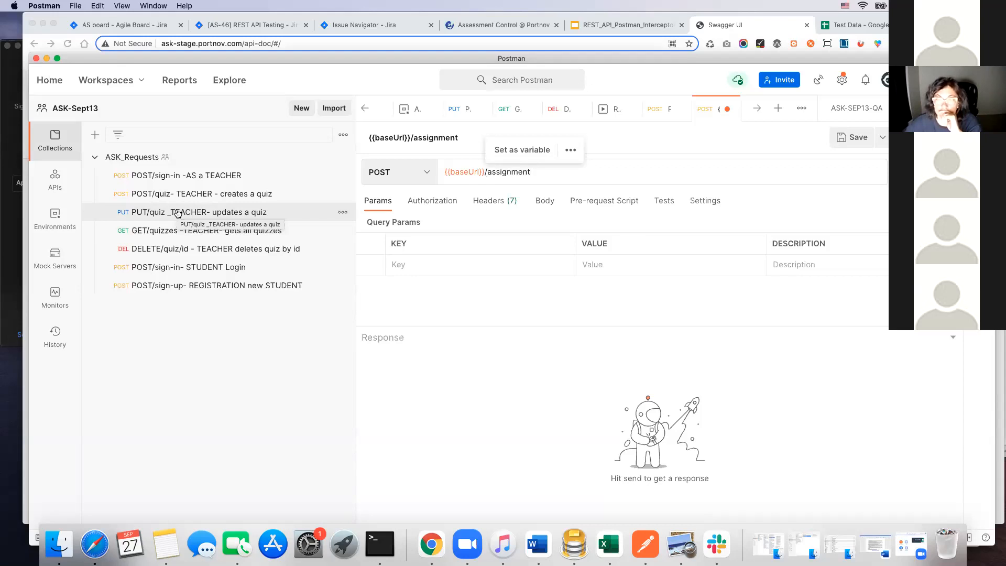
Step: Send the saved "POST/sign-in -AS a TEACHER" request and copy the token value from its response
{"action": "left_click", "coordinate": [202, 179]}
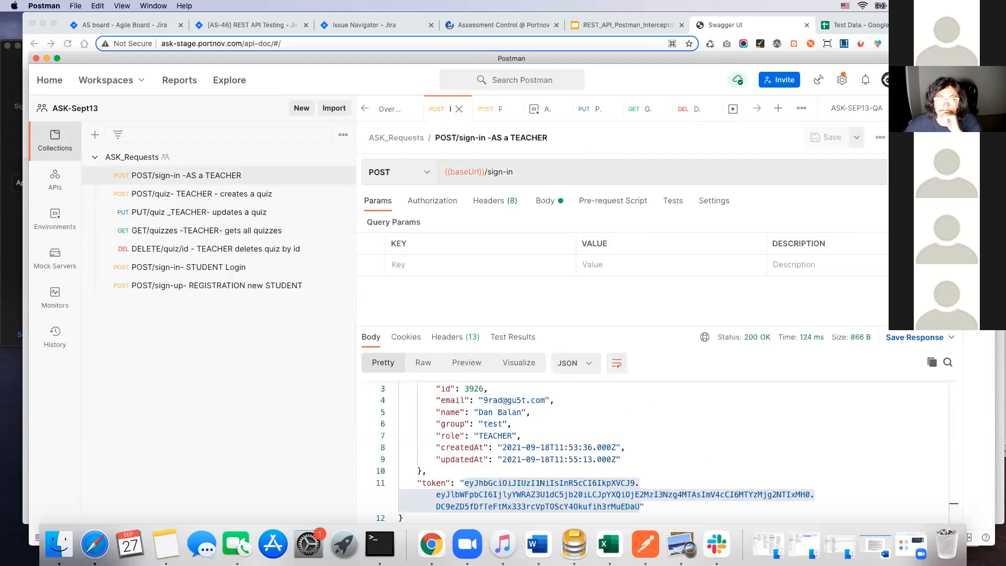
{"action": "left_click", "coordinate": [924, 172]}
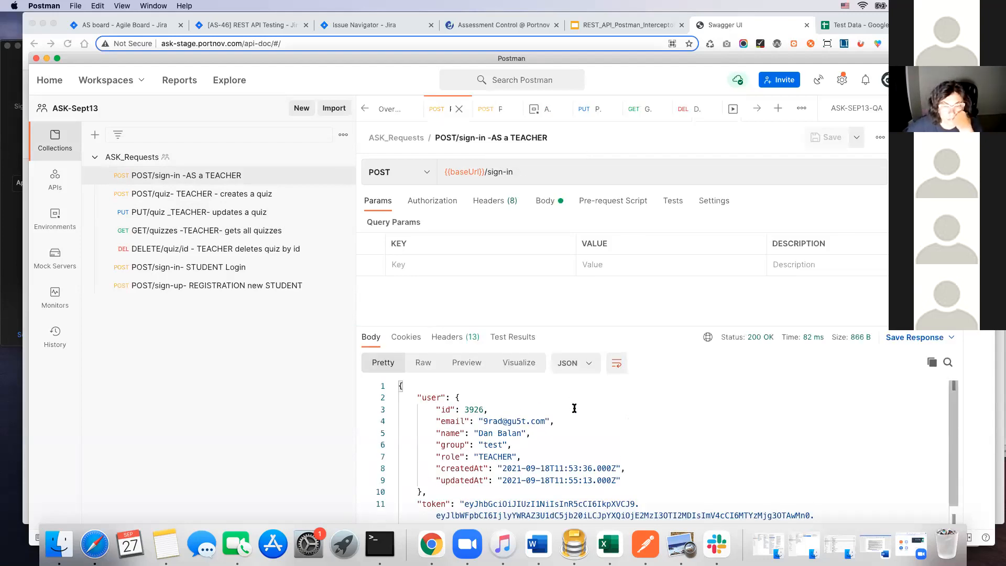
{"action": "scroll", "coordinate": [574, 409], "scroll_direction": "down", "scroll_amount": 1}
{"action": "left_click_drag", "start_coordinate": [467, 484], "coordinate": [638, 506]}
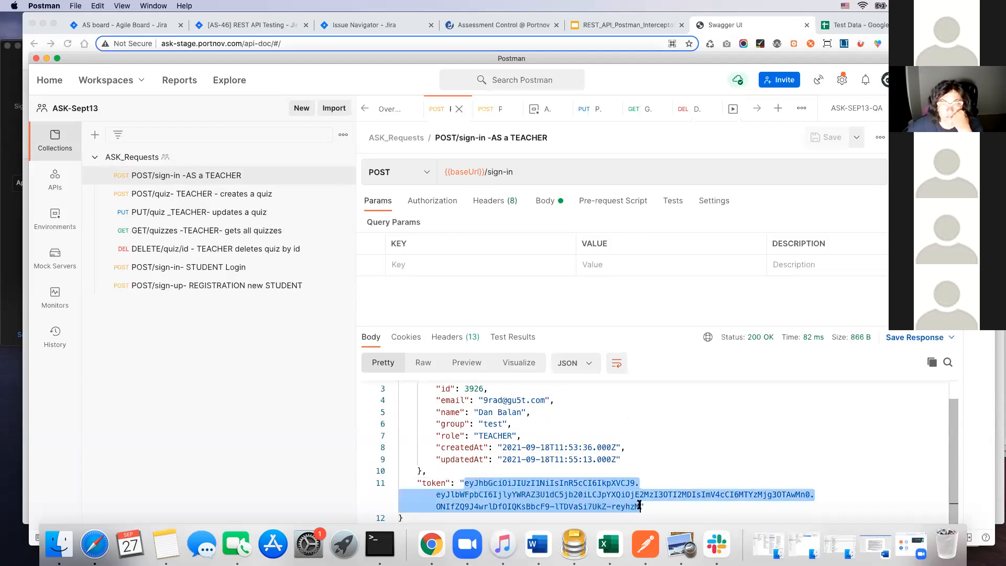
{"action": "key", "text": "super+c"}
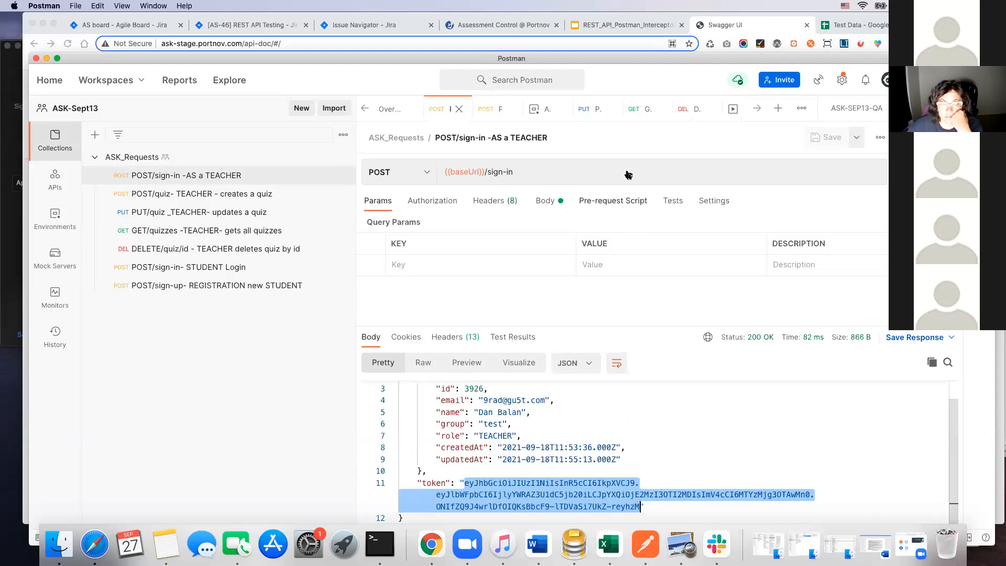
Step: Replace the current value of tokenTeacher in the ASK-SEP13-QA environment with the copied teacher token and save the environment
{"action": "left_click", "coordinate": [534, 109]}
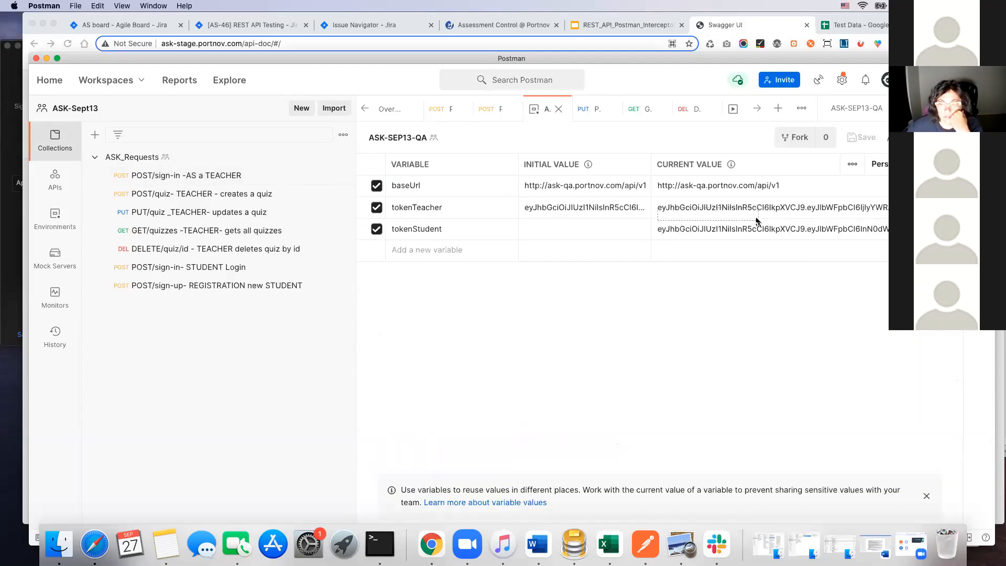
{"action": "left_click", "coordinate": [807, 212]}
{"action": "left_click_drag", "start_coordinate": [787, 228], "coordinate": [674, 202]}
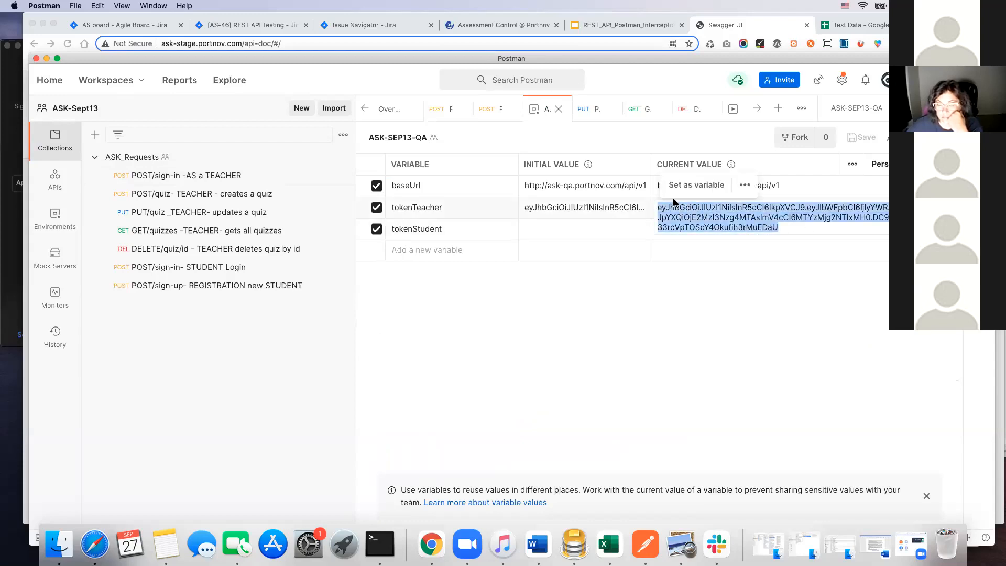
{"action": "key", "text": "super+v"}
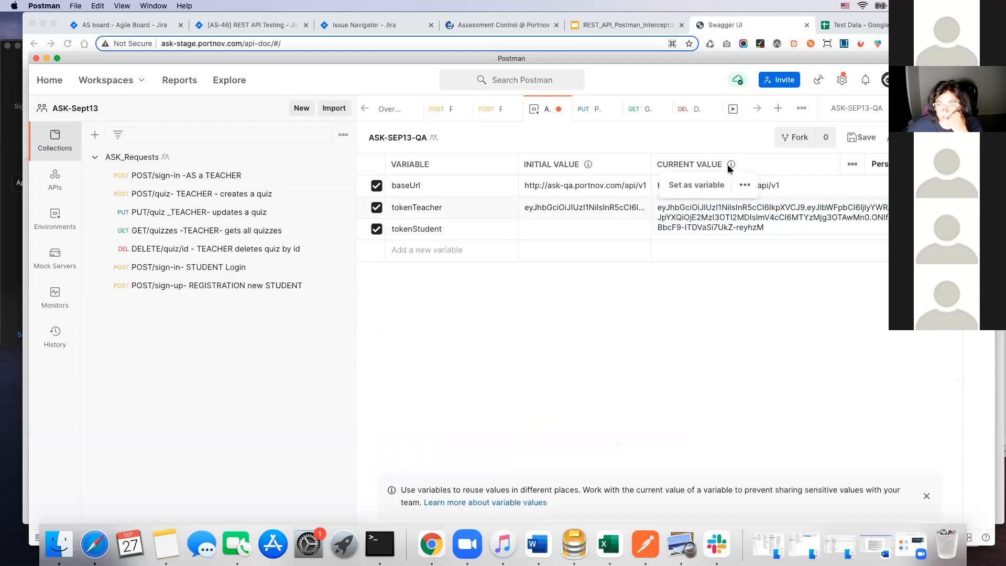
{"action": "left_click", "coordinate": [862, 138]}
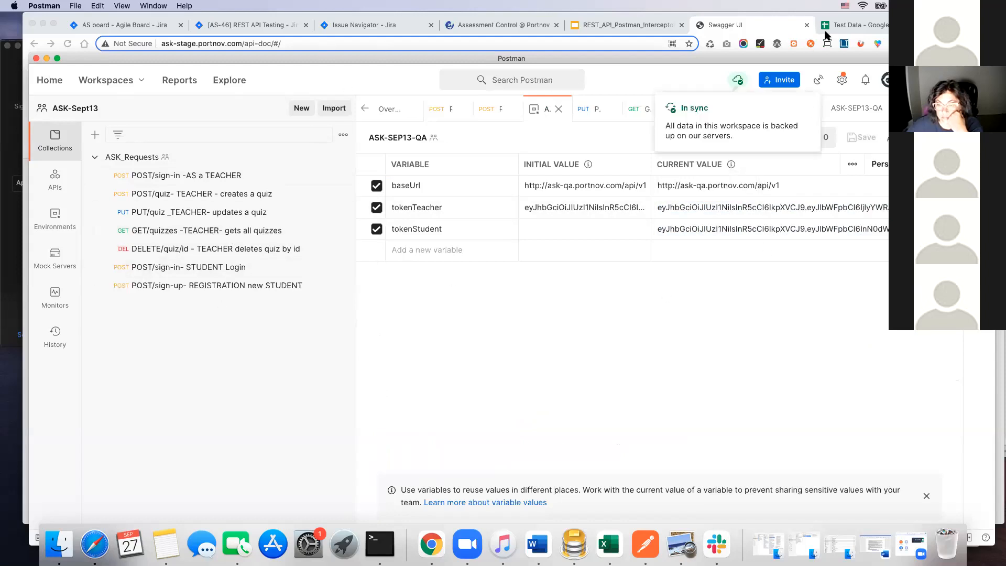
Step: Switch to Swagger in Chrome and show the parameters and example request body of the POST /assignment operation
{"action": "left_click", "coordinate": [744, 28]}
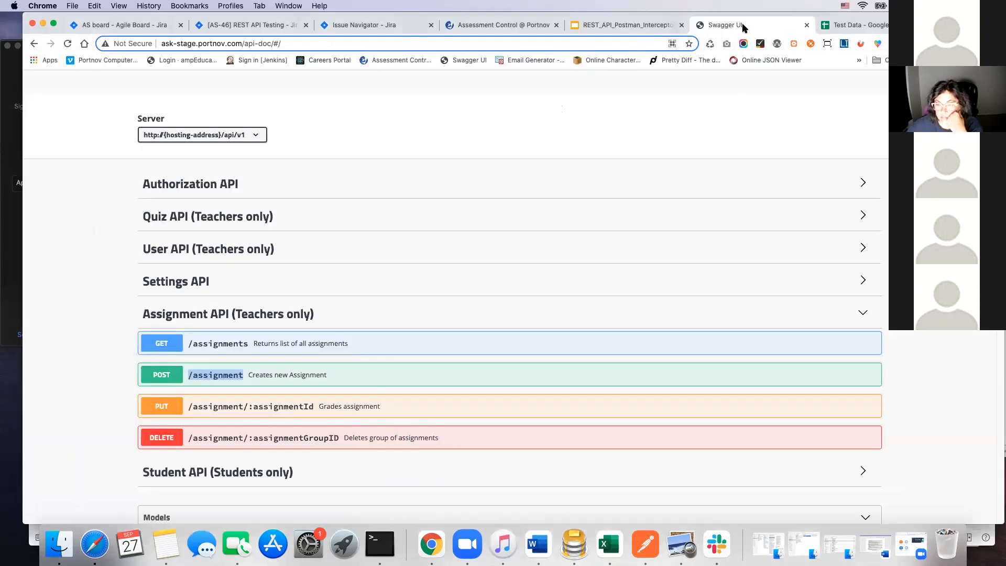
{"action": "left_click", "coordinate": [168, 375]}
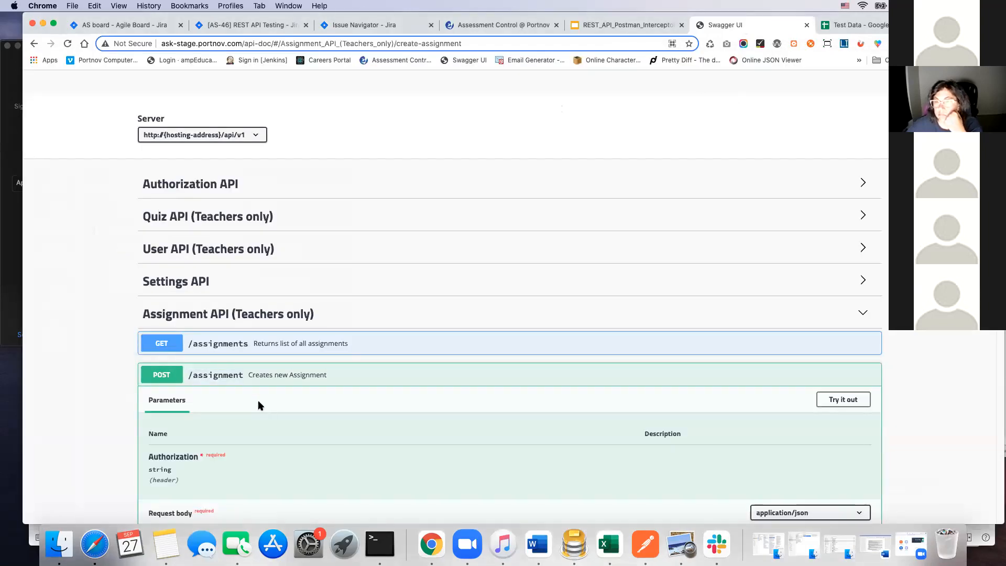
{"action": "scroll", "coordinate": [258, 406], "scroll_direction": "down", "scroll_amount": 5}
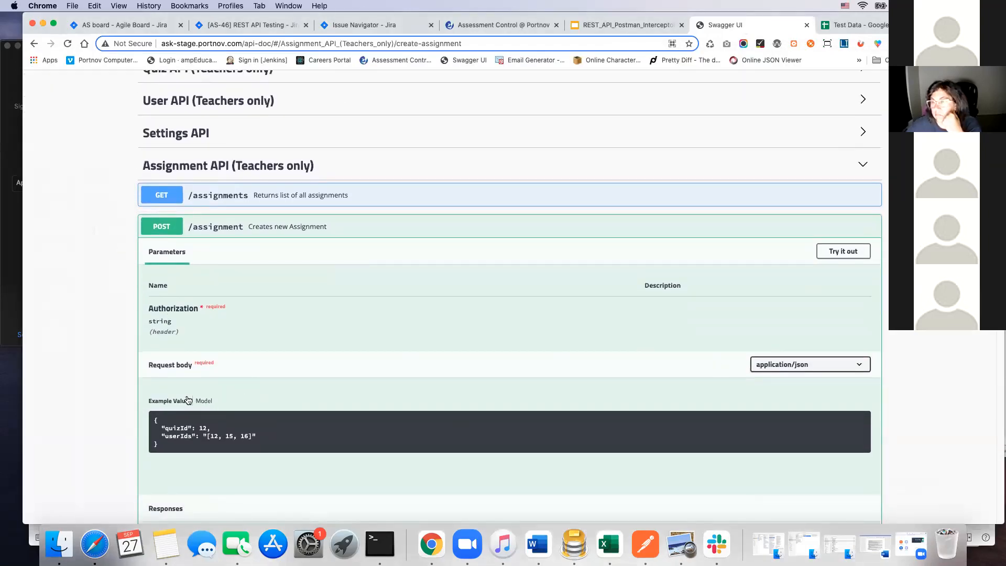
Step: Copy the complete example JSON request body of the POST /assignment operation
{"action": "scroll", "coordinate": [166, 399], "scroll_direction": "down", "scroll_amount": 2}
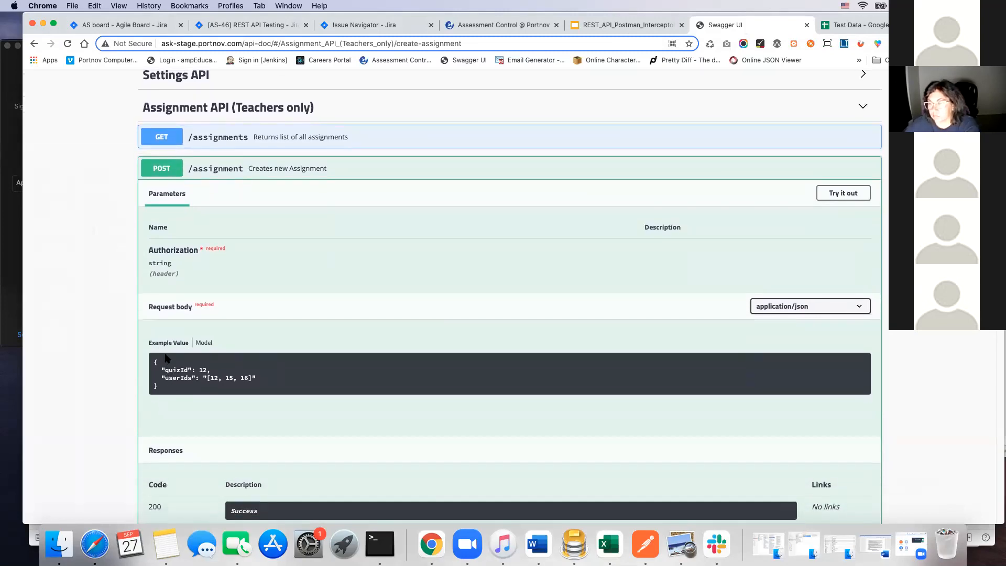
{"action": "scroll", "coordinate": [179, 367], "scroll_direction": "down", "scroll_amount": 1}
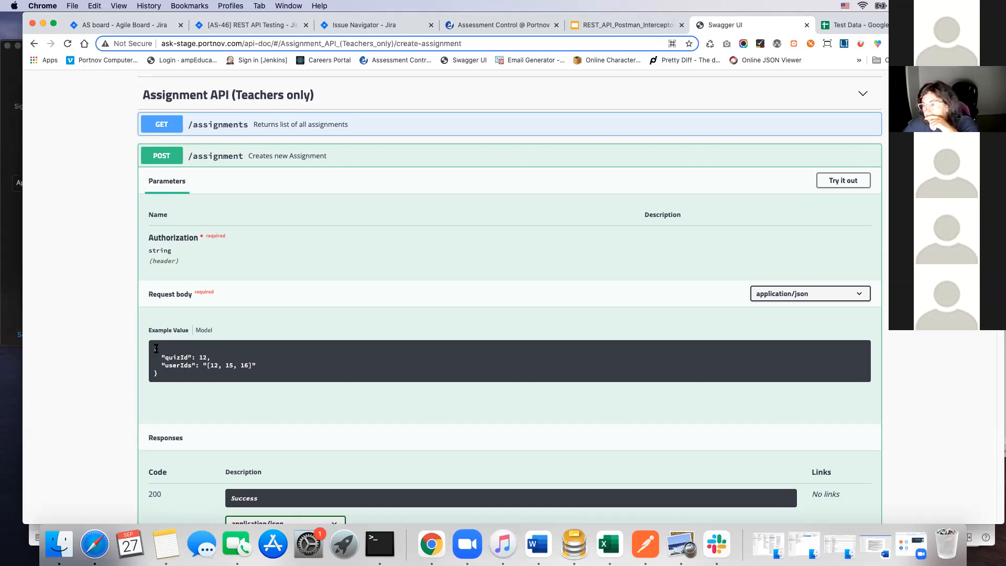
{"action": "left_click_drag", "start_coordinate": [155, 348], "coordinate": [218, 394]}
{"action": "key", "text": "super+c"}
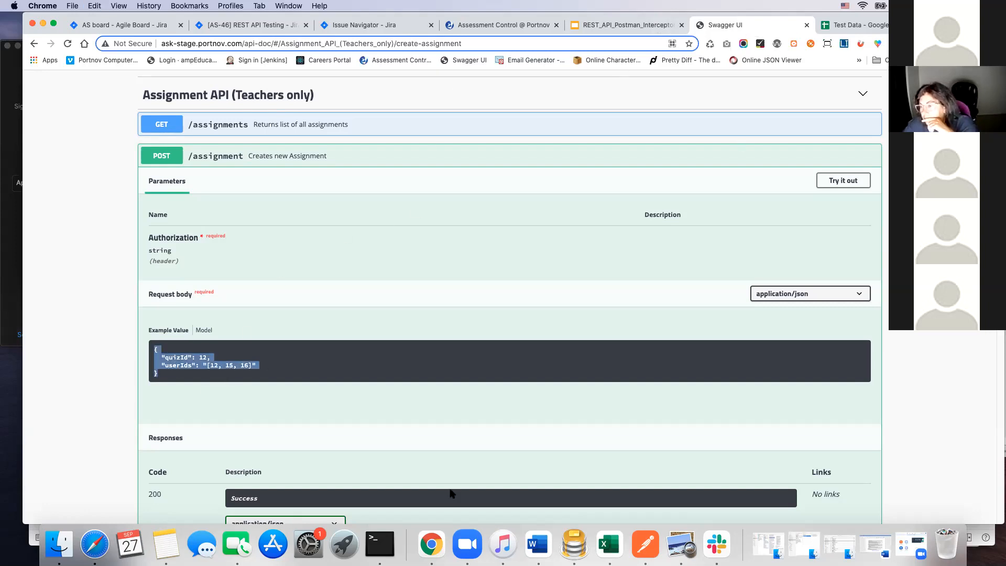
Step: Switch to Postman and paste the copied example as the raw body of the {{baseUrl}}/assignment request, with the format set to JSON
{"action": "left_click", "coordinate": [645, 545]}
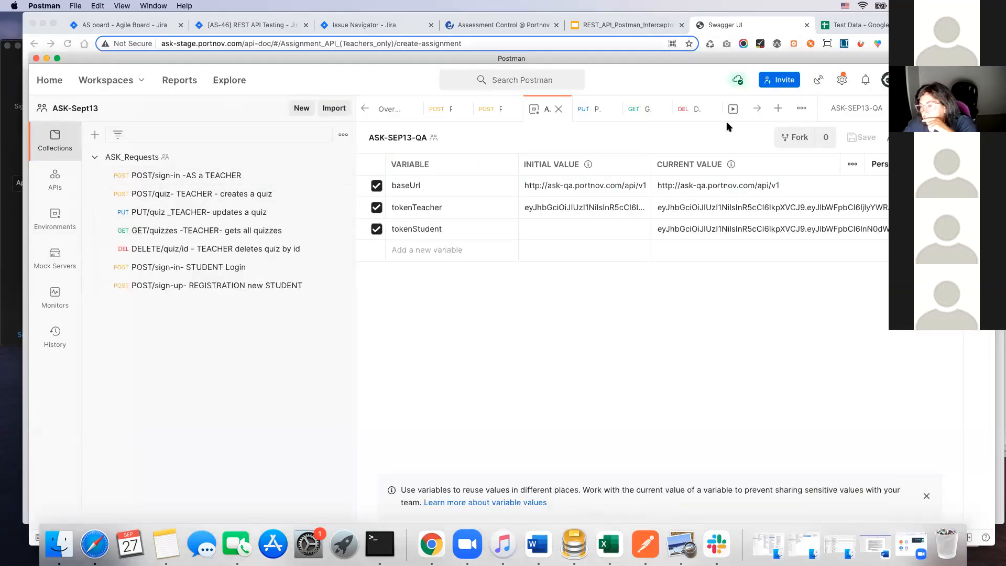
{"action": "left_click", "coordinate": [757, 108]}
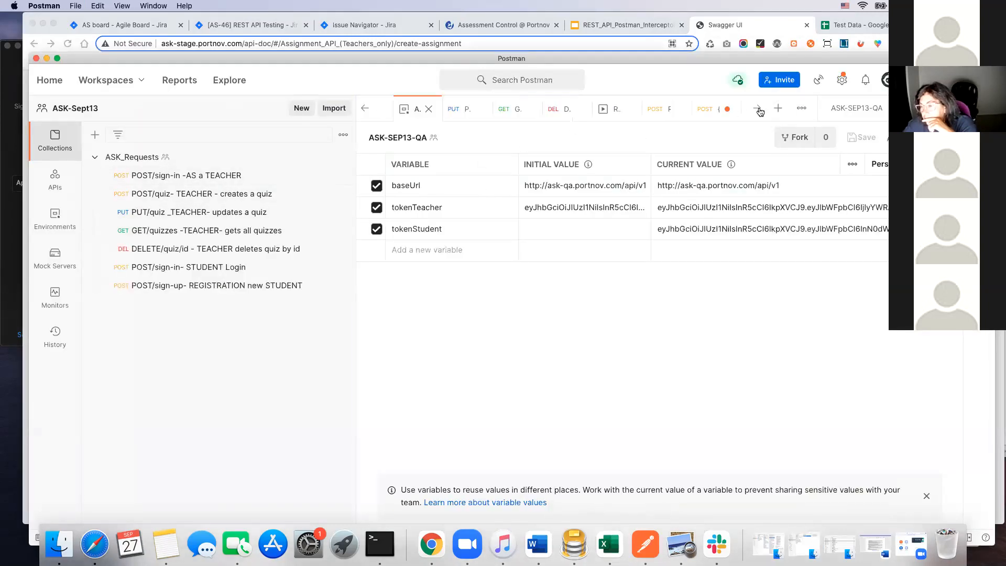
{"action": "left_click", "coordinate": [704, 112]}
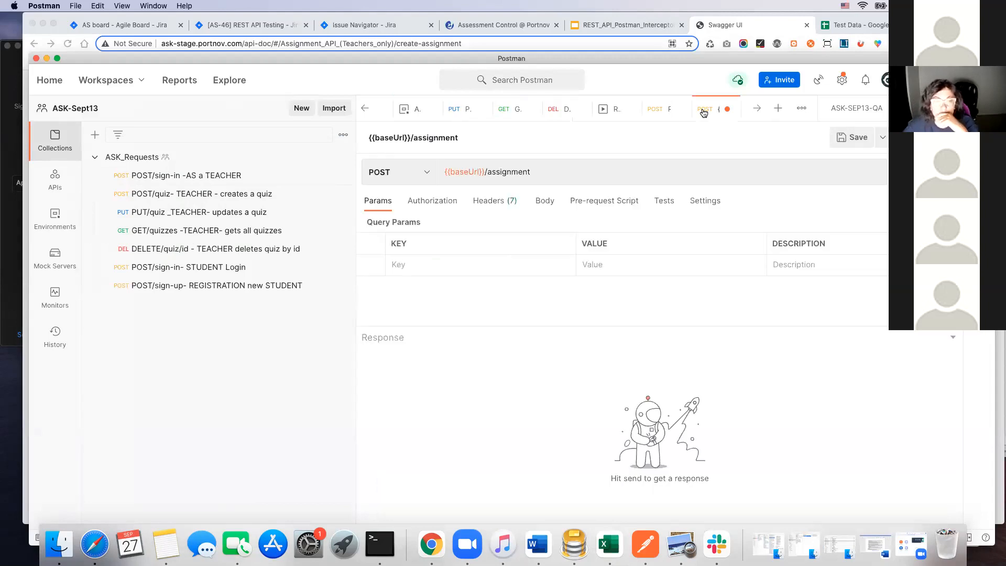
{"action": "left_click", "coordinate": [546, 205]}
{"action": "left_click", "coordinate": [584, 226]}
{"action": "key", "text": "super+v"}
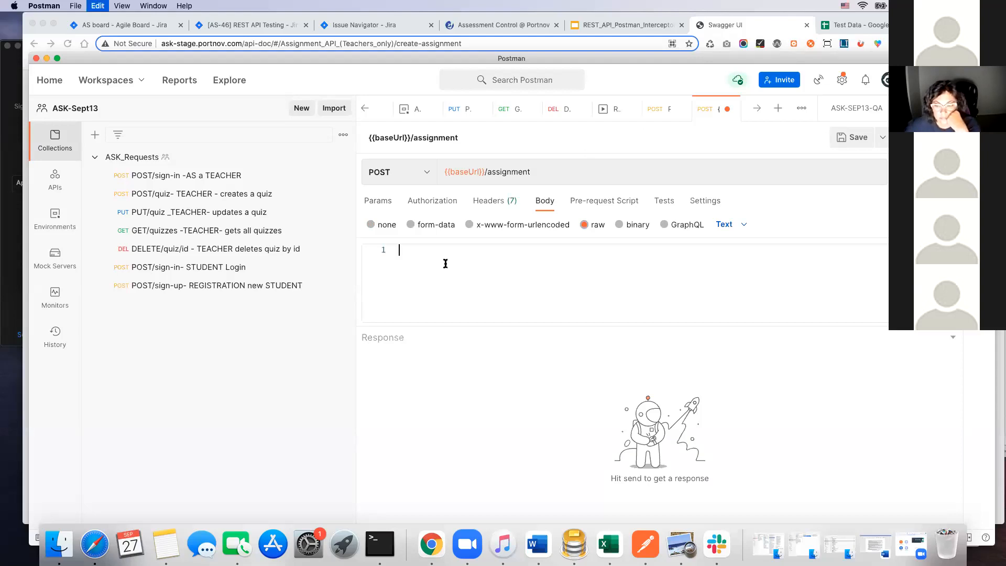
{"action": "left_click", "coordinate": [728, 225]}
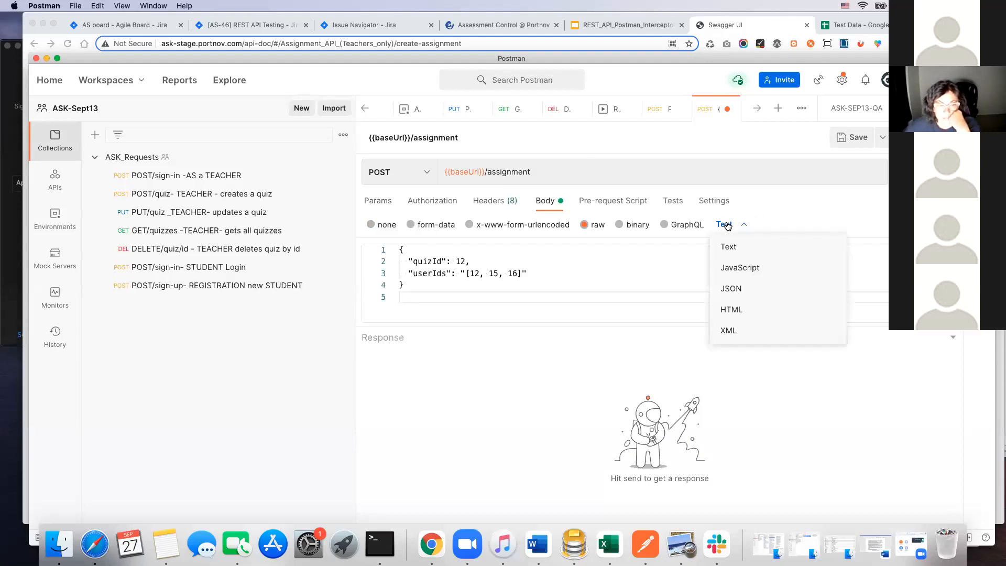
{"action": "left_click", "coordinate": [736, 289]}
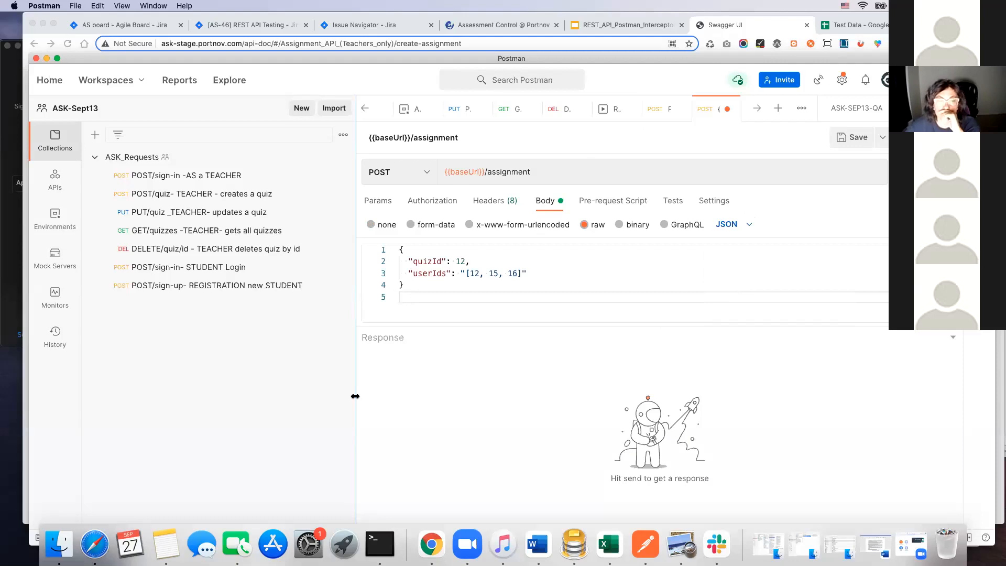
Step: Set the assignment request's authorization type to Bearer Token and use the {{tokenTeacher}} variable as its token
{"action": "left_click", "coordinate": [439, 200]}
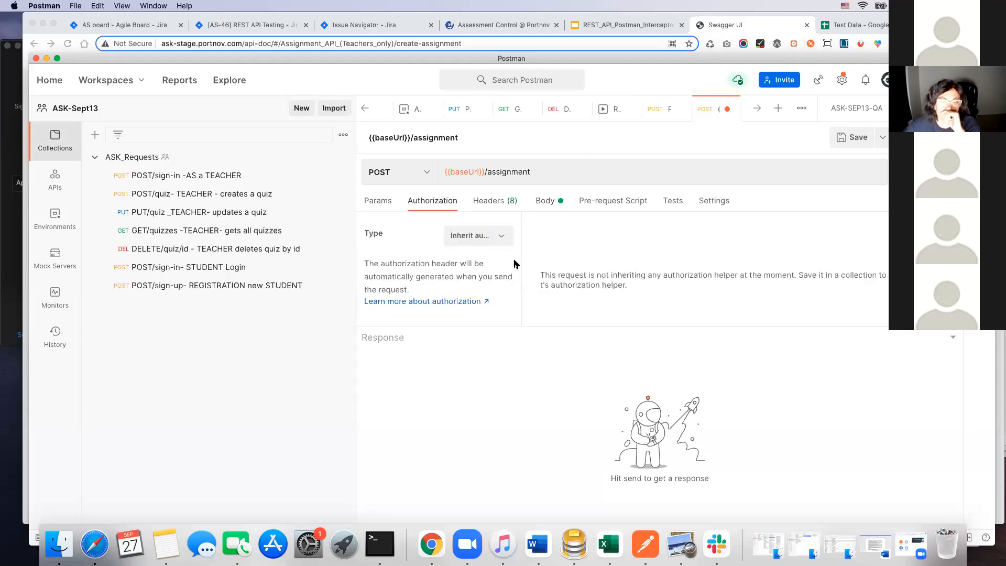
{"action": "left_click", "coordinate": [502, 235]}
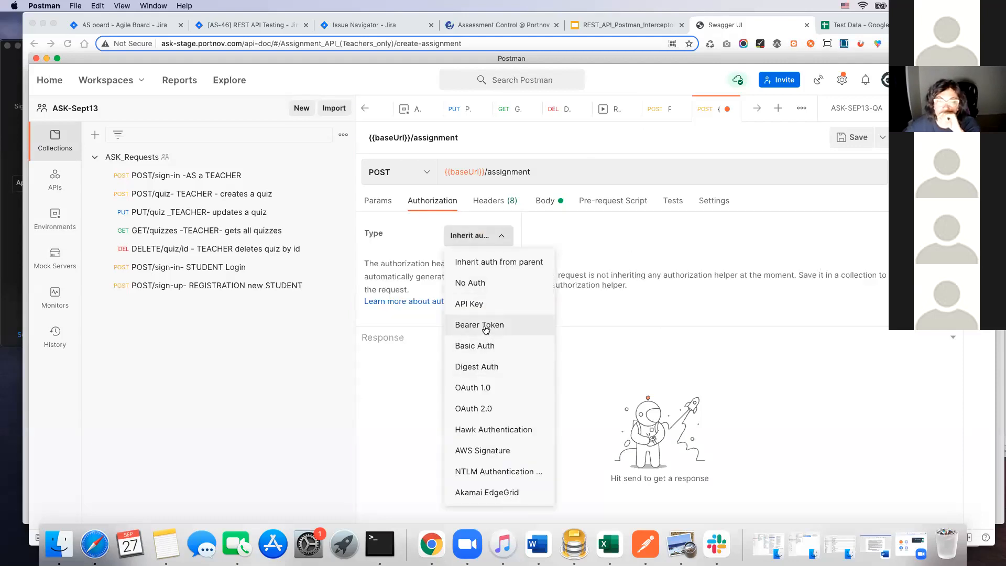
{"action": "left_click", "coordinate": [460, 325]}
{"action": "left_click_drag", "start_coordinate": [814, 238], "coordinate": [680, 220]}
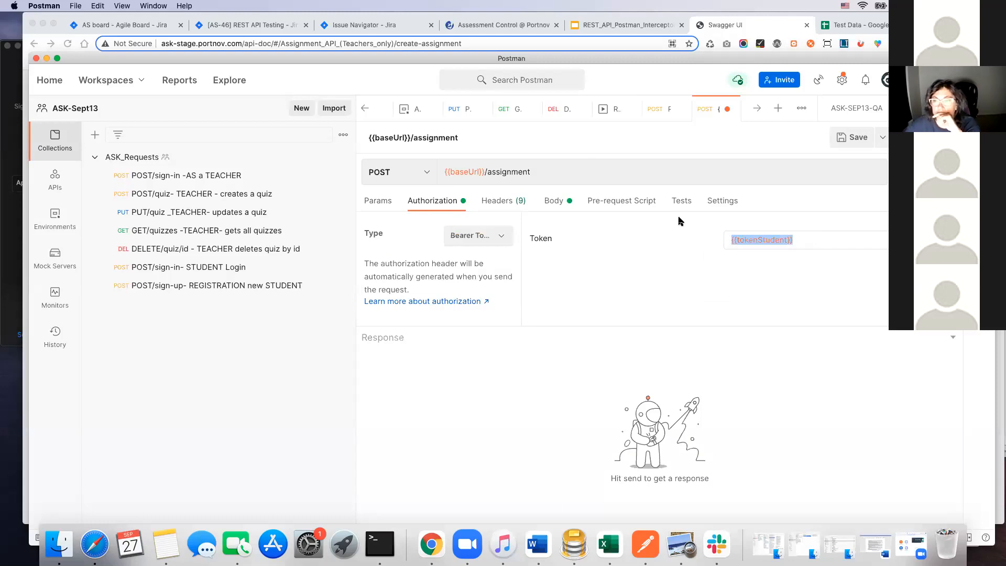
{"action": "type", "text": "{{"}
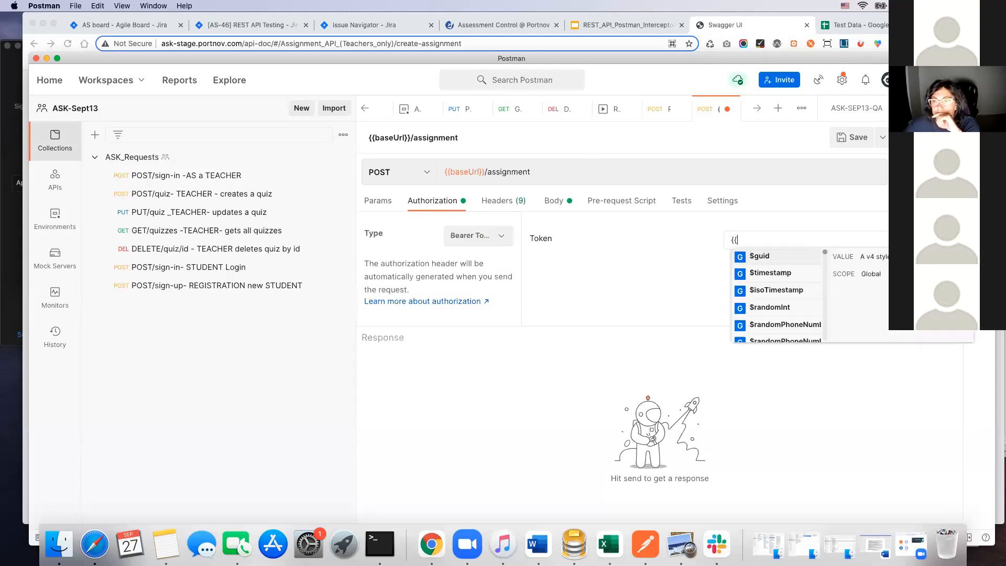
{"action": "type", "text": "t"}
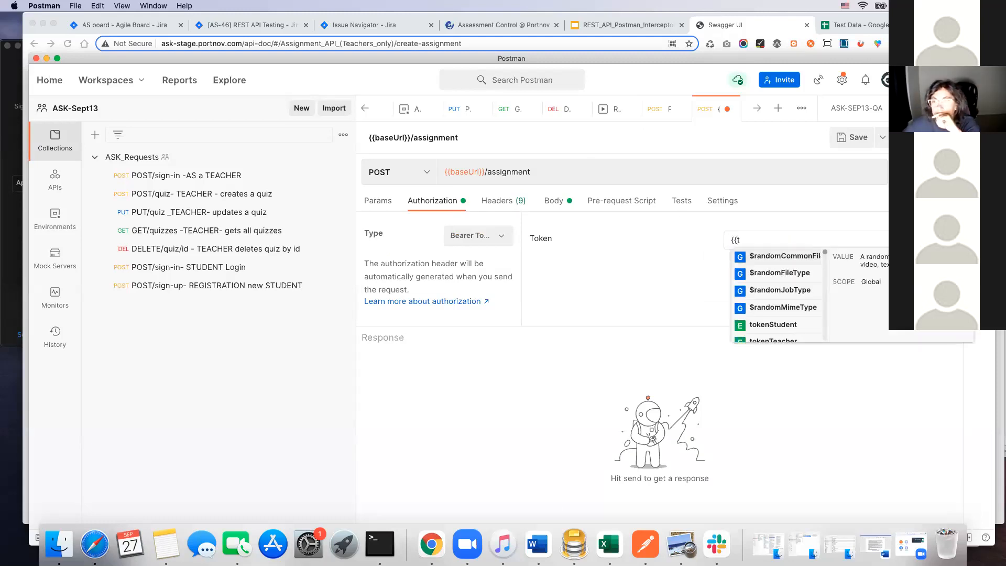
{"action": "scroll", "coordinate": [773, 299], "scroll_direction": "down", "scroll_amount": 3}
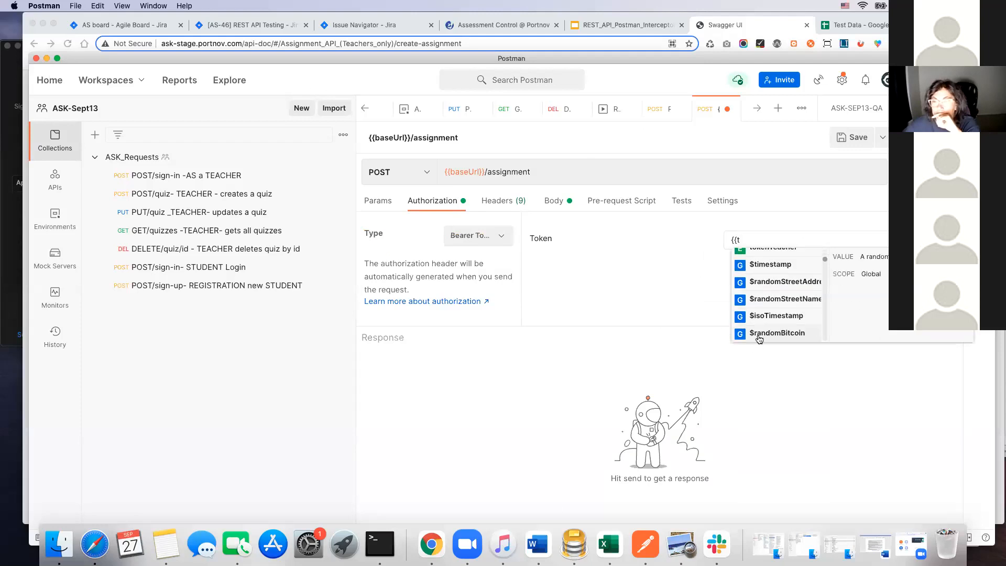
{"action": "scroll", "coordinate": [771, 257], "scroll_direction": "up", "scroll_amount": 1}
{"action": "left_click", "coordinate": [769, 256]}
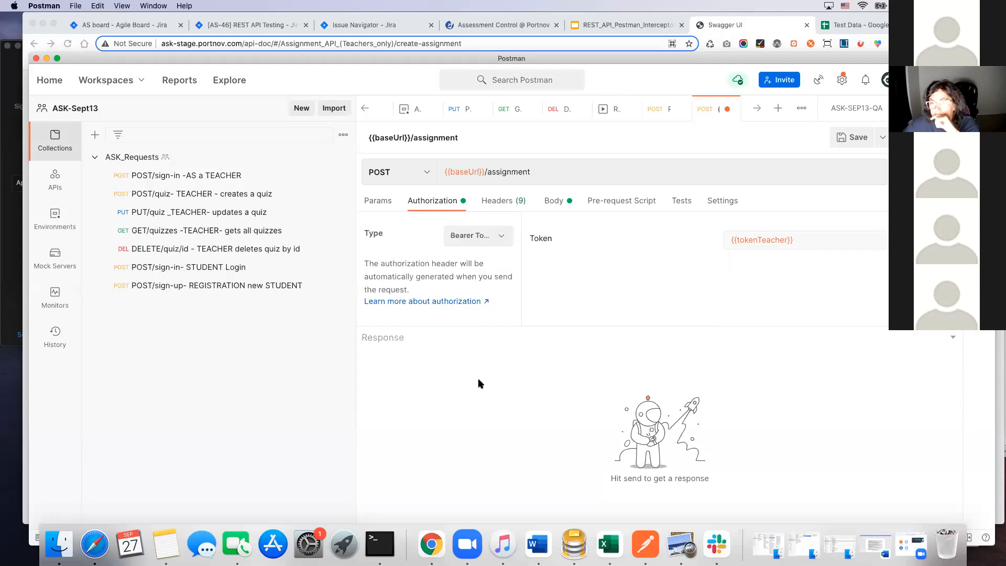
Step: Open the body of the saved "POST/sign-in- STUDENT Login" request and check its credentials against the Test Data spreadsheet in Chrome
{"action": "left_click", "coordinate": [193, 269]}
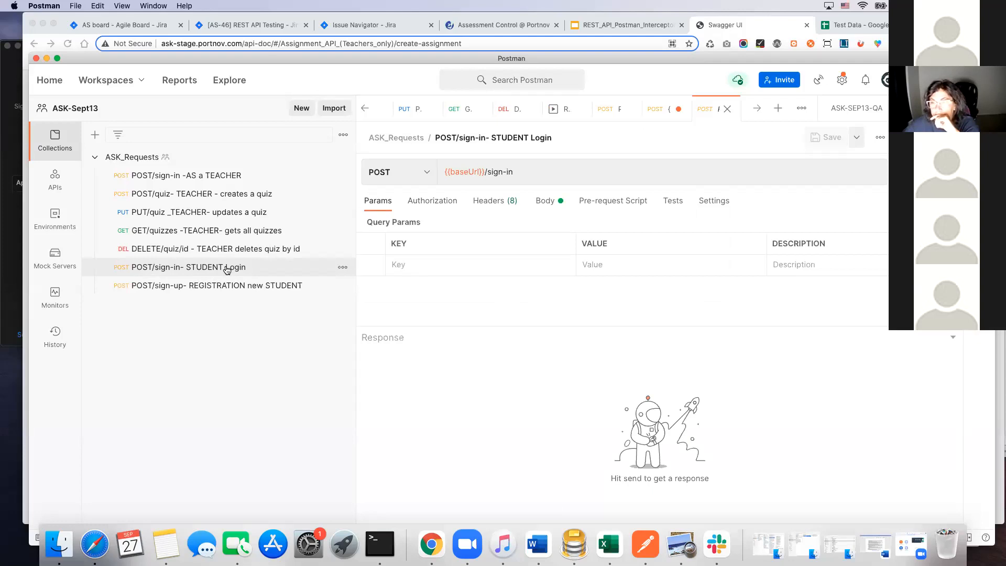
{"action": "left_click", "coordinate": [549, 204]}
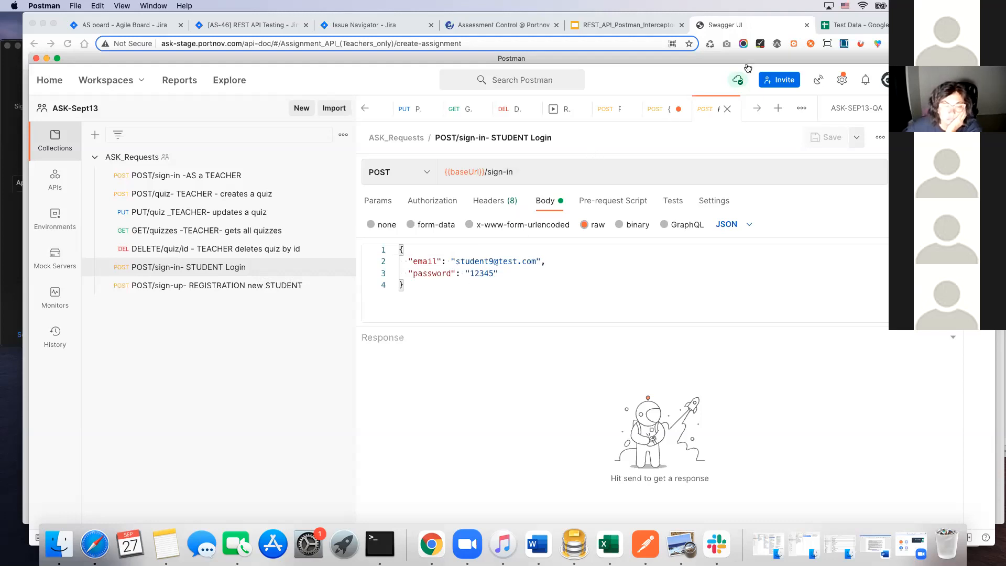
{"action": "left_click", "coordinate": [862, 21]}
{"action": "left_click", "coordinate": [862, 24]}
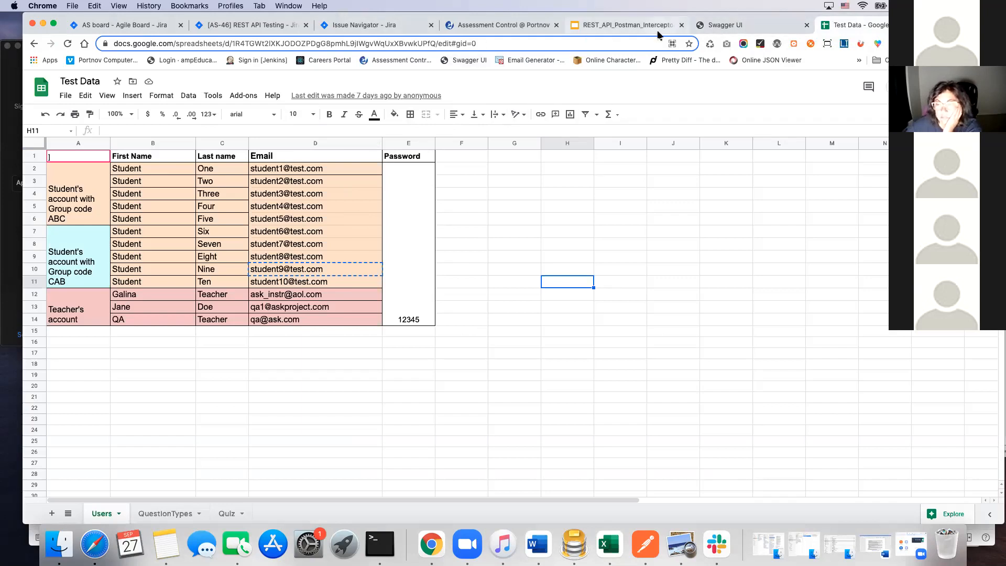
{"action": "left_click", "coordinate": [645, 546]}
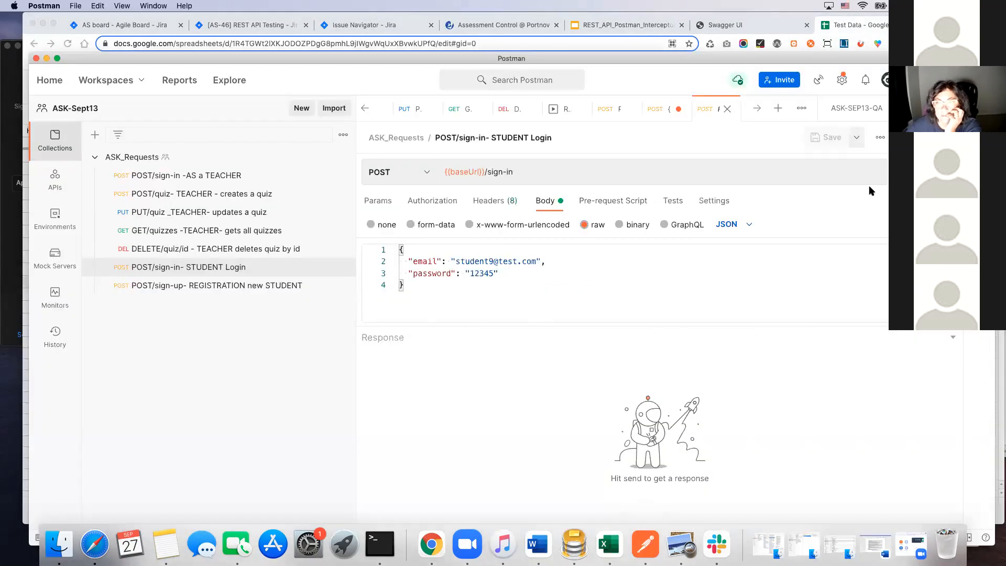
Step: Send the "POST/sign-in- STUDENT Login" request from Postman and copy the token value from its response
{"action": "left_click", "coordinate": [915, 172]}
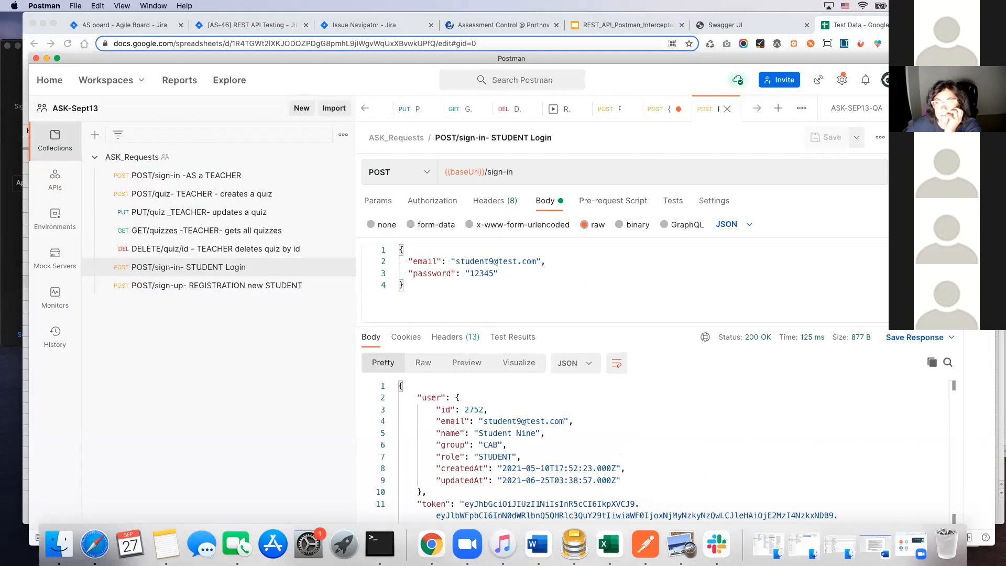
{"action": "scroll", "coordinate": [522, 488], "scroll_direction": "down", "scroll_amount": 1}
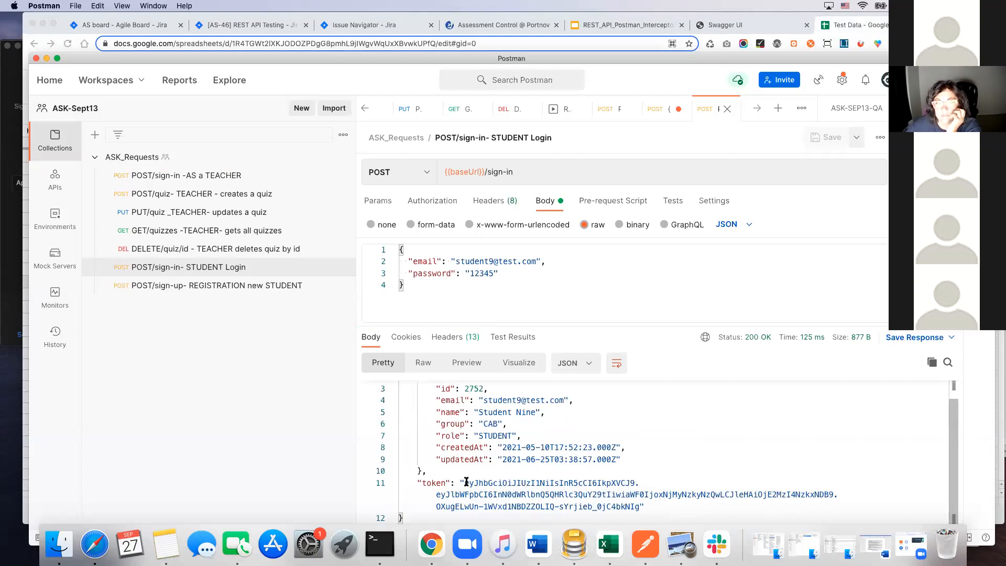
{"action": "left_click_drag", "start_coordinate": [463, 485], "coordinate": [639, 505]}
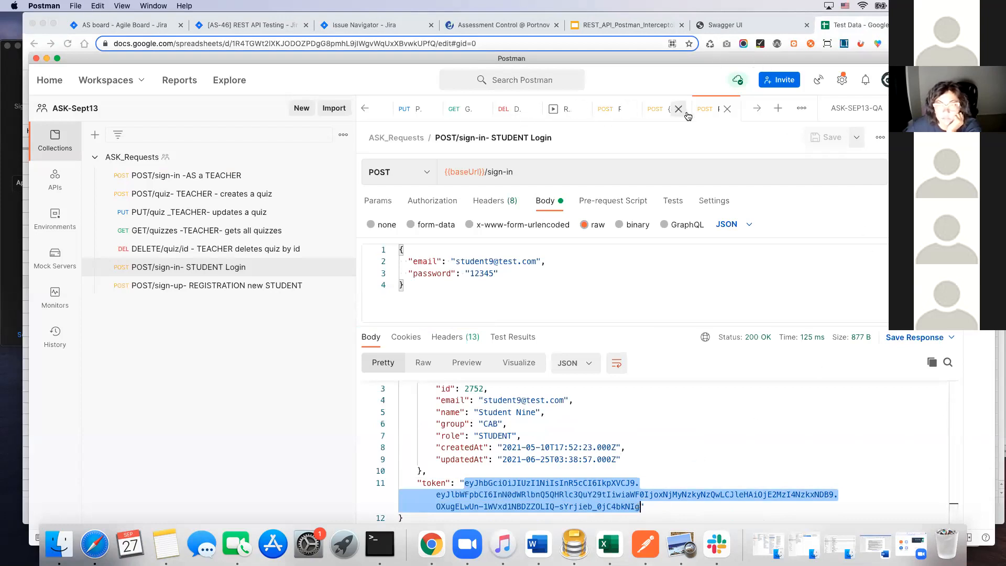
Step: Replace the current value of tokenStudent in the ASK-SEP13-QA environment with the copied student token and save the environment
{"action": "left_click", "coordinate": [366, 109]}
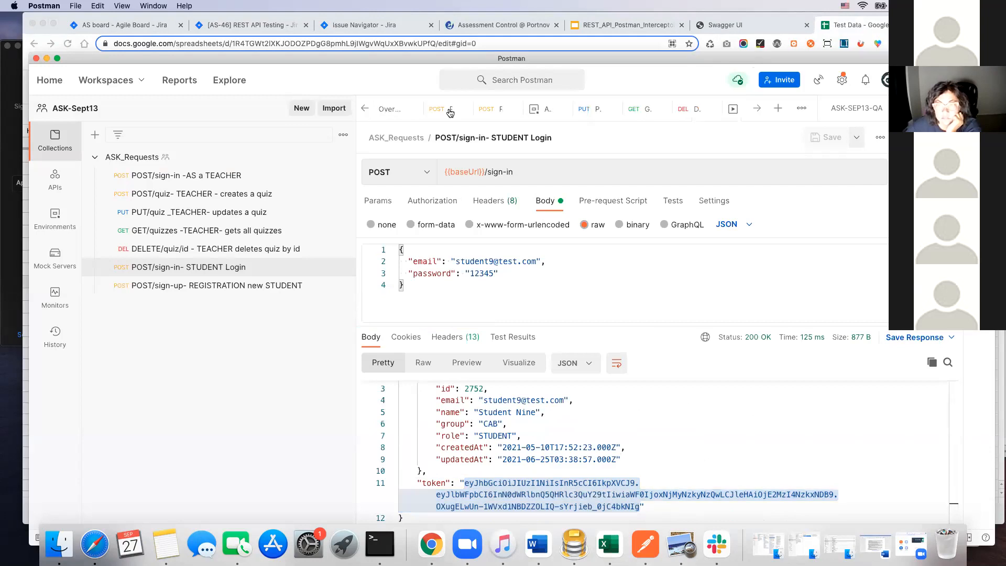
{"action": "left_click", "coordinate": [538, 110]}
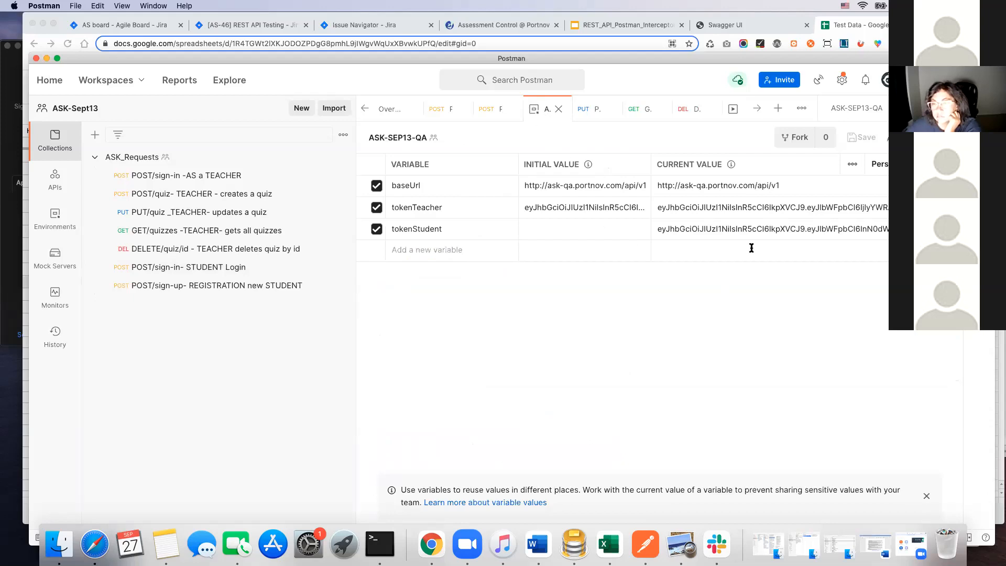
{"action": "left_click", "coordinate": [811, 232]}
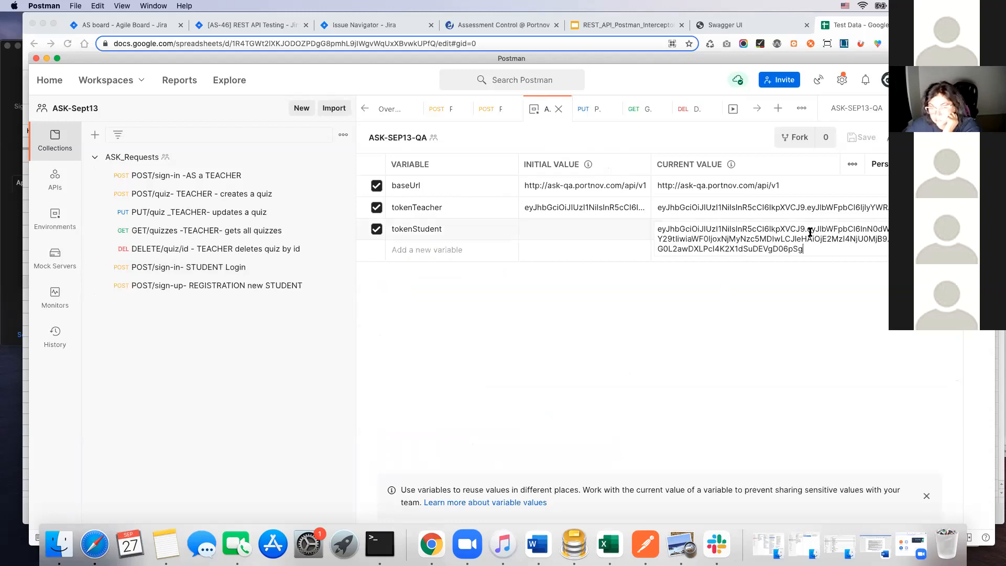
{"action": "left_click_drag", "start_coordinate": [802, 249], "coordinate": [660, 229]}
{"action": "key", "text": "super+v"}
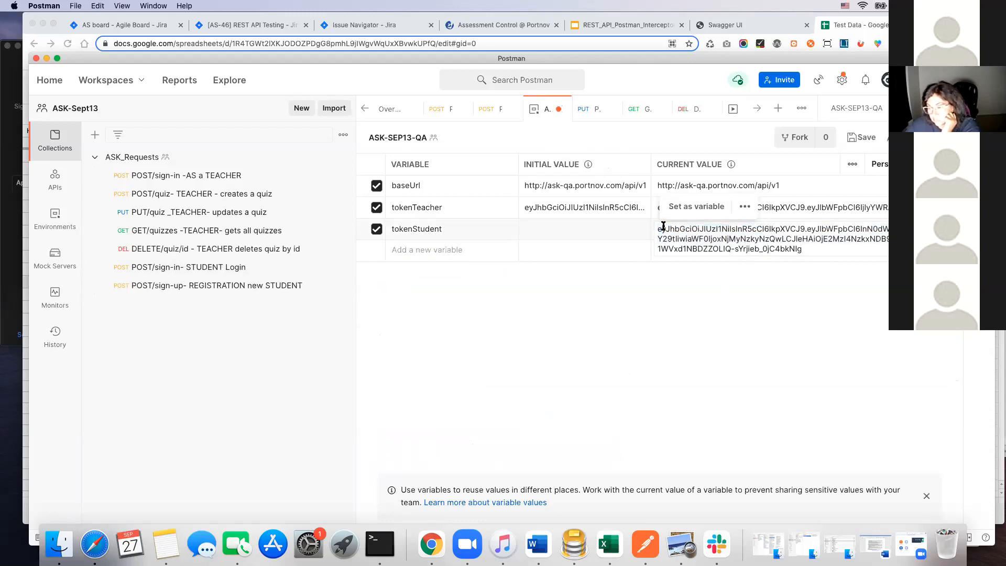
{"action": "left_click", "coordinate": [866, 139]}
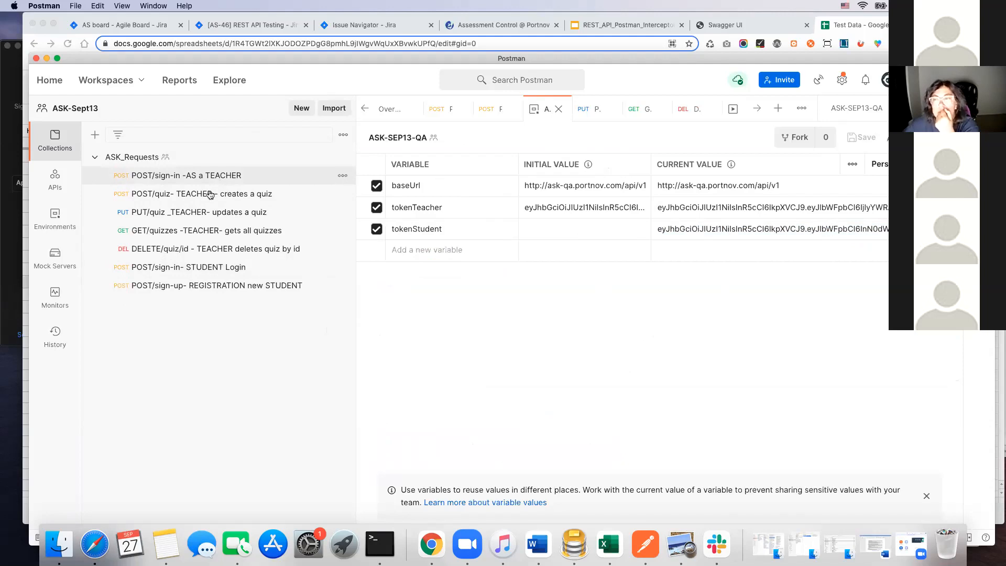
Step: Reopen the saved "POST/sign-in -AS a TEACHER" request with its response
{"action": "left_click", "coordinate": [207, 175]}
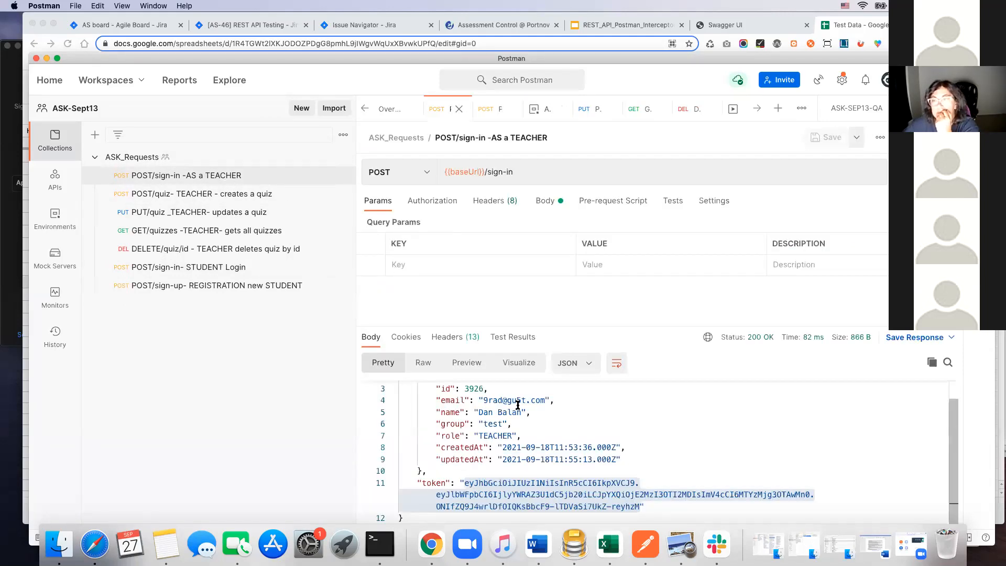
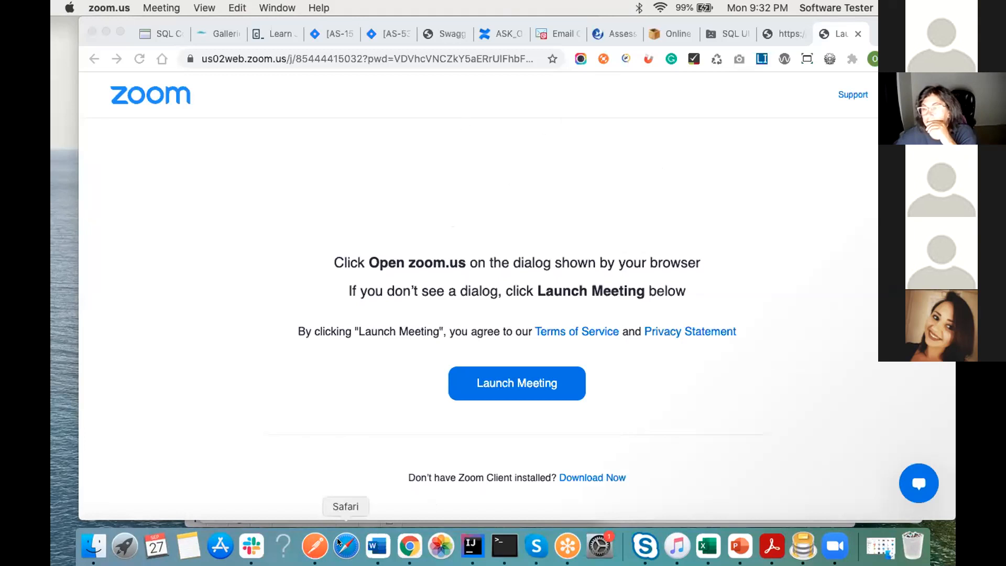
Step: Switch to Postman and look through the saved requests in the ASK_Requests1 collection
{"action": "left_click", "coordinate": [315, 545]}
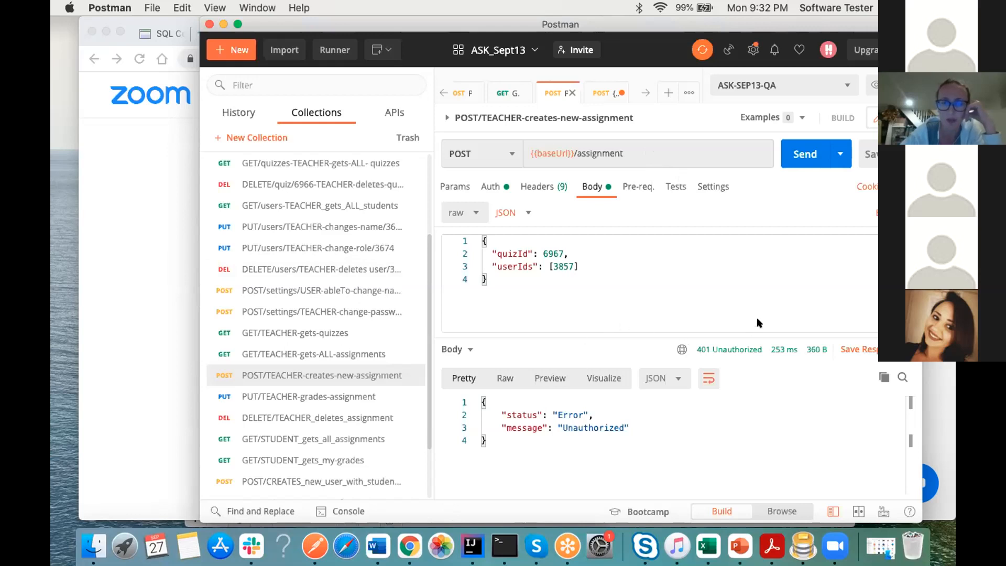
{"action": "scroll", "coordinate": [341, 363], "scroll_direction": "down", "scroll_amount": 3}
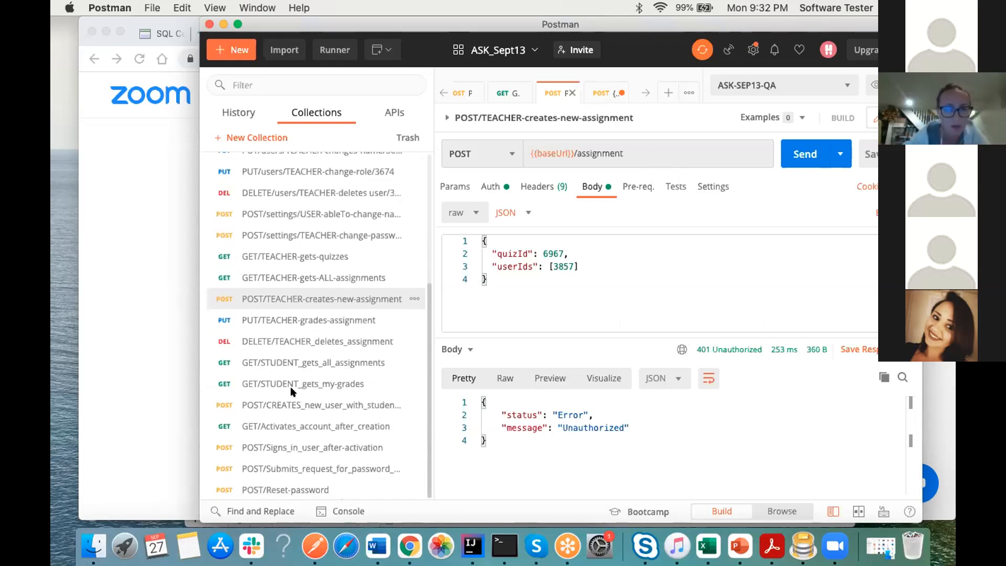
{"action": "scroll", "coordinate": [338, 277], "scroll_direction": "up", "scroll_amount": 3}
{"action": "scroll", "coordinate": [339, 278], "scroll_direction": "up", "scroll_amount": 3}
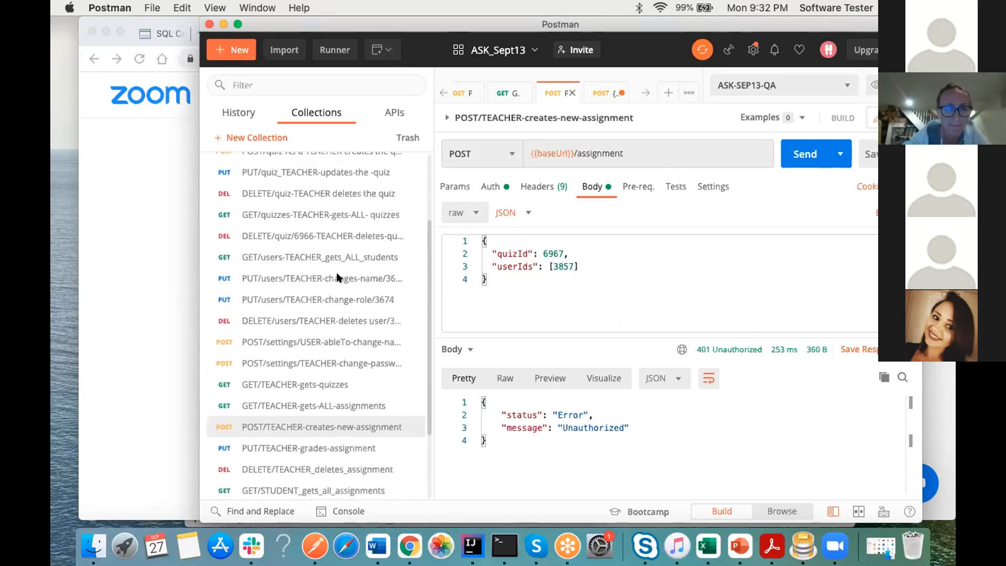
{"action": "scroll", "coordinate": [337, 277], "scroll_direction": "down", "scroll_amount": 1}
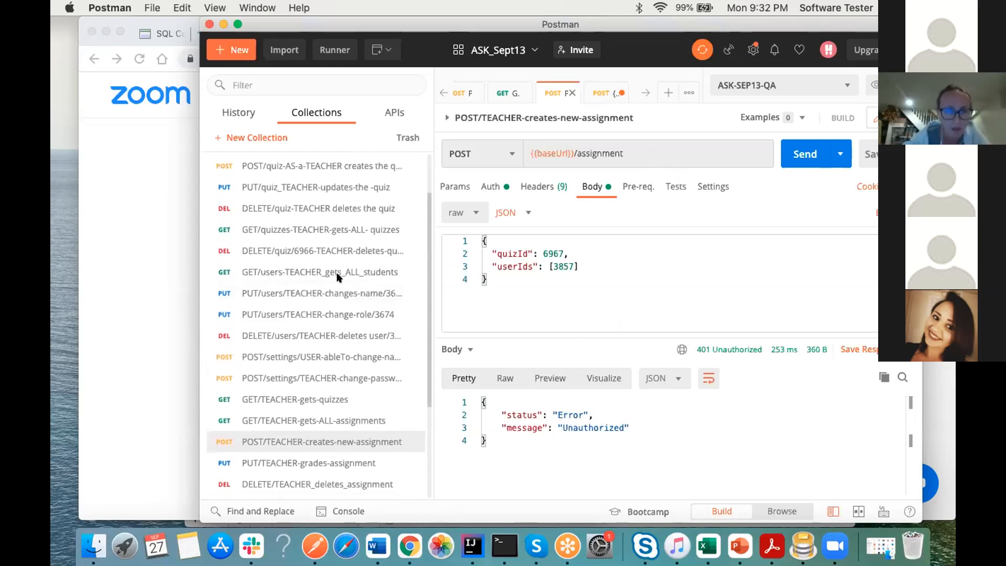
{"action": "scroll", "coordinate": [337, 277], "scroll_direction": "down", "scroll_amount": 1}
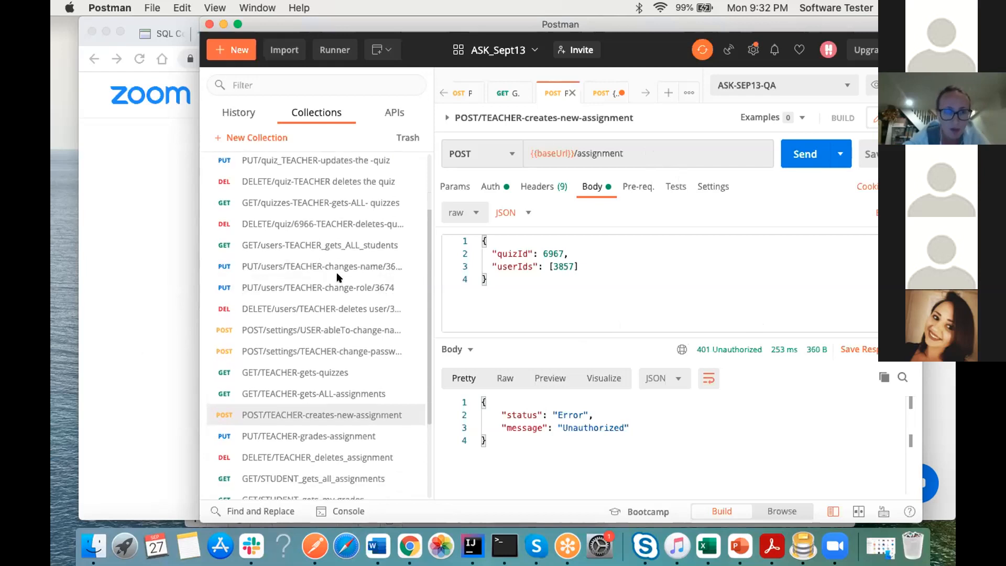
{"action": "scroll", "coordinate": [337, 277], "scroll_direction": "up", "scroll_amount": 2}
{"action": "scroll", "coordinate": [338, 278], "scroll_direction": "down", "scroll_amount": 7}
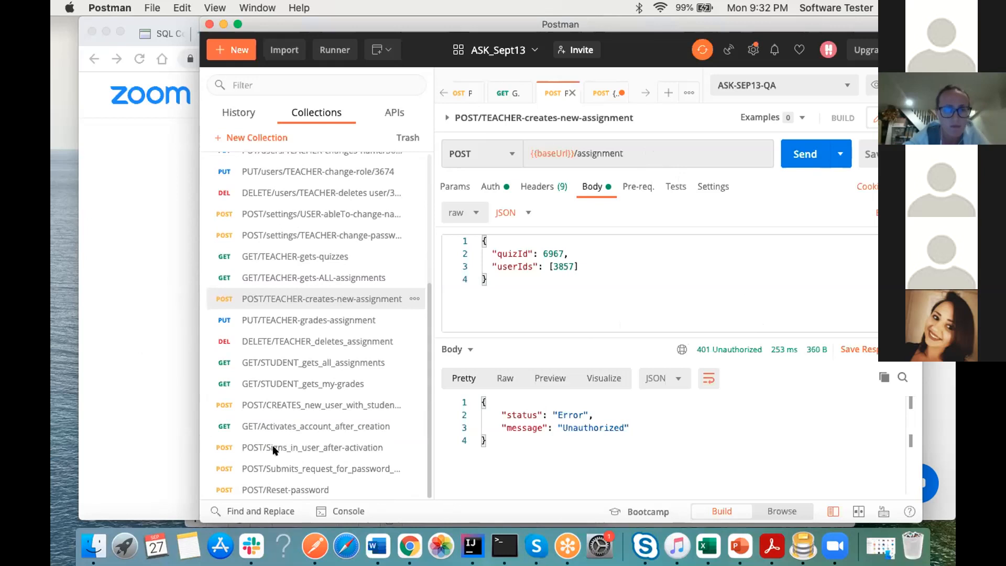
{"action": "scroll", "coordinate": [308, 359], "scroll_direction": "up", "scroll_amount": 9}
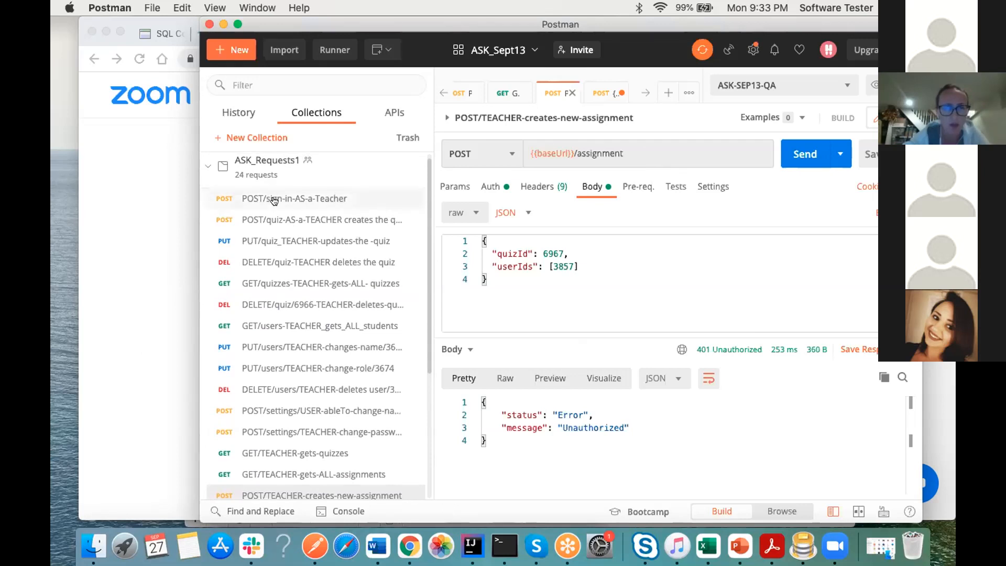
Step: Send the saved POST/sign-in-AS-a-Teacher request and copy the token value from its response
{"action": "left_click", "coordinate": [273, 199]}
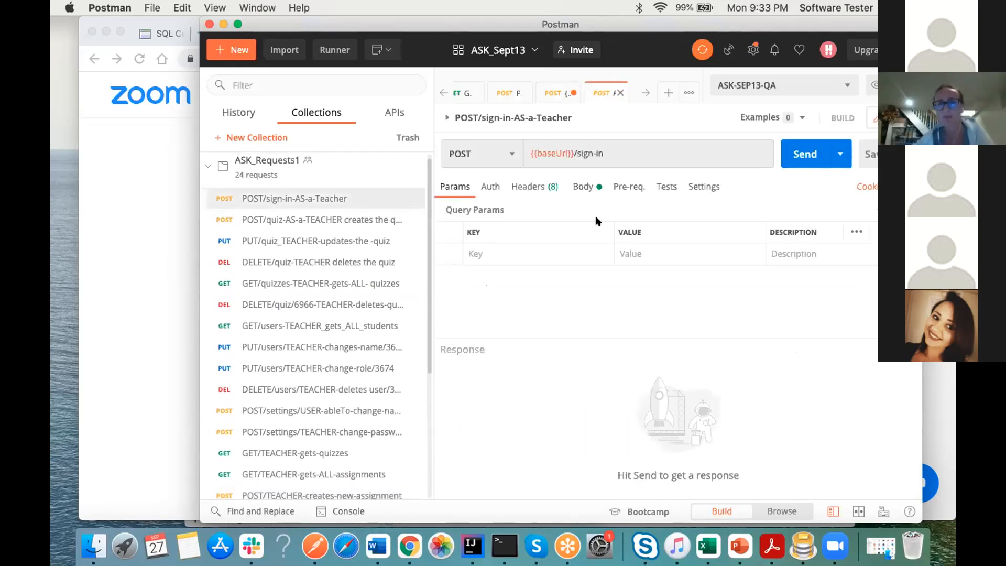
{"action": "left_click", "coordinate": [801, 155]}
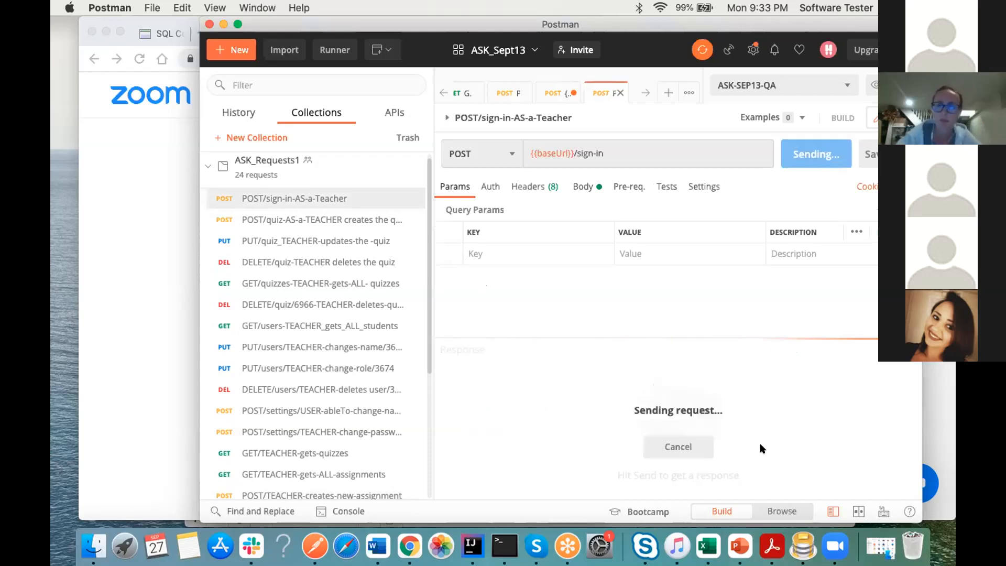
{"action": "scroll", "coordinate": [619, 461], "scroll_direction": "down", "scroll_amount": 5}
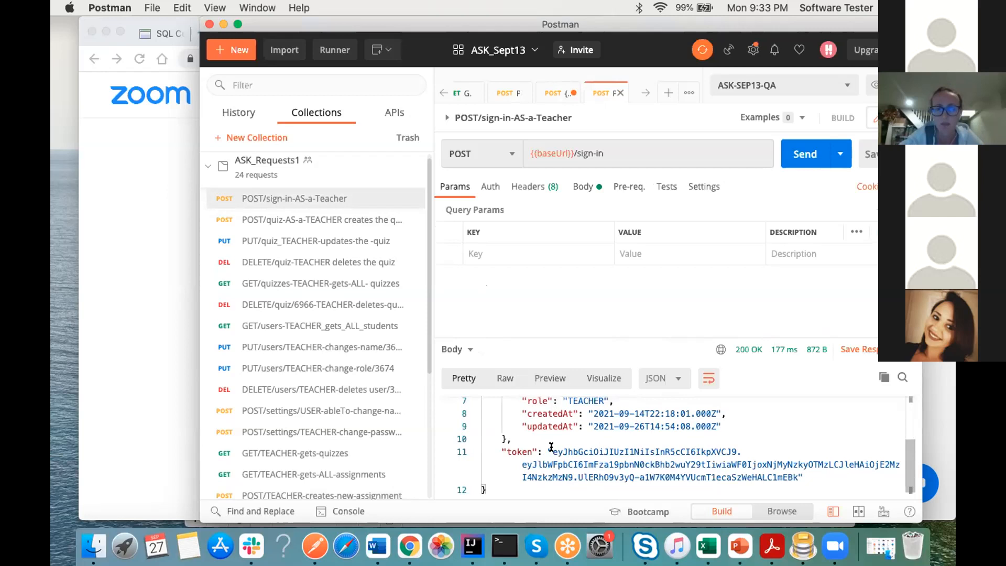
{"action": "left_click", "coordinate": [555, 449]}
{"action": "left_click_drag", "start_coordinate": [555, 449], "coordinate": [791, 473]}
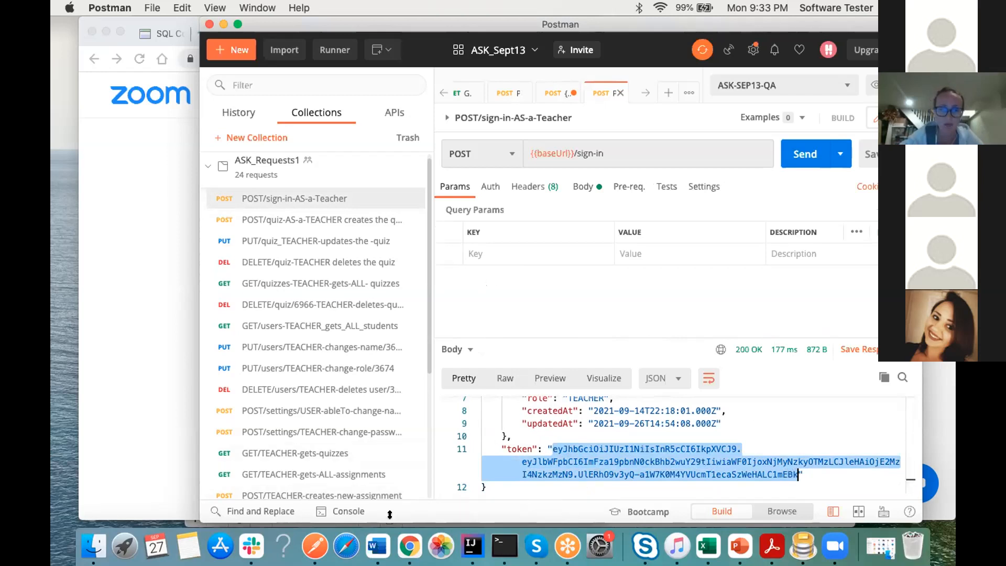
{"action": "left_click", "coordinate": [410, 546]}
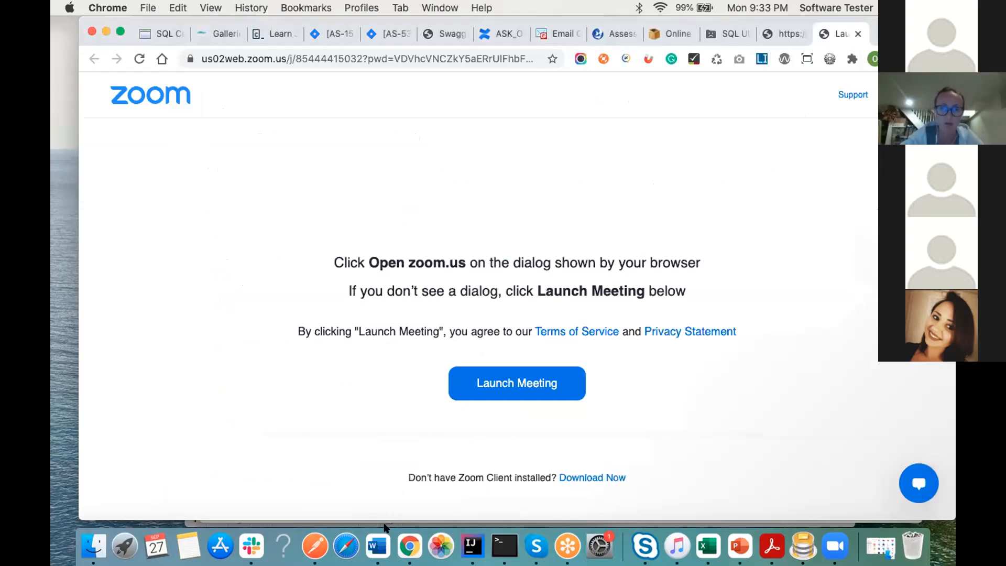
{"action": "left_click", "coordinate": [315, 546]}
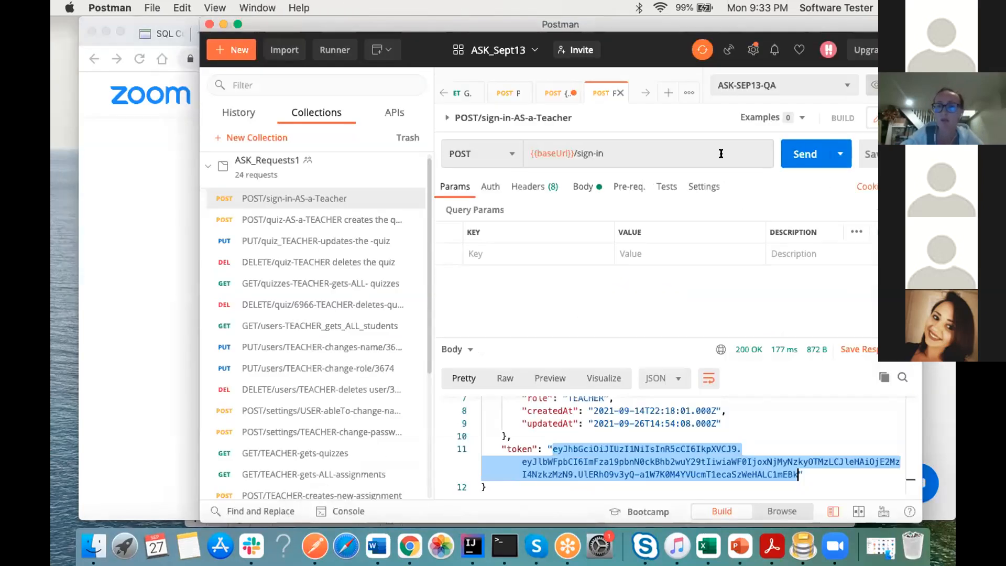
Step: Open the ASK-SEP13-QA environment for editing and select the whole current value of tokenTeacher
{"action": "left_click", "coordinate": [875, 83]}
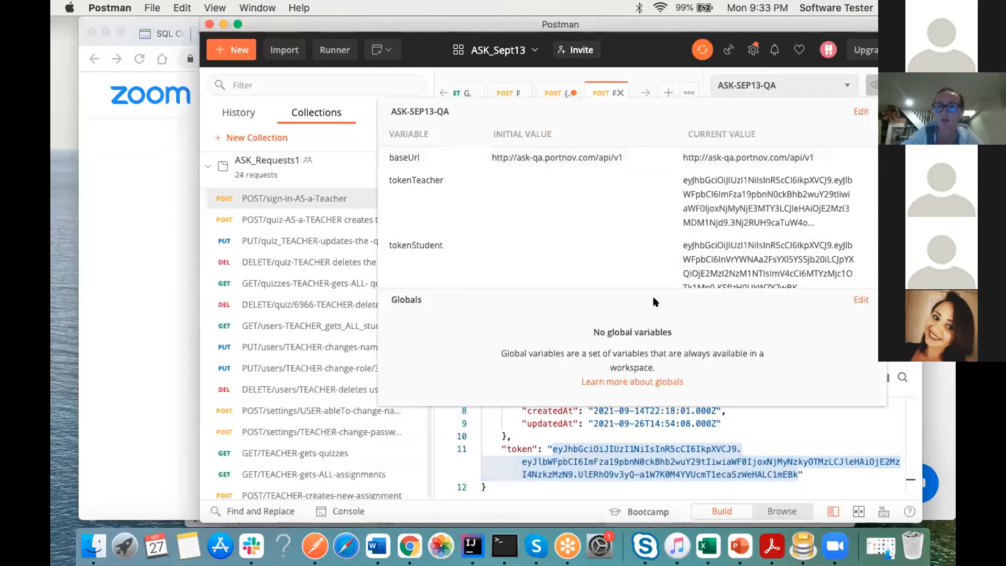
{"action": "left_click", "coordinate": [864, 111]}
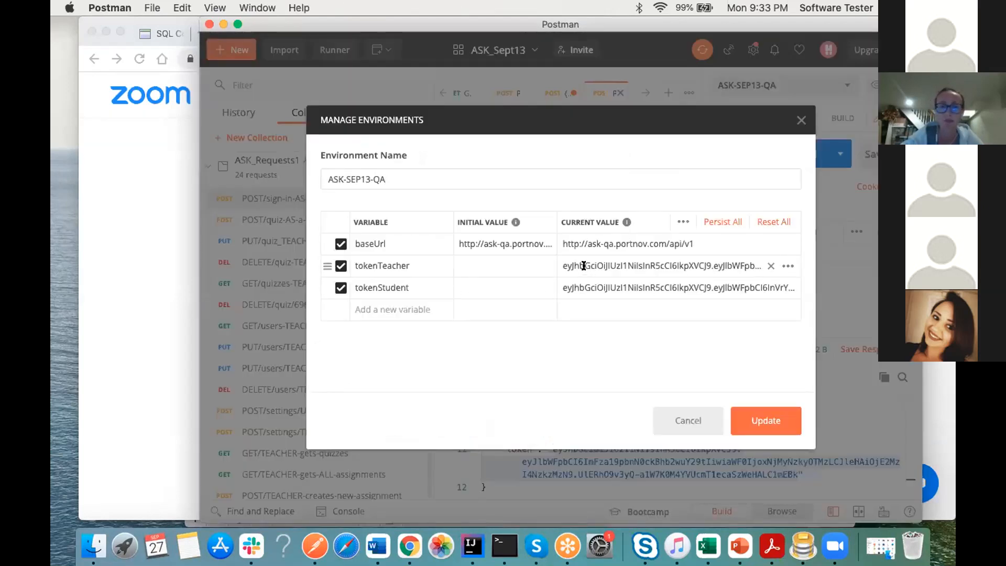
{"action": "left_click", "coordinate": [742, 258]}
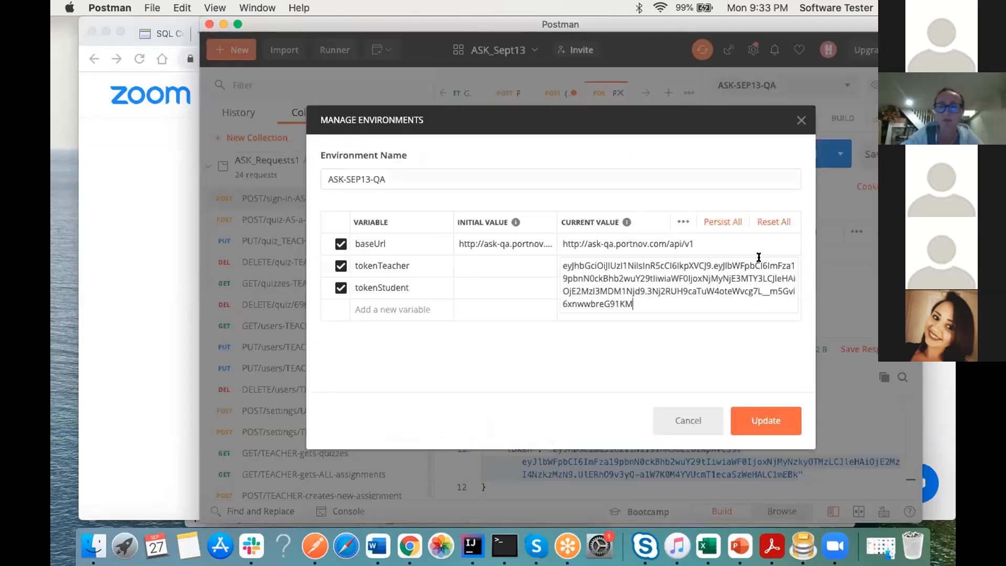
{"action": "left_click", "coordinate": [521, 322]}
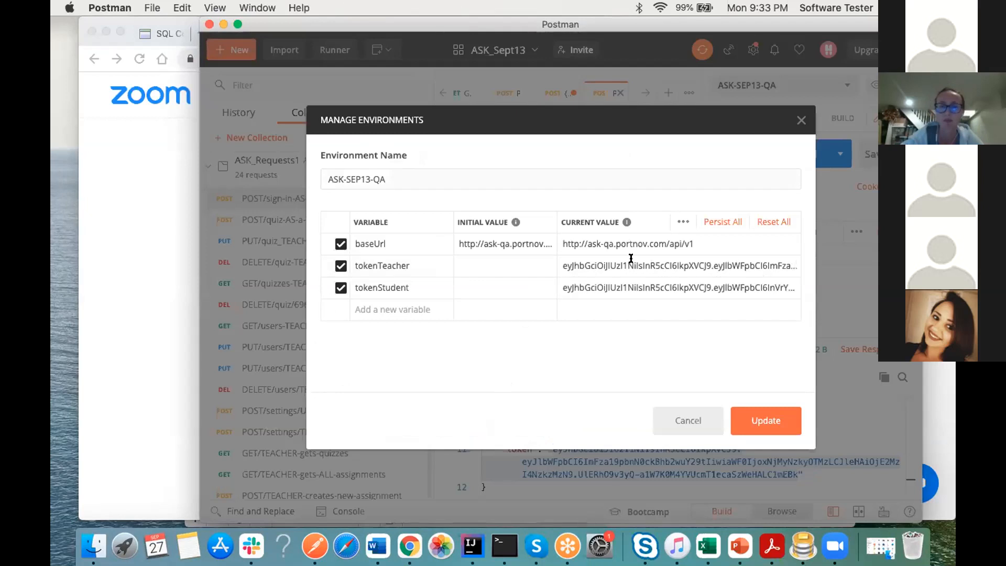
{"action": "double_click", "coordinate": [735, 260]}
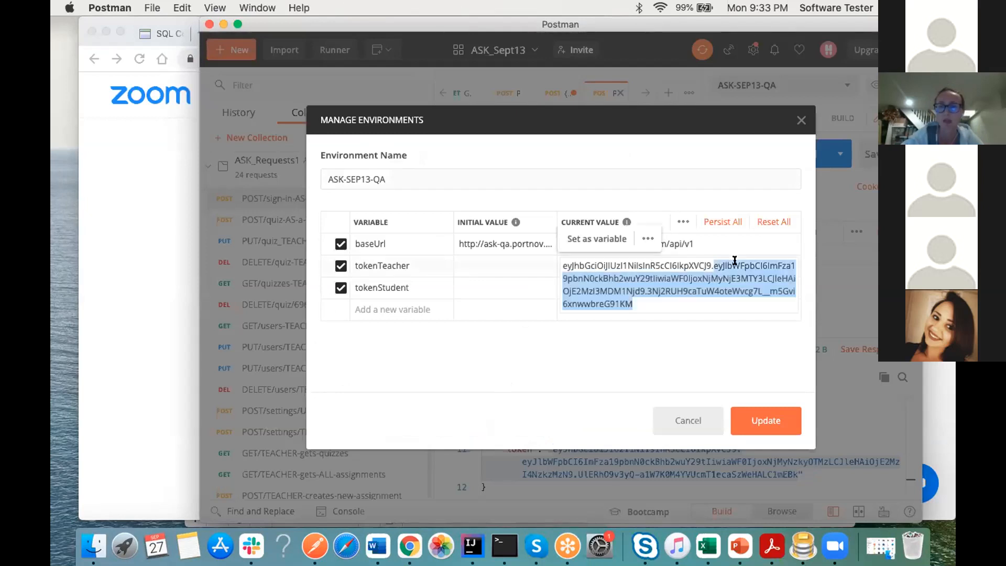
{"action": "left_click", "coordinate": [611, 364]}
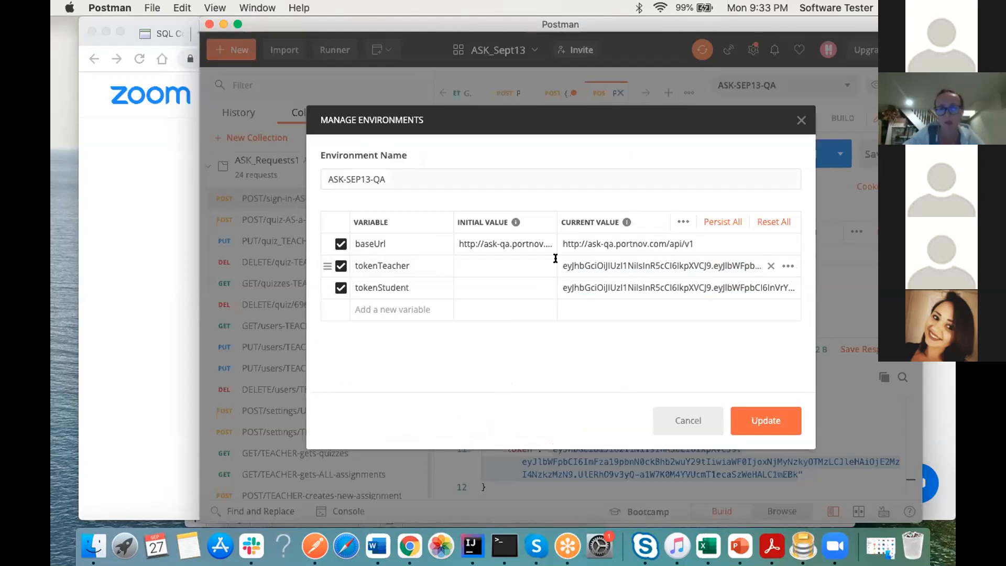
{"action": "left_click", "coordinate": [723, 271]}
{"action": "left_click", "coordinate": [646, 332]}
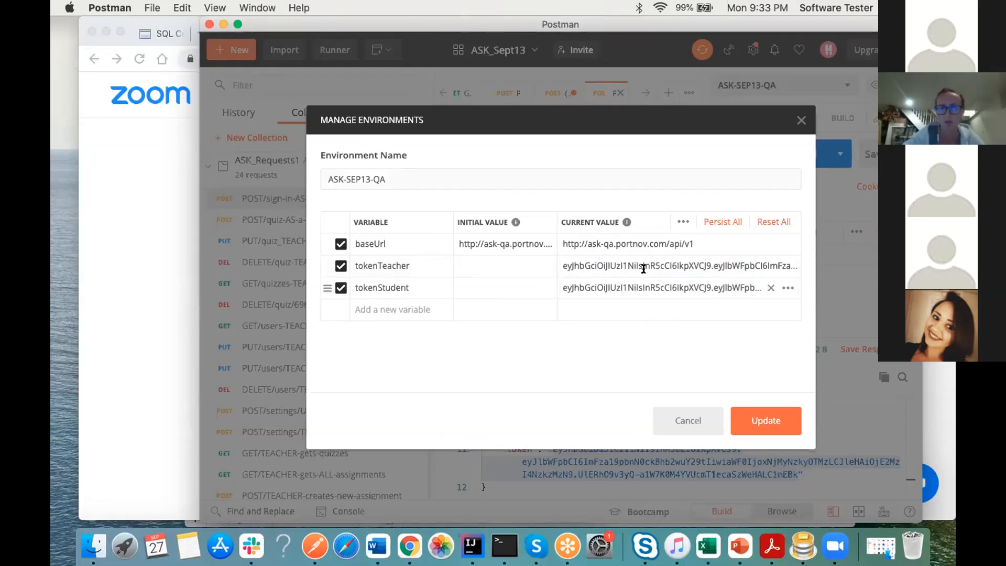
{"action": "double_click", "coordinate": [709, 267]}
{"action": "left_click_drag", "start_coordinate": [635, 304], "coordinate": [556, 262]}
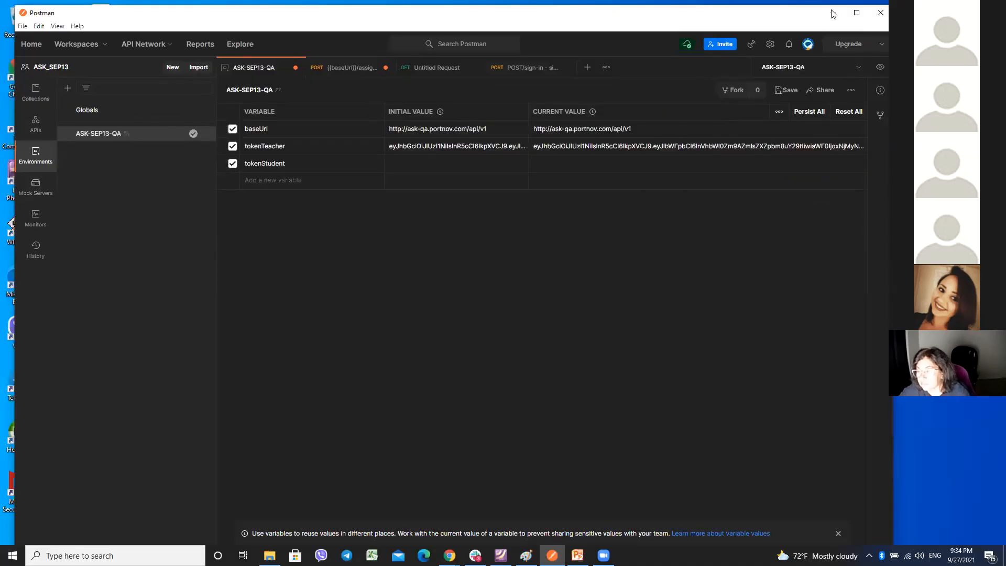
Step: Maximize the Postman window and show the saved requests of the ASK_Requests collection
{"action": "left_click", "coordinate": [857, 12]}
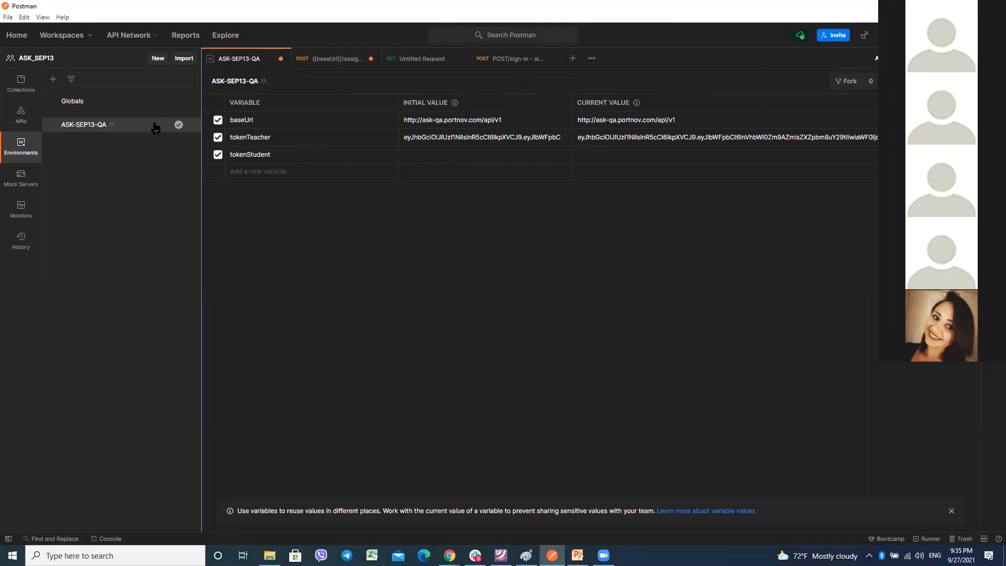
{"action": "left_click", "coordinate": [21, 83]}
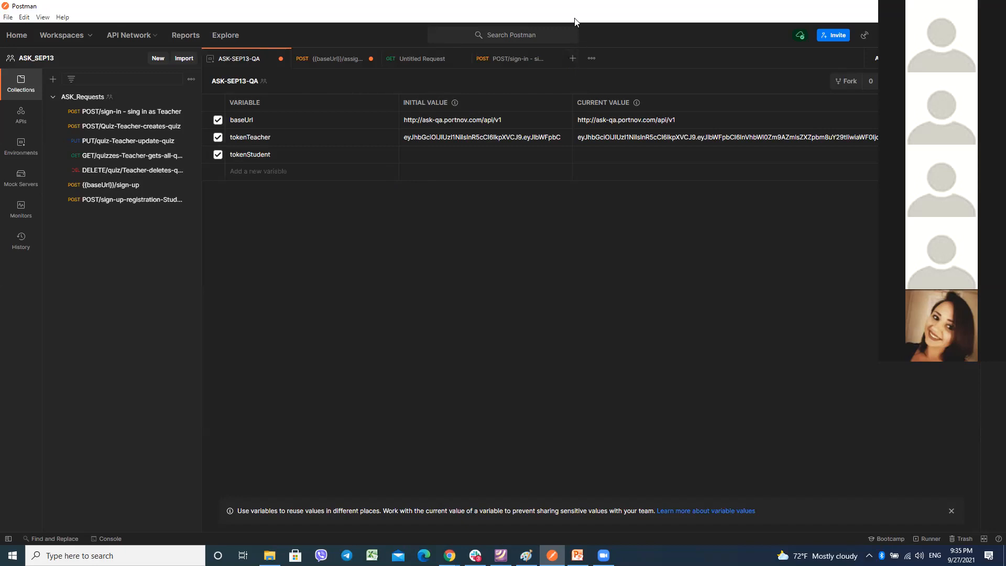
{"action": "left_click", "coordinate": [572, 60]}
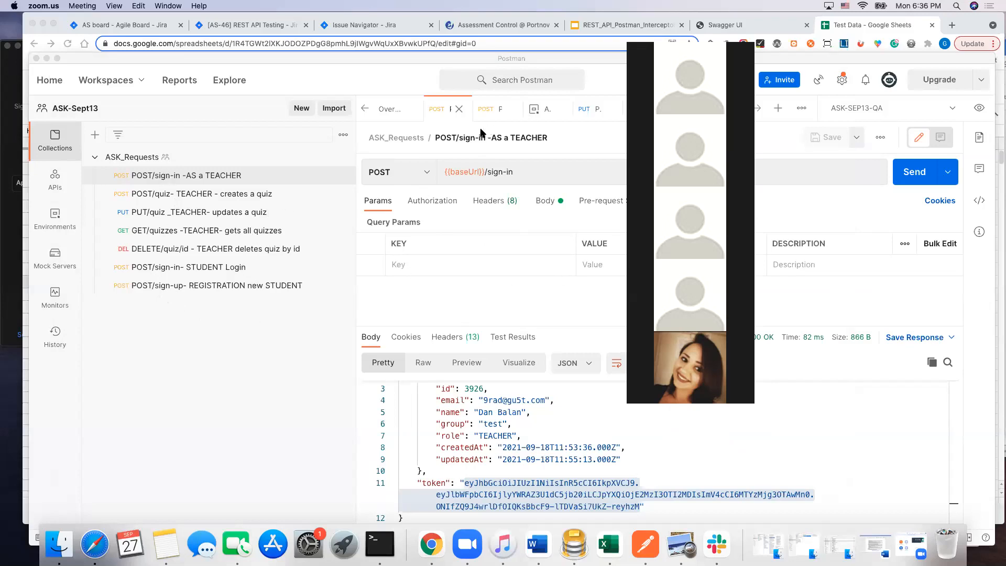
Step: Check the variables of the ASK-SEP13-QA environment and open the body of the unsaved POST {{baseUrl}}/assignment request
{"action": "left_click", "coordinate": [541, 109]}
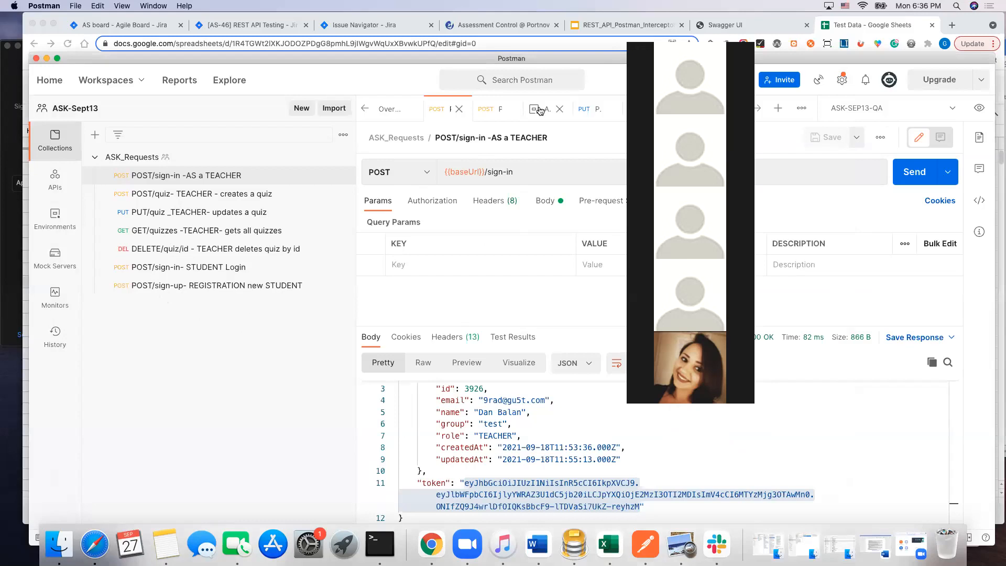
{"action": "left_click", "coordinate": [543, 110]}
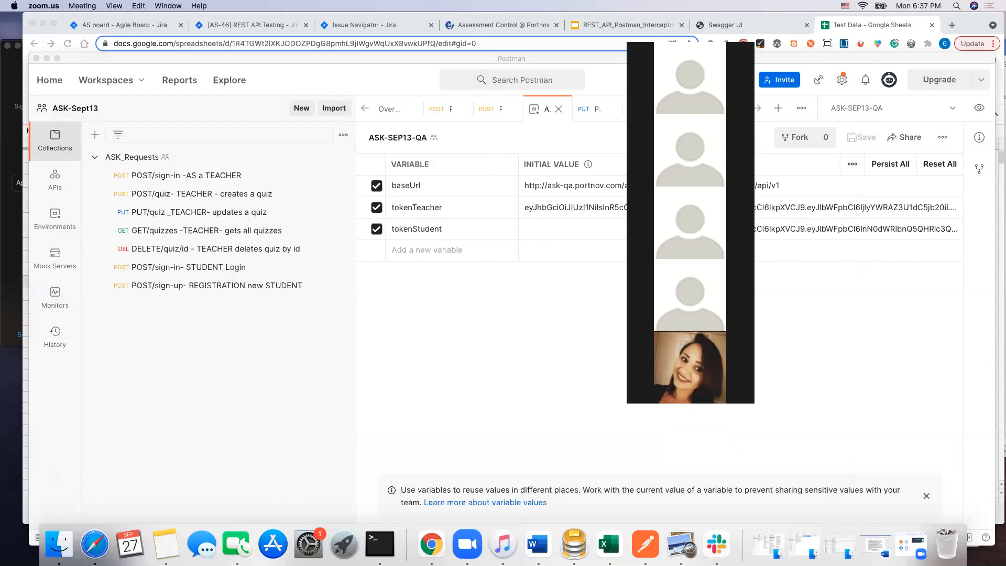
{"action": "left_click", "coordinate": [758, 109]}
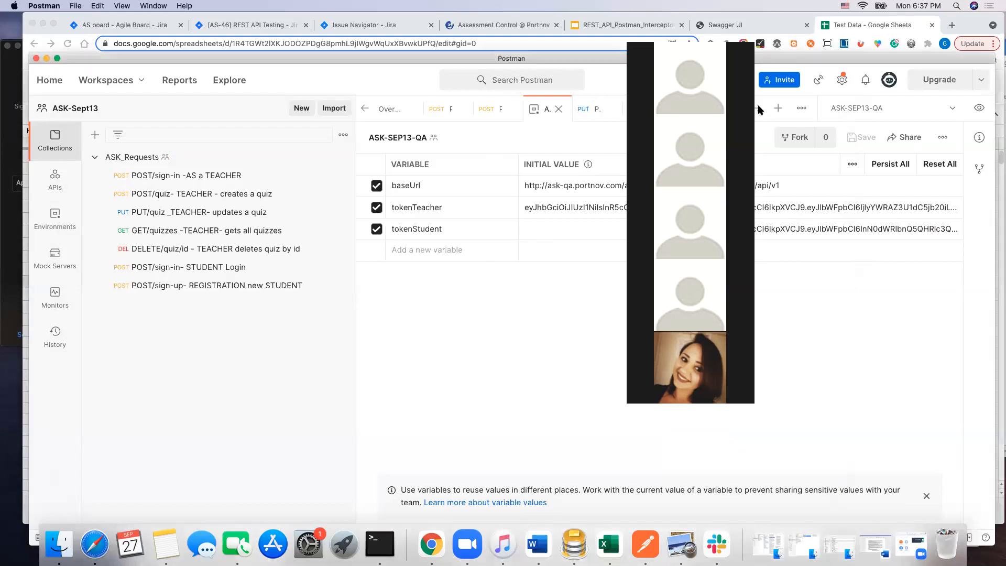
{"action": "left_click", "coordinate": [759, 109]}
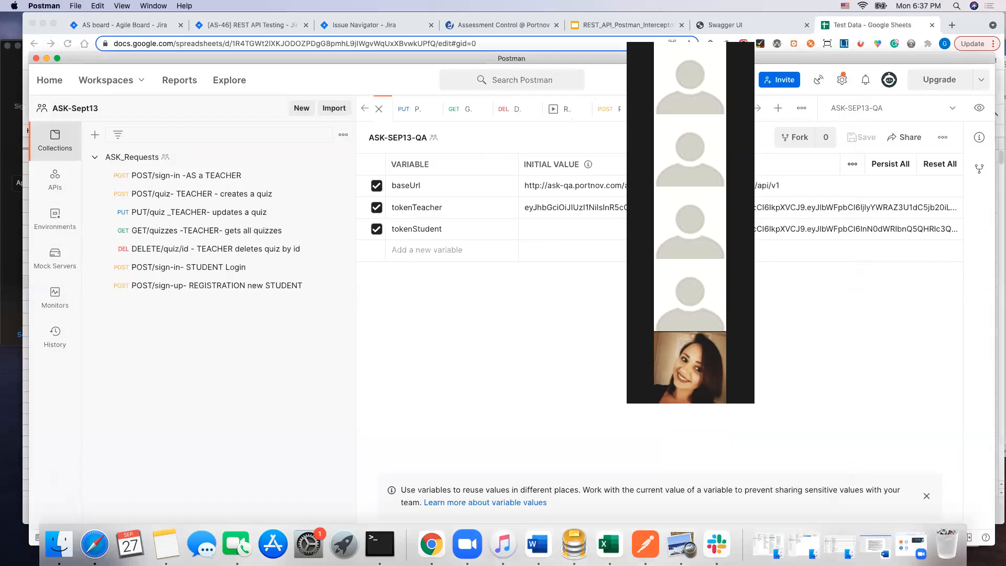
{"action": "left_click", "coordinate": [717, 109]}
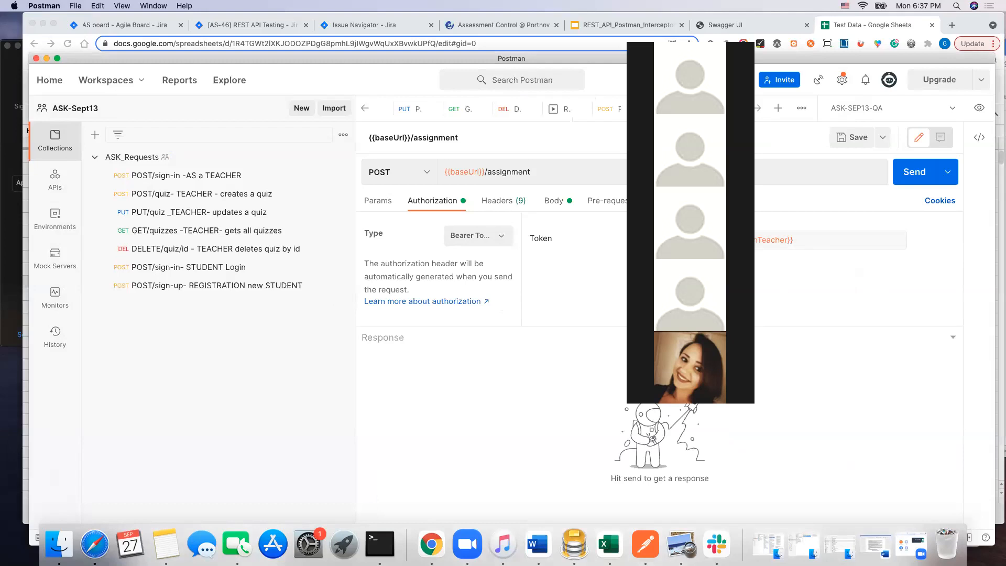
{"action": "left_click", "coordinate": [554, 202]}
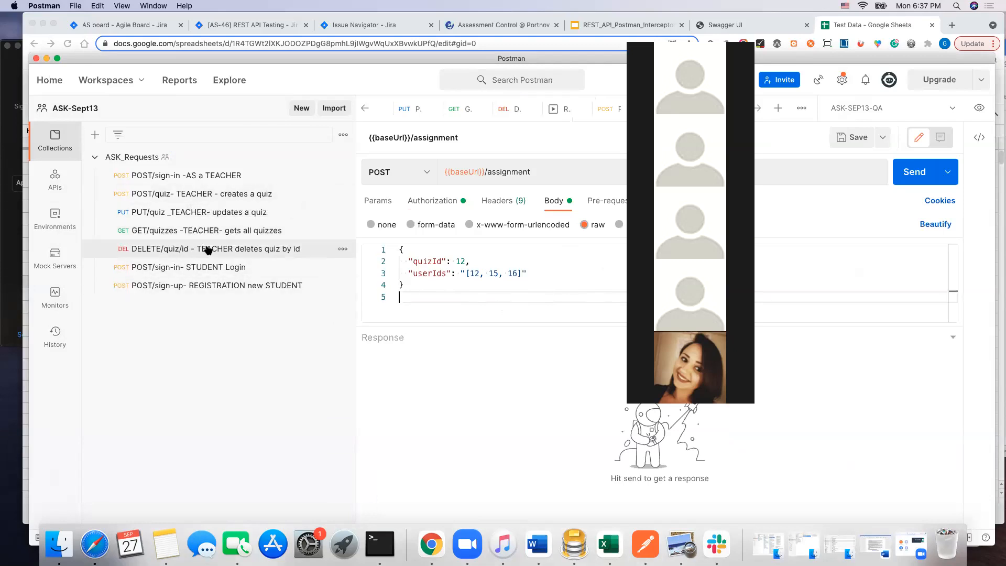
Step: Send the saved "POST/quiz- TEACHER - creates a quiz" request and copy the new quiz's id from the response
{"action": "left_click", "coordinate": [205, 194]}
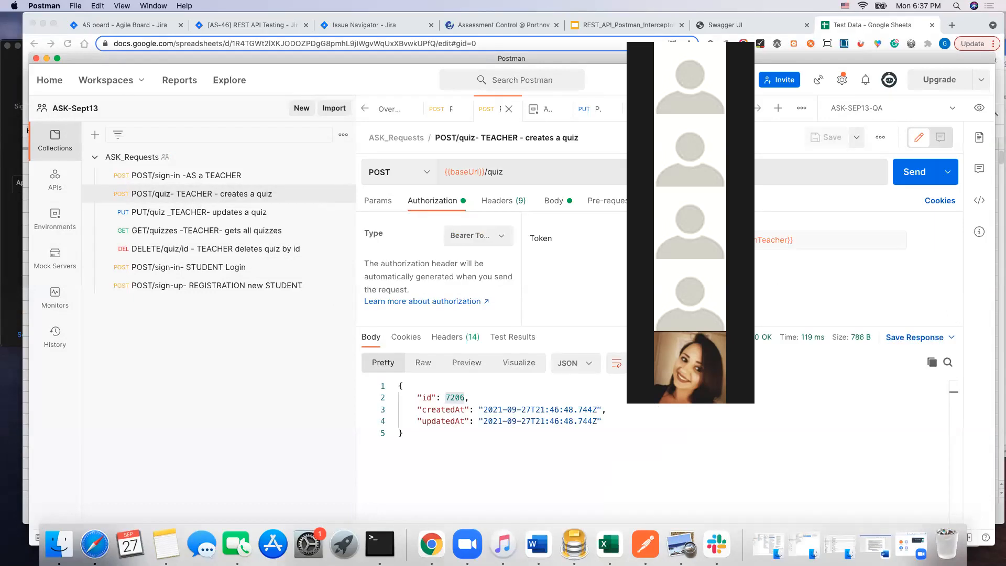
{"action": "left_click", "coordinate": [916, 173]}
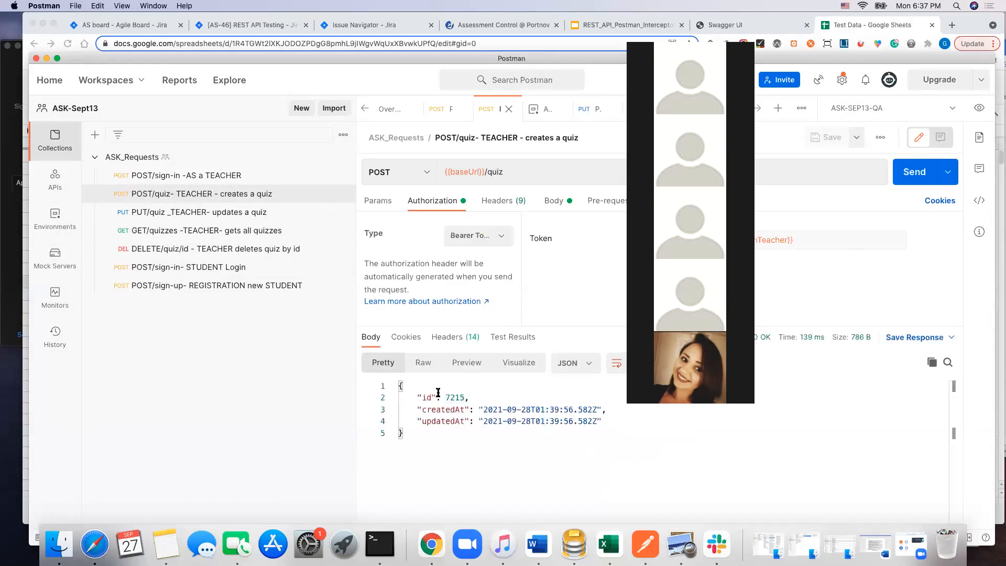
{"action": "left_click_drag", "start_coordinate": [465, 397], "coordinate": [444, 397]}
Step: Set quizId to 7215 in the JSON body of the POST {{baseUrl}}/assignment request
{"action": "left_click", "coordinate": [760, 109]}
{"action": "left_click", "coordinate": [717, 109]}
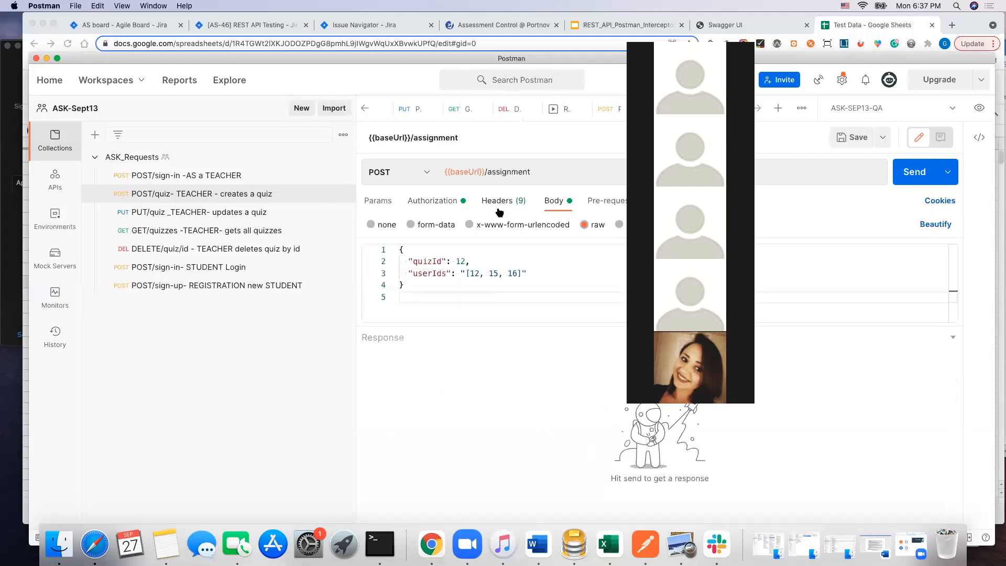
{"action": "left_click", "coordinate": [466, 261]}
{"action": "left_click_drag", "start_coordinate": [467, 260], "coordinate": [454, 256]}
{"action": "key", "text": "super+c"}
{"action": "key", "text": "super+v"}
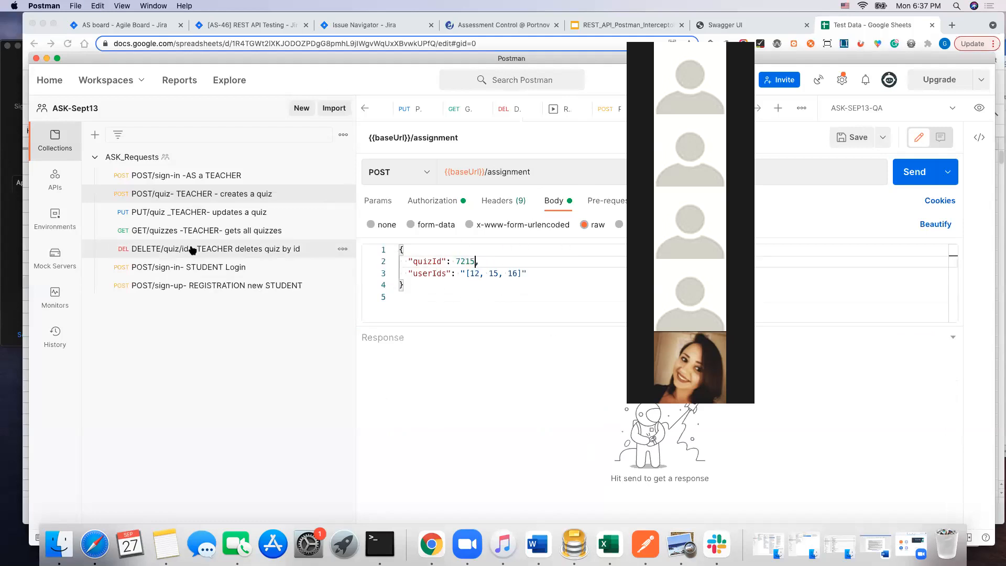
Step: Open the saved "POST/sign-in- STUDENT Login" request and copy the student's id from its response
{"action": "left_click", "coordinate": [194, 268]}
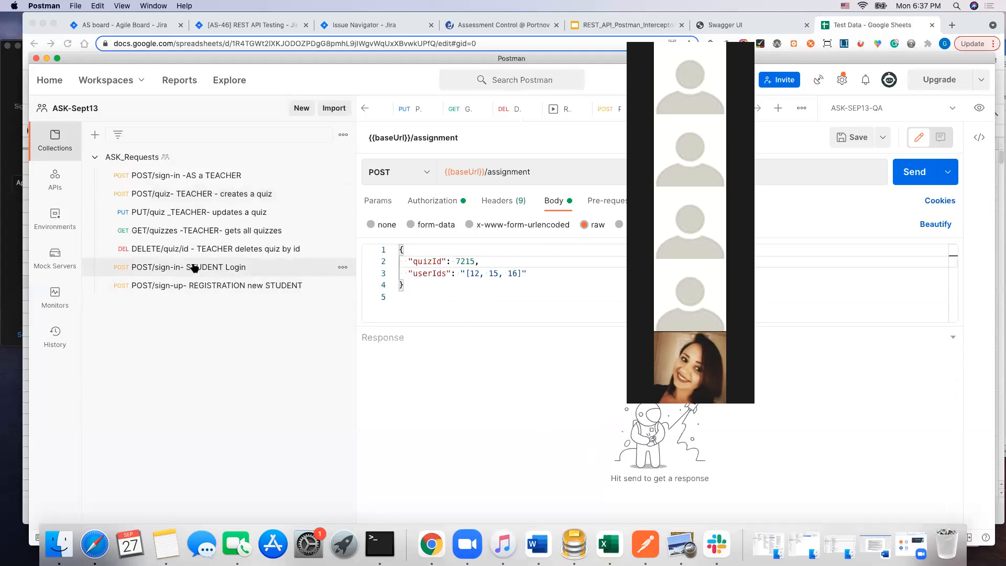
{"action": "left_click_drag", "start_coordinate": [465, 389], "coordinate": [485, 389]}
{"action": "key", "text": "super+c"}
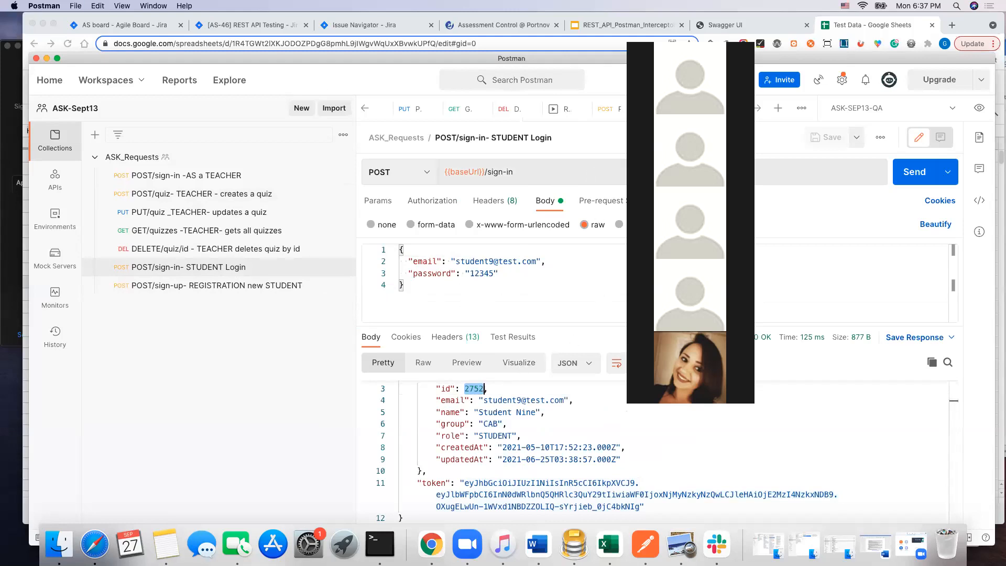
Step: Replace the sample ids 12, 15, 16 in the userIds value of the POST {{baseUrl}}/assignment body with 2752, keeping the square brackets
{"action": "left_click", "coordinate": [759, 109]}
{"action": "left_click", "coordinate": [681, 109]}
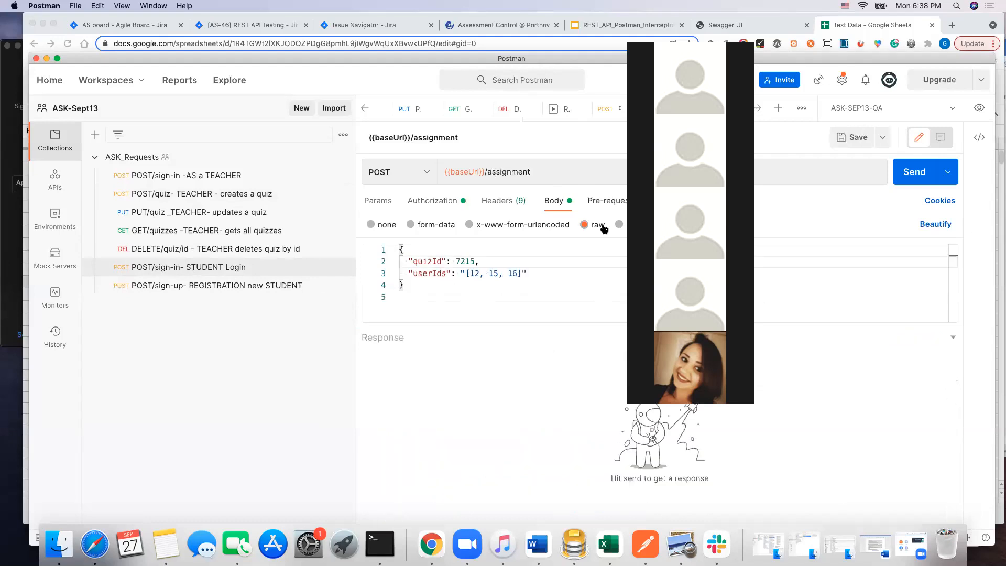
{"action": "left_click", "coordinate": [470, 273]}
{"action": "left_click_drag", "start_coordinate": [470, 273], "coordinate": [518, 273]}
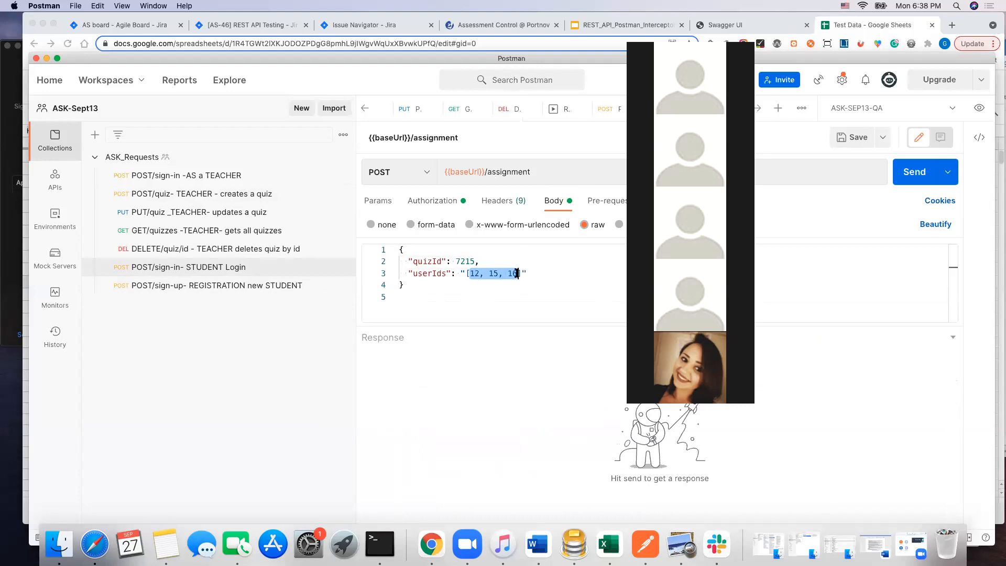
{"action": "key", "text": "super+v"}
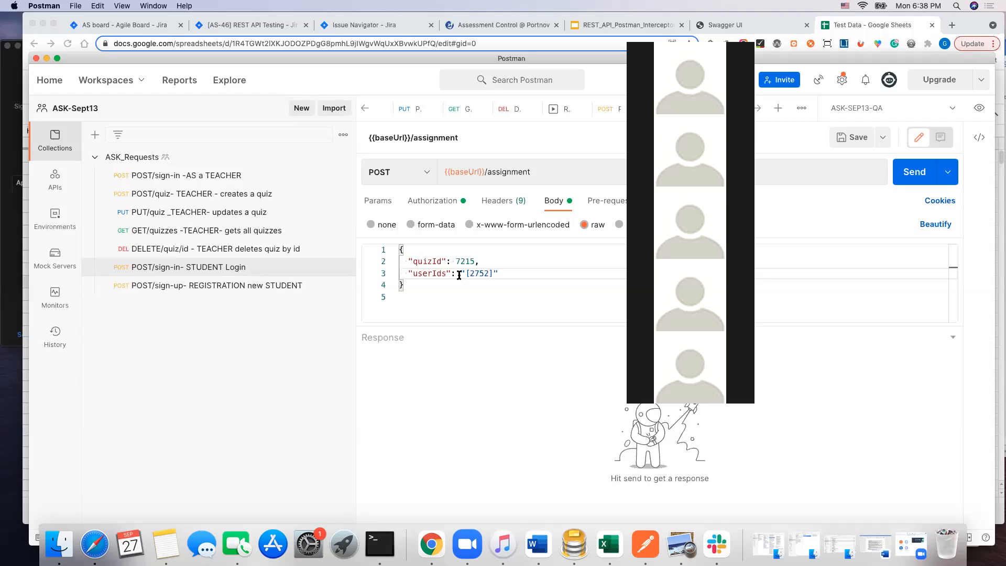
{"action": "type", "text": "]"}
Step: Send the POST {{baseUrl}}/assignment request with userIds as a quoted string and read the response
{"action": "left_click_drag", "start_coordinate": [465, 271], "coordinate": [460, 272]}
{"action": "left_click", "coordinate": [499, 272]}
{"action": "left_click", "coordinate": [916, 173]}
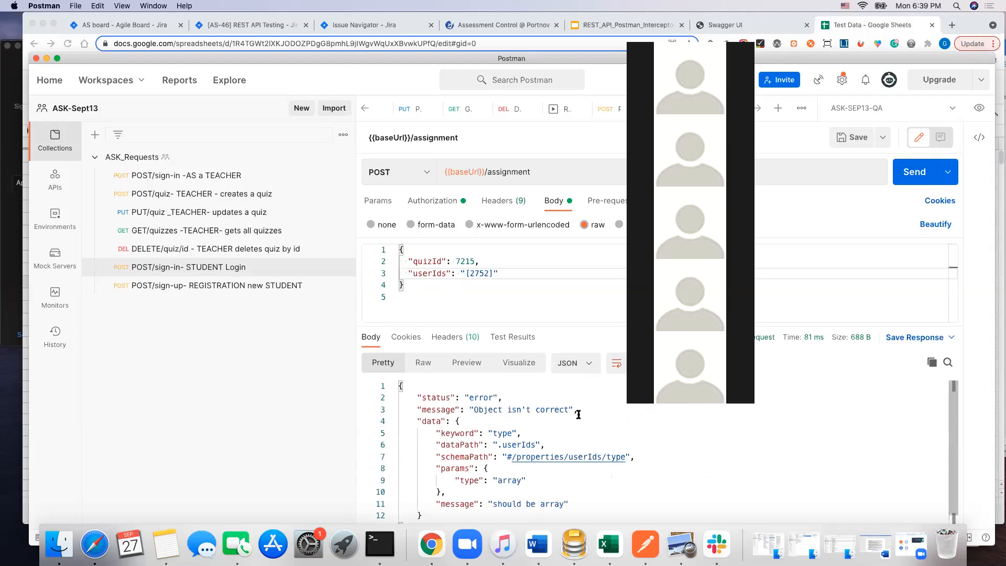
{"action": "scroll", "coordinate": [551, 423], "scroll_direction": "down", "scroll_amount": 1}
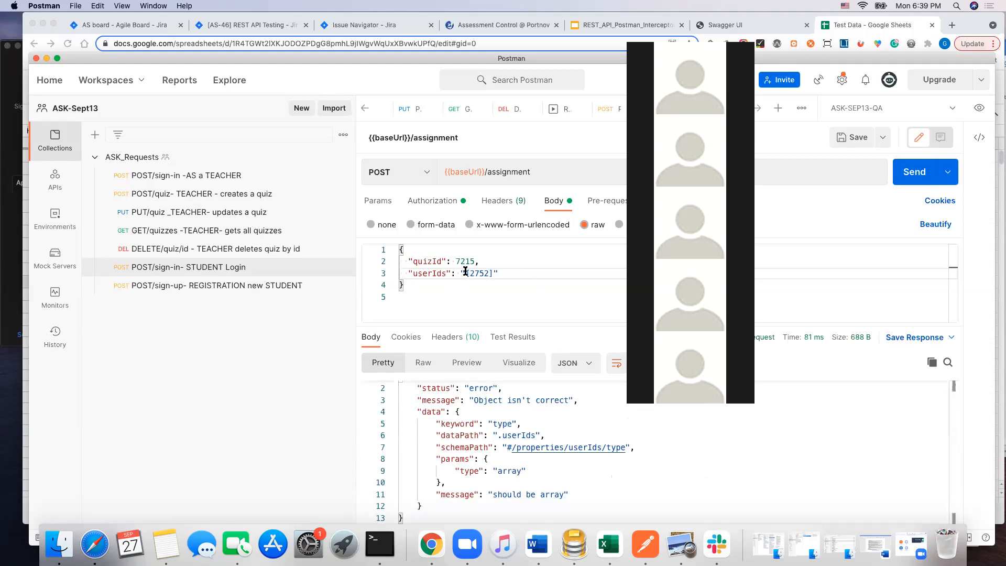
Step: Remove the quotation marks around [2752] so userIds is an array, and send the assignment request again
{"action": "left_click_drag", "start_coordinate": [465, 272], "coordinate": [461, 273]}
{"action": "key", "text": "BackSpace"}
{"action": "left_click", "coordinate": [496, 274]}
{"action": "key", "text": "BackSpace"}
{"action": "left_click", "coordinate": [921, 171]}
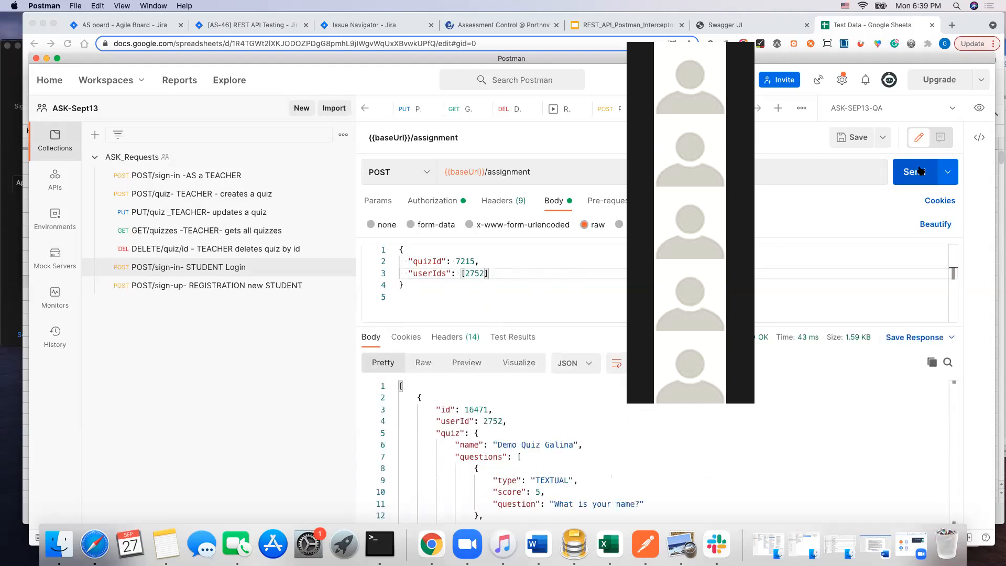
{"action": "mouse_move", "coordinate": [758, 344]}
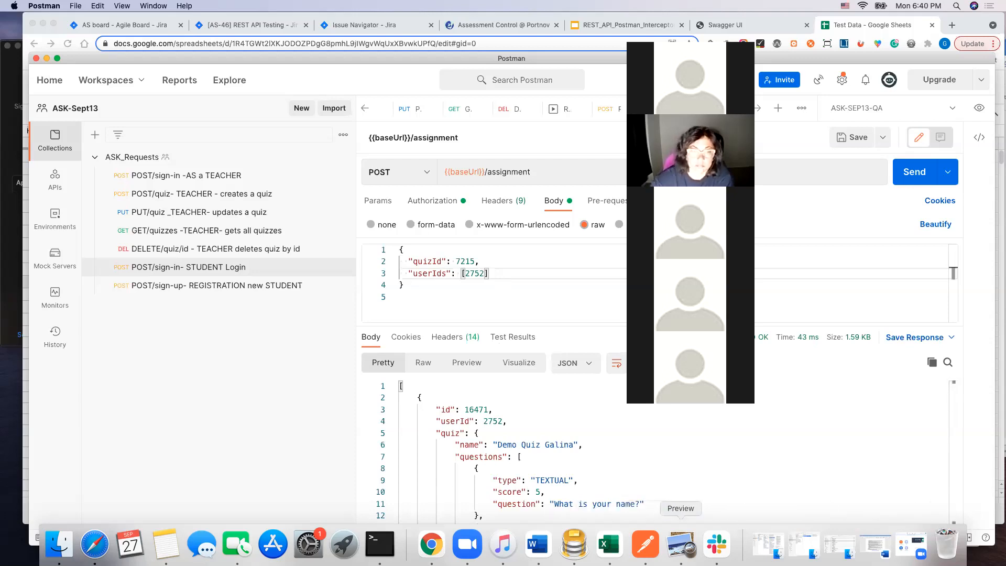
Step: Switch to Sequel Pro, show the contents of the assignments table and inspect its columns through to userId
{"action": "left_click", "coordinate": [569, 529]}
{"action": "left_click", "coordinate": [87, 111]}
{"action": "left_click", "coordinate": [182, 74]}
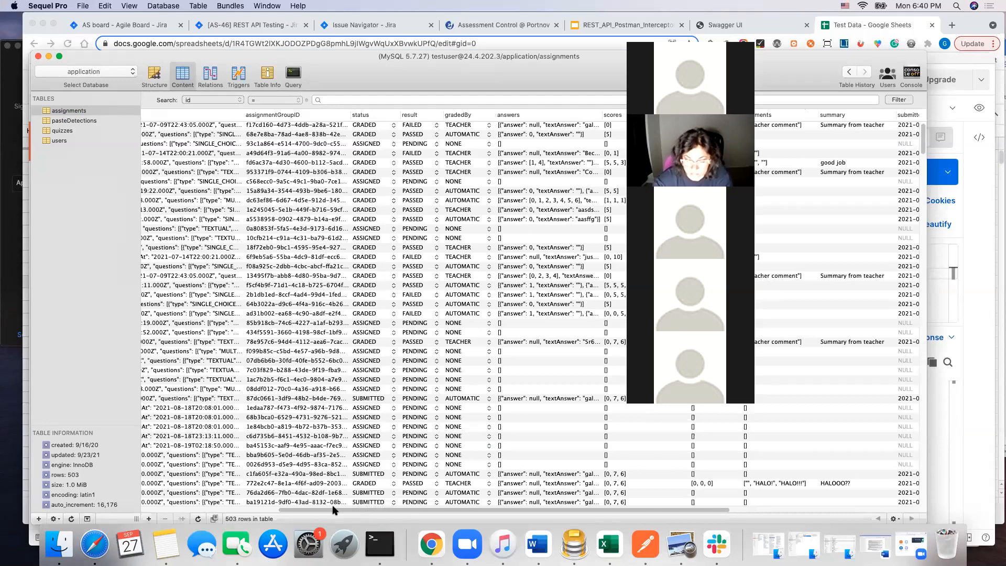
{"action": "scroll", "coordinate": [141, 487], "scroll_direction": "left", "scroll_amount": 10}
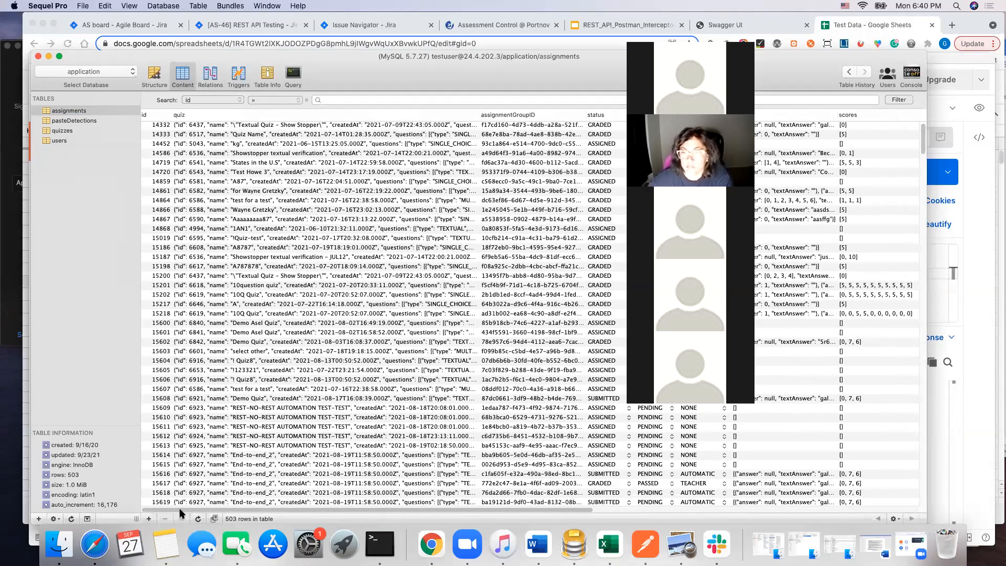
{"action": "left_click_drag", "start_coordinate": [171, 509], "coordinate": [550, 511]}
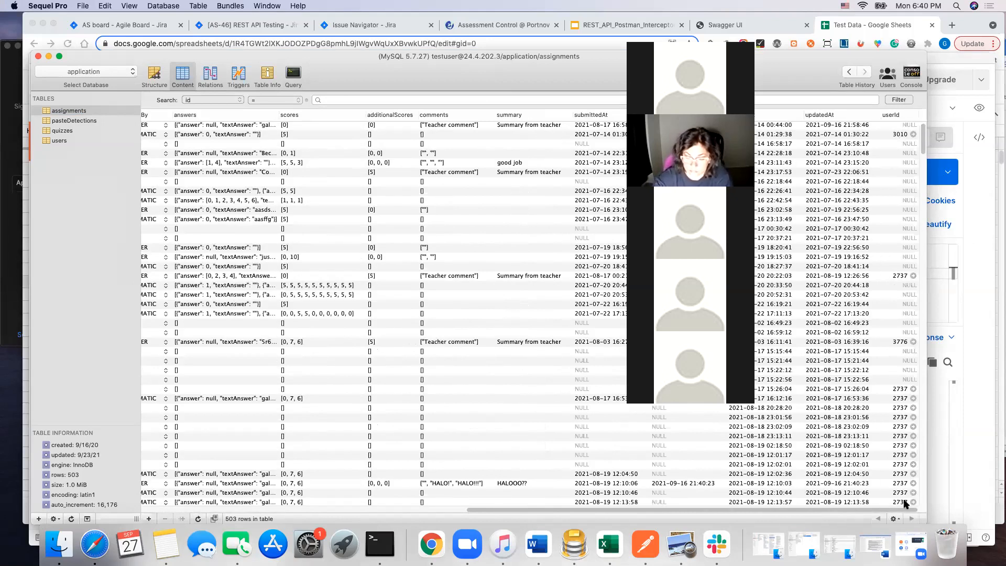
Step: Inspect the userId cell of the second assignment and follow the link of a row with userId 2737 to the users table
{"action": "left_click", "coordinate": [905, 135]}
{"action": "double_click", "coordinate": [905, 135]}
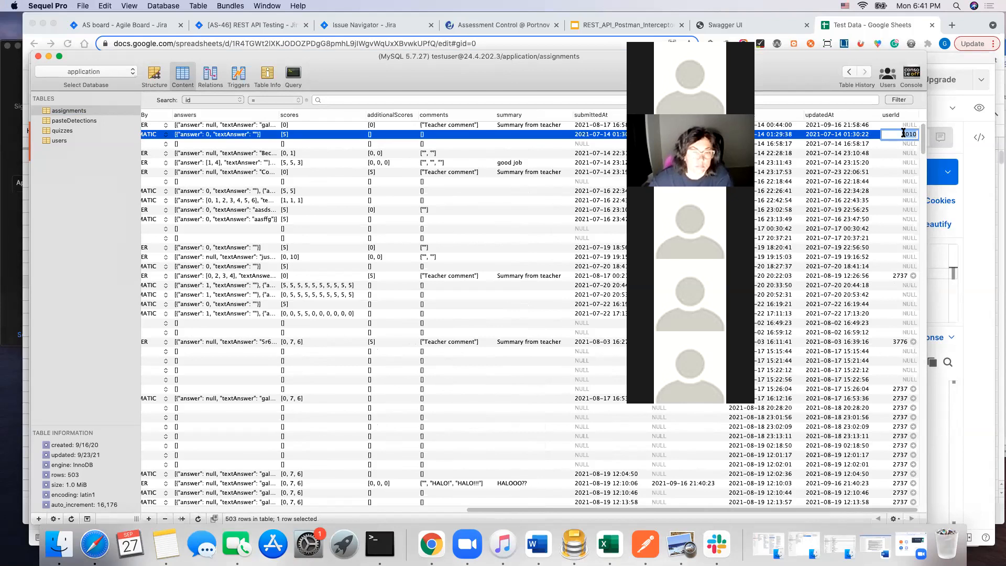
{"action": "left_click", "coordinate": [913, 389]}
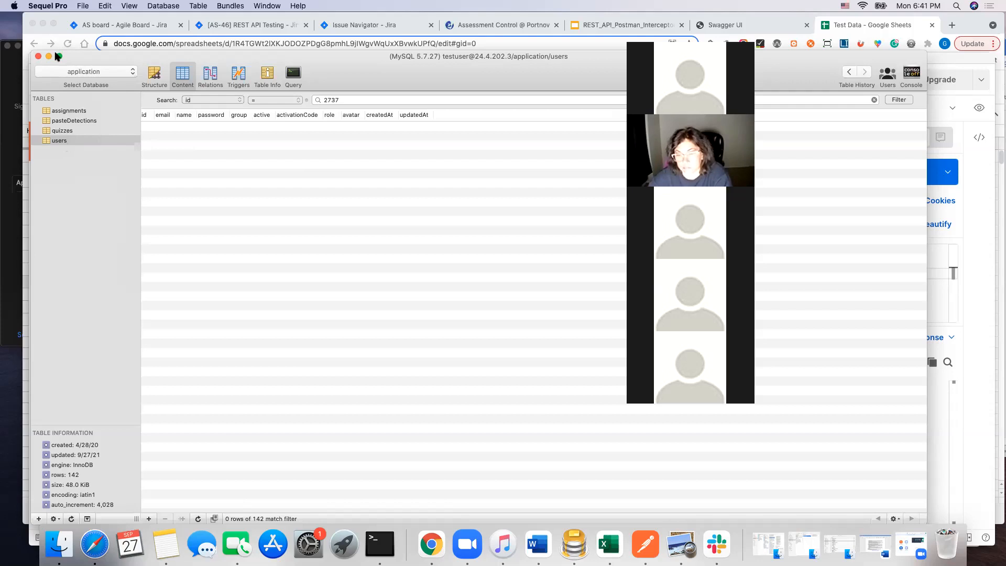
Step: Return to the assignments table, widen the window and open the users record linked to the assignment with userId 3692
{"action": "left_click", "coordinate": [80, 110]}
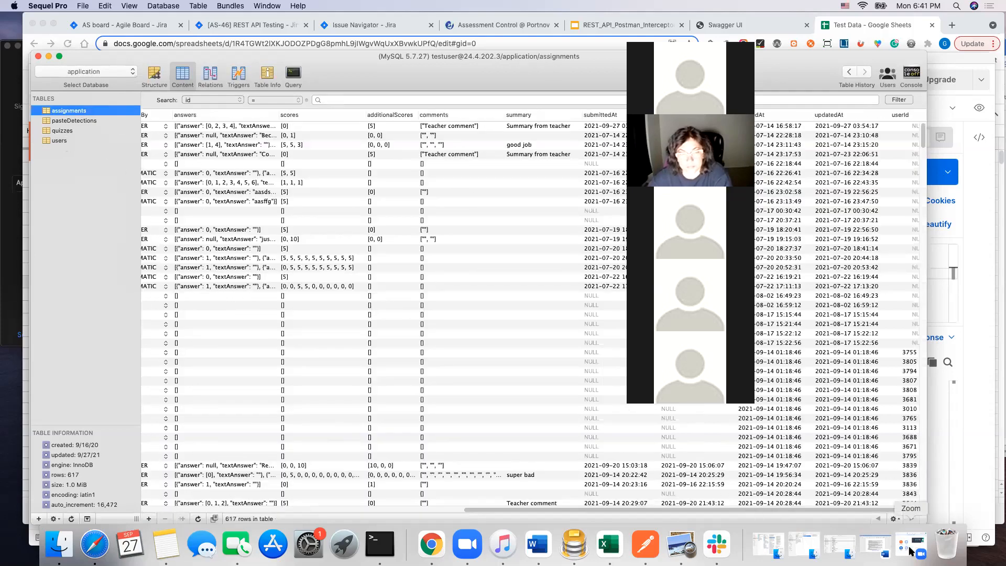
{"action": "left_click", "coordinate": [910, 494]}
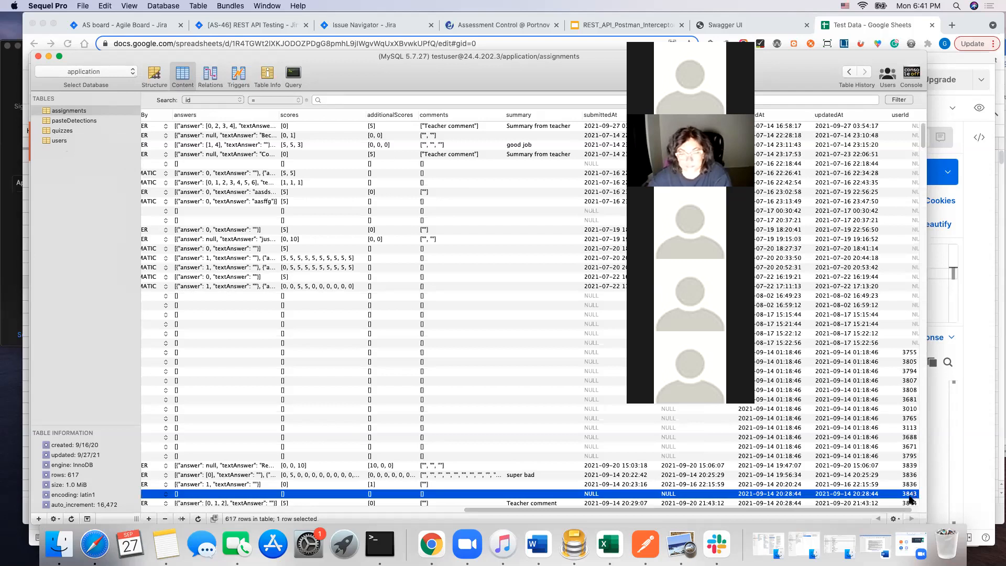
{"action": "scroll", "coordinate": [910, 472], "scroll_direction": "down", "scroll_amount": 5}
{"action": "left_click", "coordinate": [831, 484]}
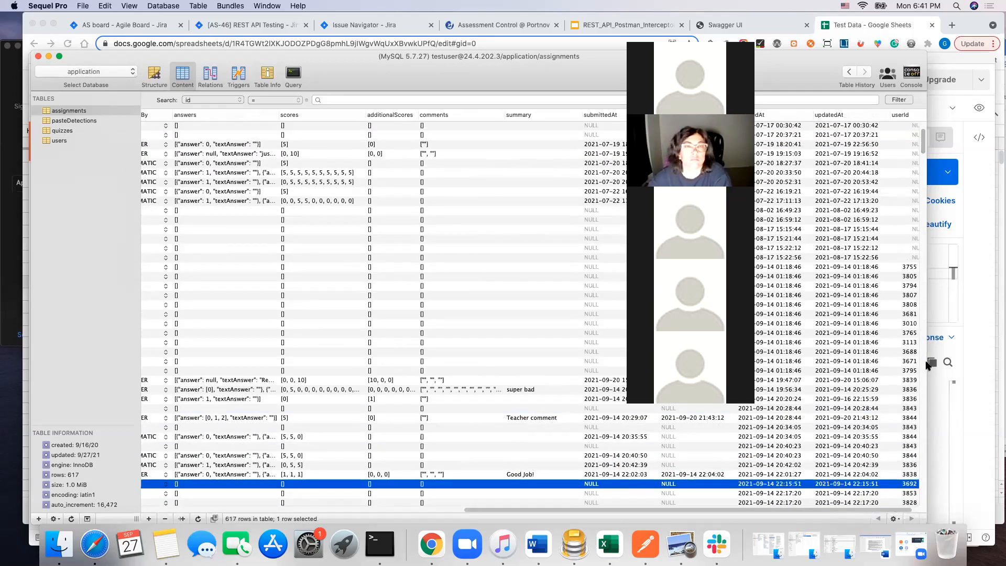
{"action": "left_click_drag", "start_coordinate": [927, 367], "coordinate": [989, 377]}
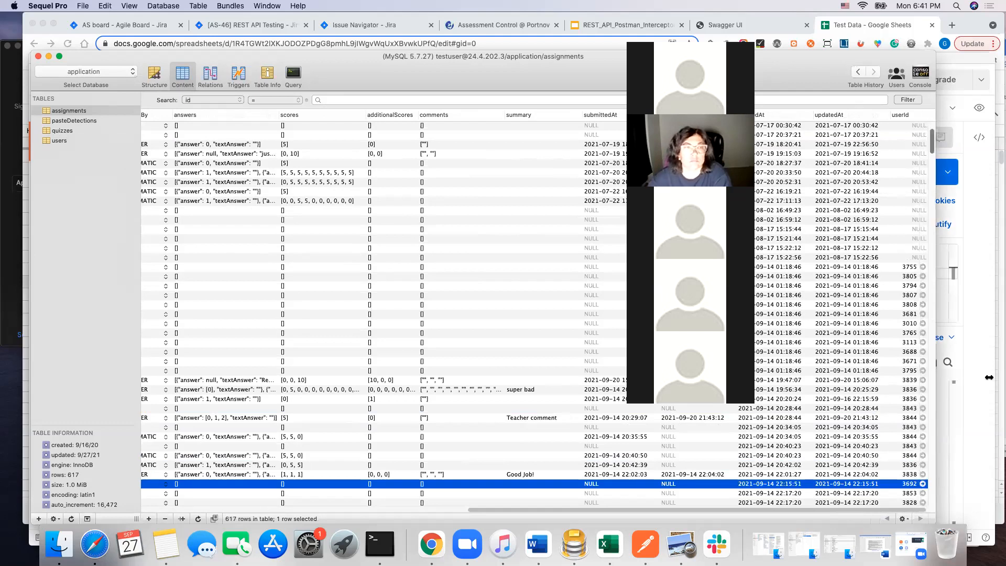
{"action": "left_click", "coordinate": [976, 485]}
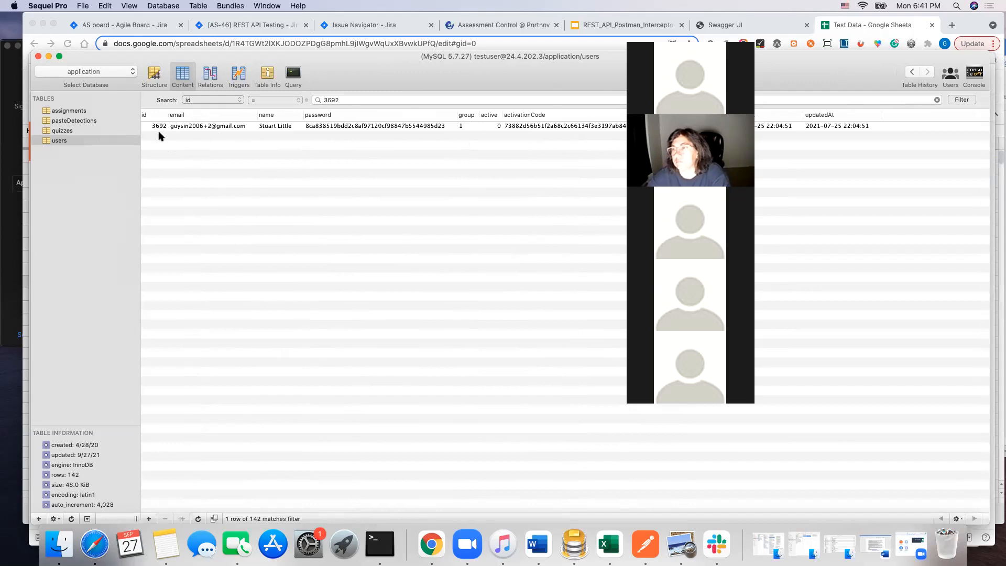
Step: Switch back to Postman, check the student's id in the STUDENT Login response and return to the assignment request
{"action": "left_click", "coordinate": [645, 544]}
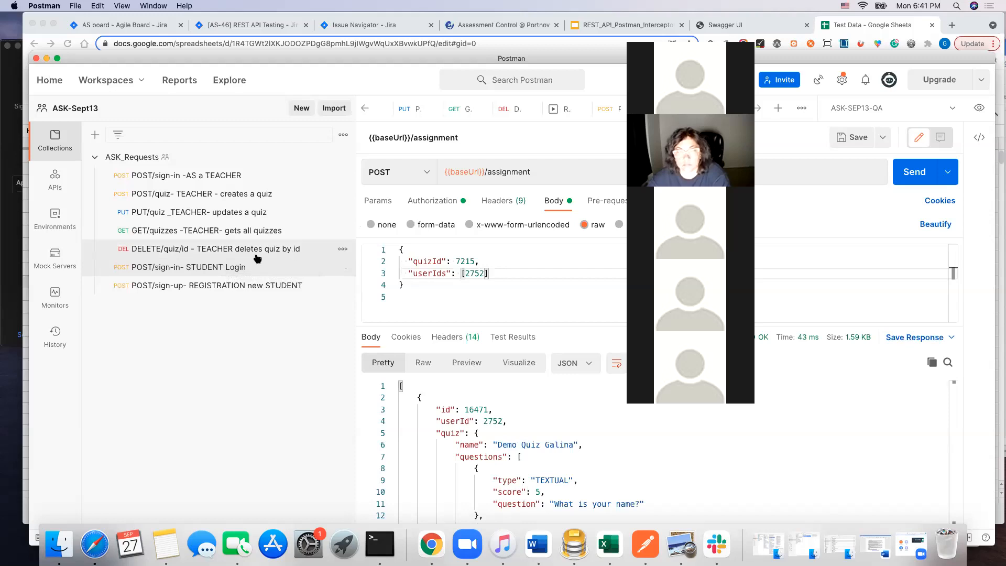
{"action": "left_click", "coordinate": [234, 270]}
{"action": "left_click_drag", "start_coordinate": [462, 389], "coordinate": [484, 392]}
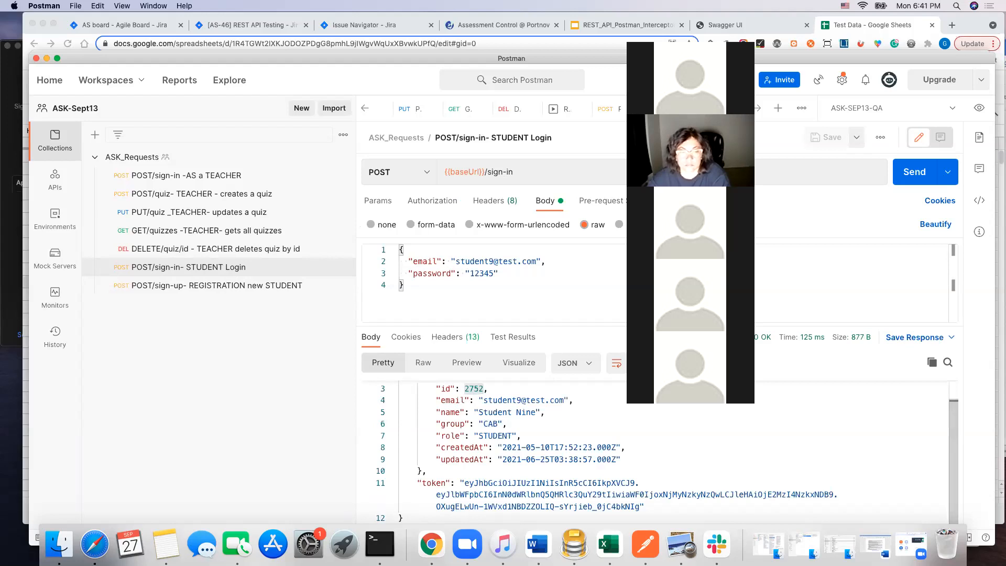
{"action": "left_click", "coordinate": [669, 109]}
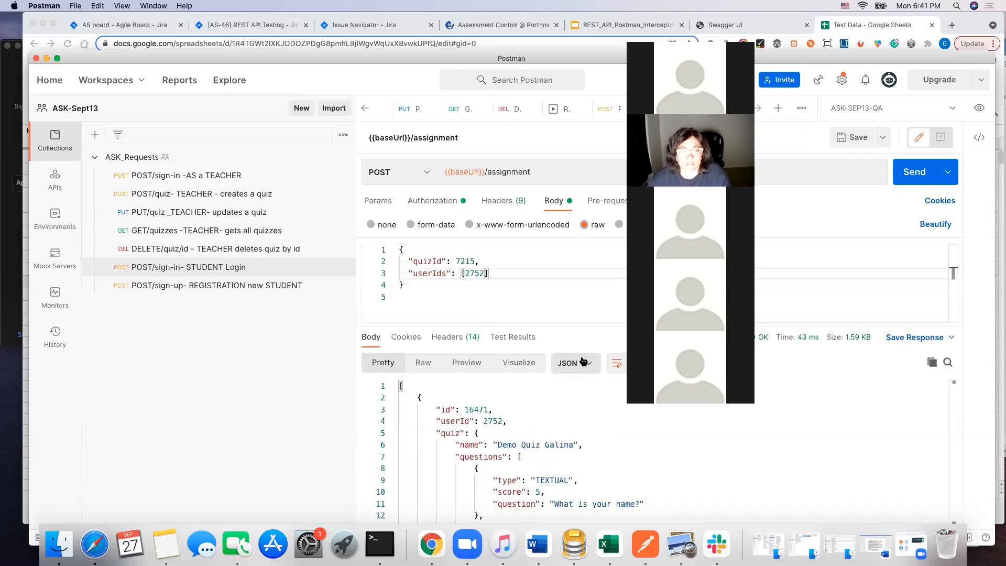
Step: Move the Postman window up, enlarge it and highlight the new assignment's id in the response
{"action": "left_click_drag", "start_coordinate": [648, 58], "coordinate": [631, 18]}
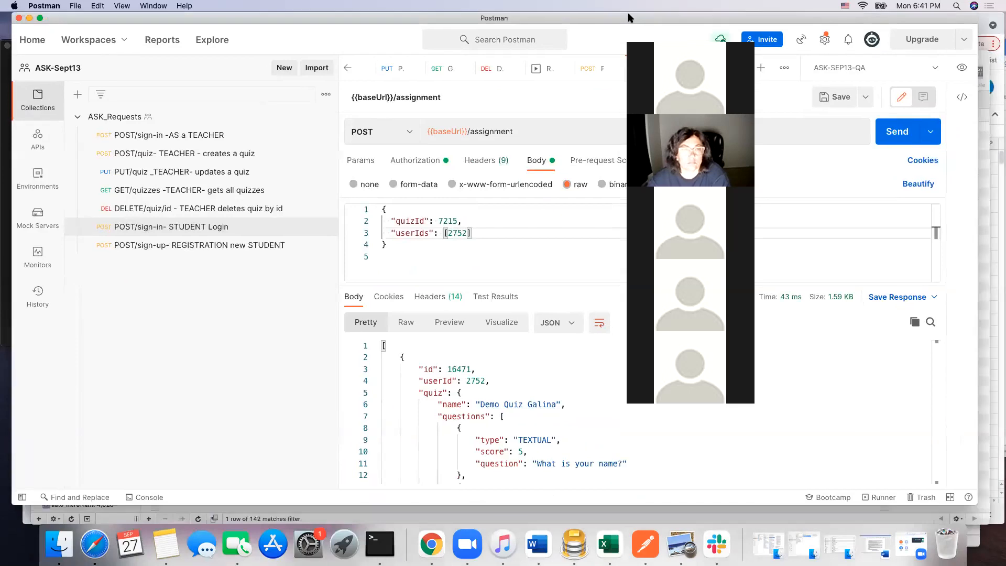
{"action": "left_click_drag", "start_coordinate": [973, 504], "coordinate": [982, 522]}
{"action": "scroll", "coordinate": [631, 434], "scroll_direction": "down", "scroll_amount": 5}
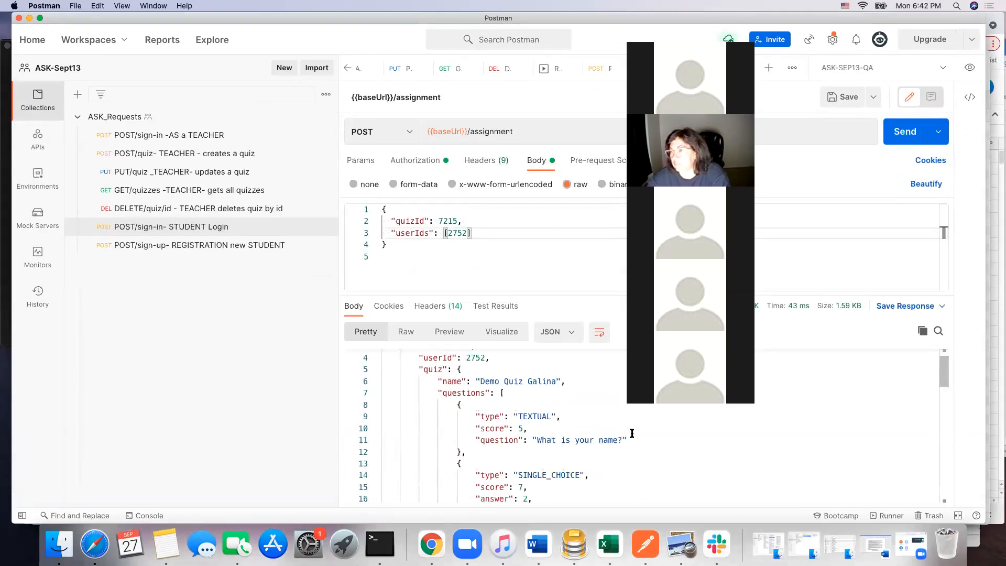
{"action": "scroll", "coordinate": [608, 427], "scroll_direction": "up", "scroll_amount": 5}
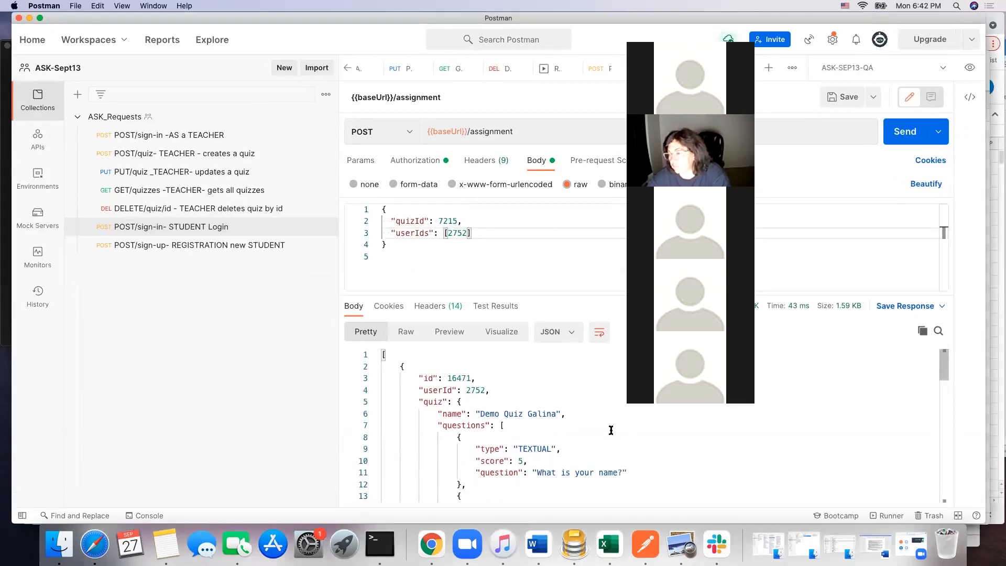
{"action": "double_click", "coordinate": [450, 378]}
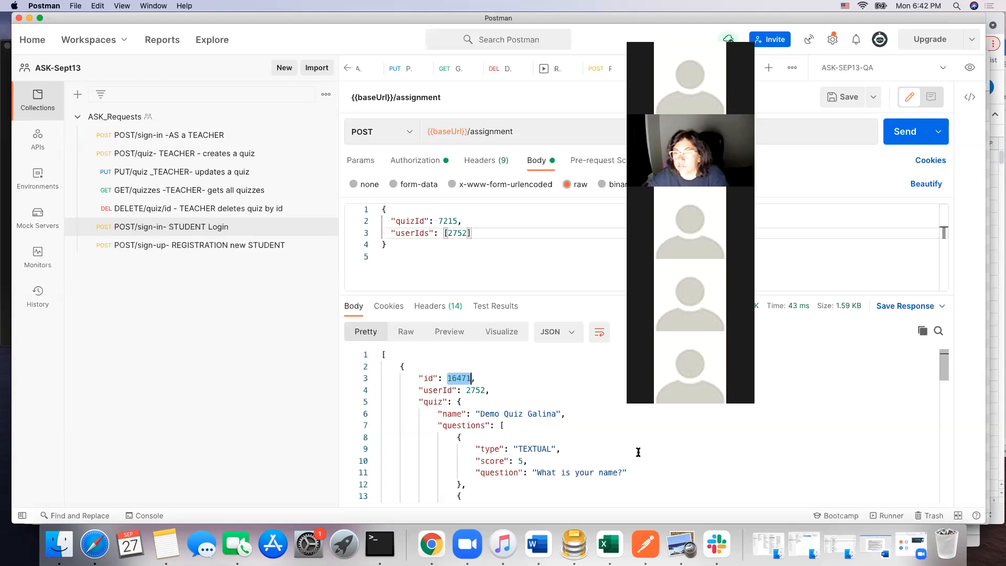
Step: Examine the full assignment response, from the opening array bracket through the quiz questions to the status and timestamps
{"action": "scroll", "coordinate": [406, 366], "scroll_direction": "down", "scroll_amount": 2}
{"action": "scroll", "coordinate": [405, 366], "scroll_direction": "down", "scroll_amount": 2}
{"action": "scroll", "coordinate": [404, 367], "scroll_direction": "up", "scroll_amount": 4}
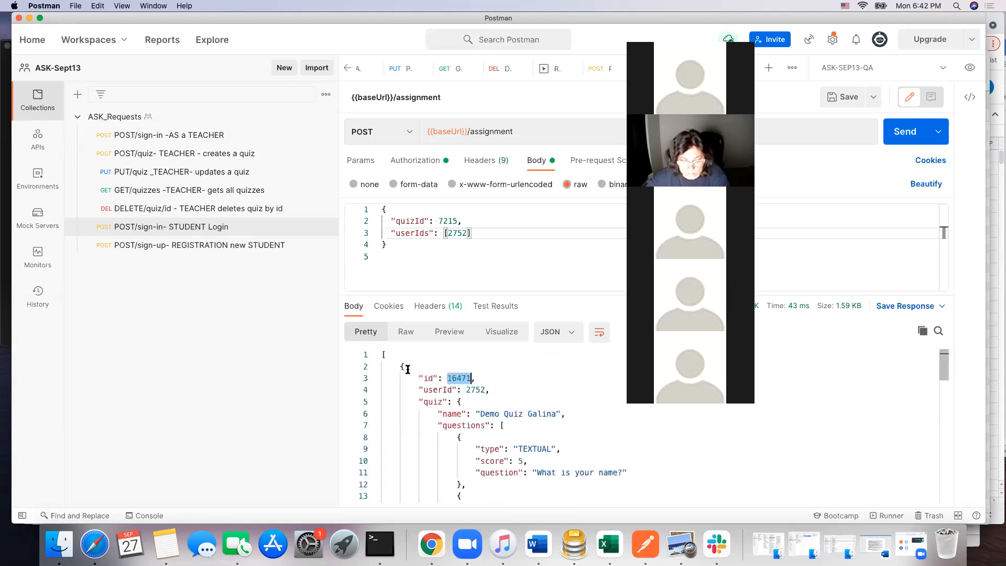
{"action": "scroll", "coordinate": [715, 446], "scroll_direction": "down", "scroll_amount": 15}
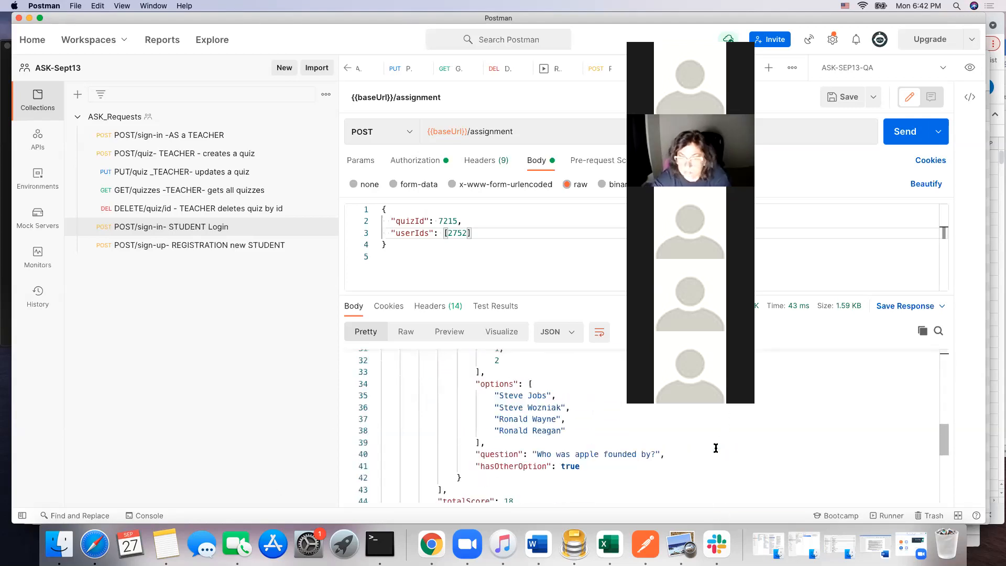
{"action": "scroll", "coordinate": [717, 448], "scroll_direction": "up", "scroll_amount": 15}
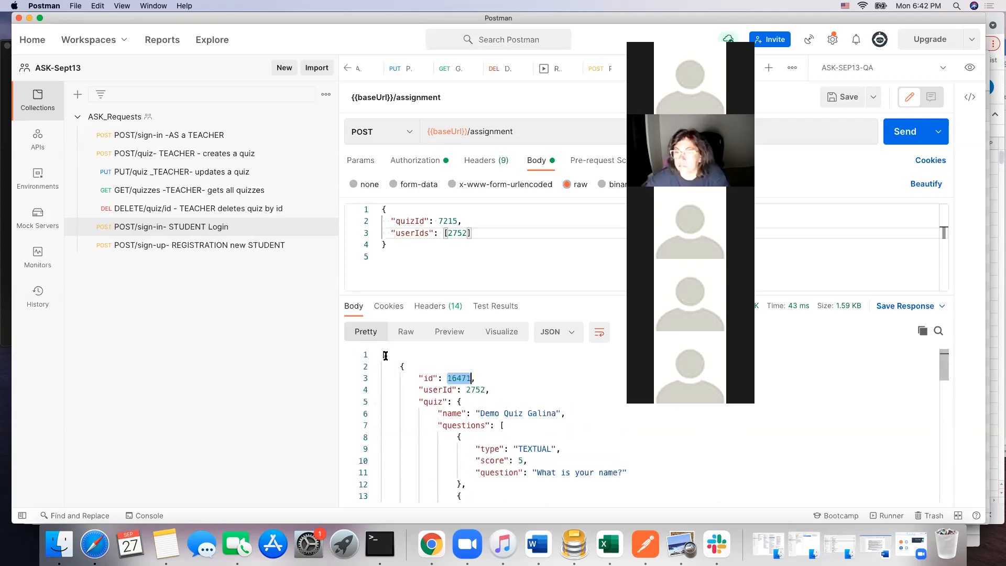
{"action": "scroll", "coordinate": [422, 414], "scroll_direction": "down", "scroll_amount": 15}
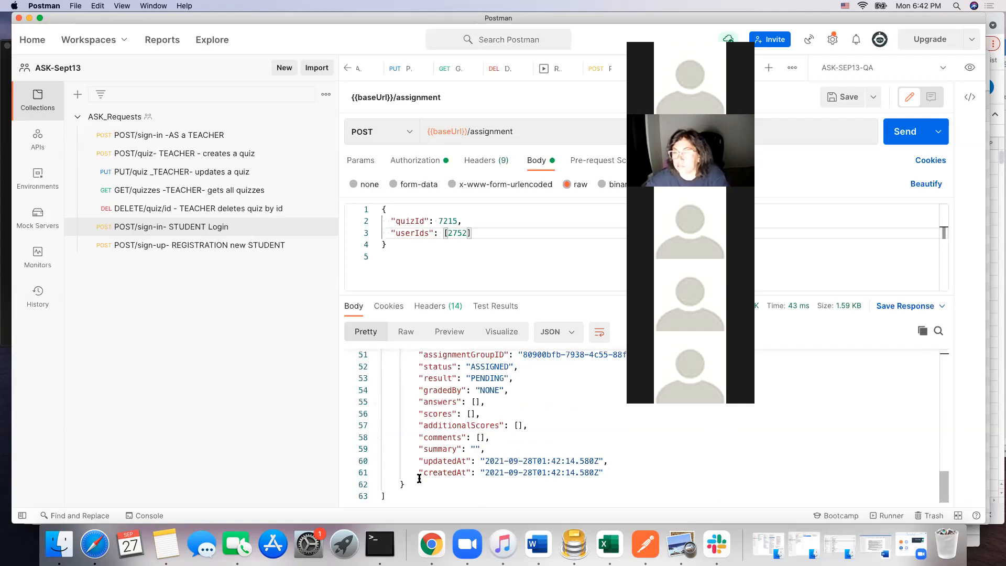
{"action": "scroll", "coordinate": [429, 431], "scroll_direction": "up", "scroll_amount": 15}
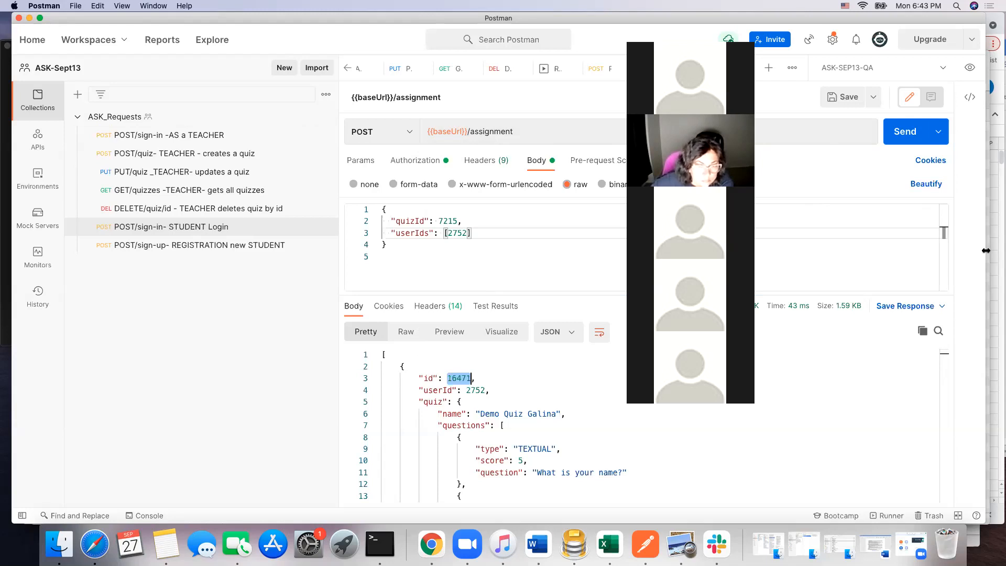
Step: Save the assignment request in the ASK_Requests collection as "POST/assignment -TEACHER creates an assignment", widening the window before and narrowing the collections sidebar after
{"action": "left_click_drag", "start_coordinate": [986, 252], "coordinate": [1005, 251]}
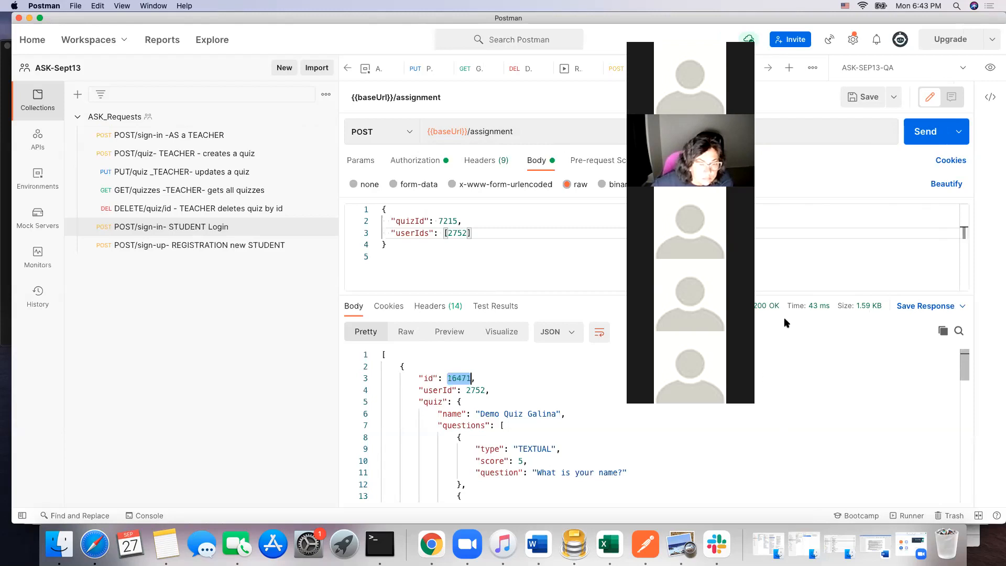
{"action": "left_click", "coordinate": [896, 99]}
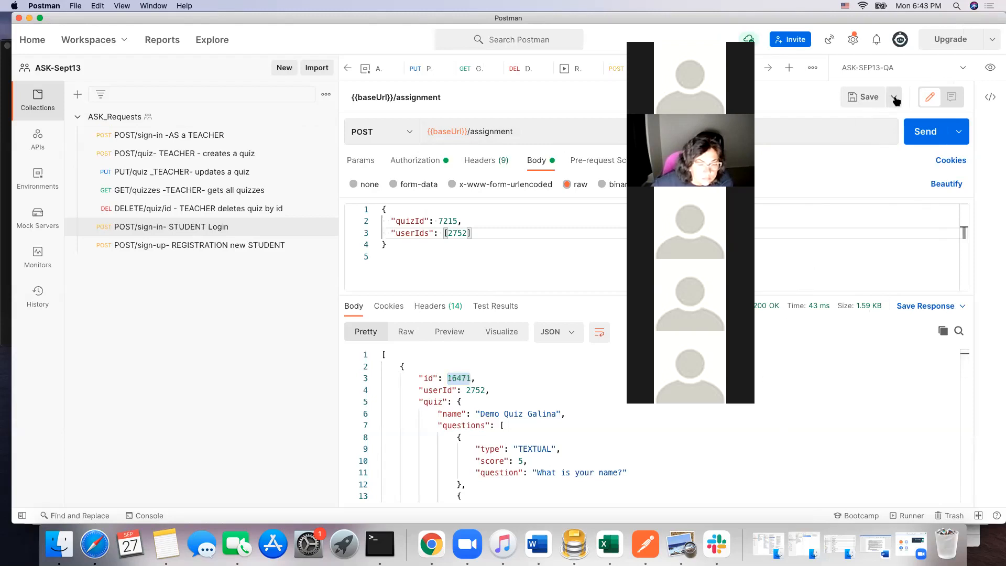
{"action": "left_click", "coordinate": [830, 124]}
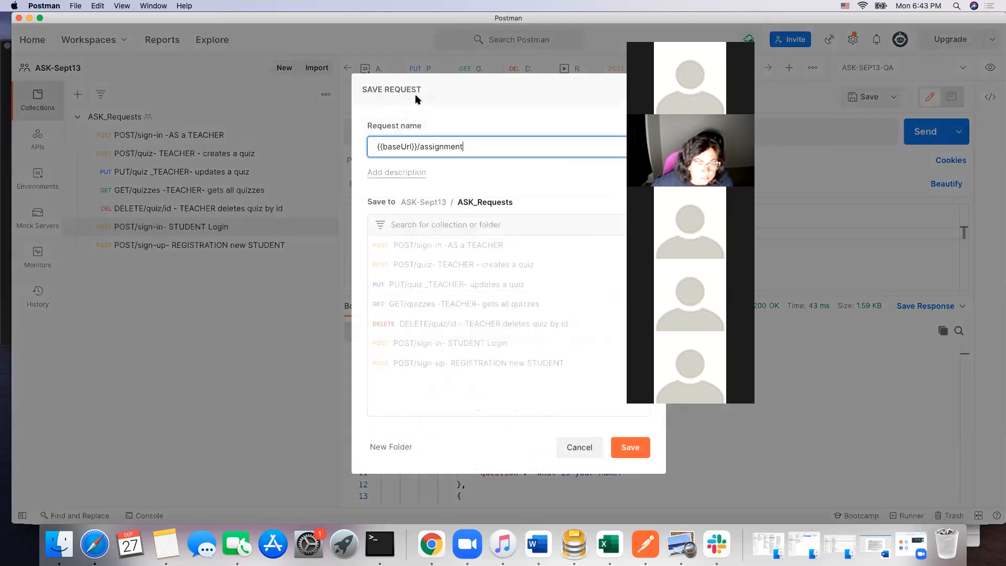
{"action": "left_click_drag", "start_coordinate": [417, 146], "coordinate": [371, 143]}
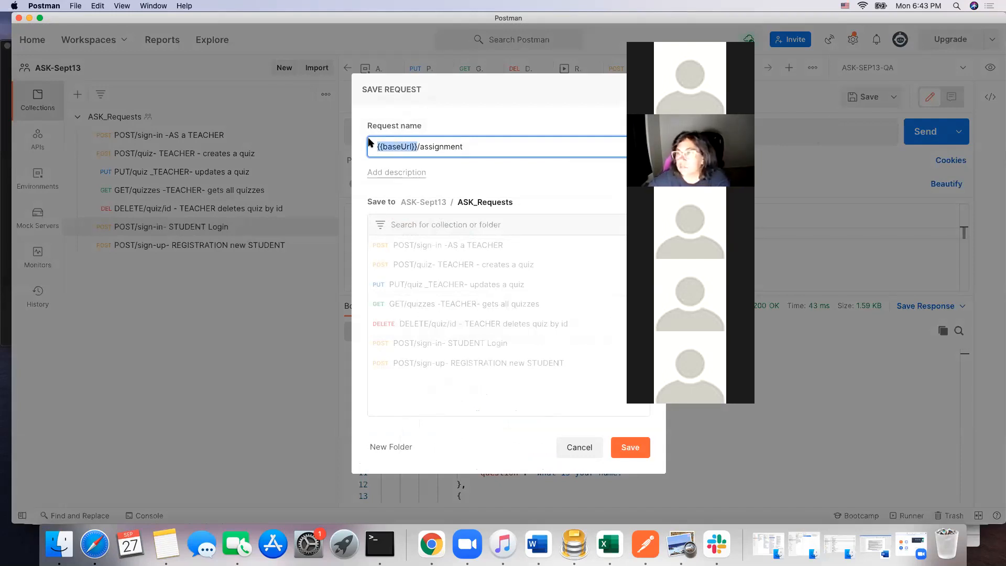
{"action": "type", "text": "POST"}
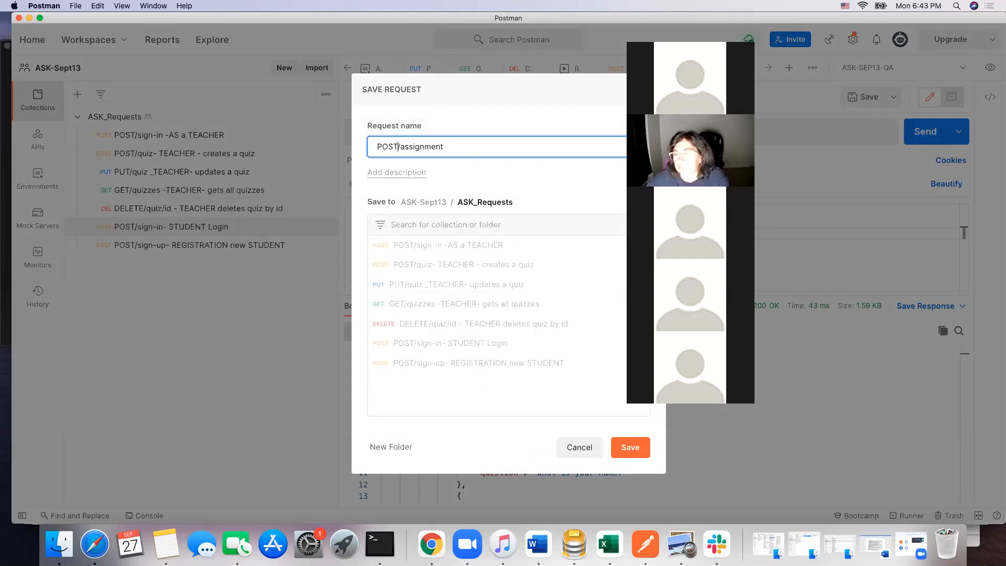
{"action": "left_click", "coordinate": [465, 151]}
{"action": "type", "text": "-TE"}
{"action": "type", "text": "ACHER c"}
{"action": "type", "text": "reates"}
{"action": "type", "text": " an"}
{"action": "type", "text": " assignment"}
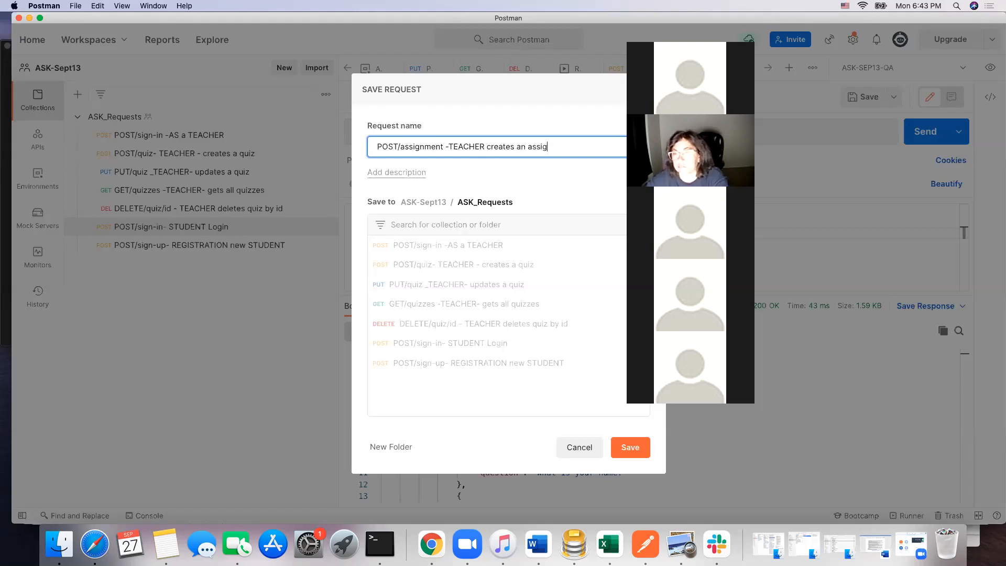
{"action": "left_click", "coordinate": [622, 444]}
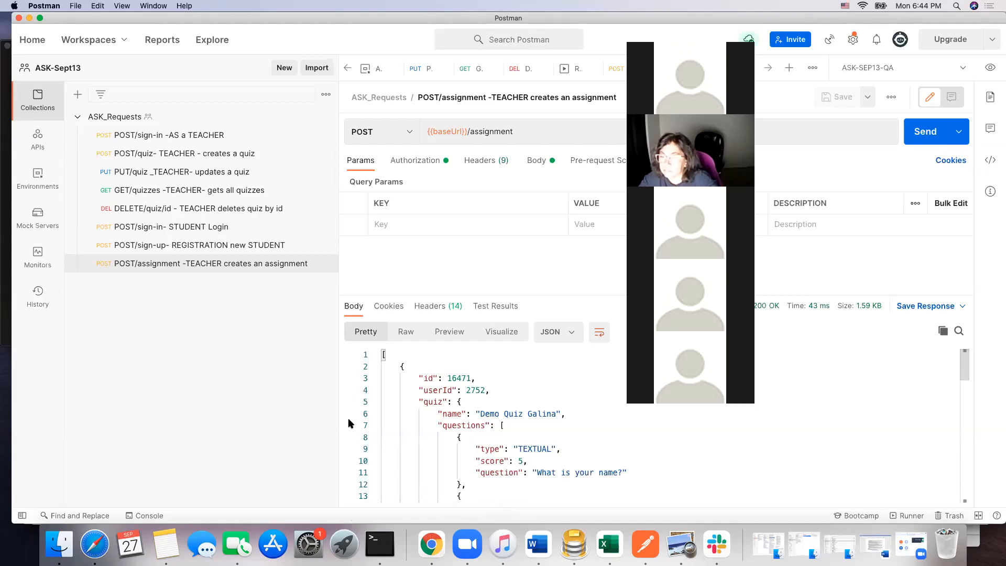
{"action": "left_click_drag", "start_coordinate": [337, 415], "coordinate": [303, 416]}
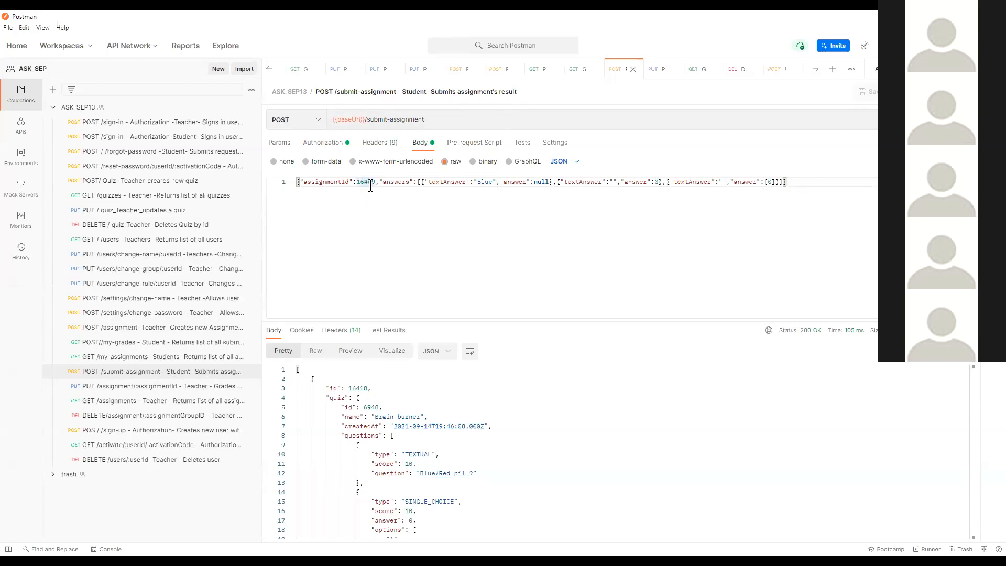
Step: Look through the my-assignments, teacher assignment and my-grades requests of the ASK_SEP13 collection with their responses
{"action": "left_click", "coordinate": [172, 357]}
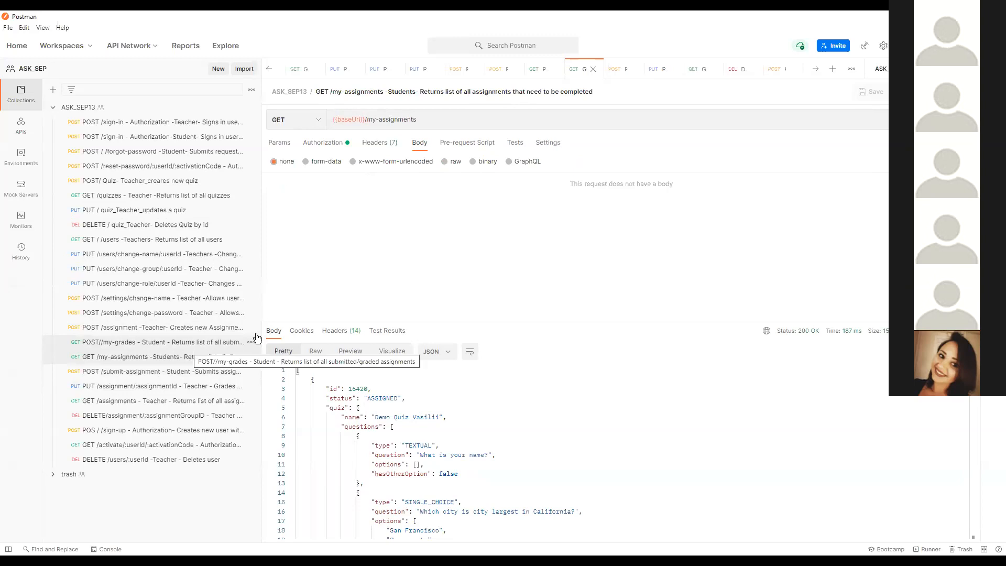
{"action": "left_click", "coordinate": [185, 333]}
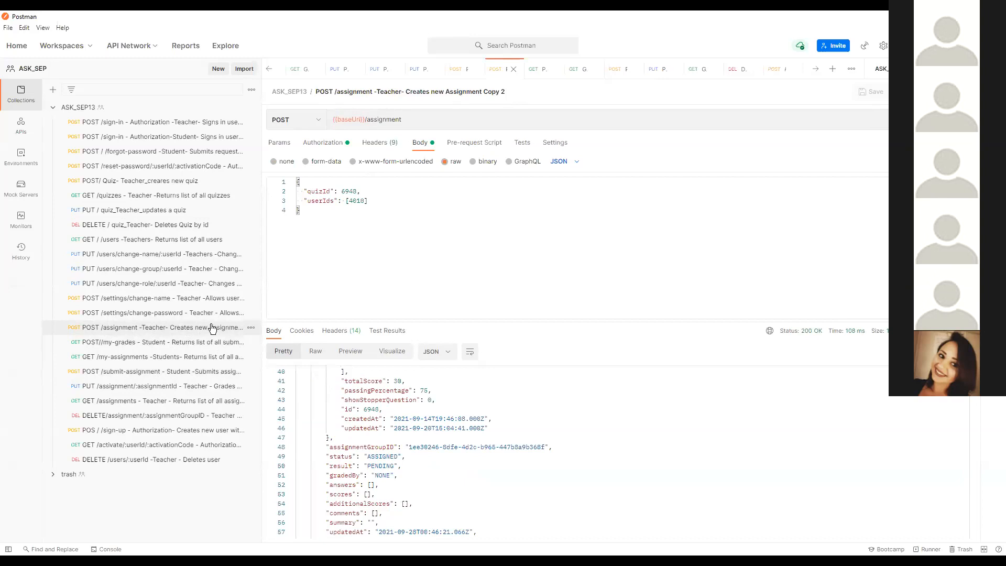
{"action": "left_click", "coordinate": [182, 342]}
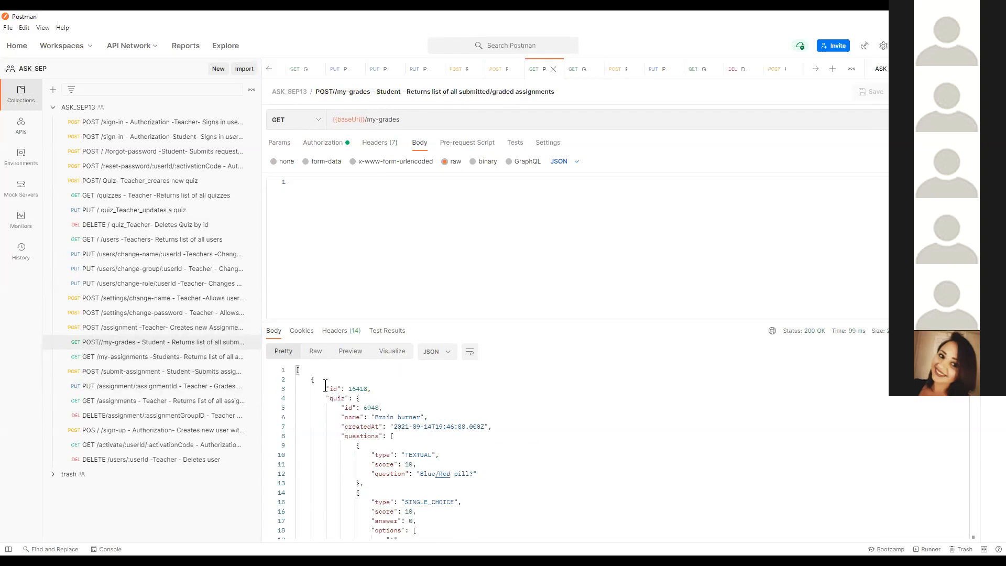
{"action": "left_click", "coordinate": [204, 363]}
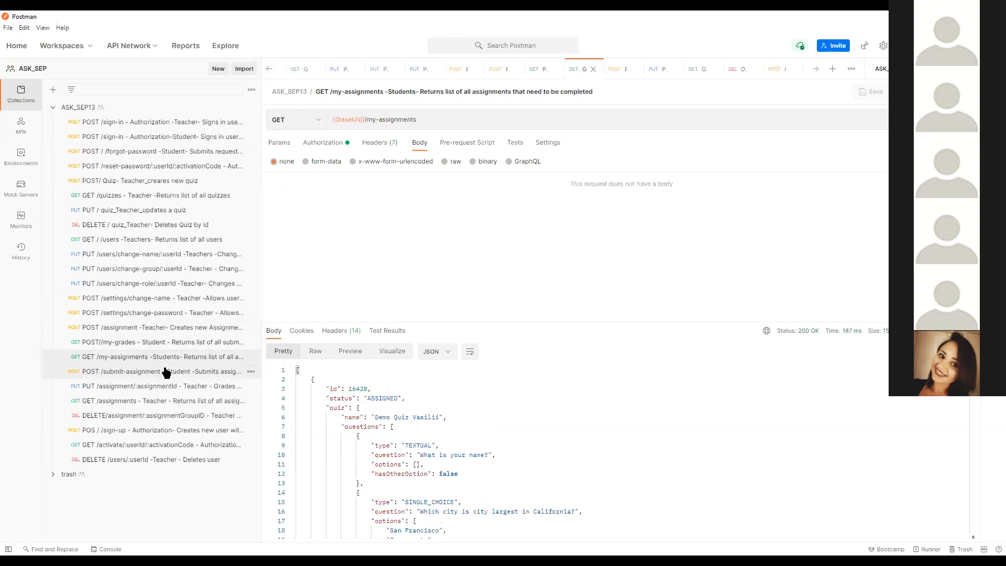
Step: Send the POST /submit-assignment request with assignmentId 16469 and examine the submitted and graded assignments in the my-grades response
{"action": "left_click", "coordinate": [133, 371]}
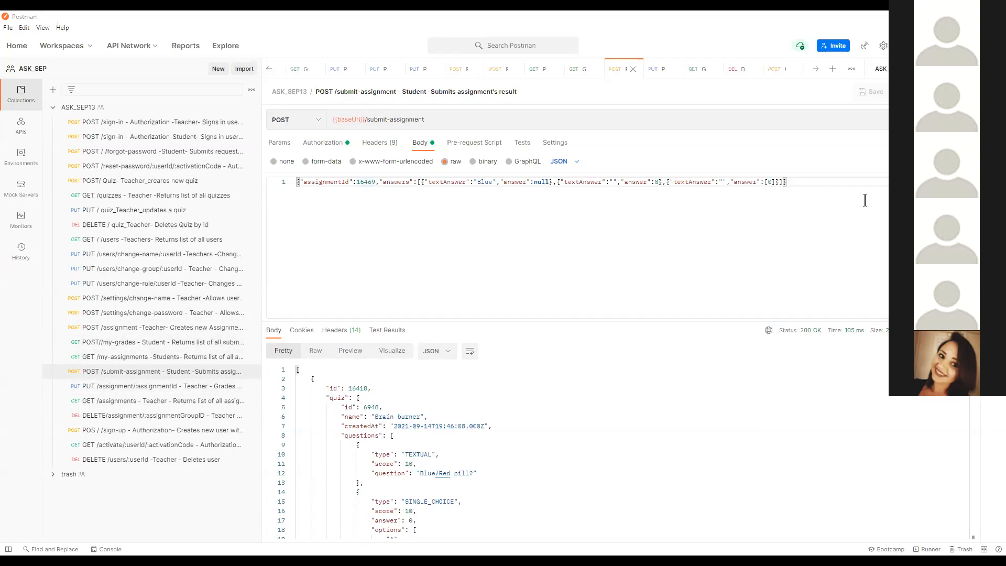
{"action": "left_click", "coordinate": [941, 120]}
{"action": "left_click", "coordinate": [189, 358]}
{"action": "left_click", "coordinate": [189, 344]}
{"action": "scroll", "coordinate": [408, 384], "scroll_direction": "down", "scroll_amount": 3}
{"action": "scroll", "coordinate": [409, 384], "scroll_direction": "down", "scroll_amount": 8}
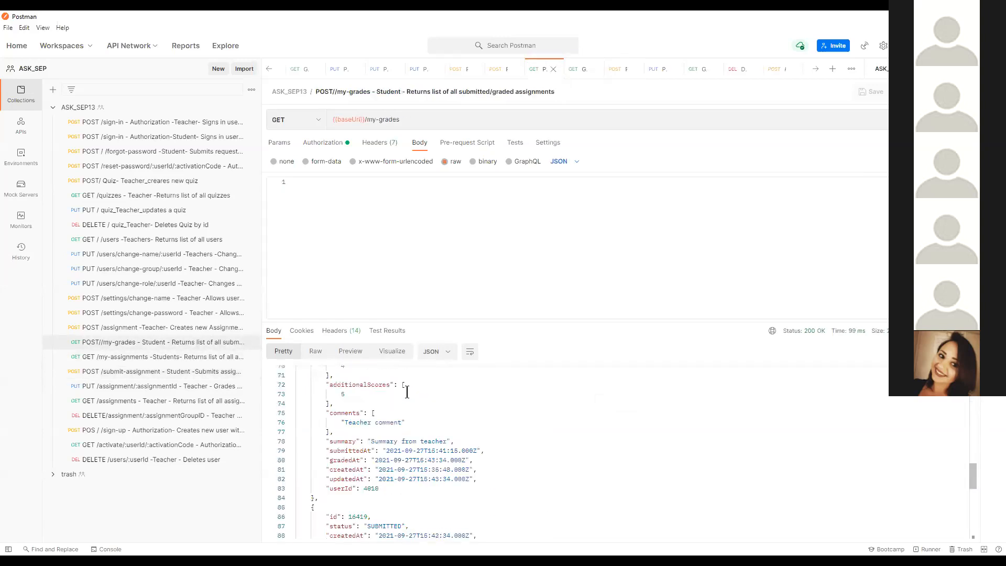
Step: Return to the POST /submit-assignment request and highlight its whole JSON body
{"action": "left_click", "coordinate": [205, 377]}
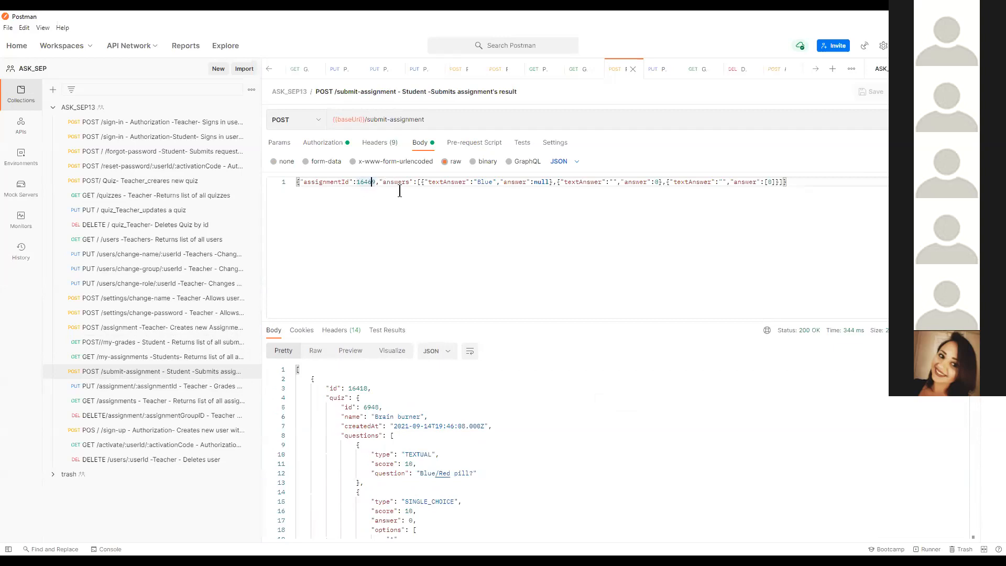
{"action": "left_click", "coordinate": [424, 183]}
{"action": "left_click", "coordinate": [799, 183]}
{"action": "left_click_drag", "start_coordinate": [799, 183], "coordinate": [296, 183]}
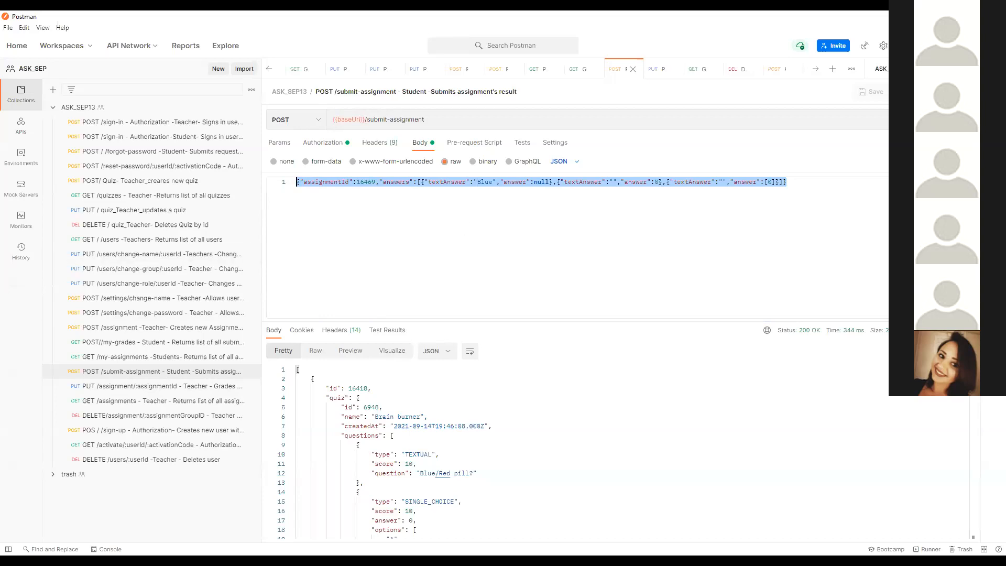
Step: Switch to the Assessment Control site in the browser, shrink the developer tools and view the student's assignments and grades
{"action": "key", "text": "alt+Tab"}
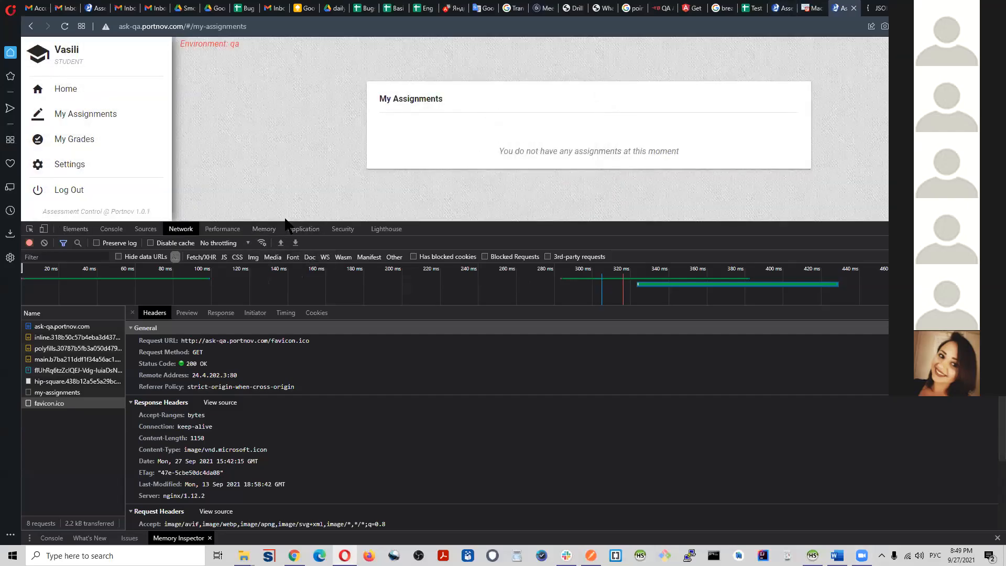
{"action": "left_click", "coordinate": [304, 228]}
{"action": "left_click_drag", "start_coordinate": [305, 221], "coordinate": [321, 484]}
{"action": "left_click", "coordinate": [103, 118]}
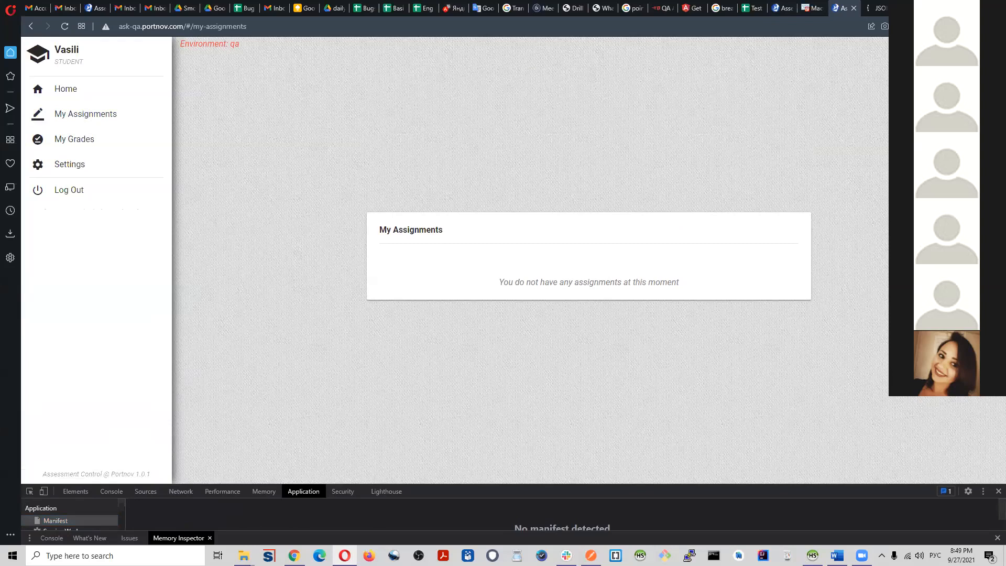
{"action": "left_click", "coordinate": [81, 142]}
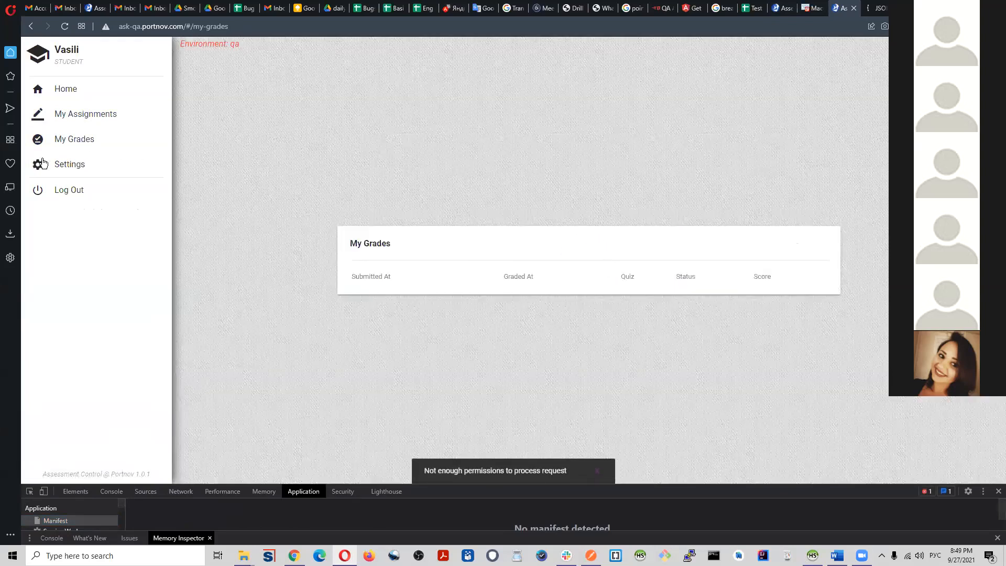
Step: Log out of the student account and sign in again with the student's e-mail and account password
{"action": "left_click", "coordinate": [66, 196]}
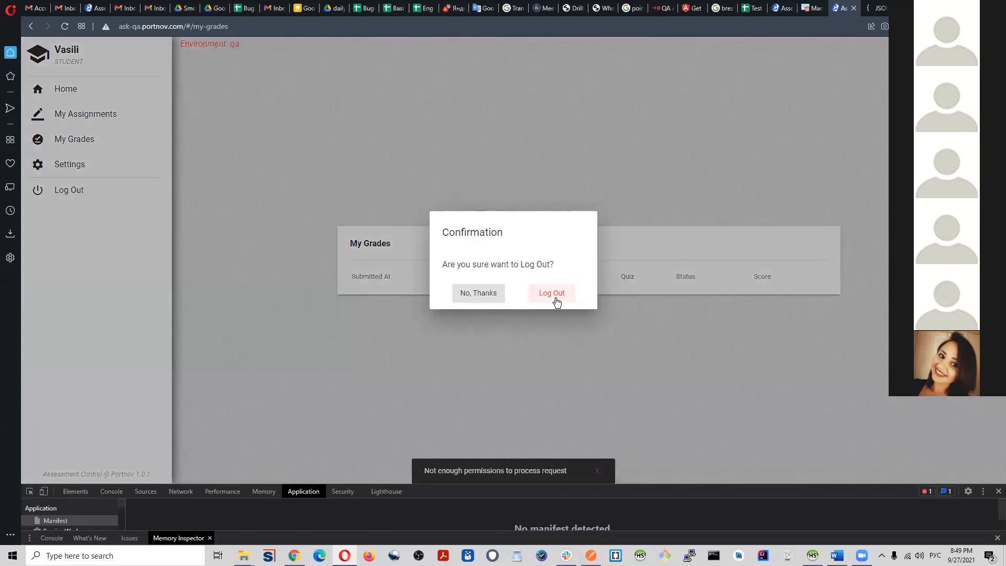
{"action": "left_click", "coordinate": [553, 296]}
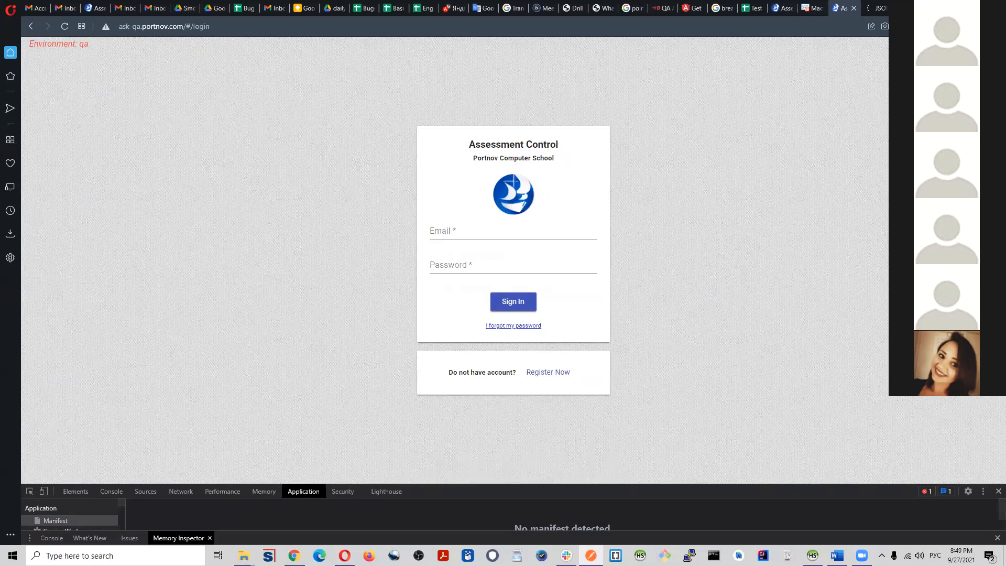
{"action": "left_click", "coordinate": [504, 233]}
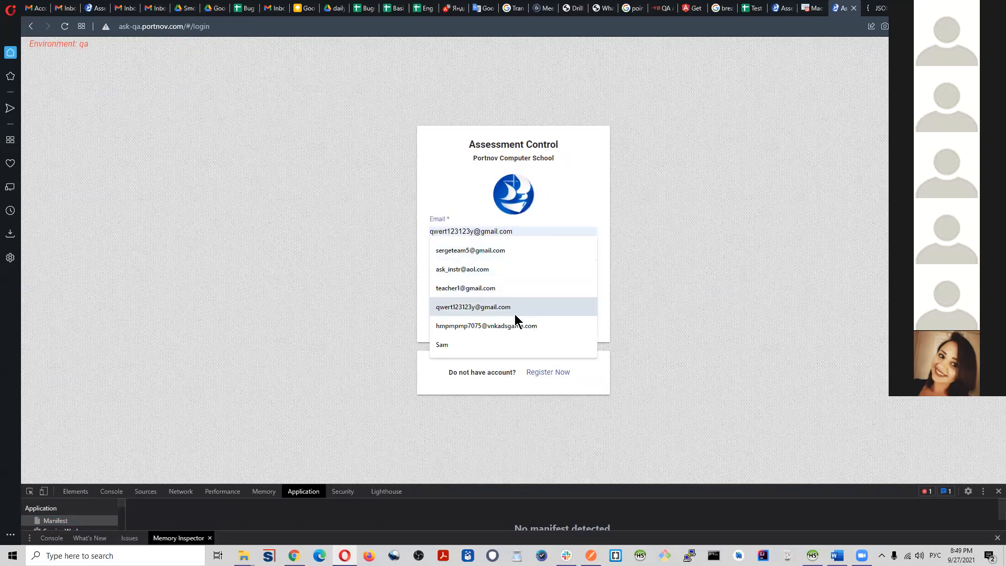
{"action": "left_click", "coordinate": [591, 556]}
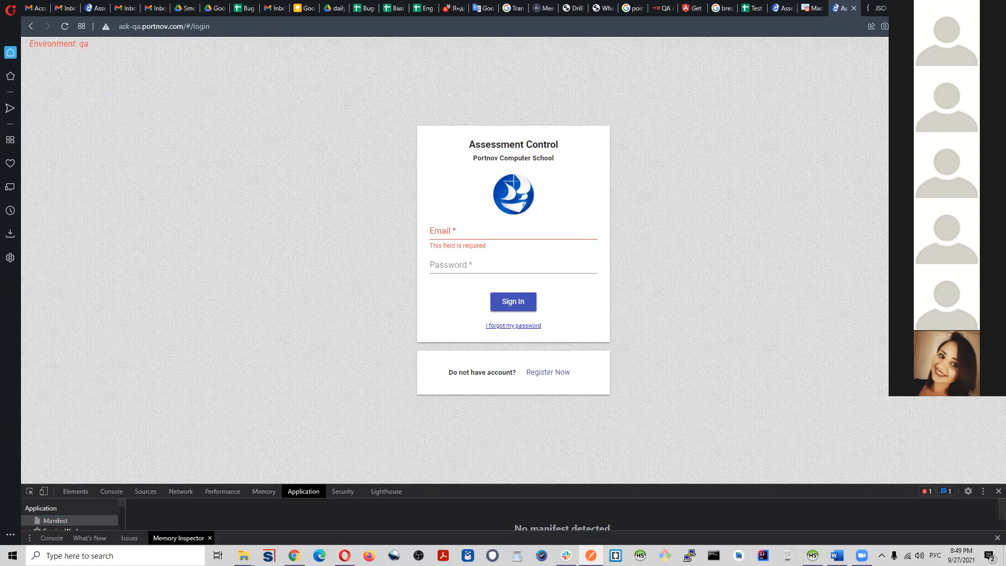
{"action": "left_click", "coordinate": [445, 230]}
{"action": "key", "text": "ctrl+v"}
{"action": "left_click", "coordinate": [521, 266]}
{"action": "type", "text": "•••"}
{"action": "key", "text": "Return"}
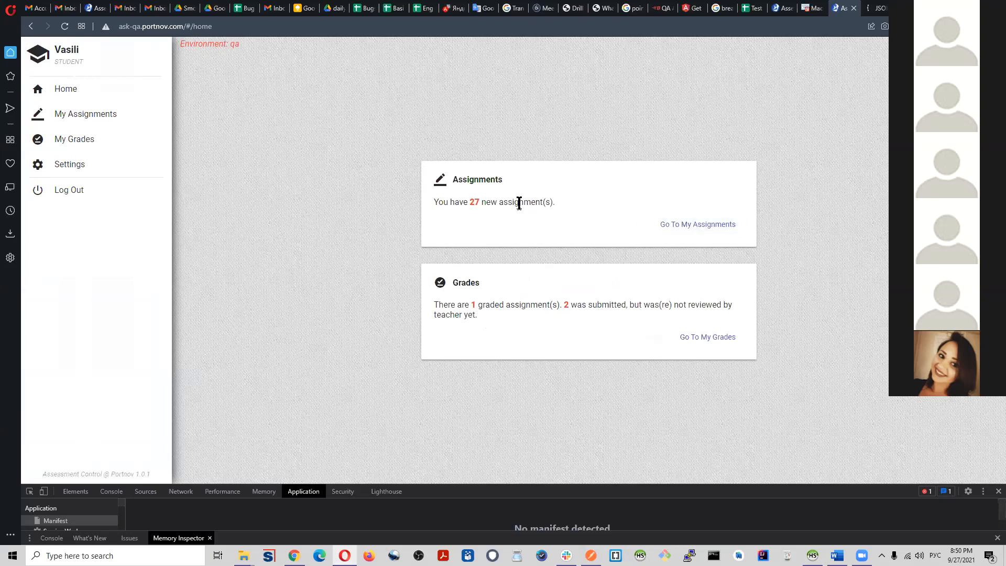
Step: Go to the student's assignments, enlarge the developer tools and open the assessment assigned at 09/27/21 12:24
{"action": "left_click", "coordinate": [684, 225]}
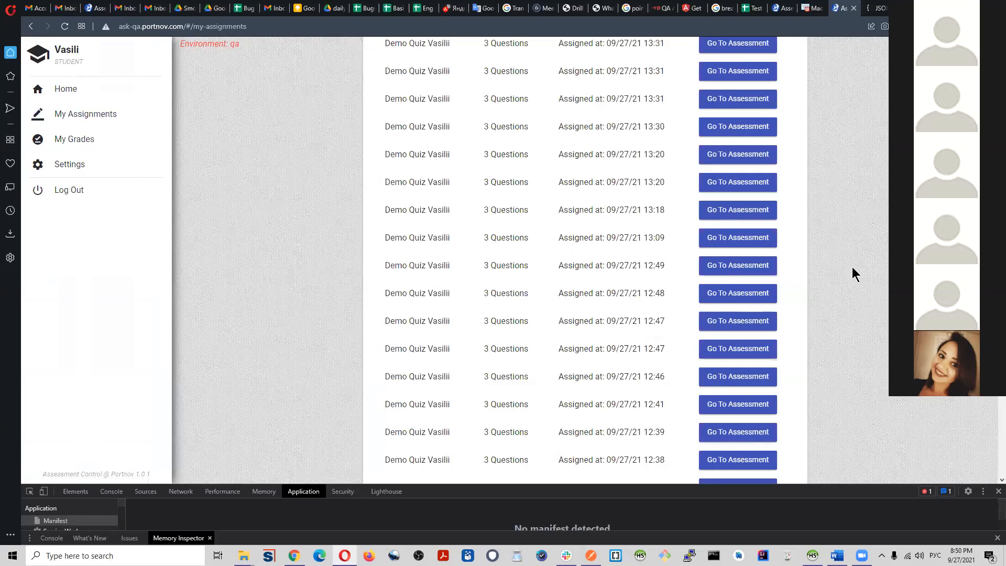
{"action": "scroll", "coordinate": [830, 347], "scroll_direction": "down", "scroll_amount": 3}
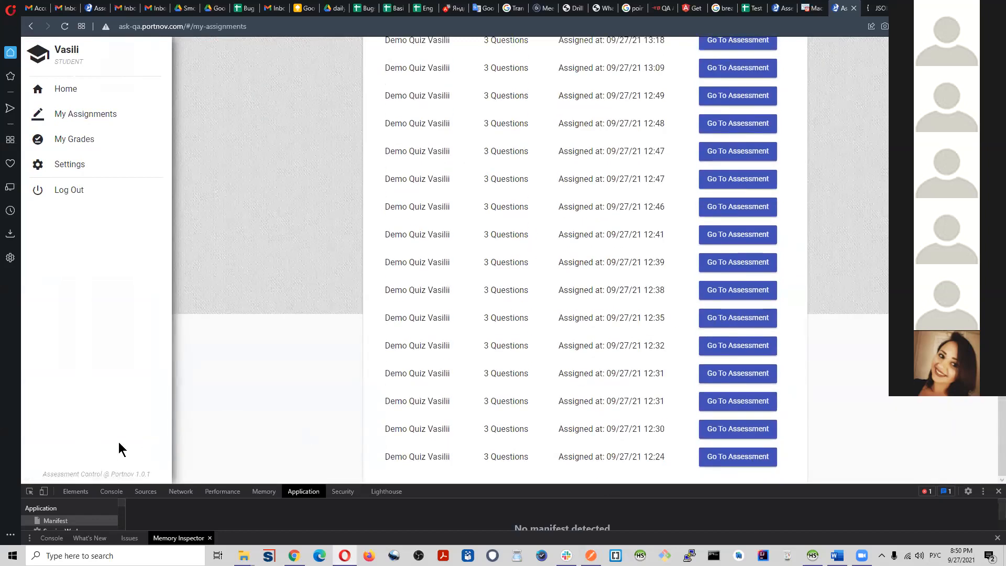
{"action": "left_click_drag", "start_coordinate": [202, 482], "coordinate": [206, 267]}
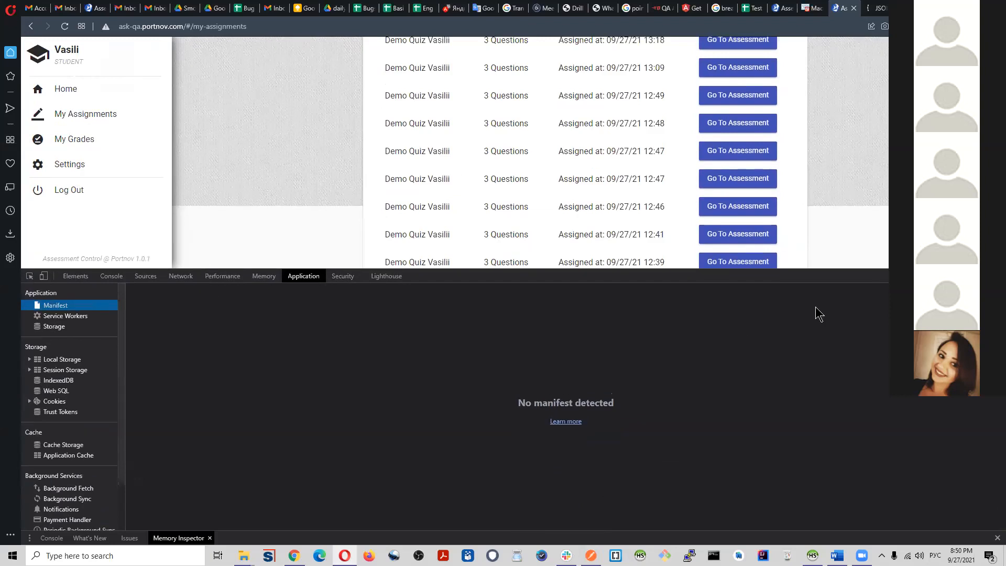
{"action": "scroll", "coordinate": [798, 221], "scroll_direction": "up", "scroll_amount": 5}
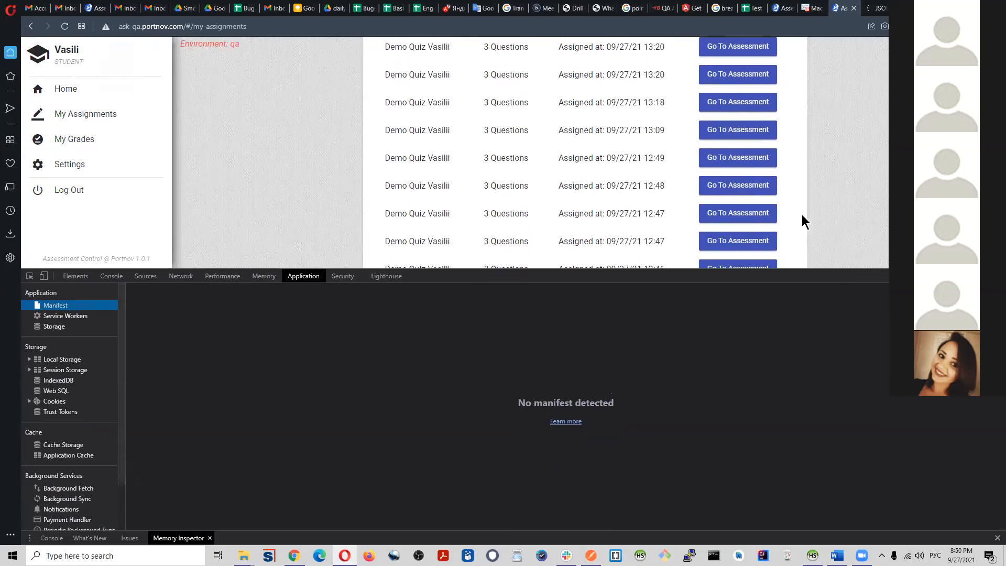
{"action": "scroll", "coordinate": [797, 202], "scroll_direction": "down", "scroll_amount": 3}
{"action": "left_click", "coordinate": [739, 242]}
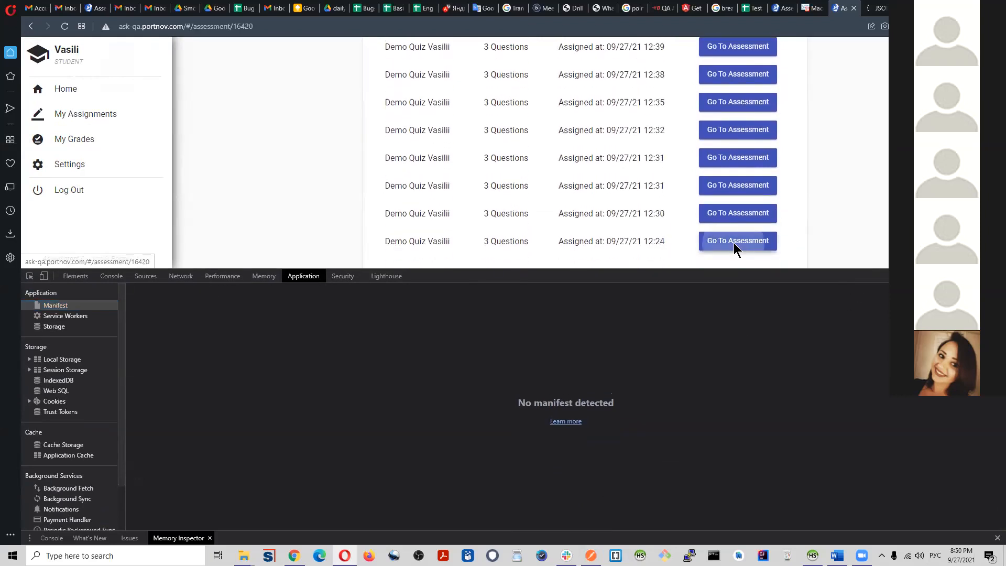
Step: Inspect the first my-assignments network request and view its request headers as raw source
{"action": "left_click", "coordinate": [178, 277]}
{"action": "scroll", "coordinate": [94, 408], "scroll_direction": "up", "scroll_amount": 1}
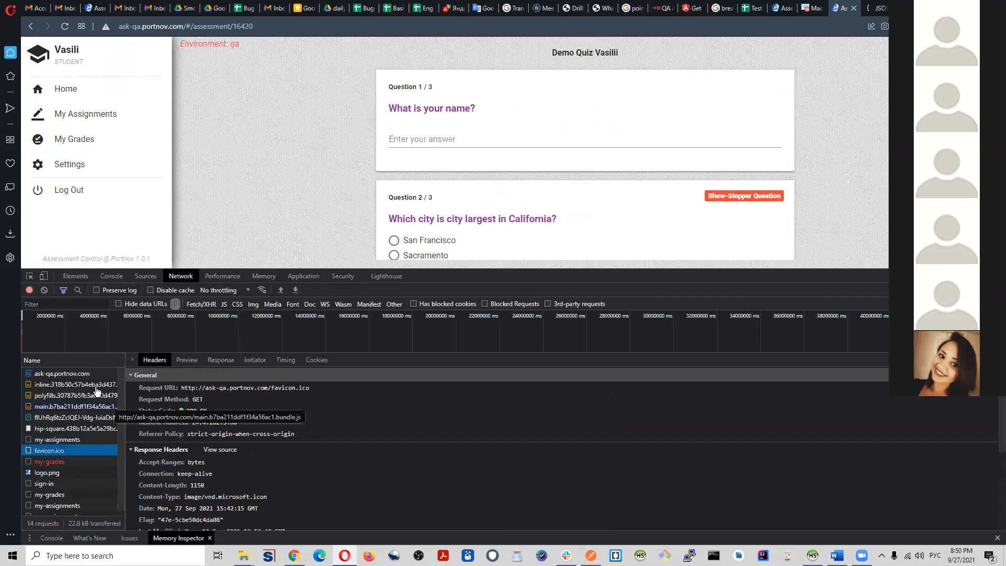
{"action": "scroll", "coordinate": [76, 445], "scroll_direction": "down", "scroll_amount": 1}
{"action": "left_click", "coordinate": [79, 435]}
{"action": "scroll", "coordinate": [343, 482], "scroll_direction": "down", "scroll_amount": 5}
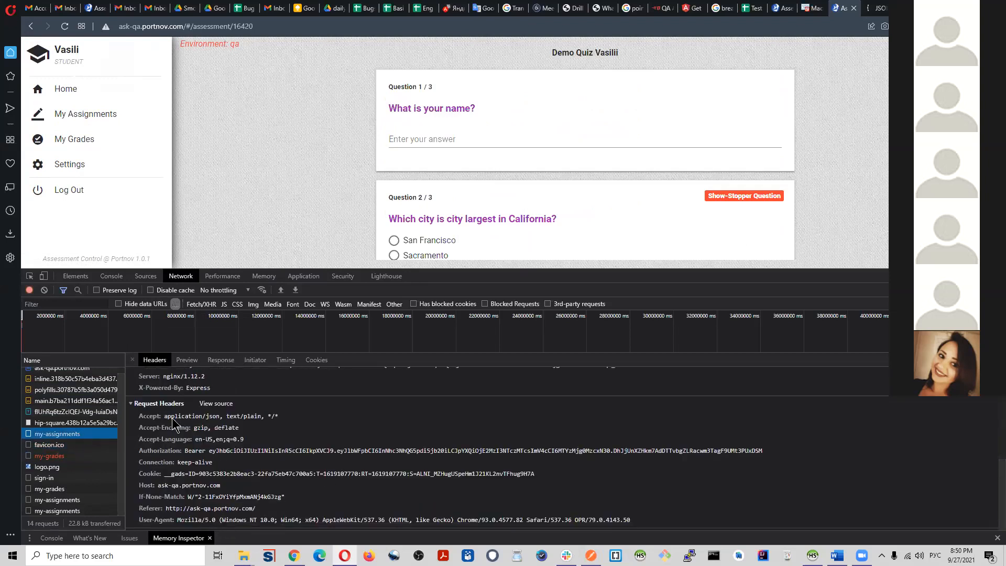
{"action": "left_click", "coordinate": [216, 404]}
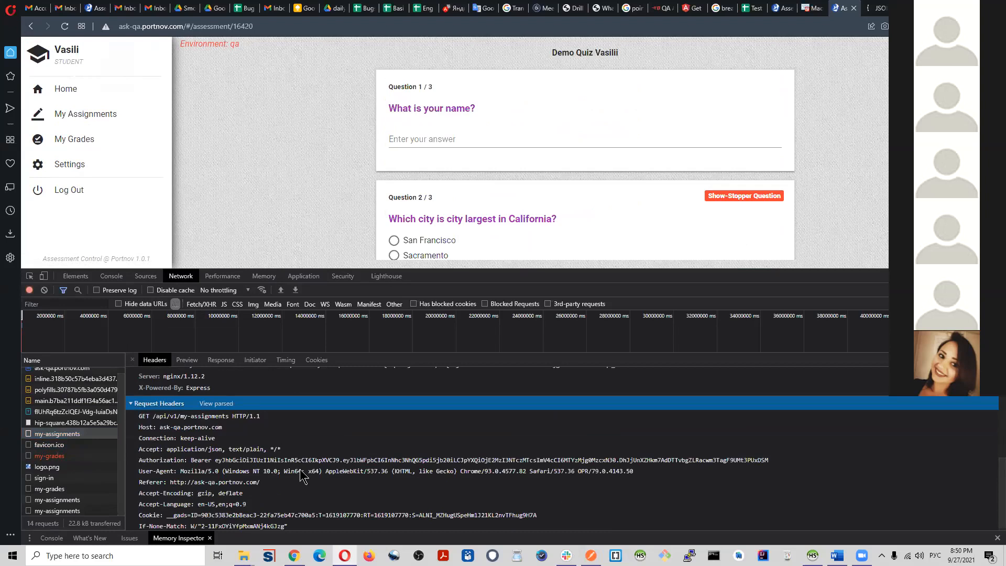
{"action": "scroll", "coordinate": [301, 476], "scroll_direction": "down", "scroll_amount": 1}
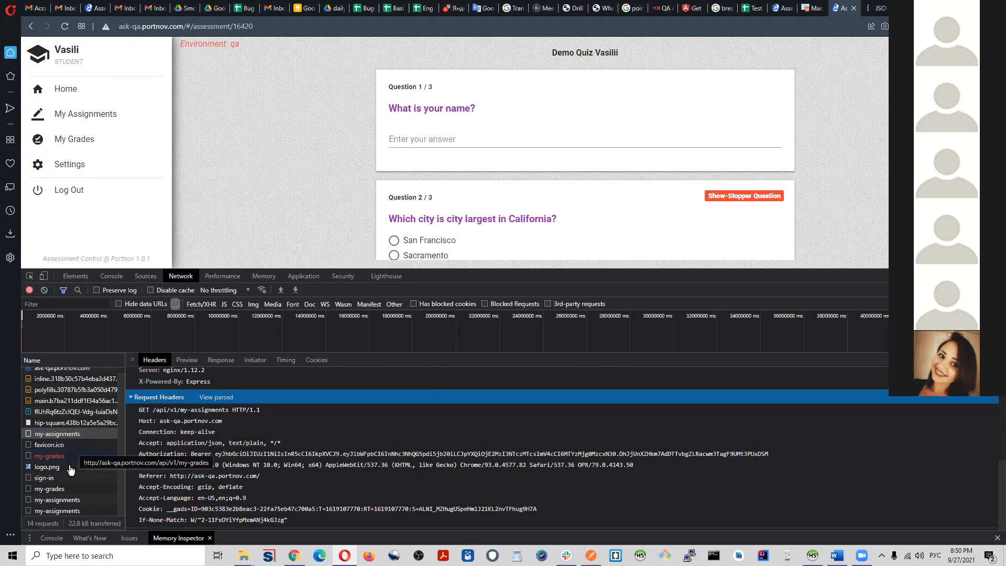
Step: Check the request headers of the my-assignments call made after the new sign-in and display its response
{"action": "left_click", "coordinate": [79, 500]}
{"action": "scroll", "coordinate": [215, 508], "scroll_direction": "down", "scroll_amount": 5}
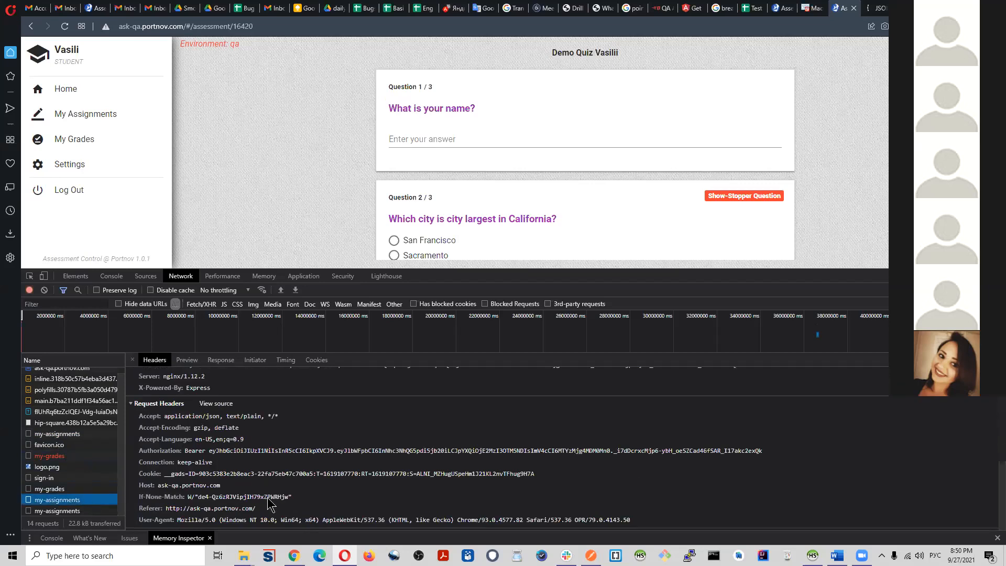
{"action": "left_click", "coordinate": [220, 360]}
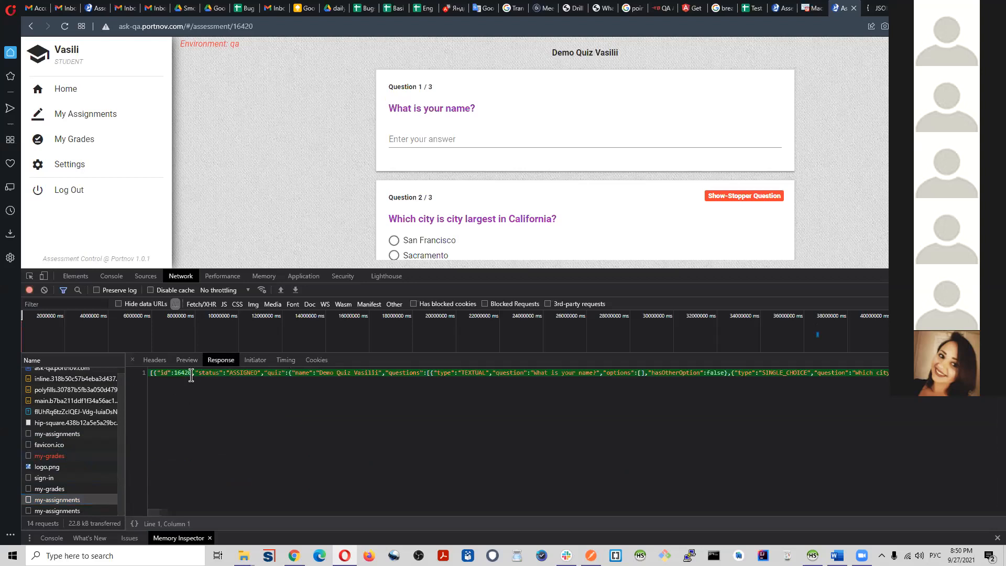
Step: Examine the assignment data in the response bodies of the last two my-assignments network requests
{"action": "left_click", "coordinate": [157, 375]}
{"action": "left_click_drag", "start_coordinate": [153, 375], "coordinate": [289, 362]}
{"action": "left_click", "coordinate": [68, 511]}
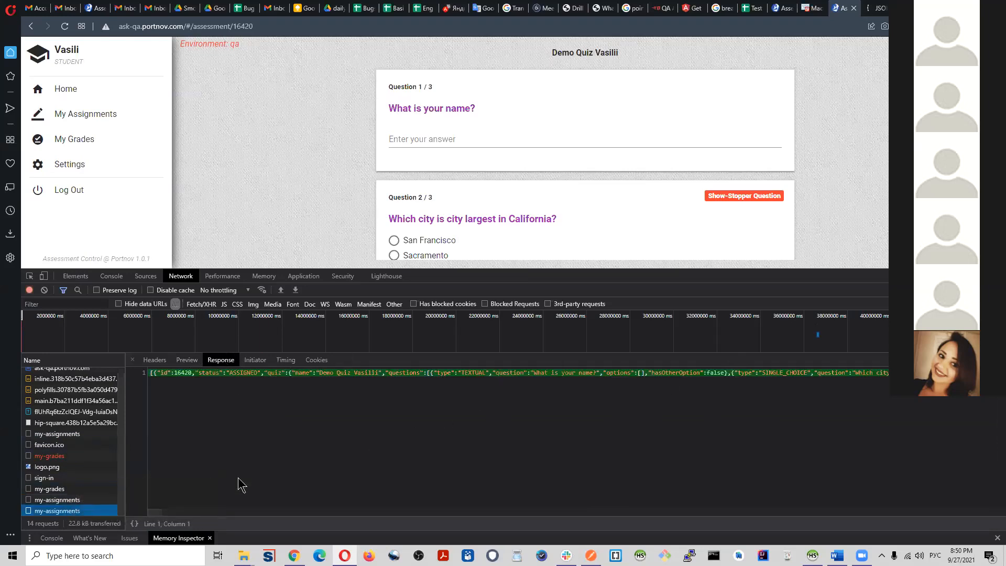
{"action": "left_click", "coordinate": [229, 388]}
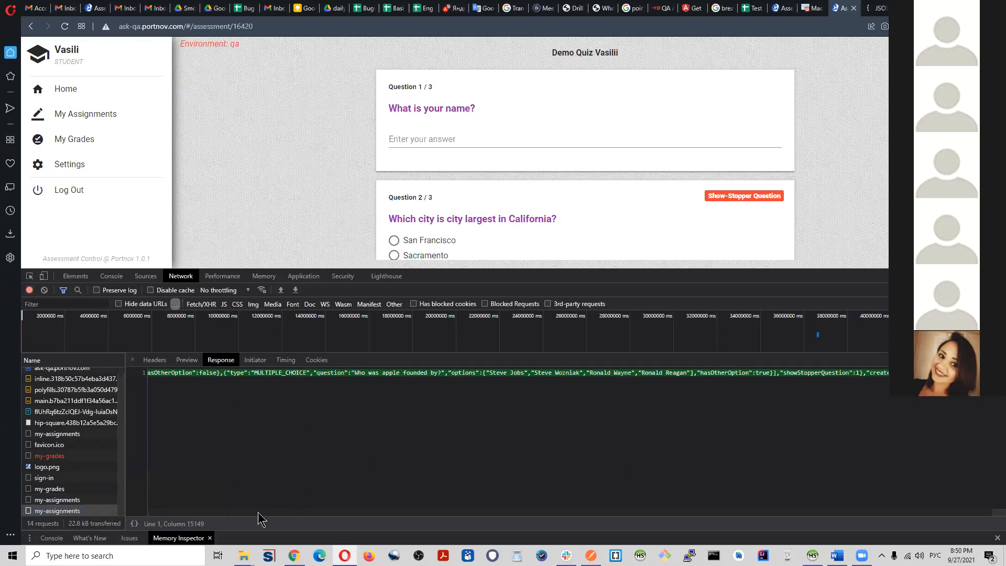
{"action": "left_click", "coordinate": [195, 372]}
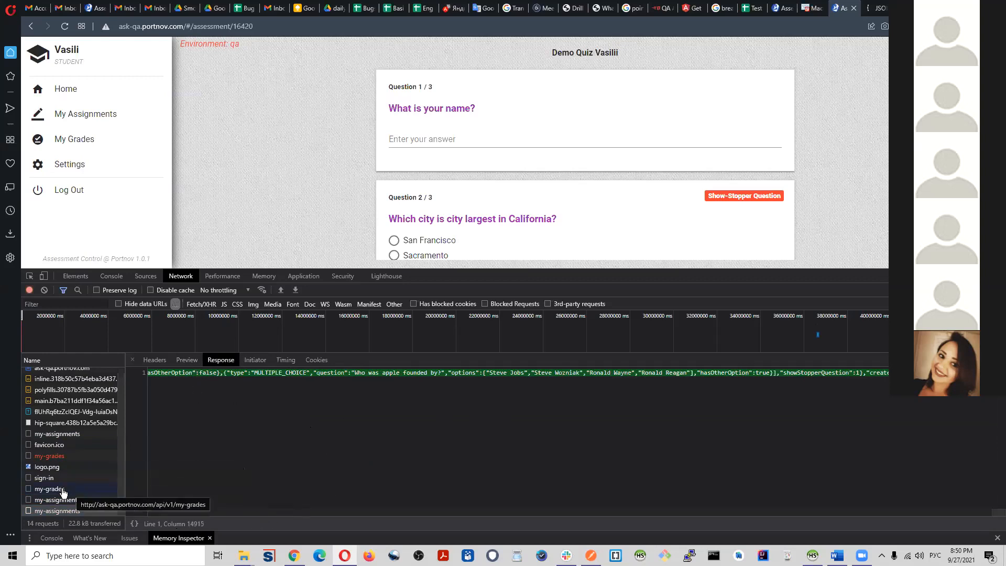
Step: Check the responses of the earlier network requests, including the failed my-grades call, the ask-qa.portnov.com document and the first my-assignments call
{"action": "left_click", "coordinate": [65, 455]}
{"action": "left_click", "coordinate": [66, 444]}
{"action": "left_click", "coordinate": [70, 434]}
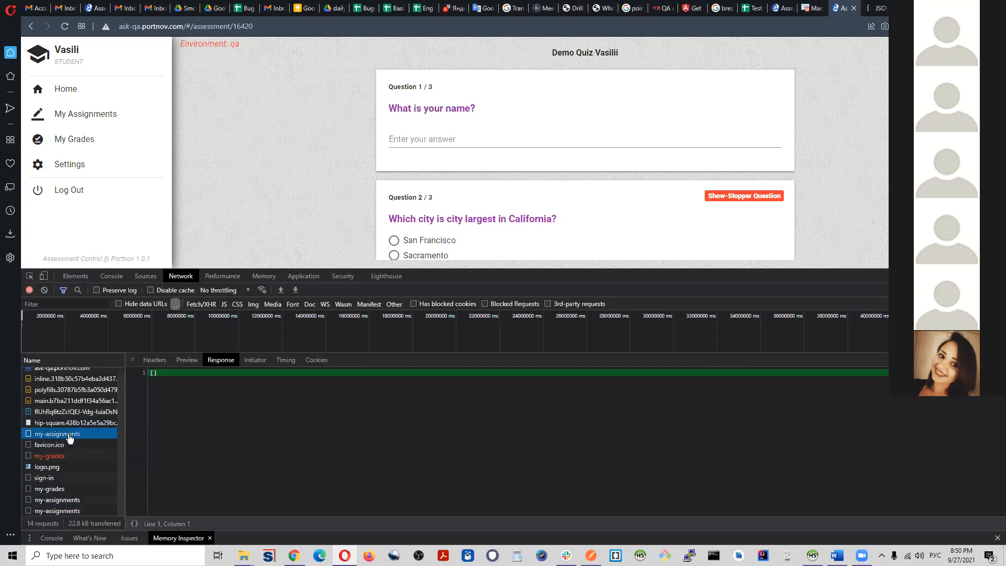
{"action": "scroll", "coordinate": [124, 420], "scroll_direction": "up", "scroll_amount": 1}
{"action": "left_click", "coordinate": [76, 374]}
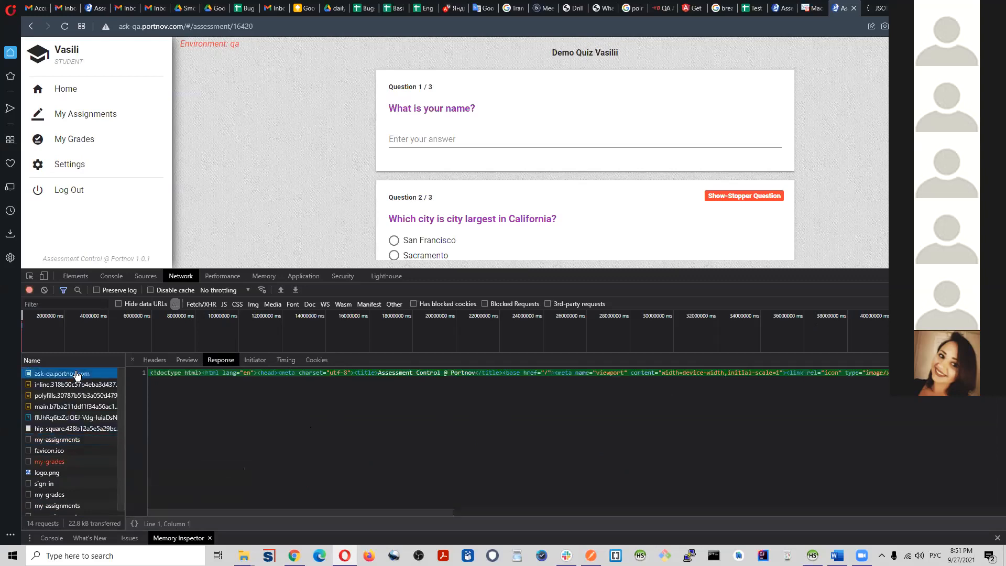
{"action": "left_click", "coordinate": [71, 440]}
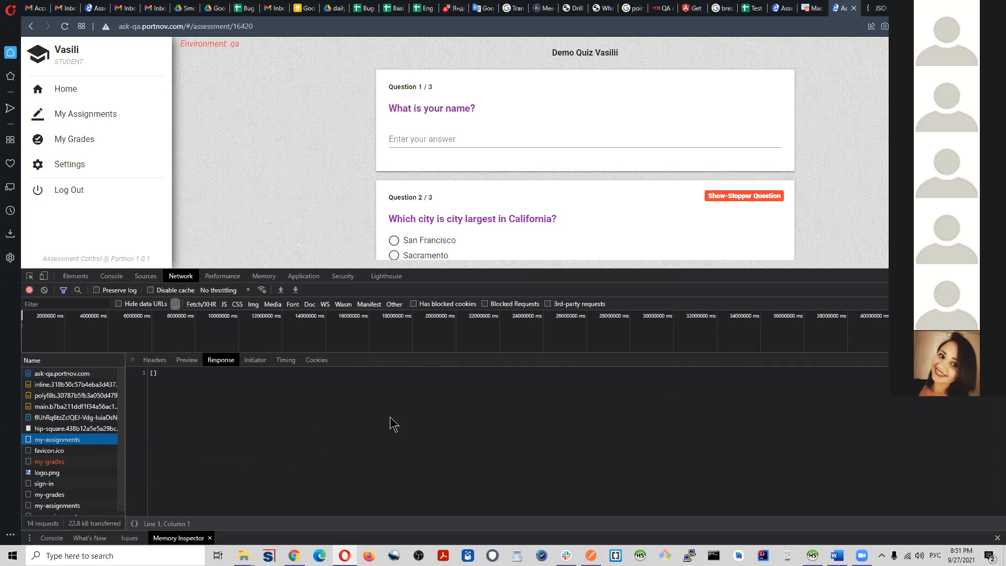
Step: Return to the last my-assignments request and review its response and headers
{"action": "scroll", "coordinate": [95, 449], "scroll_direction": "down", "scroll_amount": 1}
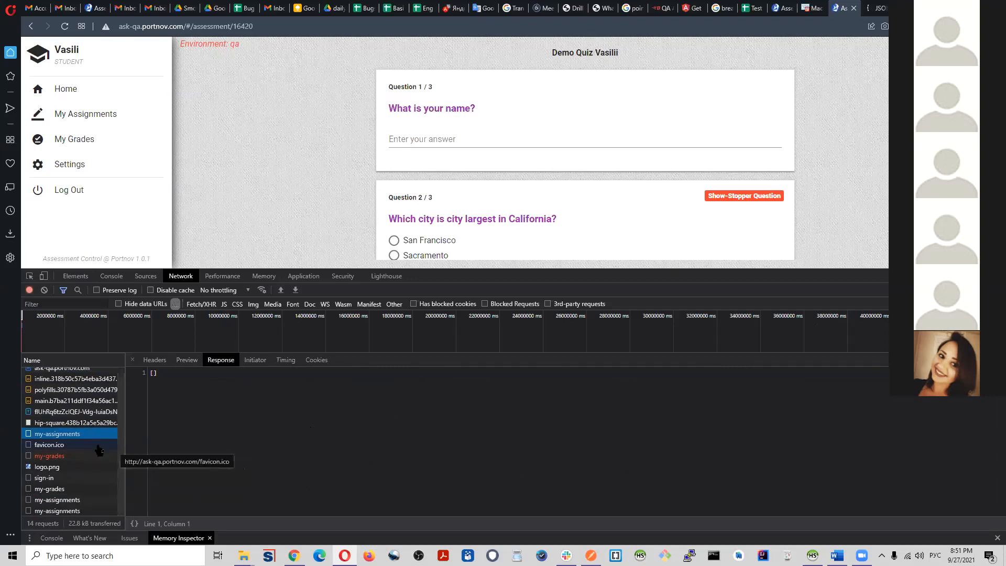
{"action": "left_click", "coordinate": [74, 510]}
{"action": "left_click", "coordinate": [200, 373]}
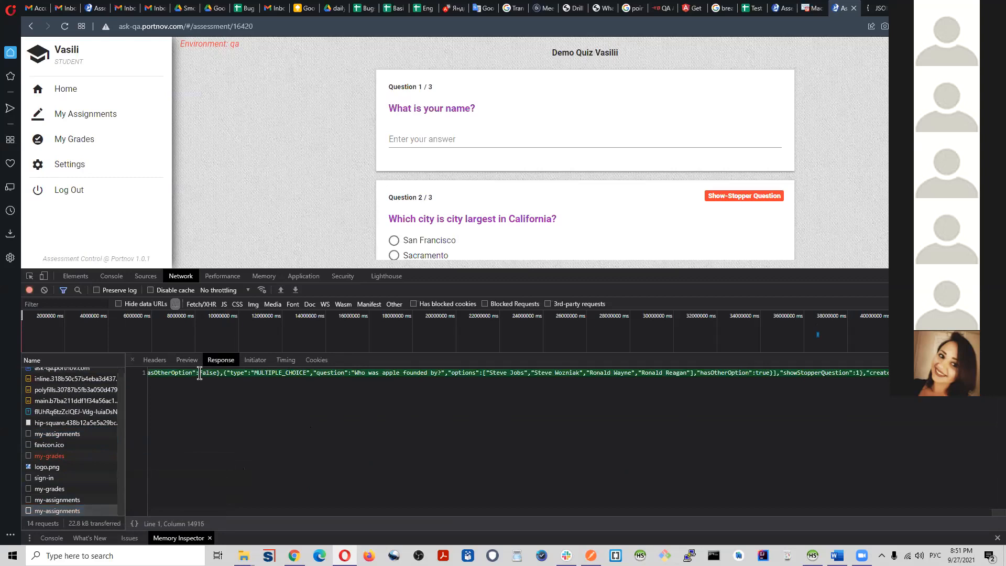
{"action": "left_click", "coordinate": [154, 360]}
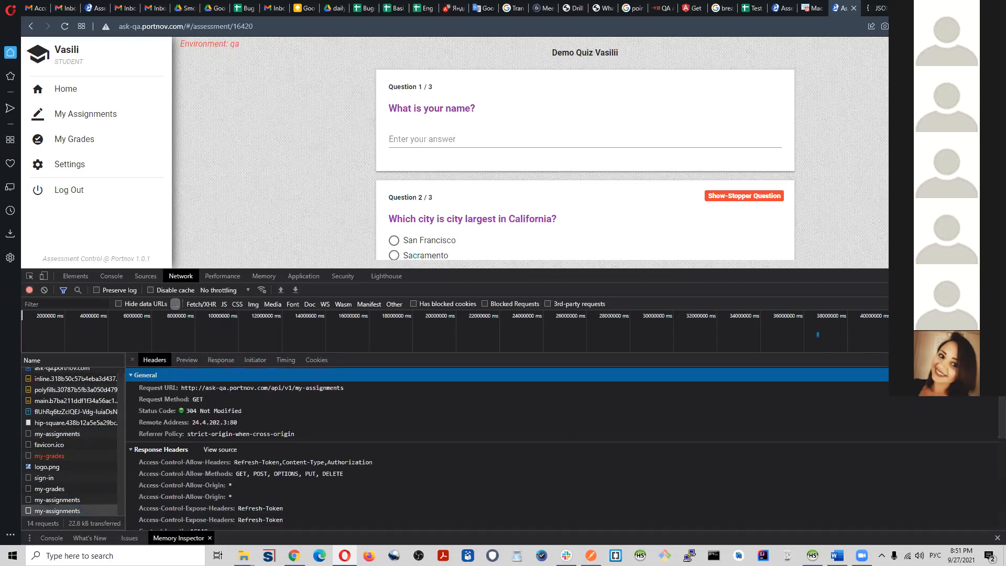
{"action": "scroll", "coordinate": [371, 459], "scroll_direction": "down", "scroll_amount": 5}
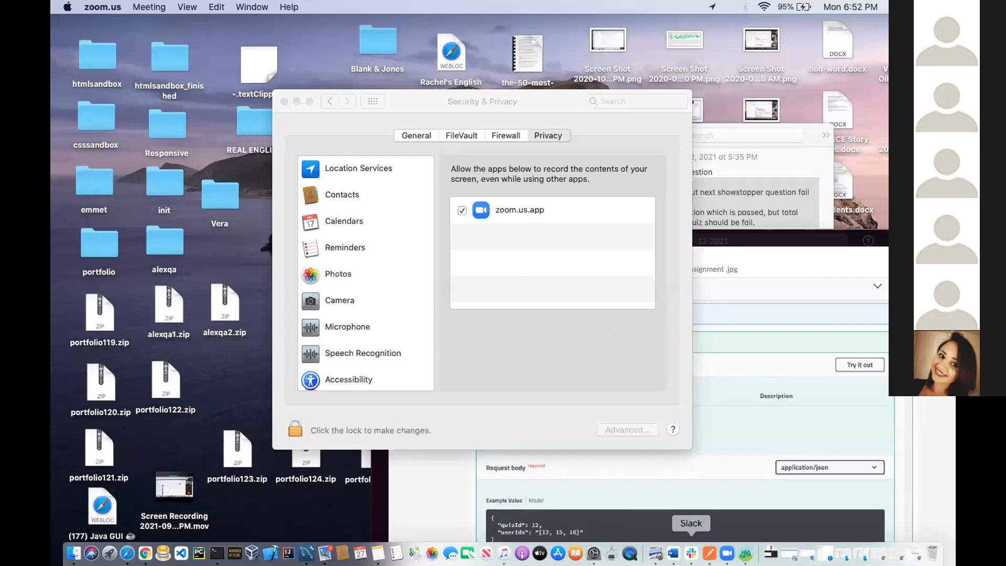
Step: Switch to Postman and send the script request that sets a new token into the variable tokenTeacher
{"action": "left_click", "coordinate": [710, 553]}
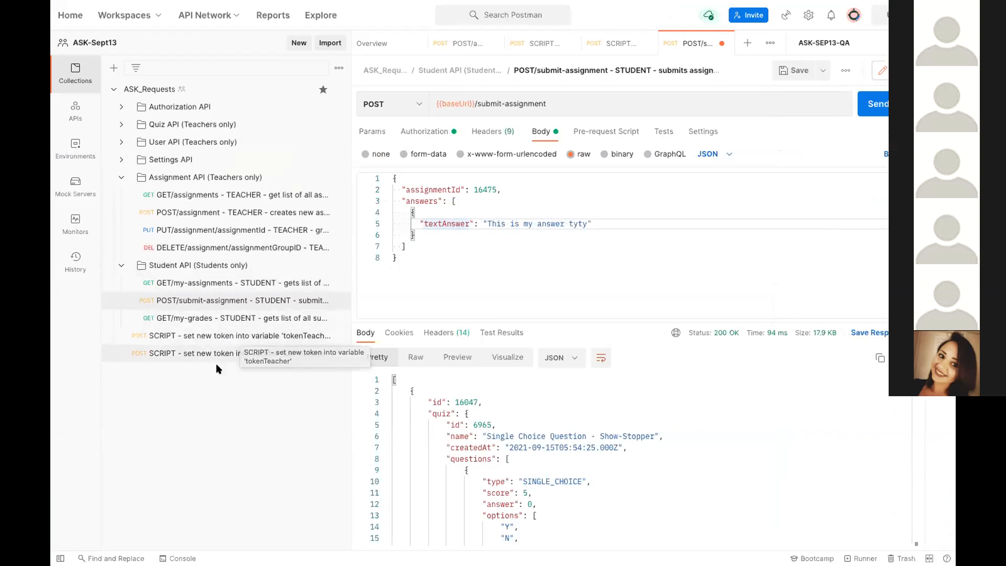
{"action": "left_click", "coordinate": [229, 338]}
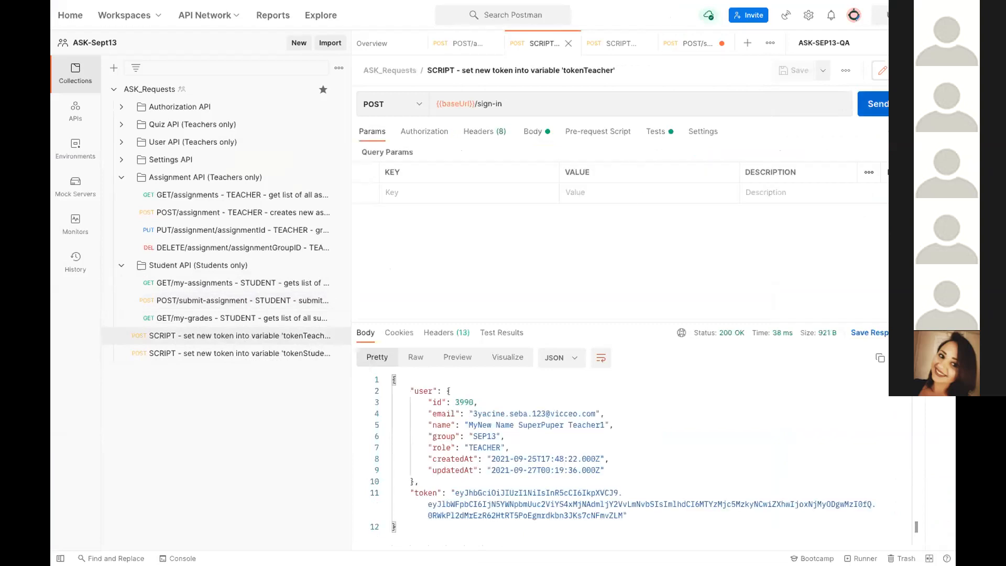
{"action": "left_click", "coordinate": [874, 106]}
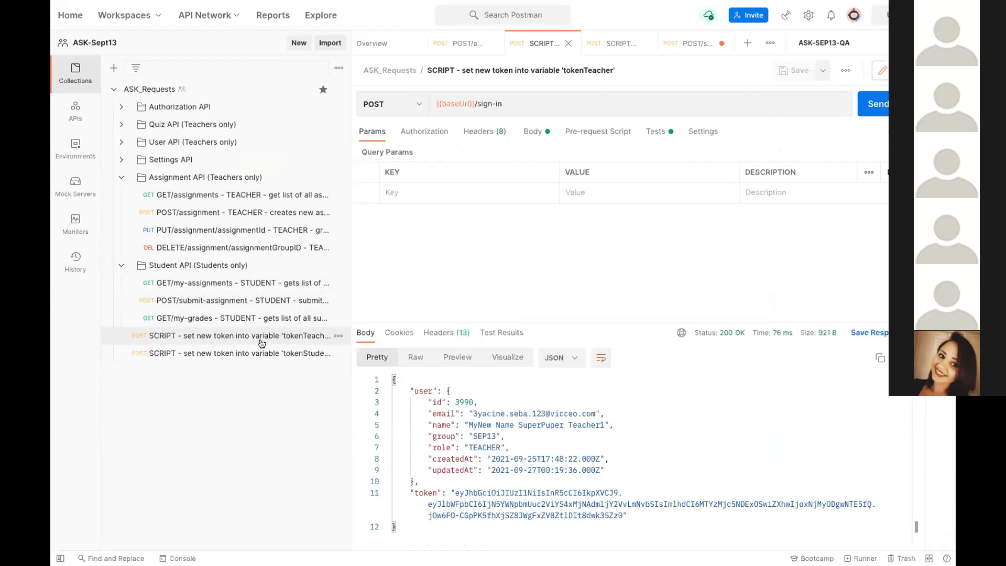
Step: Send the teacher's POST/assignment request and select the new assignment's id value in the response
{"action": "left_click", "coordinate": [249, 214]}
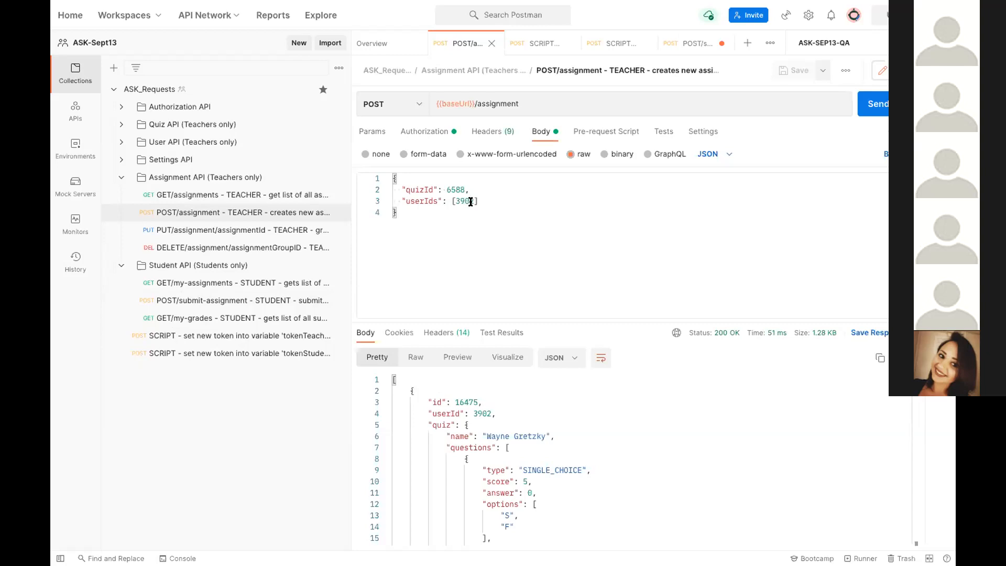
{"action": "left_click", "coordinate": [874, 107]}
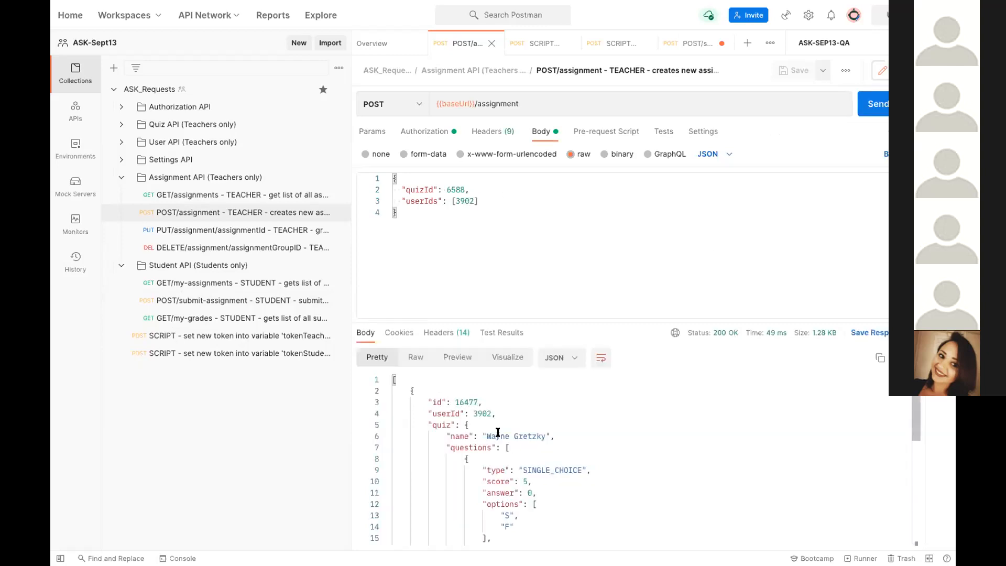
{"action": "left_click_drag", "start_coordinate": [478, 402], "coordinate": [455, 411]}
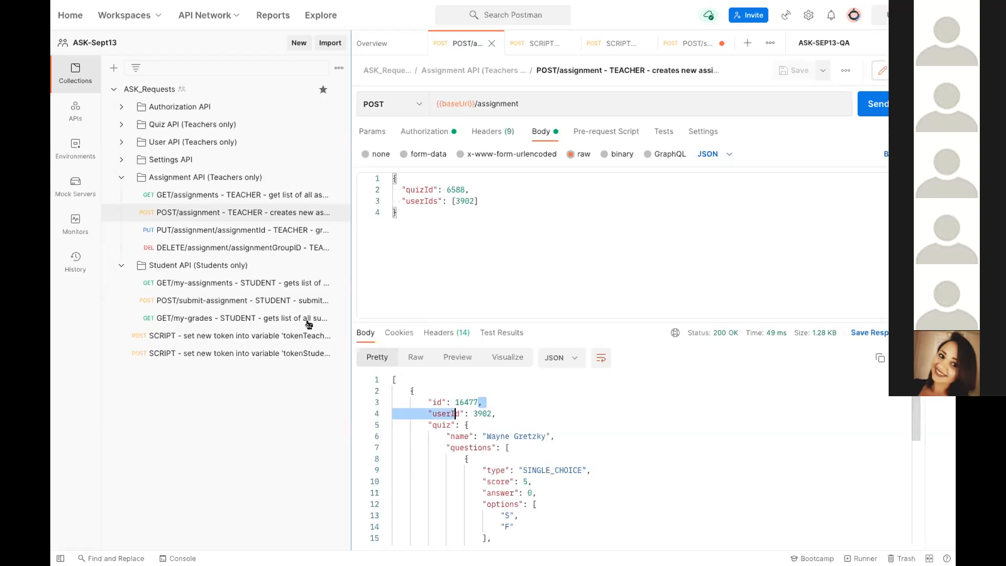
{"action": "left_click", "coordinate": [467, 402]}
{"action": "left_click_drag", "start_coordinate": [477, 402], "coordinate": [456, 402]}
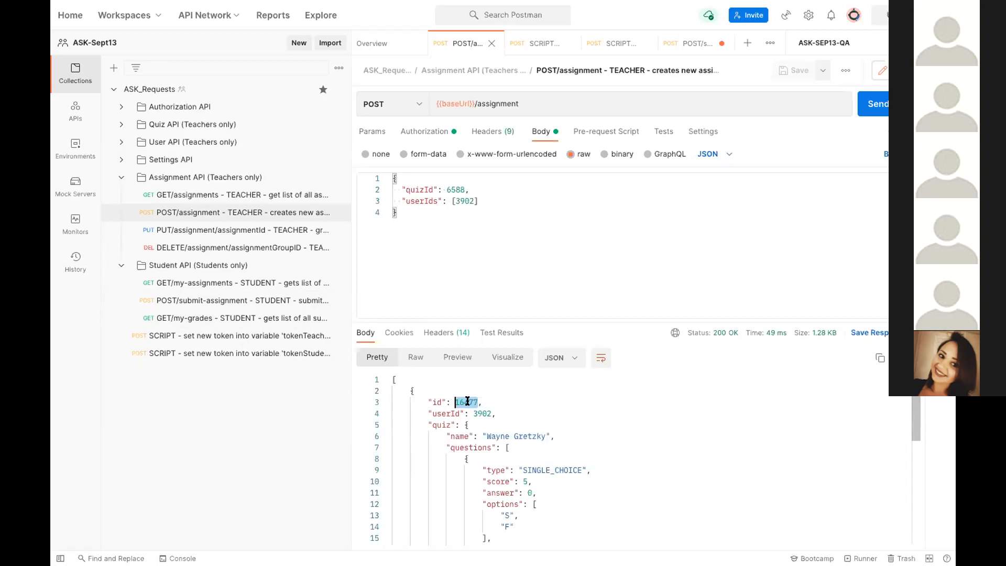
Step: Set assignmentId to 16477 in the body of the student's POST/submit-assignment request and send it
{"action": "left_click", "coordinate": [265, 300]}
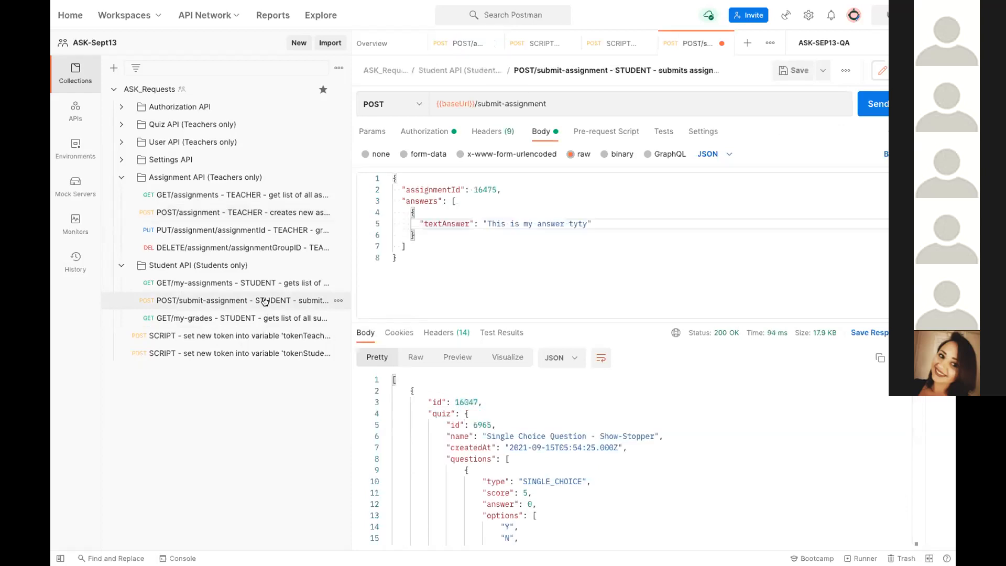
{"action": "left_click", "coordinate": [487, 186]}
{"action": "left_click_drag", "start_coordinate": [488, 187], "coordinate": [475, 189]}
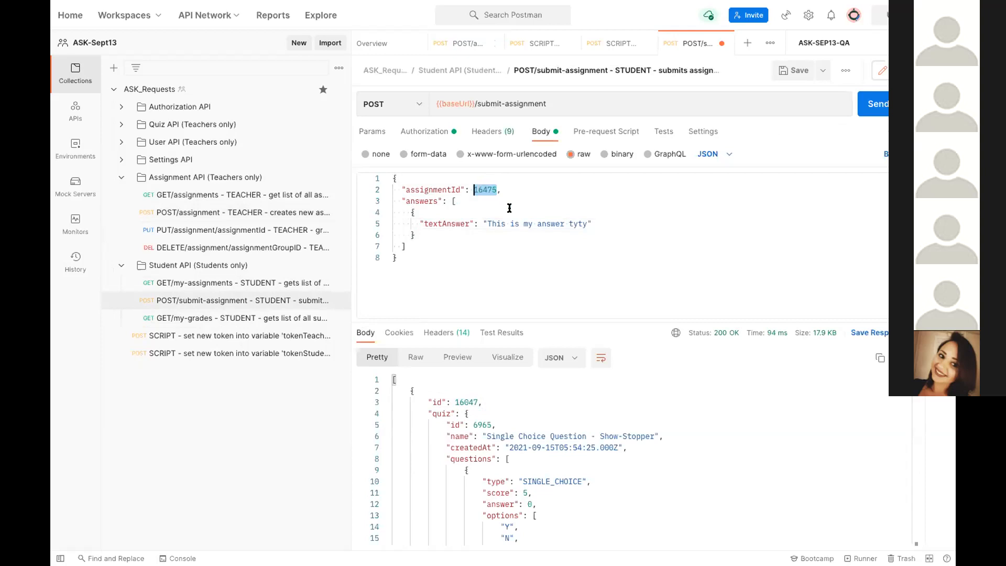
{"action": "type", "text": "16477"}
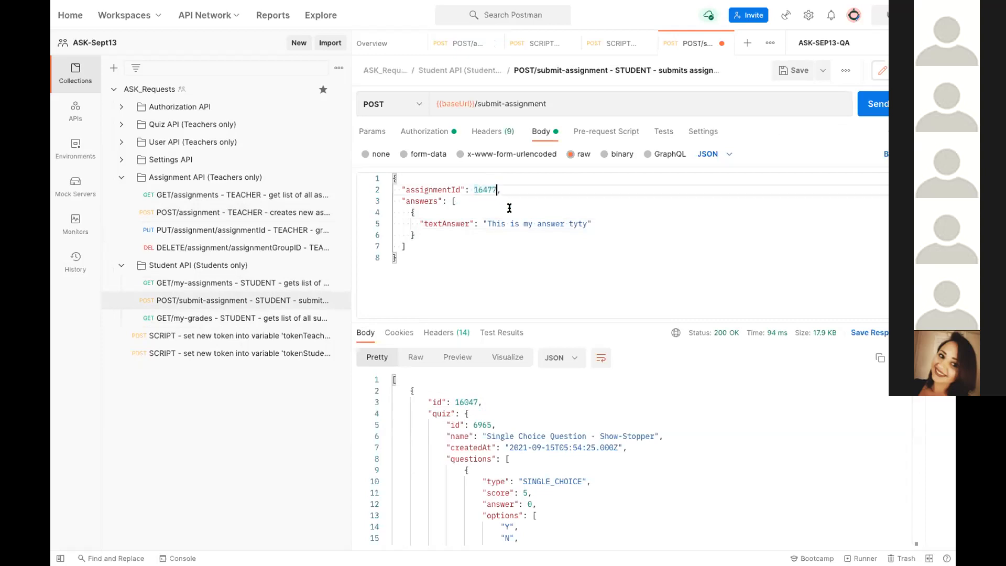
{"action": "left_click", "coordinate": [879, 103]}
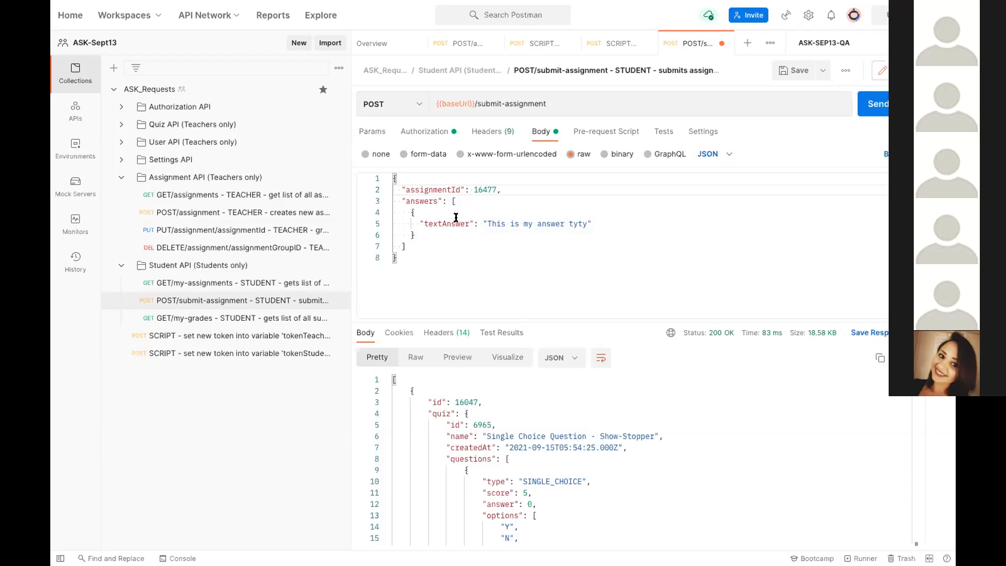
Step: Switch to the browser, open the first assessment assigned at 09/27/21 13:31 and answer it with "a", Sacramento and Steve Wozniak
{"action": "mouse_move", "coordinate": [450, 553]}
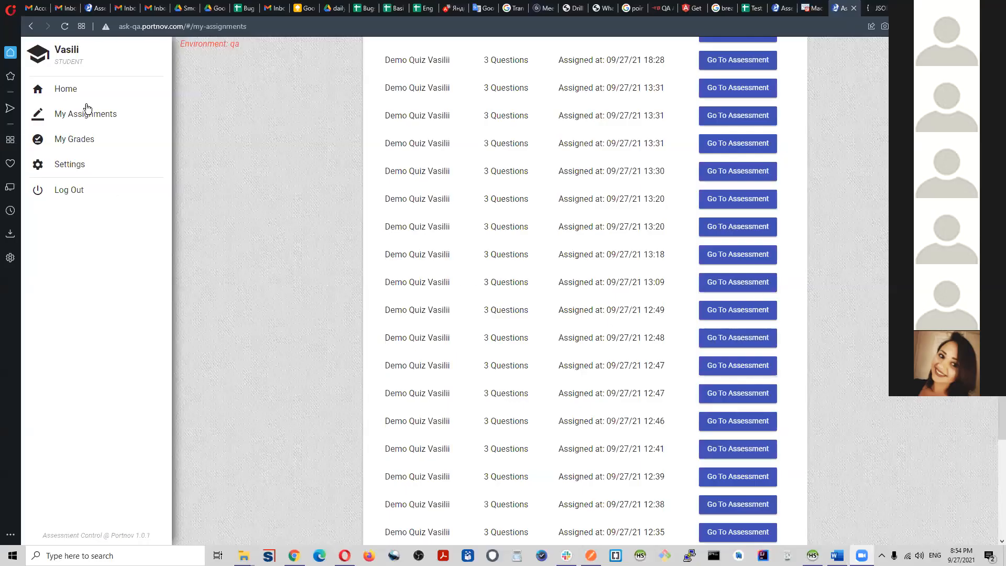
{"action": "left_click", "coordinate": [726, 88]}
{"action": "left_click", "coordinate": [416, 147]}
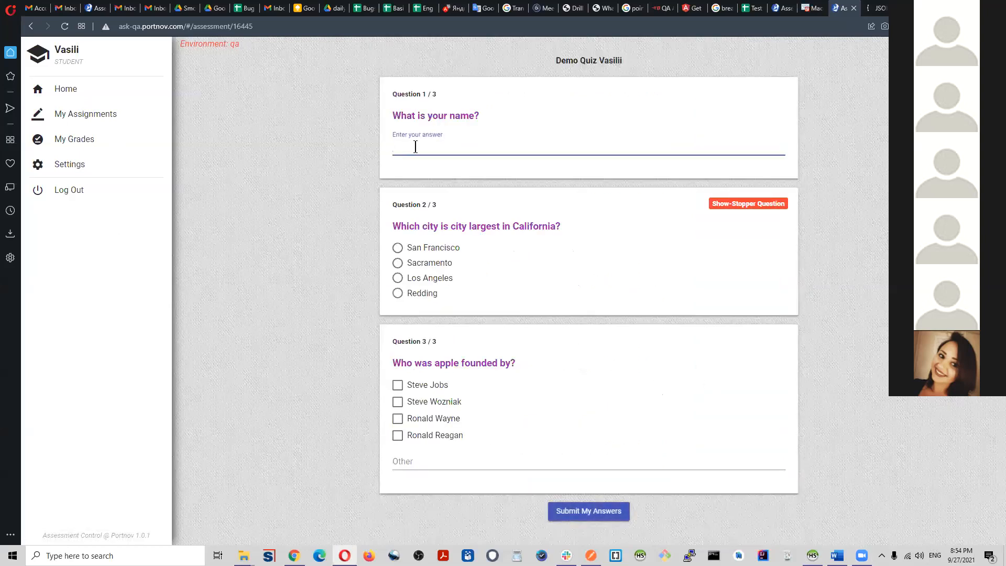
{"action": "type", "text": "a"}
{"action": "left_click", "coordinate": [394, 275]}
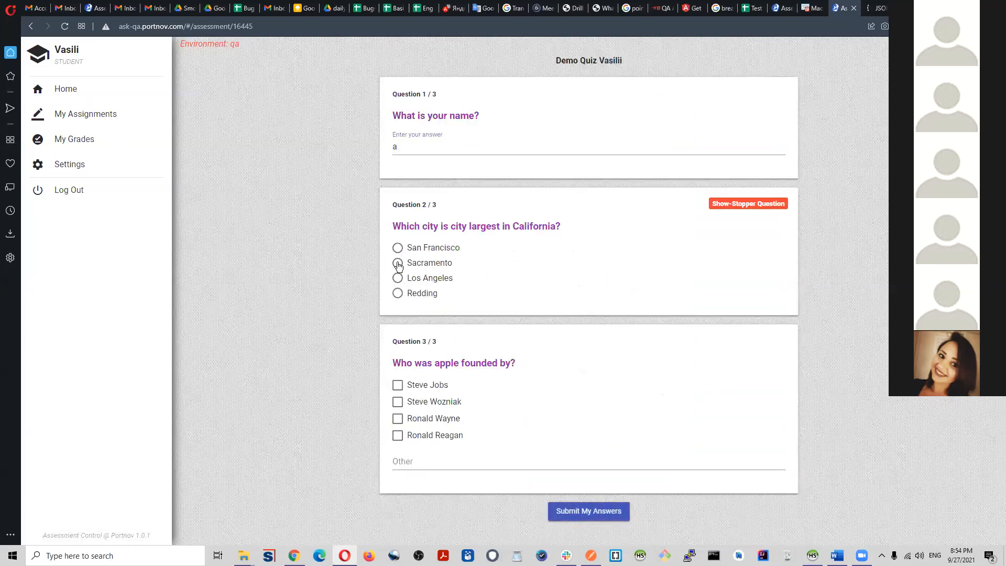
{"action": "left_click", "coordinate": [397, 263]}
{"action": "left_click", "coordinate": [398, 402]}
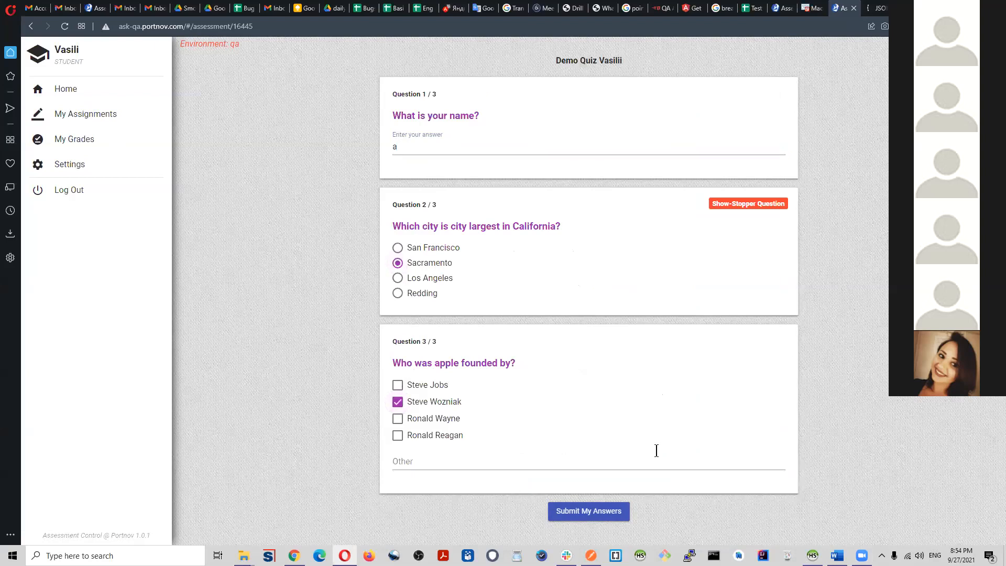
Step: Open the developer tools on the assessment page and submit the quiz answers
{"action": "right_click", "coordinate": [870, 349]}
{"action": "left_click", "coordinate": [886, 337]}
{"action": "scroll", "coordinate": [619, 207], "scroll_direction": "down", "scroll_amount": 5}
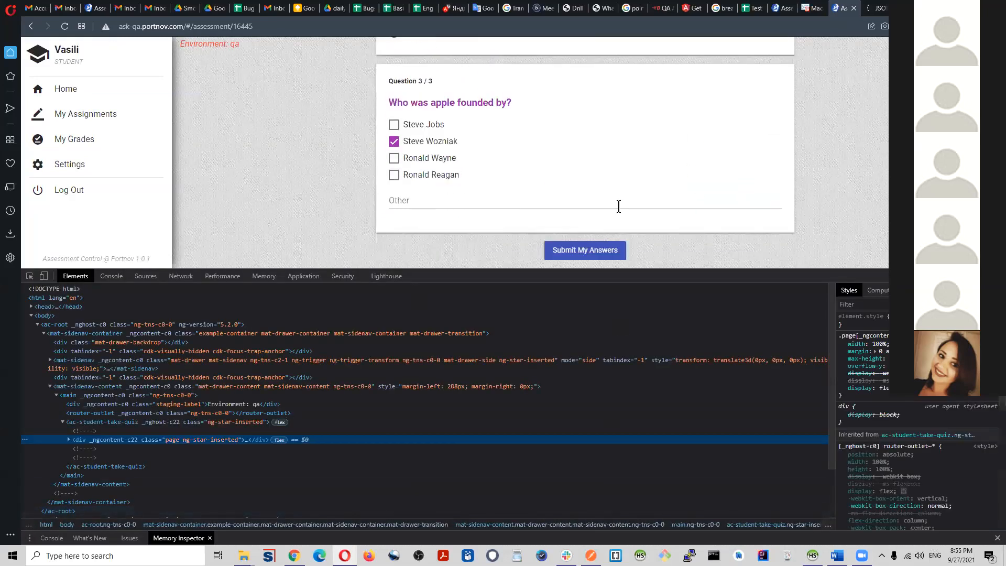
{"action": "left_click", "coordinate": [597, 250]}
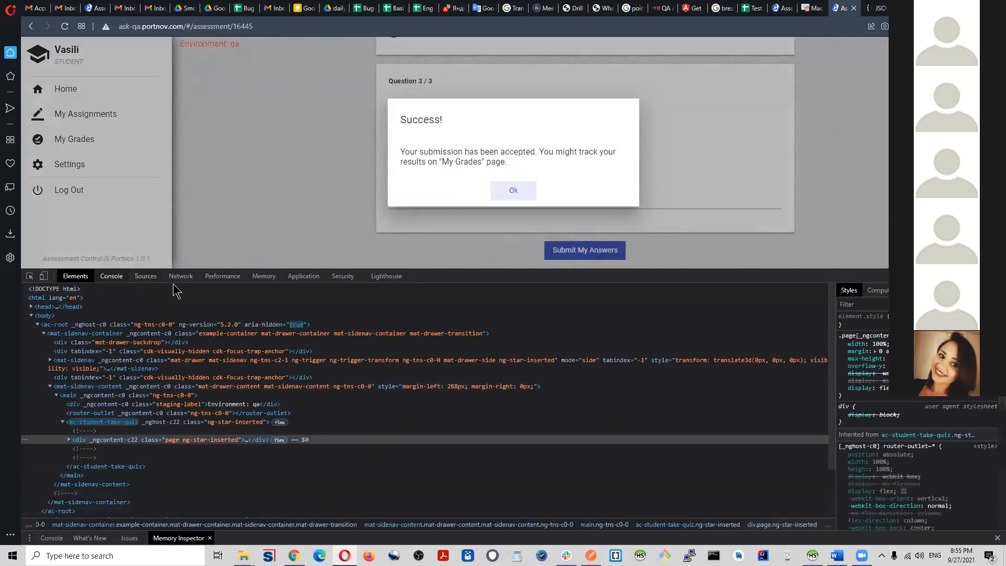
Step: Inspect the submit-assignment network request and display its request payload as raw source
{"action": "left_click", "coordinate": [180, 277]}
{"action": "left_click", "coordinate": [72, 374]}
{"action": "scroll", "coordinate": [315, 485], "scroll_direction": "down", "scroll_amount": 5}
{"action": "scroll", "coordinate": [314, 487], "scroll_direction": "down", "scroll_amount": 1}
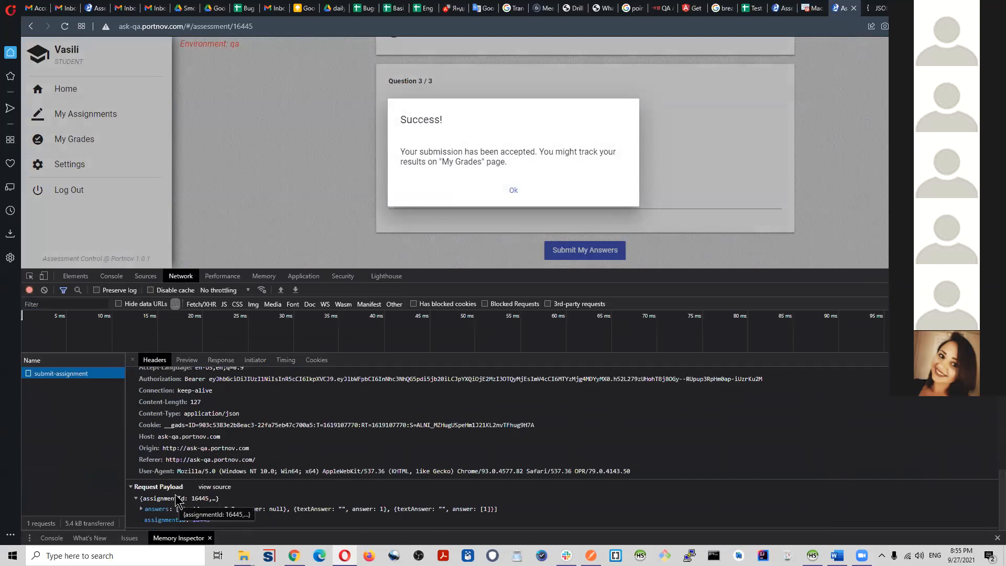
{"action": "left_click", "coordinate": [213, 487]}
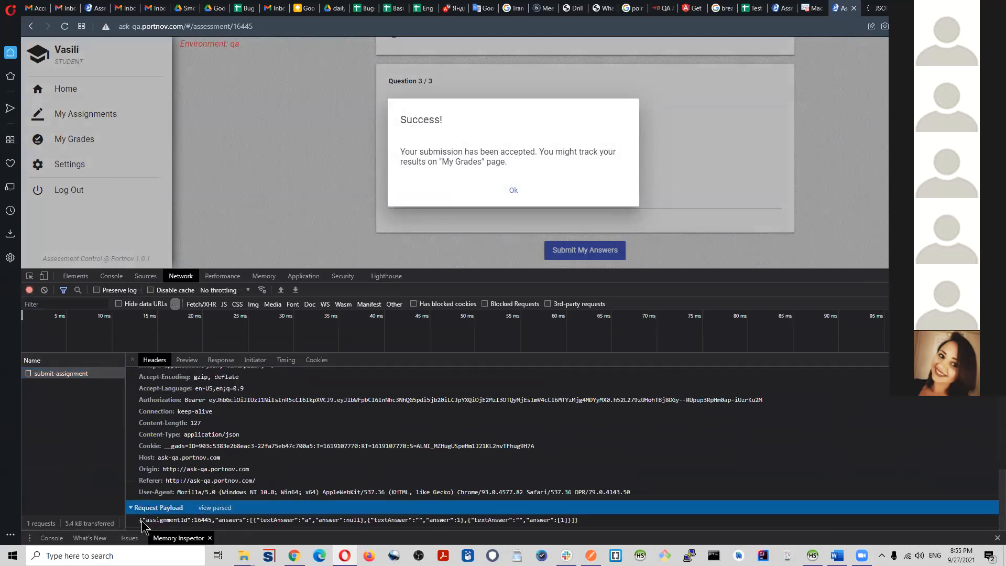
{"action": "left_click", "coordinate": [141, 522]}
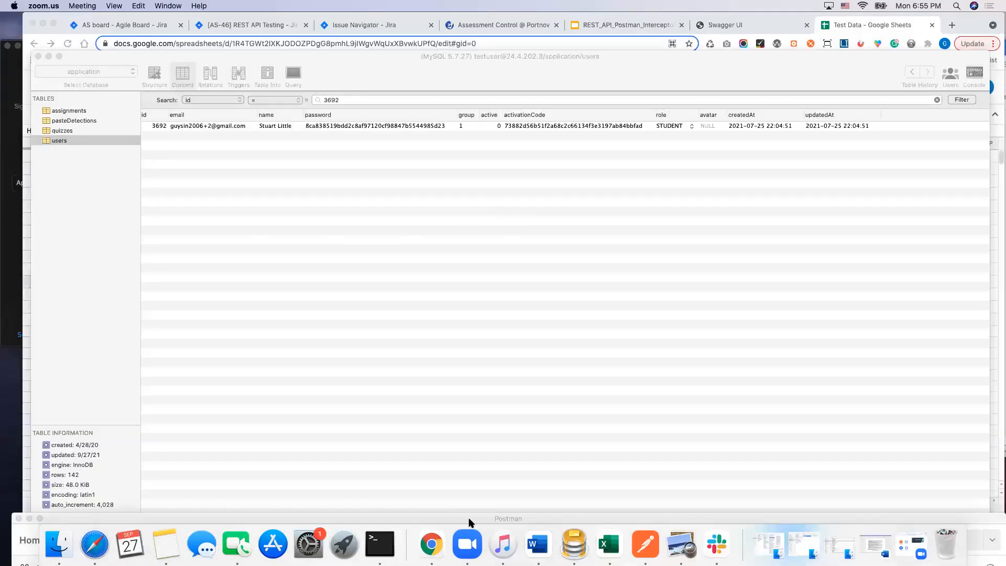
Step: Switch to Postman, move its window fully into view and open a new untitled request
{"action": "left_click", "coordinate": [646, 543]}
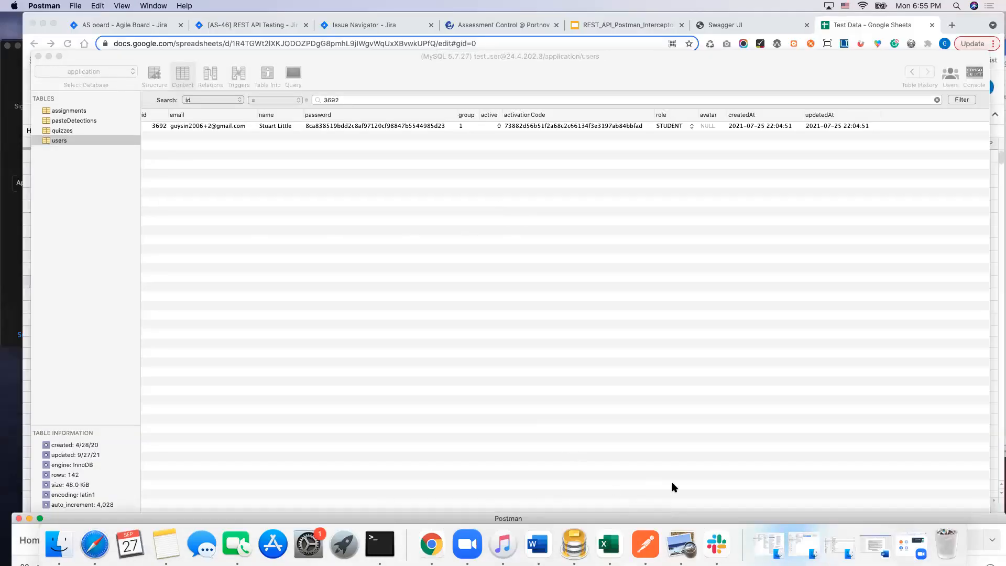
{"action": "left_click_drag", "start_coordinate": [615, 519], "coordinate": [608, 107]}
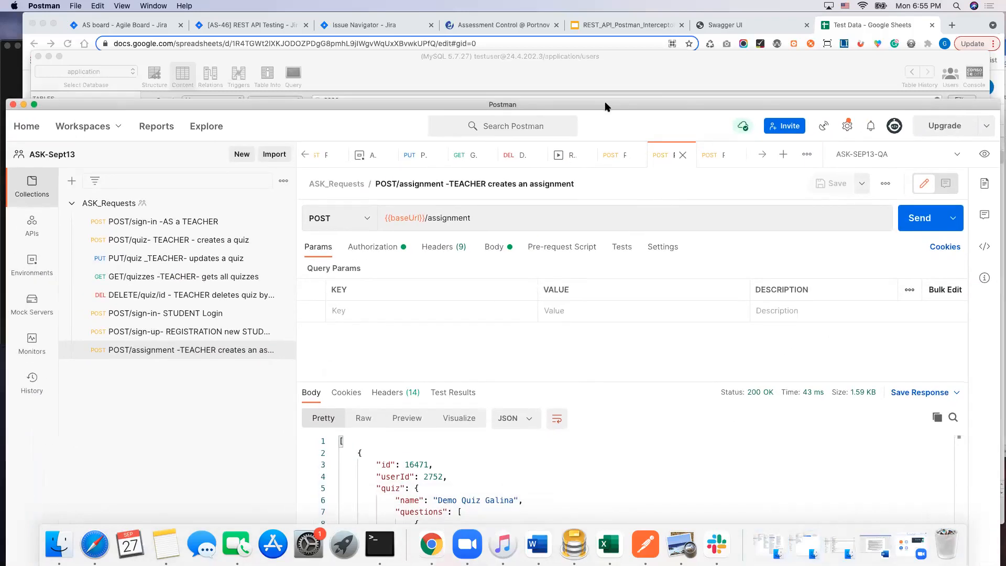
{"action": "left_click", "coordinate": [785, 156]}
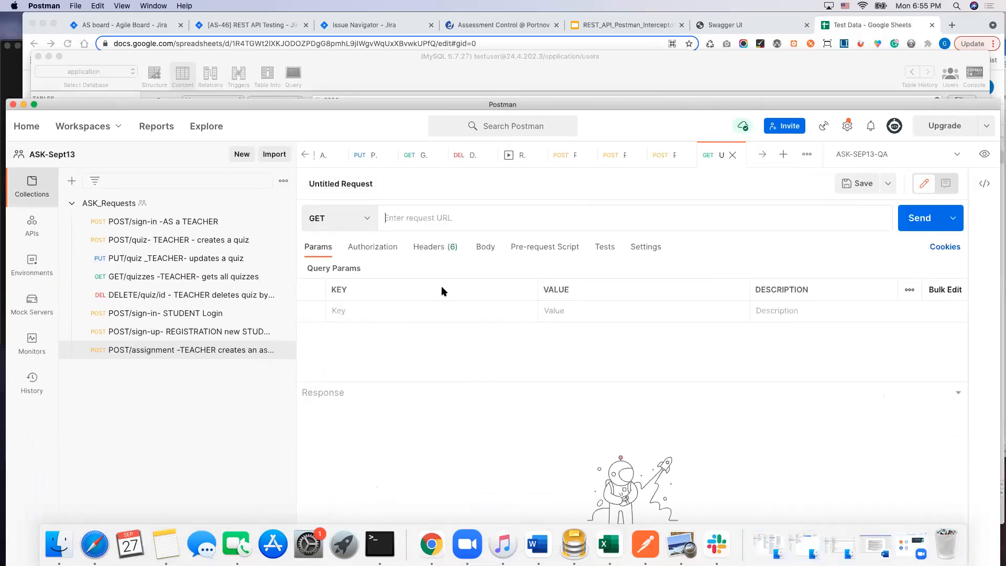
Step: Set the untitled request's method to POST and start its URL with the environment variable {{baseUrl}} followed by a slash
{"action": "left_click", "coordinate": [363, 220]}
{"action": "left_click", "coordinate": [391, 265]}
{"action": "type", "text": "{{"}
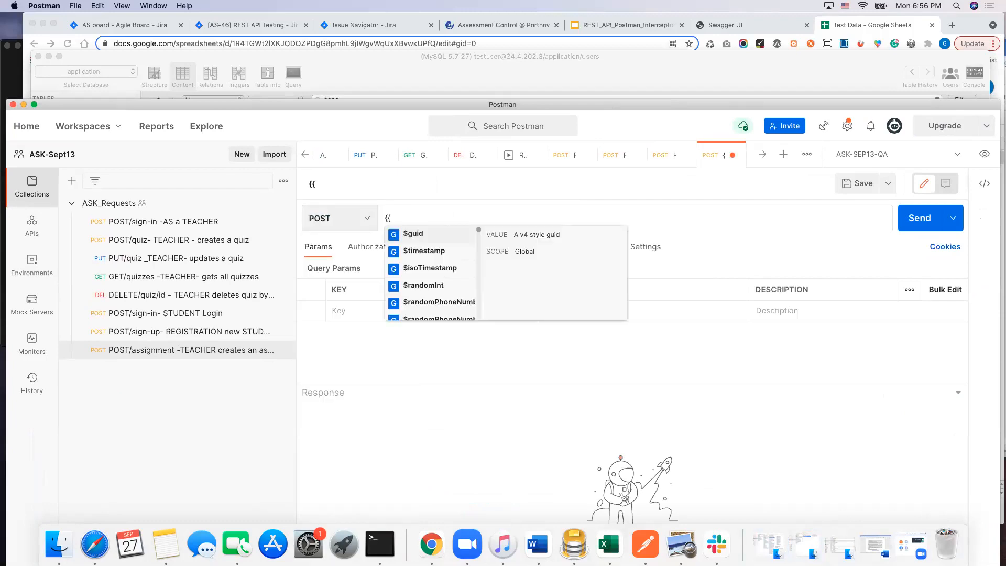
{"action": "type", "text": "b"}
{"action": "type", "text": "ase"}
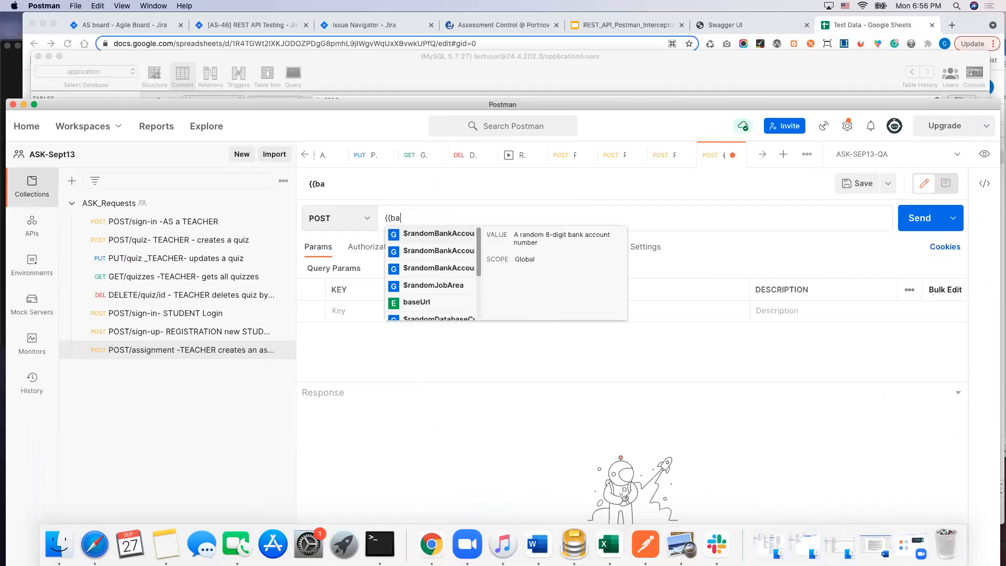
{"action": "key", "text": "Return"}
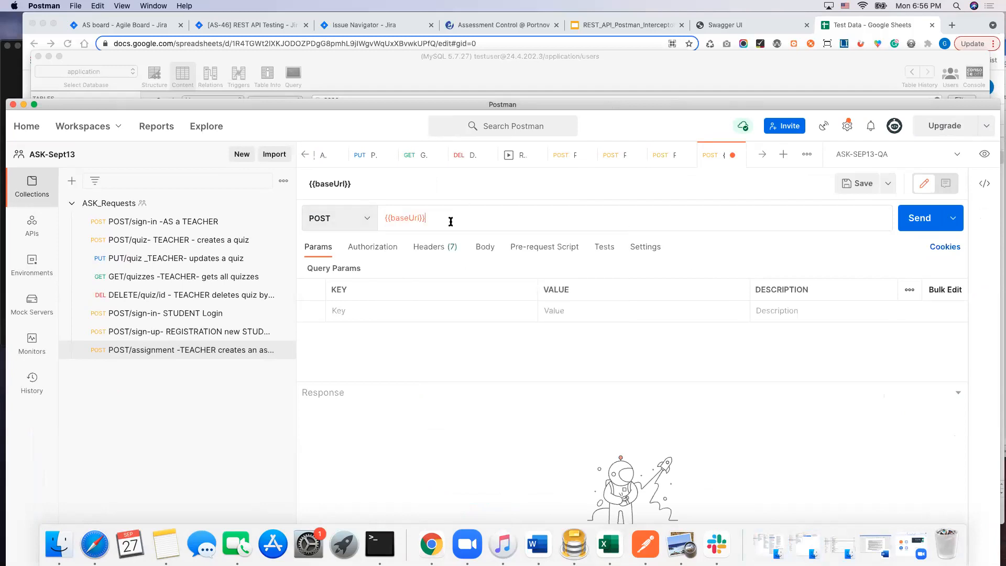
{"action": "type", "text": "/"}
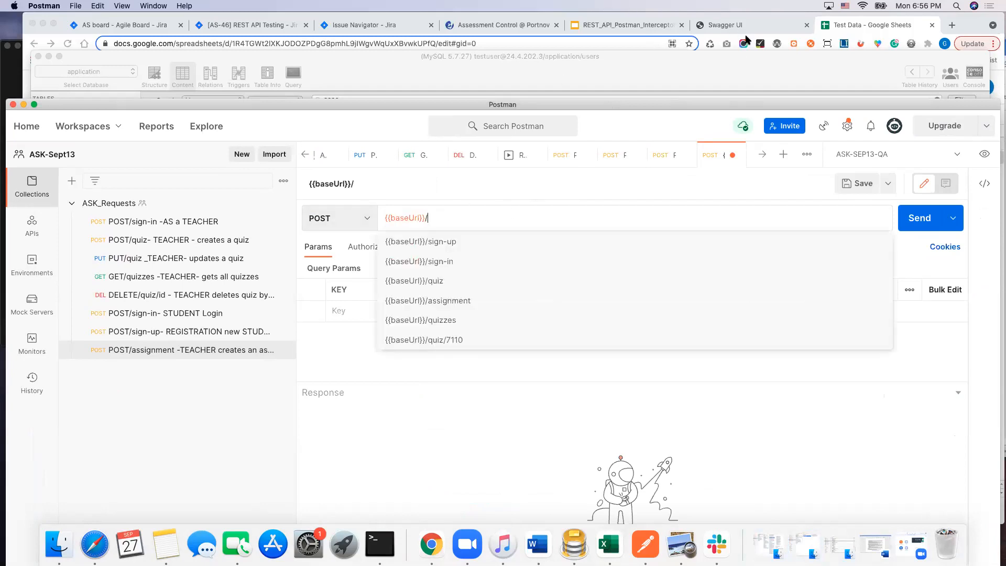
Step: Switch to Swagger UI in the browser and copy the example request body of the Student API's POST /submit-assignment
{"action": "left_click", "coordinate": [734, 25]}
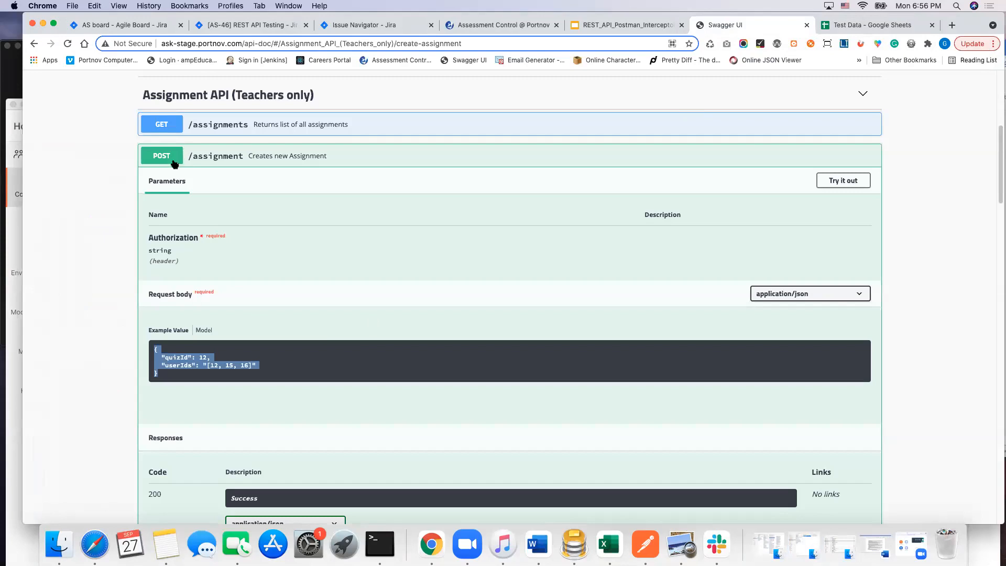
{"action": "scroll", "coordinate": [168, 121], "scroll_direction": "up", "scroll_amount": 1}
{"action": "left_click", "coordinate": [170, 116]}
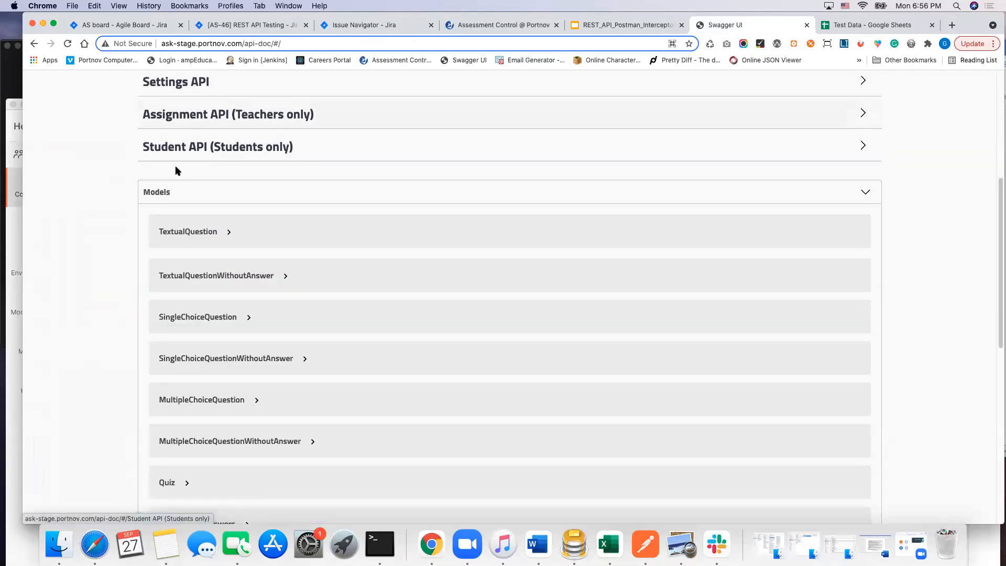
{"action": "left_click", "coordinate": [174, 149]}
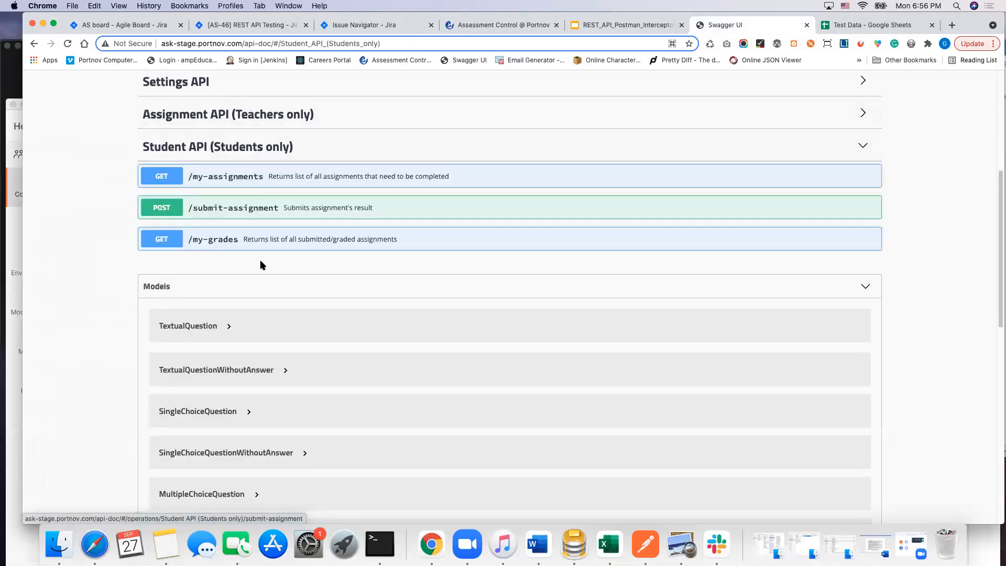
{"action": "left_click", "coordinate": [160, 207]}
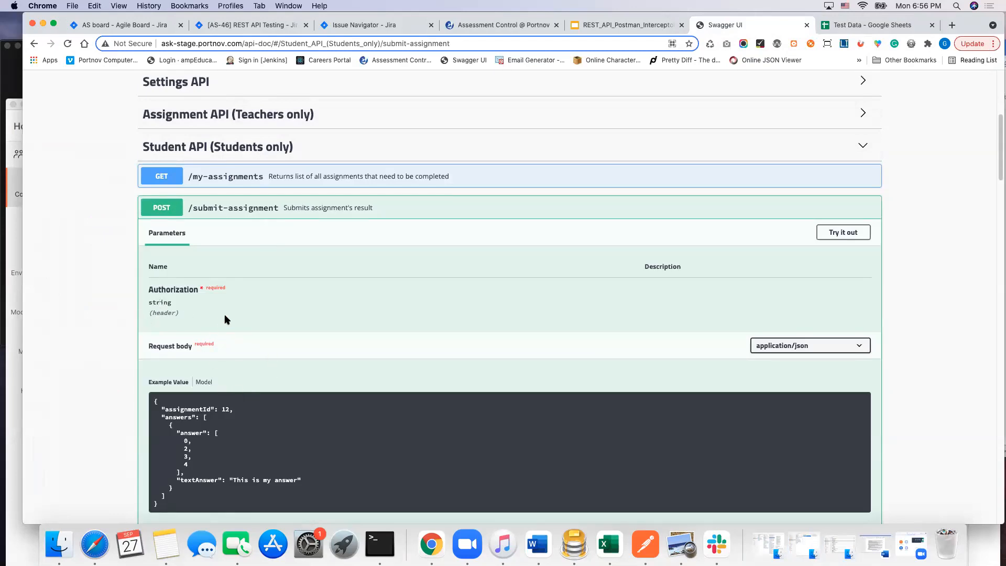
{"action": "scroll", "coordinate": [234, 344], "scroll_direction": "down", "scroll_amount": 3}
{"action": "left_click_drag", "start_coordinate": [154, 331], "coordinate": [252, 441]}
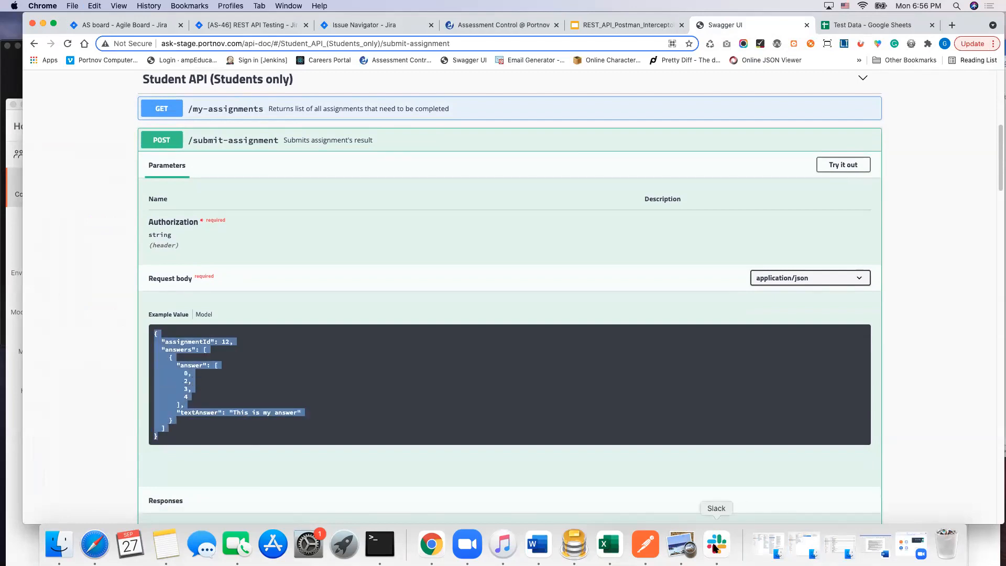
Step: Switch to Postman, paste the copied example as a raw JSON request body and enlarge the body editor
{"action": "left_click", "coordinate": [645, 544]}
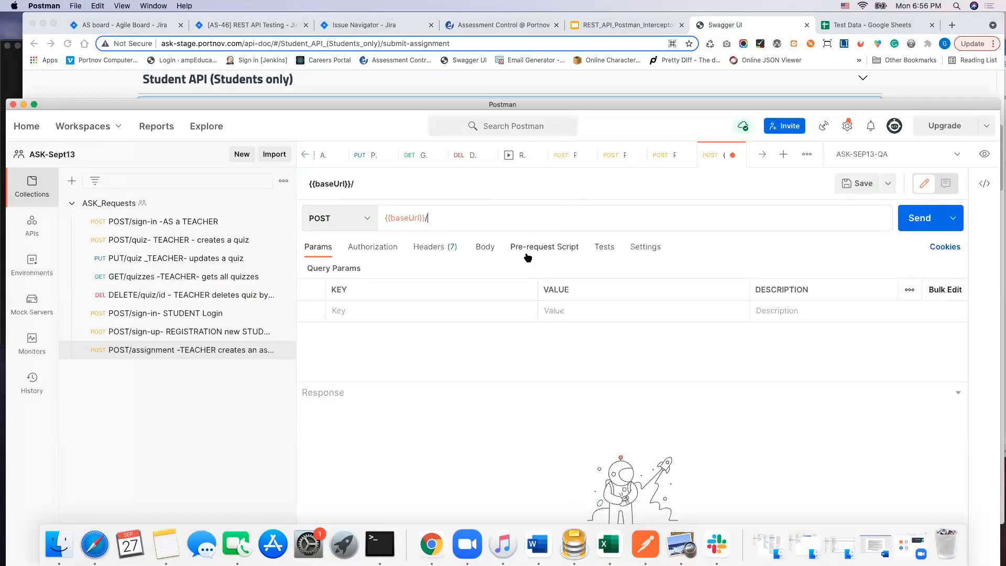
{"action": "left_click", "coordinate": [483, 250]}
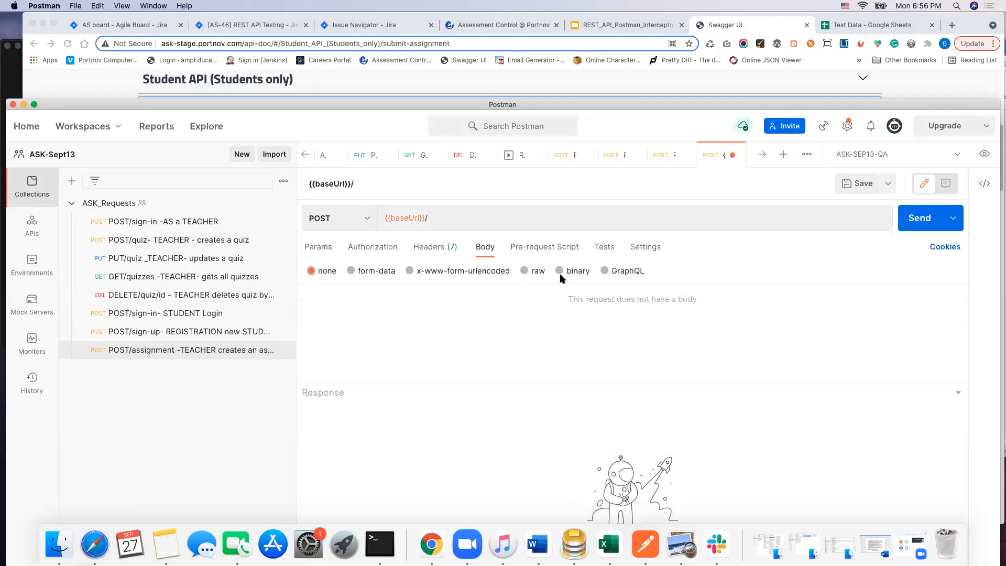
{"action": "left_click", "coordinate": [524, 271]}
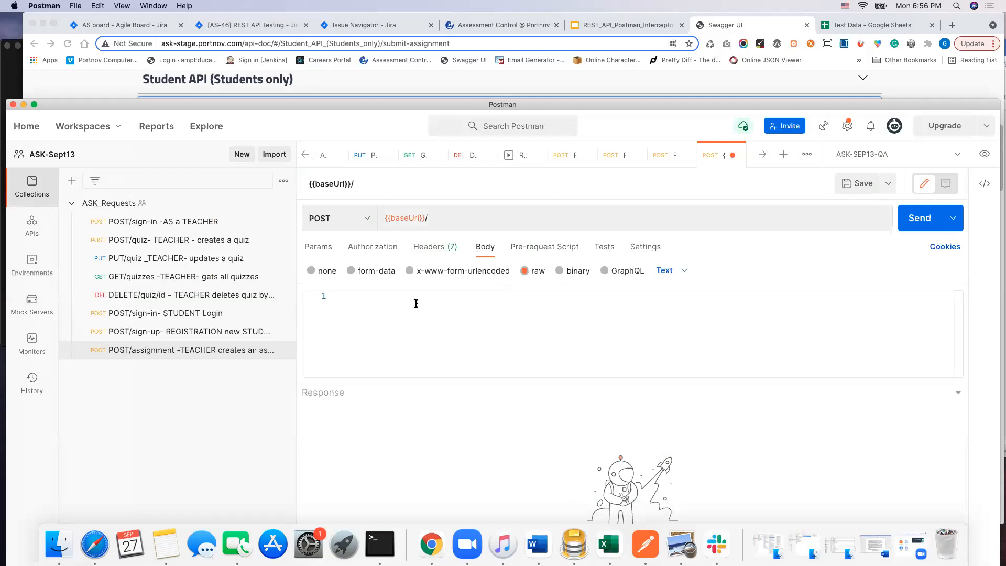
{"action": "key", "text": "super+v"}
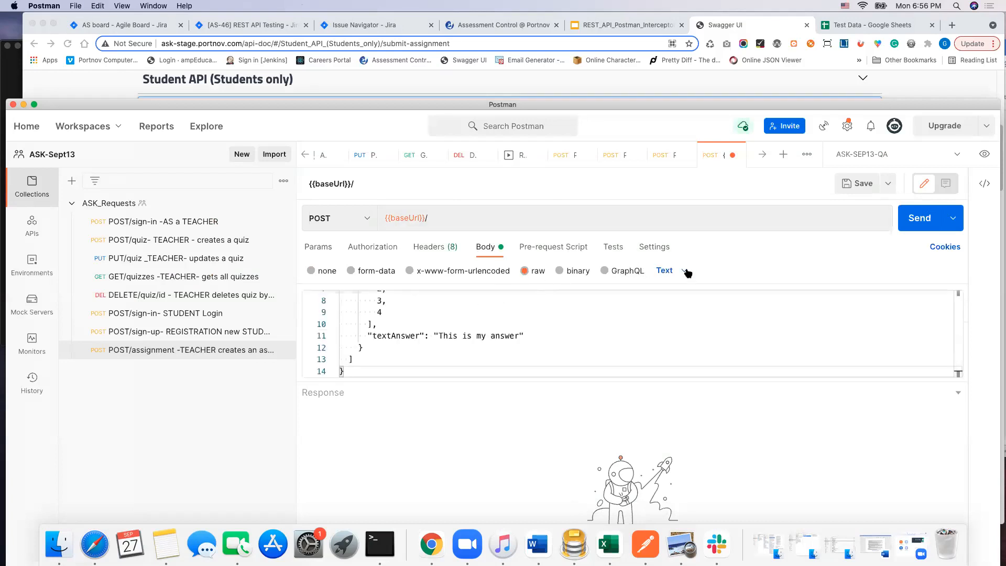
{"action": "left_click", "coordinate": [684, 271]}
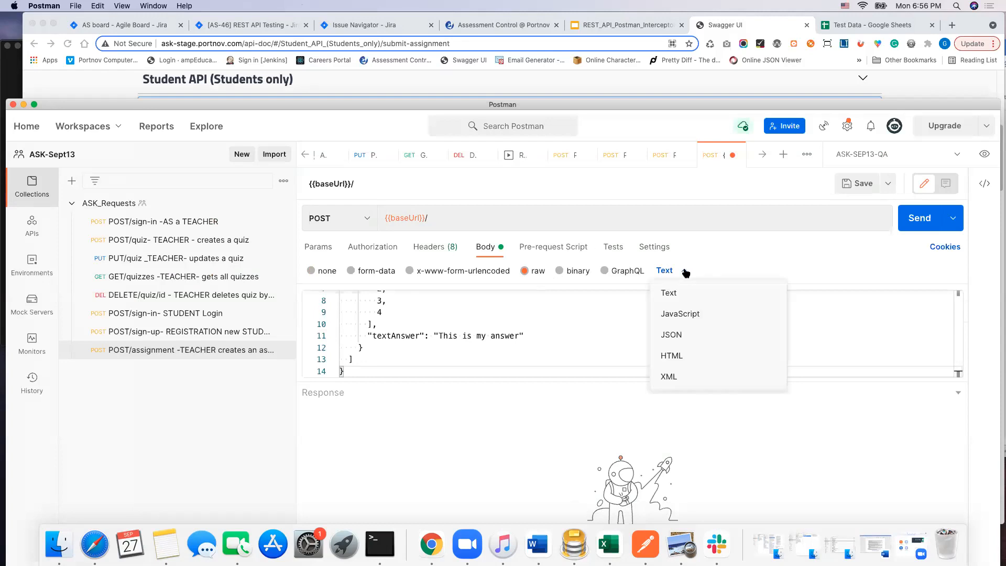
{"action": "left_click", "coordinate": [679, 335]}
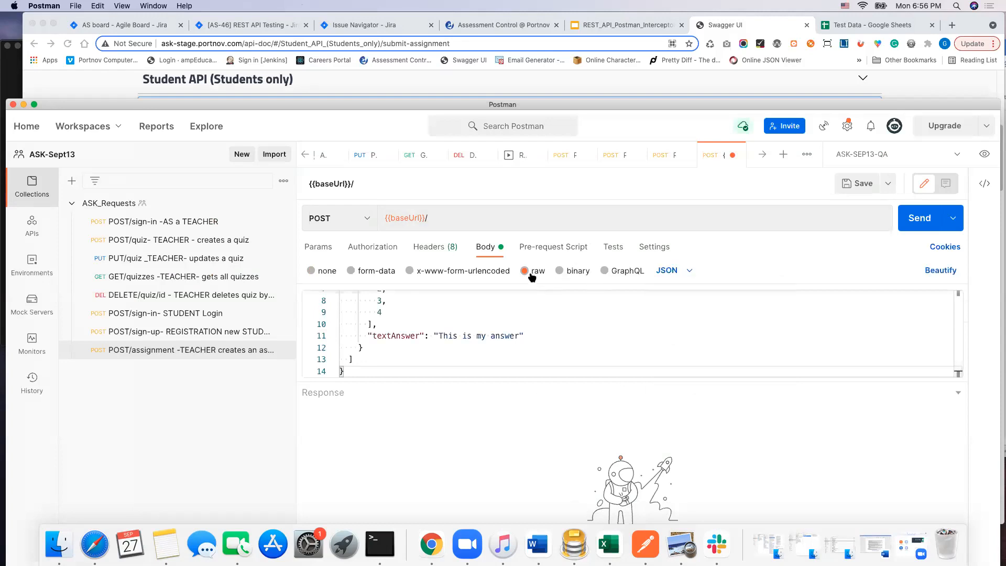
{"action": "scroll", "coordinate": [519, 341], "scroll_direction": "up", "scroll_amount": 3}
{"action": "left_click_drag", "start_coordinate": [476, 382], "coordinate": [475, 496]}
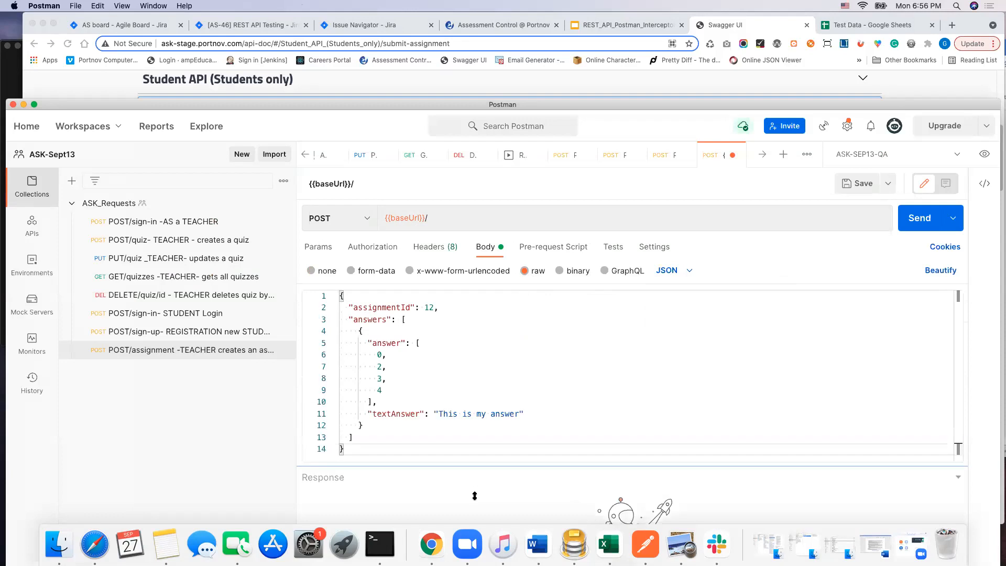
Step: Set the request's authorization to Bearer Token using the {{tokenStudent}} variable
{"action": "left_click", "coordinate": [384, 251]}
{"action": "left_click", "coordinate": [455, 282]}
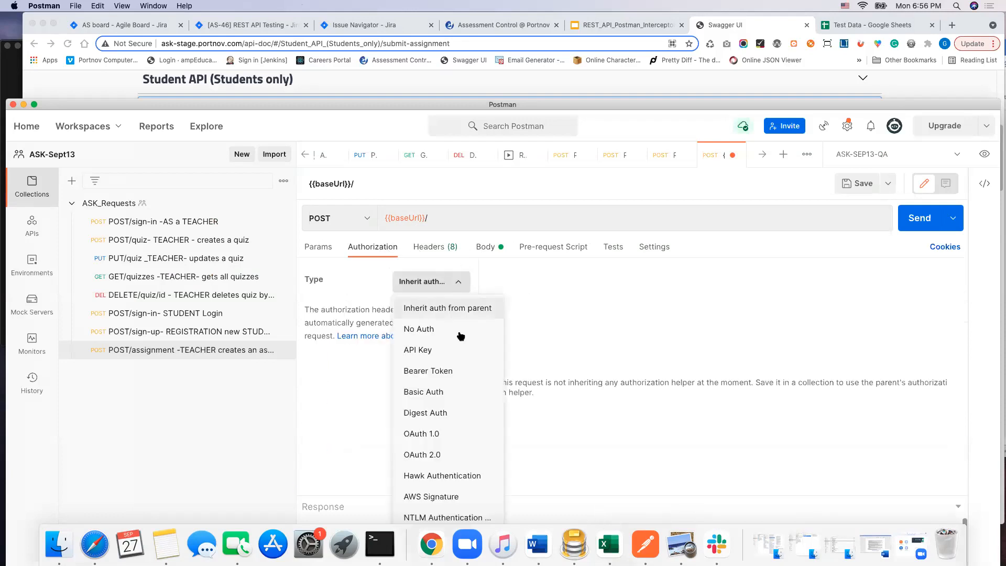
{"action": "left_click", "coordinate": [442, 371]}
{"action": "left_click_drag", "start_coordinate": [764, 283], "coordinate": [659, 287]}
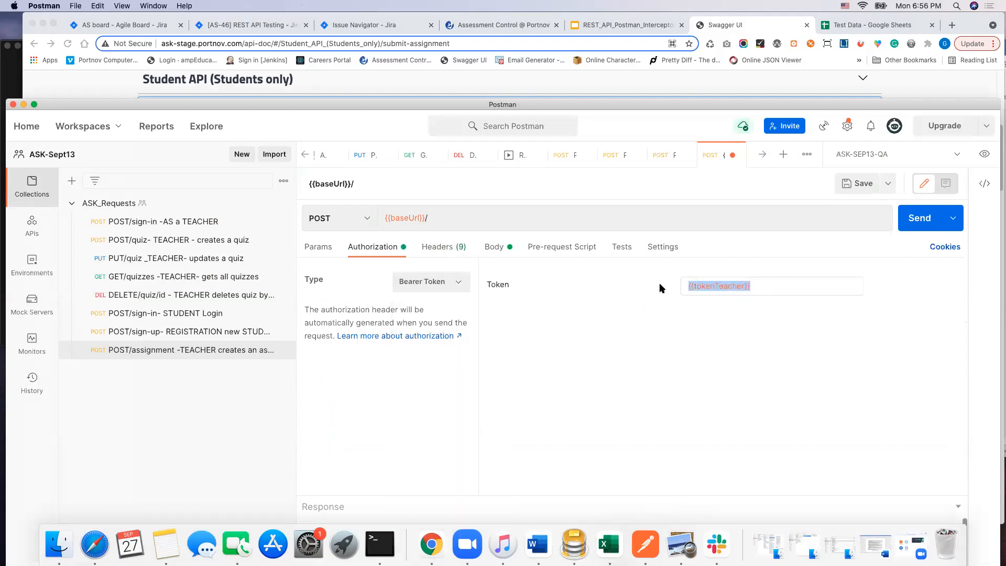
{"action": "type", "text": "{{"}
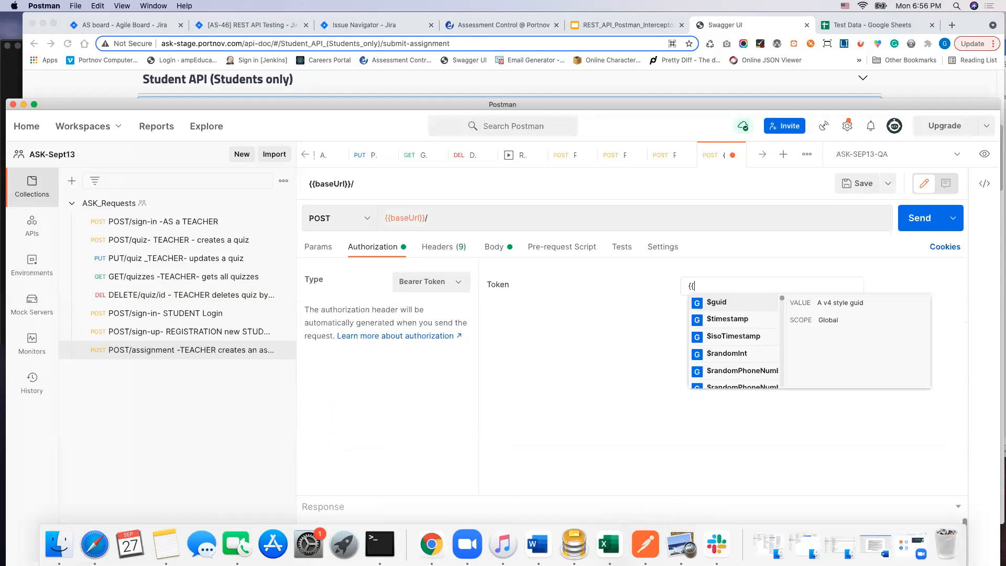
{"action": "type", "text": "t"}
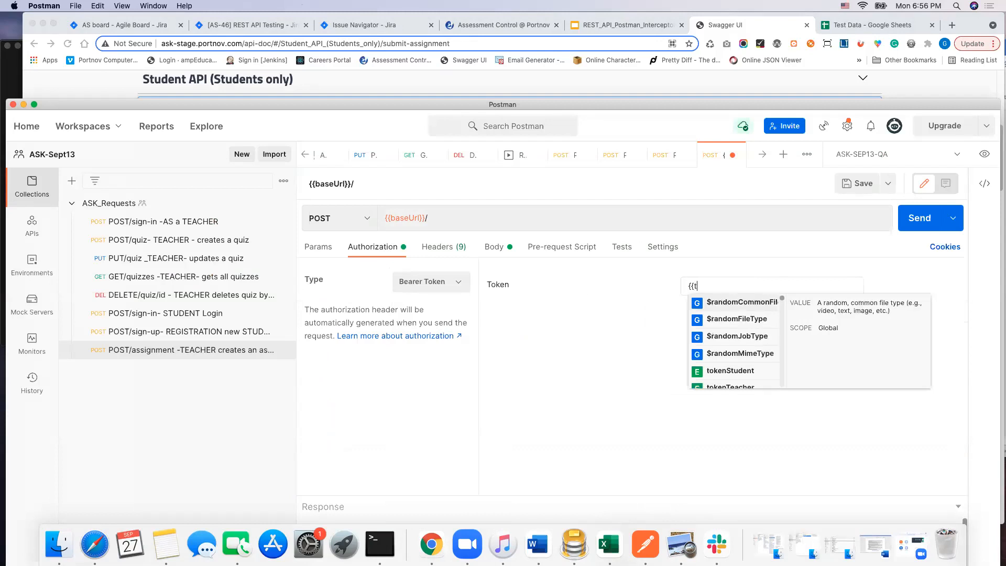
{"action": "left_click", "coordinate": [738, 371]}
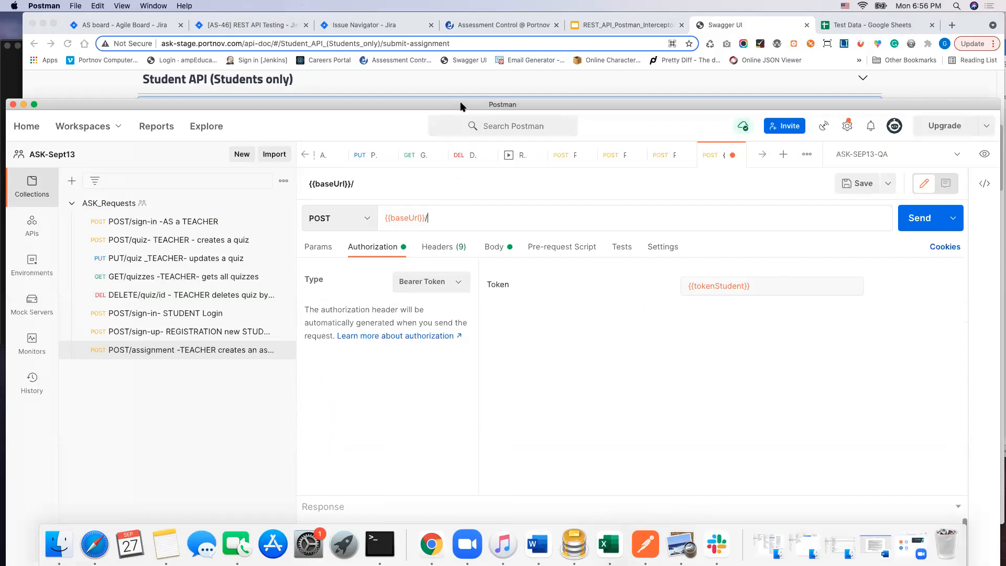
Step: Copy the /submit-assignment path from Swagger UI and complete the Postman request URL as {{baseUrl}}/submit-assignment
{"action": "left_click_drag", "start_coordinate": [463, 106], "coordinate": [468, 167]}
{"action": "left_click_drag", "start_coordinate": [472, 203], "coordinate": [490, 299]}
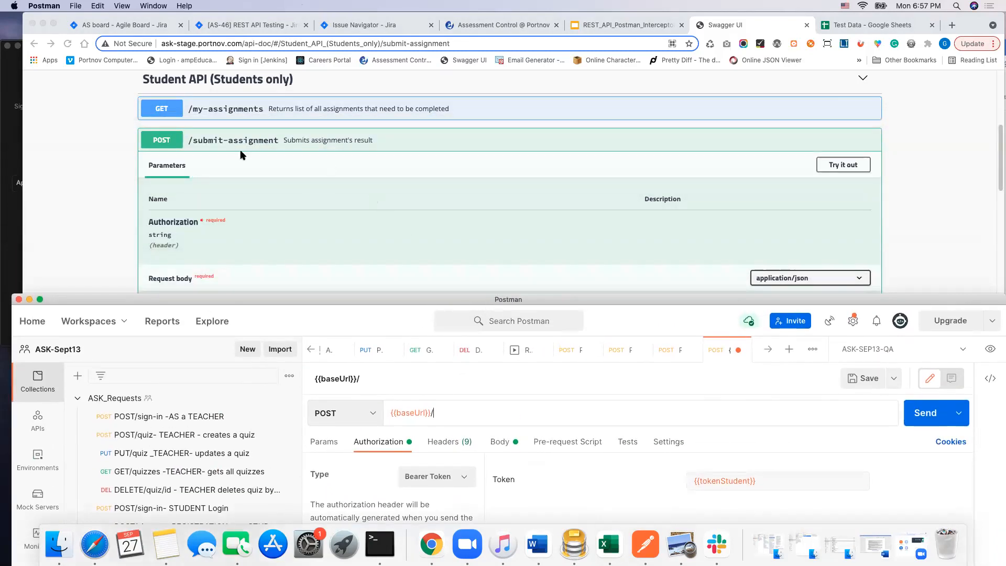
{"action": "left_click", "coordinate": [277, 146]}
{"action": "left_click_drag", "start_coordinate": [278, 140], "coordinate": [191, 140]}
{"action": "key", "text": "super+c"}
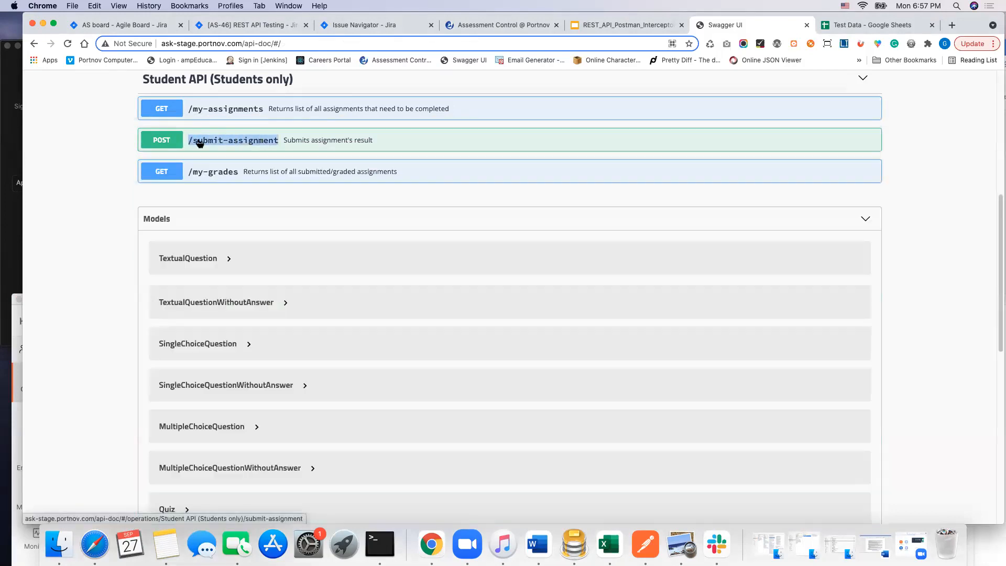
{"action": "left_click", "coordinate": [645, 544]}
{"action": "left_click_drag", "start_coordinate": [393, 298], "coordinate": [393, 157]}
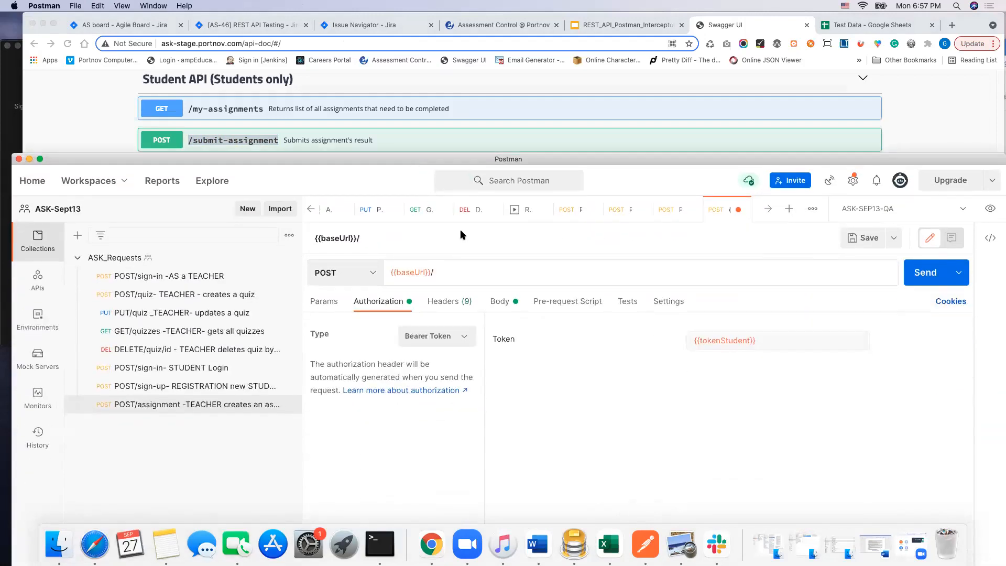
{"action": "left_click", "coordinate": [430, 272]}
{"action": "key", "text": "super+v"}
{"action": "left_click", "coordinate": [600, 438]}
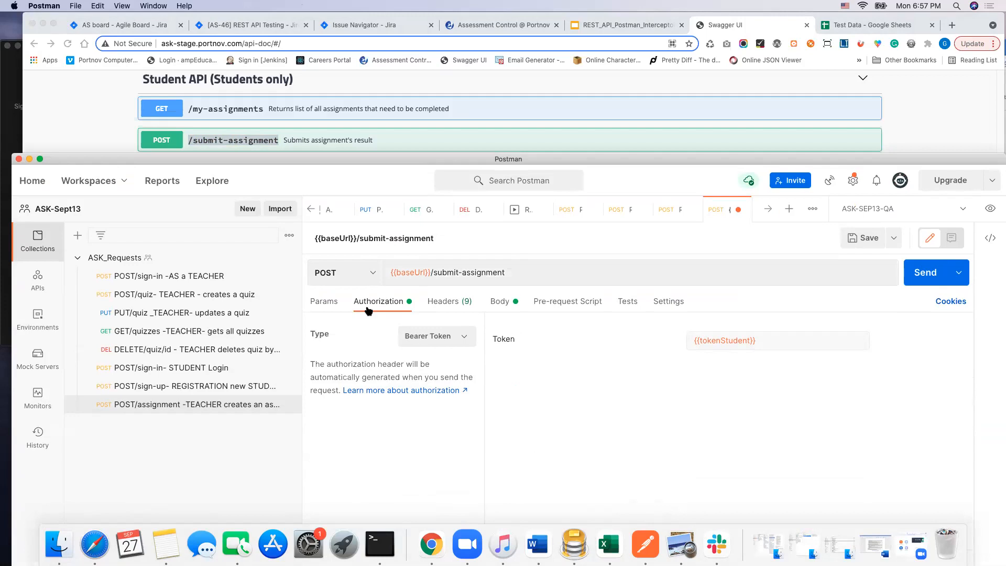
Step: Display the submit-assignment request's body and send the request with the example payload
{"action": "left_click", "coordinate": [501, 303]}
{"action": "left_click_drag", "start_coordinate": [599, 165], "coordinate": [582, 52]}
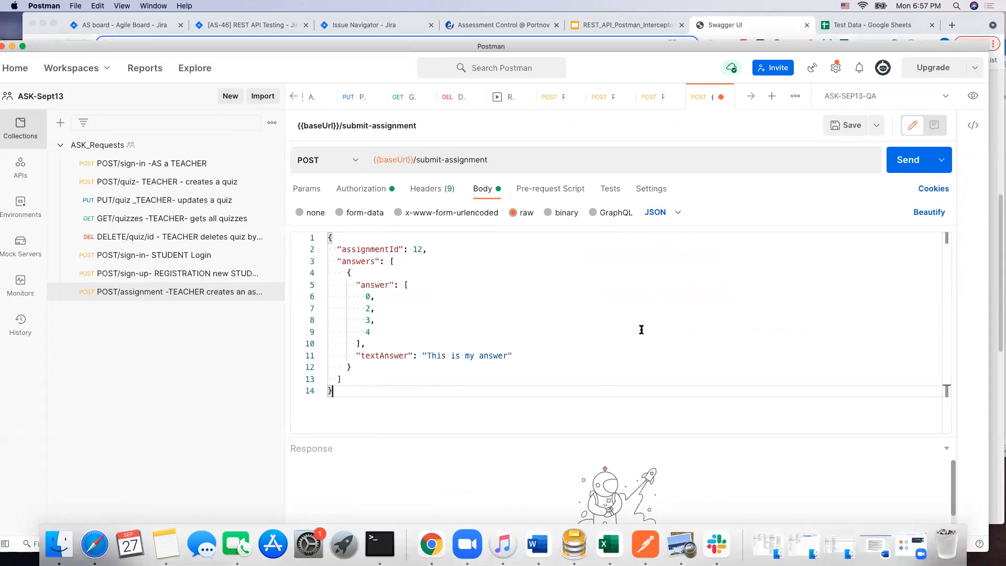
{"action": "left_click", "coordinate": [913, 162]}
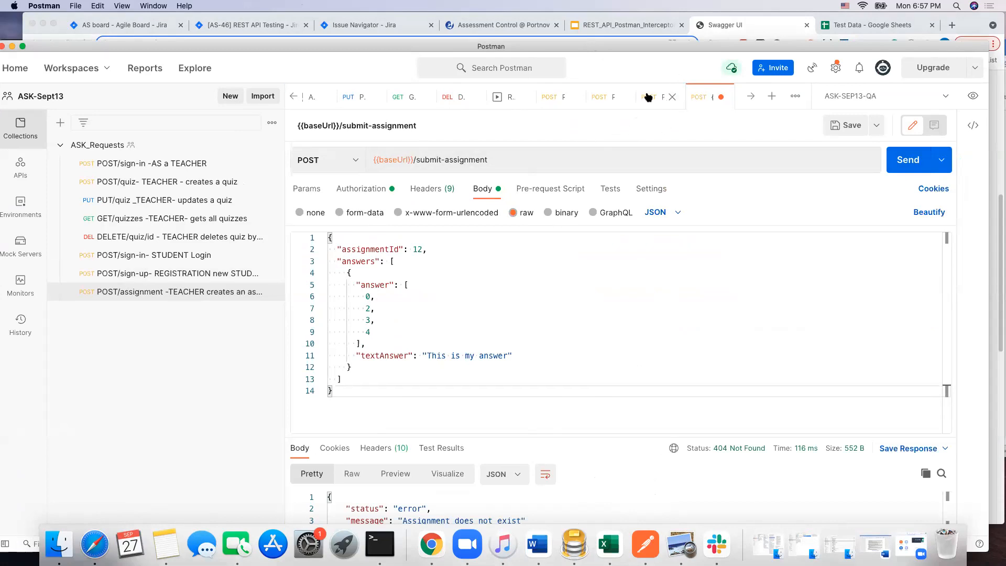
Step: Open the saved POST/assignment request where the teacher creates an assignment and copy the assignment id from its response
{"action": "left_click", "coordinate": [646, 103]}
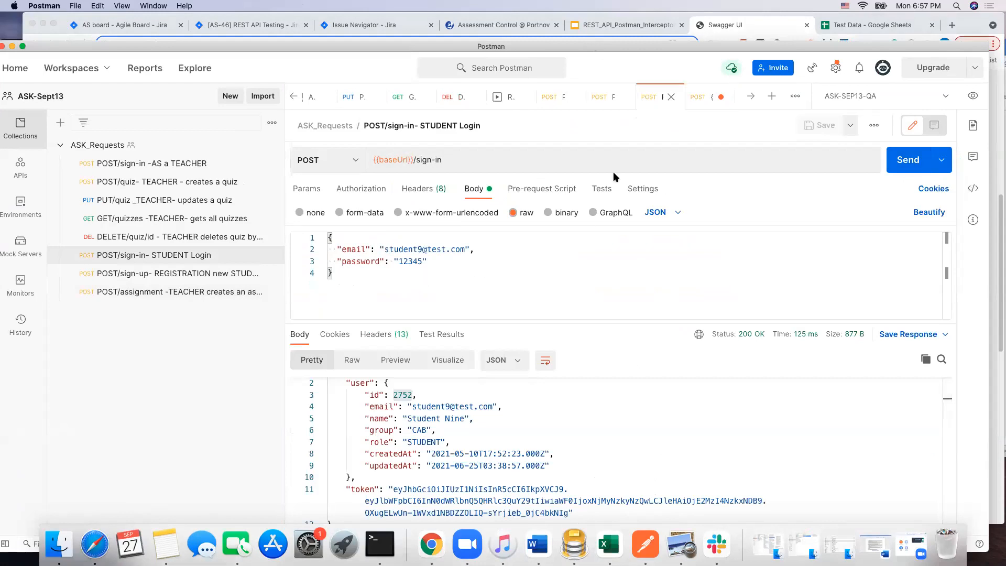
{"action": "left_click", "coordinate": [700, 97]}
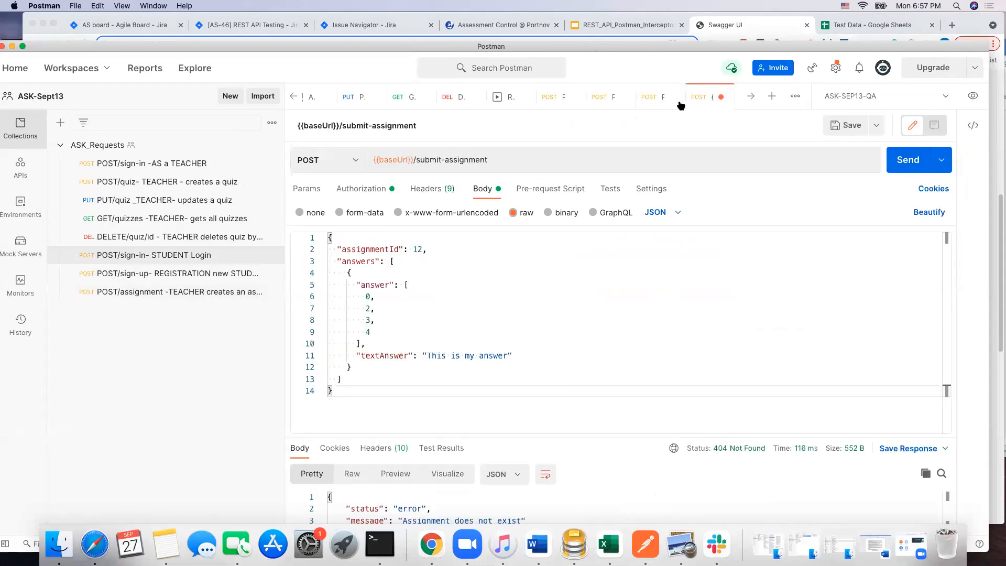
{"action": "left_click", "coordinate": [148, 293]}
{"action": "scroll", "coordinate": [472, 397], "scroll_direction": "down", "scroll_amount": 2}
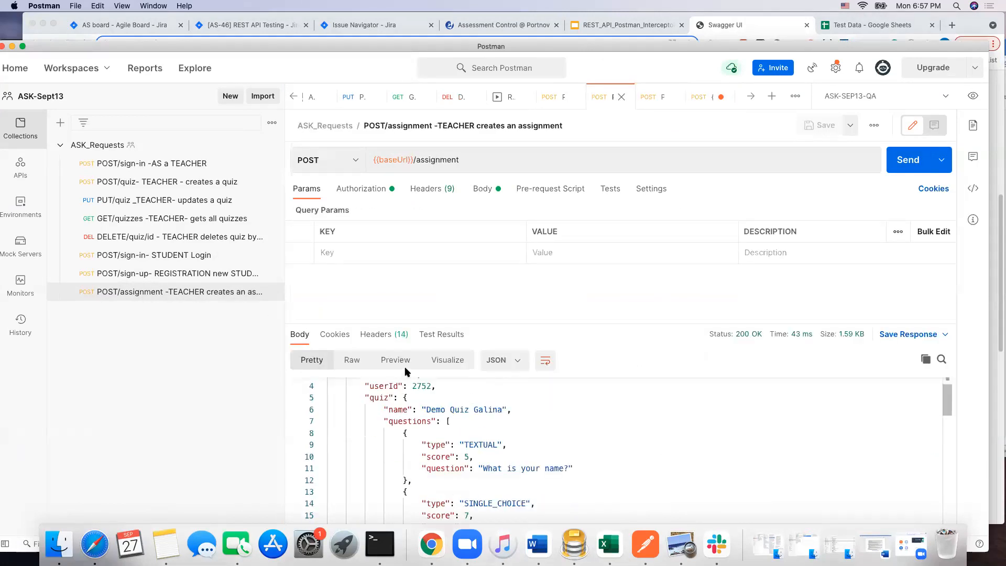
{"action": "scroll", "coordinate": [416, 394], "scroll_direction": "up", "scroll_amount": 2}
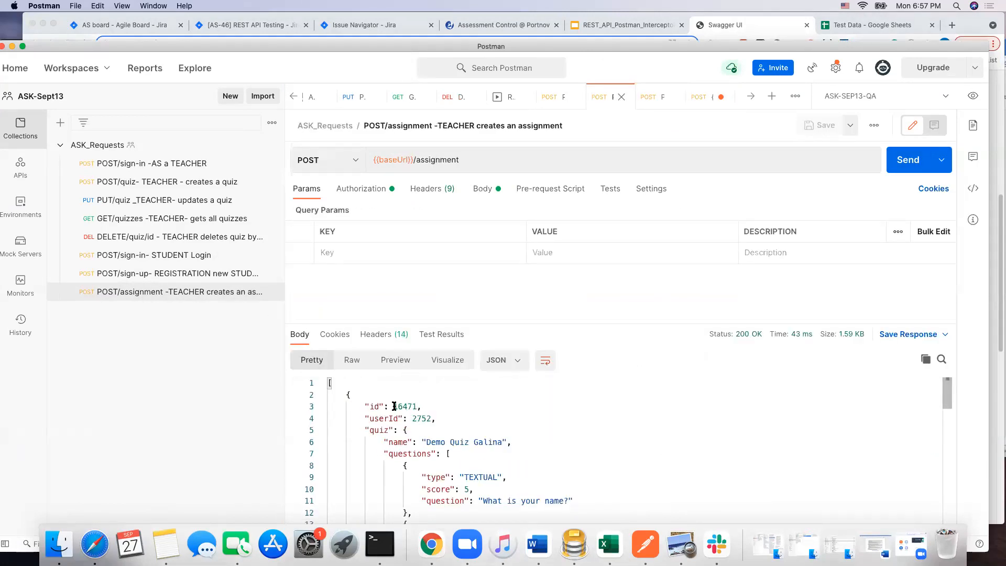
{"action": "left_click_drag", "start_coordinate": [394, 406], "coordinate": [418, 406]}
Step: Set assignmentId to 16471 in the submit-assignment request body and send the request again
{"action": "left_click", "coordinate": [699, 97]}
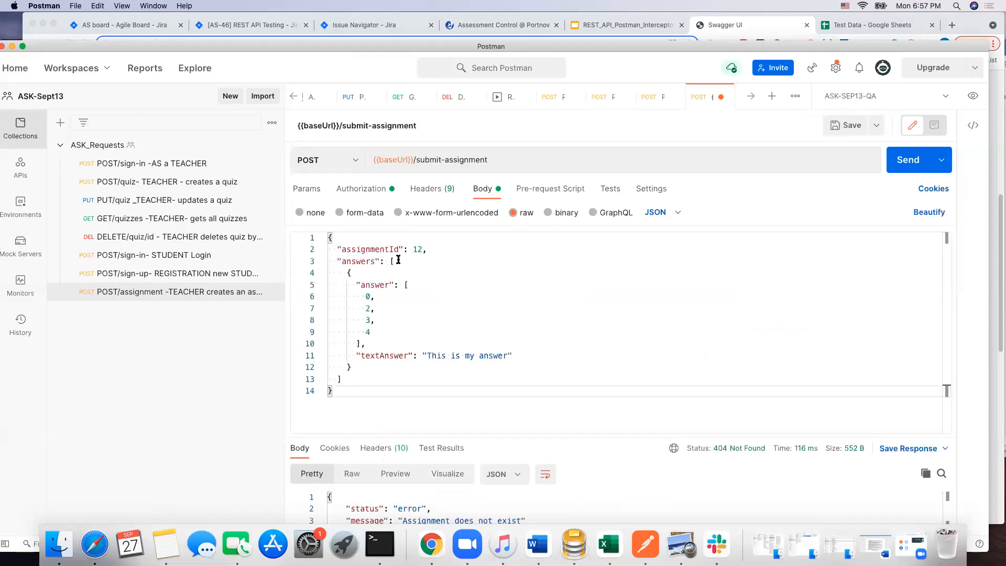
{"action": "double_click", "coordinate": [414, 249]}
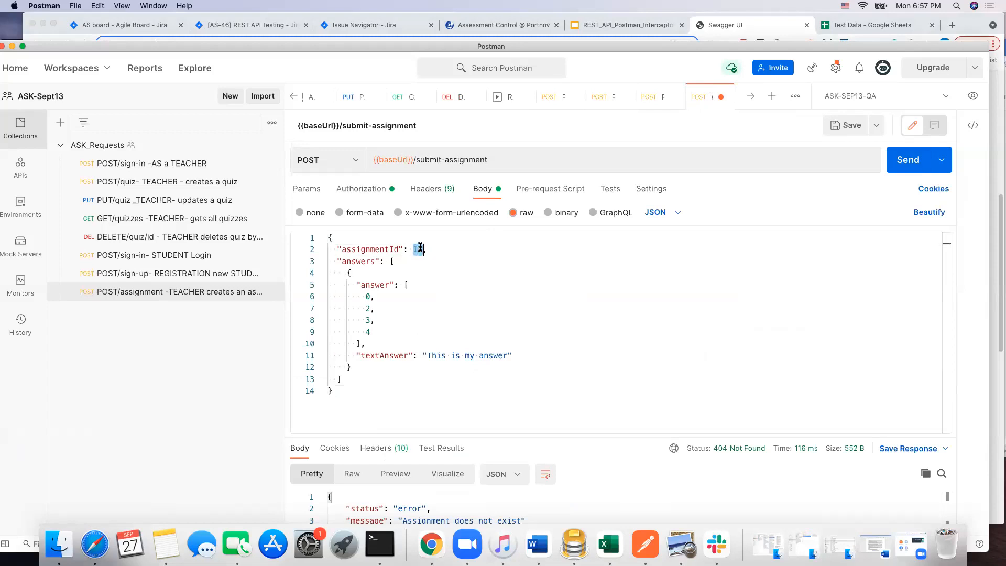
{"action": "type", "text": "10471"}
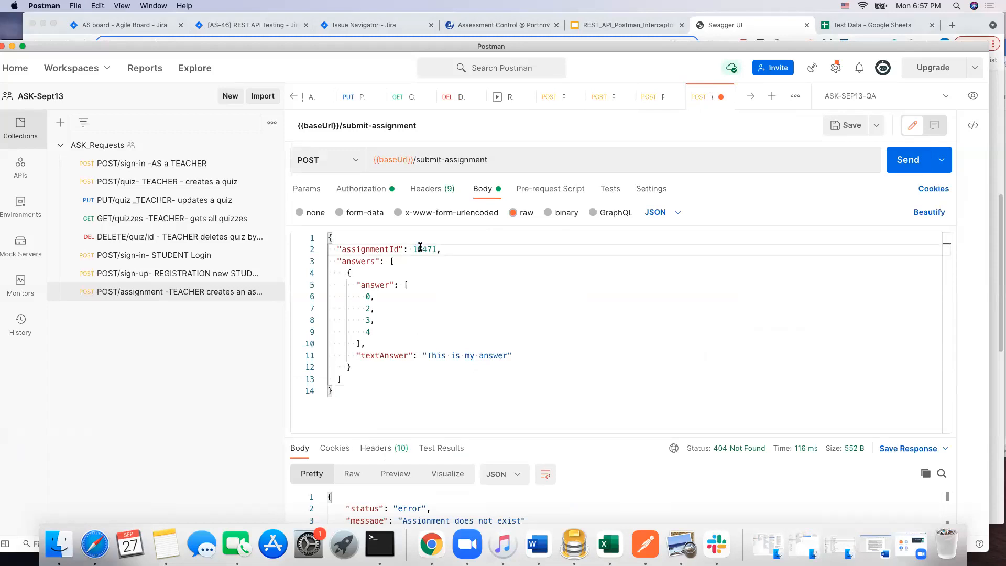
{"action": "left_click", "coordinate": [908, 158]}
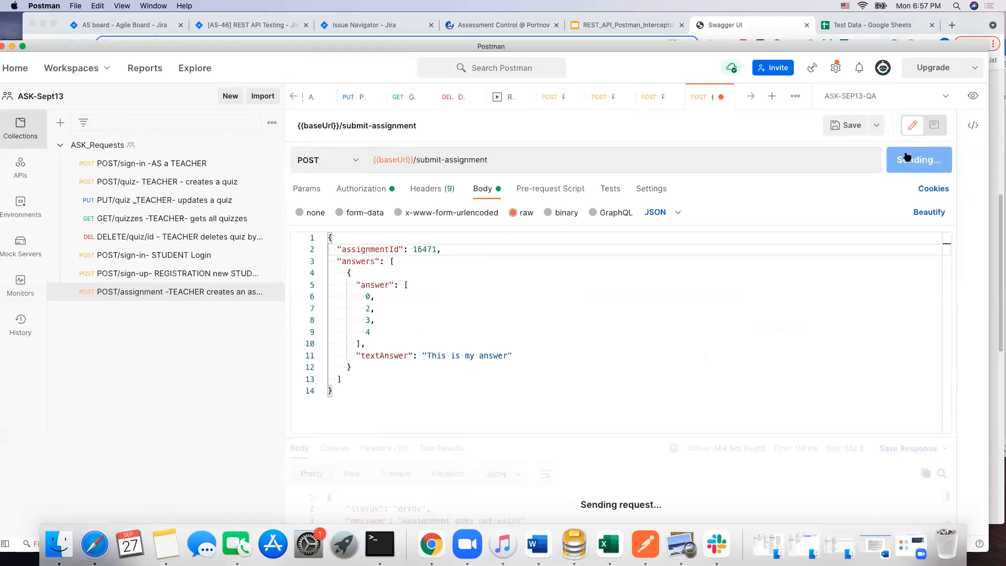
Step: Enlarge the response pane to read the submit-assignment response, and restore the height of the request body editor
{"action": "left_click_drag", "start_coordinate": [609, 438], "coordinate": [621, 320]}
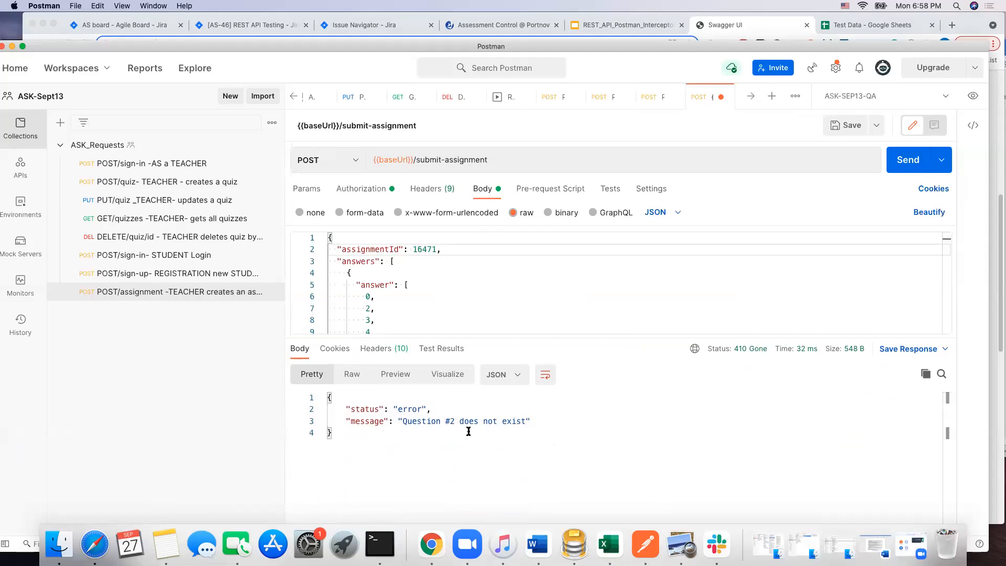
{"action": "left_click_drag", "start_coordinate": [531, 338], "coordinate": [531, 471]}
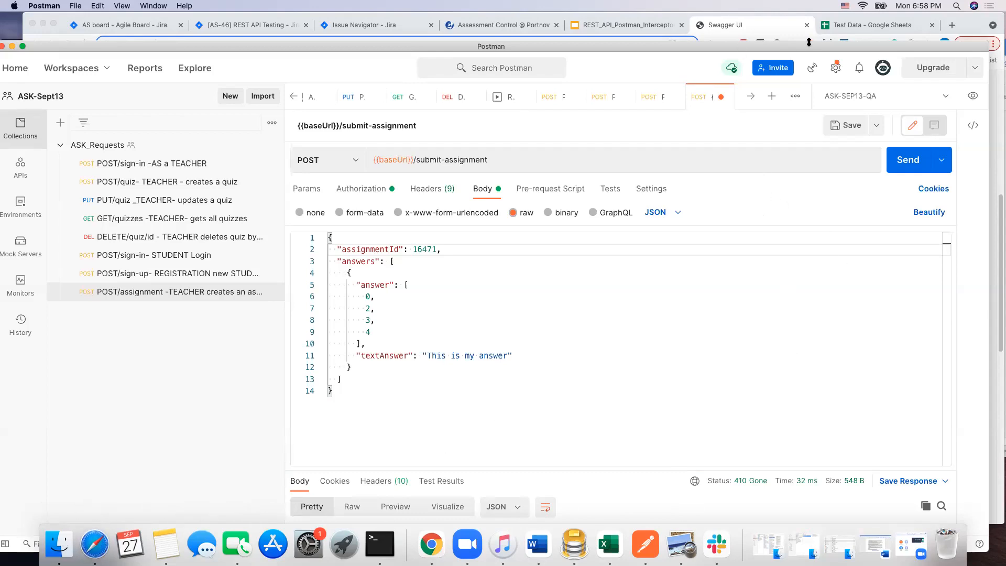
Step: Switch to the Assessment Control site in Chrome, sign in with the student's e-mail and account password, and dismiss the browser's password prompts
{"action": "left_click", "coordinate": [454, 25]}
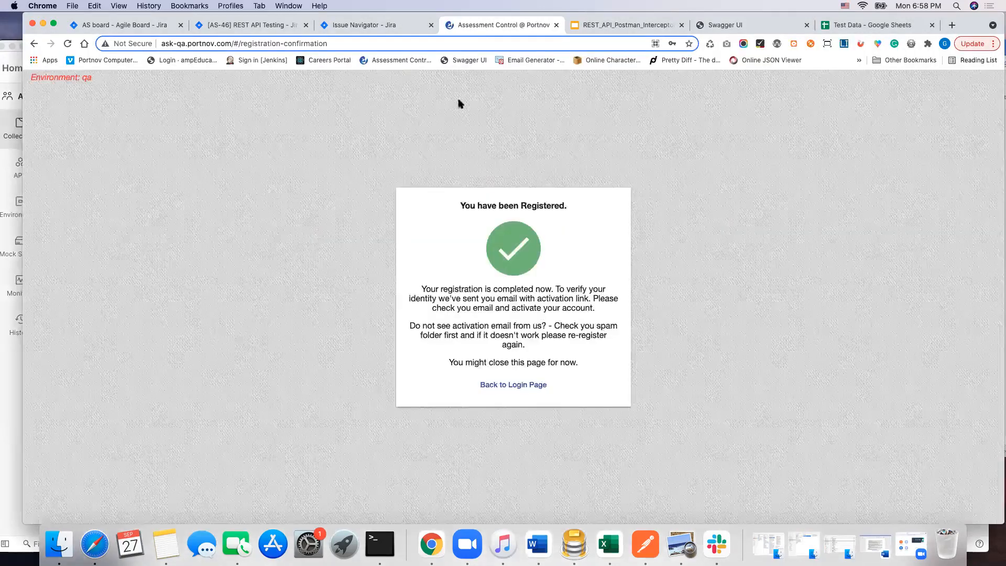
{"action": "left_click", "coordinate": [530, 384]}
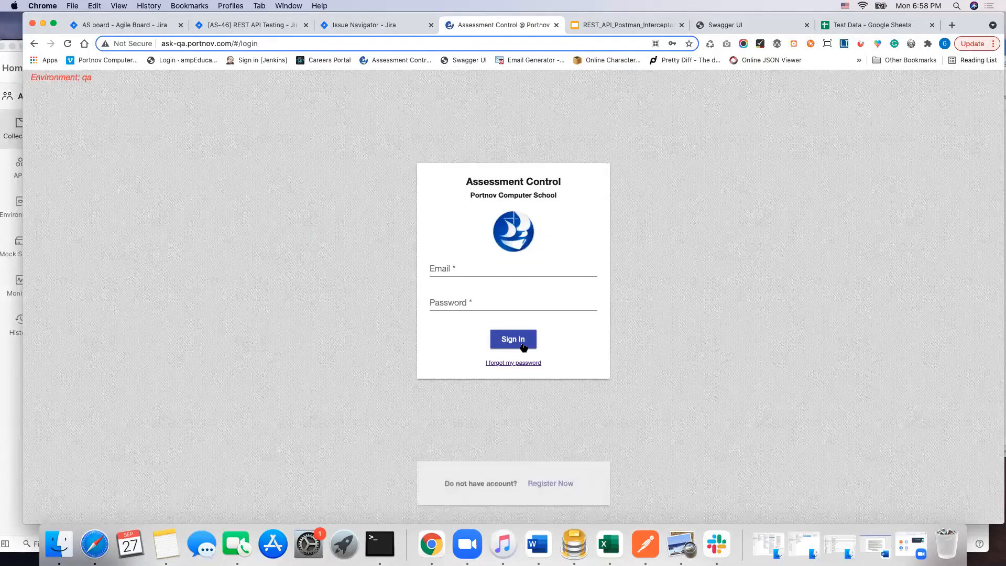
{"action": "left_click", "coordinate": [478, 268]}
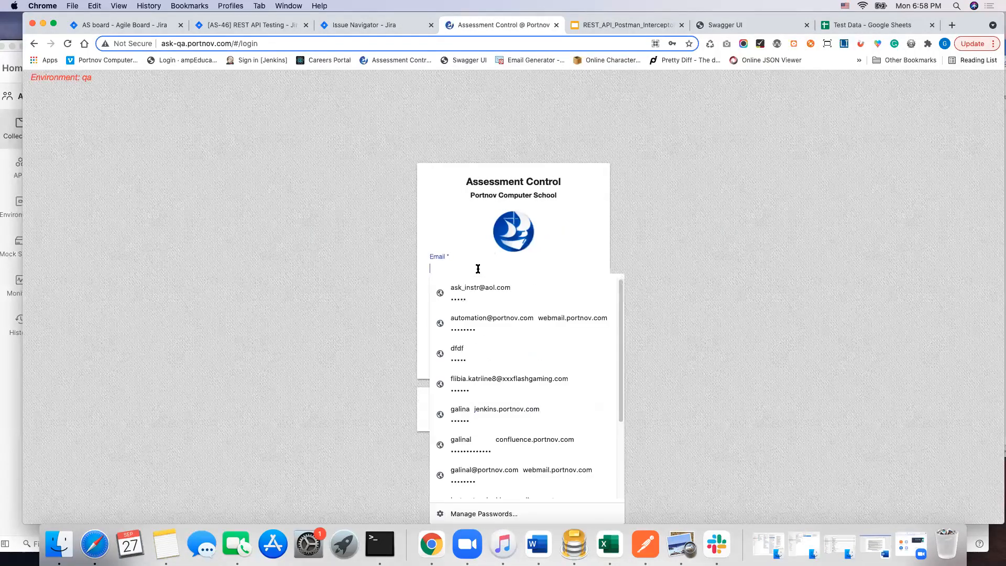
{"action": "type", "text": "student9@test.com"}
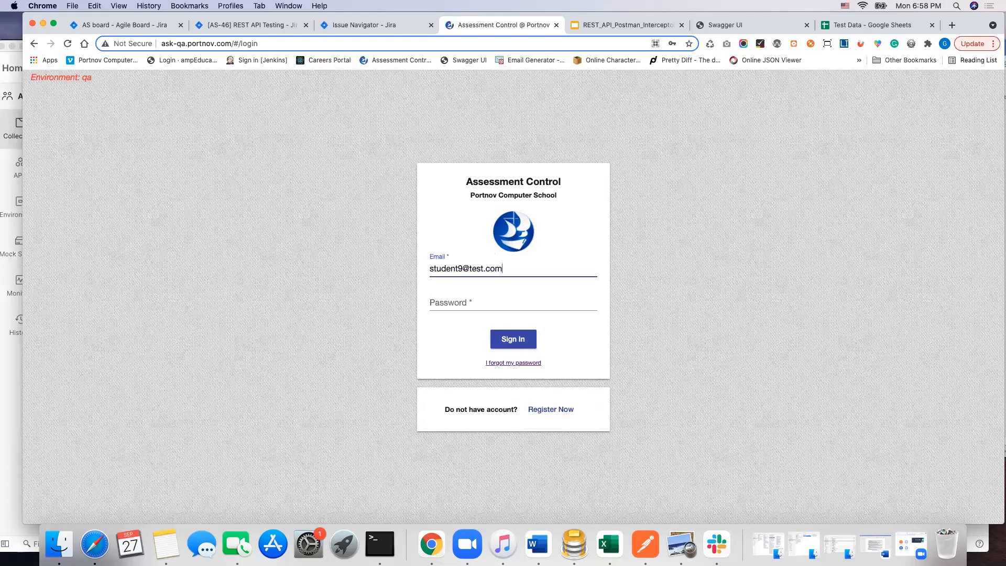
{"action": "left_click", "coordinate": [501, 294]}
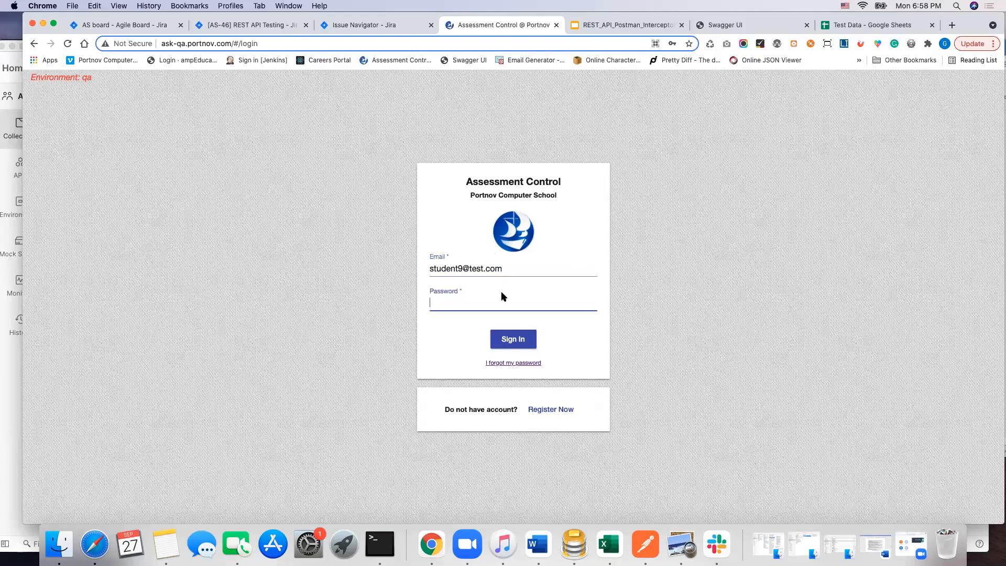
{"action": "type", "text": "123"}
{"action": "left_click", "coordinate": [513, 339]}
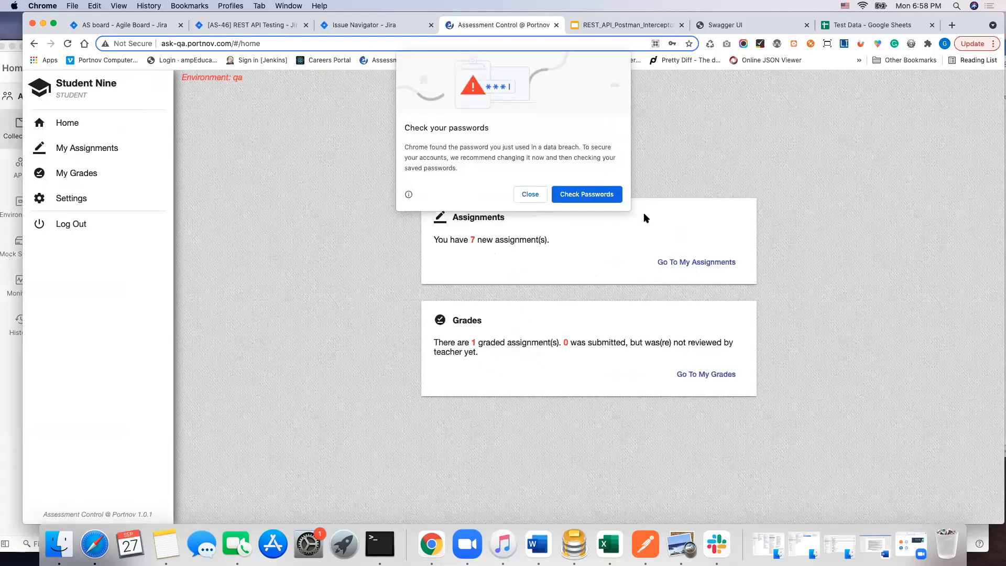
{"action": "left_click", "coordinate": [530, 195]}
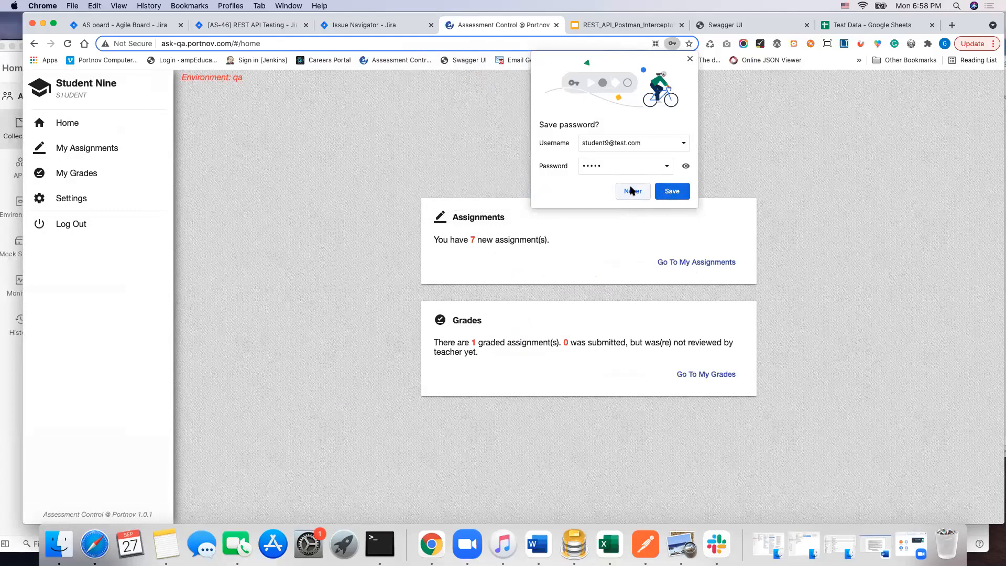
{"action": "left_click", "coordinate": [690, 60]}
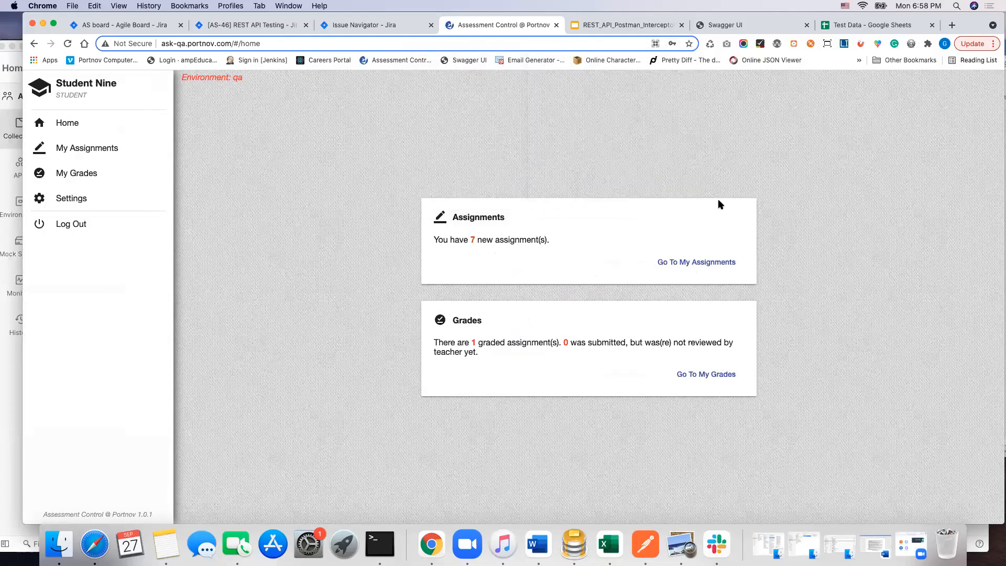
Step: Open the demo quiz assigned 09/27/21 18:42 and answer it with ghghg, Los Angeles, and Steve Jobs, Steve Wozniak and Ronald Wayne
{"action": "left_click", "coordinate": [703, 263]}
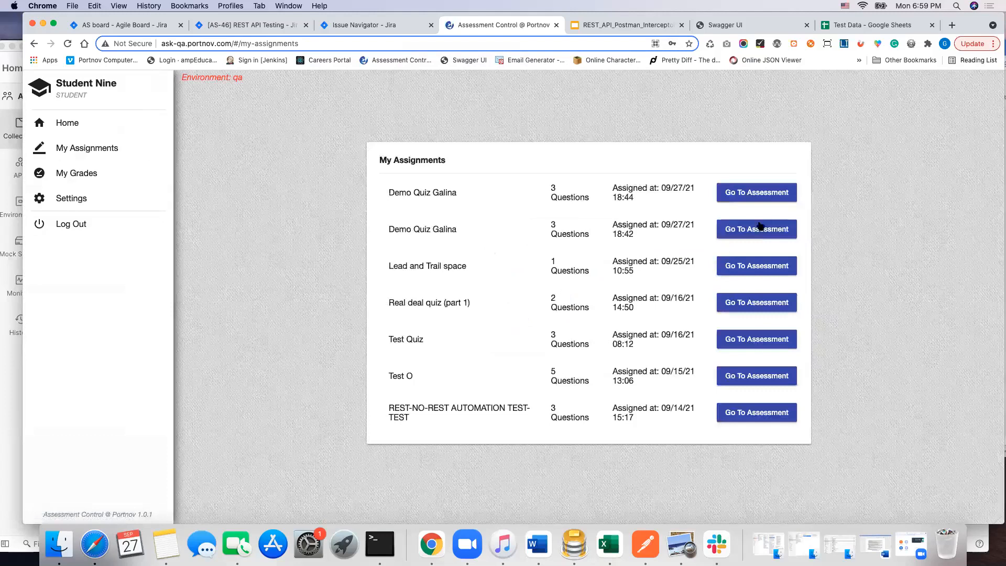
{"action": "left_click", "coordinate": [774, 230]}
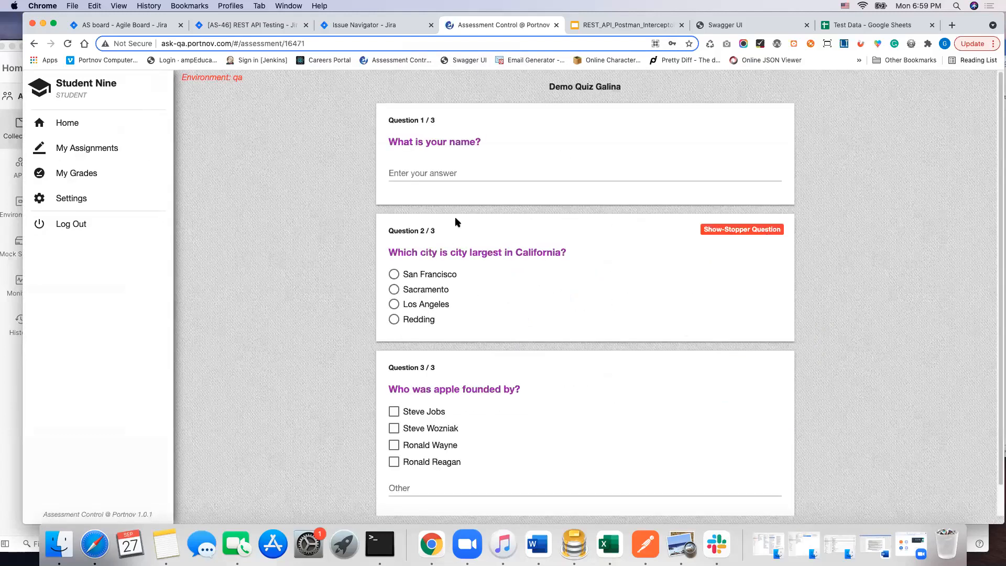
{"action": "left_click", "coordinate": [421, 174]}
{"action": "type", "text": "ghghg"}
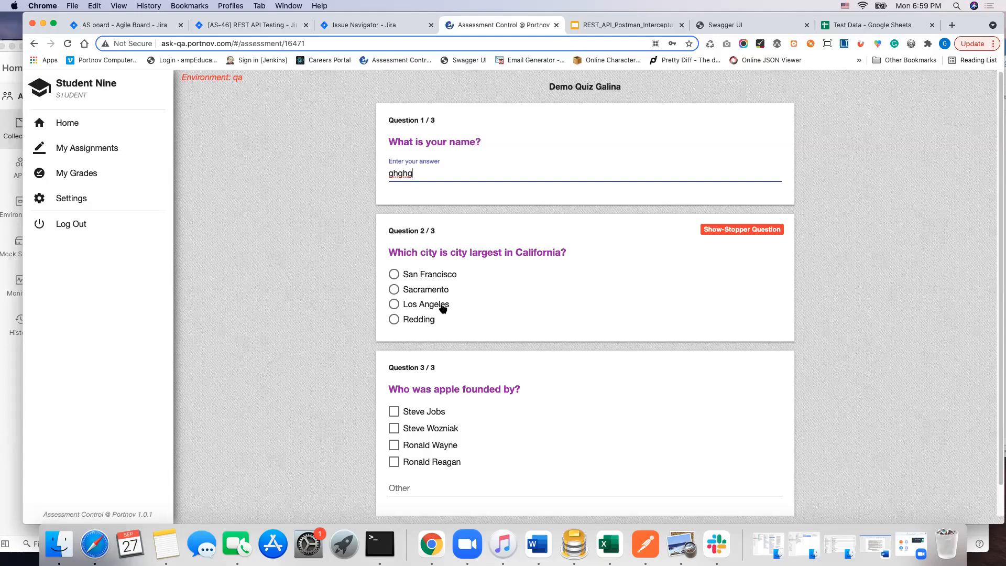
{"action": "left_click", "coordinate": [394, 304]}
{"action": "left_click", "coordinate": [392, 413]}
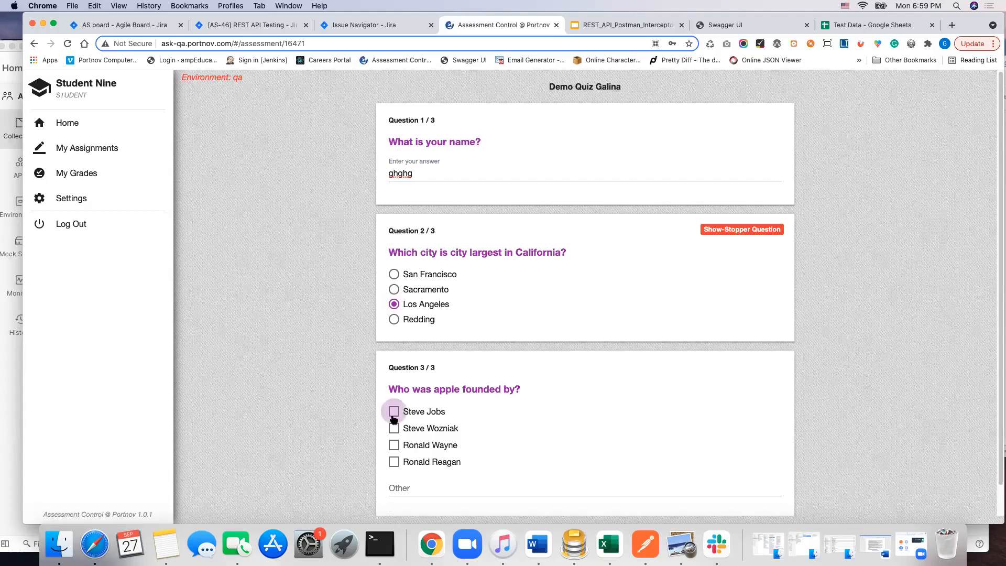
{"action": "left_click", "coordinate": [394, 431]}
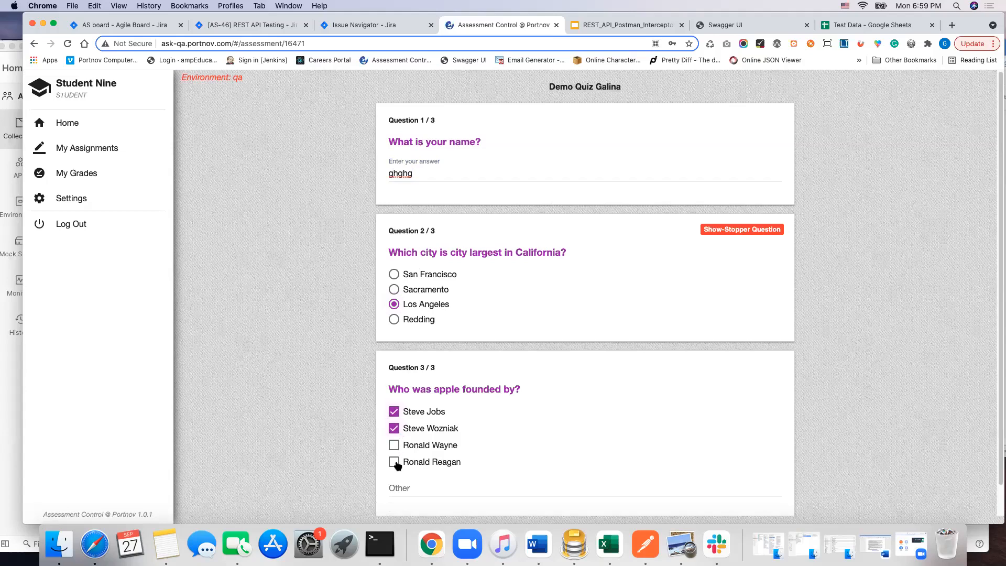
{"action": "left_click", "coordinate": [394, 446]}
{"action": "scroll", "coordinate": [501, 458], "scroll_direction": "down", "scroll_amount": 1}
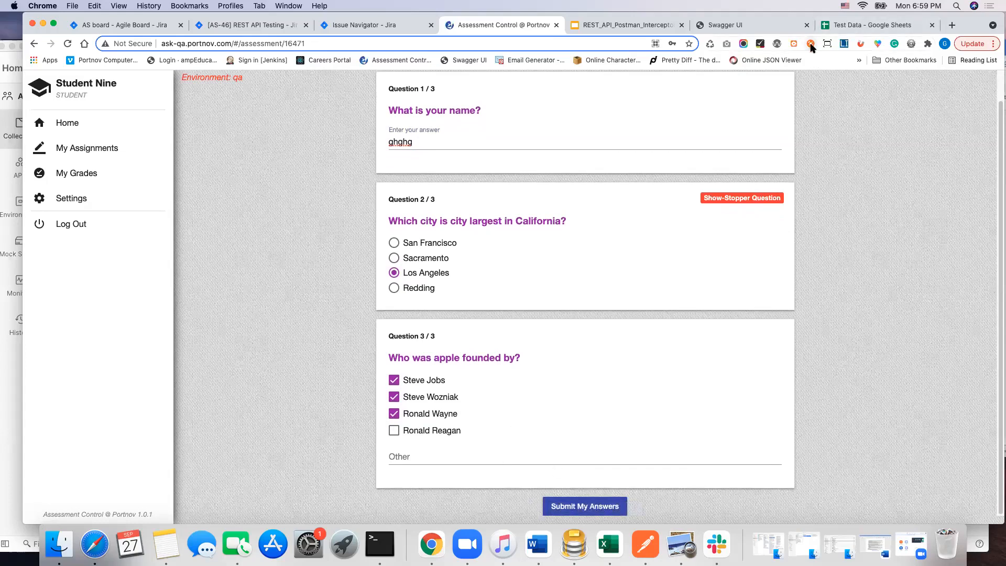
Step: Switch to Postman and delete all of today's requests from the workspace history
{"action": "left_click", "coordinate": [650, 544]}
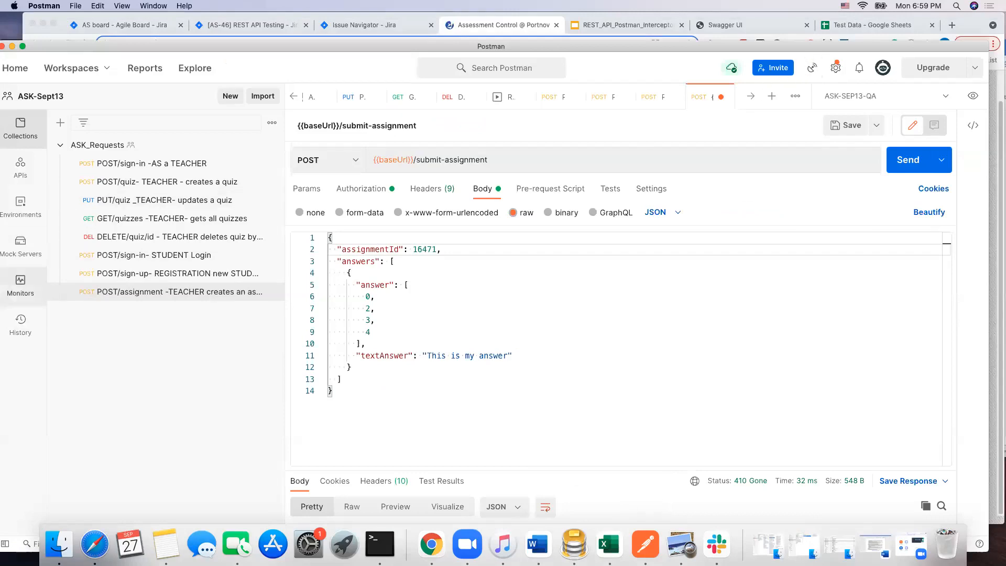
{"action": "left_click", "coordinate": [31, 318]}
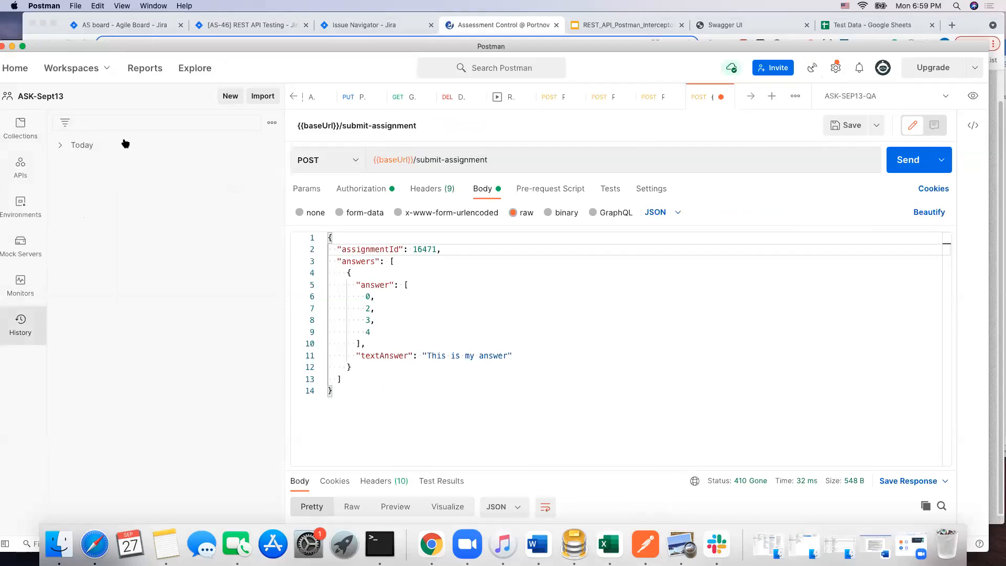
{"action": "left_click", "coordinate": [60, 146]}
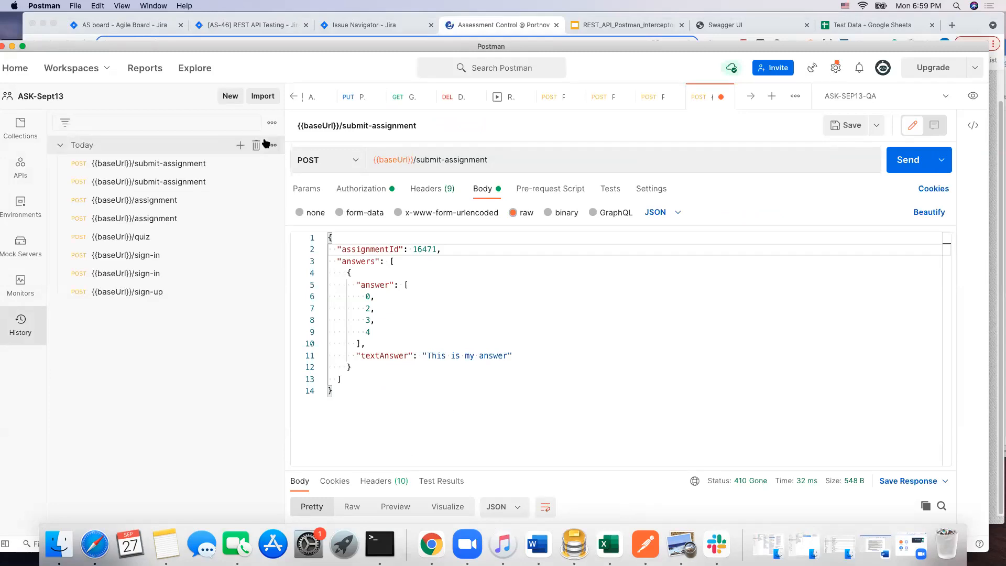
{"action": "left_click", "coordinate": [256, 147]}
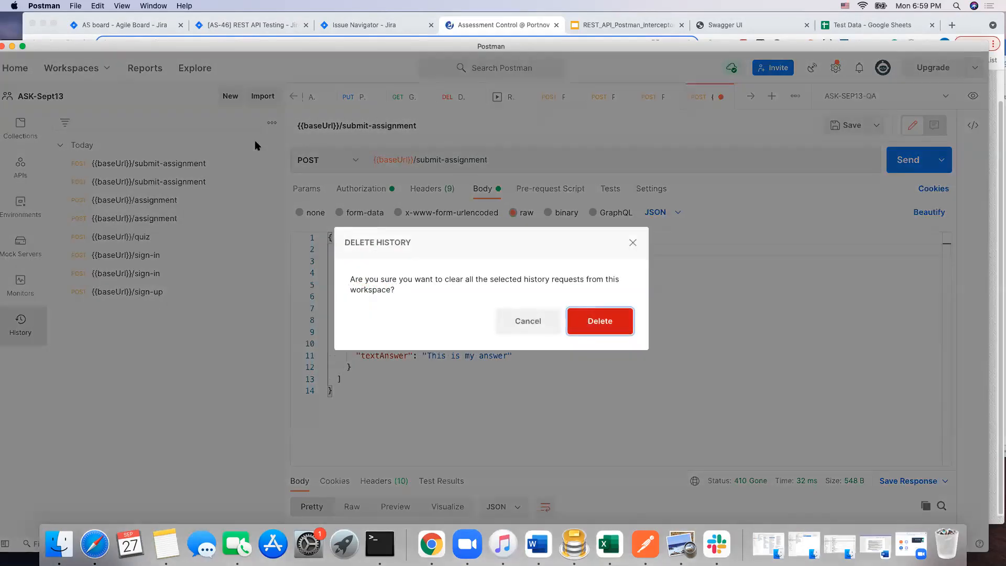
{"action": "left_click", "coordinate": [603, 322]}
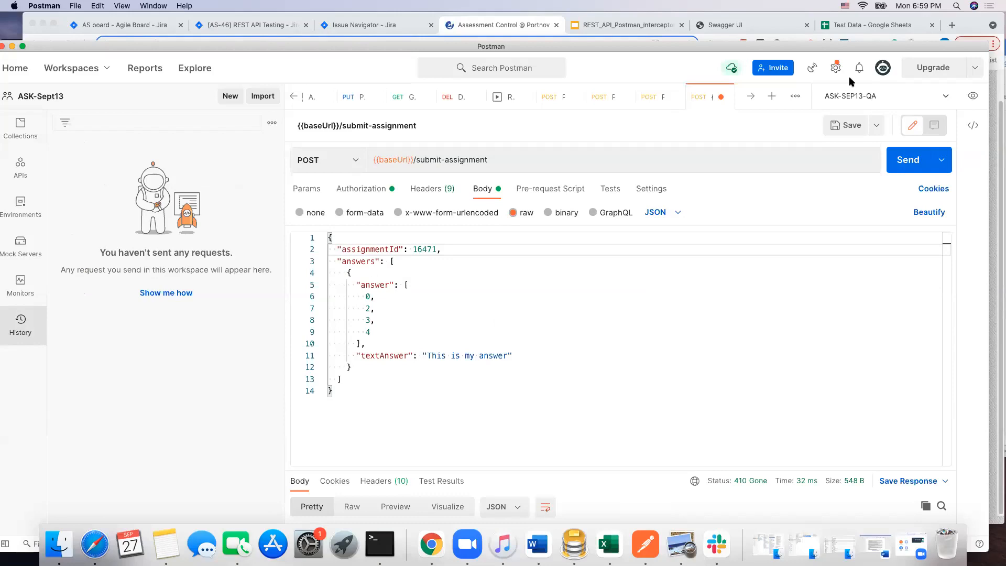
Step: Turn on request capture through the Interceptor and lower the Postman window to uncover the browser behind it
{"action": "left_click", "coordinate": [811, 69]}
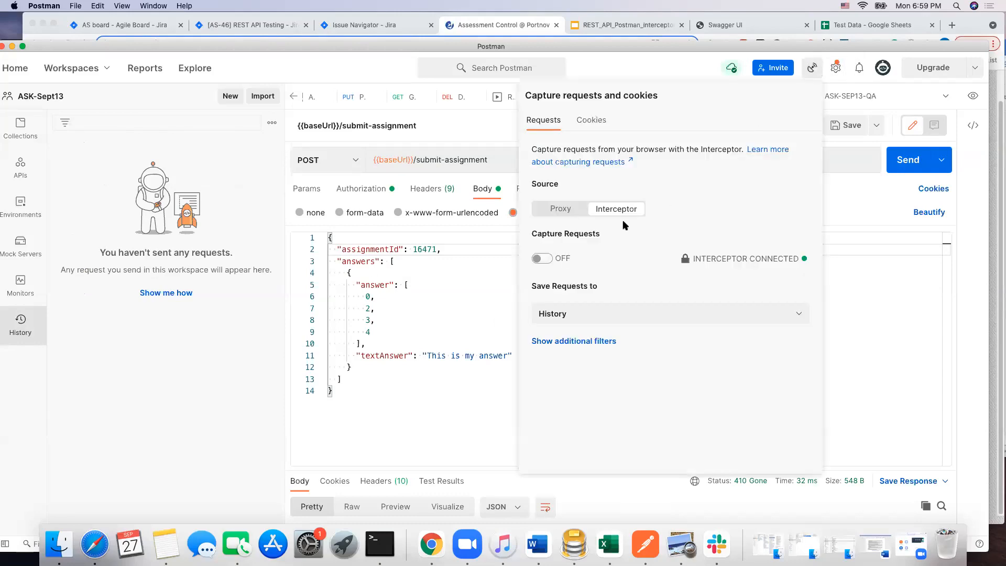
{"action": "left_click", "coordinate": [536, 260]}
{"action": "left_click_drag", "start_coordinate": [837, 47], "coordinate": [841, 108]}
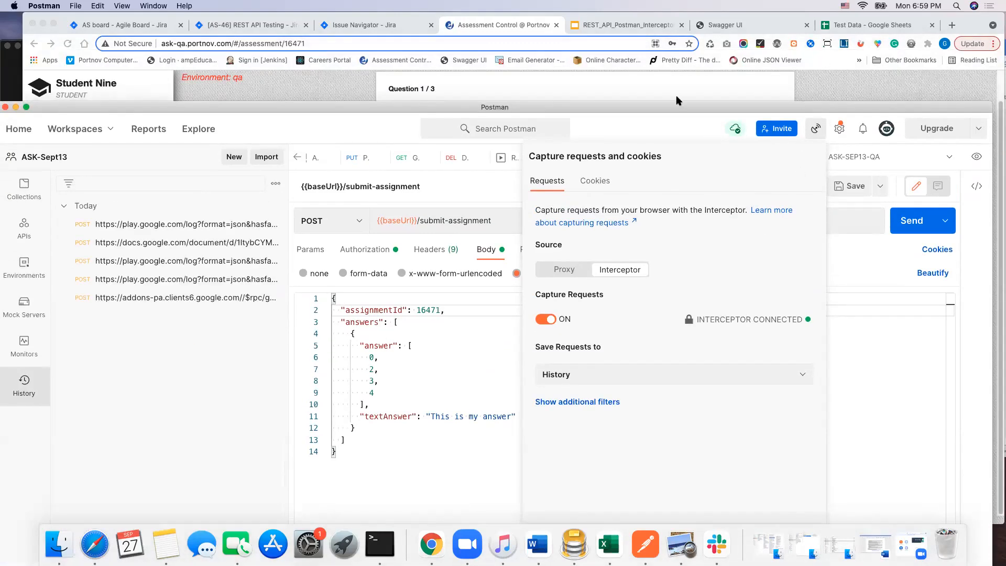
Step: Switch to Chrome, submit the completed quiz answers and close the confirmation message
{"action": "left_click", "coordinate": [831, 79]}
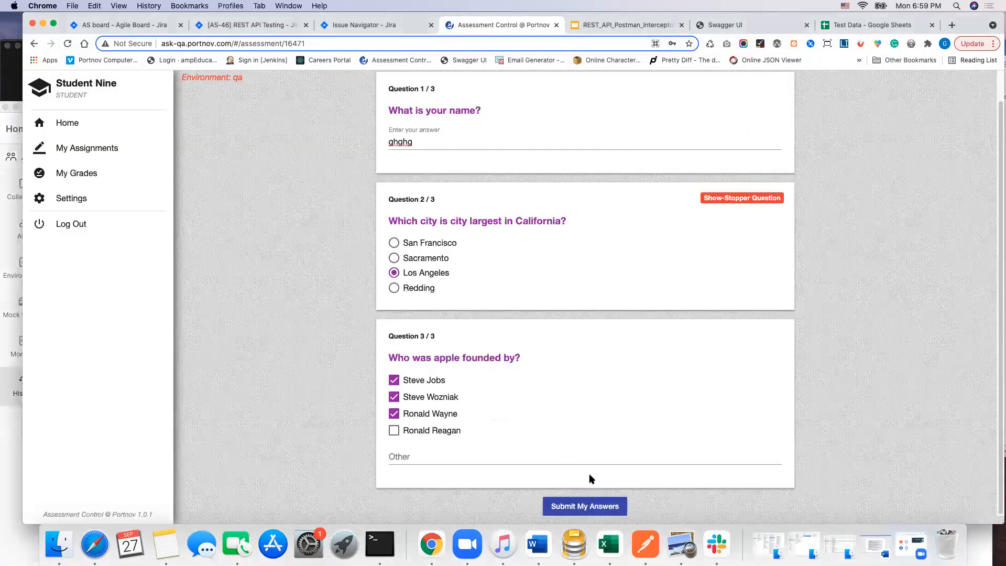
{"action": "left_click", "coordinate": [603, 506]}
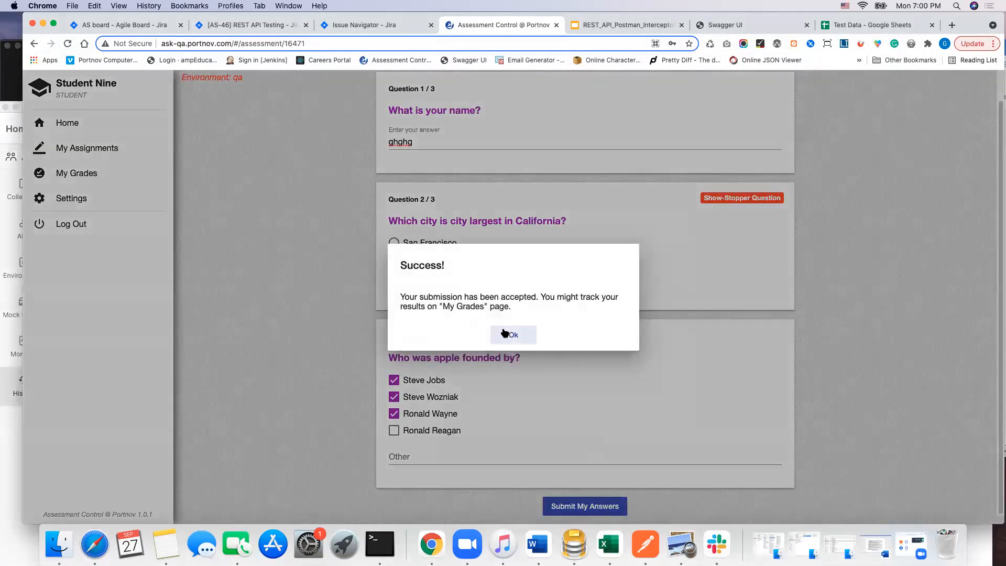
{"action": "left_click", "coordinate": [508, 333]}
Step: Switch to Postman, open the captured submit-assignment request from the history and copy its entire JSON body
{"action": "left_click", "coordinate": [653, 549]}
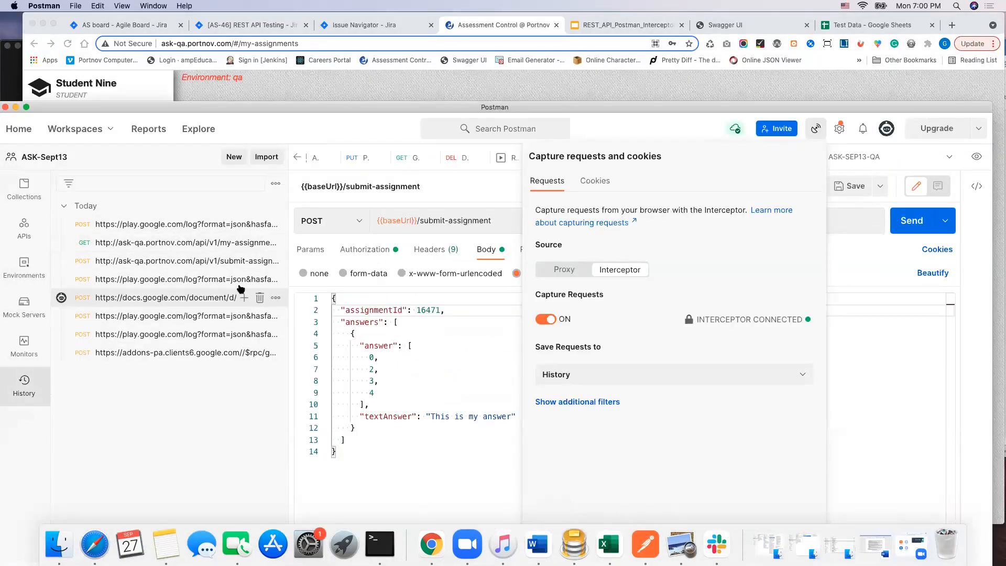
{"action": "left_click", "coordinate": [228, 260]}
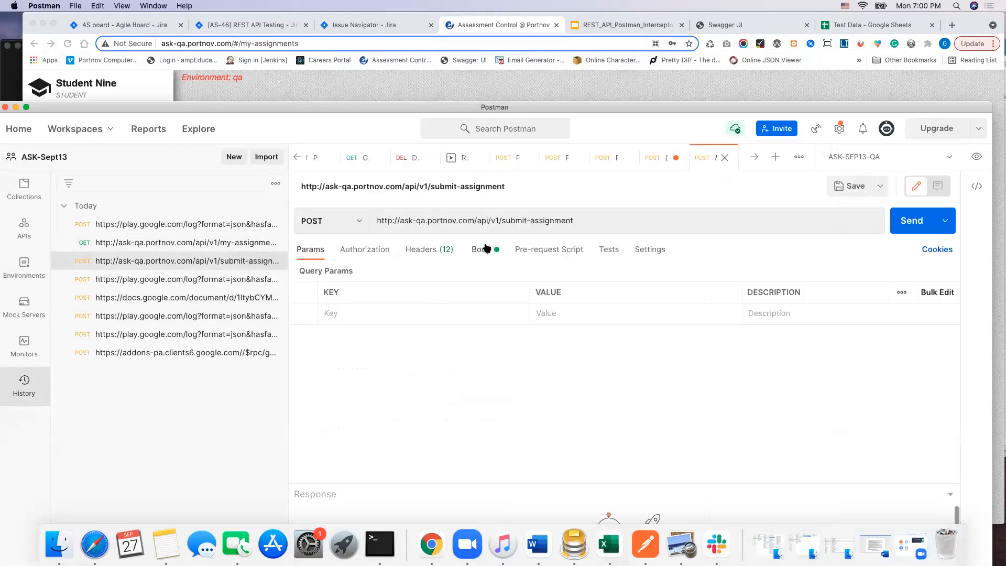
{"action": "left_click", "coordinate": [481, 250]}
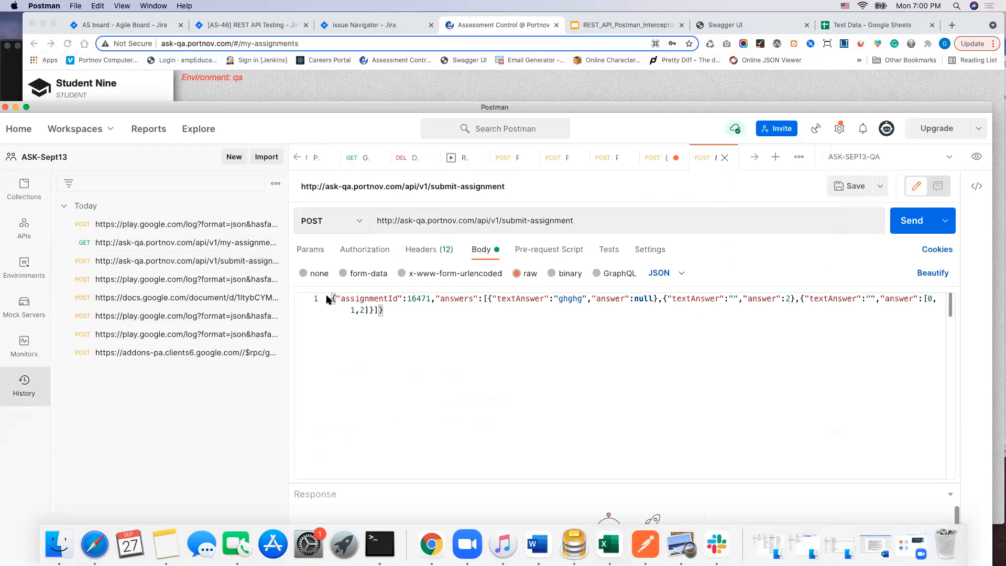
{"action": "left_click_drag", "start_coordinate": [333, 296], "coordinate": [402, 314]}
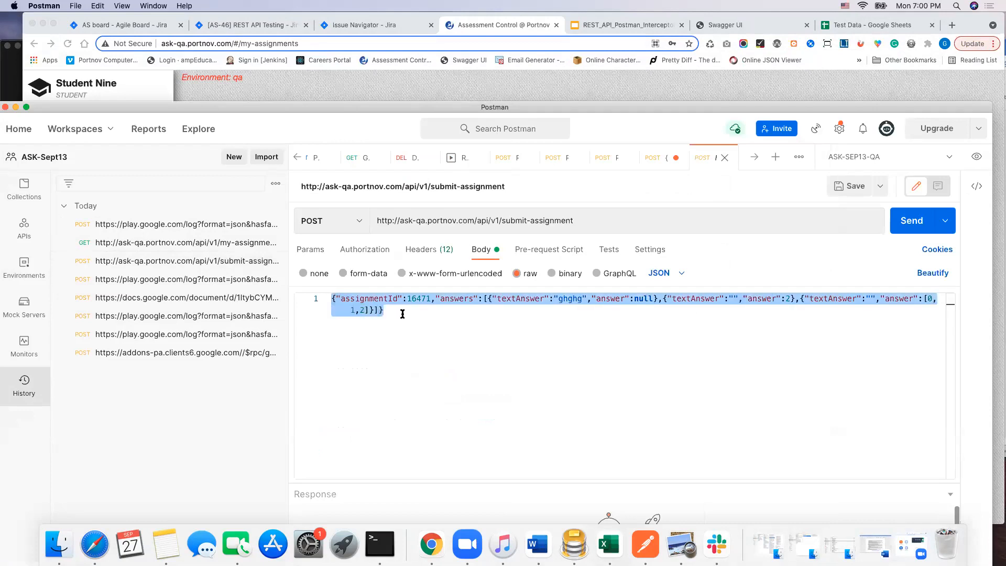
{"action": "key", "text": "super+c"}
Step: Replace the example payload in the {{baseUrl}}/submit-assignment request with the copied JSON body
{"action": "left_click", "coordinate": [650, 161]}
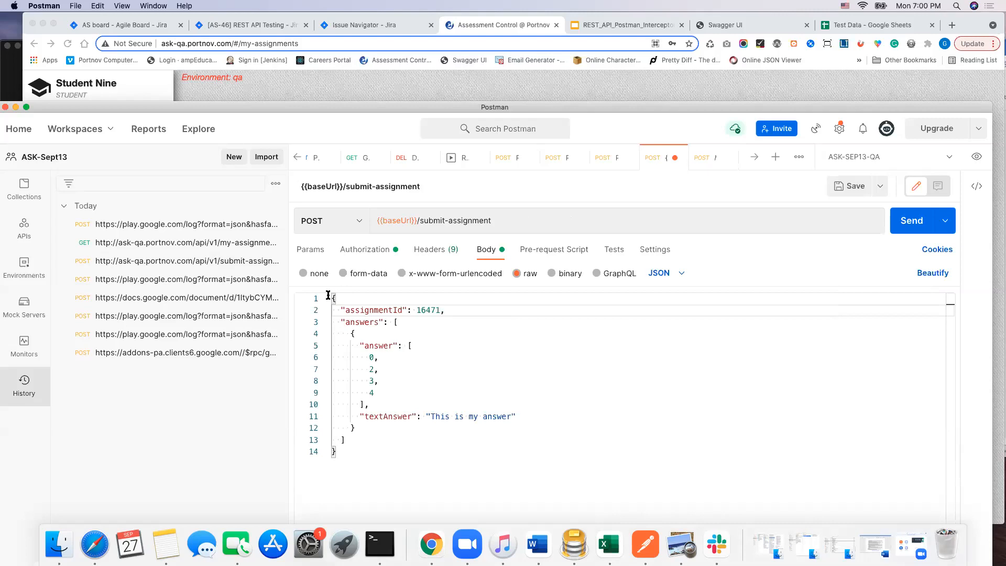
{"action": "left_click_drag", "start_coordinate": [331, 298], "coordinate": [430, 461]}
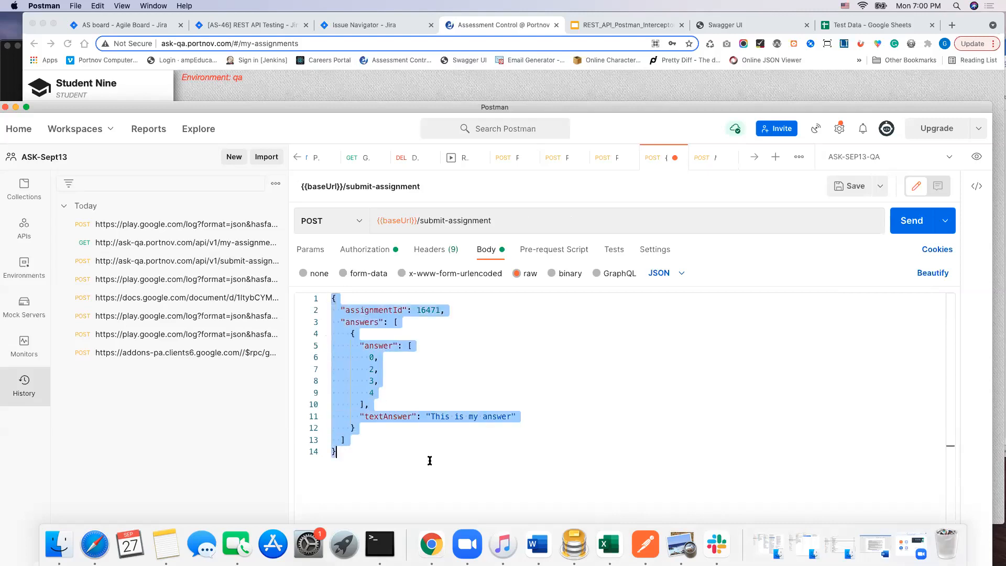
{"action": "key", "text": "super+v"}
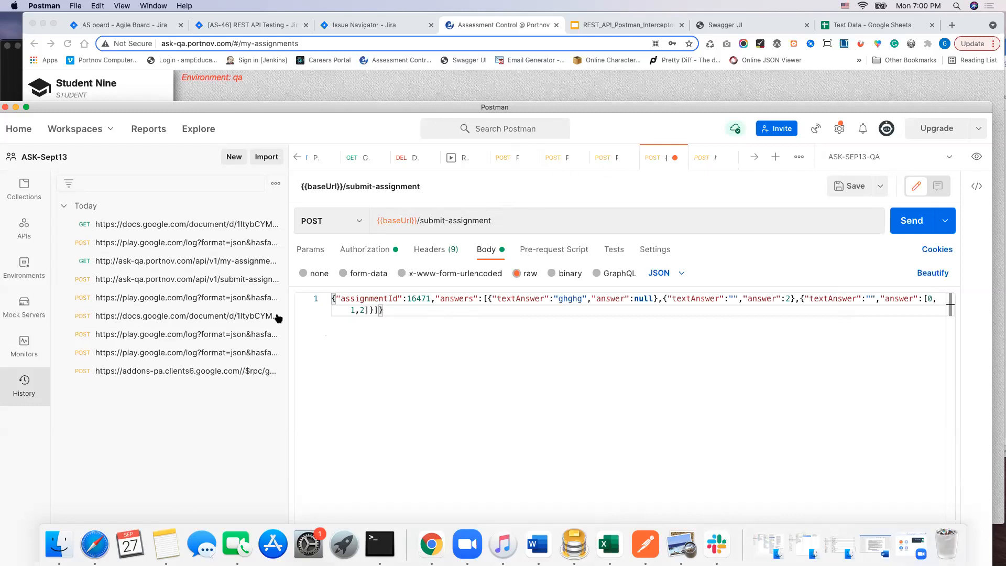
Step: Check the assignment id in the response of the saved POST/assignment request and return to the submit-assignment request
{"action": "left_click", "coordinate": [24, 189]}
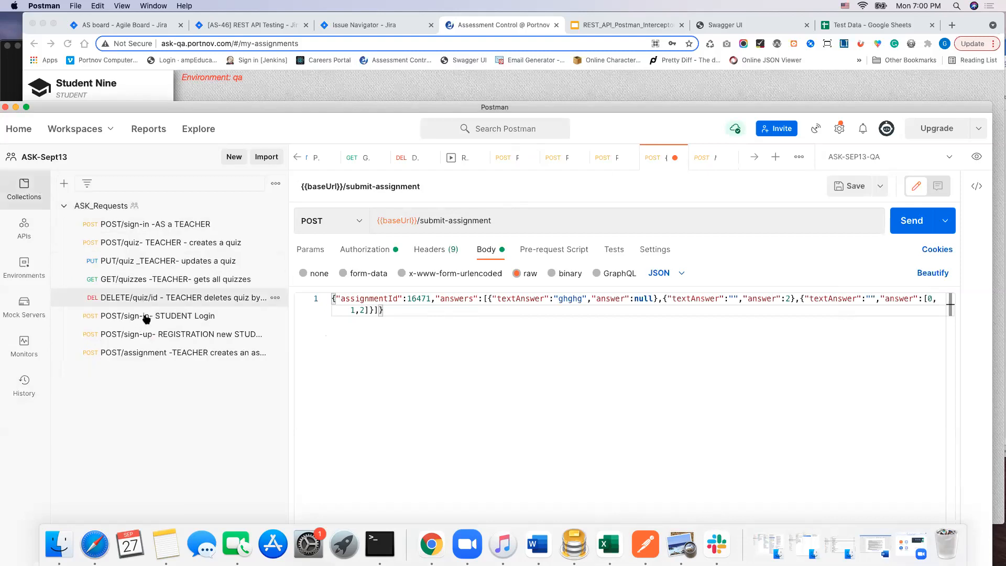
{"action": "left_click", "coordinate": [173, 356]}
{"action": "double_click", "coordinate": [400, 467]}
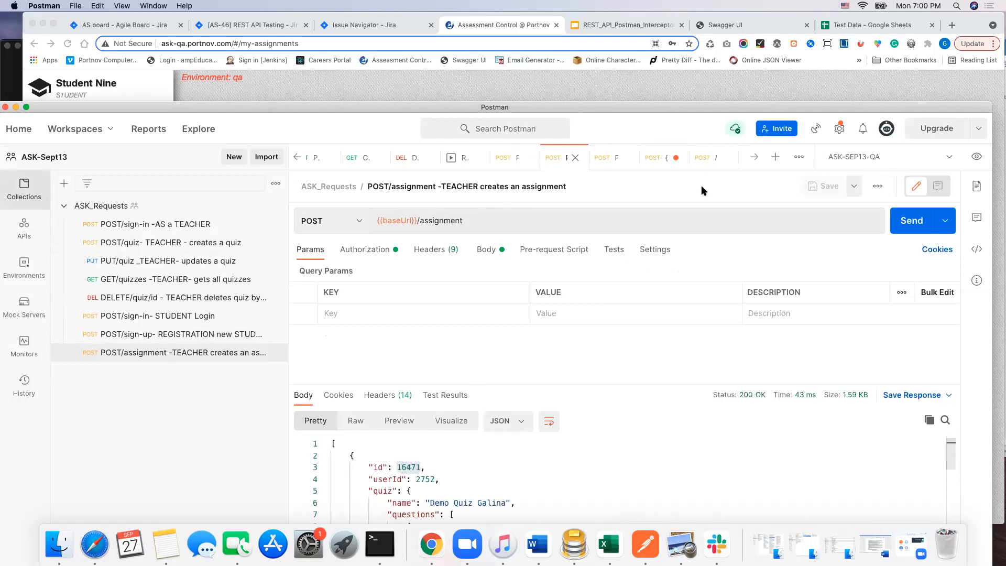
{"action": "left_click", "coordinate": [655, 157]}
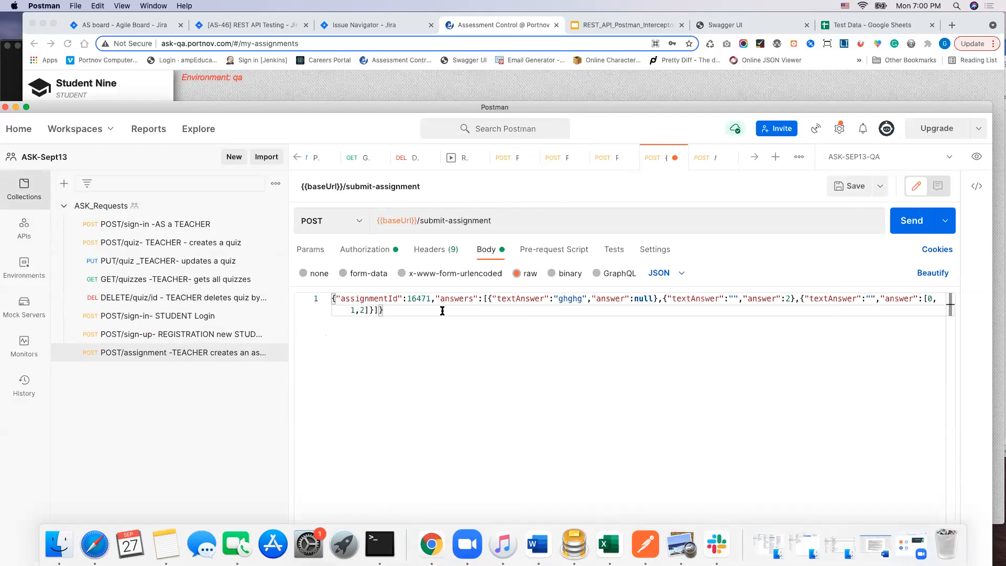
Step: Beautify the JSON body of the {{baseUrl}}/submit-assignment request and send the request
{"action": "left_click", "coordinate": [927, 274]}
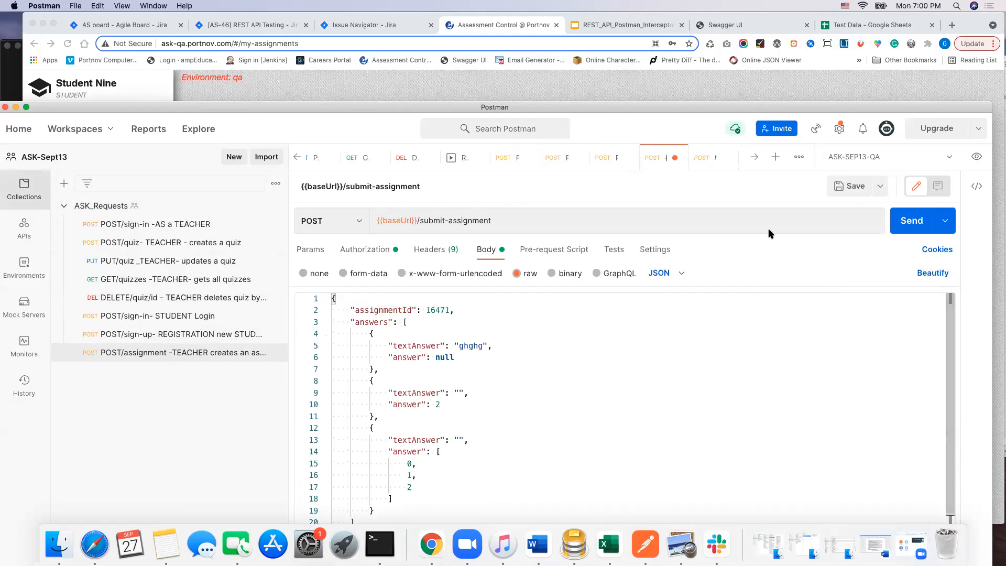
{"action": "left_click", "coordinate": [912, 219]}
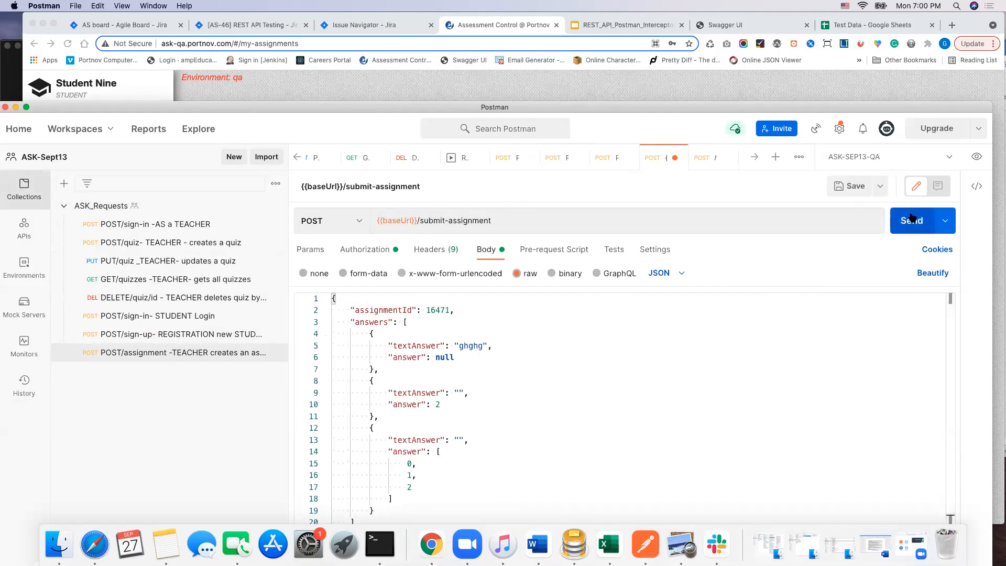
Step: Enlarge the response area of the submit-assignment request and examine the returned quiz questions, grading status, answers, scores and timestamps
{"action": "left_click_drag", "start_coordinate": [650, 105], "coordinate": [611, 14]}
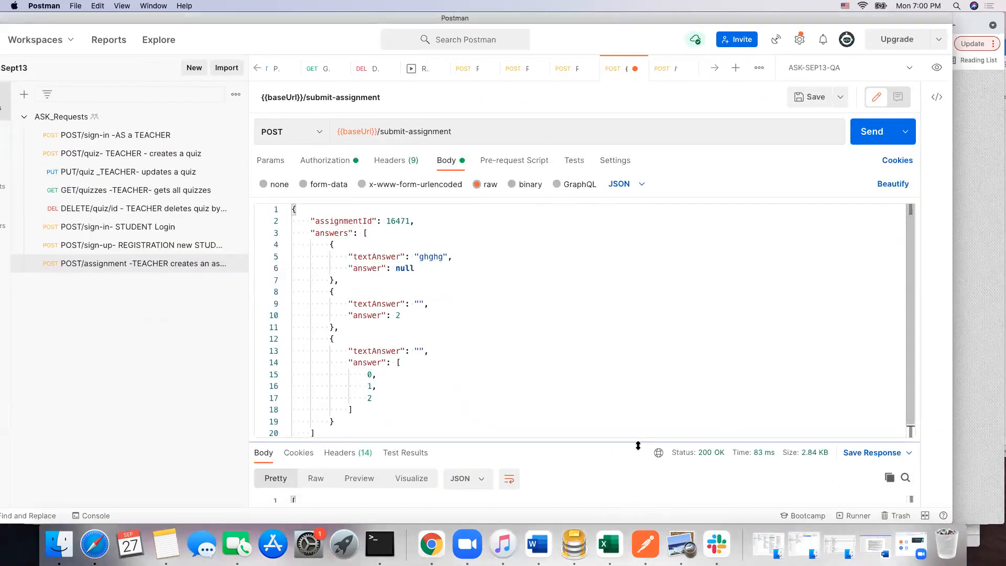
{"action": "left_click_drag", "start_coordinate": [636, 444], "coordinate": [617, 243]}
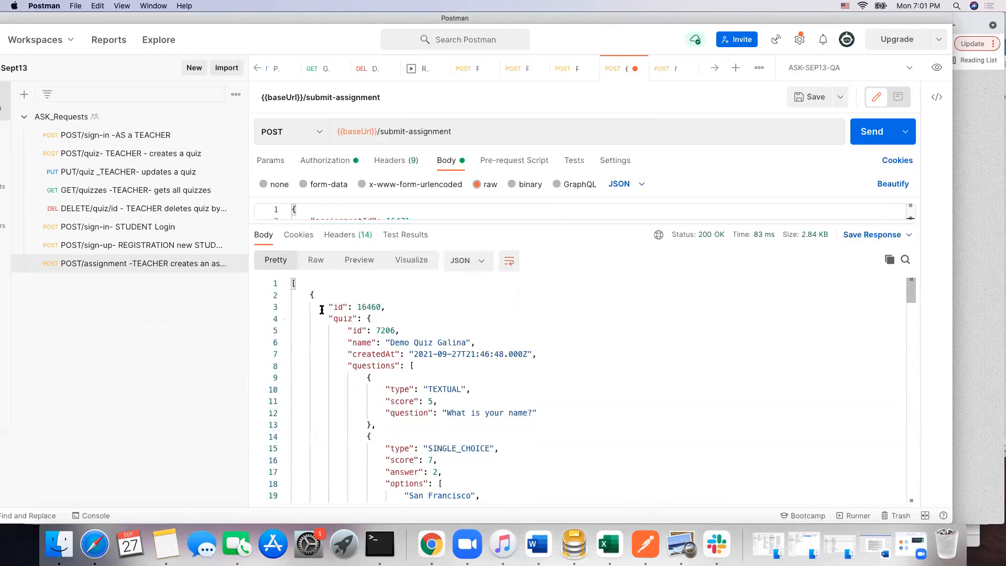
{"action": "scroll", "coordinate": [386, 323], "scroll_direction": "down", "scroll_amount": 3}
{"action": "scroll", "coordinate": [384, 321], "scroll_direction": "up", "scroll_amount": 3}
{"action": "scroll", "coordinate": [420, 333], "scroll_direction": "down", "scroll_amount": 3}
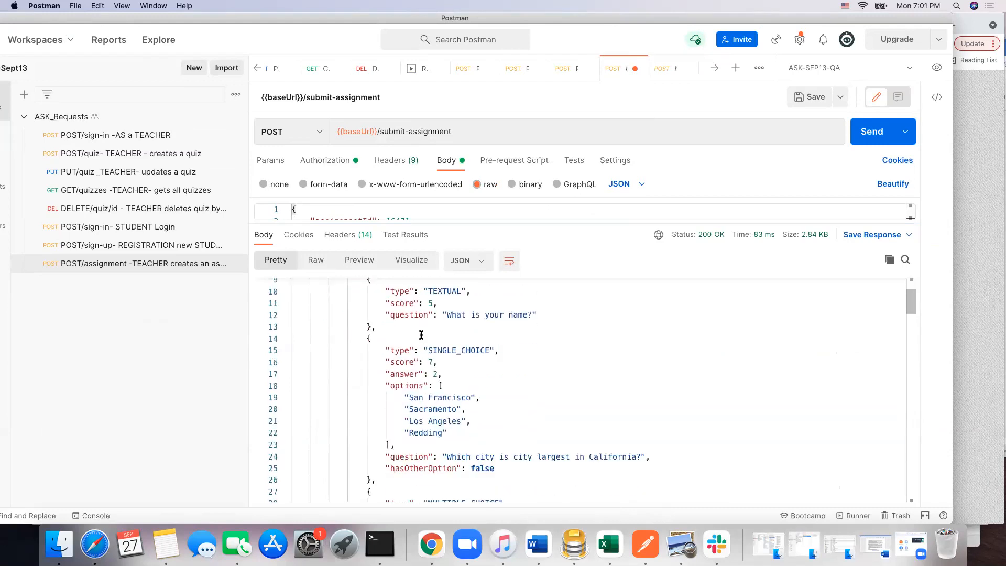
{"action": "scroll", "coordinate": [422, 340], "scroll_direction": "up", "scroll_amount": 3}
{"action": "scroll", "coordinate": [429, 350], "scroll_direction": "down", "scroll_amount": 2}
{"action": "scroll", "coordinate": [429, 351], "scroll_direction": "down", "scroll_amount": 3}
{"action": "scroll", "coordinate": [429, 350], "scroll_direction": "up", "scroll_amount": 3}
{"action": "scroll", "coordinate": [446, 344], "scroll_direction": "down", "scroll_amount": 2}
{"action": "scroll", "coordinate": [450, 343], "scroll_direction": "down", "scroll_amount": 3}
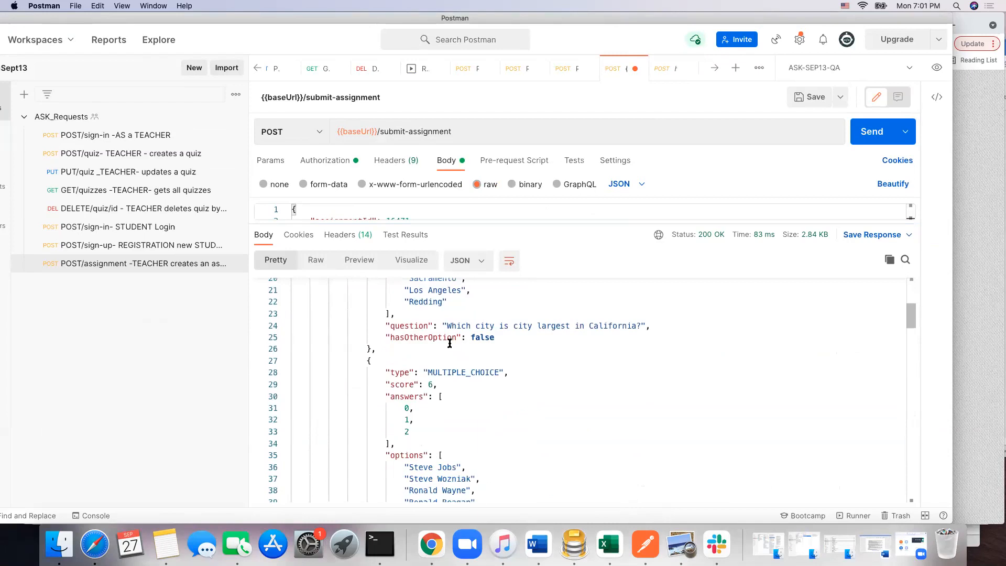
{"action": "scroll", "coordinate": [466, 348], "scroll_direction": "down", "scroll_amount": 4}
{"action": "scroll", "coordinate": [494, 370], "scroll_direction": "down", "scroll_amount": 3}
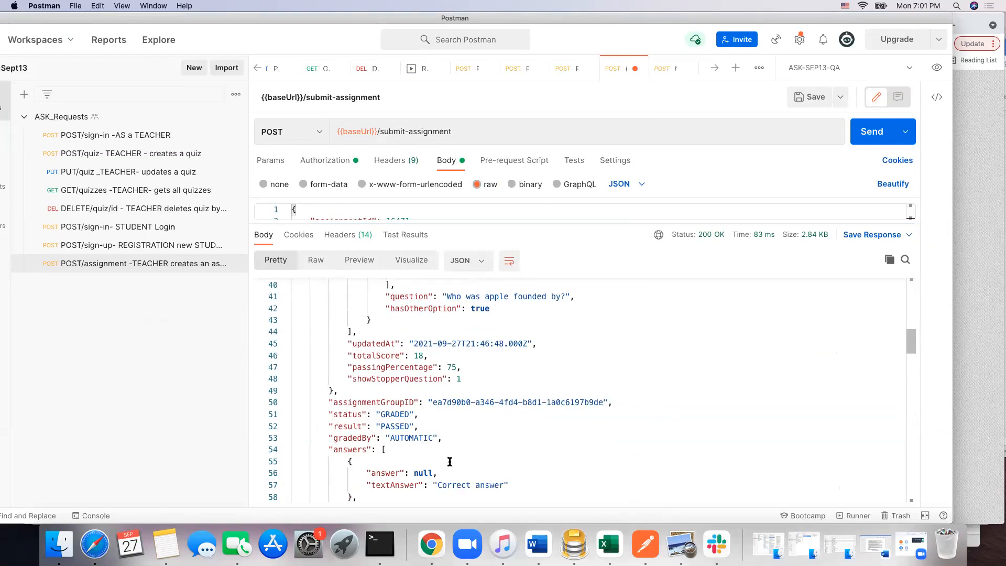
{"action": "scroll", "coordinate": [450, 462], "scroll_direction": "down", "scroll_amount": 6}
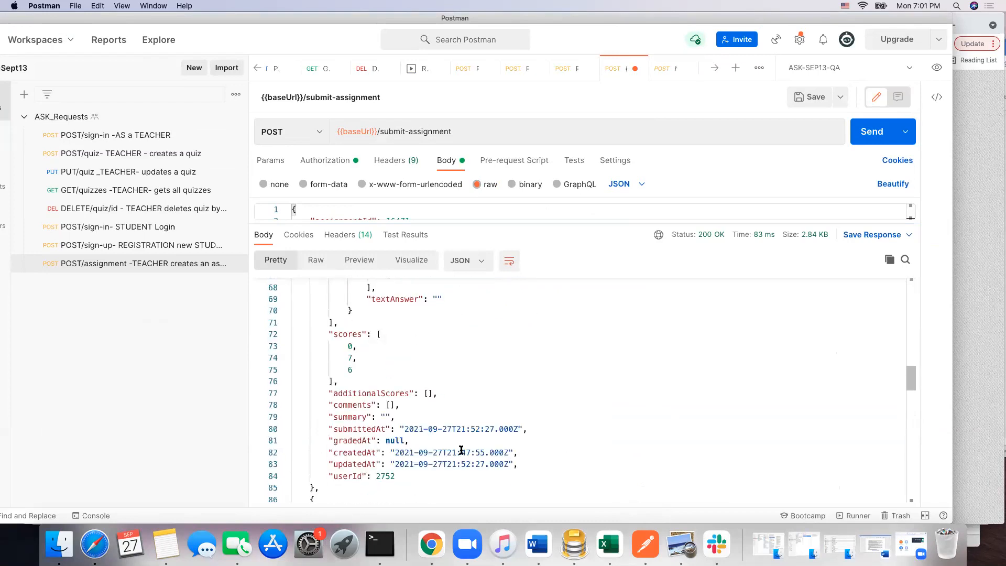
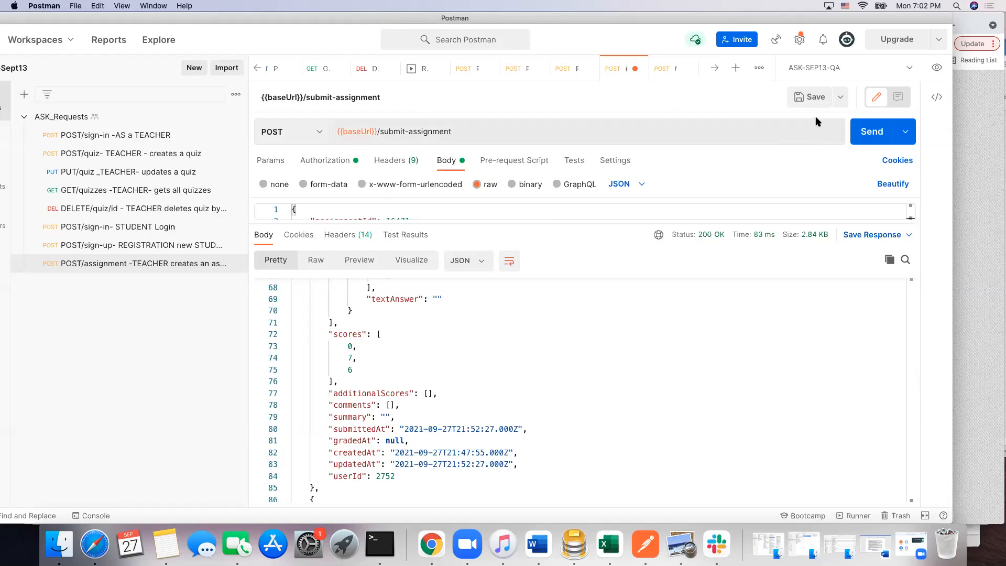
Step: Save the submit-assignment request in the ASK_Requests collection as "POSTsubmit-assignment - STUDENT submits a quiz"
{"action": "left_click", "coordinate": [840, 97]}
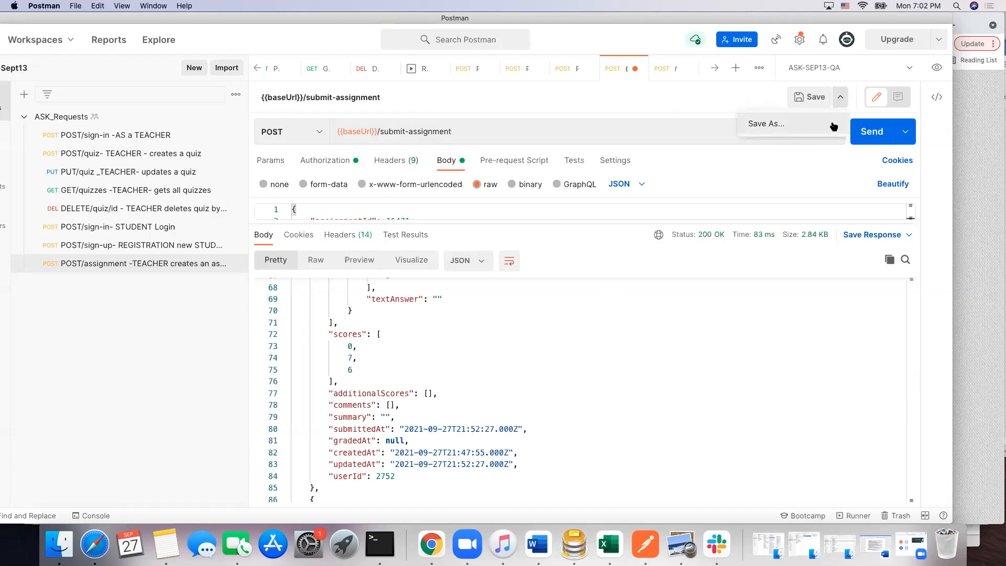
{"action": "left_click", "coordinate": [786, 126]}
{"action": "left_click_drag", "start_coordinate": [367, 146], "coordinate": [310, 149]}
{"action": "type", "text": "POSTsubmit-assignment"}
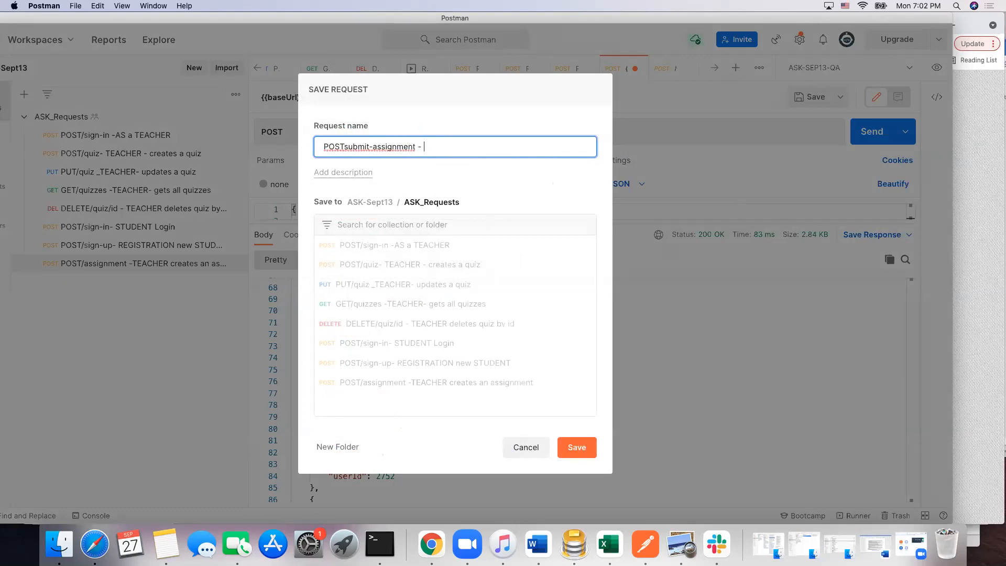
{"action": "type", "text": " - STUDENT submits a quiz"}
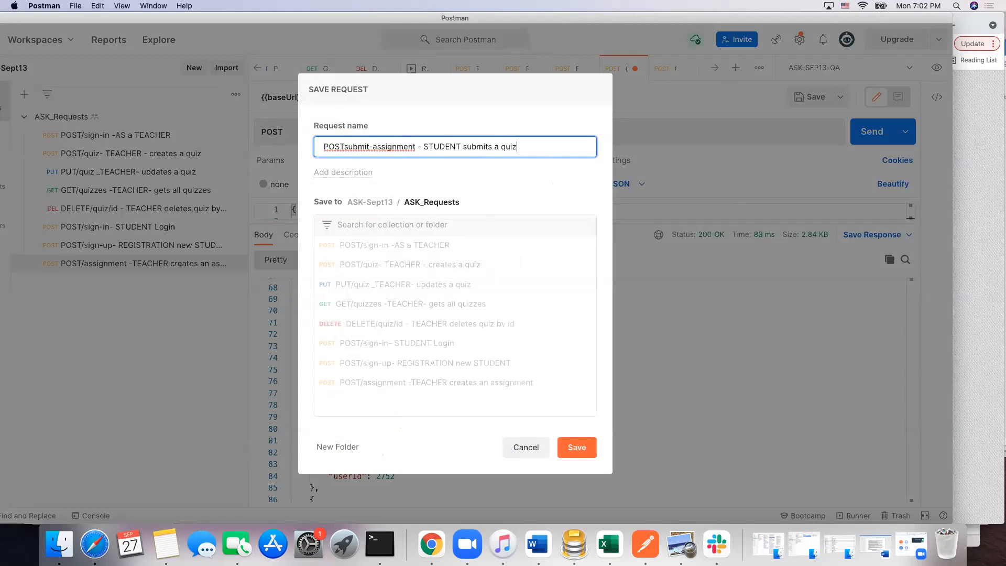
{"action": "left_click", "coordinate": [578, 447]}
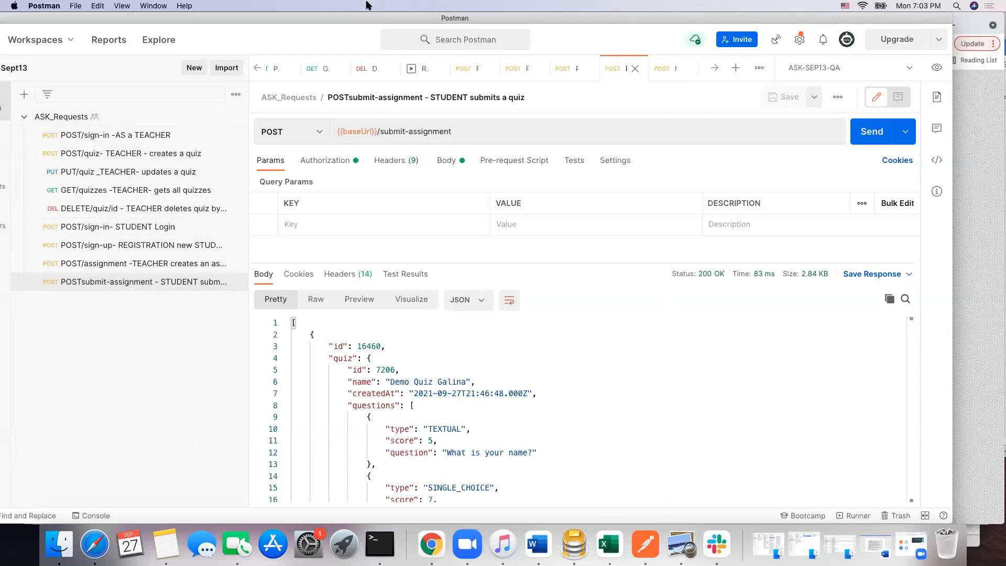
Step: Switch to the ASK-June workspace and look through the requests in its ASK-Requests collection
{"action": "left_click_drag", "start_coordinate": [315, 23], "coordinate": [368, 27]}
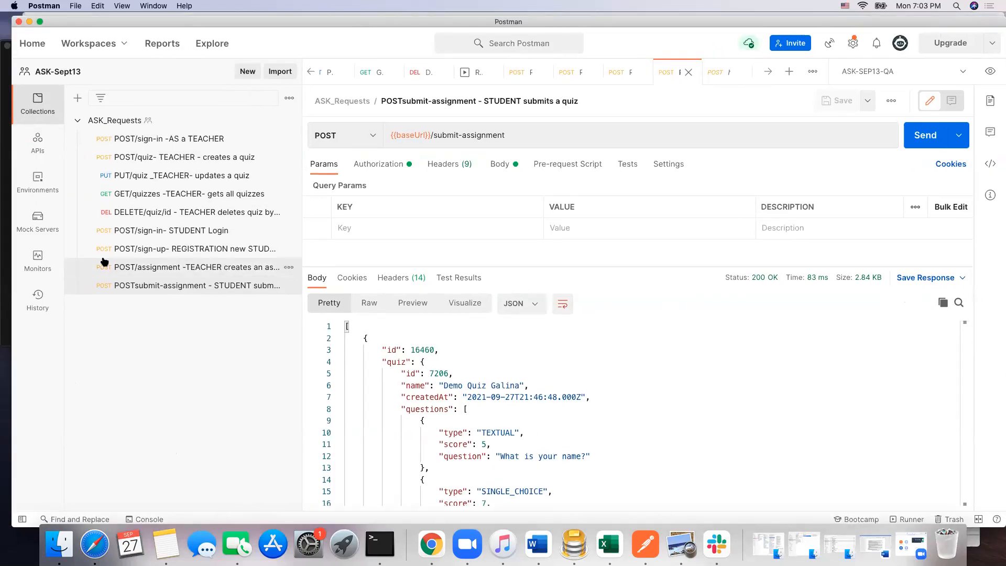
{"action": "left_click", "coordinate": [112, 44]}
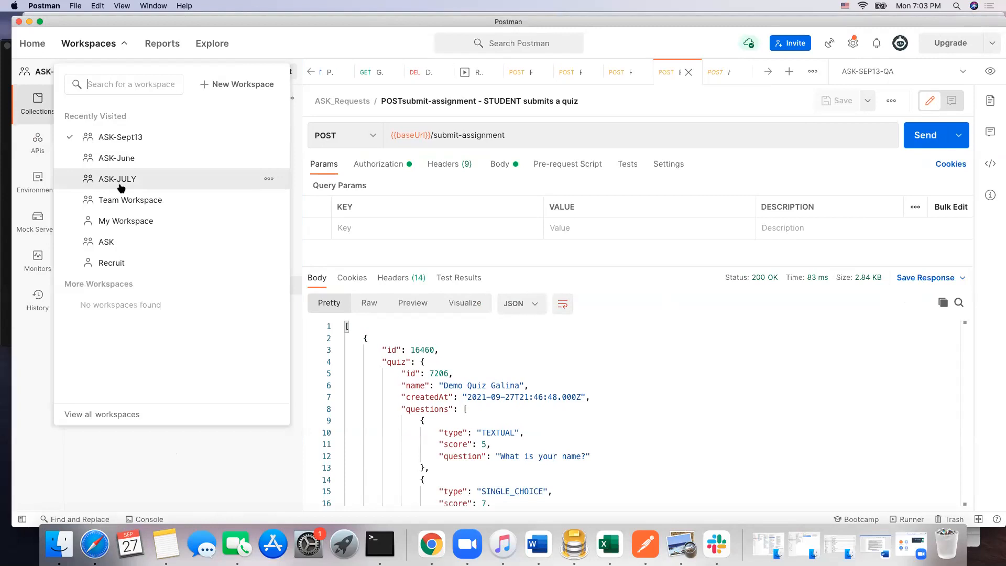
{"action": "left_click", "coordinate": [124, 159]}
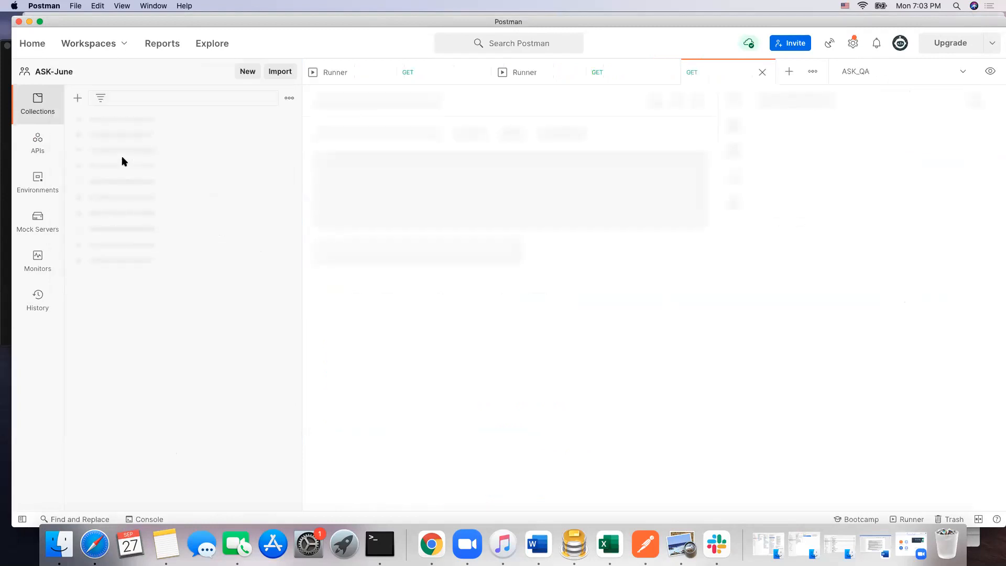
{"action": "scroll", "coordinate": [161, 269], "scroll_direction": "down", "scroll_amount": 4}
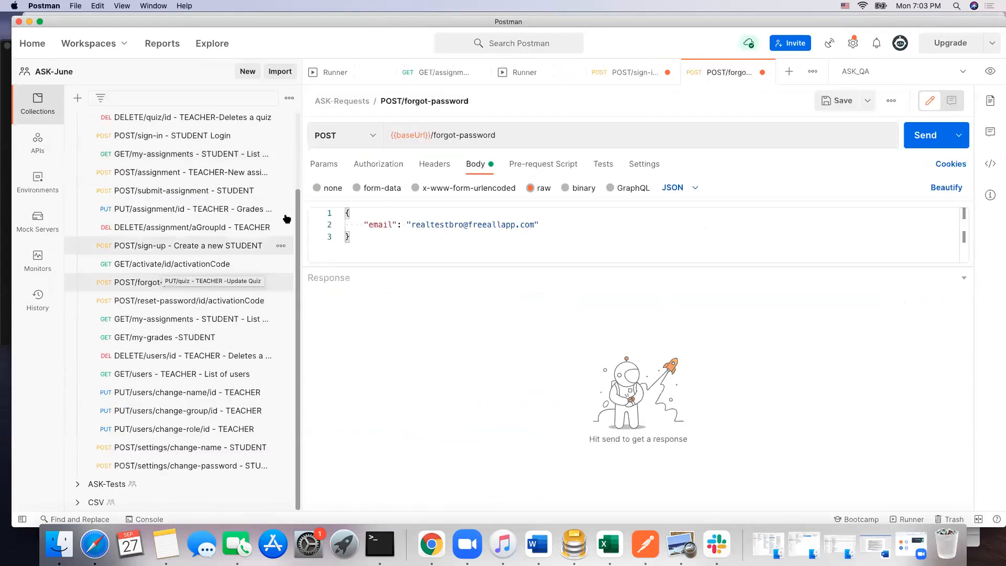
{"action": "left_click_drag", "start_coordinate": [298, 232], "coordinate": [294, 231]}
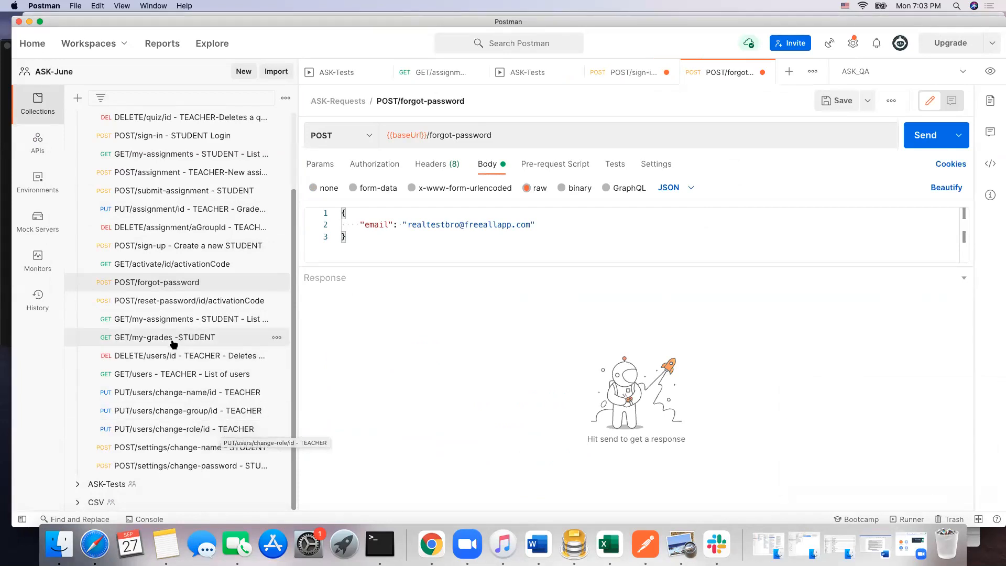
{"action": "scroll", "coordinate": [173, 325], "scroll_direction": "up", "scroll_amount": 5}
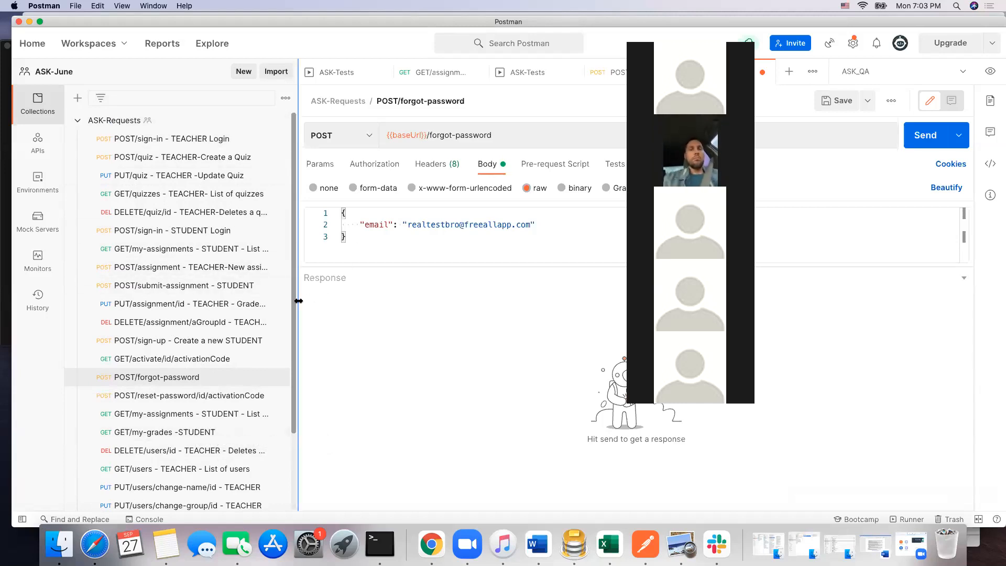
{"action": "left_click_drag", "start_coordinate": [297, 302], "coordinate": [316, 302]}
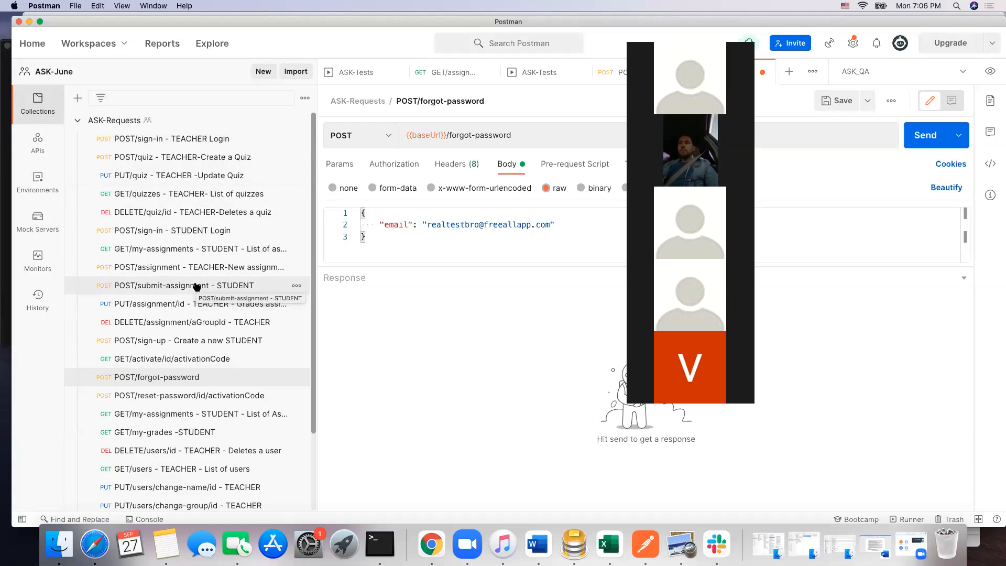
Step: Replace the password in the body of the POST/sign-in - TEACHER Login request with a non-matching one and send the request
{"action": "left_click", "coordinate": [188, 138]}
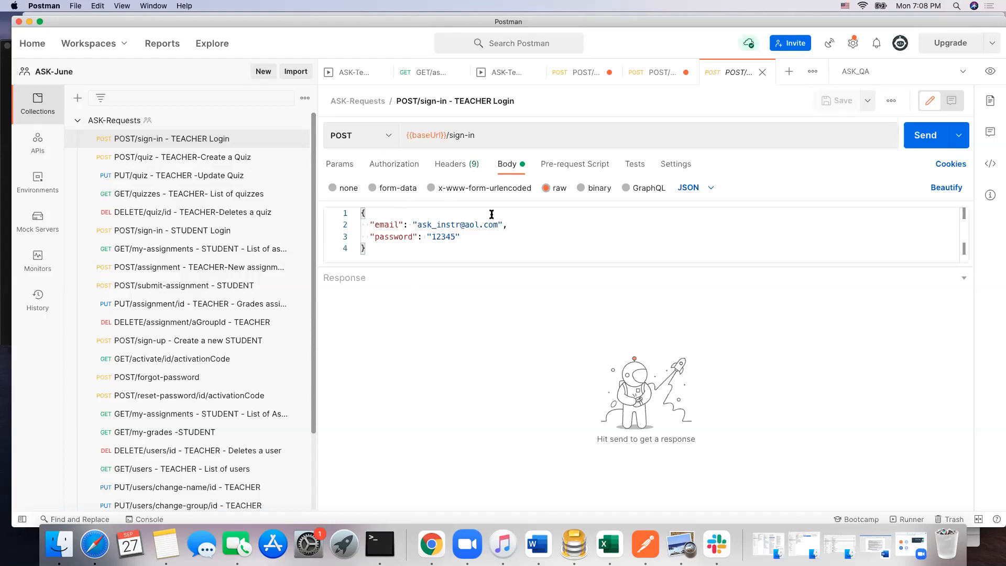
{"action": "double_click", "coordinate": [454, 236]}
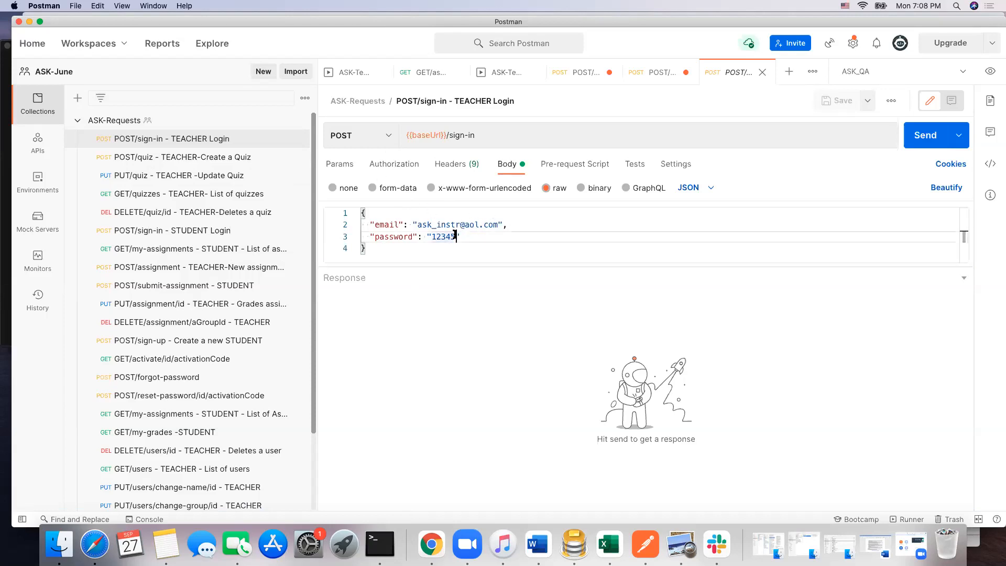
{"action": "type", "text": "1234"}
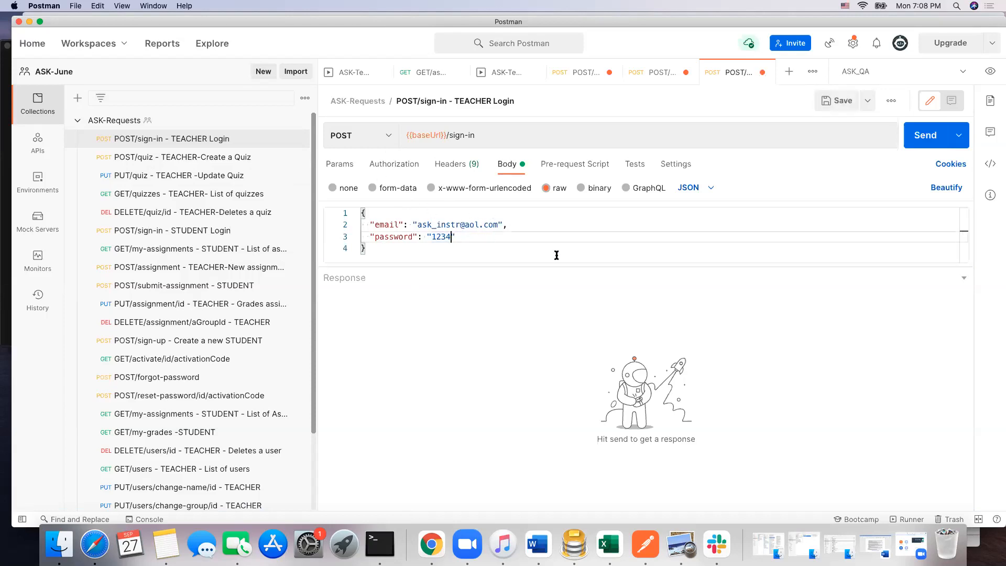
{"action": "left_click", "coordinate": [937, 136]}
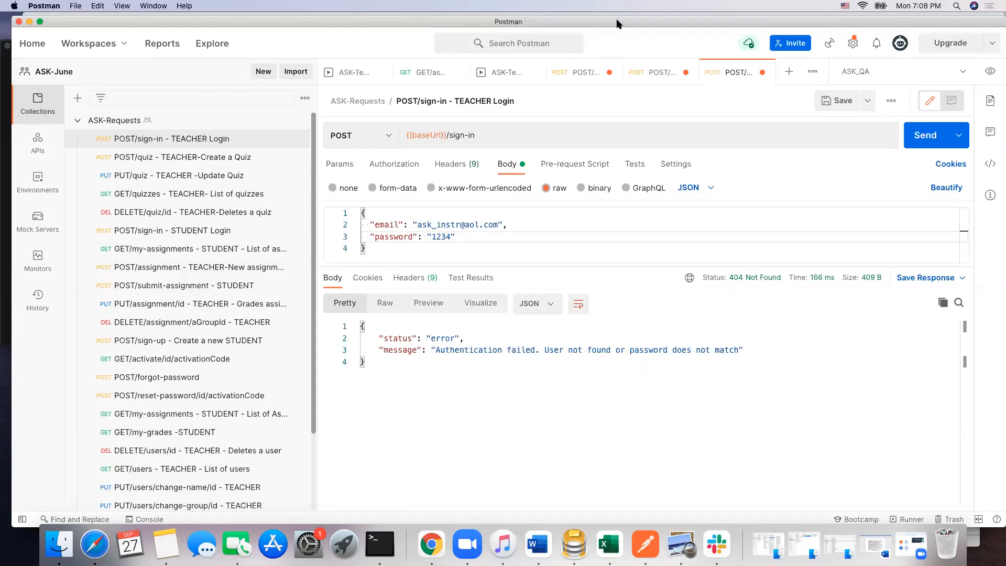
Step: Switch to the Swagger API documentation in Chrome and examine the documented response codes of the POST /sign-in endpoint under Authorization API
{"action": "left_click_drag", "start_coordinate": [618, 24], "coordinate": [619, 261]}
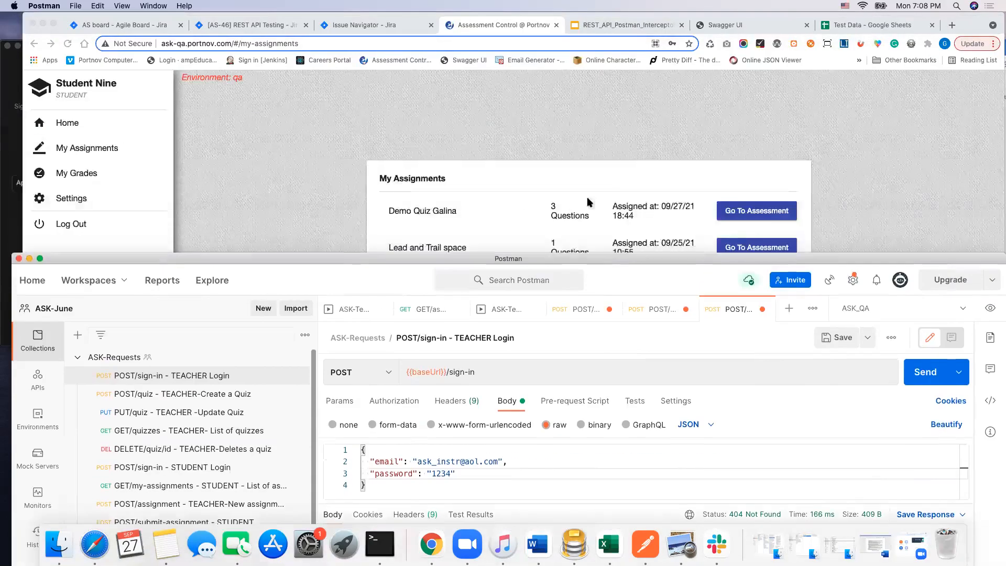
{"action": "left_click", "coordinate": [747, 26]}
{"action": "scroll", "coordinate": [179, 138], "scroll_direction": "up", "scroll_amount": 6}
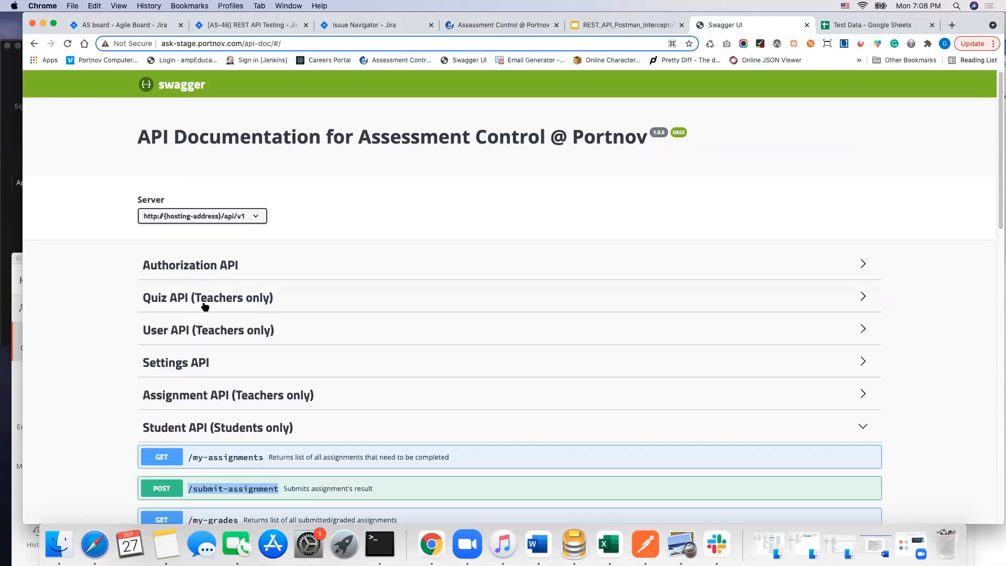
{"action": "left_click", "coordinate": [181, 266]}
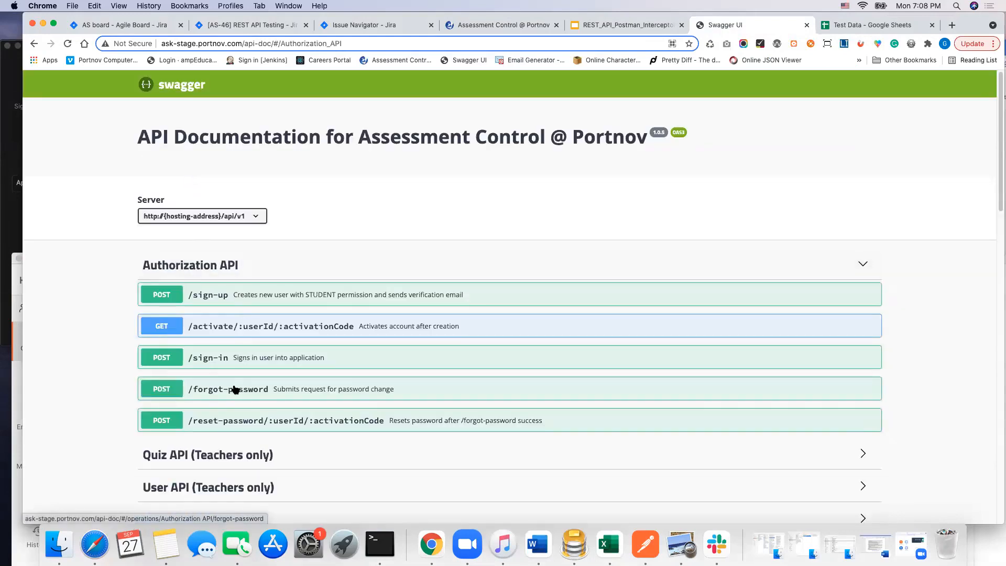
{"action": "left_click", "coordinate": [163, 296]}
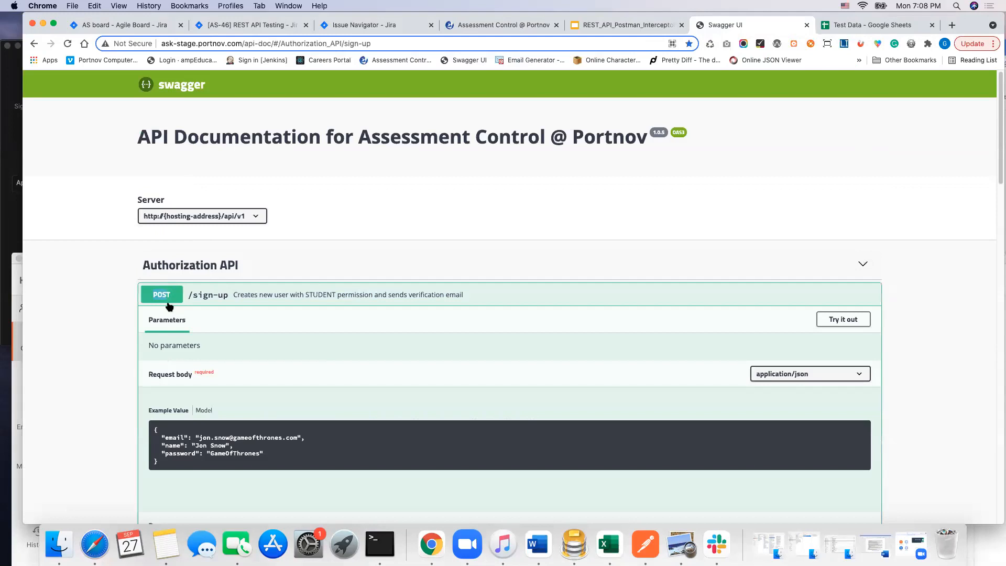
{"action": "left_click", "coordinate": [168, 298]}
{"action": "left_click", "coordinate": [169, 355]}
{"action": "scroll", "coordinate": [268, 388], "scroll_direction": "down", "scroll_amount": 6}
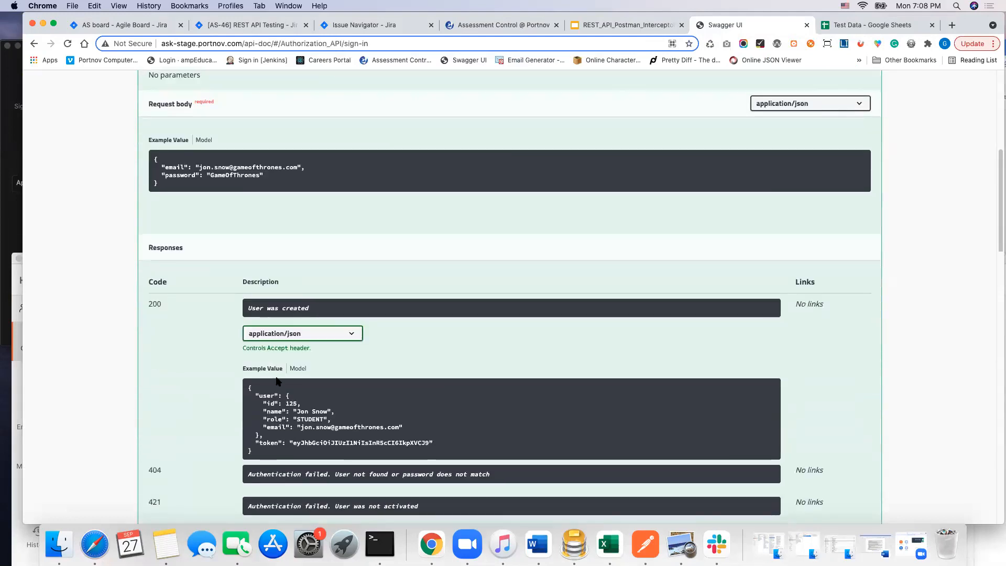
{"action": "scroll", "coordinate": [278, 381], "scroll_direction": "down", "scroll_amount": 3}
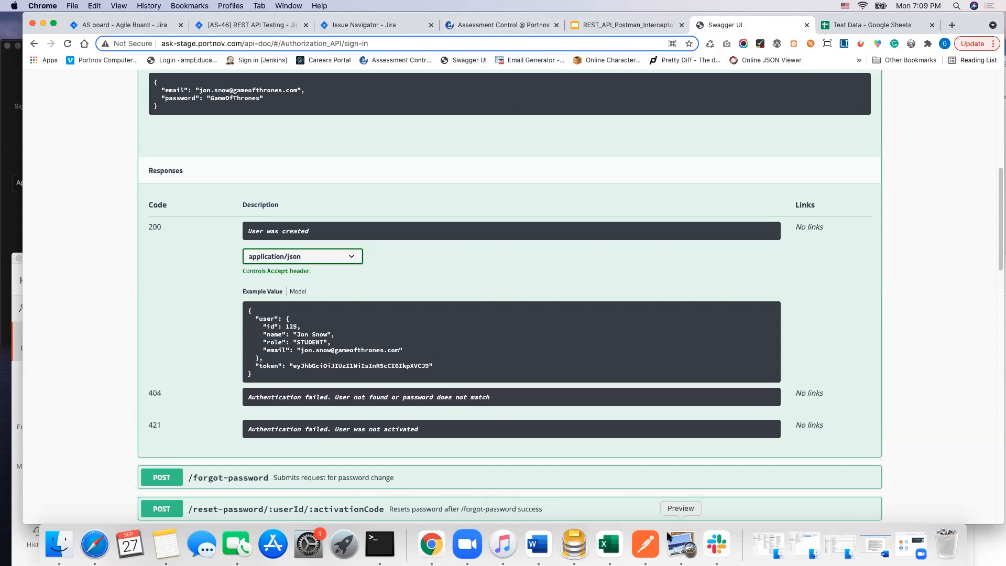
Step: Switch back to Postman and set the bearer token of the POST/quiz - TEACHER-Create a Quiz request to {{studentToken}}
{"action": "left_click", "coordinate": [646, 545]}
{"action": "left_click_drag", "start_coordinate": [315, 258], "coordinate": [292, 82]}
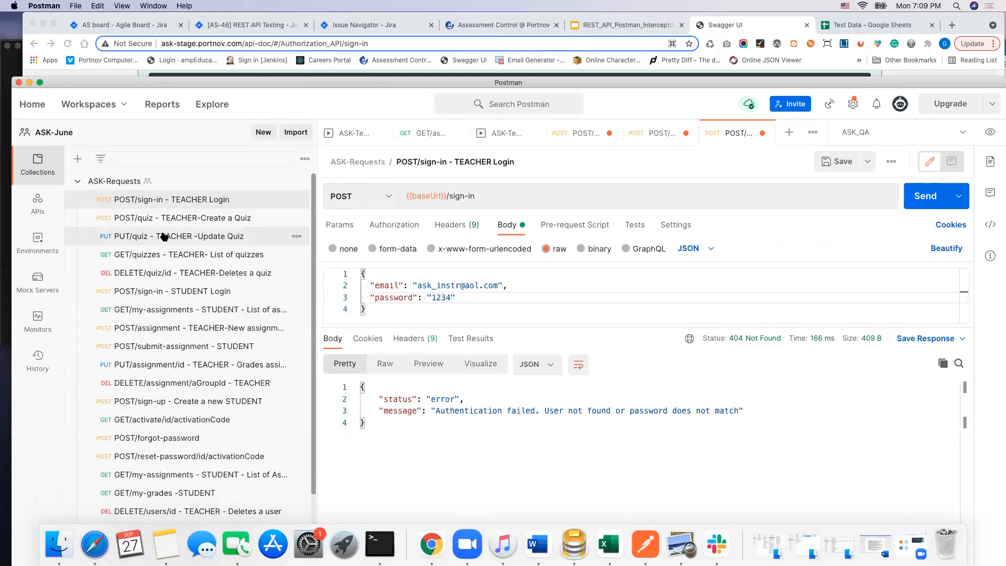
{"action": "left_click", "coordinate": [169, 218]}
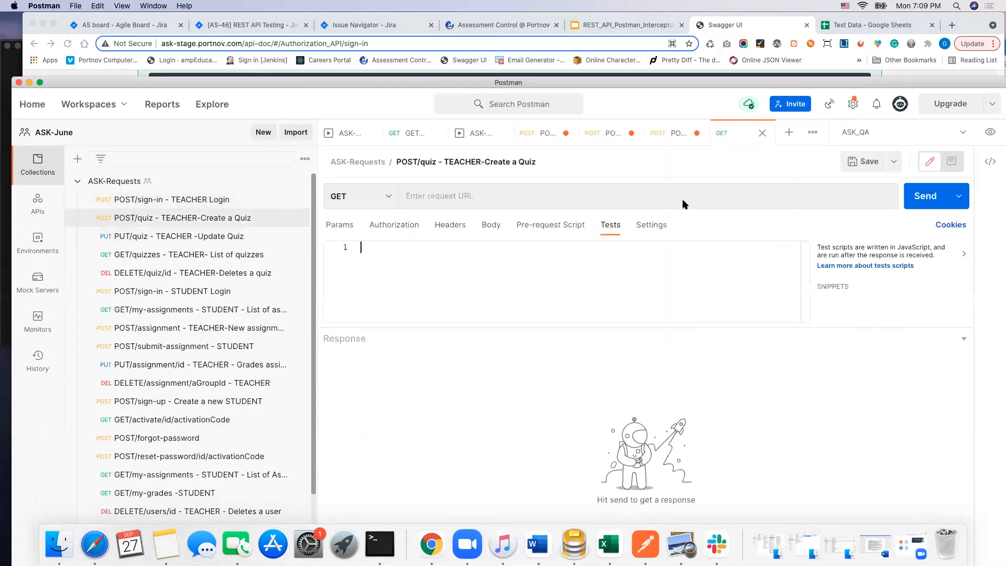
{"action": "left_click", "coordinate": [401, 226]}
{"action": "left_click_drag", "start_coordinate": [770, 264], "coordinate": [705, 260]}
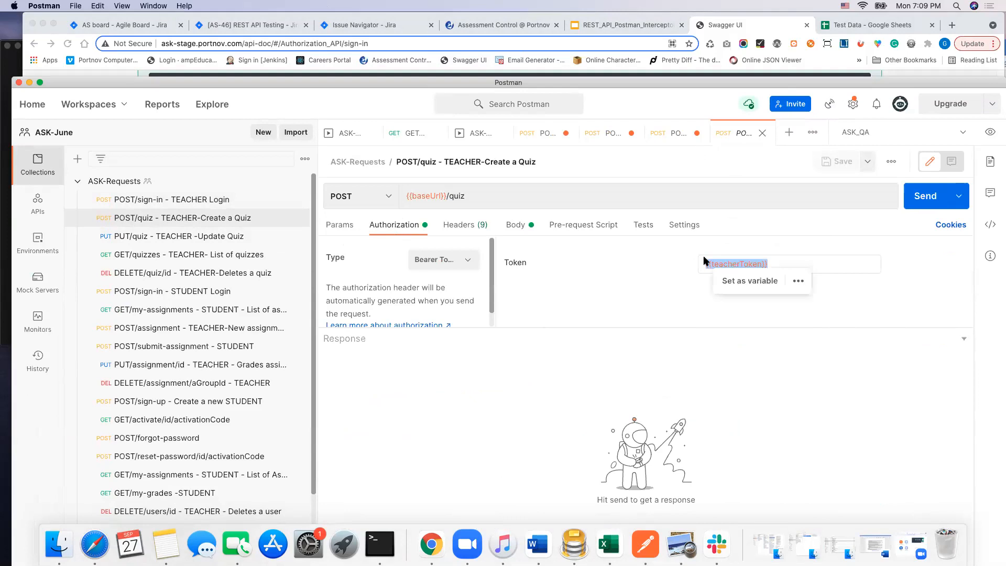
{"action": "type", "text": "{{t"}
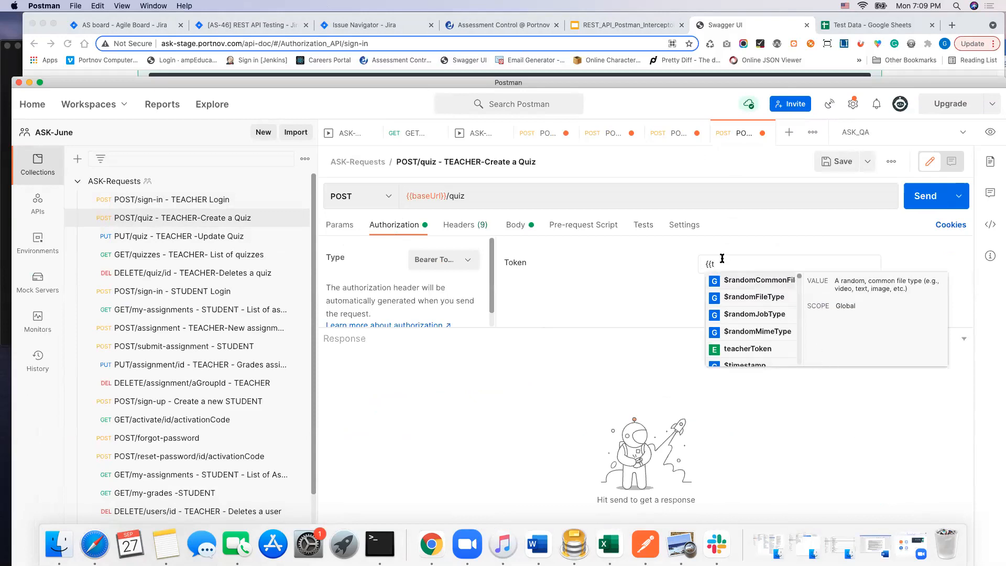
{"action": "type", "text": "o"}
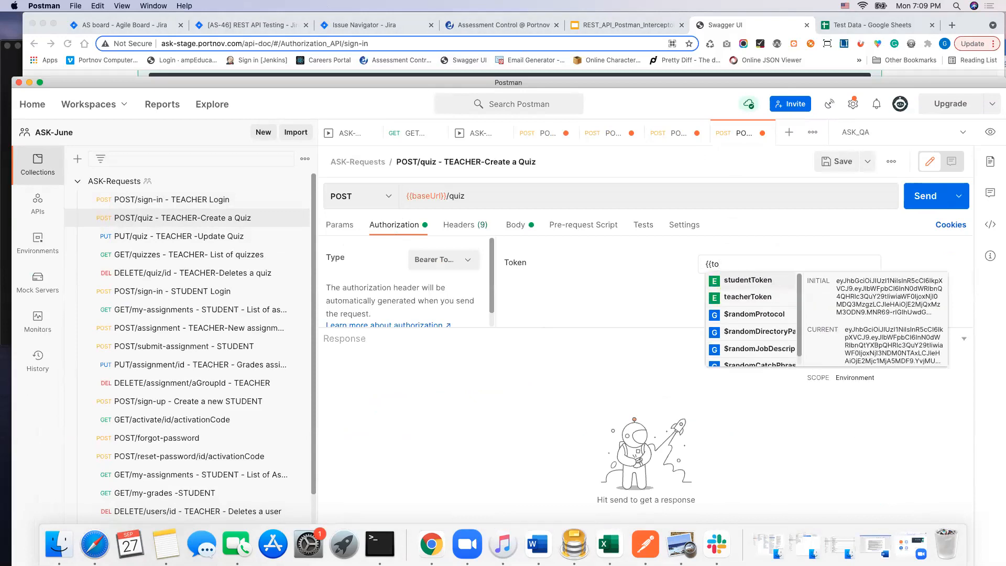
{"action": "left_click", "coordinate": [745, 279]}
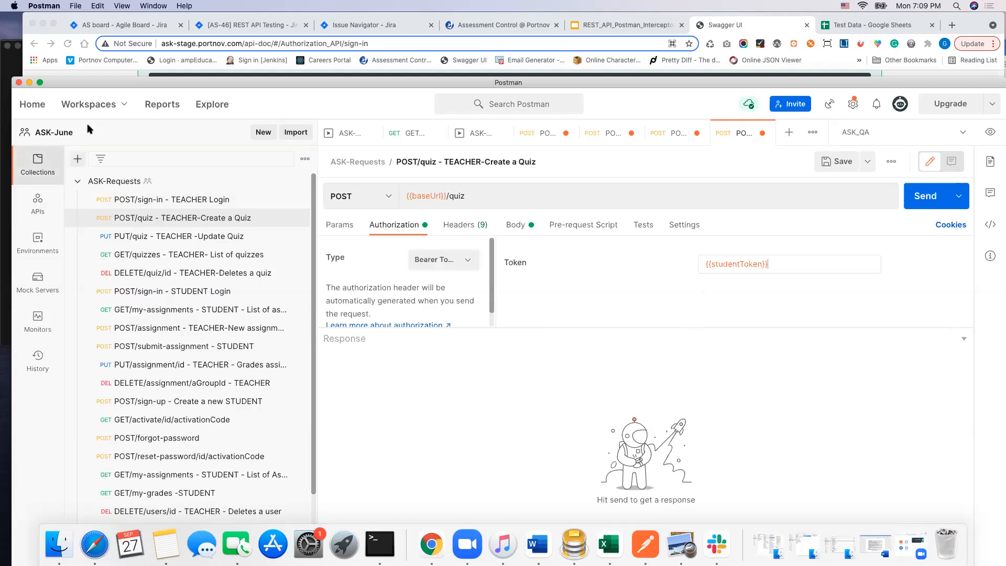
Step: In the ASK-Sept13 workspace, set the bearer token of the POST/quiz- TEACHER - creates a quiz request to {{tokenStudent}} and send it
{"action": "left_click", "coordinate": [120, 104]}
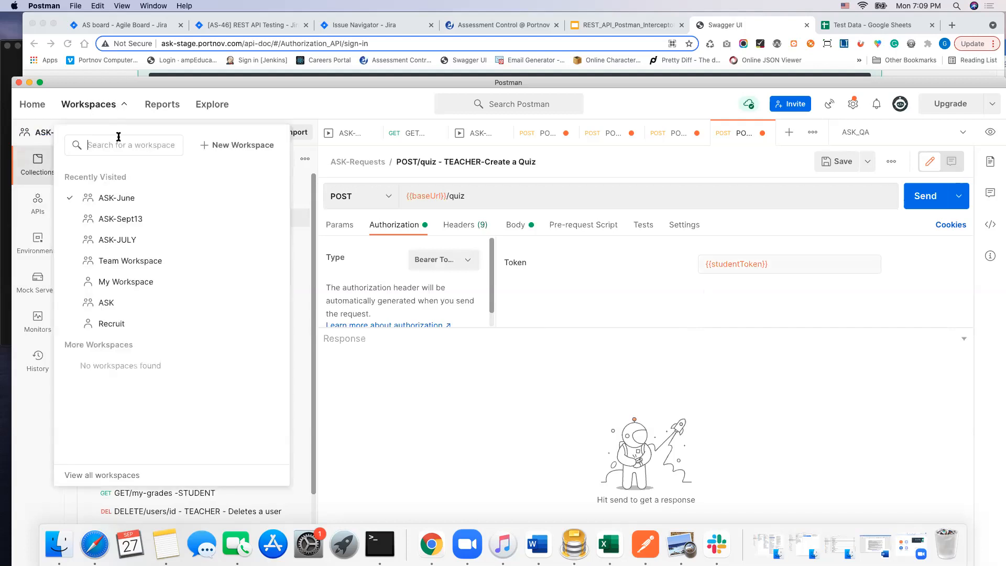
{"action": "left_click", "coordinate": [129, 221]}
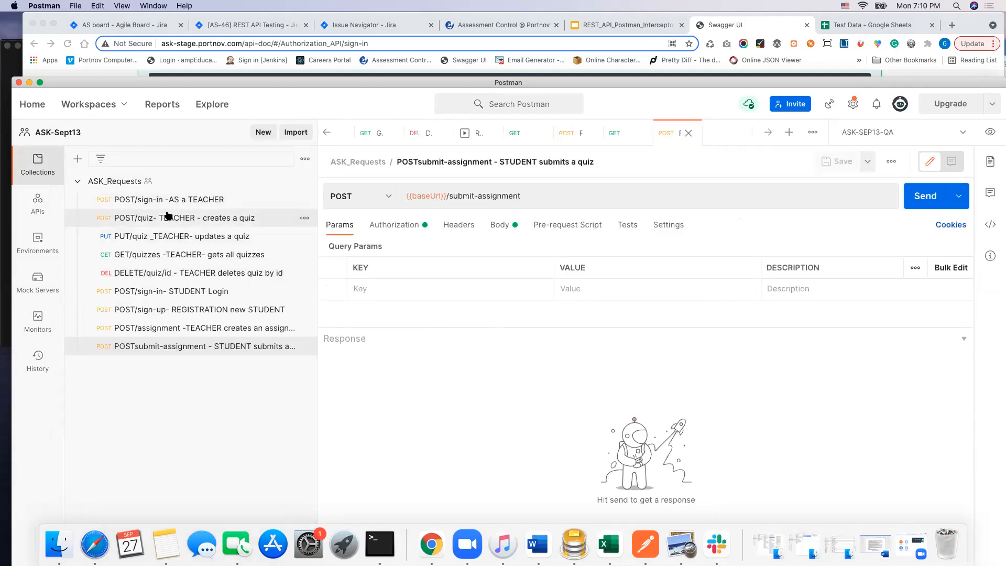
{"action": "left_click_drag", "start_coordinate": [774, 263], "coordinate": [713, 263]}
{"action": "type", "text": "t"}
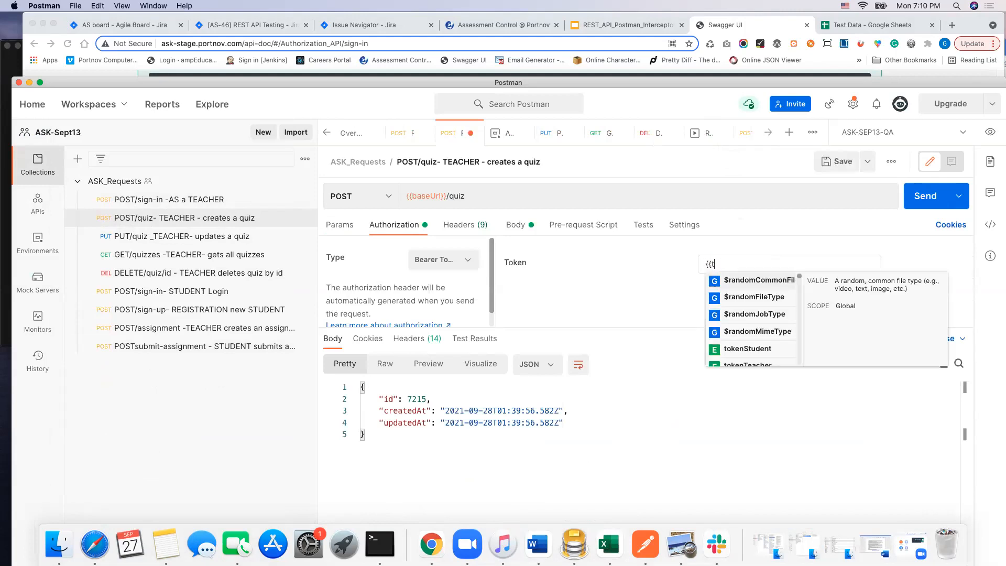
{"action": "left_click", "coordinate": [754, 348]}
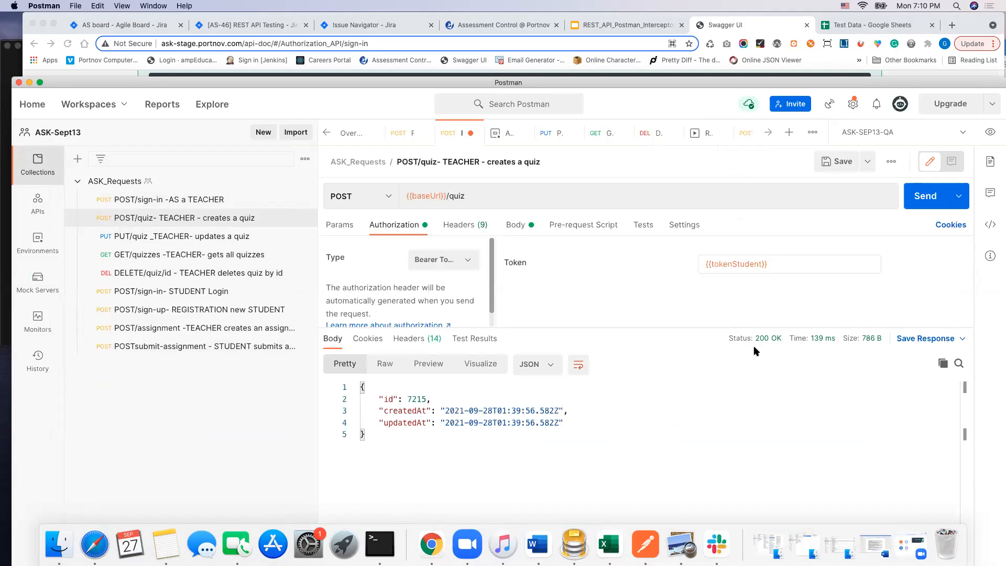
{"action": "left_click", "coordinate": [925, 196]}
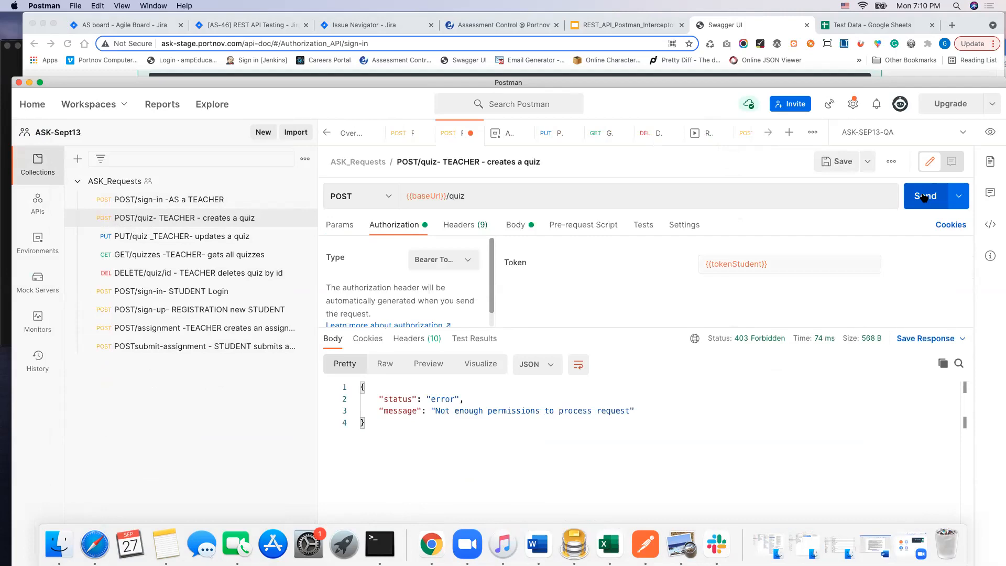
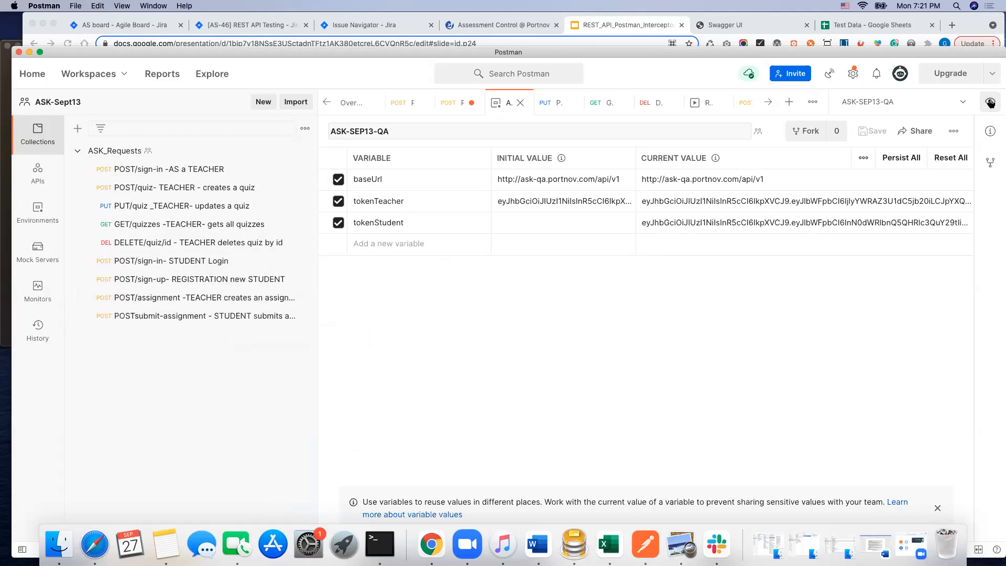
Step: Open the workspace's Globals editor from the environment quick look and examine where global variables are added
{"action": "left_click", "coordinate": [991, 102]}
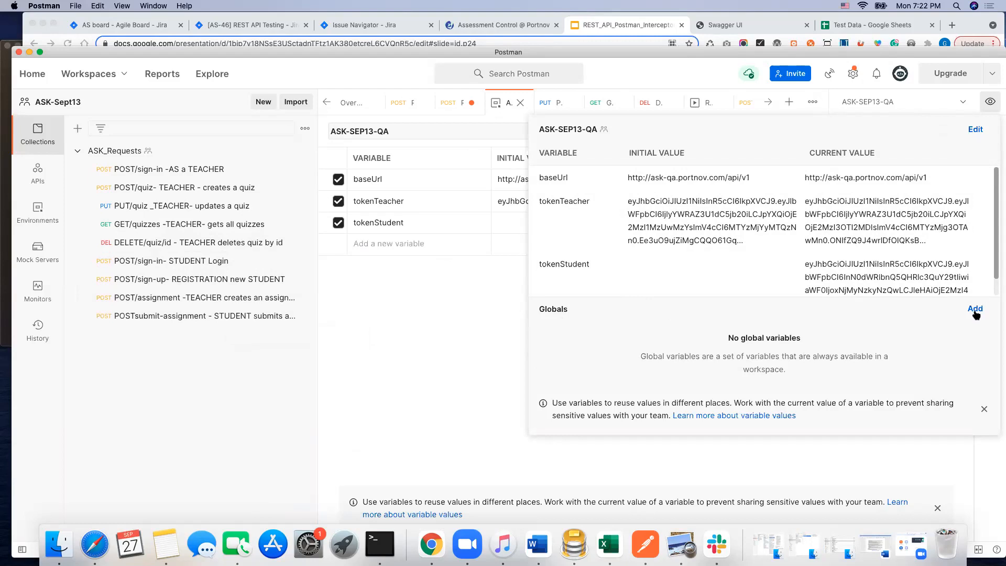
{"action": "left_click", "coordinate": [976, 309]}
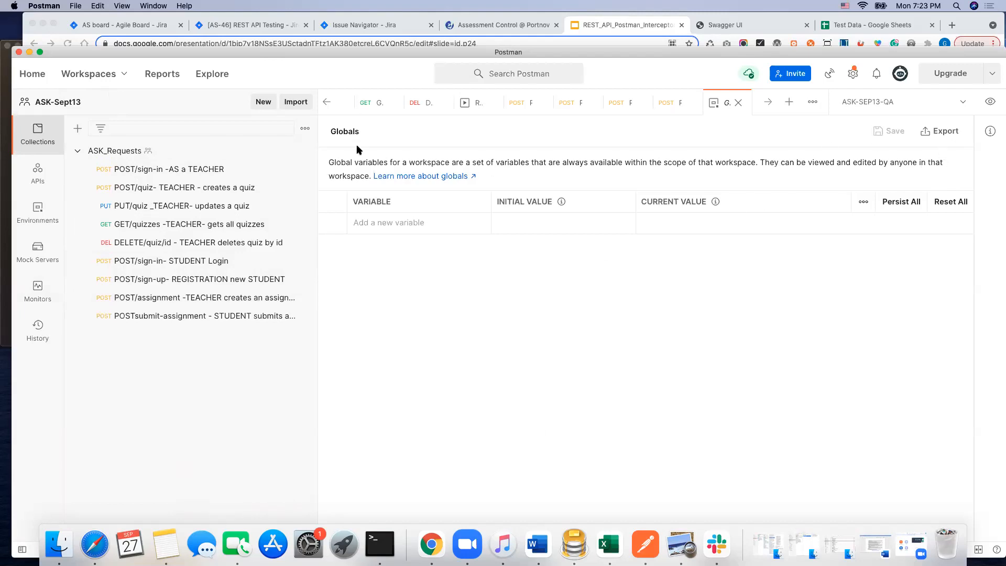
{"action": "left_click", "coordinate": [374, 225]}
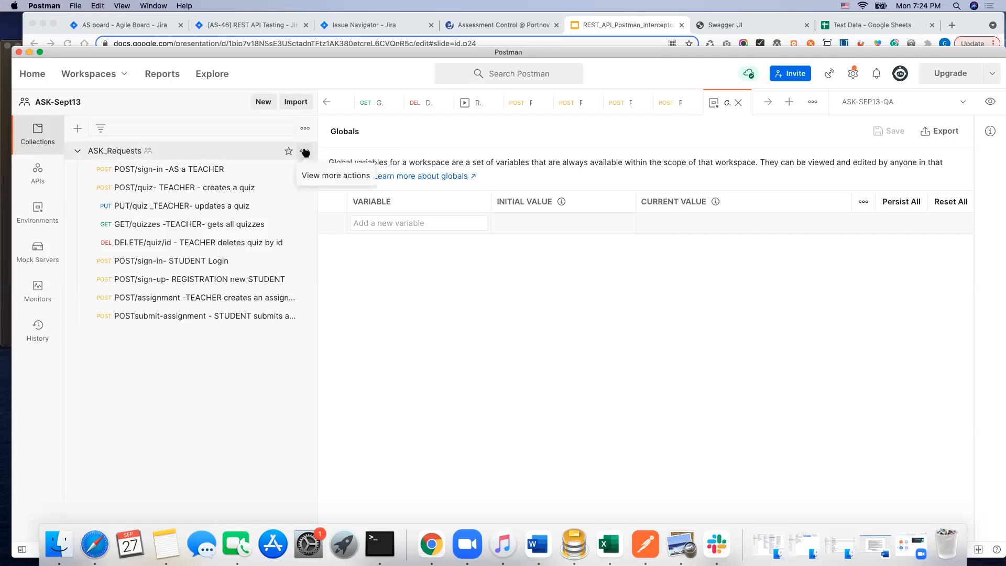
Step: Open the ASK_Requests collection for editing and examine its collection variables table
{"action": "left_click", "coordinate": [305, 152]}
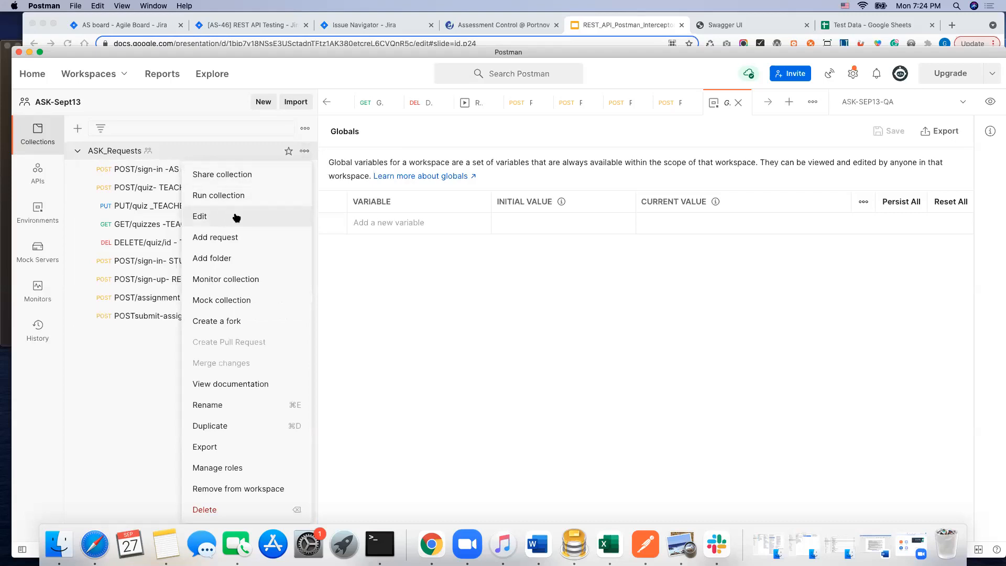
{"action": "left_click", "coordinate": [256, 217]}
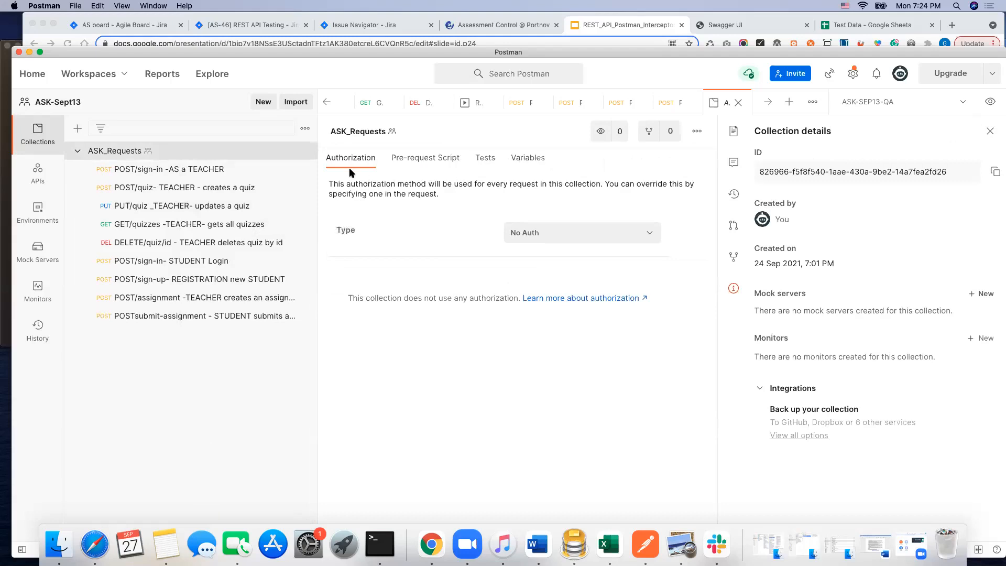
{"action": "left_click", "coordinate": [530, 158]}
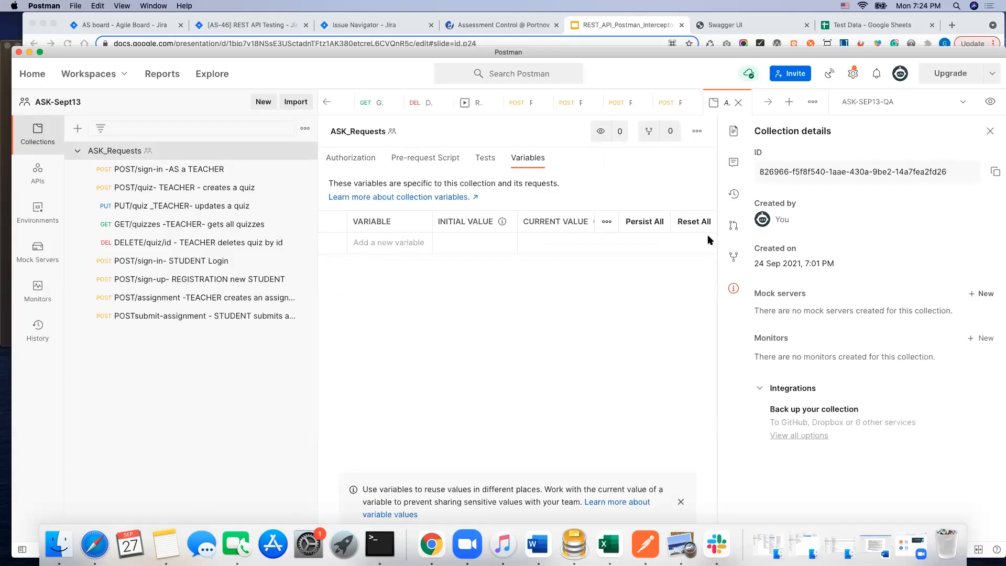
{"action": "left_click_drag", "start_coordinate": [719, 236], "coordinate": [776, 236]}
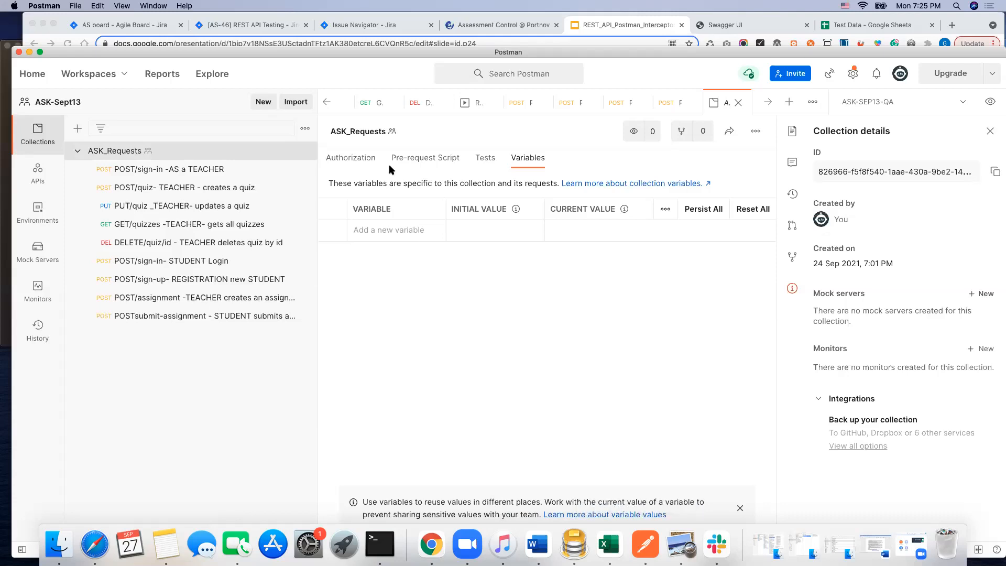
Step: Switch to the Postman_Variable_Scopes presentation in Chrome and view slide 3, Global vs Environment
{"action": "left_click", "coordinate": [610, 26]}
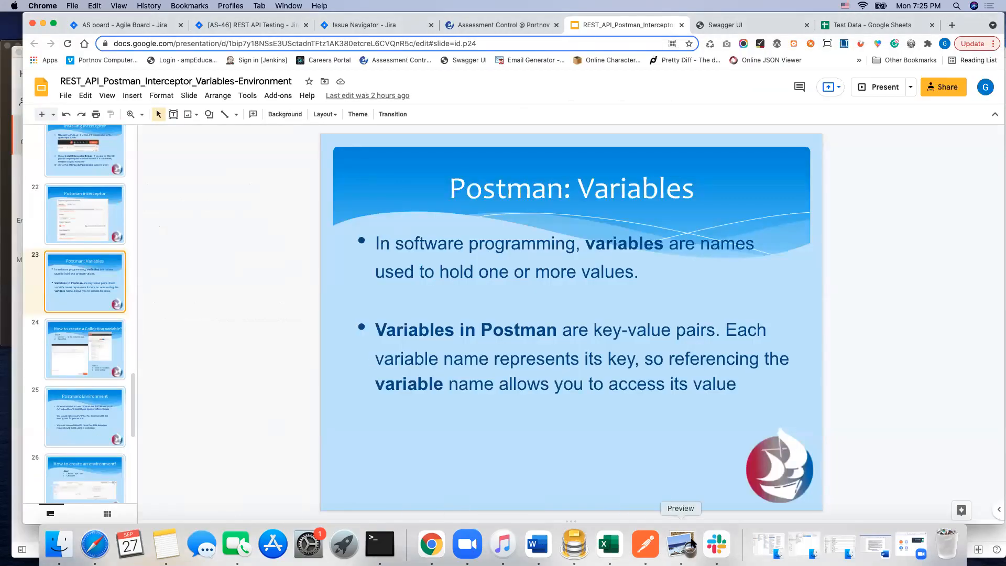
{"action": "right_click", "coordinate": [439, 546]}
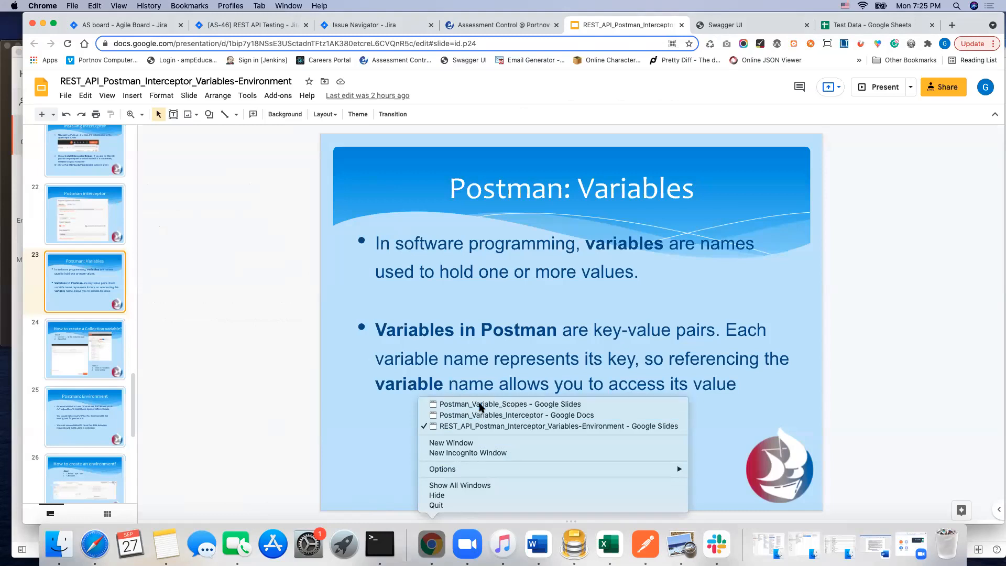
{"action": "left_click", "coordinate": [483, 404]}
{"action": "left_click_drag", "start_coordinate": [476, 232], "coordinate": [444, 87]}
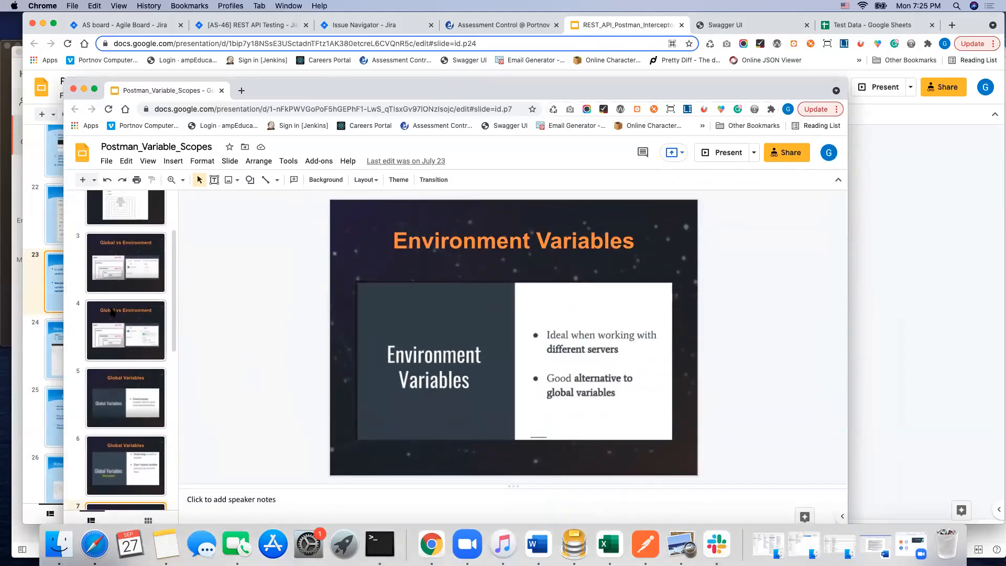
{"action": "scroll", "coordinate": [126, 273], "scroll_direction": "up", "scroll_amount": 1}
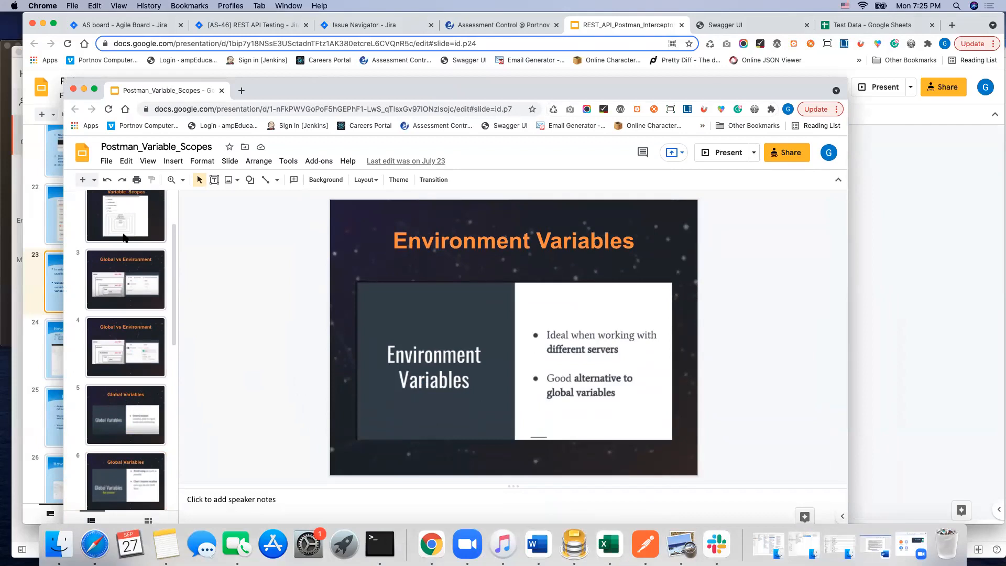
{"action": "left_click", "coordinate": [123, 287]}
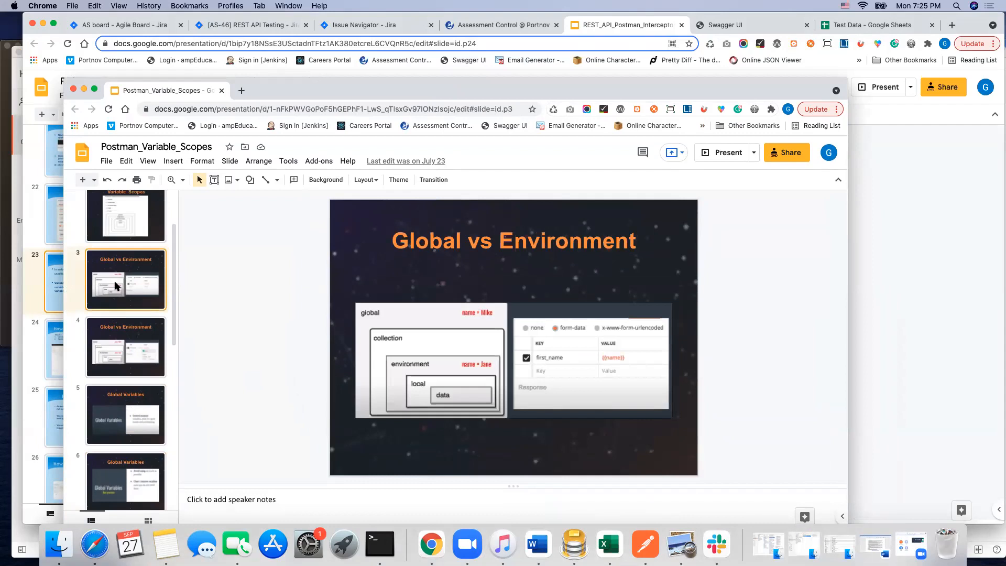
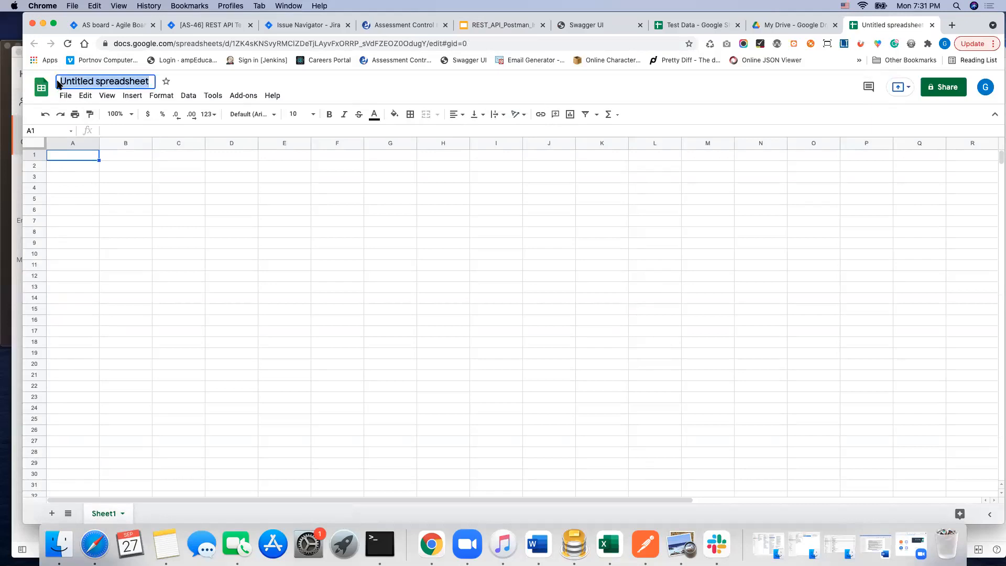
Step: Name the untitled spreadsheet Data and enter the headers email in A1 and pass in B1
{"action": "type", "text": "D"}
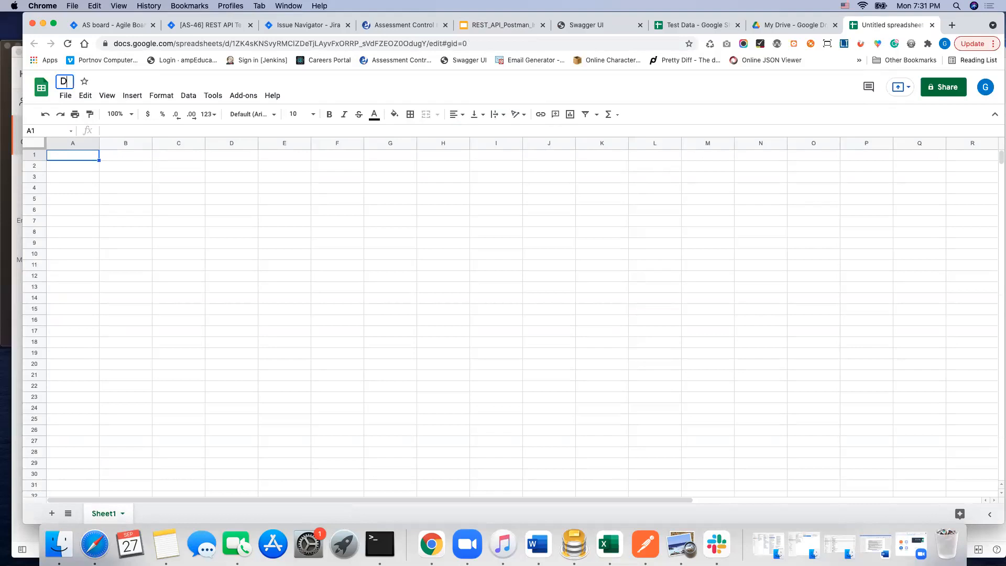
{"action": "type", "text": "ata"}
{"action": "left_click", "coordinate": [76, 154]}
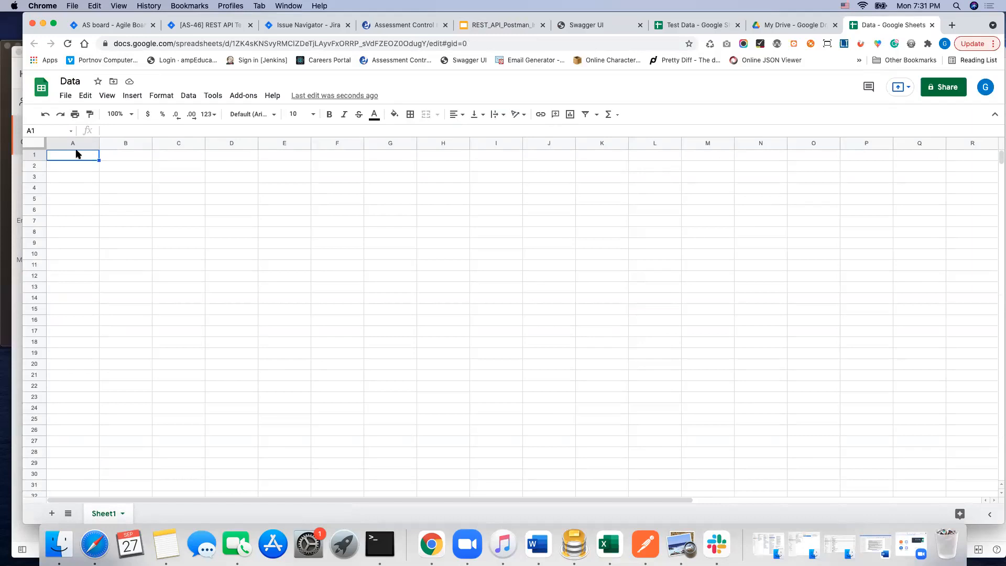
{"action": "type", "text": "email"}
{"action": "left_click", "coordinate": [132, 159]}
{"action": "type", "text": "password"}
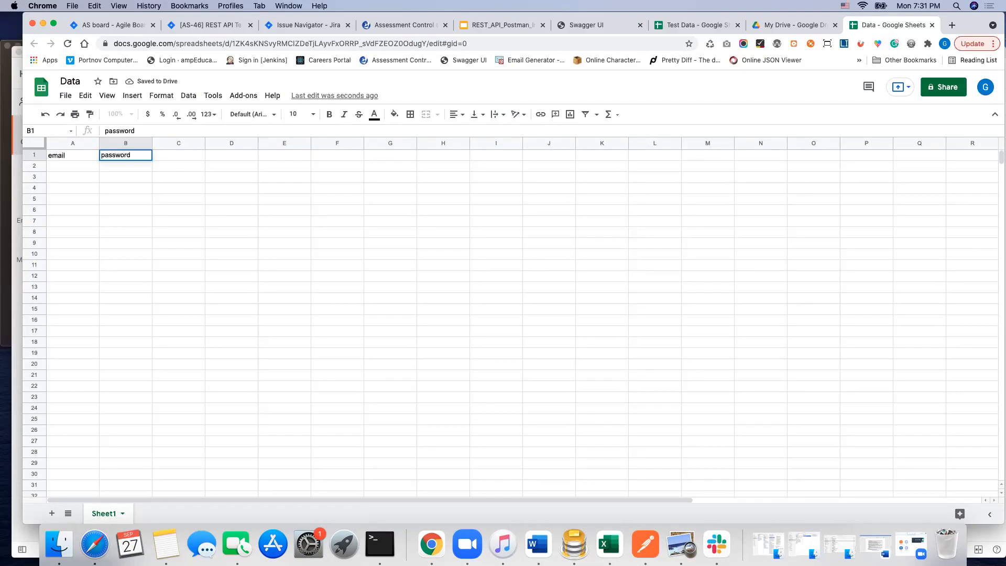
{"action": "left_click_drag", "start_coordinate": [131, 156], "coordinate": [114, 155]}
{"action": "key", "text": "BackSpace"}
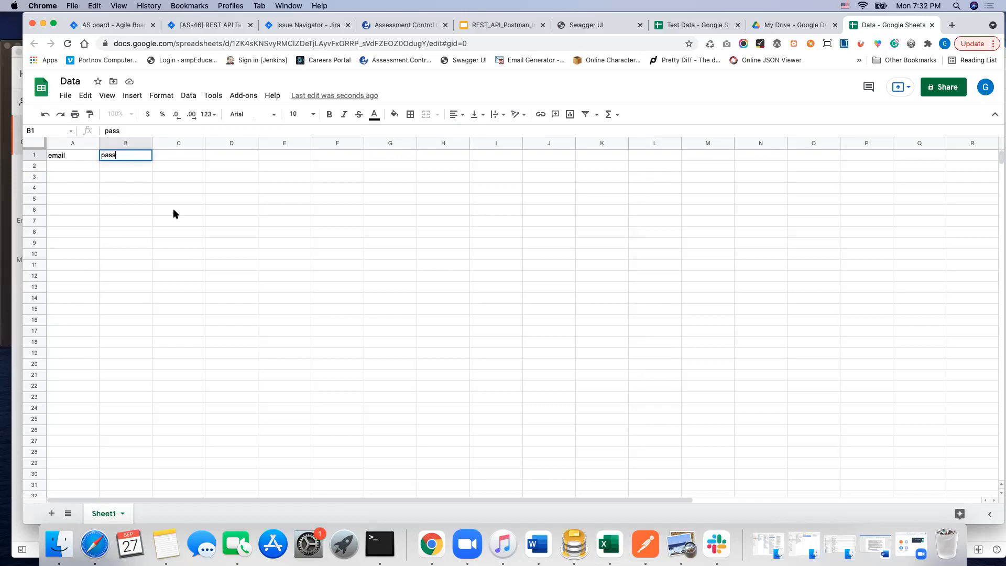
Step: Copy the first five student emails, D2:D6 of the Test Data sheet, into A2:A6 of the Data spreadsheet and widen column A
{"action": "left_click", "coordinate": [691, 24]}
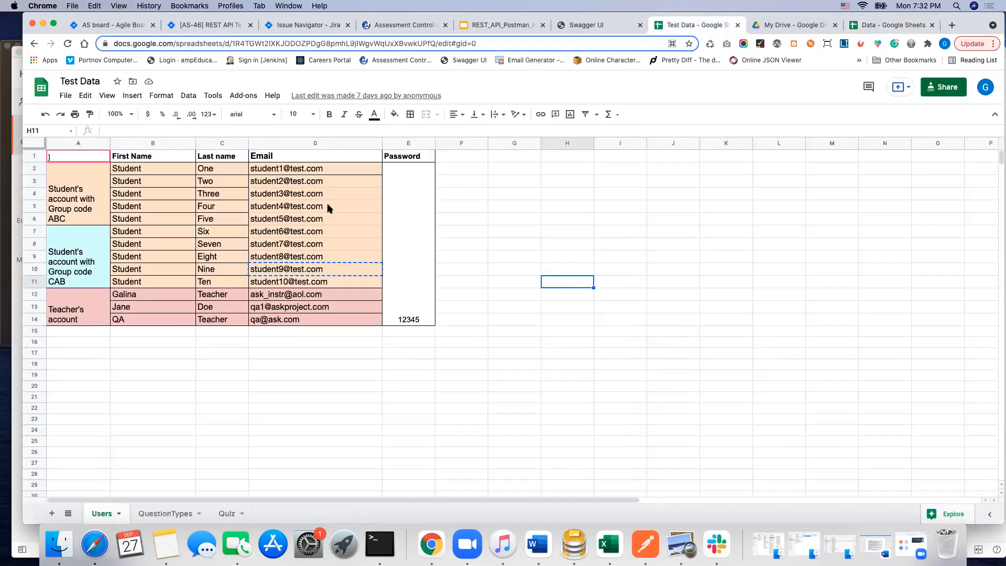
{"action": "left_click", "coordinate": [304, 169]}
{"action": "left_click_drag", "start_coordinate": [304, 185], "coordinate": [305, 206]}
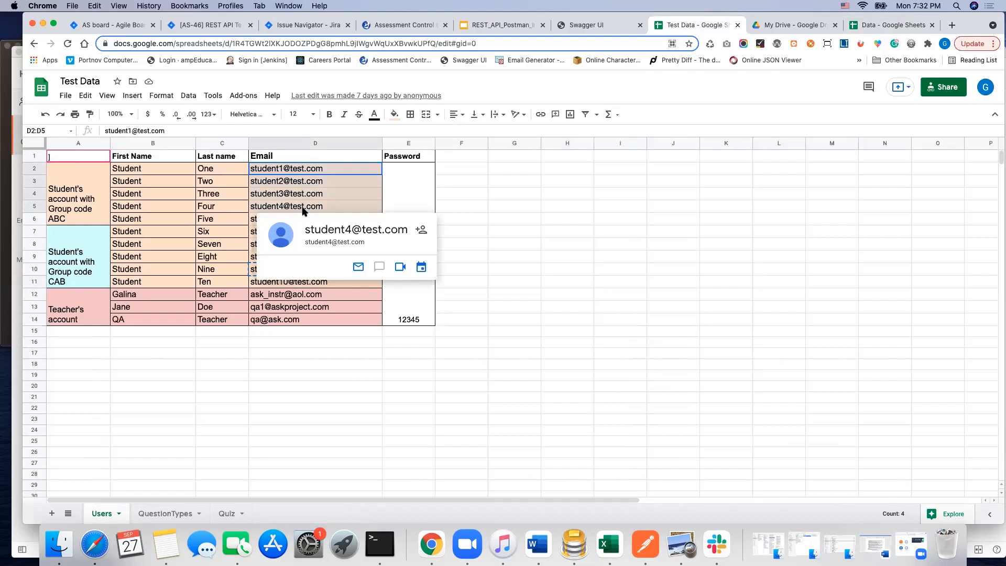
{"action": "left_click_drag", "start_coordinate": [342, 172], "coordinate": [333, 215]}
{"action": "key", "text": "cmd+c"}
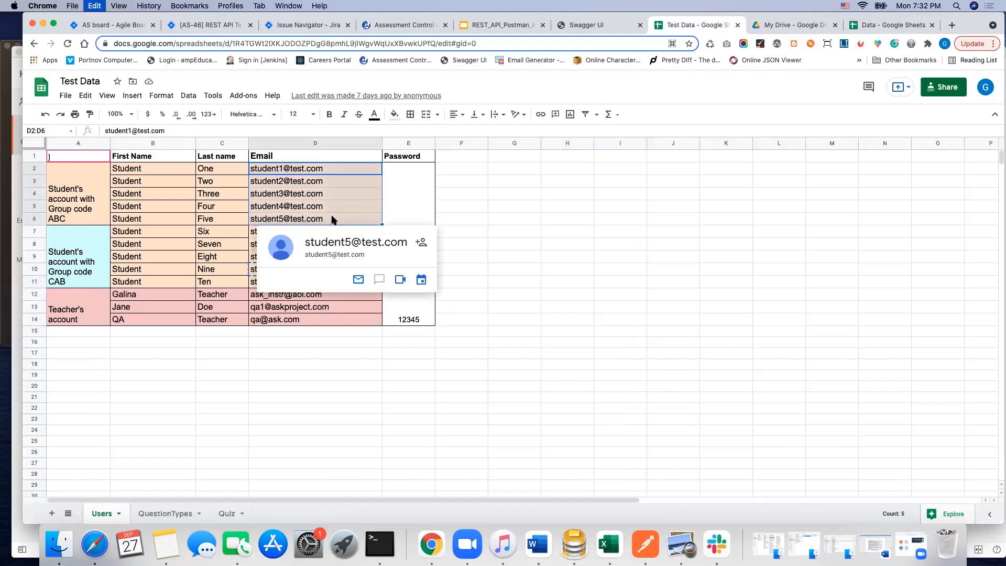
{"action": "left_click", "coordinate": [921, 29]}
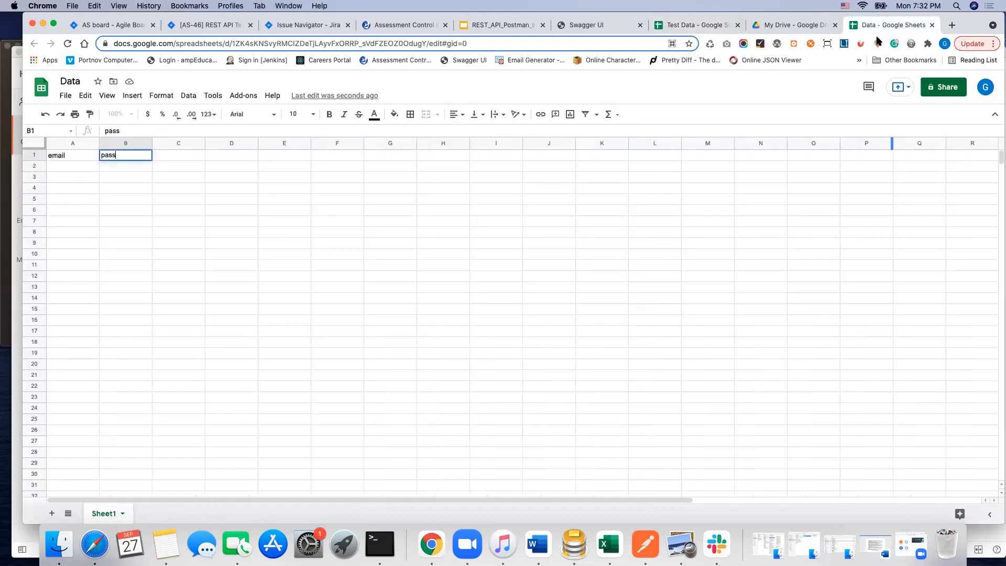
{"action": "left_click_drag", "start_coordinate": [86, 168], "coordinate": [86, 211]}
{"action": "key", "text": "cmd+v"}
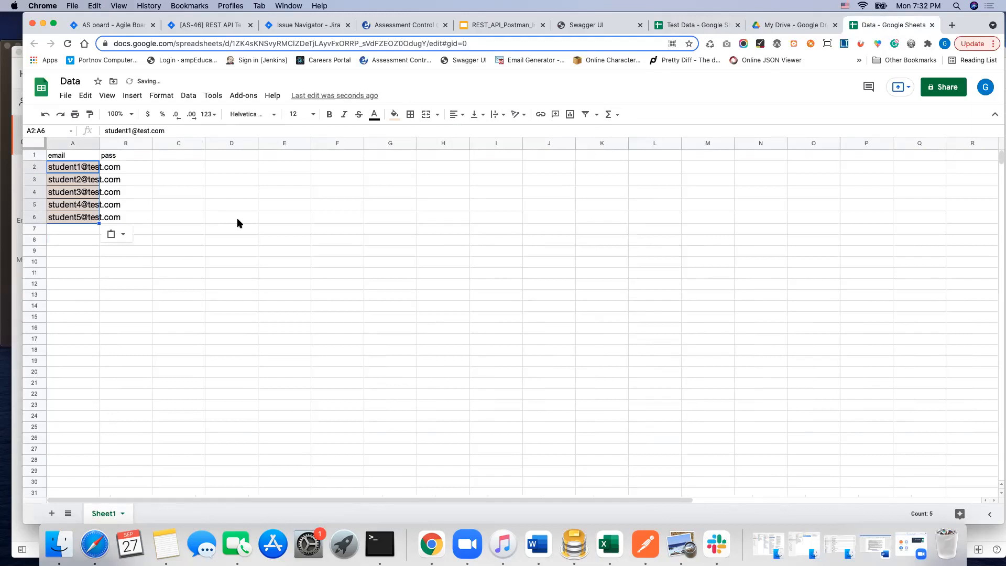
{"action": "left_click_drag", "start_coordinate": [137, 151], "coordinate": [172, 161]}
Step: Enter the account password in B2 and copy it into B3:B6 for the remaining student accounts
{"action": "left_click", "coordinate": [172, 167]}
{"action": "type", "text": "12345"}
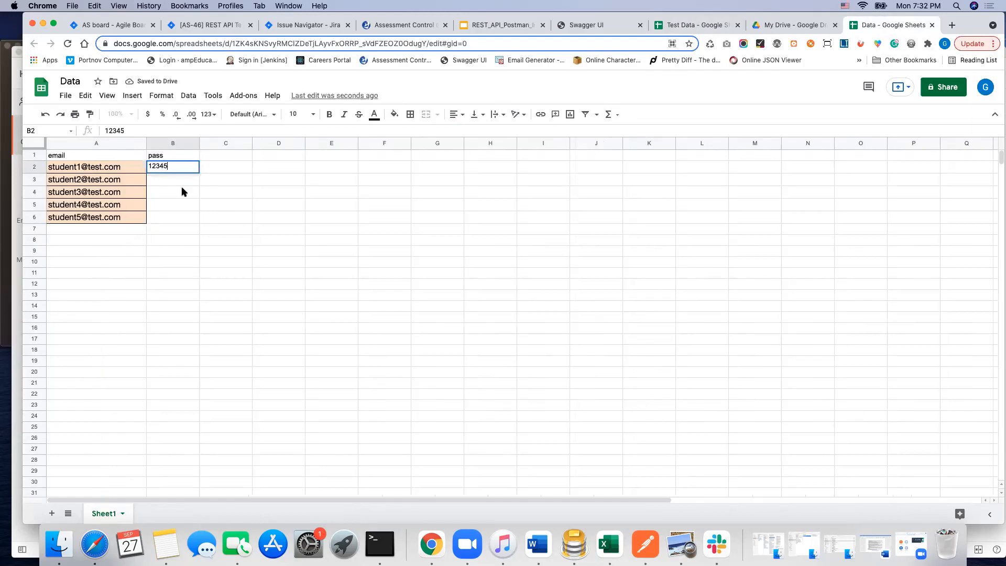
{"action": "left_click", "coordinate": [278, 251]}
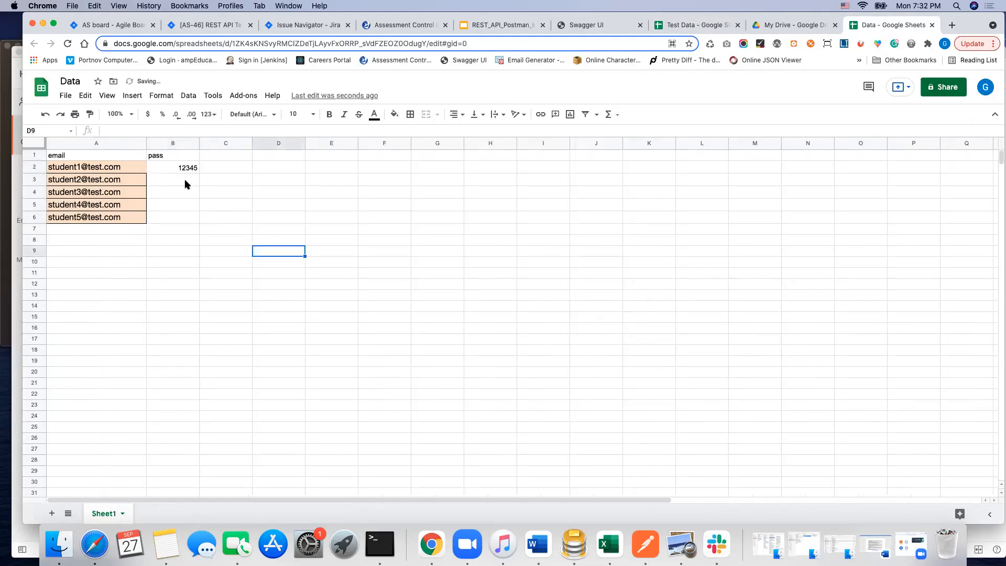
{"action": "left_click", "coordinate": [181, 169]}
{"action": "right_click", "coordinate": [181, 169]}
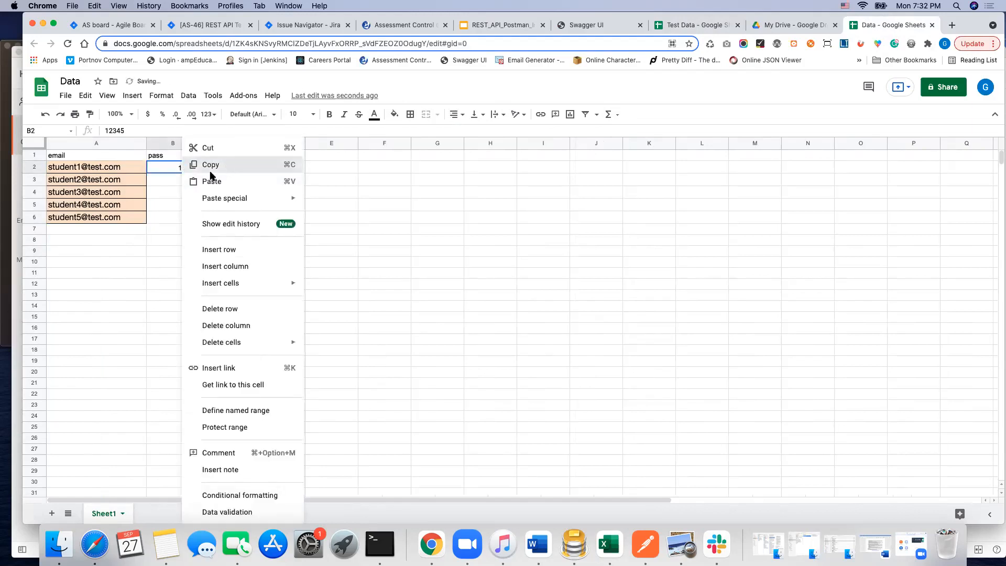
{"action": "left_click", "coordinate": [223, 165]}
{"action": "left_click_drag", "start_coordinate": [175, 178], "coordinate": [179, 222]}
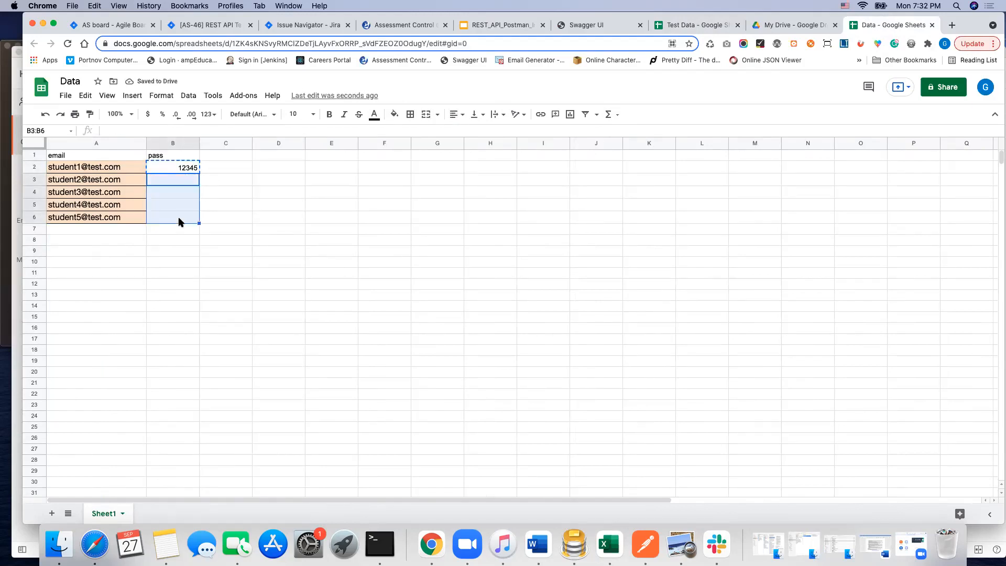
{"action": "key", "text": "super+v"}
{"action": "left_click", "coordinate": [385, 252]}
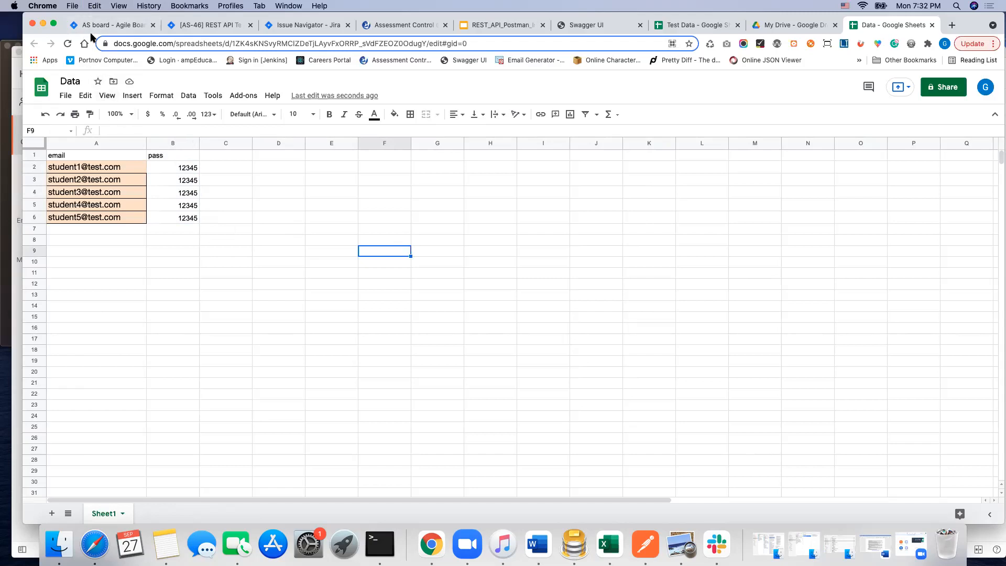
Step: Download the current sheet of the Data spreadsheet as comma-separated values (.csv)
{"action": "left_click", "coordinate": [67, 98]}
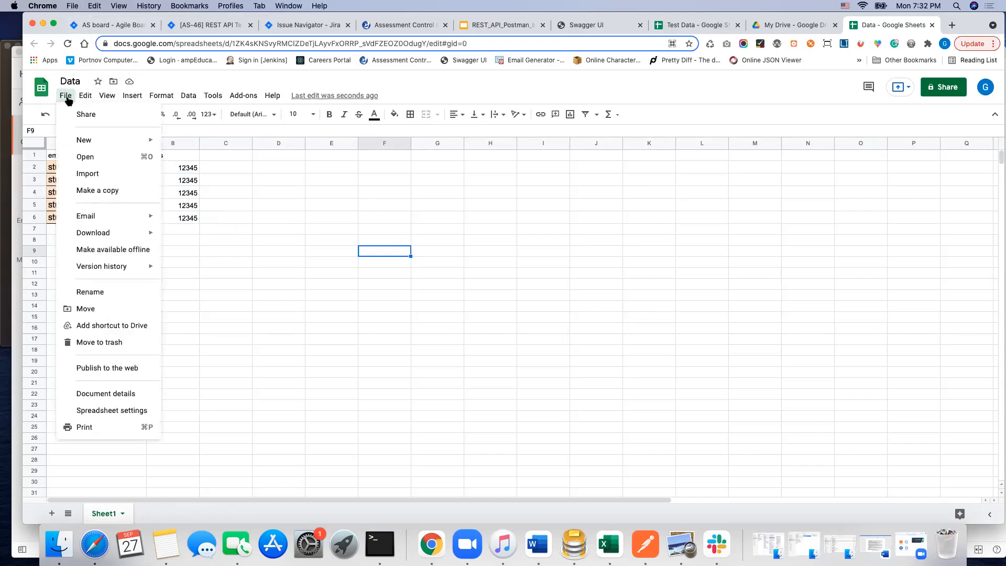
{"action": "mouse_move", "coordinate": [112, 237]}
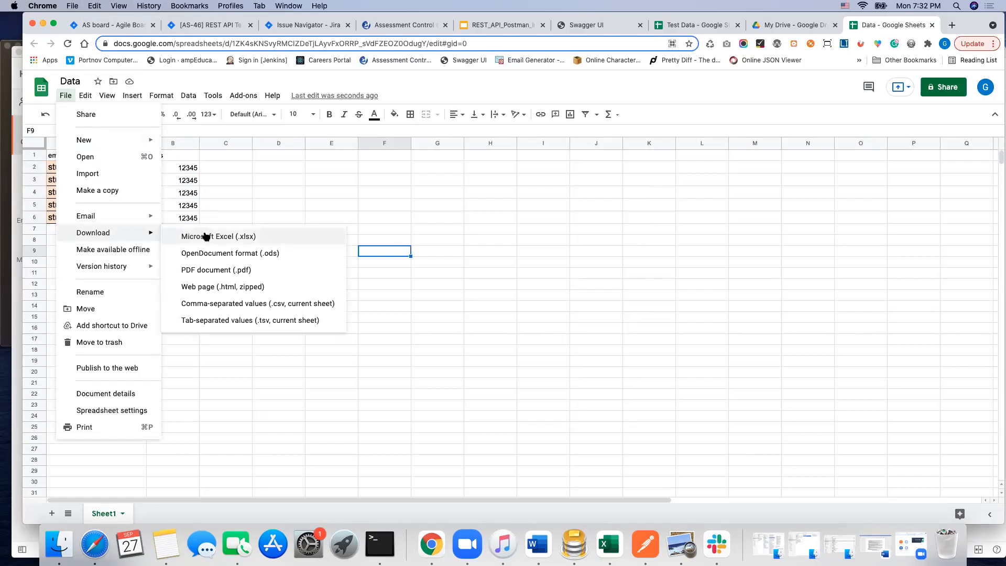
{"action": "left_click", "coordinate": [285, 307]}
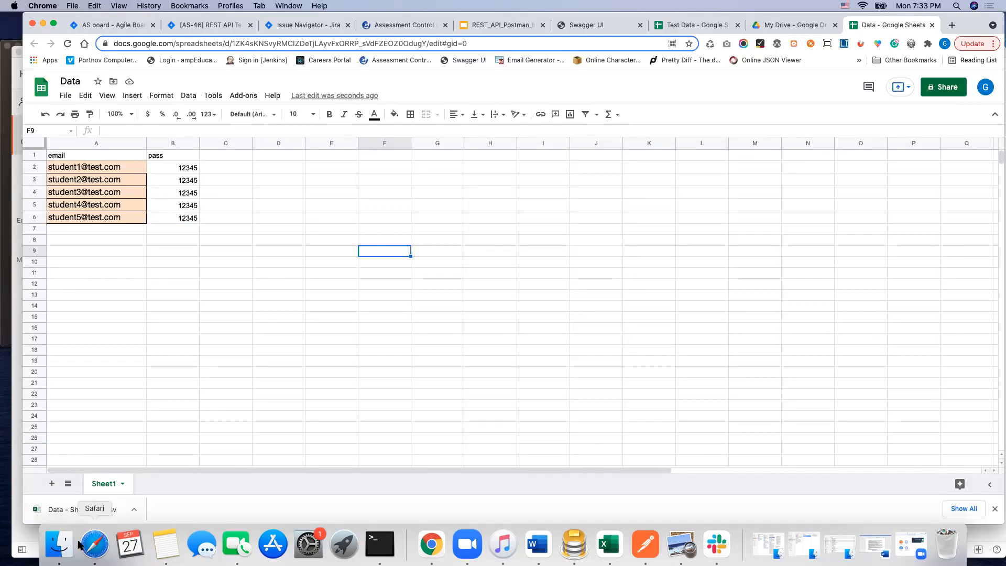
Step: Quit Excel, then in Finder move the old Data.csv from the Desktop's ASK-Data folder to the trash
{"action": "right_click", "coordinate": [610, 545]}
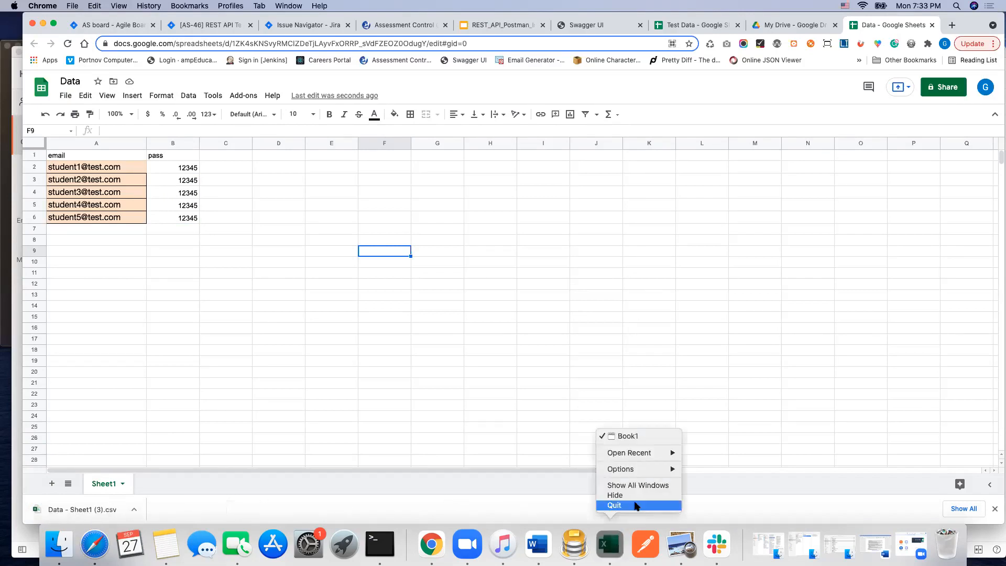
{"action": "left_click", "coordinate": [636, 505]}
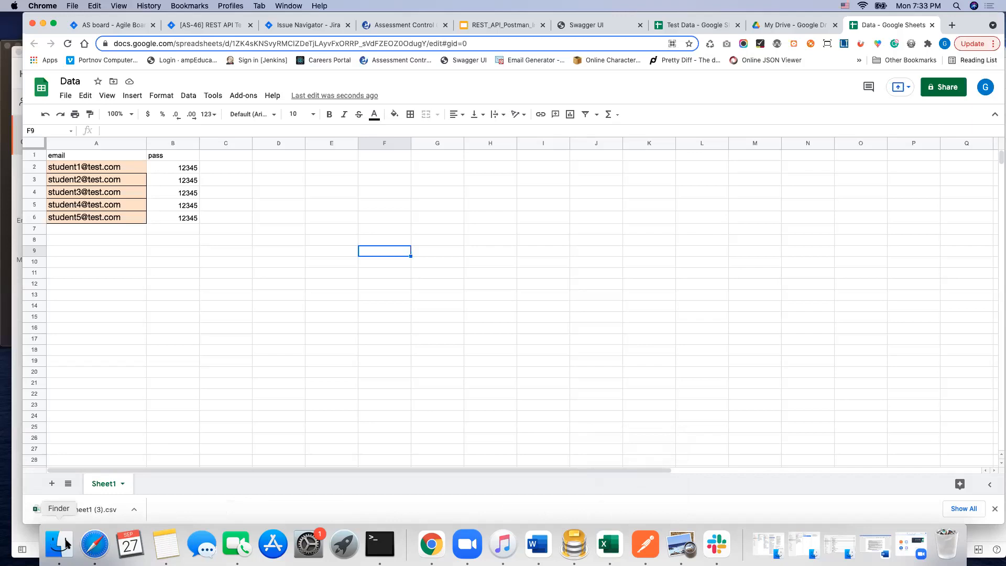
{"action": "left_click", "coordinate": [65, 545]}
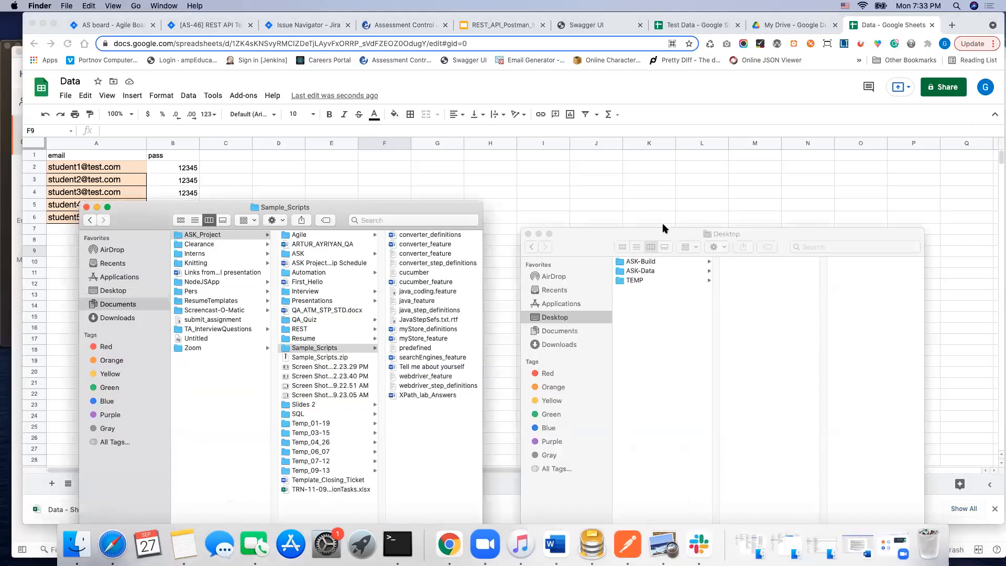
{"action": "left_click_drag", "start_coordinate": [620, 234], "coordinate": [491, 124]}
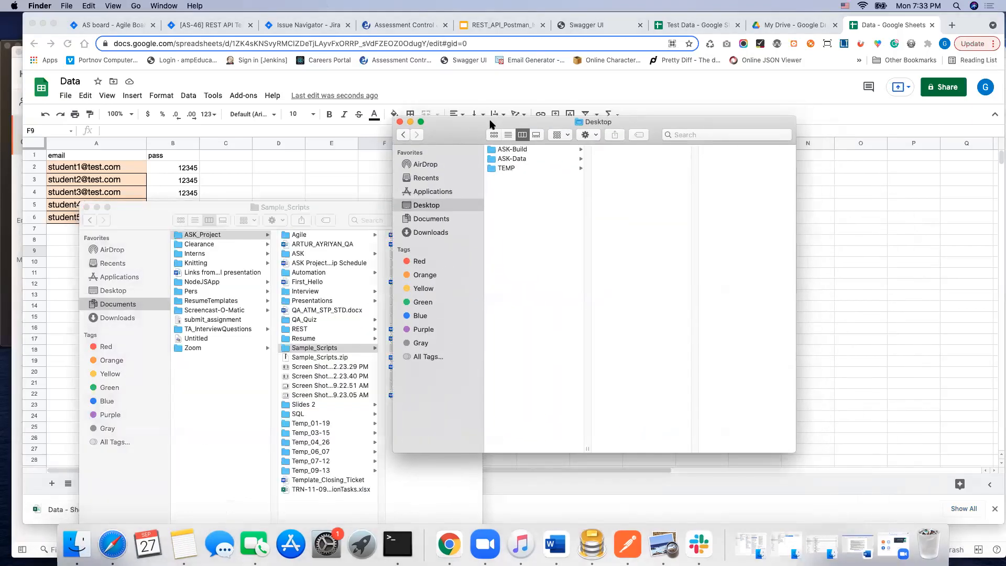
{"action": "left_click", "coordinate": [513, 160]}
{"action": "left_click", "coordinate": [611, 151]}
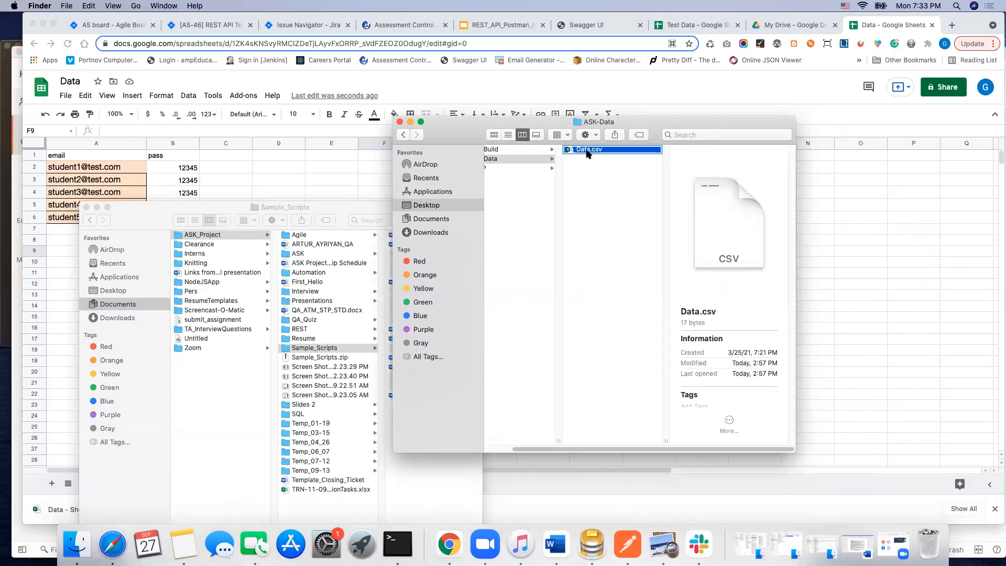
{"action": "right_click", "coordinate": [587, 154]}
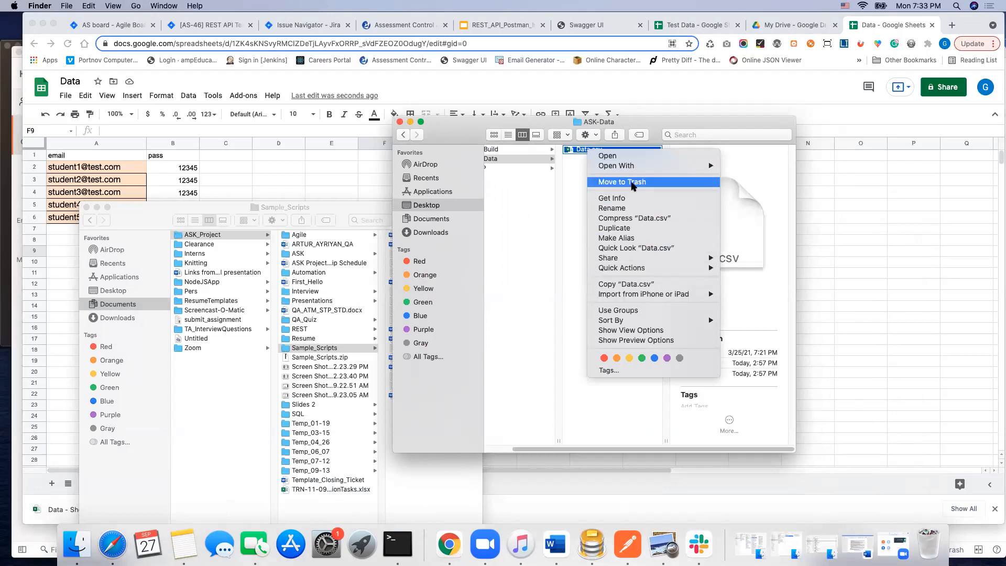
{"action": "left_click", "coordinate": [633, 183]}
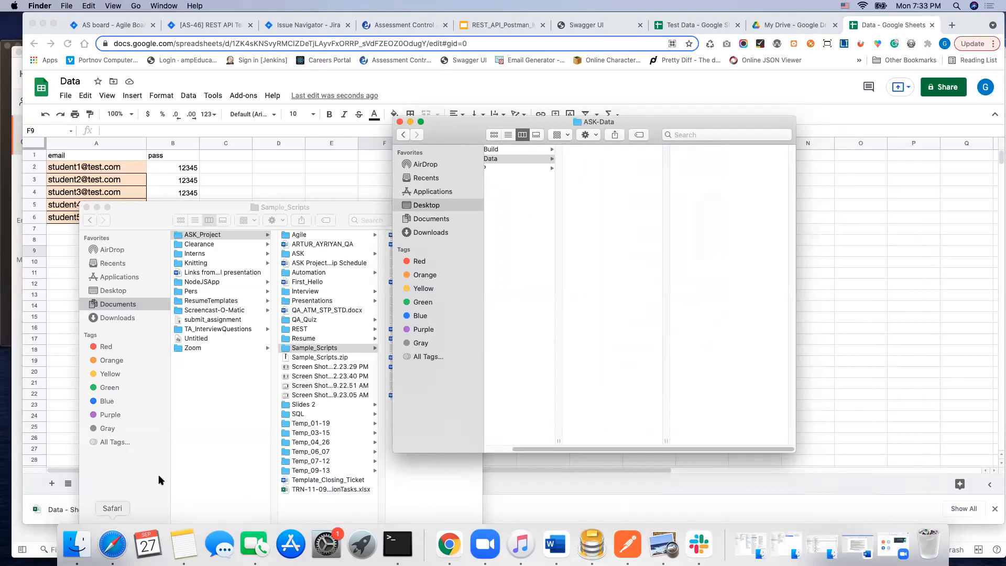
Step: Move the downloaded Data - Sheet1 (3).csv from the Downloads folder into the ASK-Data folder
{"action": "left_click", "coordinate": [131, 321]}
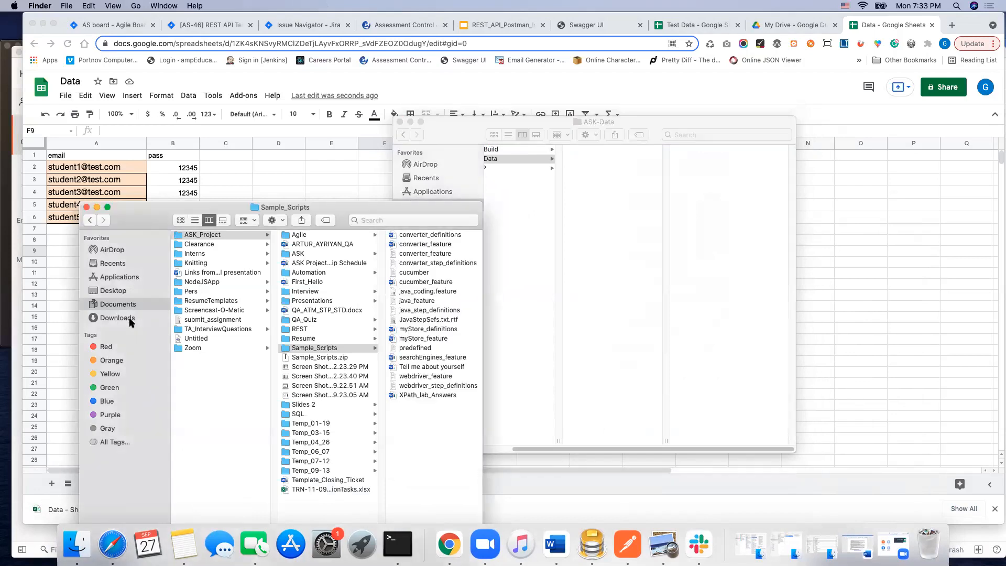
{"action": "left_click", "coordinate": [118, 318]}
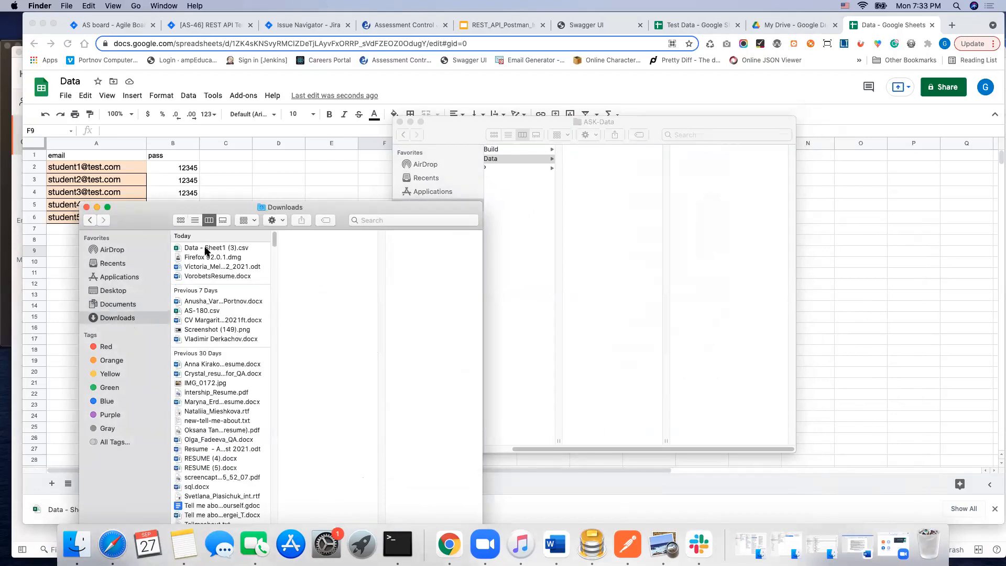
{"action": "left_click_drag", "start_coordinate": [196, 247], "coordinate": [204, 244]}
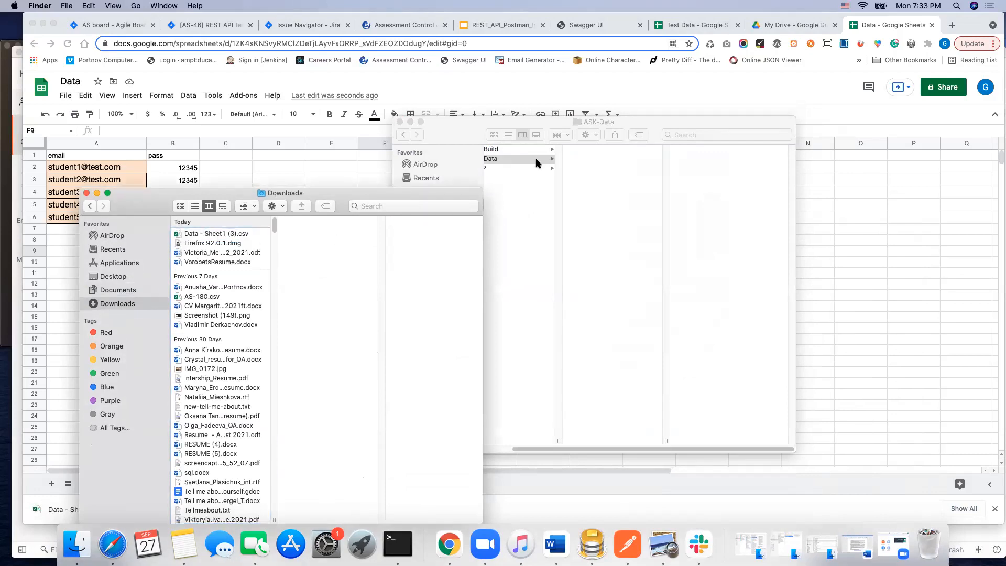
{"action": "left_click", "coordinate": [588, 124]}
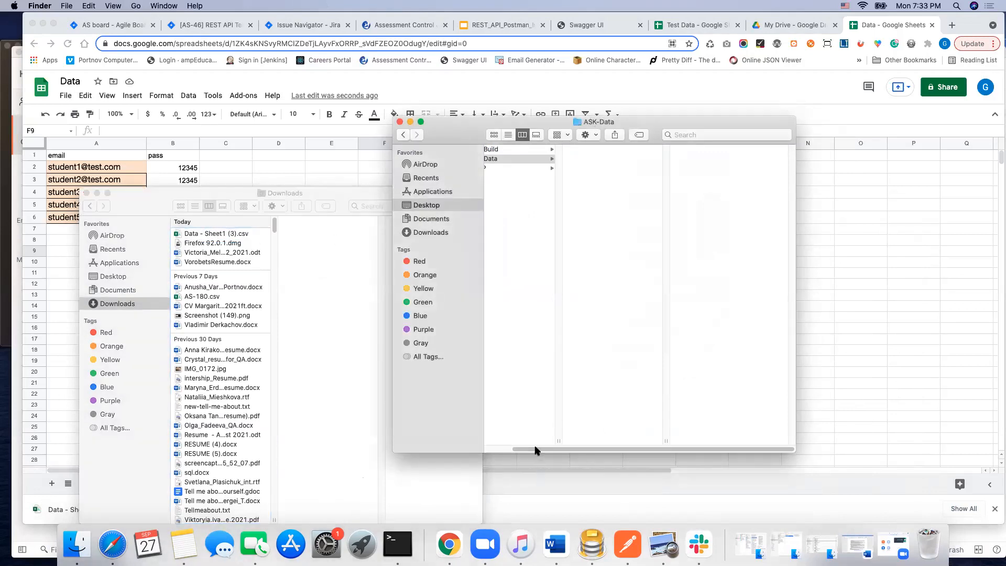
{"action": "left_click_drag", "start_coordinate": [537, 451], "coordinate": [464, 441]}
{"action": "left_click_drag", "start_coordinate": [185, 240], "coordinate": [607, 163]}
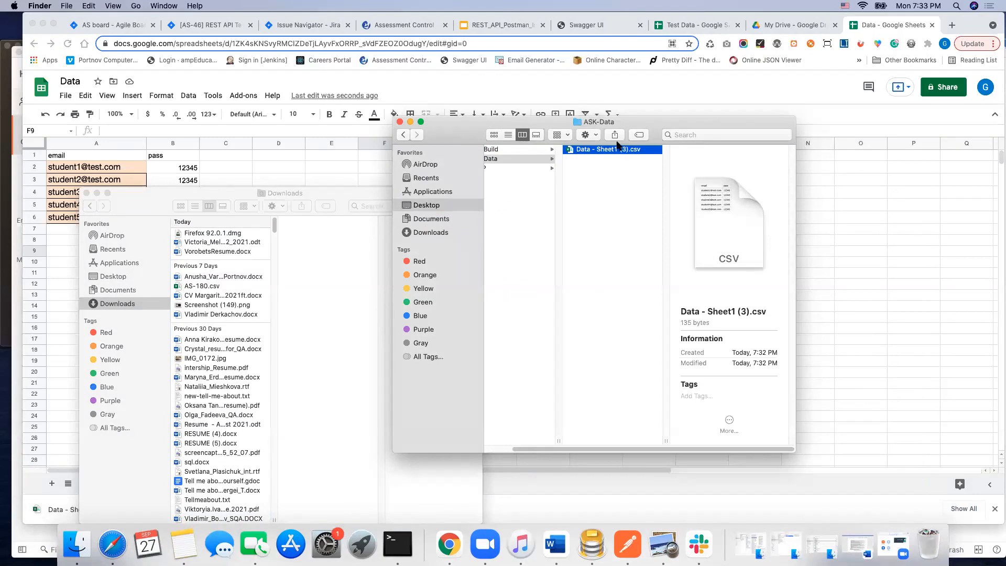
Step: Rename Data - Sheet1 (3).csv in the ASK-Data folder to "Data .csv"
{"action": "right_click", "coordinate": [588, 152]}
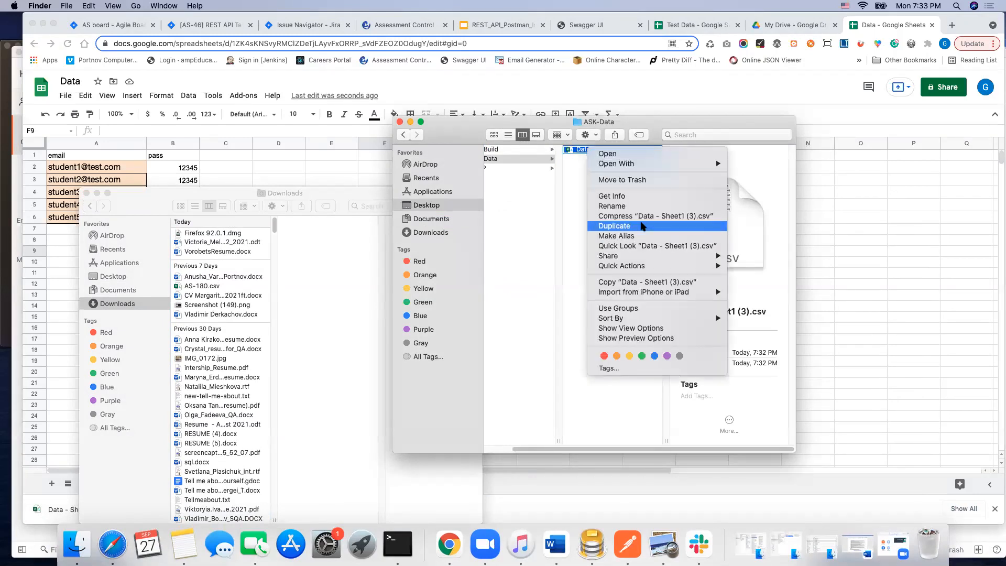
{"action": "left_click", "coordinate": [619, 206]}
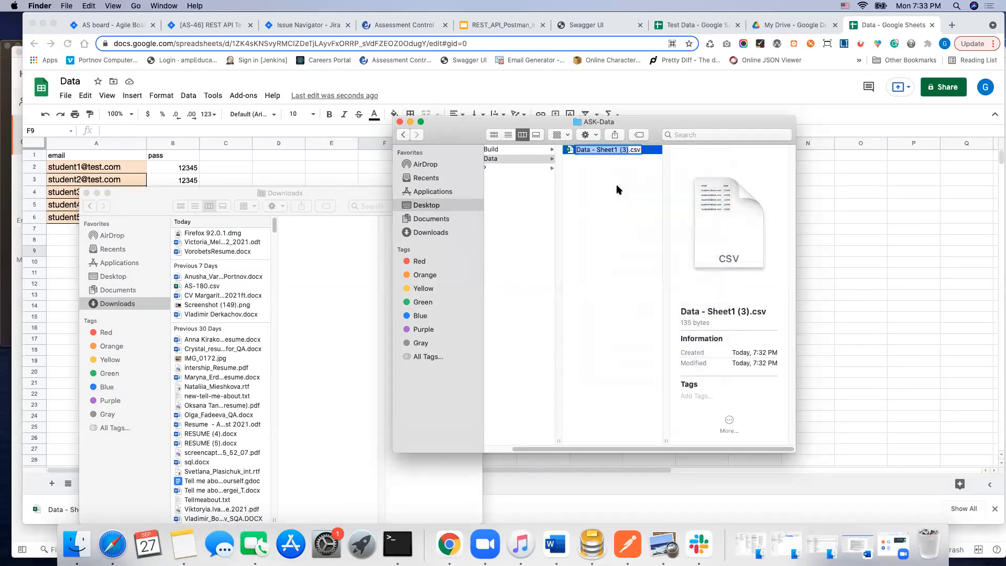
{"action": "left_click", "coordinate": [592, 150]}
{"action": "left_click_drag", "start_coordinate": [596, 148], "coordinate": [628, 150]}
{"action": "key", "text": "BackSpace"}
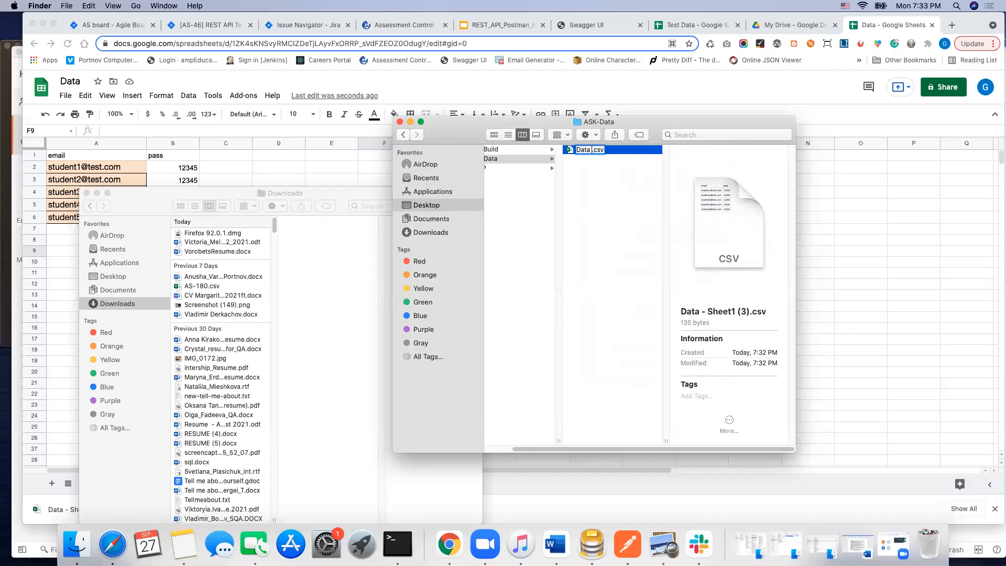
{"action": "left_click", "coordinate": [605, 206]}
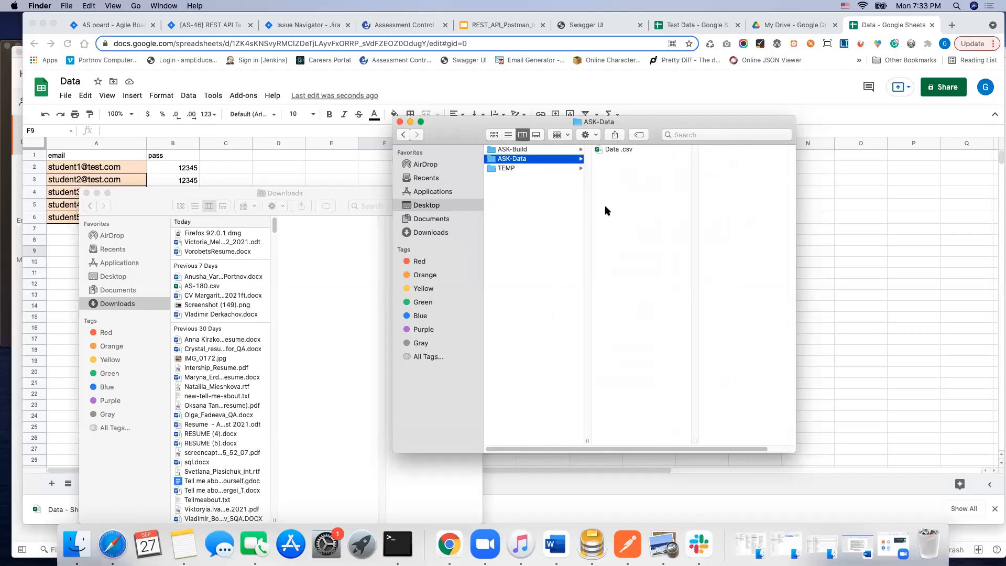
Step: Open the renamed CSV file from the ASK-Data folder in Excel to check its email and pass columns
{"action": "double_click", "coordinate": [613, 151]}
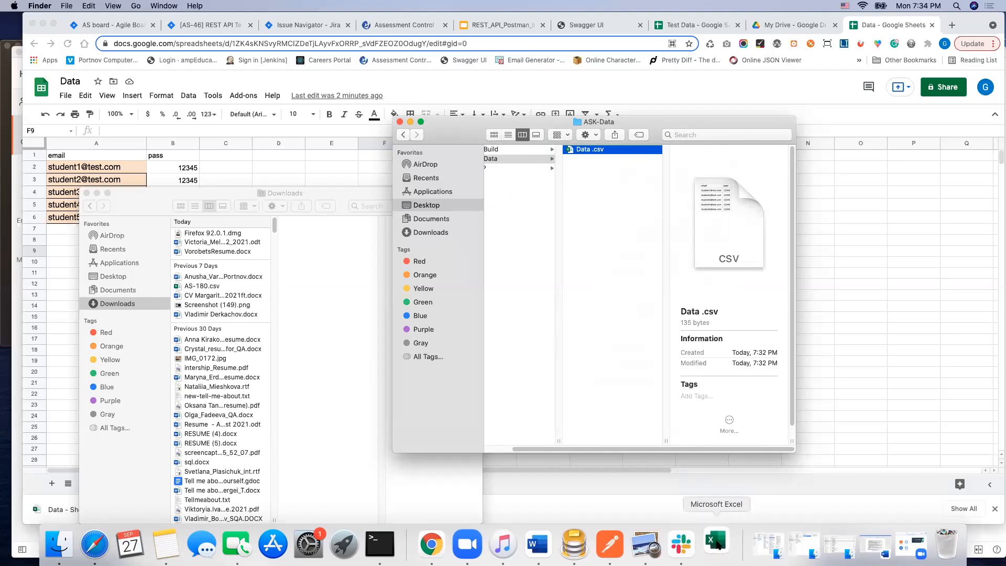
{"action": "left_click", "coordinate": [592, 151]}
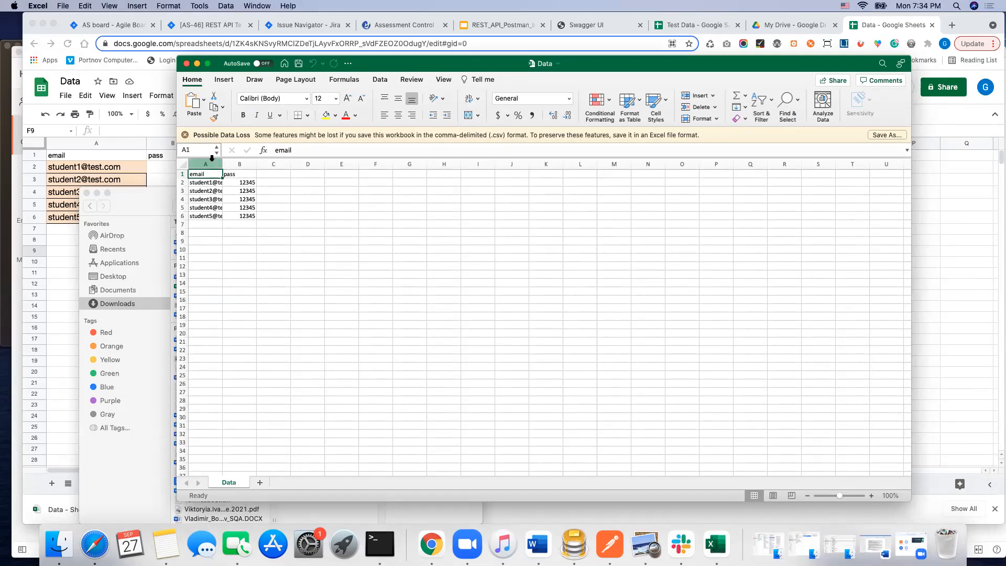
Step: Widen the email and pass columns of the Data sheet so their full contents fit
{"action": "left_click_drag", "start_coordinate": [224, 165], "coordinate": [274, 164]}
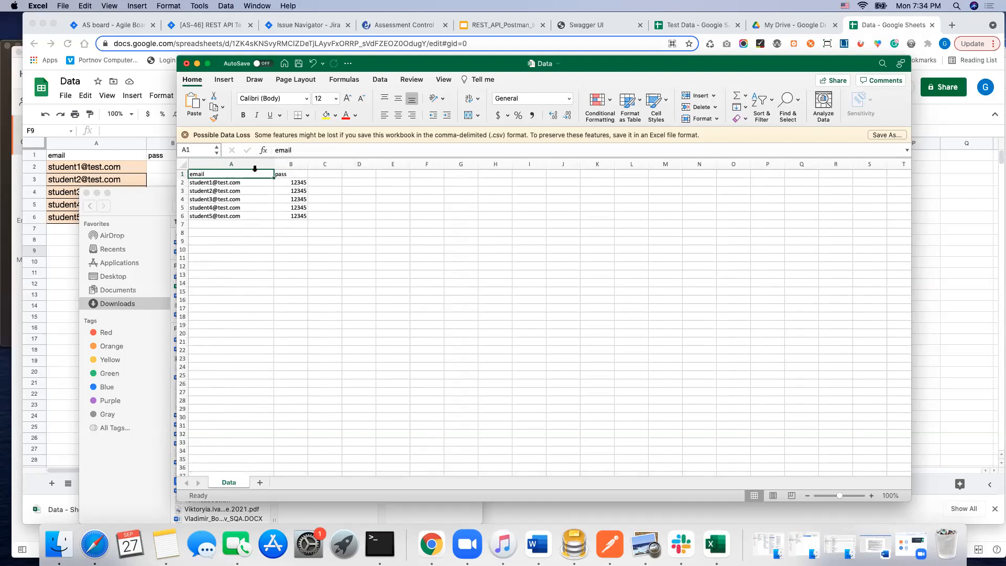
{"action": "left_click_drag", "start_coordinate": [306, 163], "coordinate": [321, 164]}
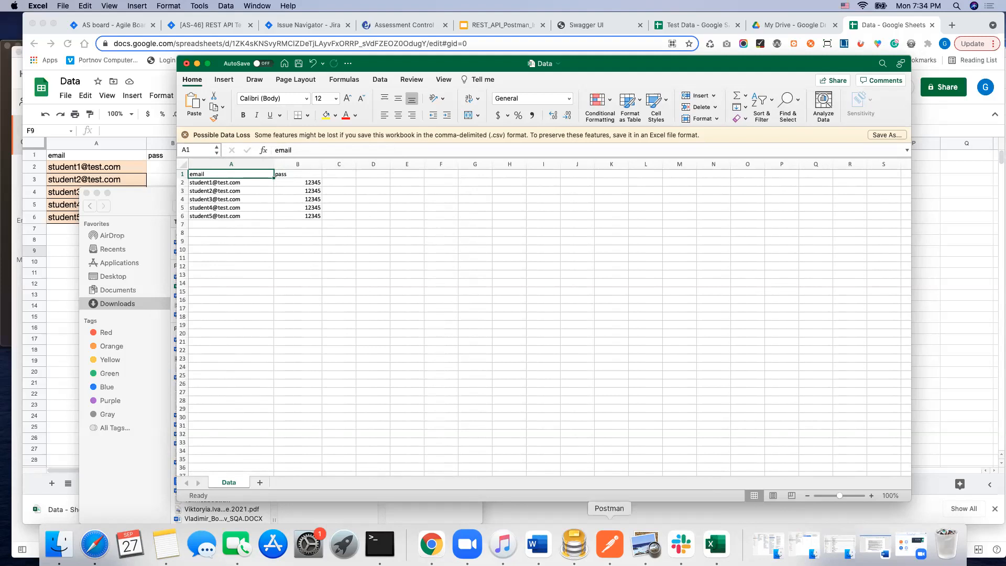
Step: Switch to Postman and create a new collection named CSV_Multiple_Iterations in the ASK-Sept13 workspace
{"action": "left_click", "coordinate": [634, 516]}
{"action": "left_click", "coordinate": [609, 544]}
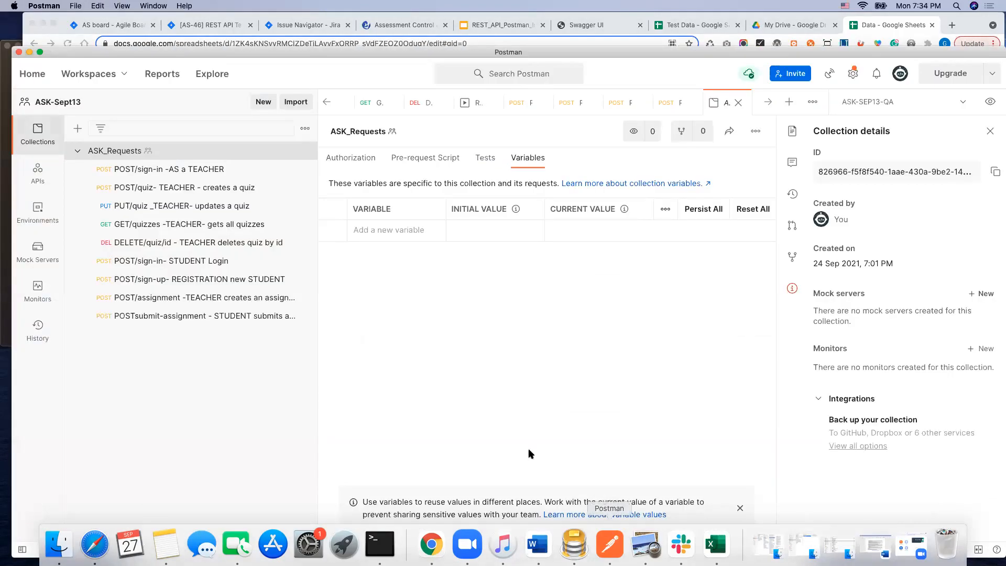
{"action": "left_click", "coordinate": [76, 152]}
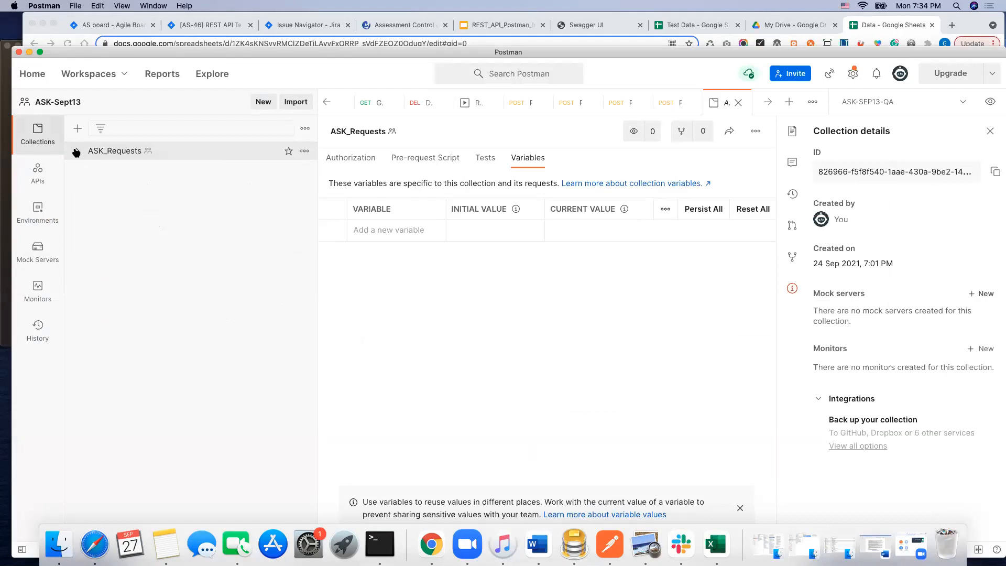
{"action": "left_click", "coordinate": [264, 103]}
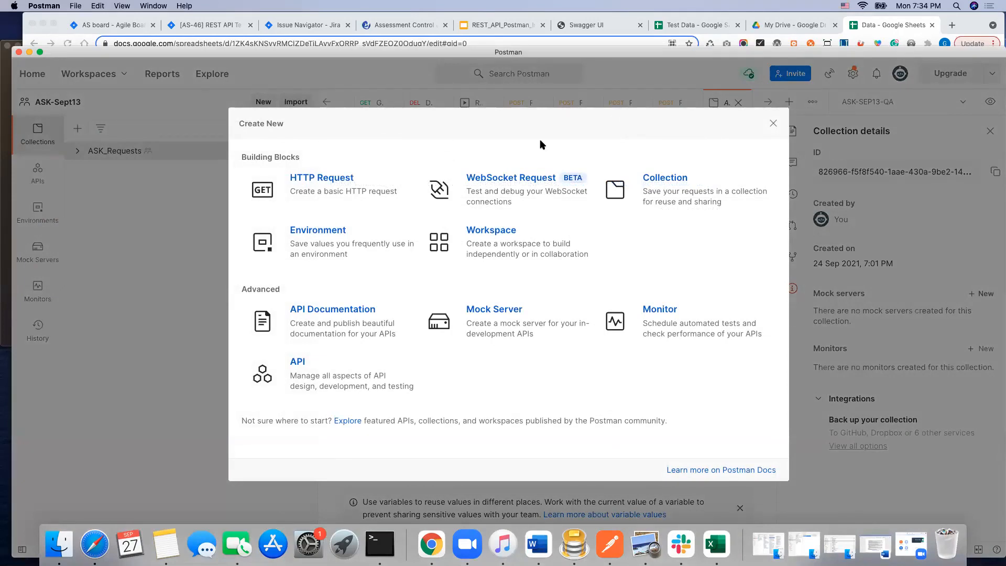
{"action": "left_click", "coordinate": [662, 185]}
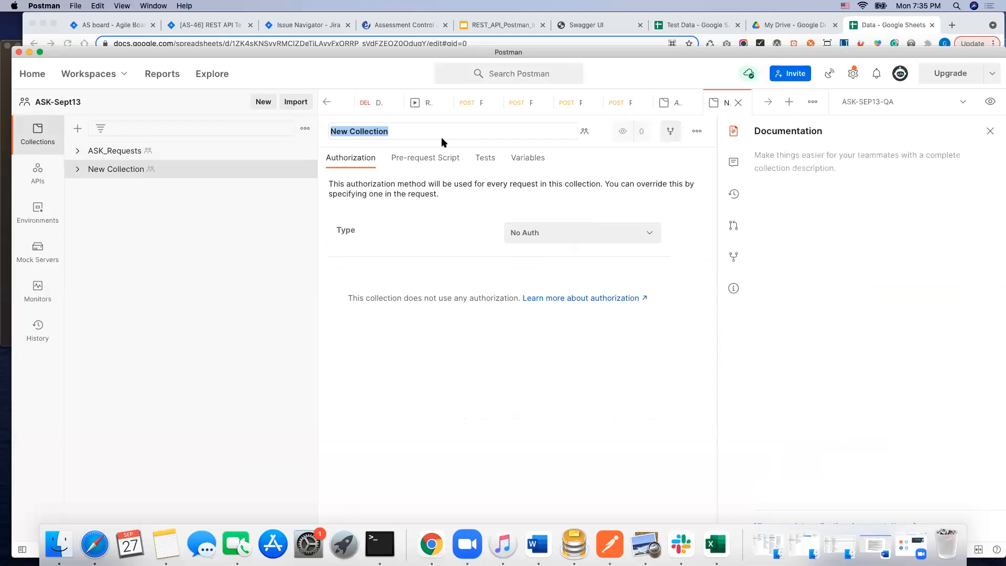
{"action": "type", "text": "csv"}
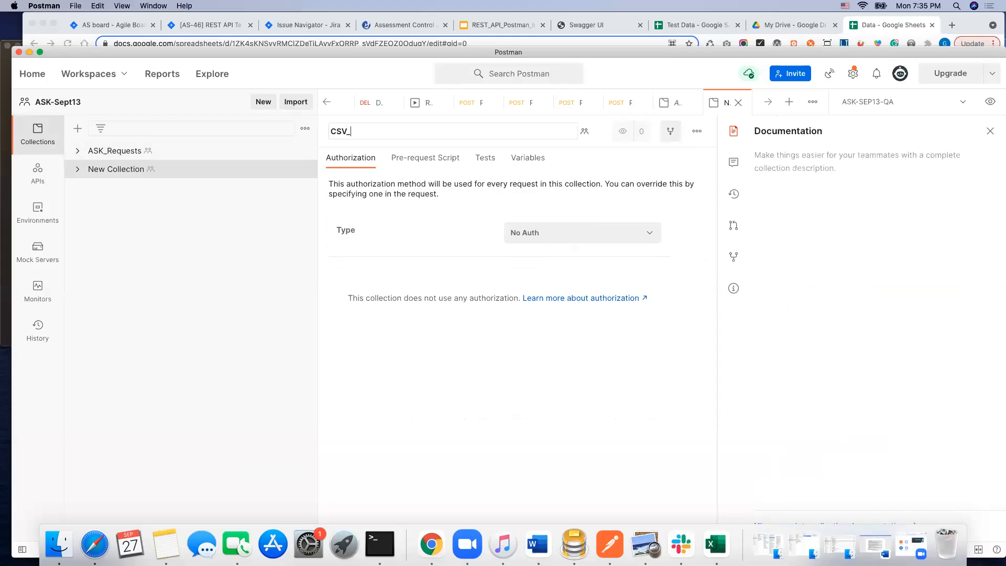
{"action": "type", "text": "_Multiple_Iterations"}
{"action": "key", "text": "Return"}
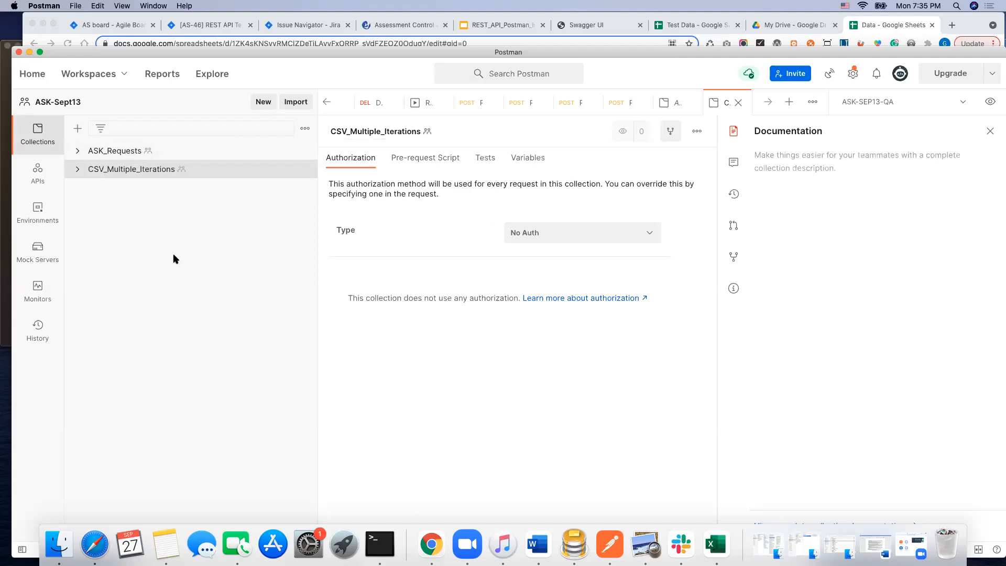
Step: Duplicate the POST/sign-in- STUDENT Login request in ASK_Requests and move the copy into the CSV_Multiple_Iterations collection
{"action": "left_click", "coordinate": [78, 169]}
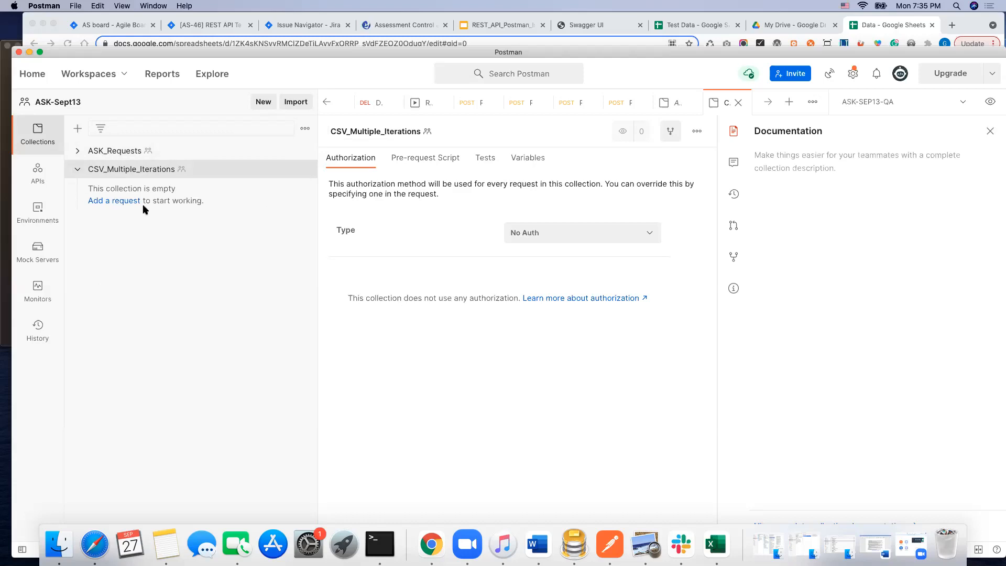
{"action": "left_click", "coordinate": [77, 151]}
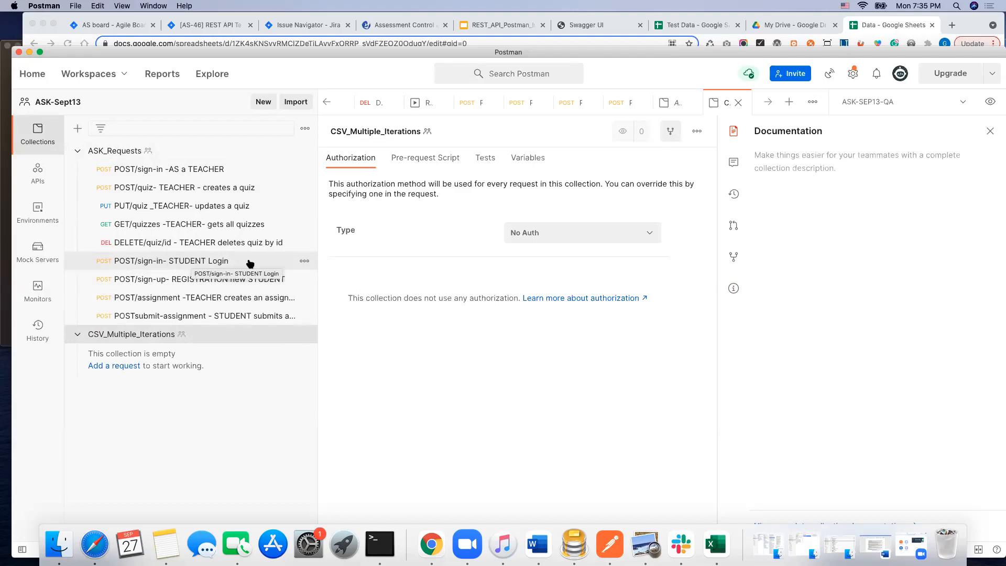
{"action": "left_click", "coordinate": [306, 261]}
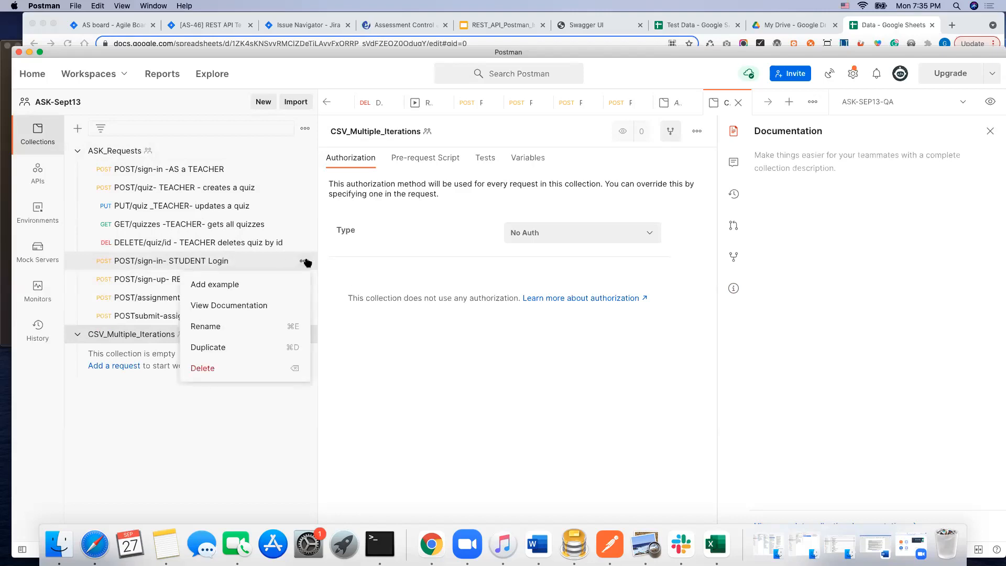
{"action": "left_click", "coordinate": [231, 348]}
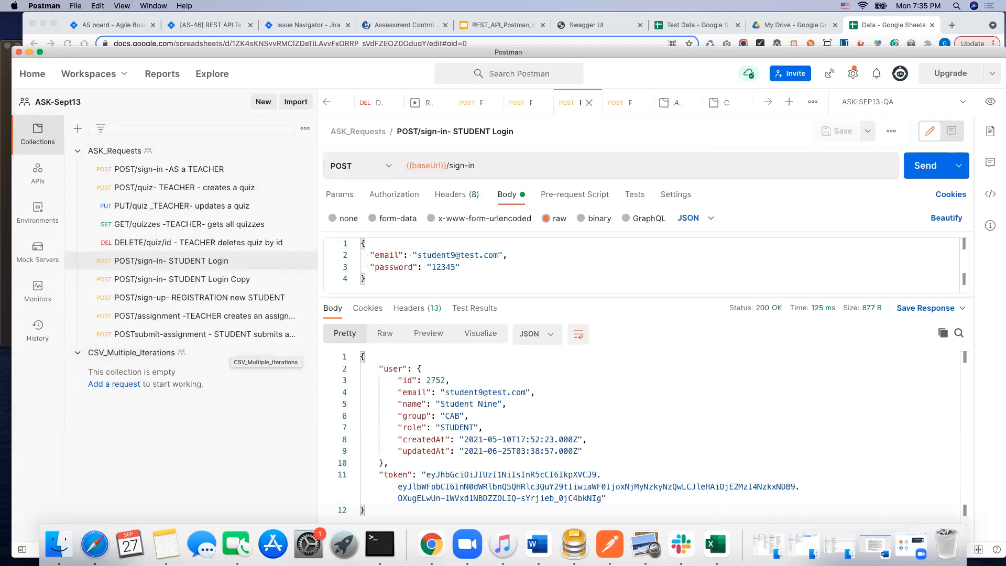
{"action": "left_click_drag", "start_coordinate": [225, 288], "coordinate": [198, 359]}
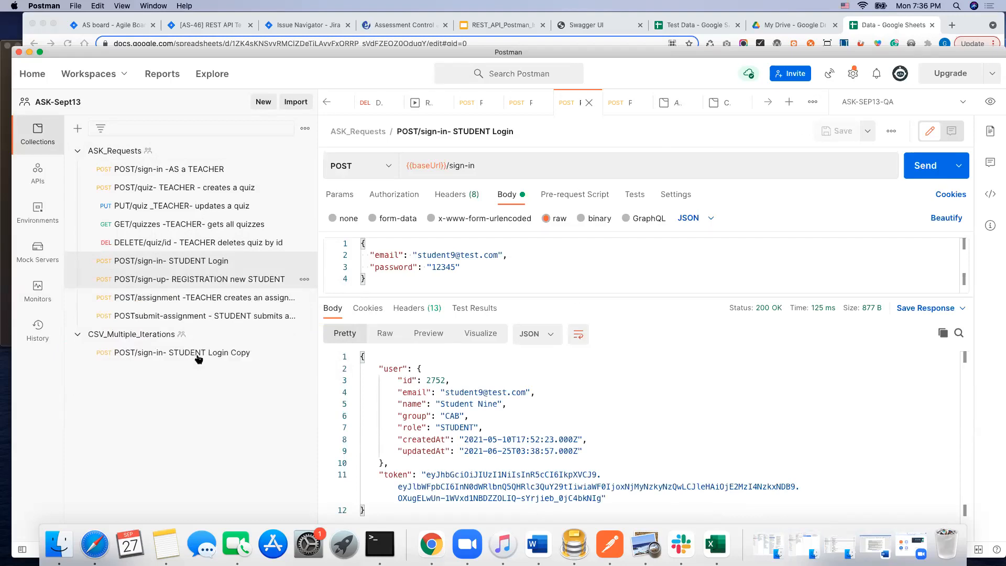
Step: Rename the copied request in CSV_Multiple_Iterations to "POST/sign-in- STUDENT Login", dropping the word Copy
{"action": "right_click", "coordinate": [226, 355]}
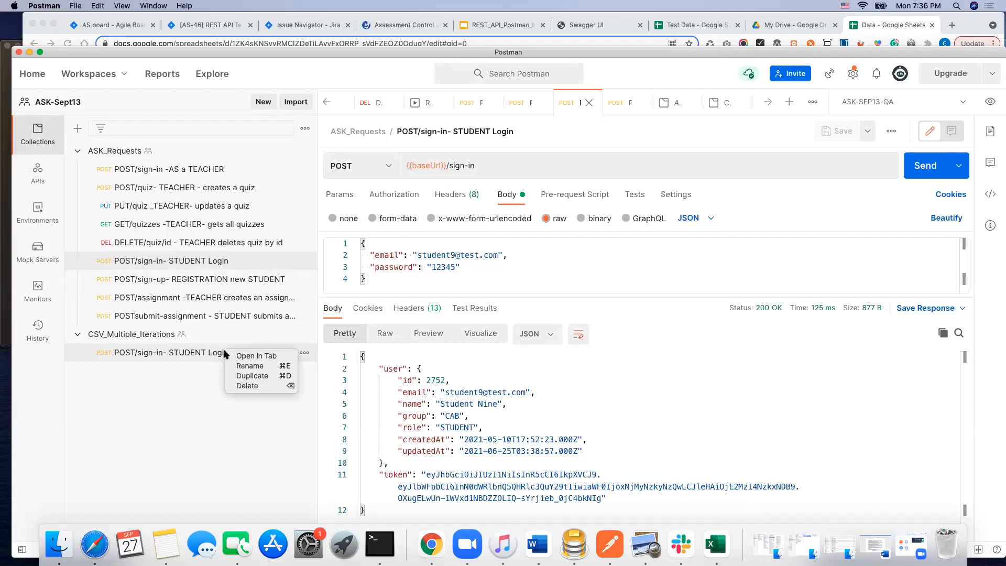
{"action": "key", "text": "Escape"}
{"action": "left_click", "coordinate": [255, 351]}
{"action": "key", "text": "BackSpace"}
{"action": "key", "text": "BackSpace"}
{"action": "key", "text": "BackSpace"}
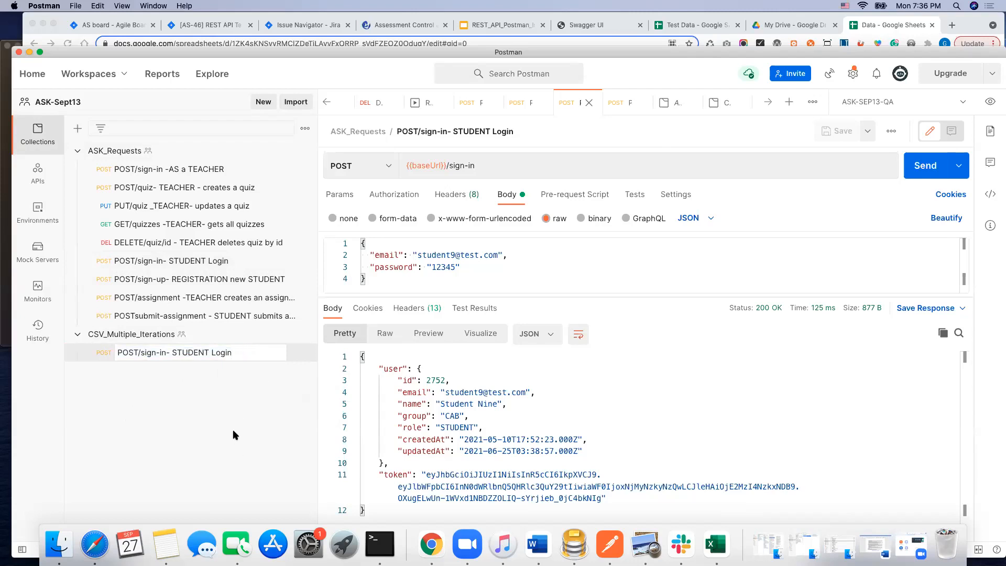
{"action": "key", "text": "Return"}
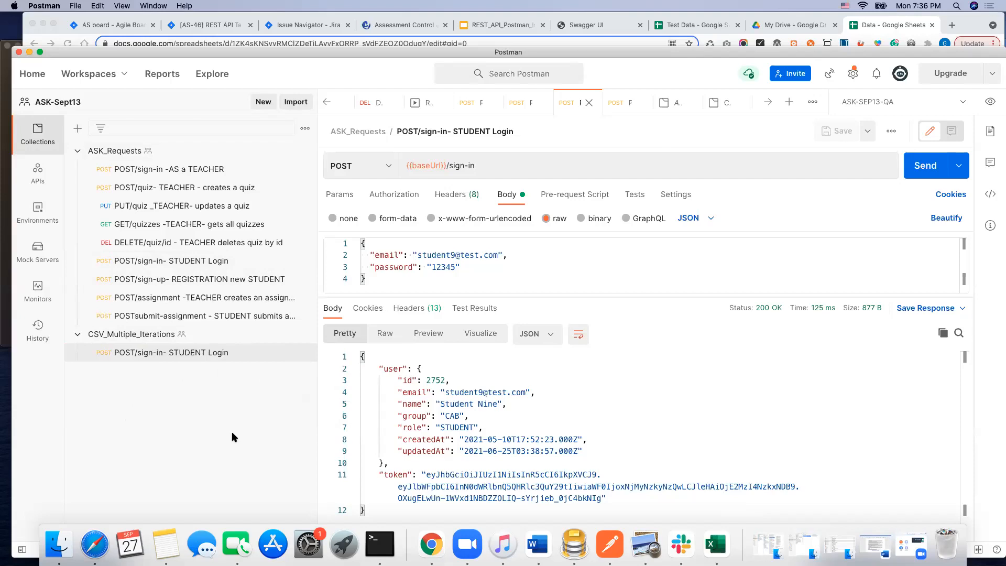
Step: Open the body of the CSV_Multiple_Iterations sign-in request and compare its fields with the column headers of the Data file in Excel
{"action": "left_click", "coordinate": [178, 353]}
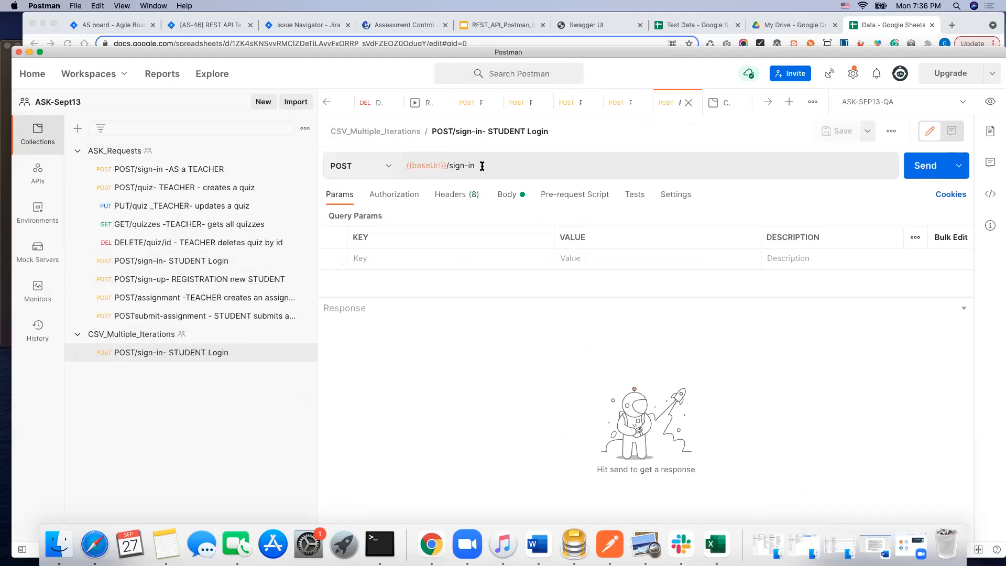
{"action": "left_click", "coordinate": [508, 195]}
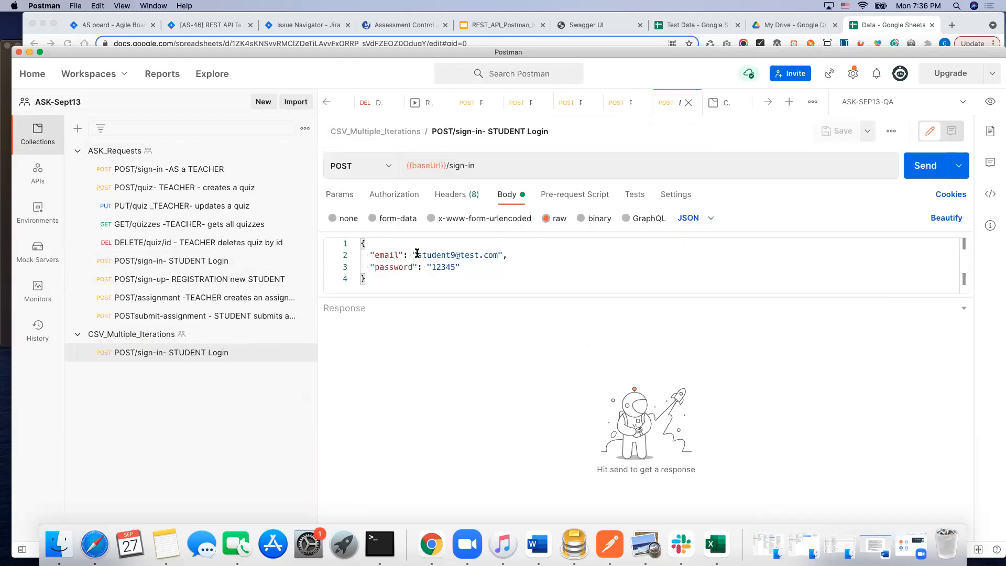
{"action": "left_click_drag", "start_coordinate": [416, 252], "coordinate": [497, 253]}
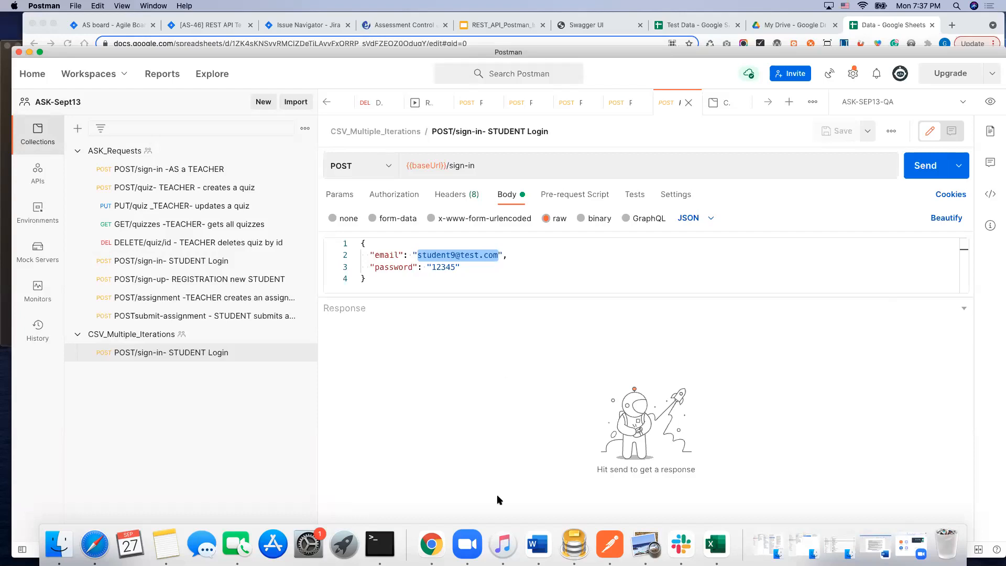
{"action": "left_click", "coordinate": [716, 545]}
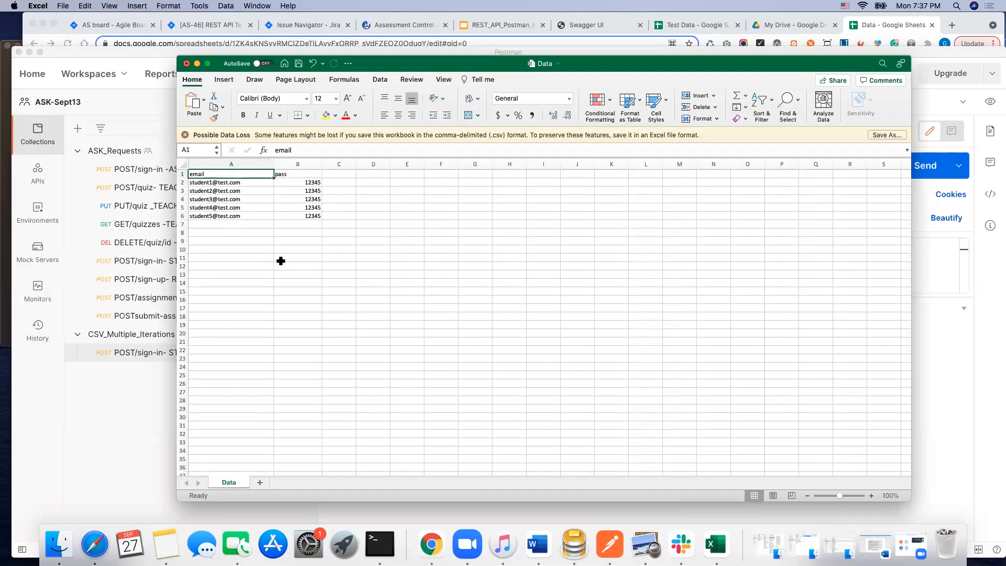
{"action": "left_click_drag", "start_coordinate": [659, 66], "coordinate": [664, 304]}
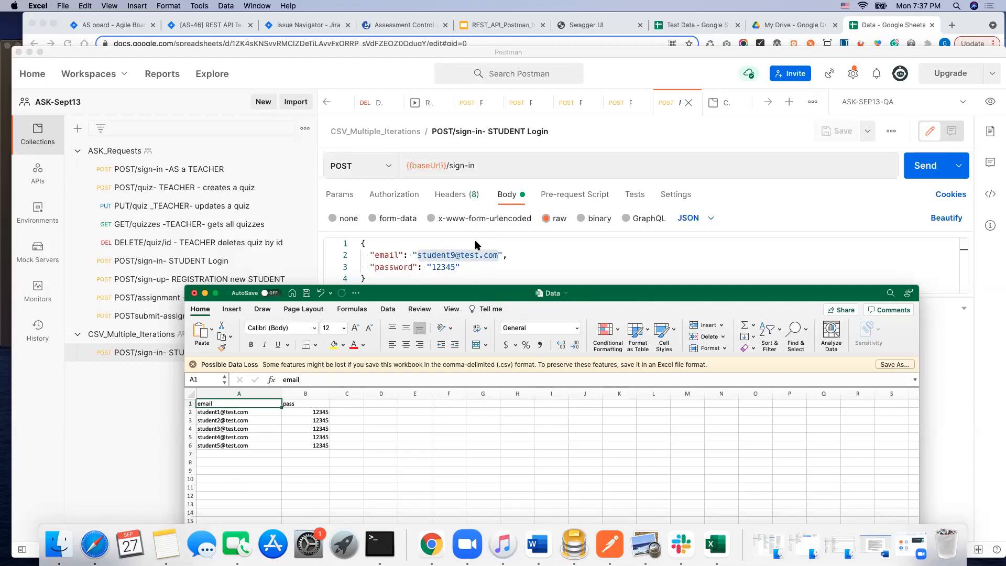
{"action": "type", "text": "{"}
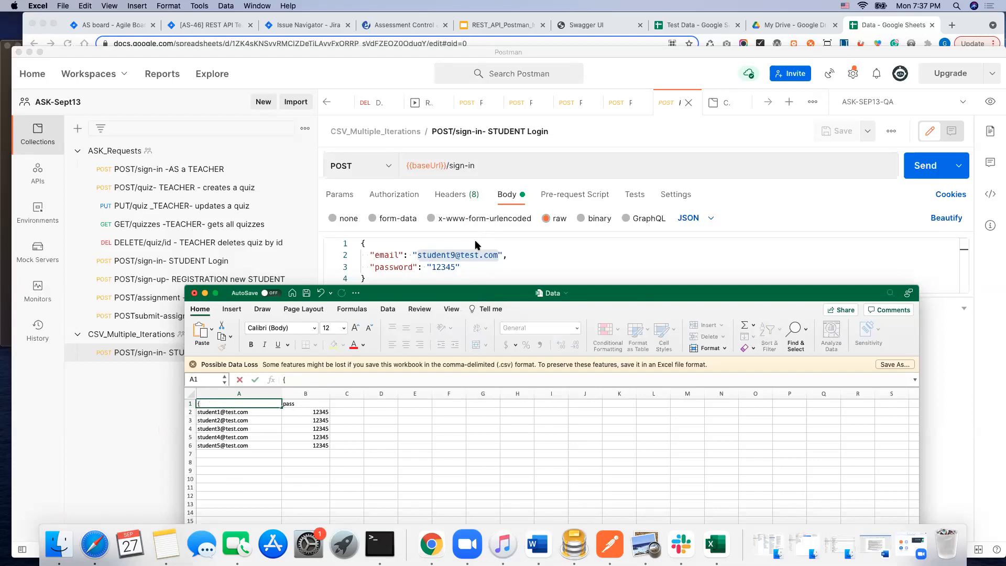
{"action": "key", "text": "super+z"}
Step: Back in Postman, replace the email value in the request body with the variable {{email}}
{"action": "left_click", "coordinate": [445, 257]}
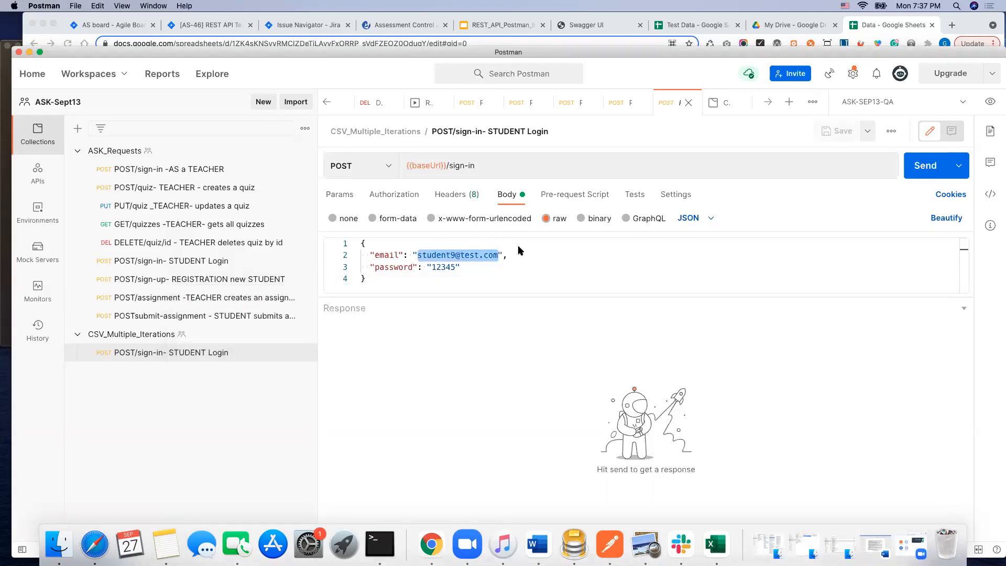
{"action": "type", "text": "{{"}
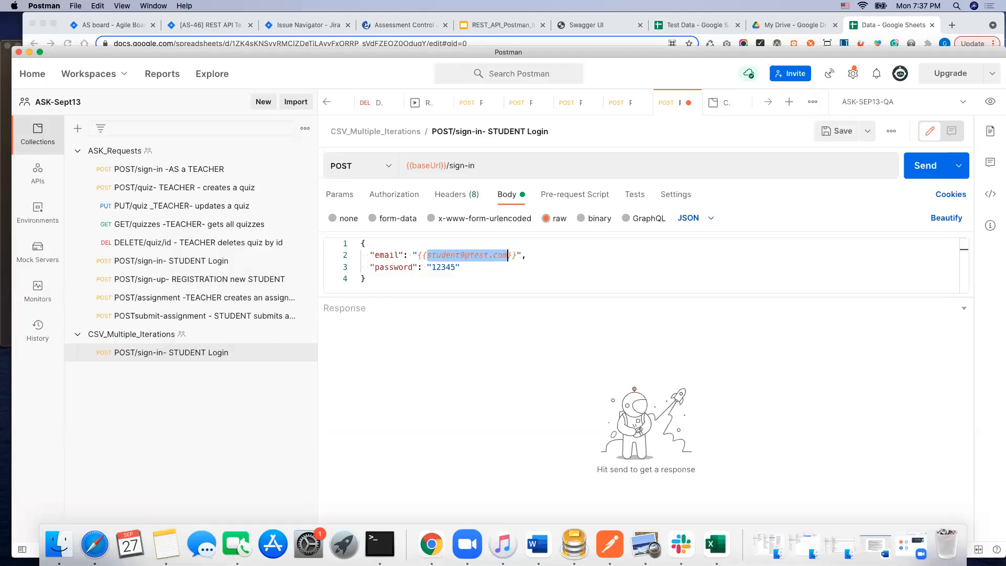
{"action": "key", "text": "BackSpace"}
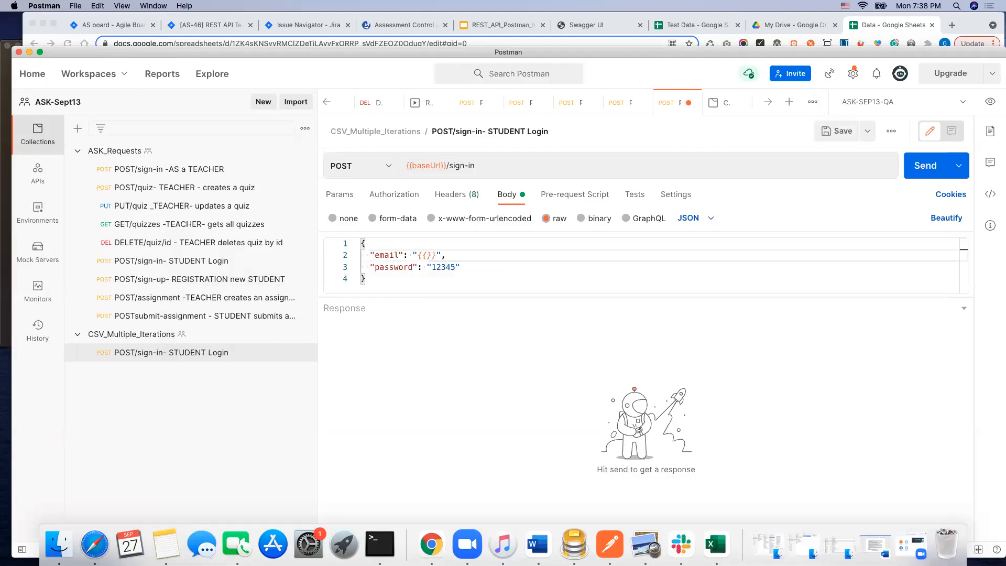
{"action": "type", "text": "email"}
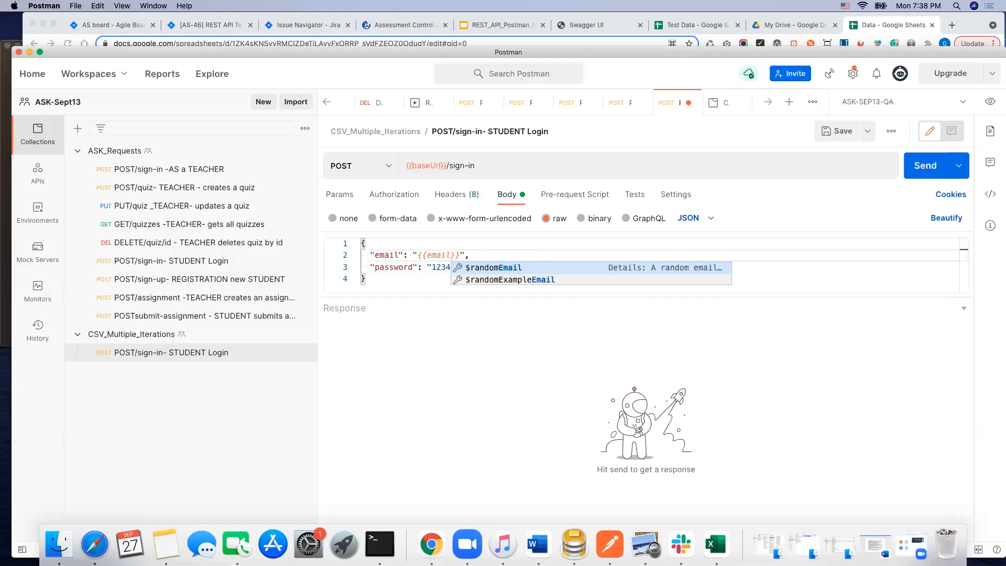
{"action": "left_click", "coordinate": [504, 359]}
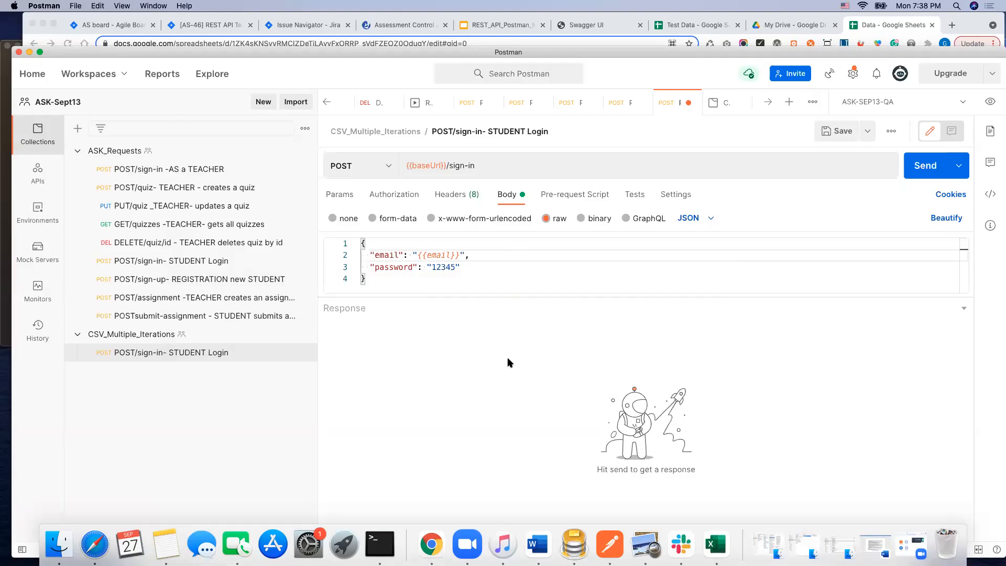
Step: Replace the password value in the request body with the variable {{pass}}, matching the CSV column header, and save the request
{"action": "left_click", "coordinate": [432, 267]}
{"action": "left_click_drag", "start_coordinate": [432, 266], "coordinate": [456, 267]}
{"action": "type", "text": "{{"}
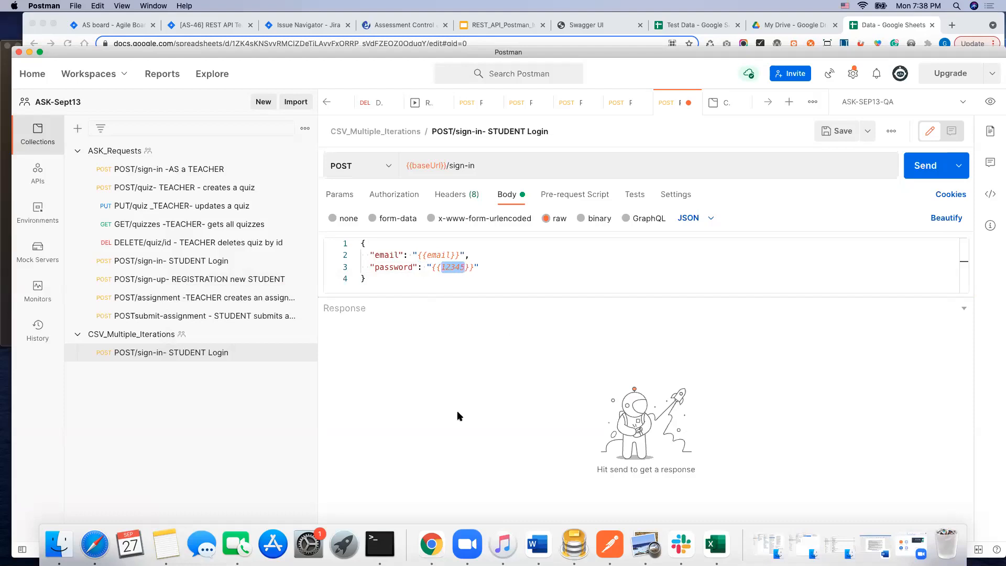
{"action": "left_click", "coordinate": [716, 545]}
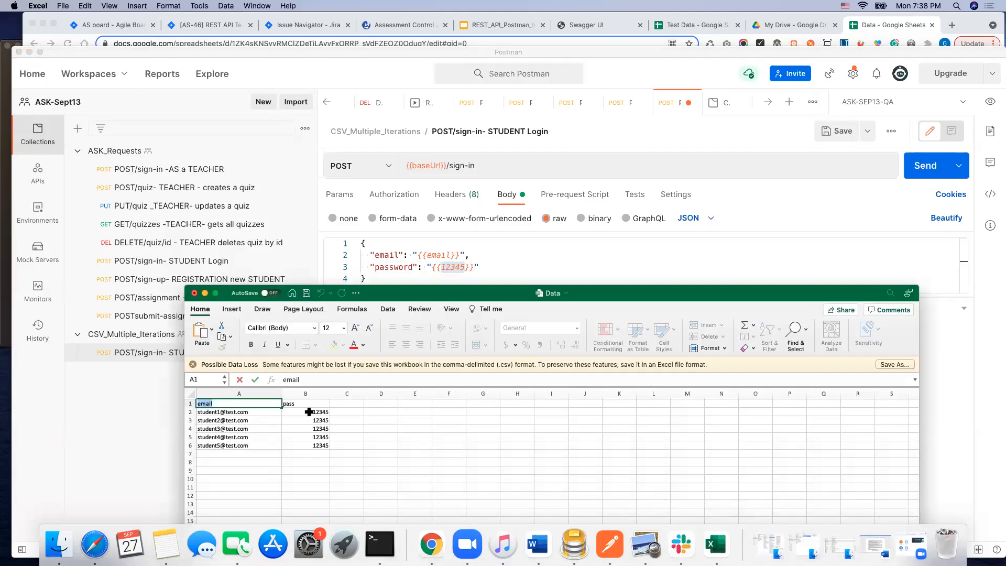
{"action": "left_click_drag", "start_coordinate": [585, 284], "coordinate": [584, 390]}
{"action": "left_click", "coordinate": [464, 267]}
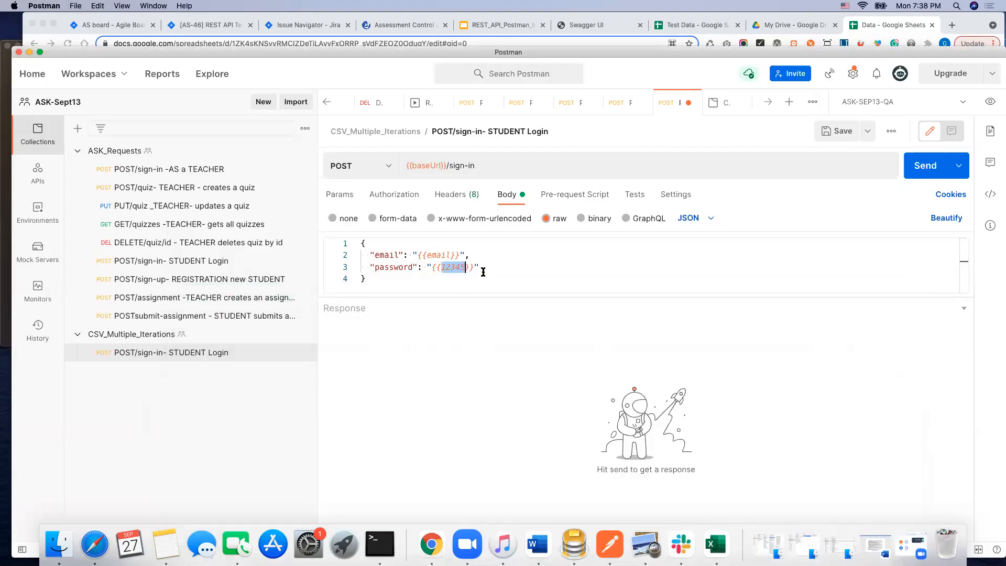
{"action": "key", "text": "BackSpace"}
{"action": "key", "text": "BackSpace"}
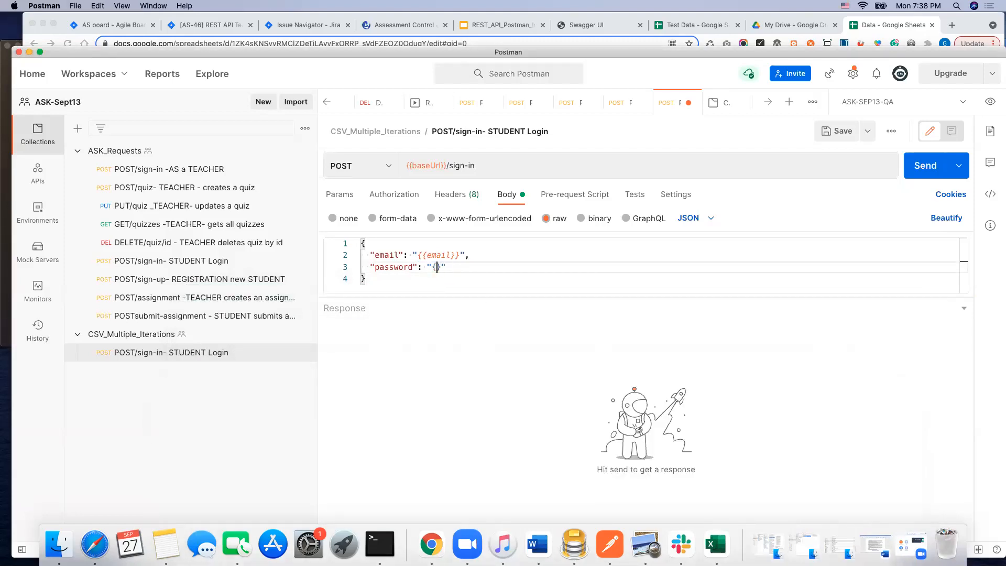
{"action": "type", "text": "{}"}
{"action": "left_click", "coordinate": [442, 267]}
{"action": "type", "text": "pass"}
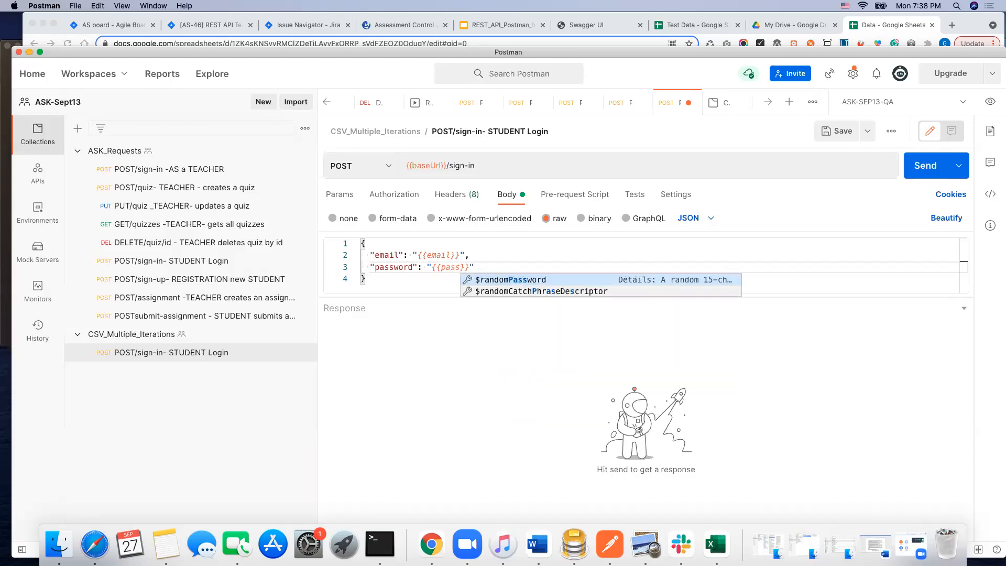
{"action": "left_click", "coordinate": [471, 382]}
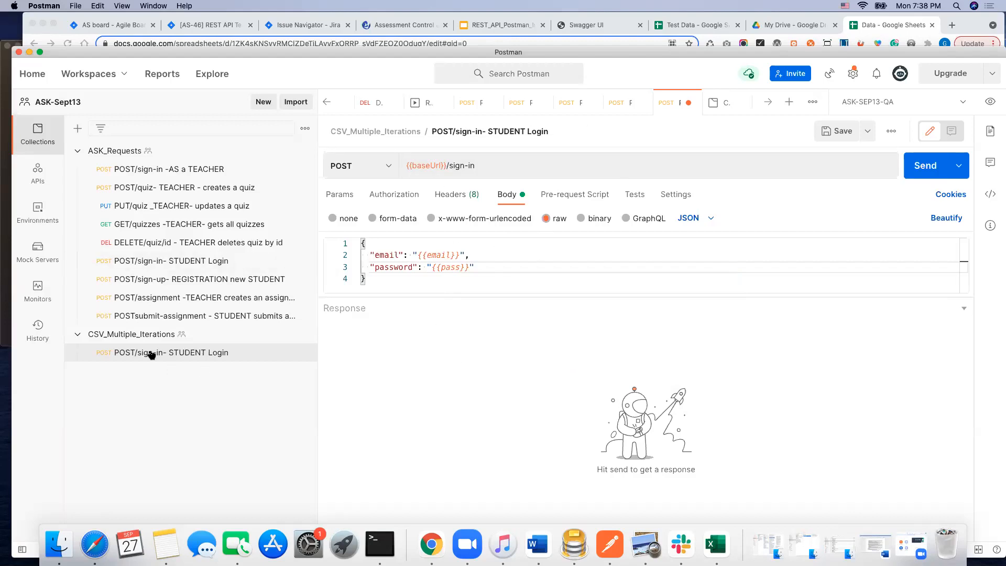
{"action": "left_click", "coordinate": [835, 131]}
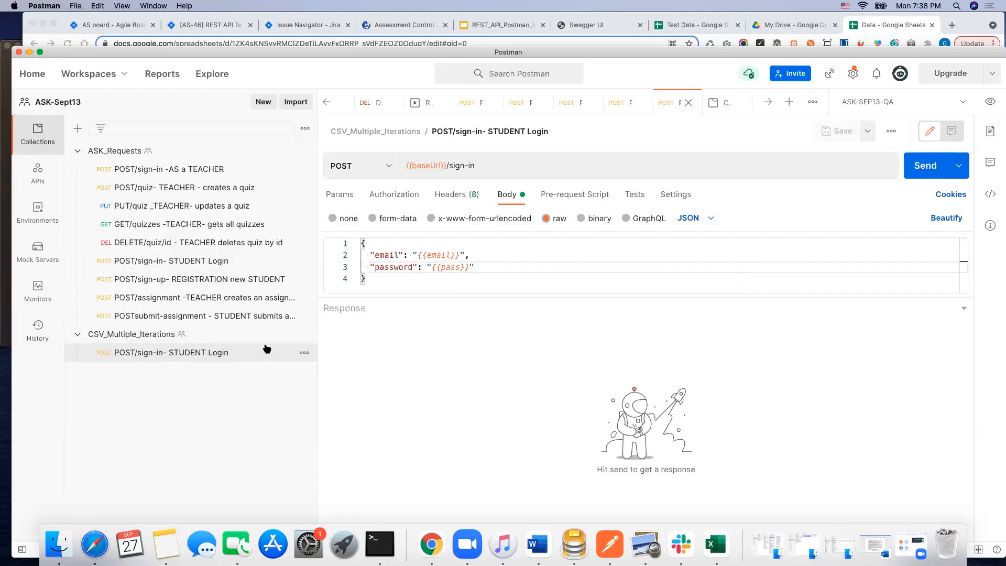
Step: Set up a run of the CSV_Multiple_Iterations collection with Data.csv as the data file and preview its rows
{"action": "left_click", "coordinate": [304, 335]}
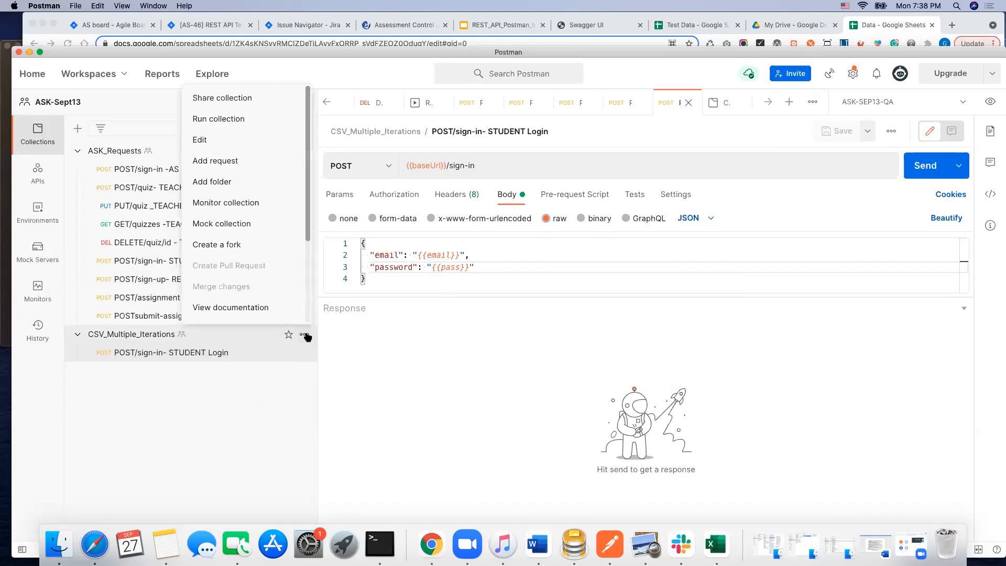
{"action": "left_click", "coordinate": [257, 119]}
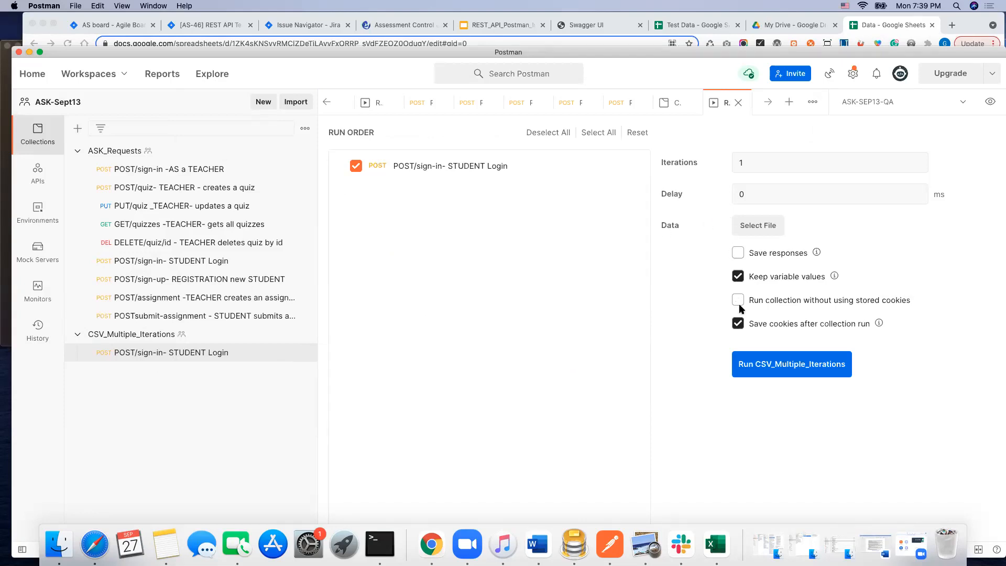
{"action": "left_click", "coordinate": [768, 225]}
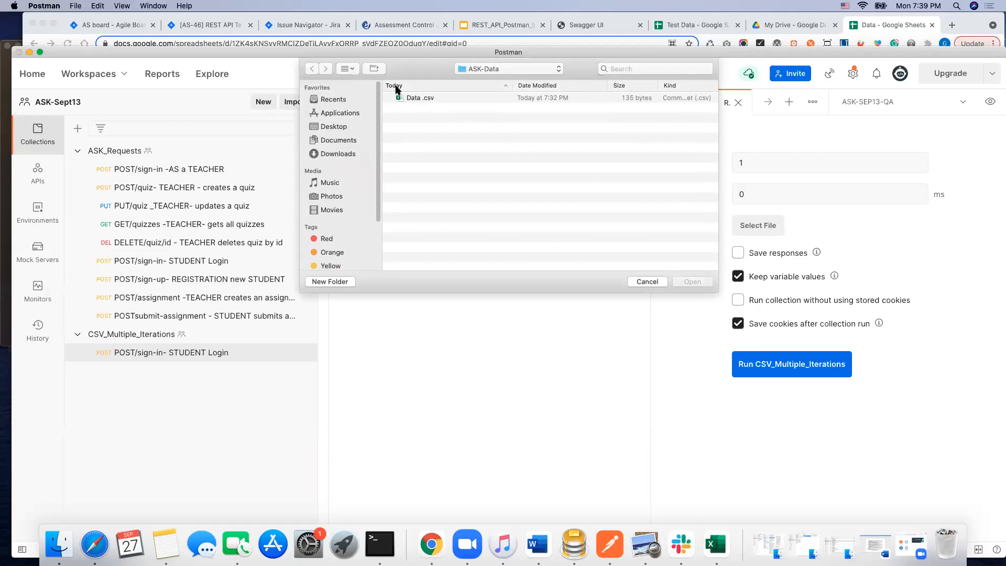
{"action": "left_click", "coordinate": [426, 102]}
{"action": "left_click", "coordinate": [693, 282]}
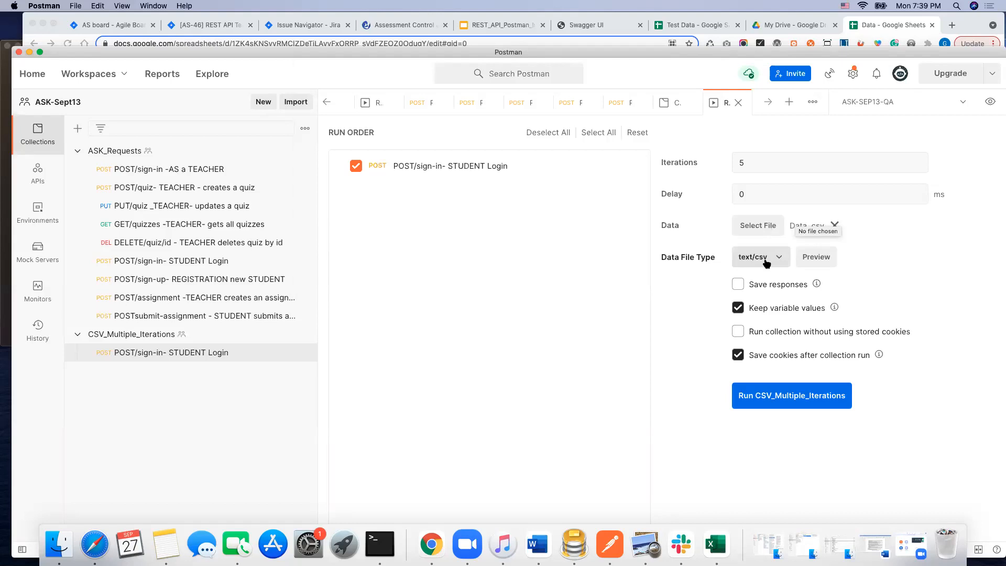
{"action": "left_click", "coordinate": [818, 257]}
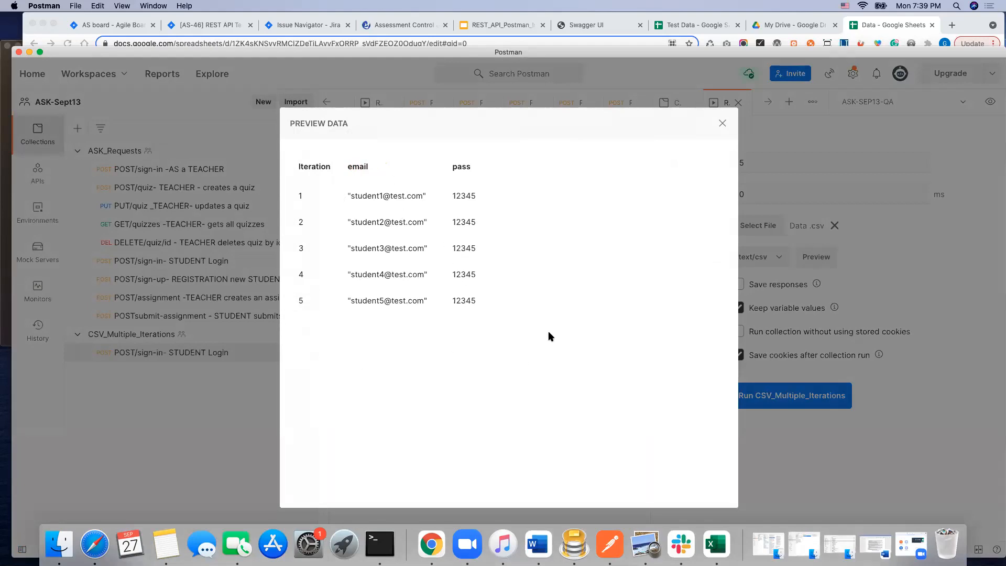
{"action": "left_click", "coordinate": [722, 123]}
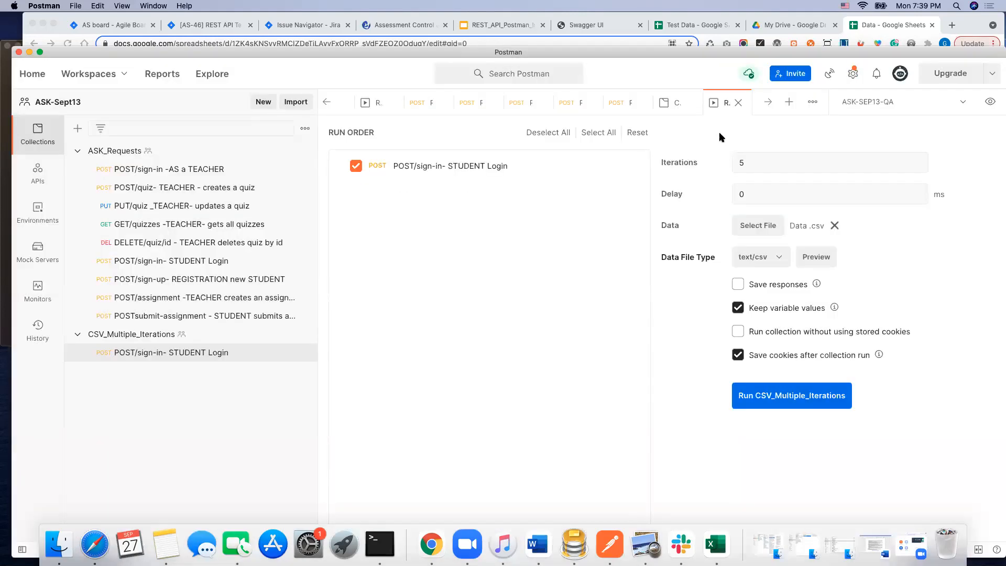
Step: Run the CSV_Multiple_Iterations collection and review the response status of each iteration
{"action": "left_click", "coordinate": [814, 389]}
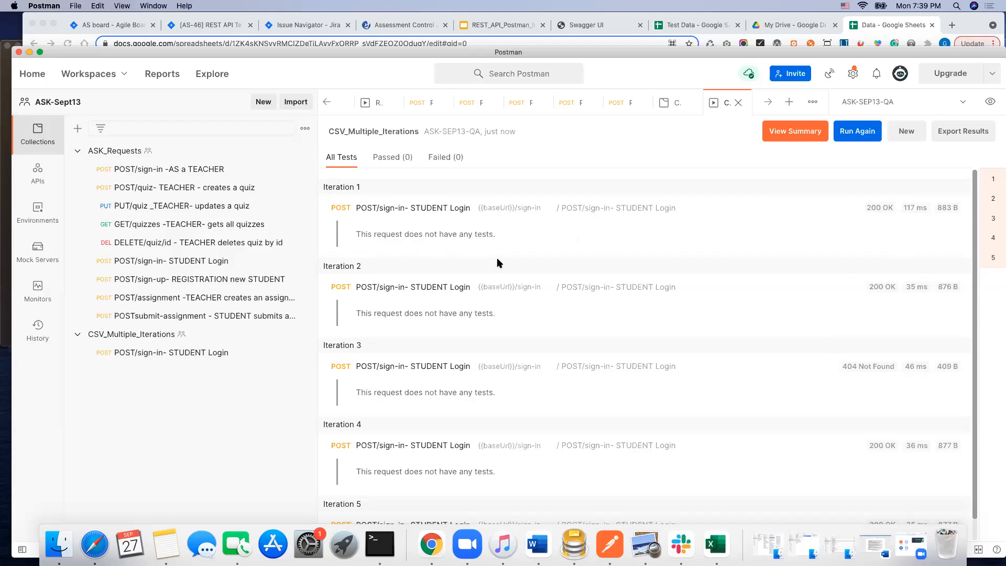
{"action": "scroll", "coordinate": [498, 262], "scroll_direction": "down", "scroll_amount": 1}
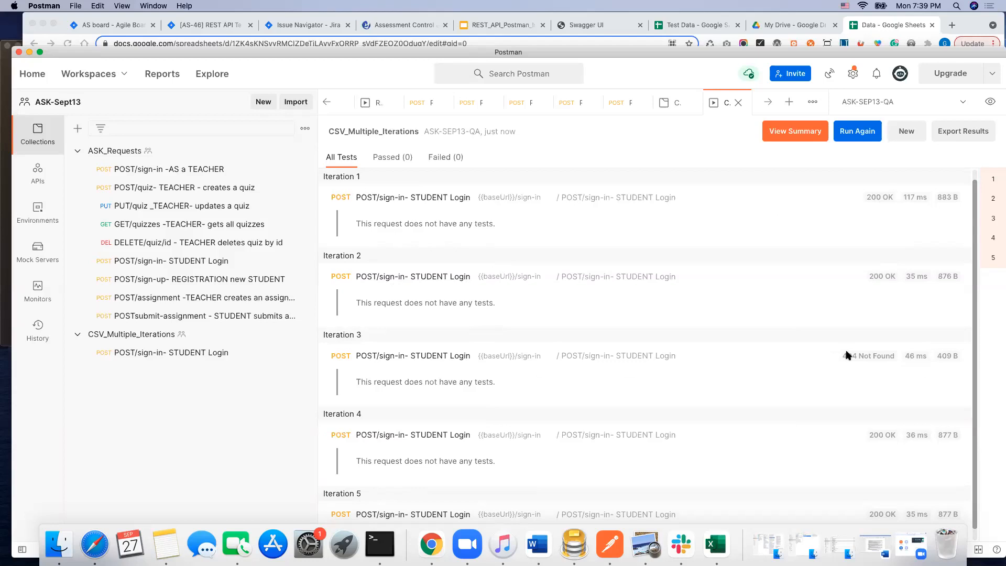
{"action": "scroll", "coordinate": [789, 359], "scroll_direction": "down", "scroll_amount": 1}
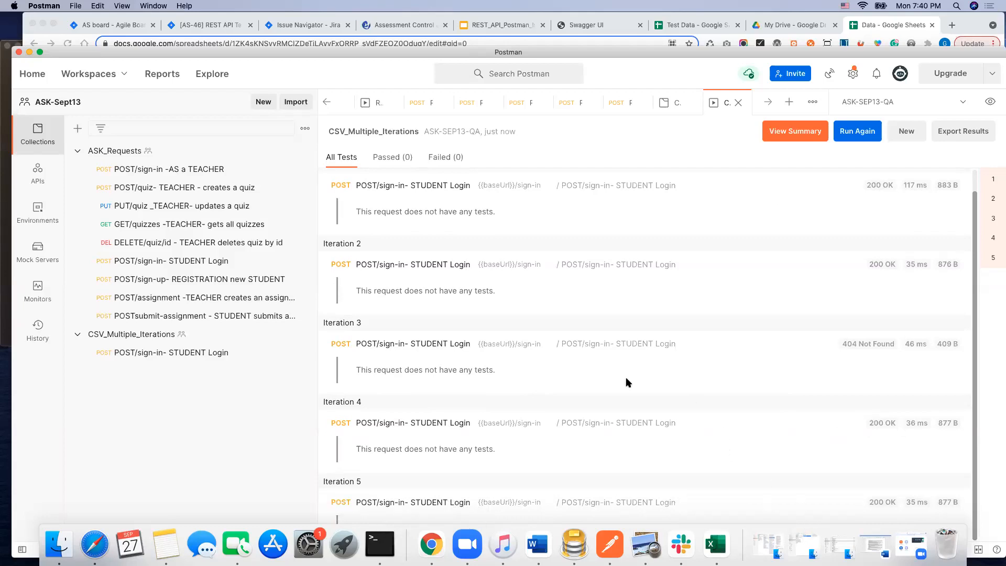
Step: Try to copy the third student's email from the Data Google Sheet, and switch to the users query in Sequel Pro
{"action": "left_click_drag", "start_coordinate": [423, 55], "coordinate": [424, 283]}
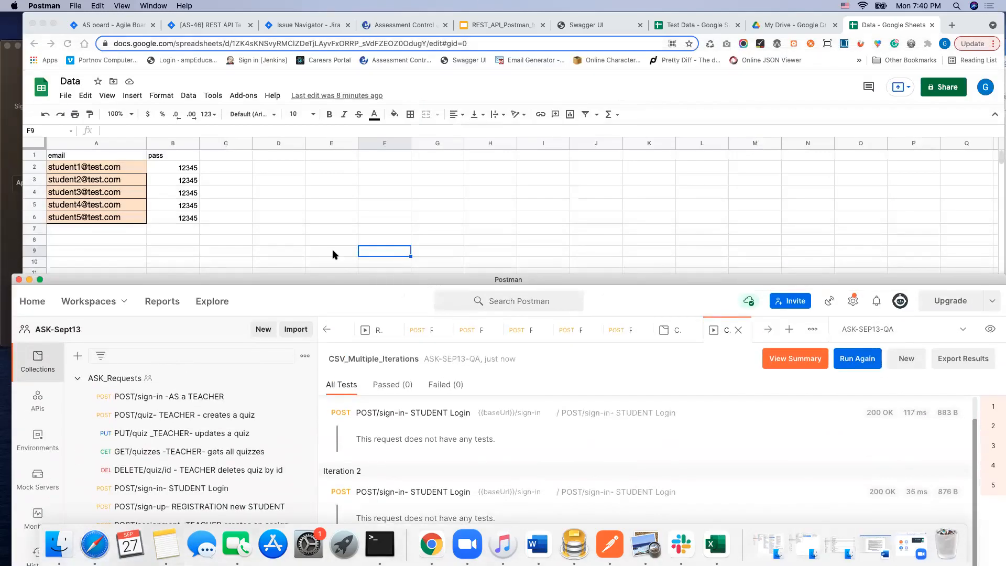
{"action": "left_click", "coordinate": [74, 194]}
{"action": "right_click", "coordinate": [124, 193]}
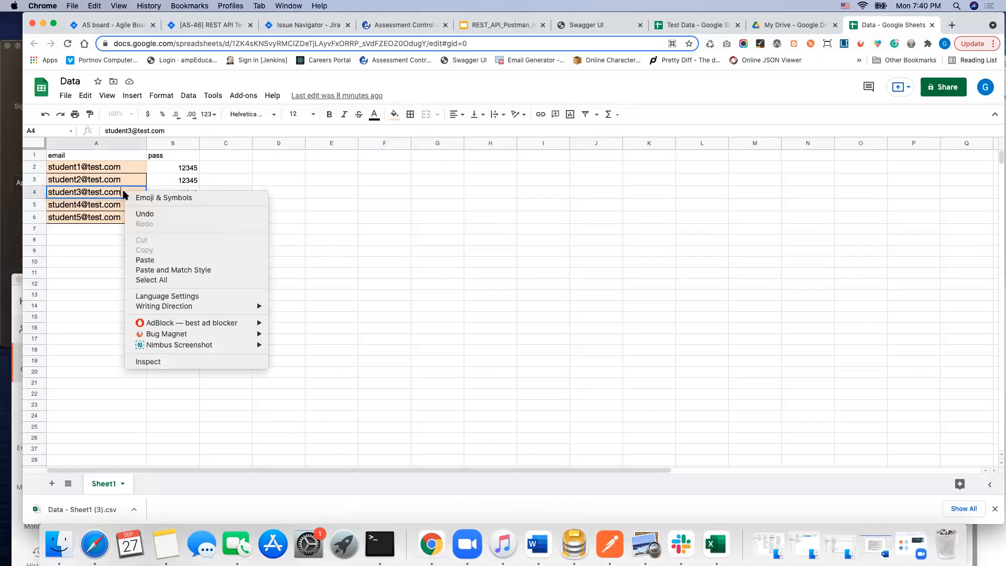
{"action": "double_click", "coordinate": [84, 192]}
{"action": "right_click", "coordinate": [81, 191]}
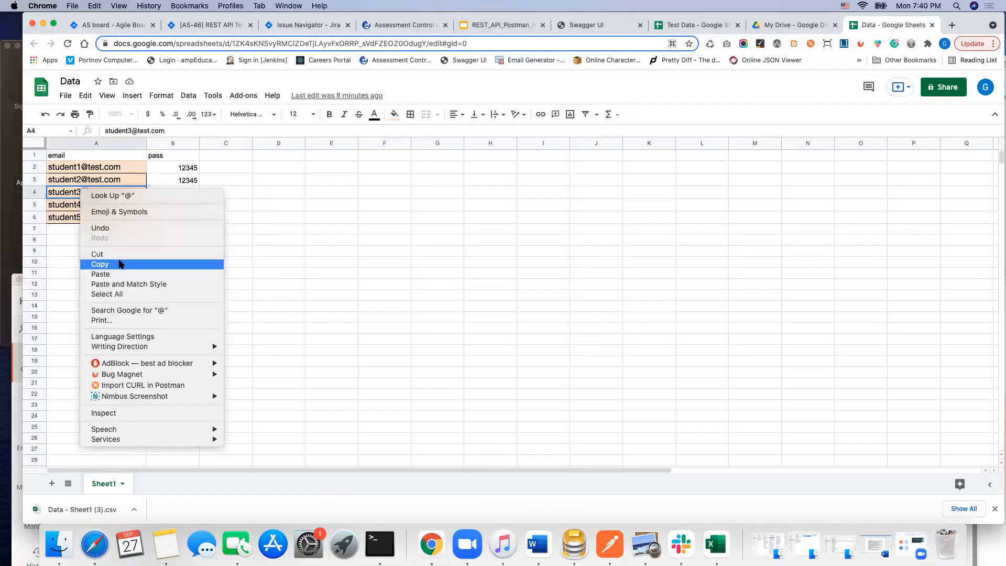
{"action": "left_click", "coordinate": [100, 264]}
{"action": "left_click", "coordinate": [575, 548]}
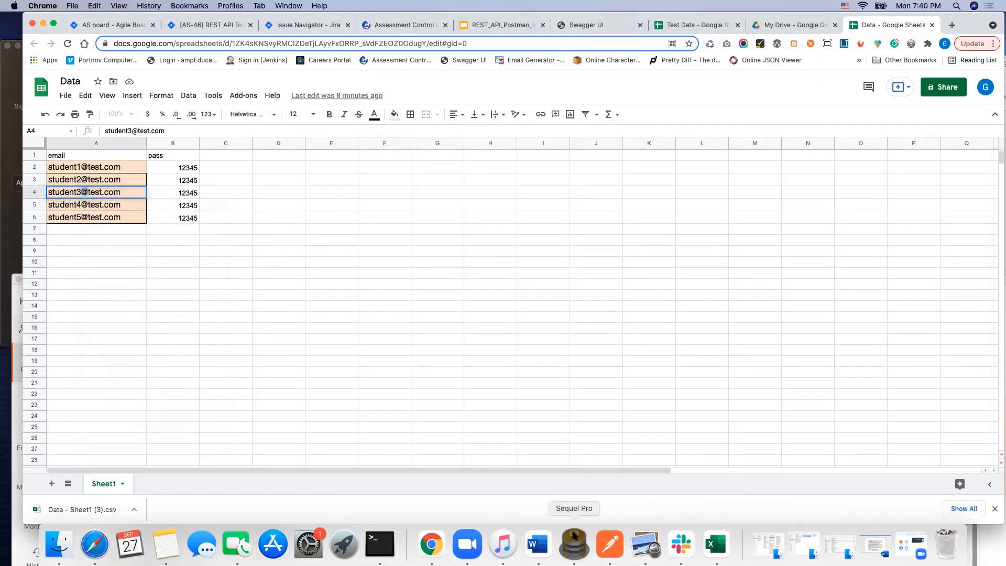
{"action": "left_click", "coordinate": [294, 73]}
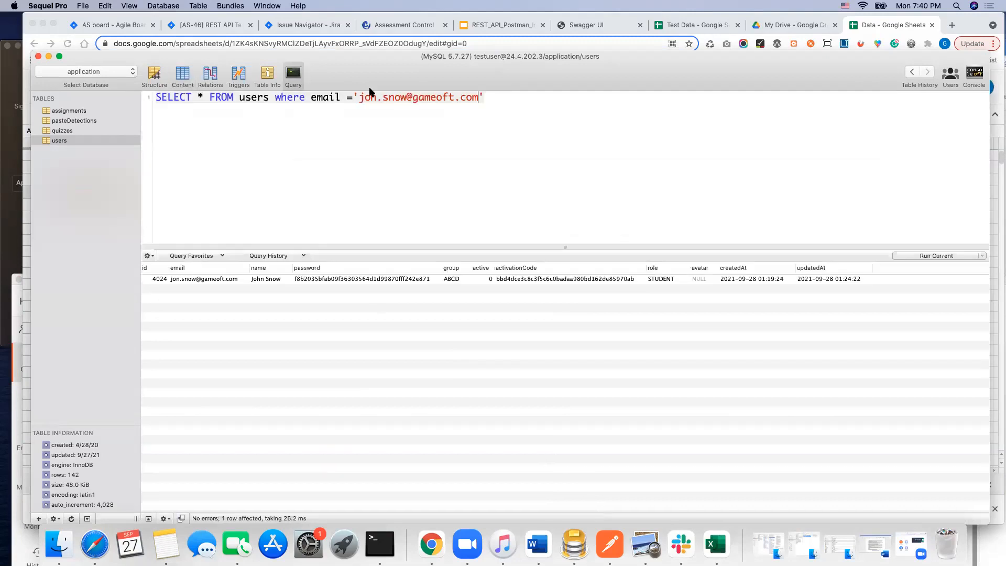
{"action": "left_click_drag", "start_coordinate": [362, 97], "coordinate": [477, 101]}
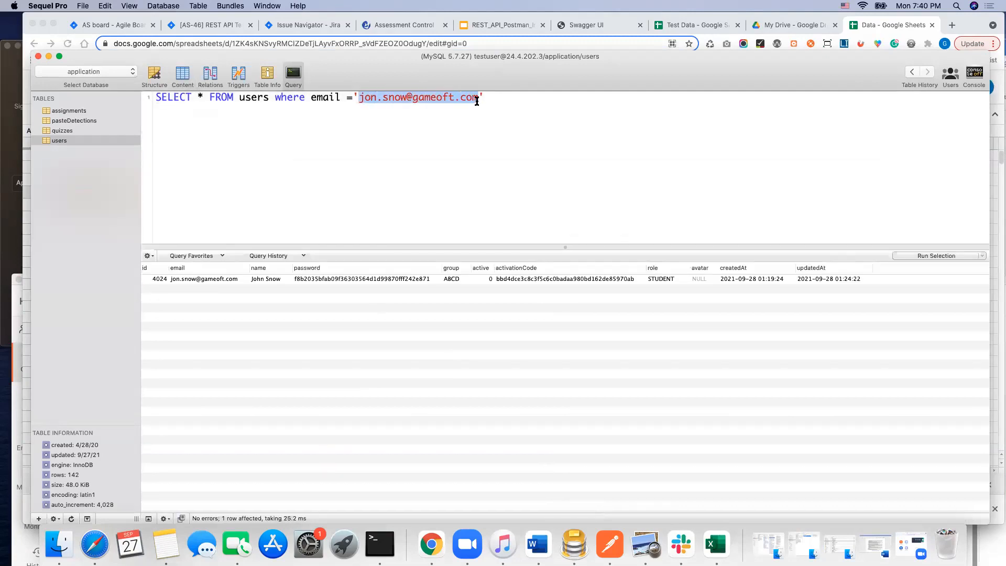
{"action": "type", "text": "@"}
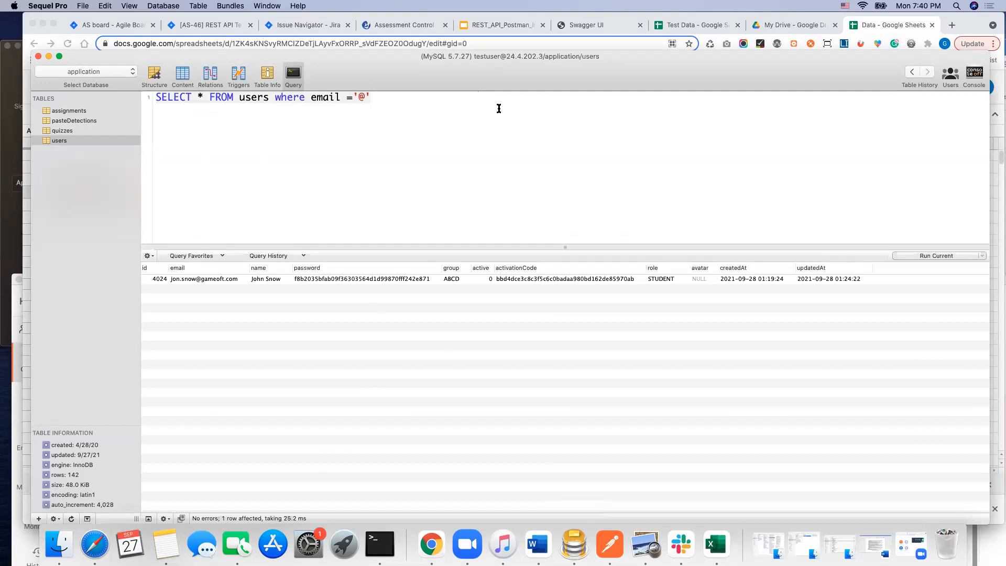
{"action": "key", "text": "super+z"}
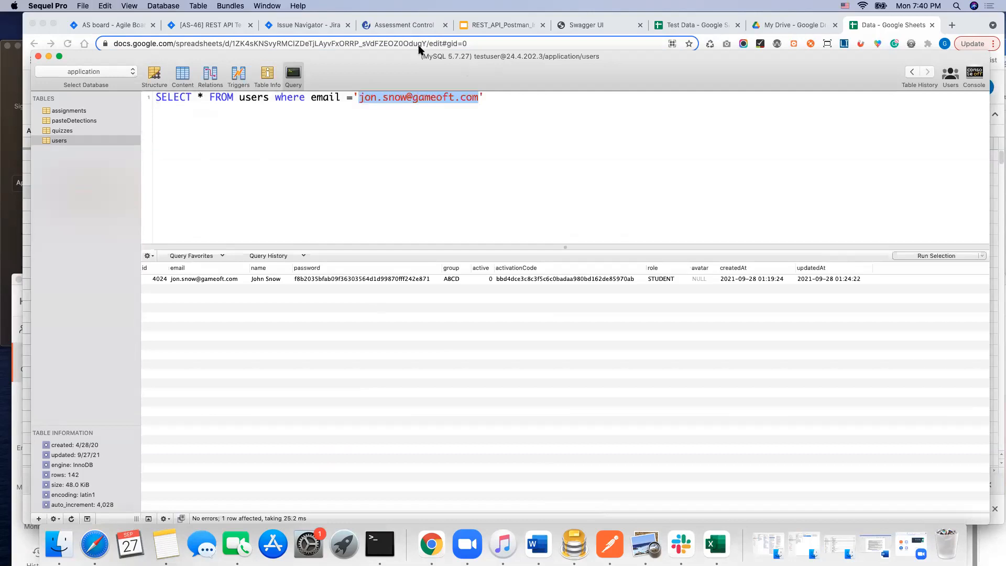
Step: Replace the email in the users SELECT query with the third student's address from the Data sheet and run the query
{"action": "left_click", "coordinate": [408, 98]}
{"action": "left_click_drag", "start_coordinate": [407, 98], "coordinate": [359, 95]}
{"action": "left_click", "coordinate": [367, 95]}
{"action": "type", "text": "student3"}
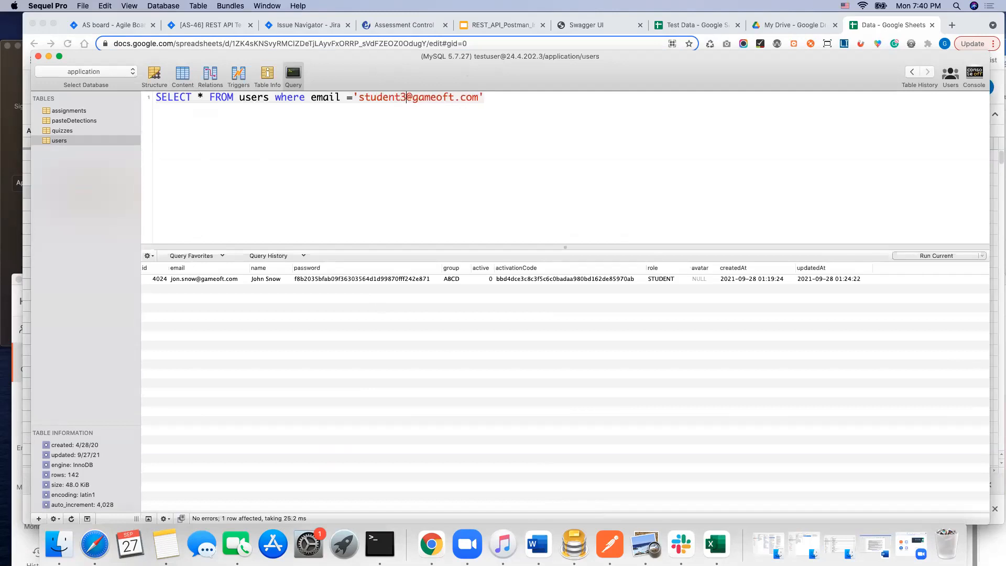
{"action": "type", "text": "@test.c"}
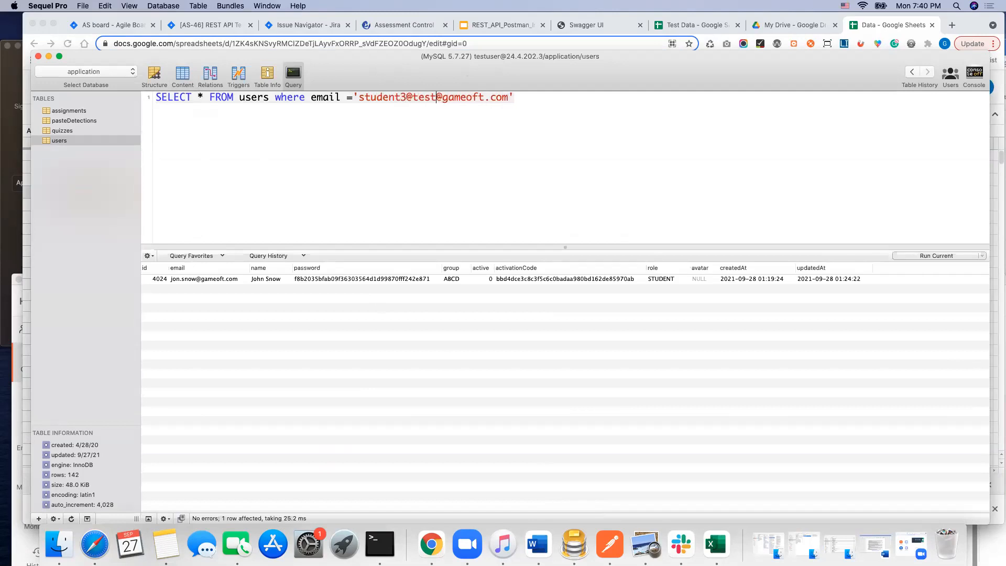
{"action": "type", "text": "om"}
{"action": "key", "text": "Delete"}
{"action": "key", "text": "Delete"}
{"action": "key", "text": "Delete"}
{"action": "key", "text": "Delete"}
{"action": "key", "text": "Delete"}
{"action": "key", "text": "Delete"}
{"action": "key", "text": "Delete"}
{"action": "key", "text": "Delete"}
{"action": "key", "text": "Delete"}
{"action": "key", "text": "Delete"}
{"action": "key", "text": "Delete"}
{"action": "key", "text": "Delete"}
{"action": "left_click", "coordinate": [937, 256]}
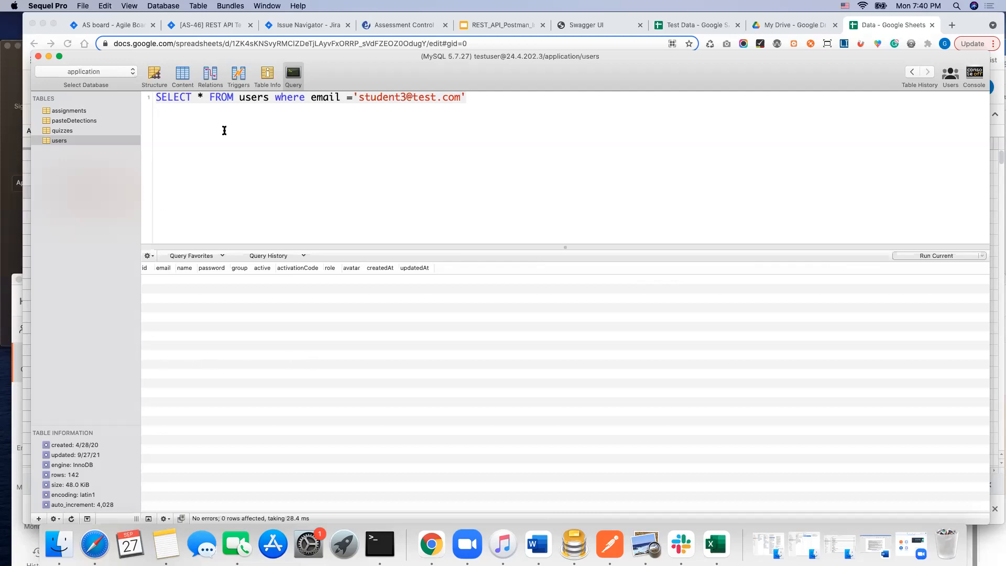
Step: Return to the CSV_Multiple_Iterations run results in Postman, move the window up and narrow the collections sidebar
{"action": "left_click_drag", "start_coordinate": [711, 78], "coordinate": [726, 152]}
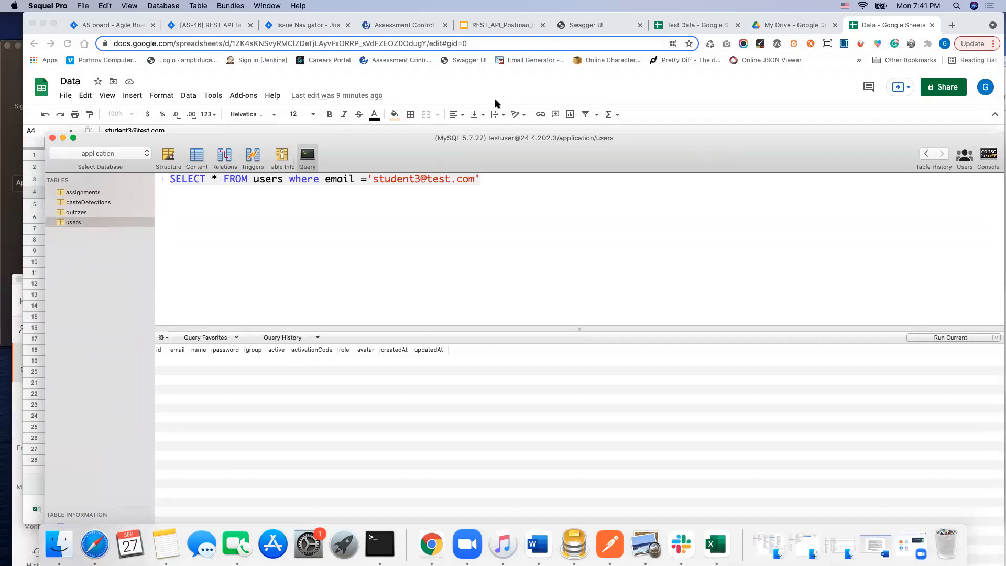
{"action": "left_click", "coordinate": [611, 545]}
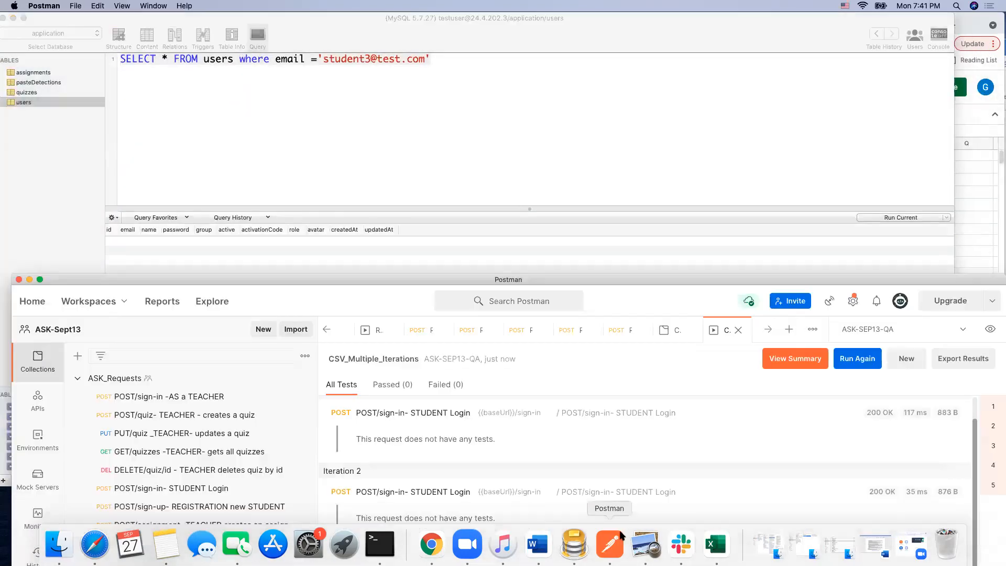
{"action": "left_click_drag", "start_coordinate": [629, 280], "coordinate": [633, 58]}
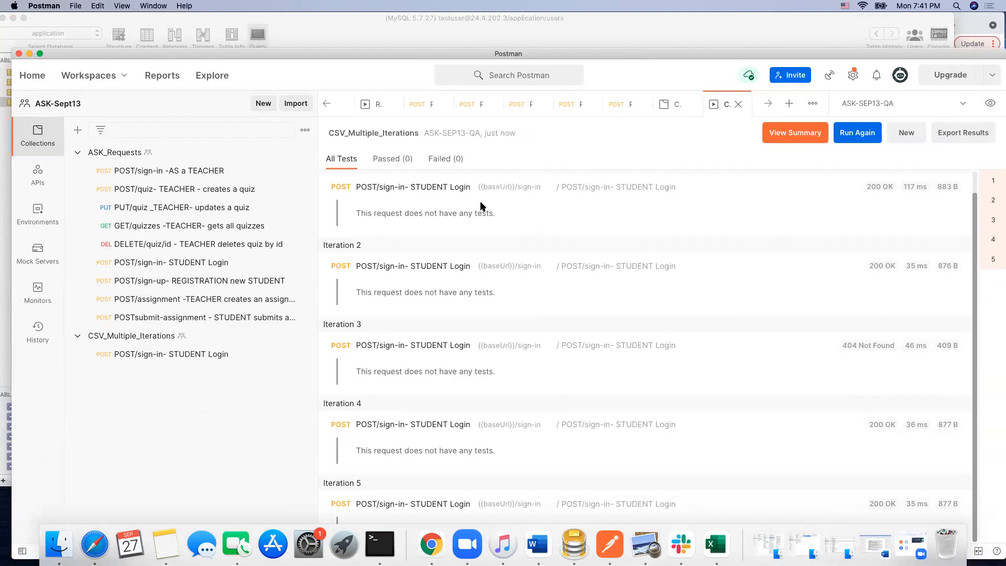
{"action": "left_click_drag", "start_coordinate": [315, 232], "coordinate": [261, 233]}
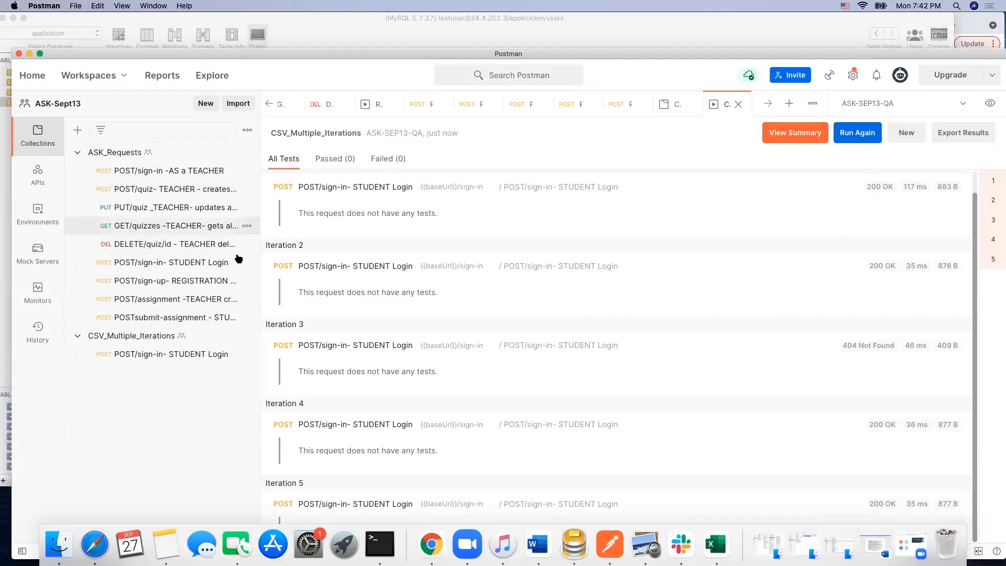
Step: Set up another run of the CSV_Multiple_Iterations collection using Data.csv as the data file
{"action": "left_click", "coordinate": [247, 336]}
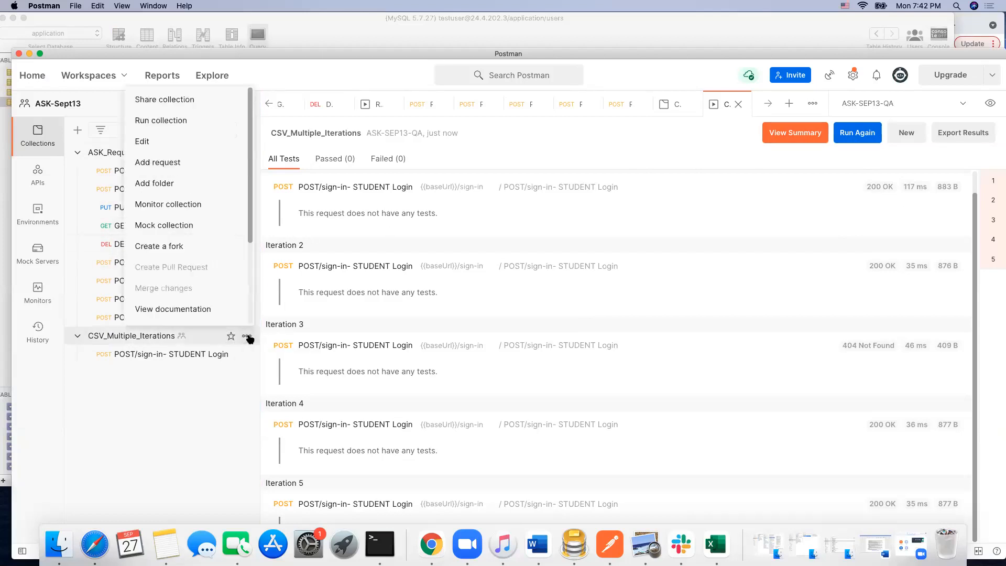
{"action": "left_click", "coordinate": [211, 124]}
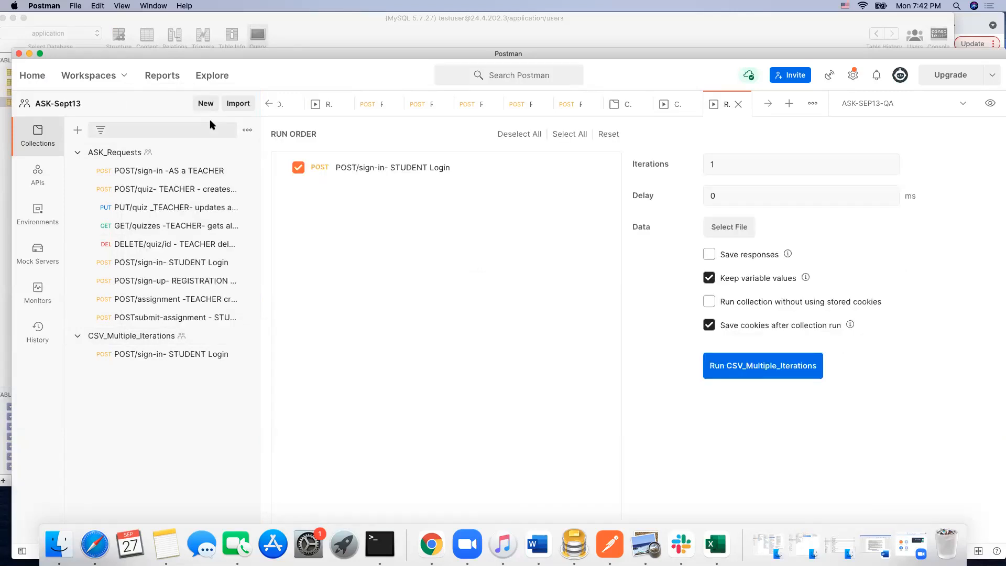
{"action": "left_click", "coordinate": [733, 227]}
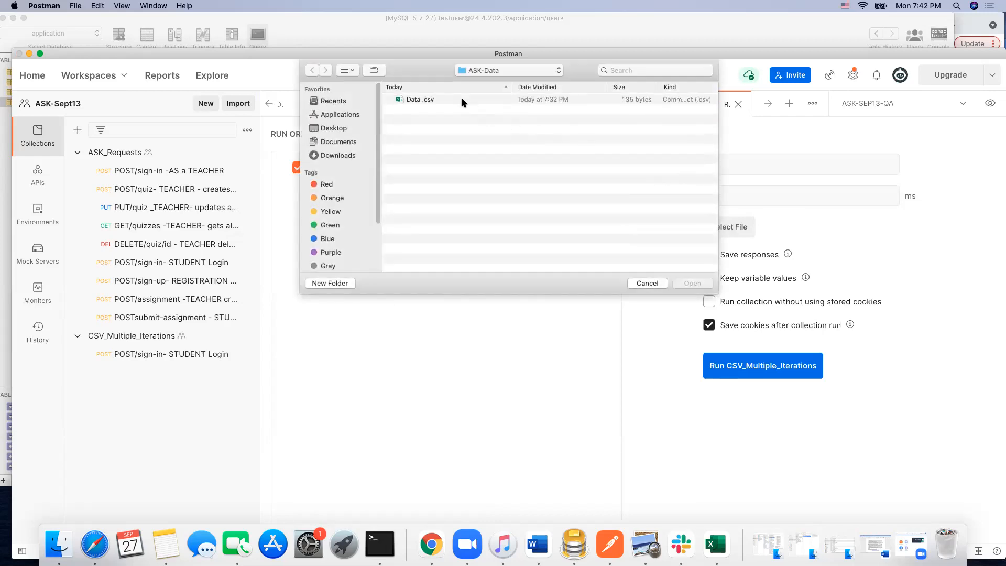
{"action": "left_click", "coordinate": [462, 100]}
{"action": "left_click", "coordinate": [692, 283]}
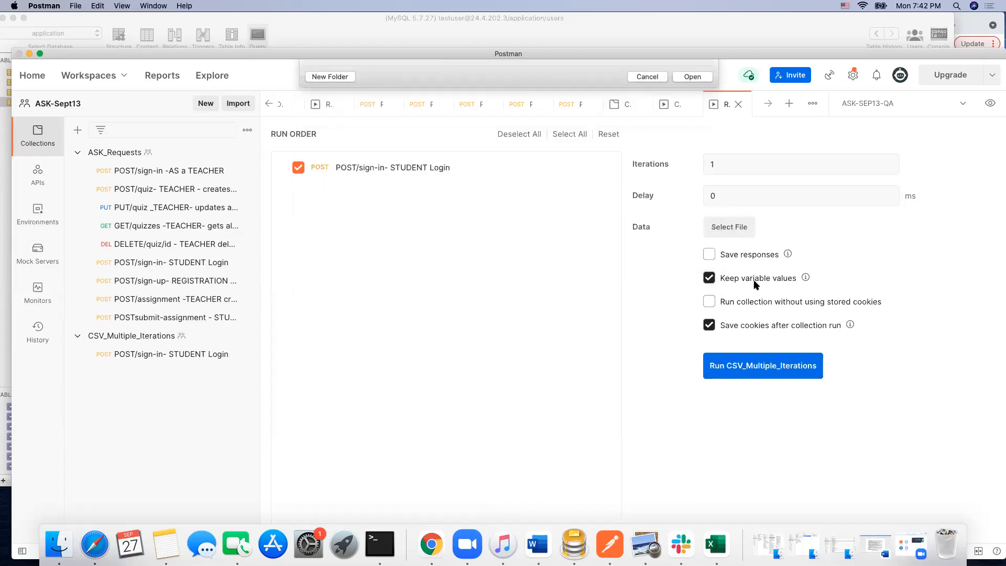
Step: Set the delay of the CSV_Multiple_Iterations run to 5 ms and run the collection
{"action": "left_click_drag", "start_coordinate": [727, 197], "coordinate": [708, 197]}
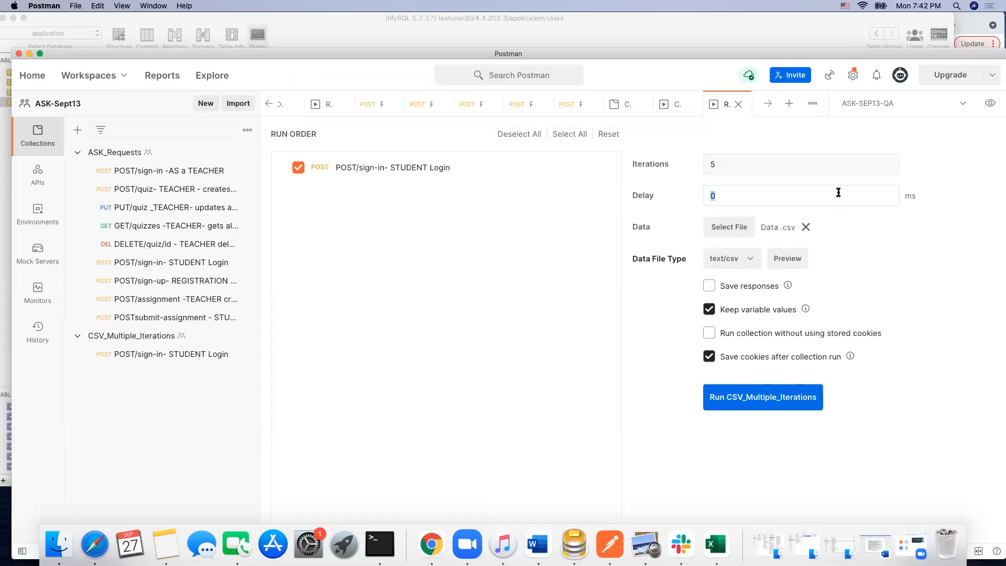
{"action": "type", "text": "200"}
{"action": "left_click_drag", "start_coordinate": [716, 195], "coordinate": [708, 195]}
{"action": "type", "text": "1"}
{"action": "left_click_drag", "start_coordinate": [726, 196], "coordinate": [708, 195]}
{"action": "key", "text": "BackSpace"}
{"action": "type", "text": "5"}
{"action": "left_click", "coordinate": [767, 397]}
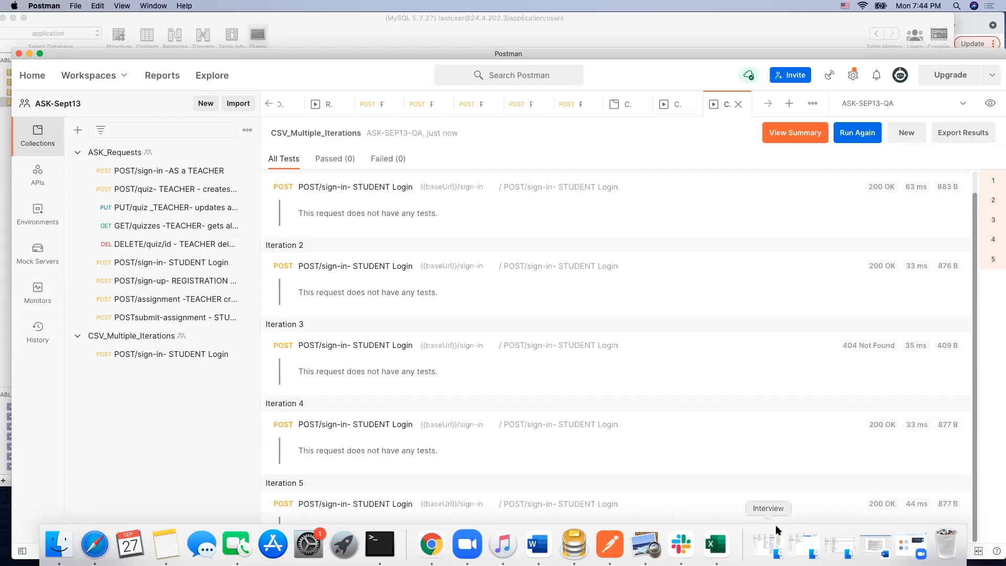
Step: Switch to the Data workbook in Excel and position it beside Postman's request list to view the student logins
{"action": "left_click", "coordinate": [716, 544]}
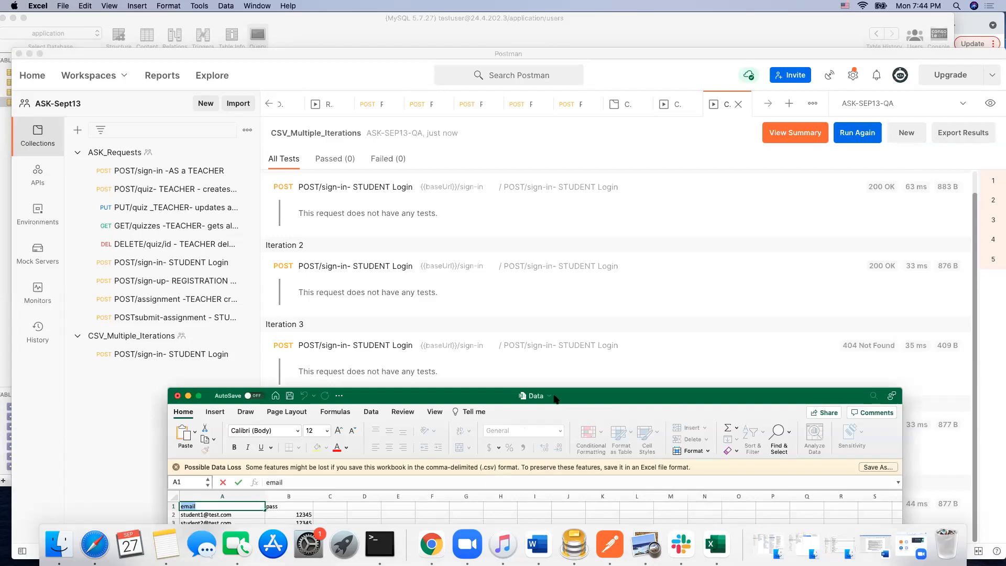
{"action": "left_click_drag", "start_coordinate": [667, 398], "coordinate": [744, 129]}
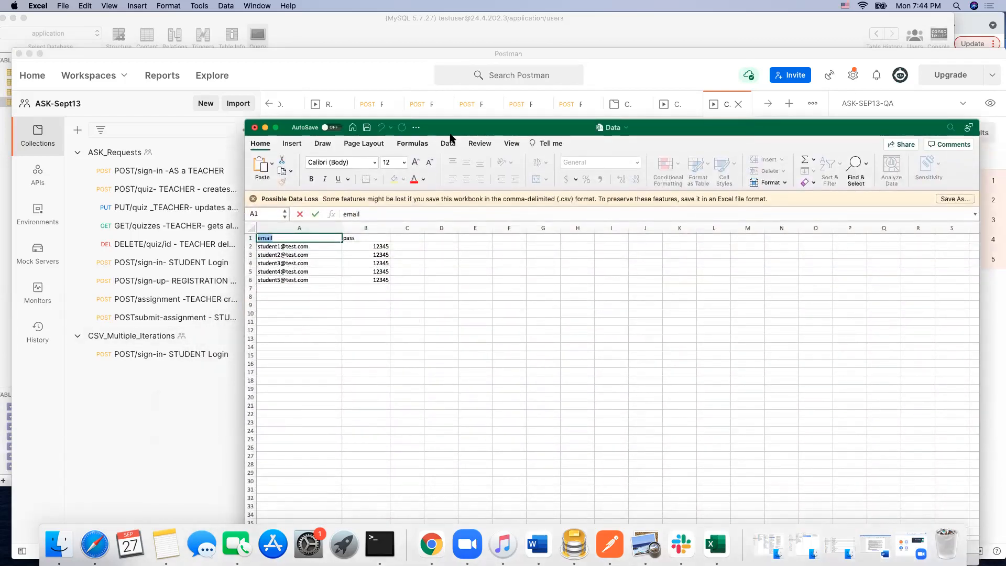
{"action": "left_click_drag", "start_coordinate": [461, 127], "coordinate": [474, 90]}
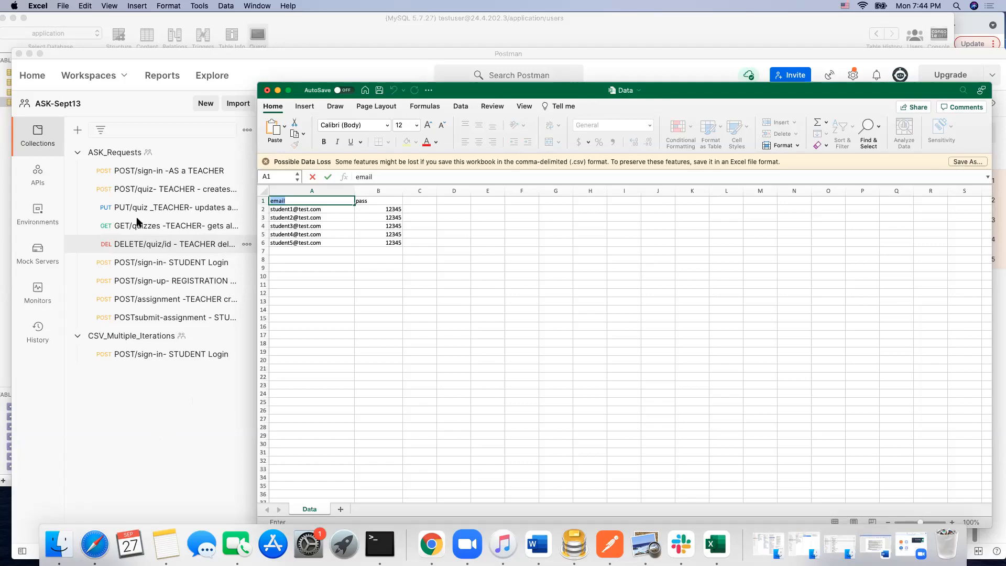
Step: Switch to Postman, duplicate the PUT/quiz _TEACHER- updates a quiz request and move the copy into the CSV_Multiple_Iterations collection
{"action": "left_click", "coordinate": [170, 208]}
{"action": "left_click", "coordinate": [169, 208]}
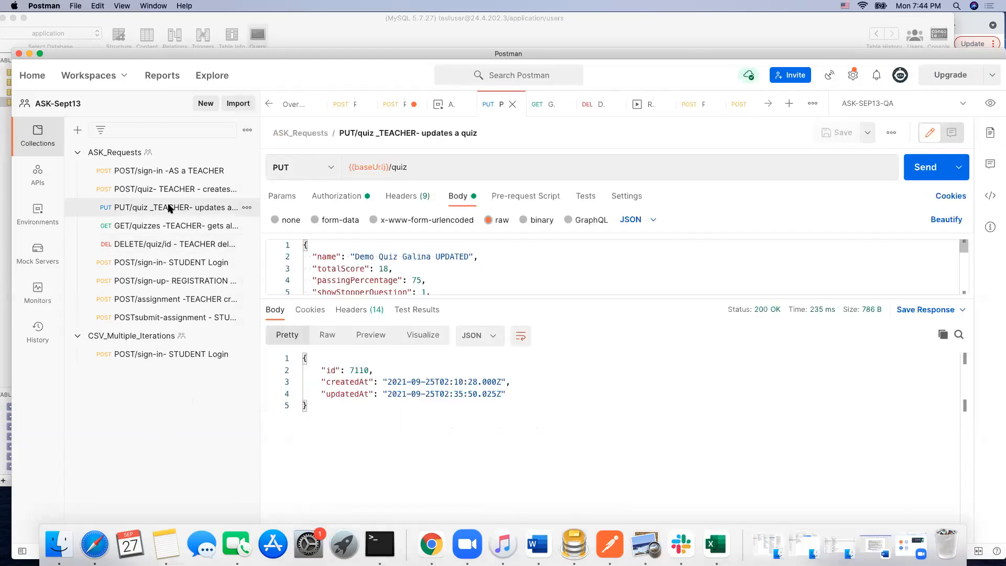
{"action": "right_click", "coordinate": [170, 208]}
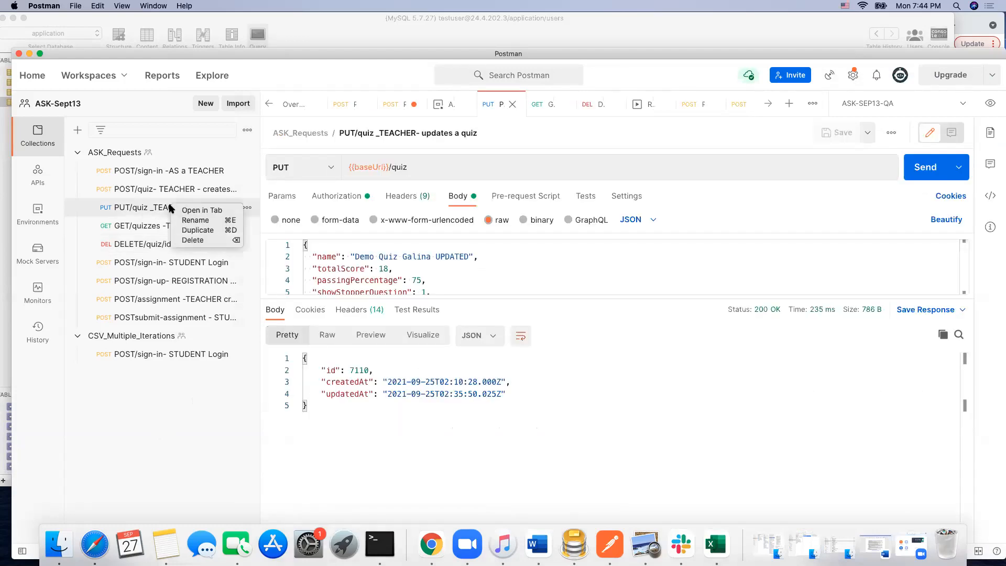
{"action": "left_click", "coordinate": [208, 231]}
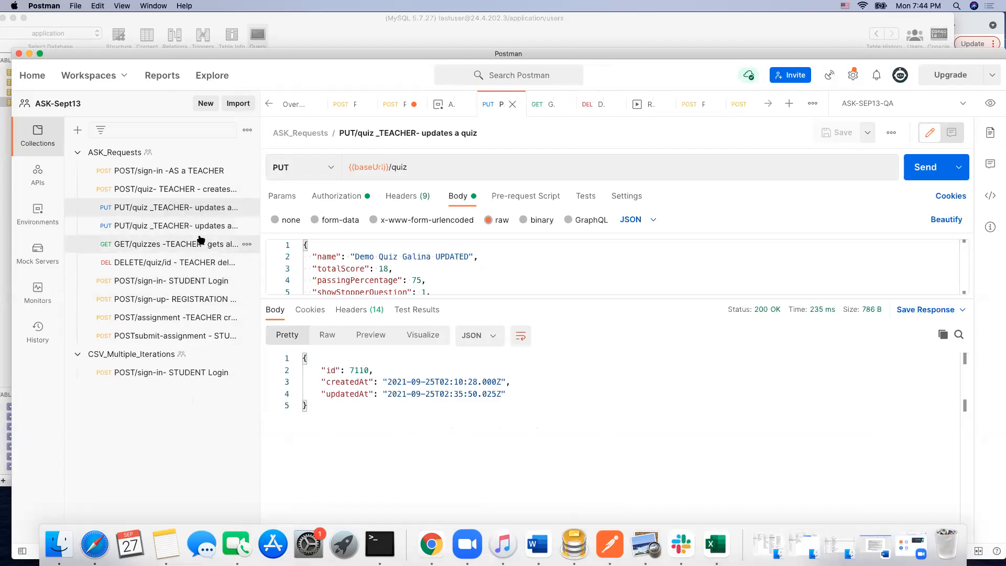
{"action": "left_click_drag", "start_coordinate": [214, 227], "coordinate": [195, 362]}
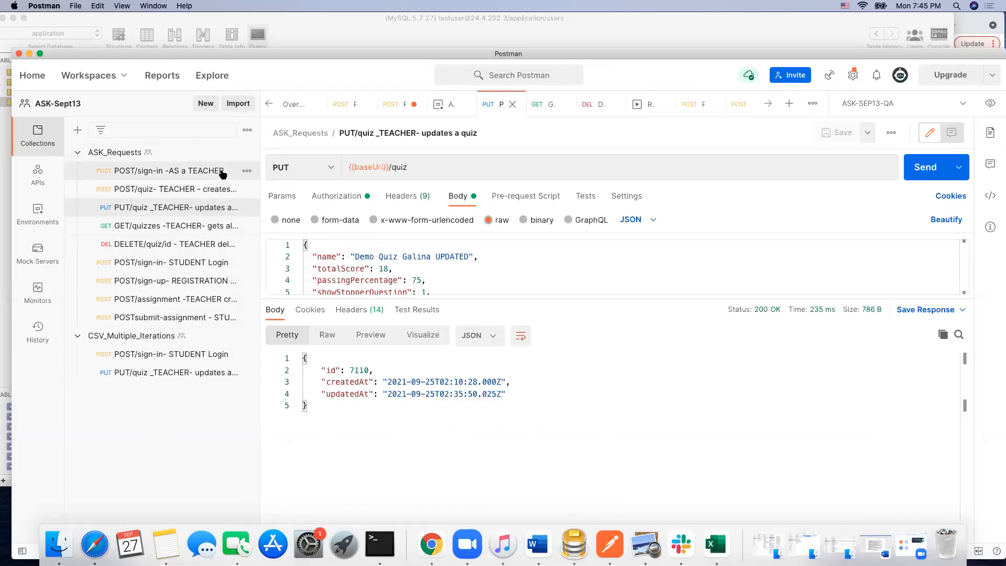
Step: Duplicate the POST/sign-in -AS a TEACHER request and move the copy into the CSV_Multiple_Iterations collection
{"action": "left_click", "coordinate": [201, 170]}
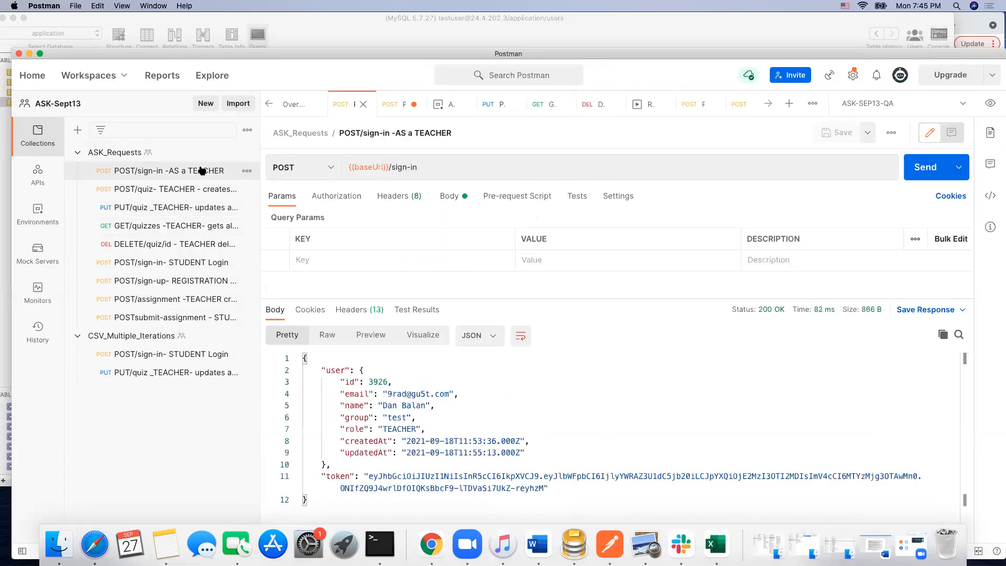
{"action": "right_click", "coordinate": [202, 170]}
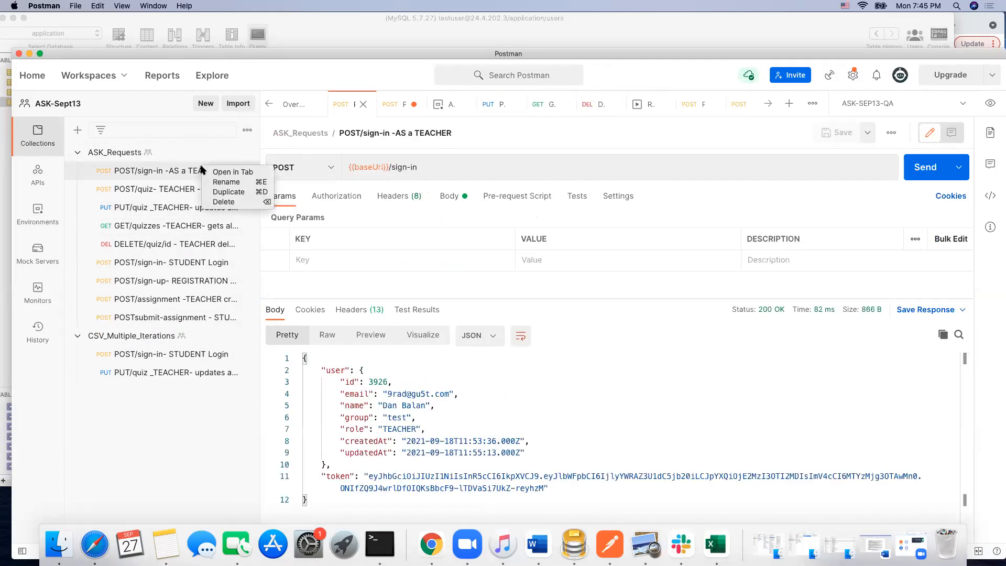
{"action": "left_click", "coordinate": [227, 195]}
{"action": "left_click_drag", "start_coordinate": [210, 192], "coordinate": [187, 367]}
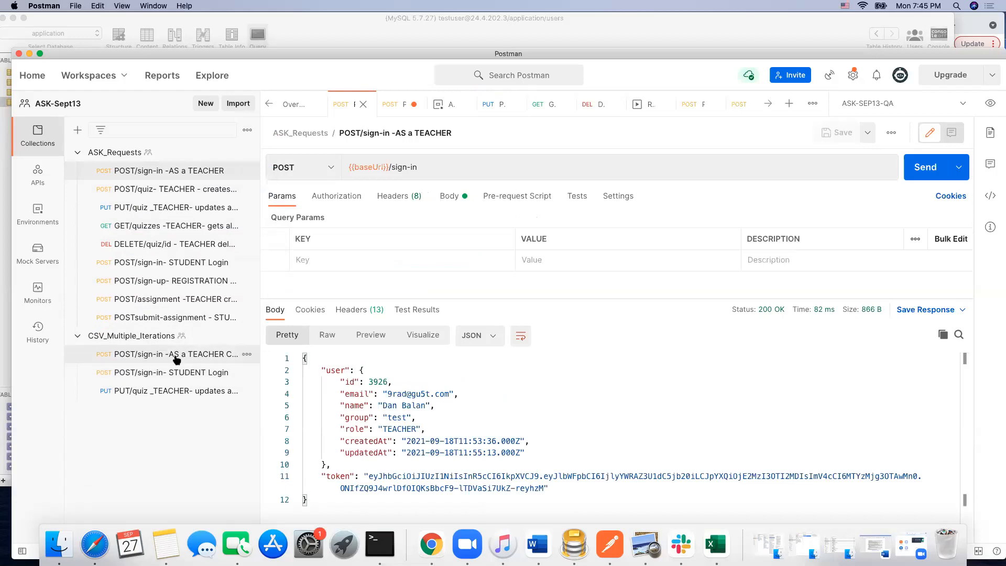
Step: Rename the teacher sign-in copy in CSV_Multiple_Iterations to POST/sign-in -AS a TEACHER, without the word Copy
{"action": "right_click", "coordinate": [207, 358]}
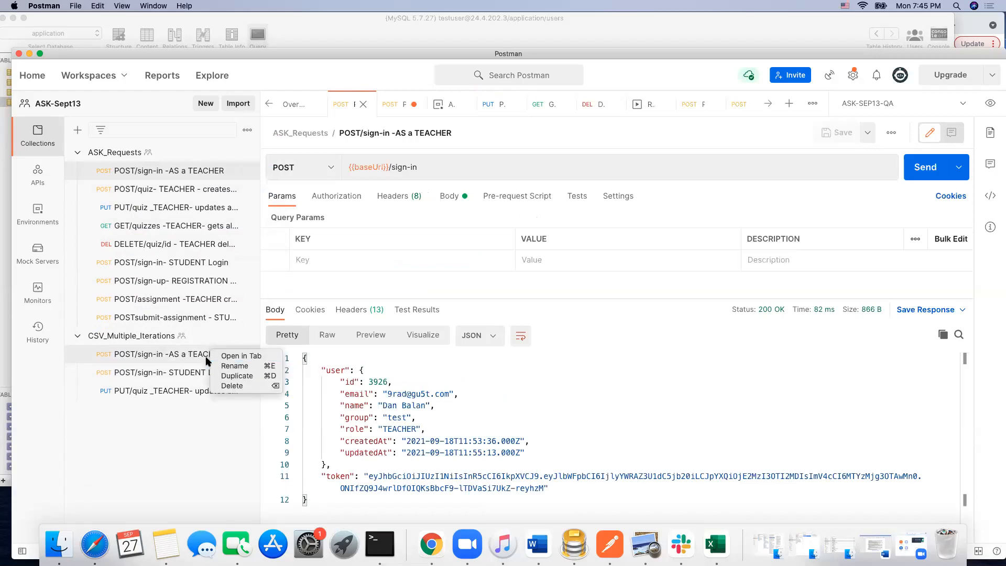
{"action": "left_click", "coordinate": [234, 366]}
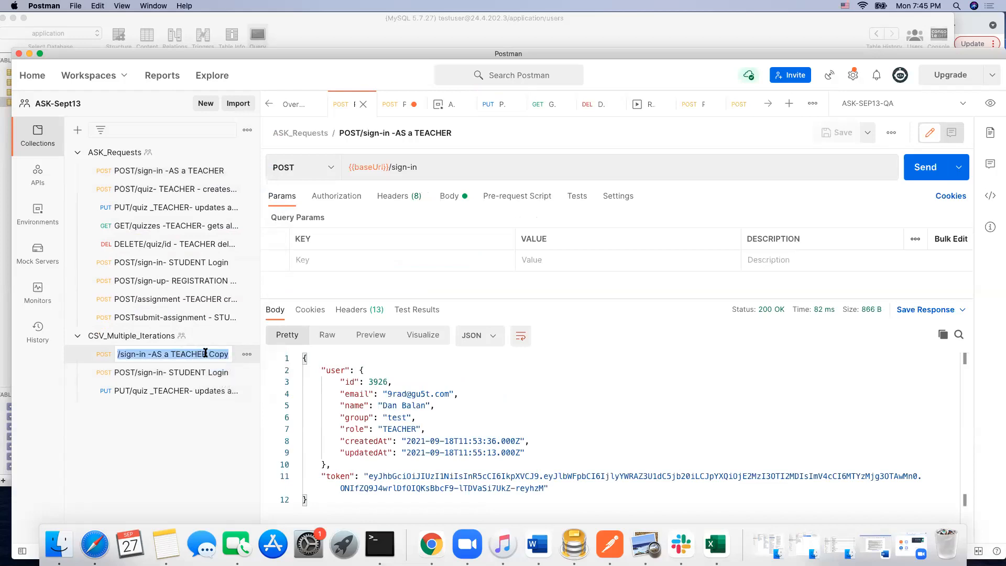
{"action": "left_click", "coordinate": [230, 354]}
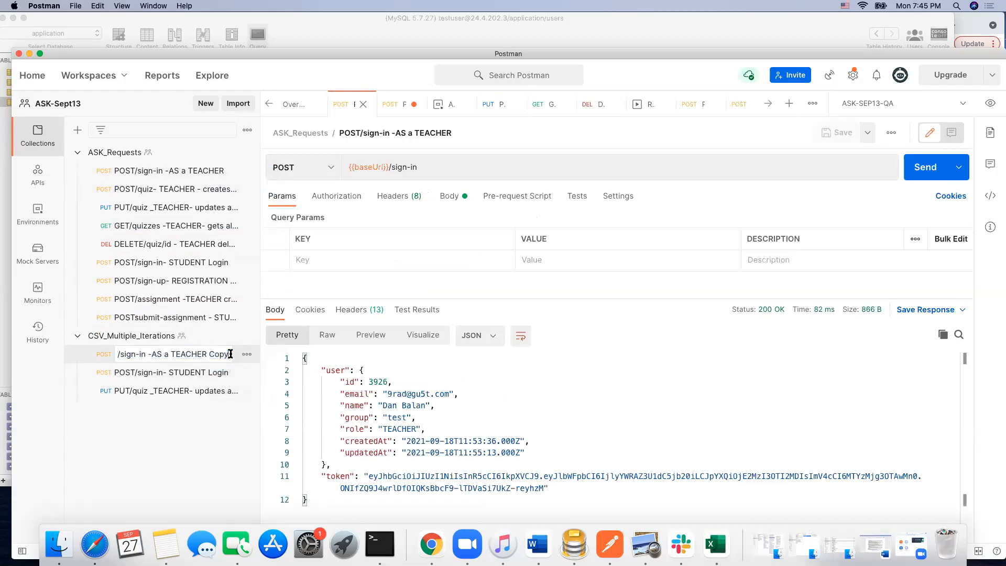
{"action": "key", "text": "BackSpace"}
{"action": "key", "text": "BackSpace"}
{"action": "key", "text": "BackSpace"}
{"action": "key", "text": "BackSpace"}
{"action": "key", "text": "BackSpace"}
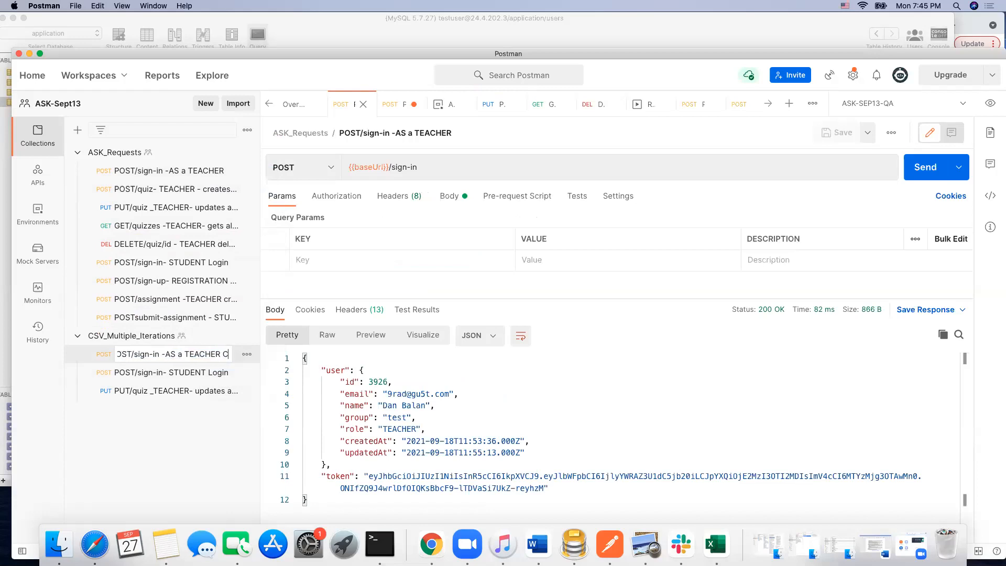
Step: Rename the PUT quiz copy in CSV_Multiple_Iterations to PUT/quiz _TEACHER- updates a quiz, without the word Copy
{"action": "right_click", "coordinate": [189, 390]}
{"action": "left_click", "coordinate": [216, 404]}
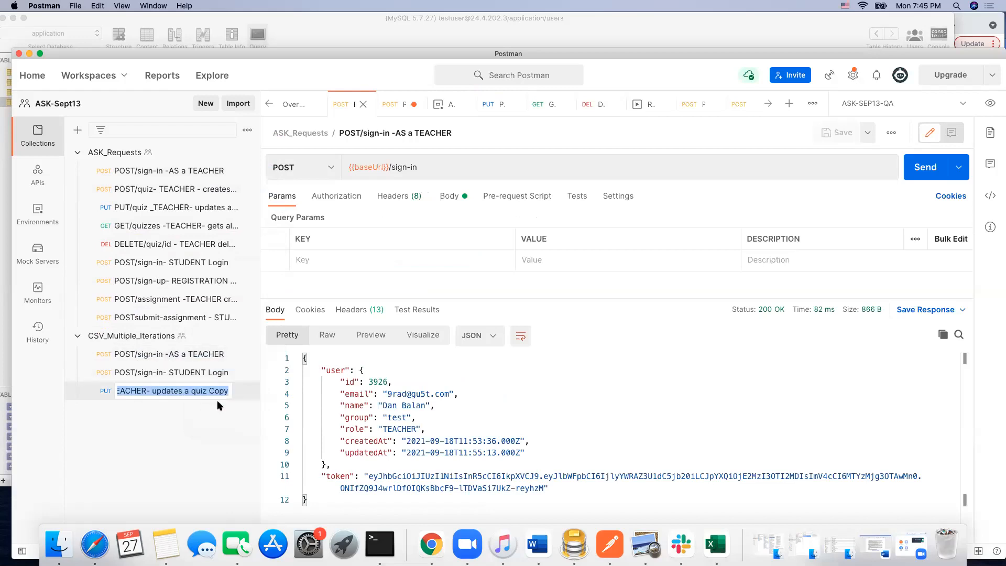
{"action": "left_click", "coordinate": [229, 391]}
{"action": "key", "text": "BackSpace"}
{"action": "key", "text": "BackSpace"}
{"action": "key", "text": "BackSpace"}
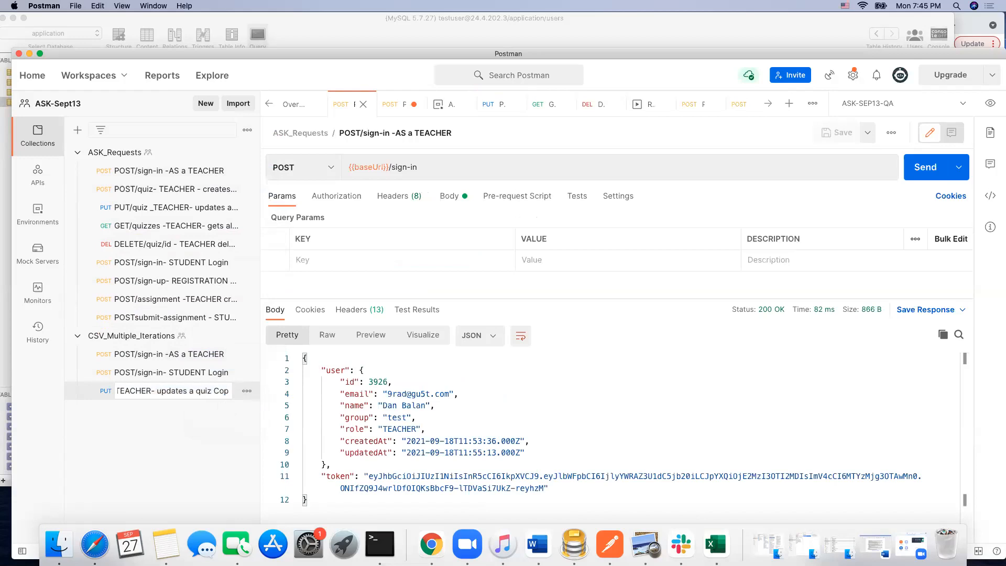
{"action": "key", "text": "BackSpace"}
{"action": "key", "text": "BackSpace"}
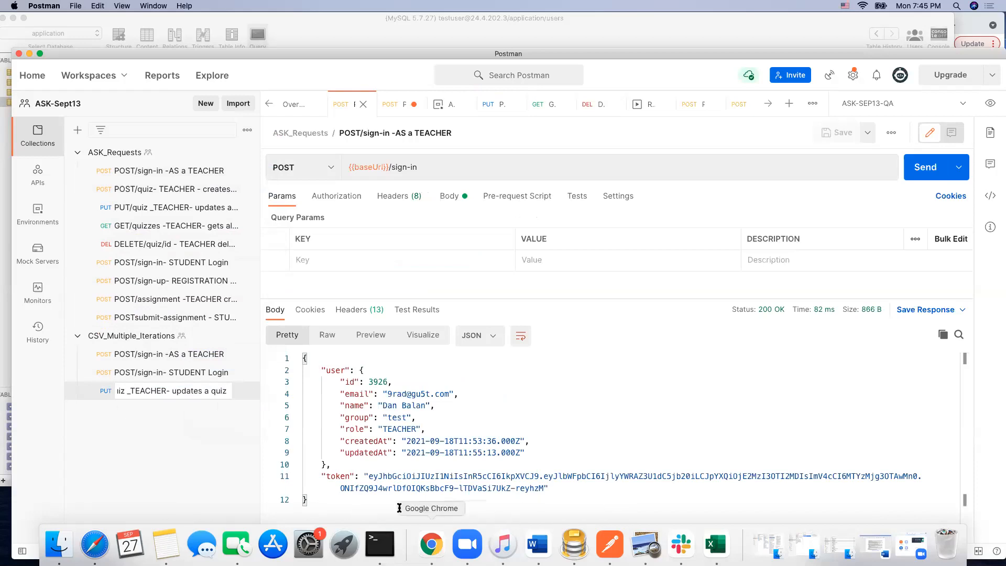
Step: Switch to Sequel Pro, shift its window into view and show the content of the quizzes table to examine the quiz ids
{"action": "left_click", "coordinate": [574, 546]}
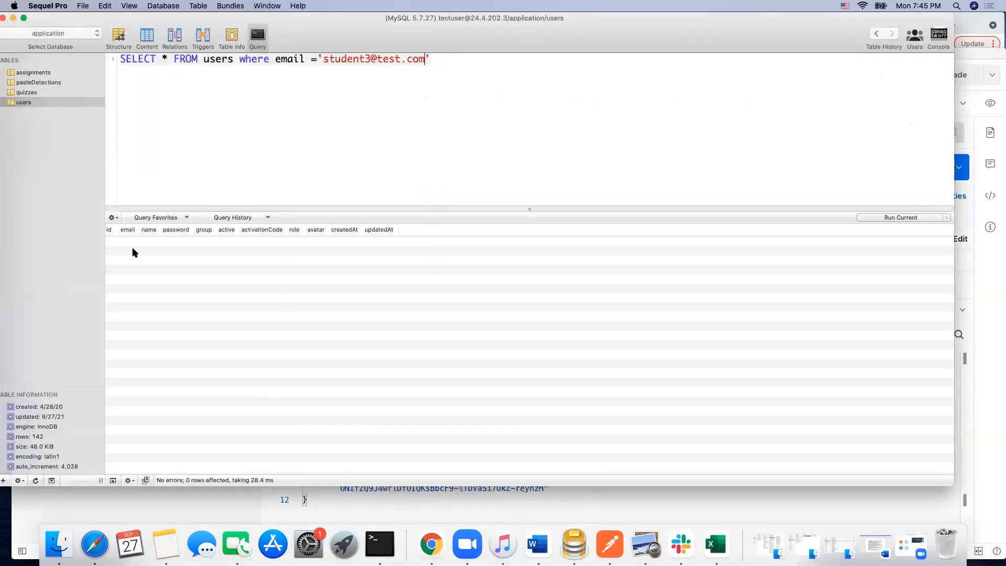
{"action": "left_click_drag", "start_coordinate": [333, 16], "coordinate": [394, 40]}
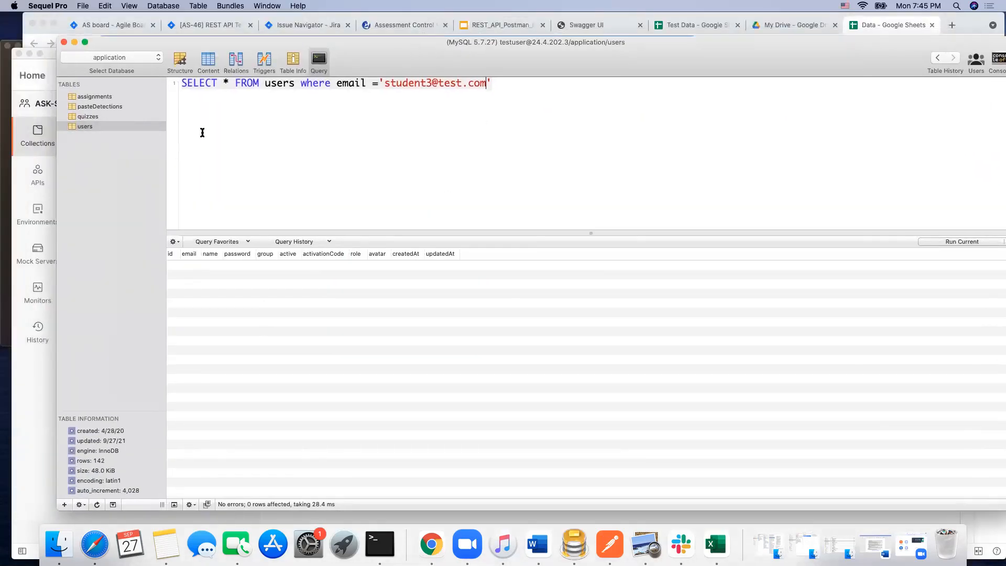
{"action": "double_click", "coordinate": [94, 116]}
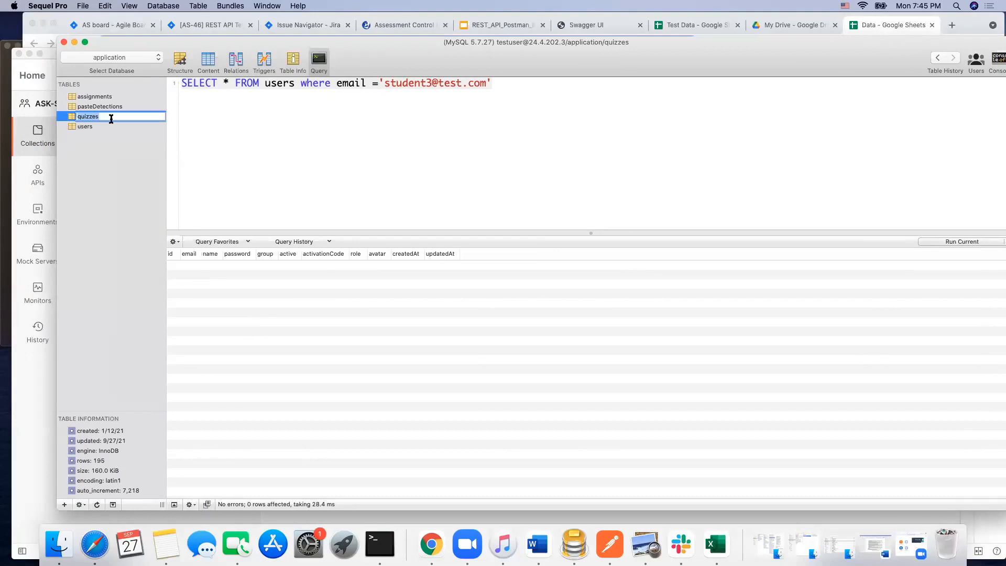
{"action": "key", "text": "Escape"}
{"action": "left_click", "coordinate": [207, 61]}
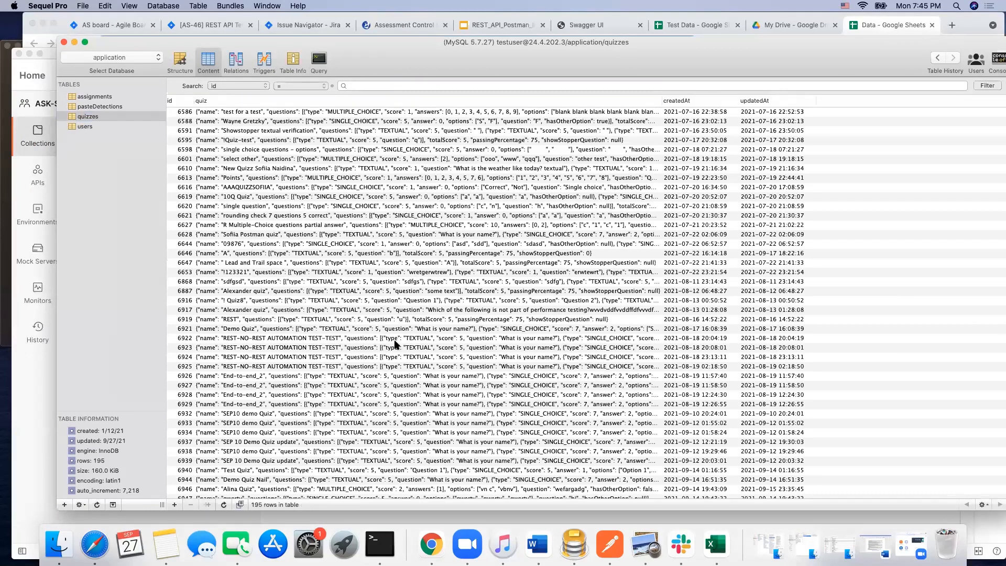
{"action": "scroll", "coordinate": [225, 418], "scroll_direction": "down", "scroll_amount": 1}
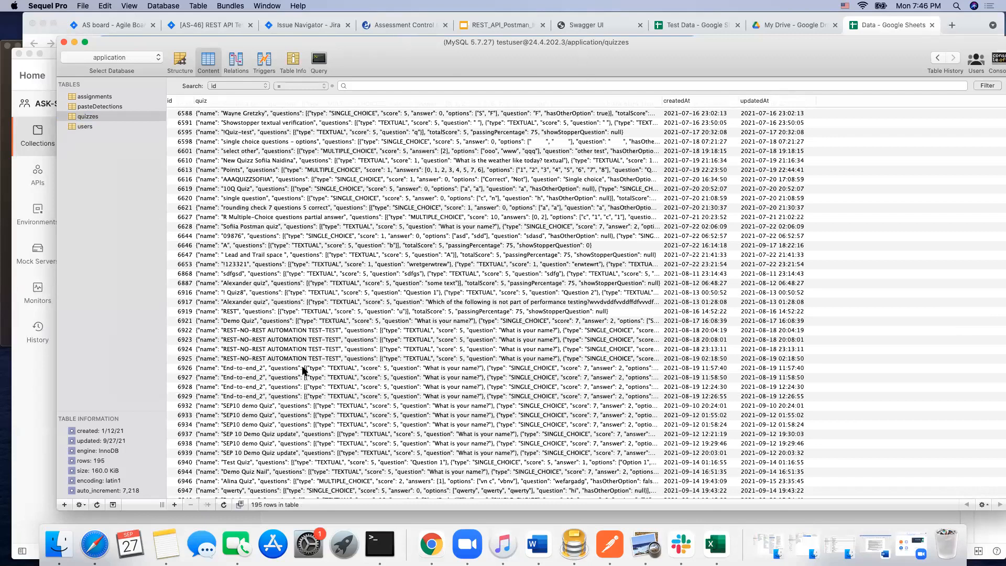
Step: Switch to the Data workbook in Excel and enter the column header put_quiz in cell C1
{"action": "left_click", "coordinate": [716, 544]}
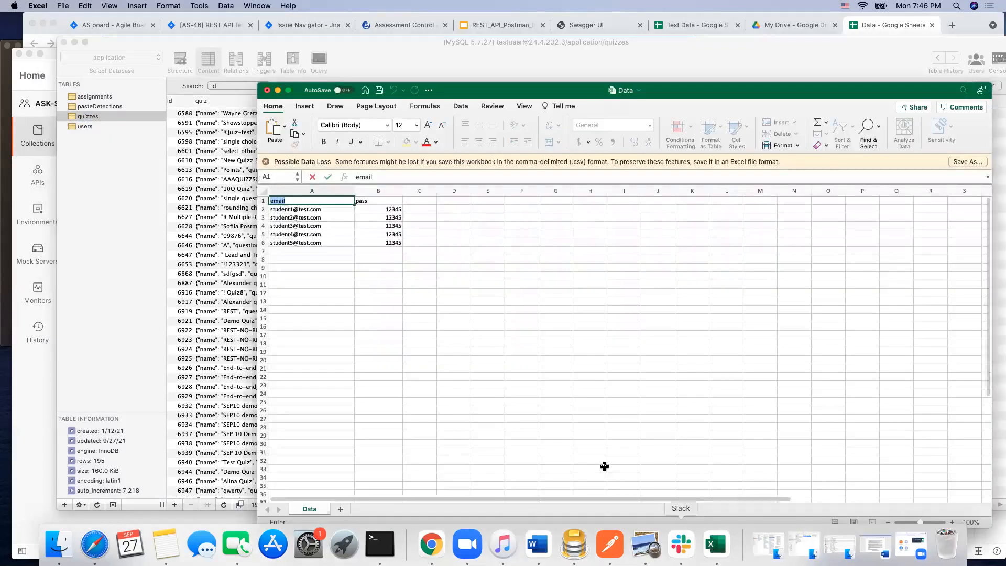
{"action": "left_click", "coordinate": [420, 201]}
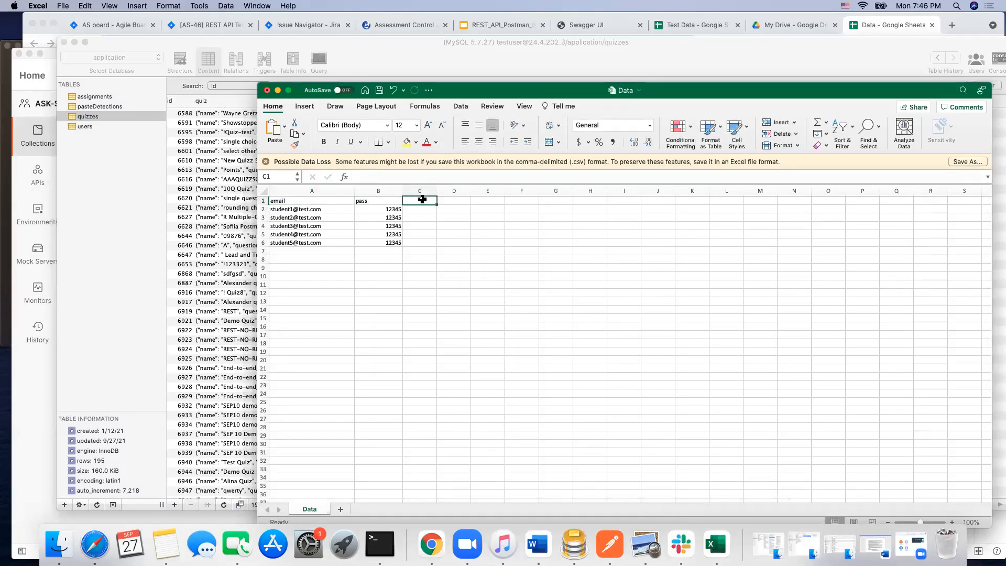
{"action": "type", "text": "put_quiz"}
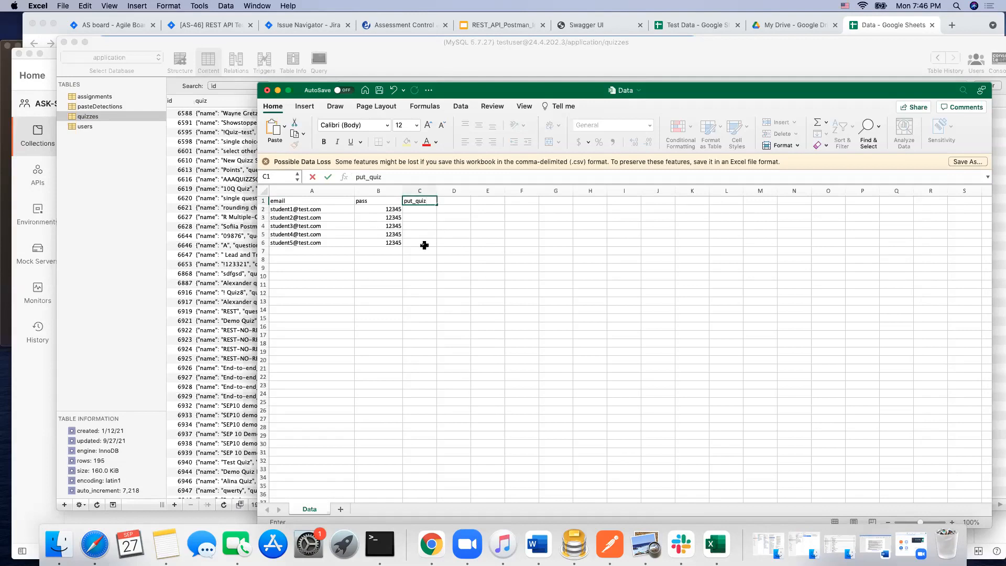
{"action": "left_click", "coordinate": [422, 226]}
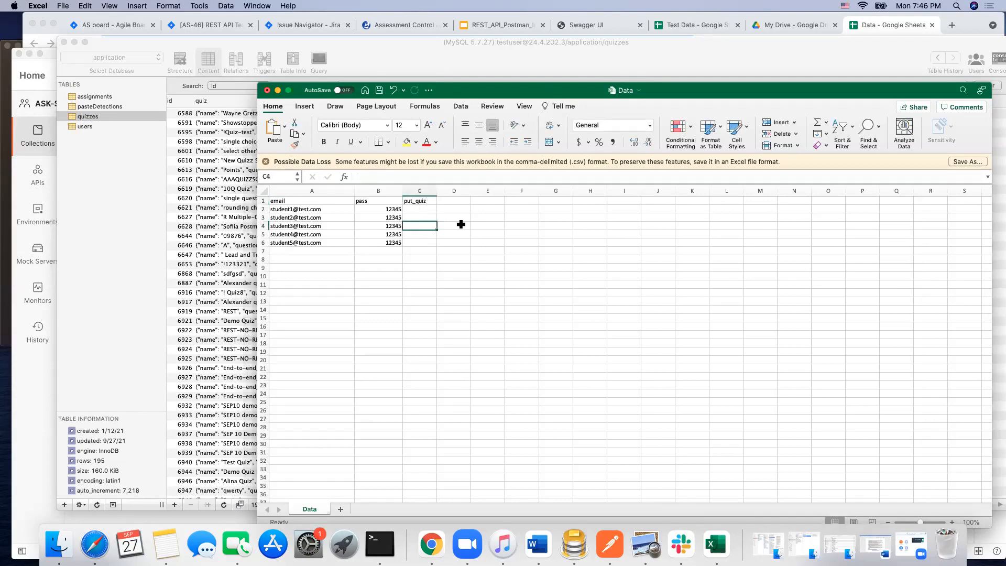
Step: Move the Excel window clear of the quiz ids and enter the column header del_quiz in cell D1
{"action": "left_click_drag", "start_coordinate": [508, 94], "coordinate": [552, 105]}
{"action": "left_click", "coordinate": [493, 212]}
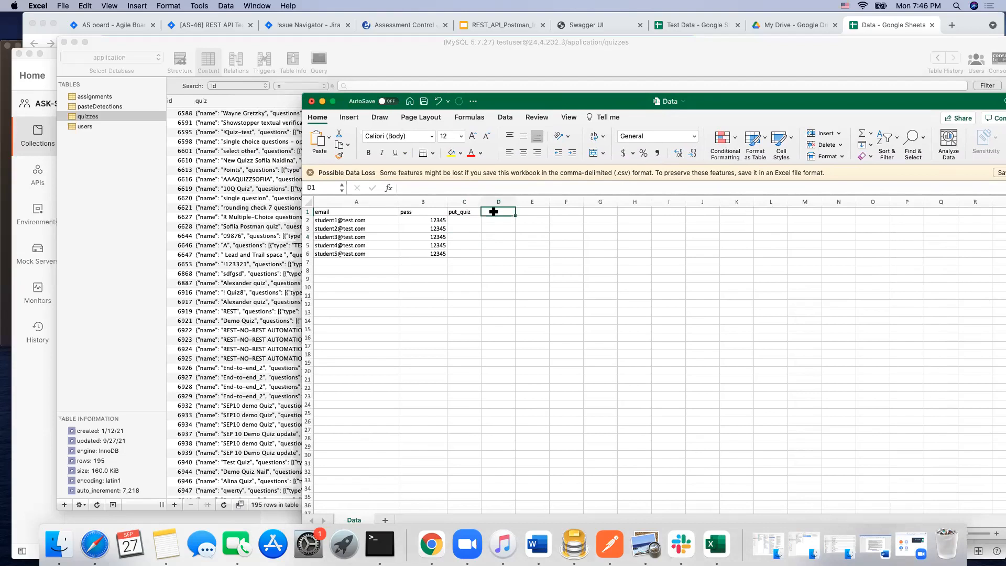
{"action": "type", "text": "Del_quiz"}
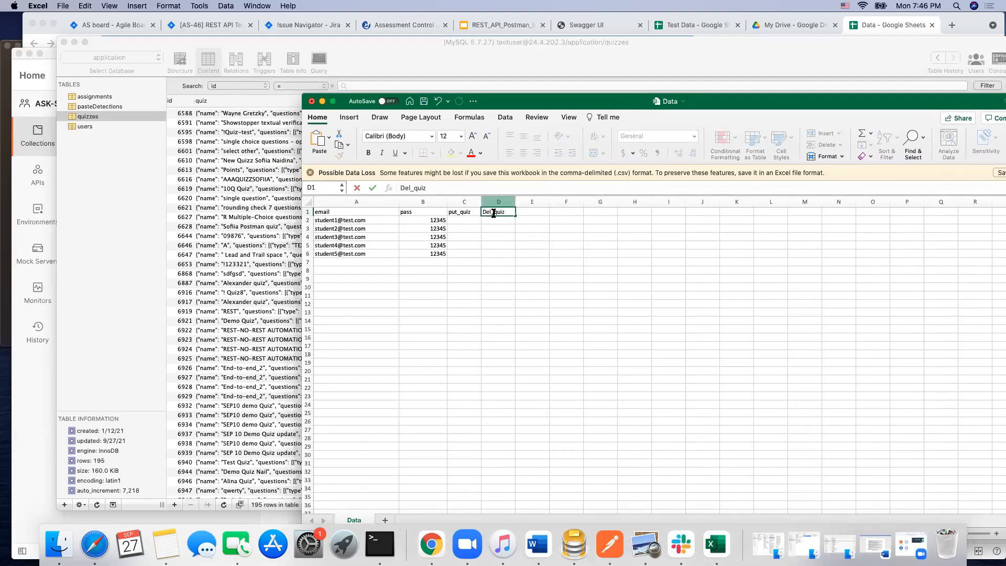
{"action": "left_click", "coordinate": [487, 211]}
{"action": "key", "text": "BackSpace"}
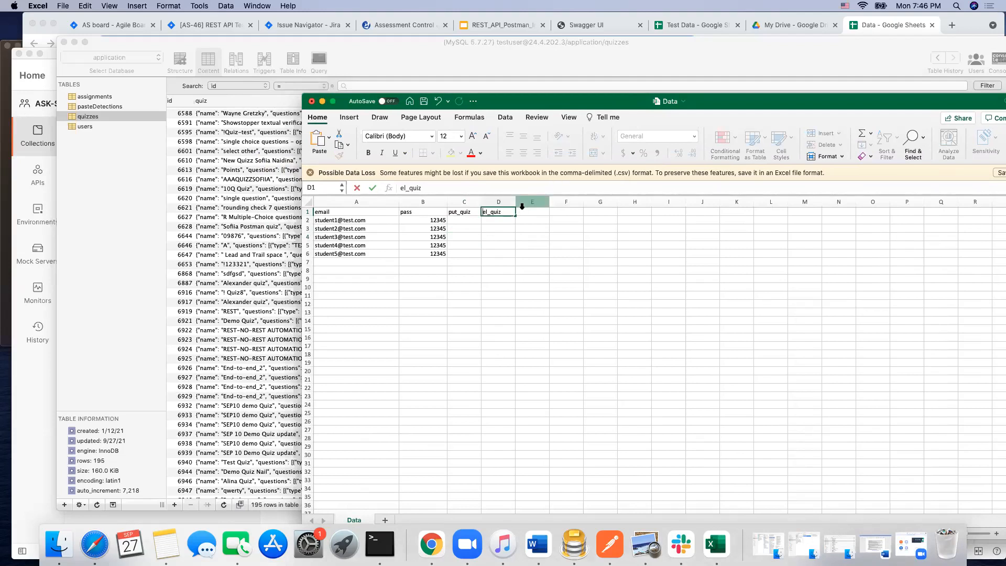
{"action": "type", "text": "d"}
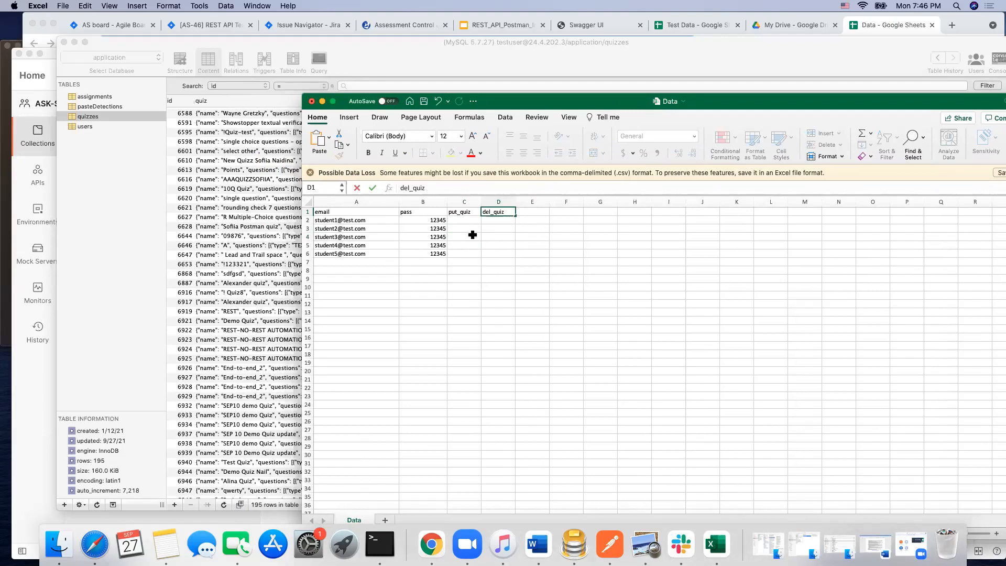
Step: Enter the quiz ids 6921, 6922, 6923, 6924 and 6925 in cells C2 to C6 of the put_quiz column
{"action": "left_click", "coordinate": [461, 219]}
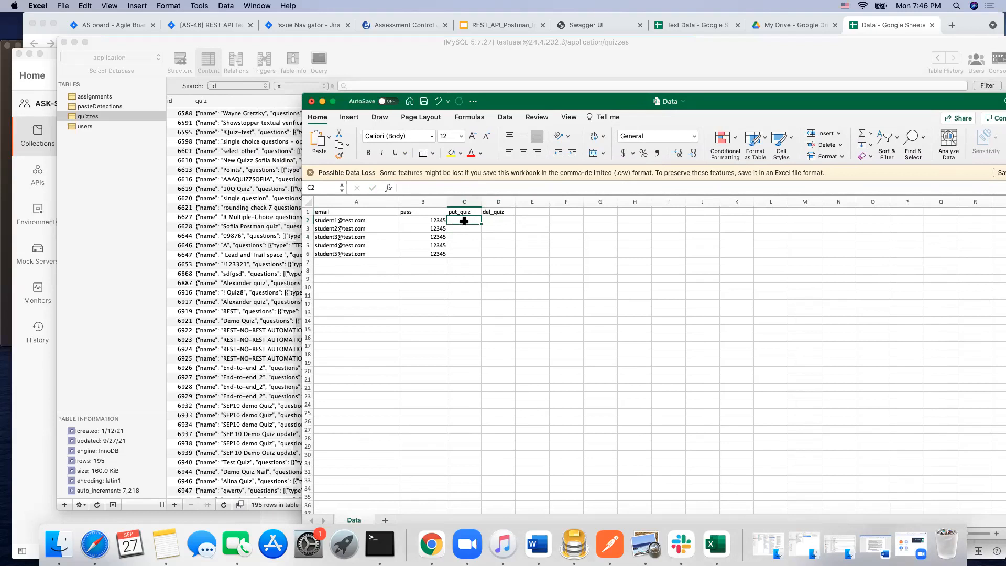
{"action": "type", "text": "6921"}
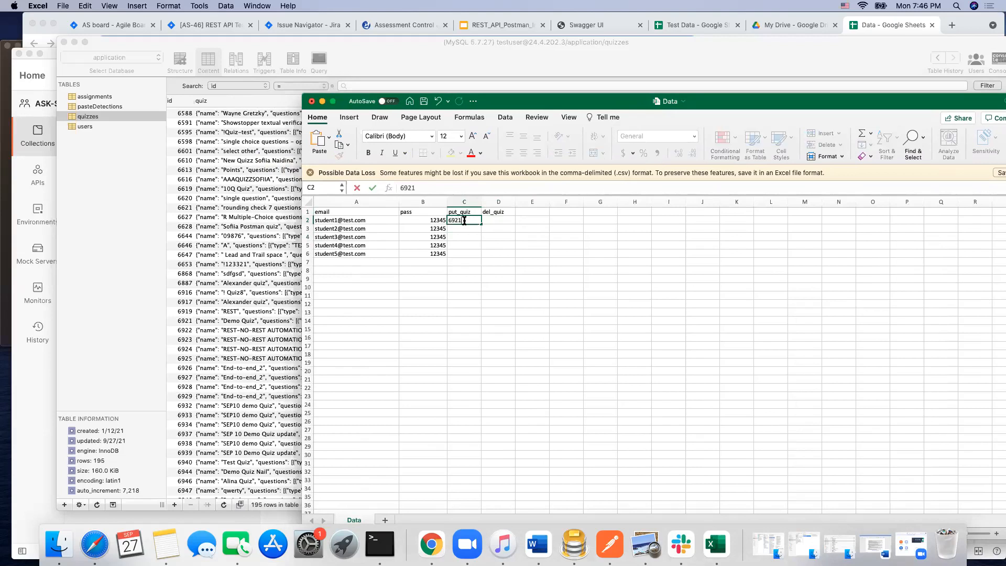
{"action": "left_click", "coordinate": [456, 227]}
{"action": "type", "text": "6922"}
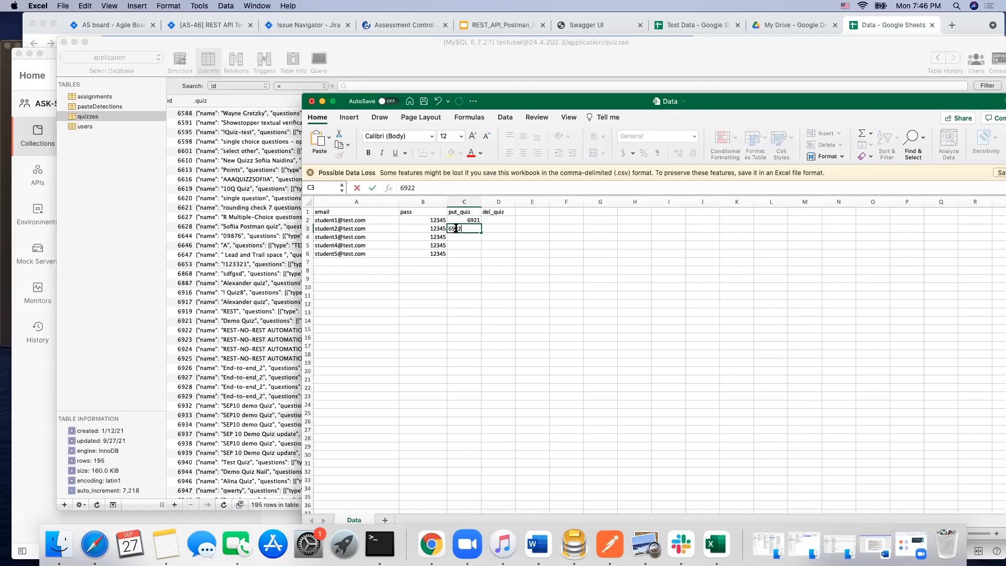
{"action": "left_click", "coordinate": [465, 237]}
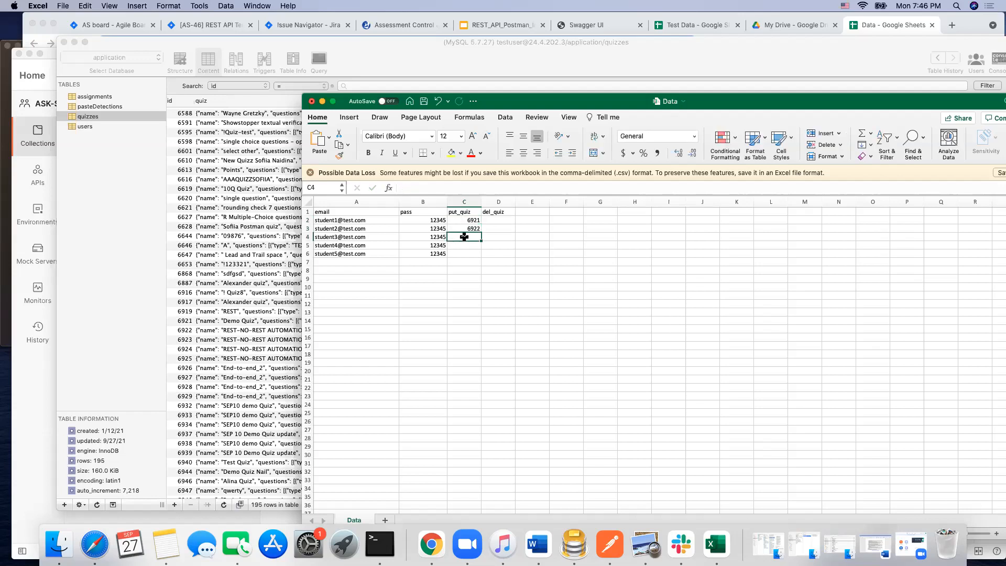
{"action": "type", "text": "6923"}
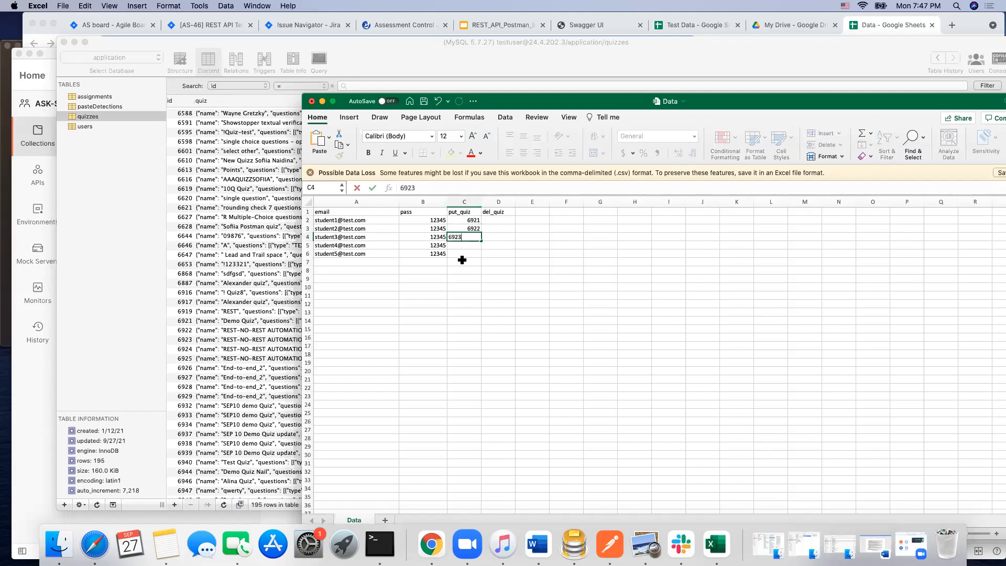
{"action": "left_click", "coordinate": [460, 247]}
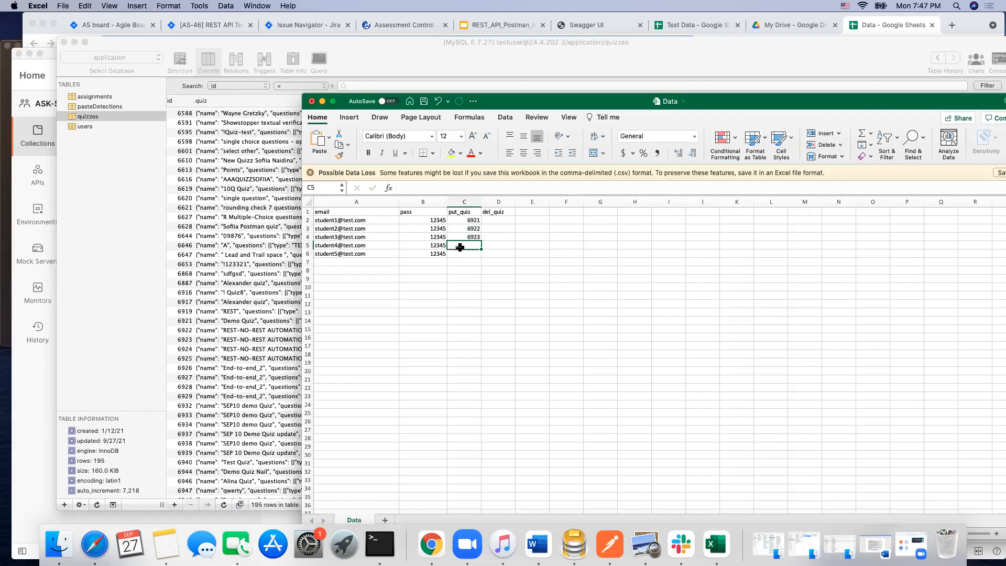
{"action": "type", "text": "6924"}
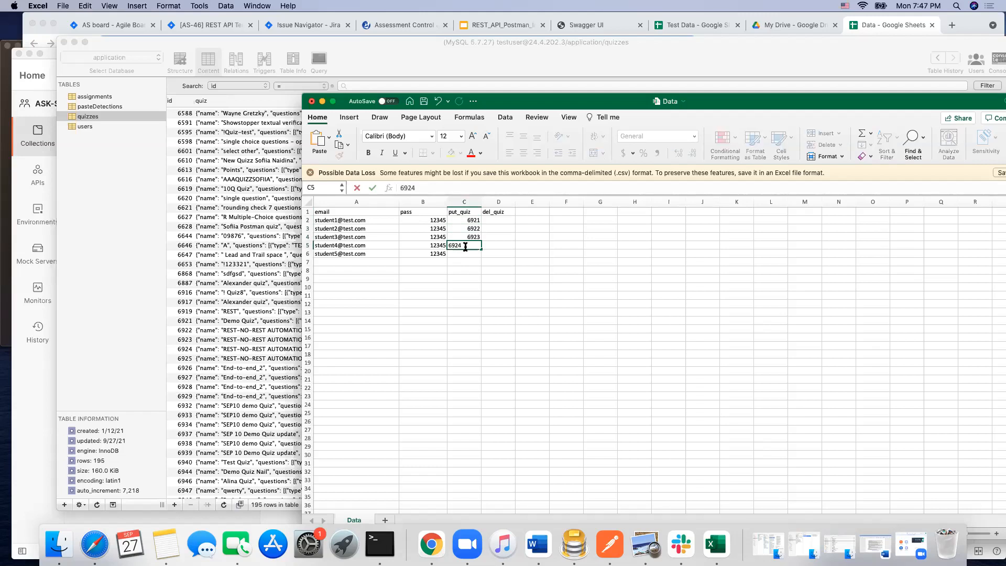
{"action": "left_click", "coordinate": [466, 253]}
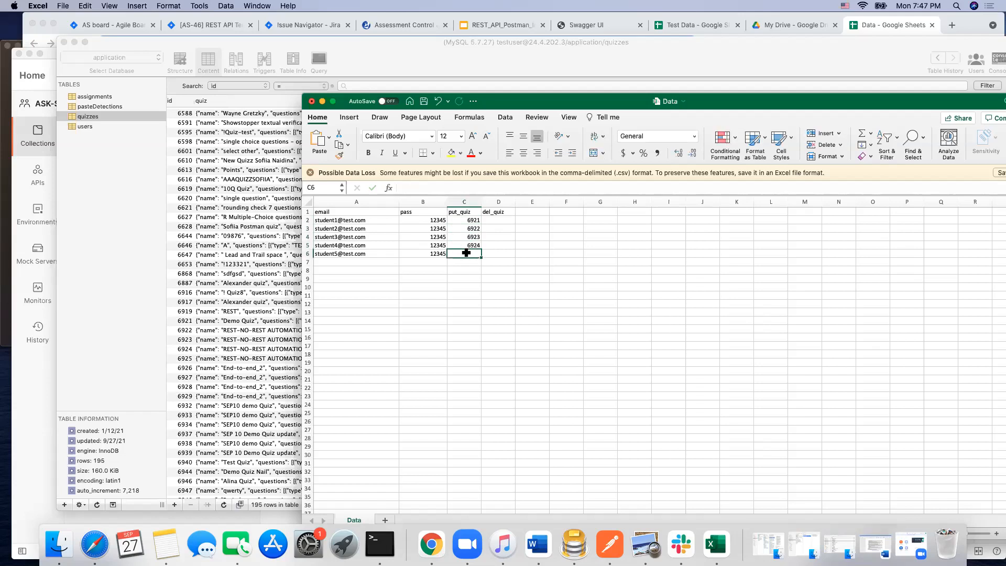
{"action": "type", "text": "6925"}
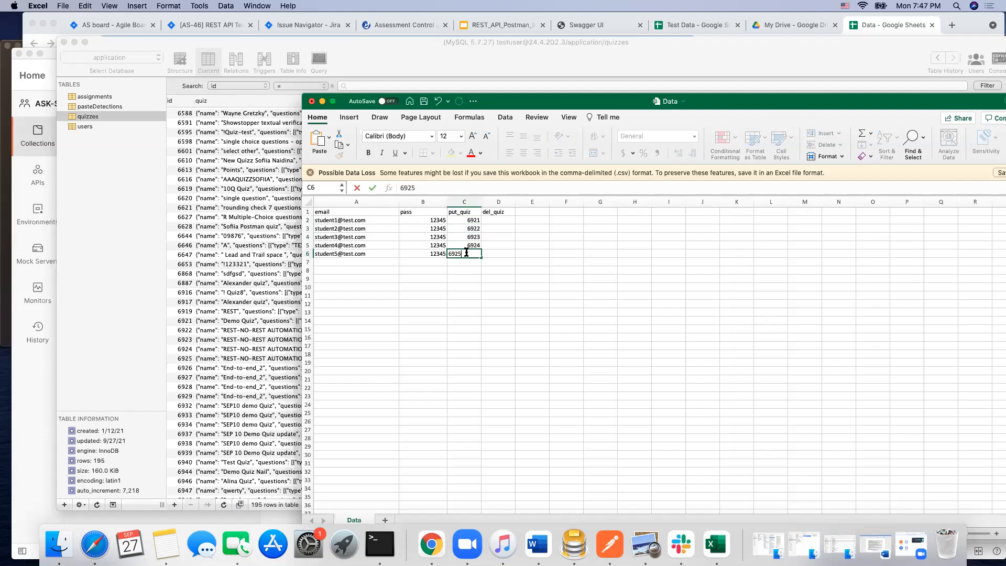
{"action": "left_click", "coordinate": [466, 268]}
Step: Copy the quiz ids from C2:C6 of the put_quiz column into D2:D6 of the del_quiz column
{"action": "left_click_drag", "start_coordinate": [472, 220], "coordinate": [500, 255]}
{"action": "right_click", "coordinate": [466, 217]}
{"action": "left_click", "coordinate": [500, 235]}
{"action": "right_click", "coordinate": [499, 220]}
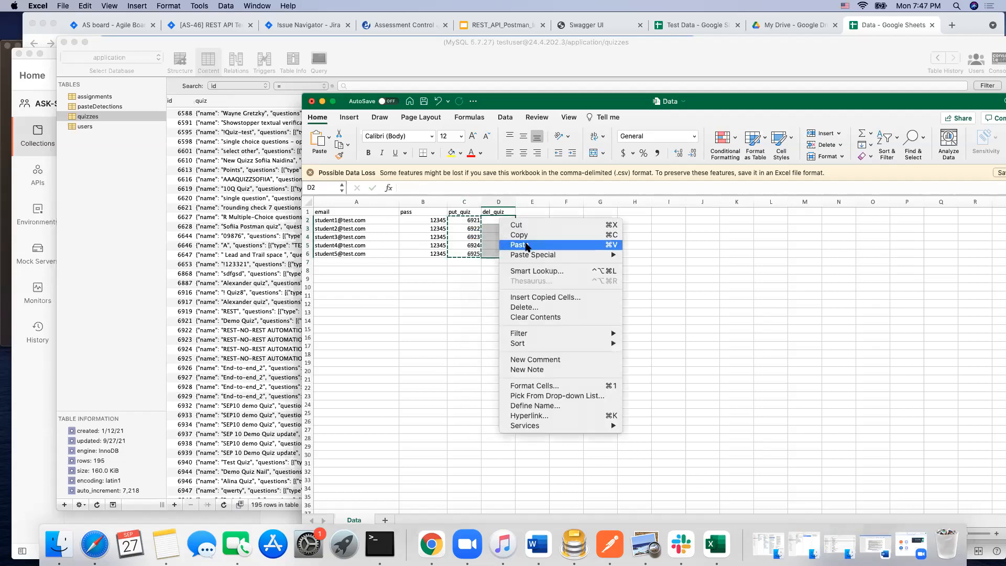
{"action": "left_click", "coordinate": [527, 244]}
{"action": "left_click", "coordinate": [387, 320]}
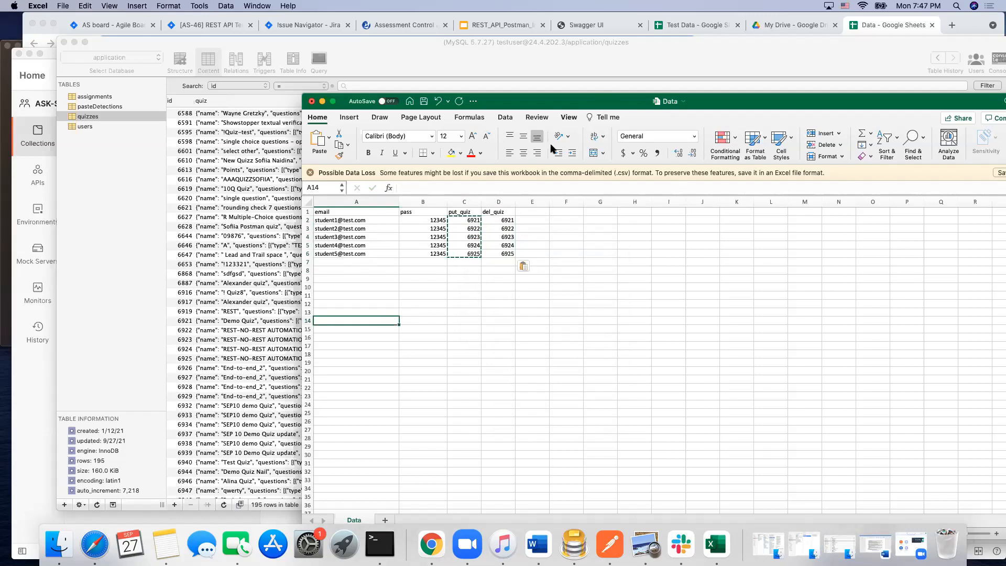
Step: Change the student number in cell A4's email address to 6 and save the Data workbook
{"action": "double_click", "coordinate": [333, 237]}
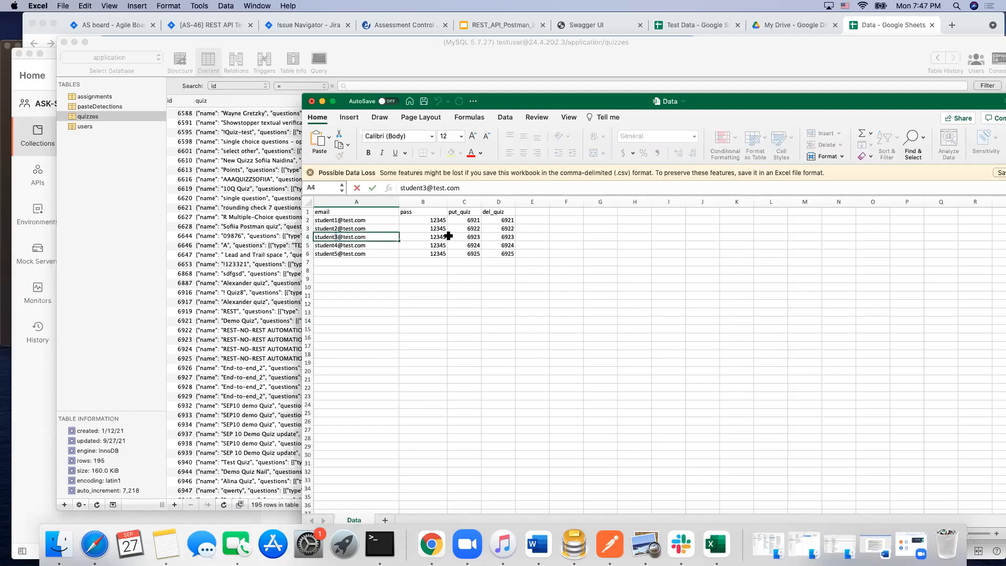
{"action": "left_click", "coordinate": [414, 363]}
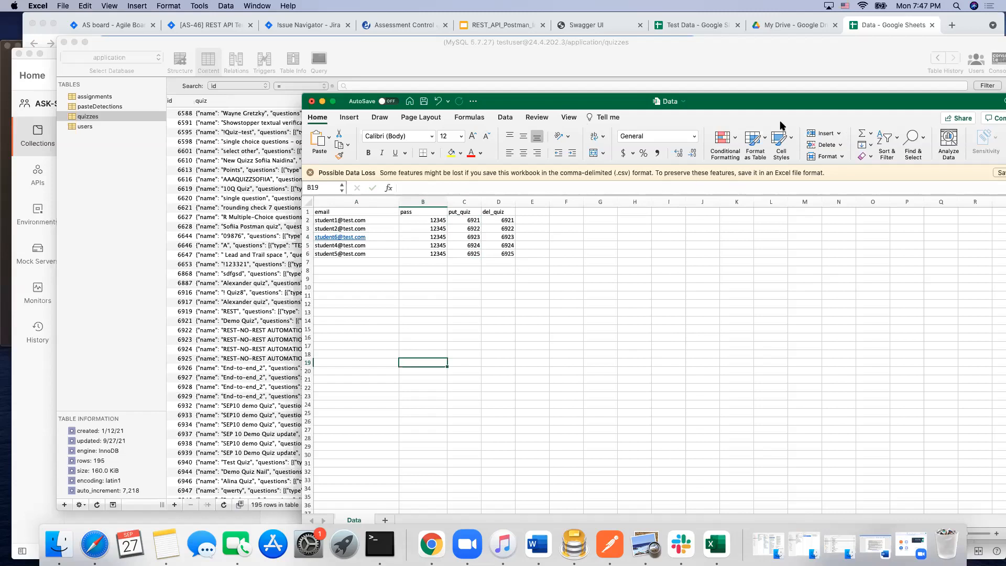
{"action": "left_click_drag", "start_coordinate": [822, 104], "coordinate": [827, 83]}
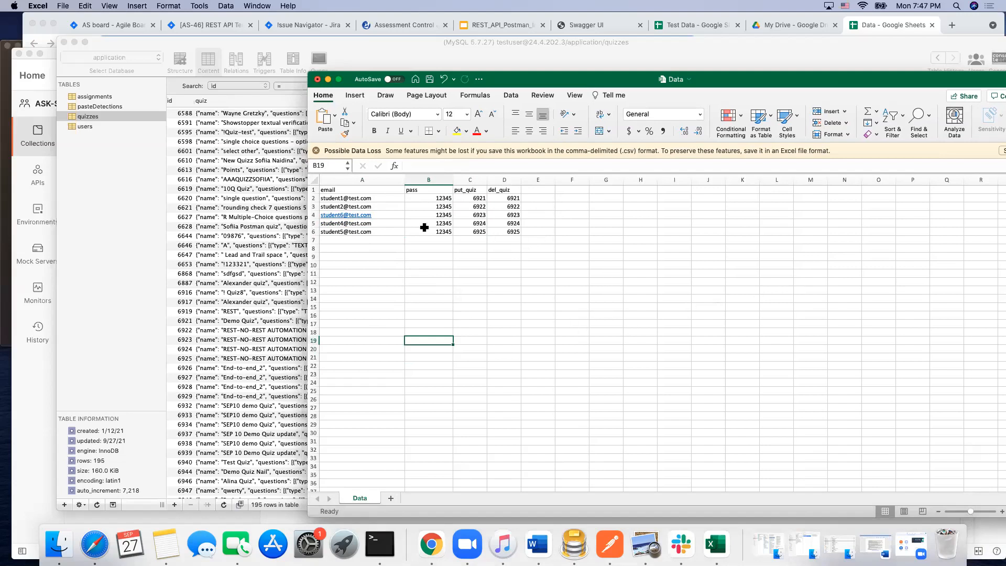
{"action": "left_click_drag", "start_coordinate": [834, 84], "coordinate": [679, 56]}
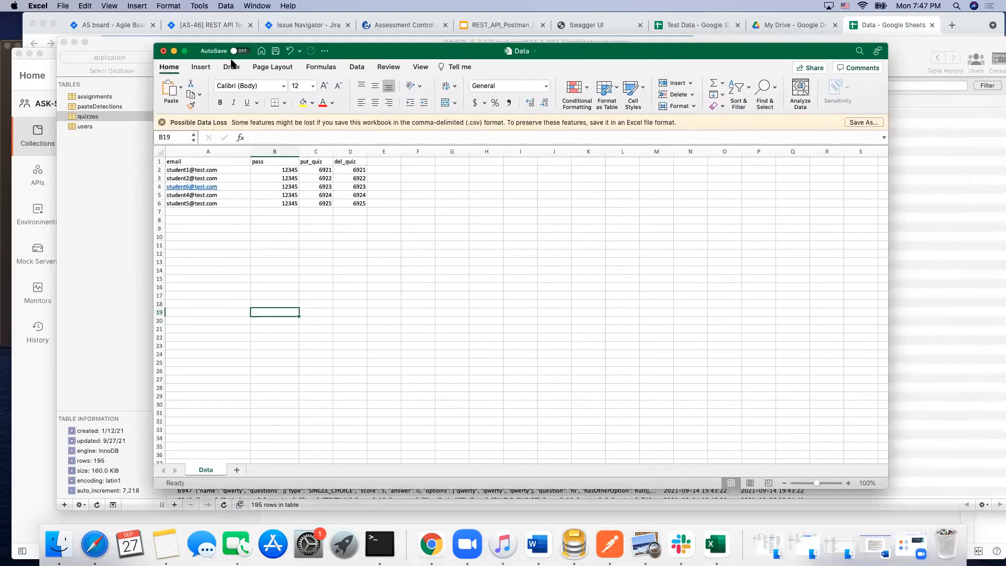
{"action": "left_click", "coordinate": [275, 51]}
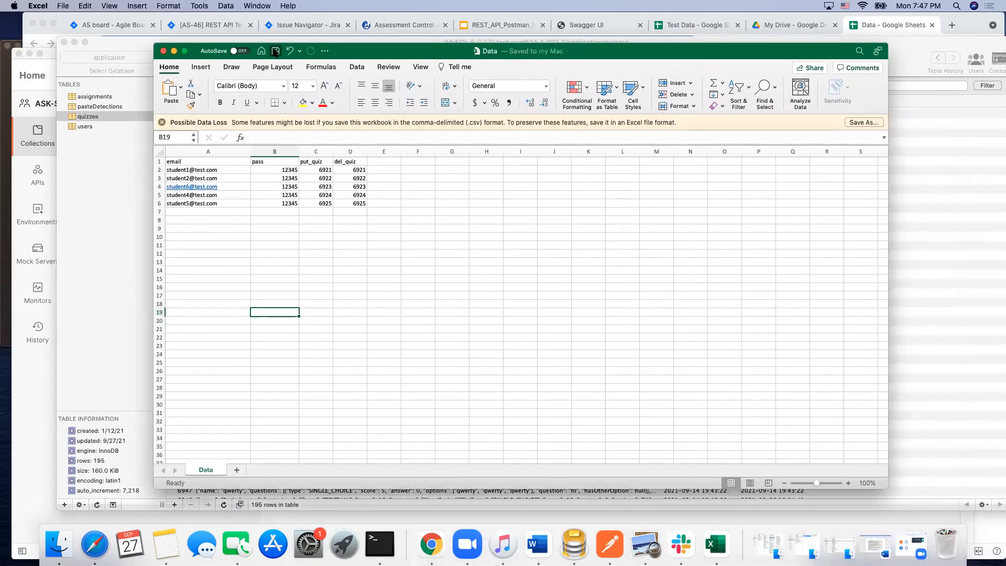
{"action": "left_click_drag", "start_coordinate": [688, 54], "coordinate": [695, 266]}
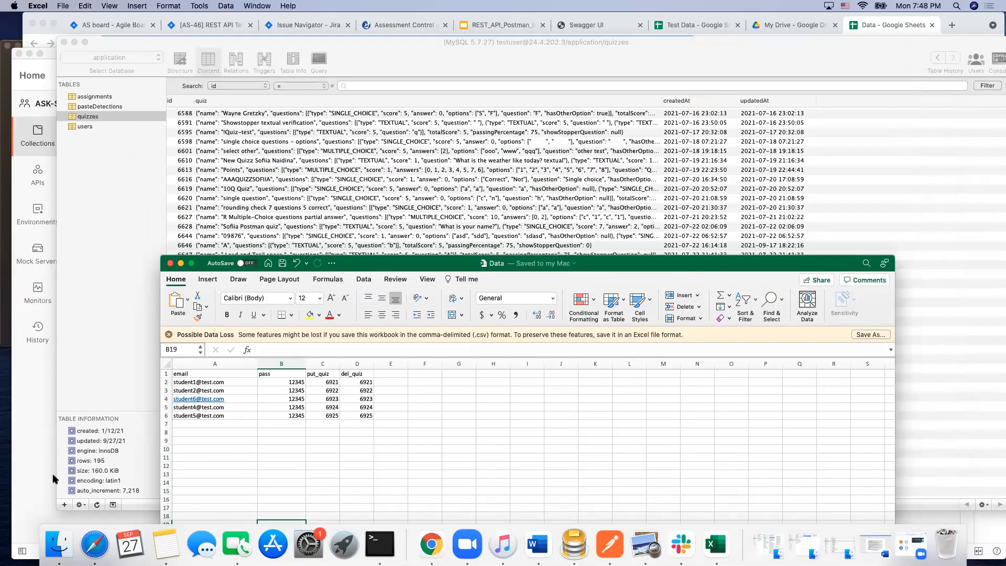
Step: Switch to Postman, duplicate the DELETE quiz request in ASK_Requests and move the copy to the end of CSV_Multiple_Iterations
{"action": "left_click", "coordinate": [612, 544]}
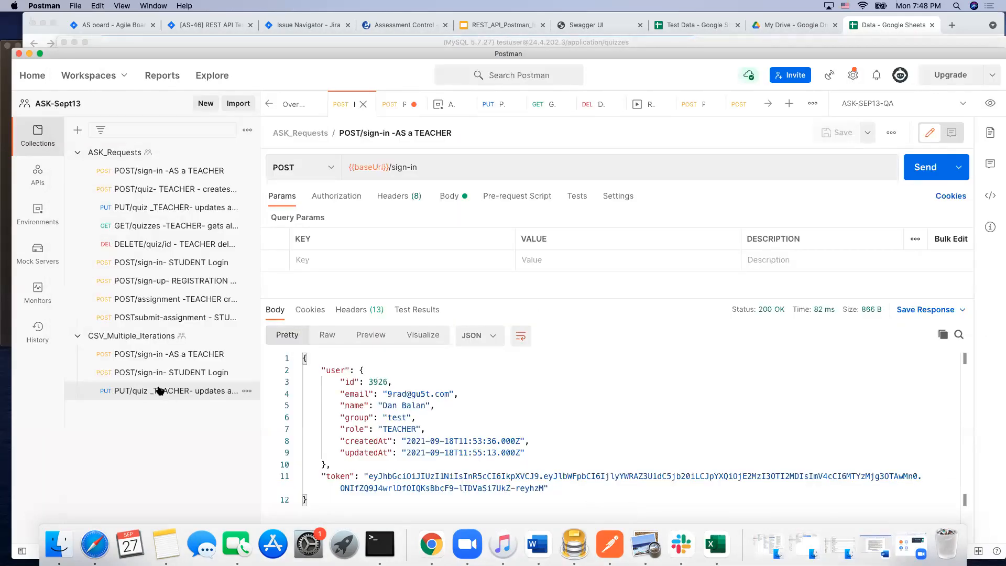
{"action": "right_click", "coordinate": [177, 244]}
{"action": "left_click", "coordinate": [212, 267]}
{"action": "left_click_drag", "start_coordinate": [186, 263], "coordinate": [136, 417]}
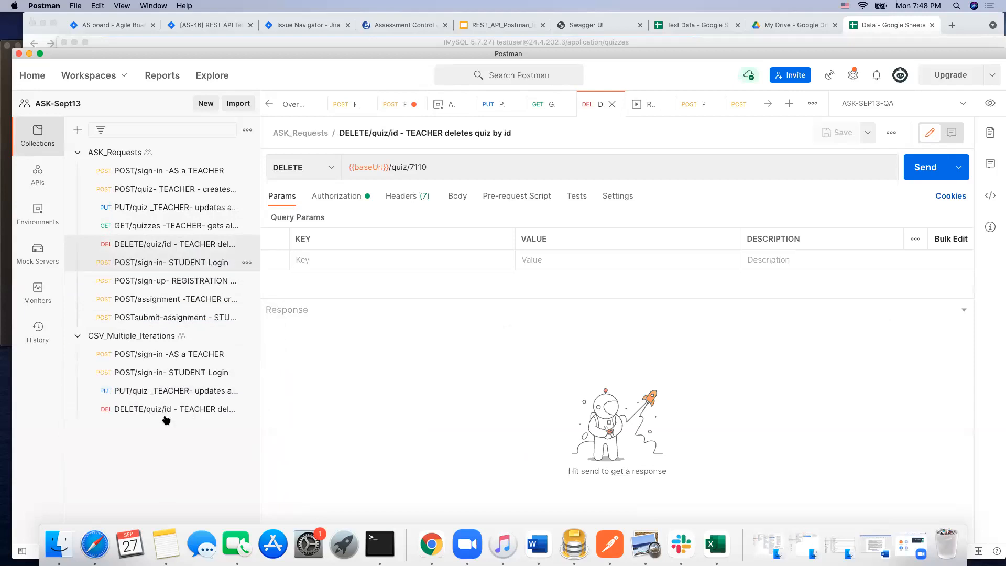
{"action": "right_click", "coordinate": [212, 406]}
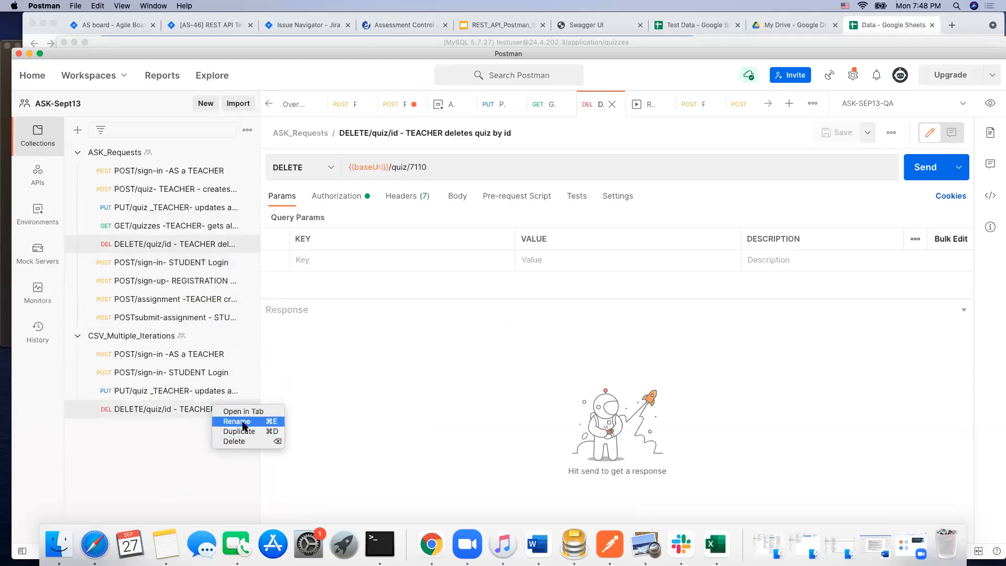
{"action": "left_click", "coordinate": [242, 425]}
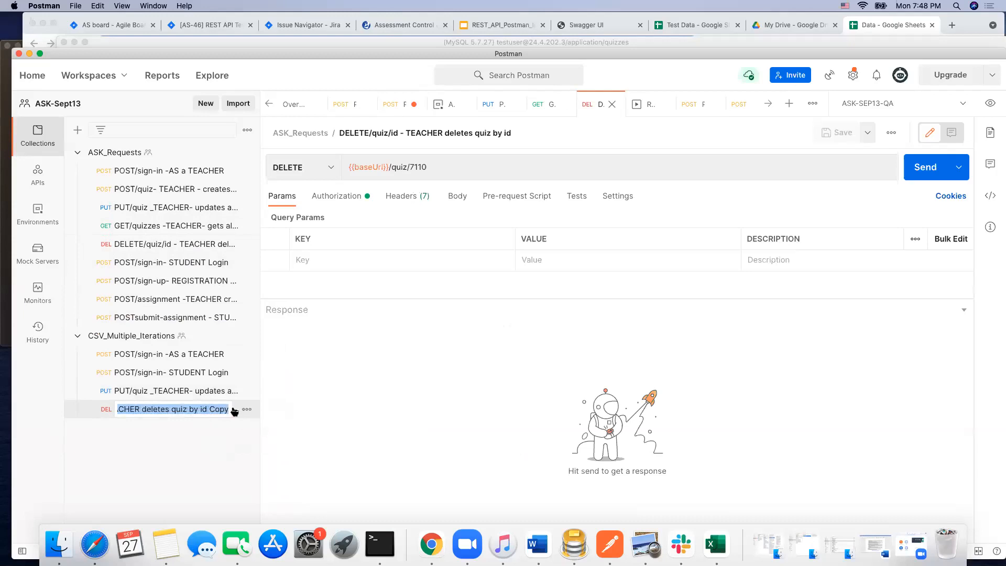
{"action": "key", "text": "Return"}
{"action": "left_click", "coordinate": [207, 410]}
{"action": "right_click", "coordinate": [207, 410]}
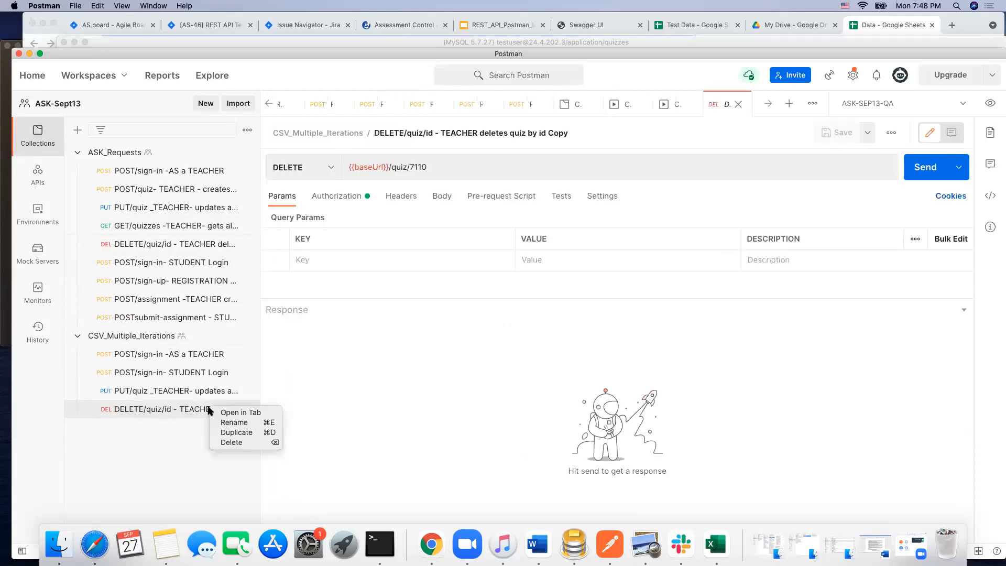
{"action": "key", "text": "Escape"}
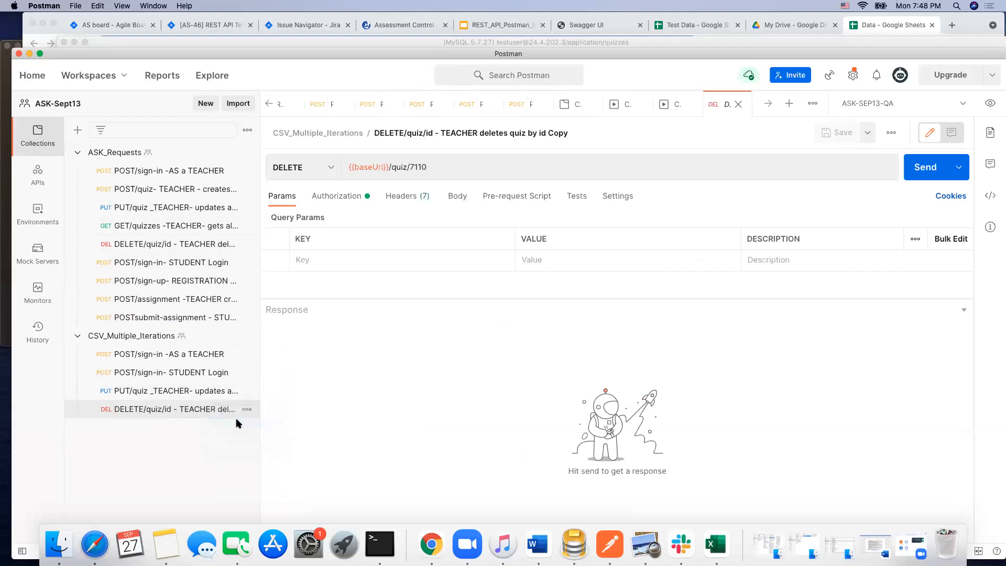
{"action": "left_click", "coordinate": [218, 410]}
{"action": "left_click_drag", "start_coordinate": [210, 409], "coordinate": [234, 413]}
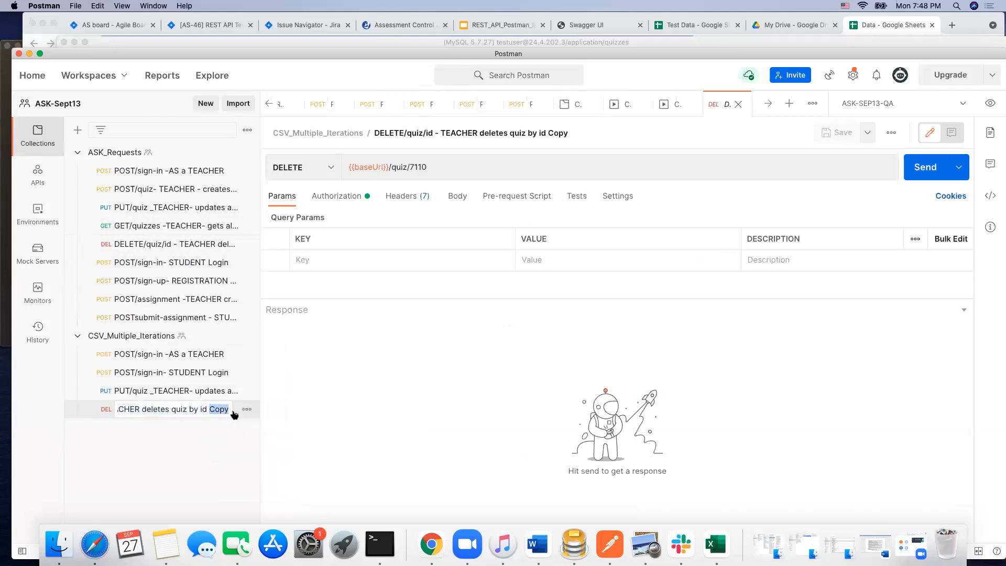
{"action": "key", "text": "BackSpace"}
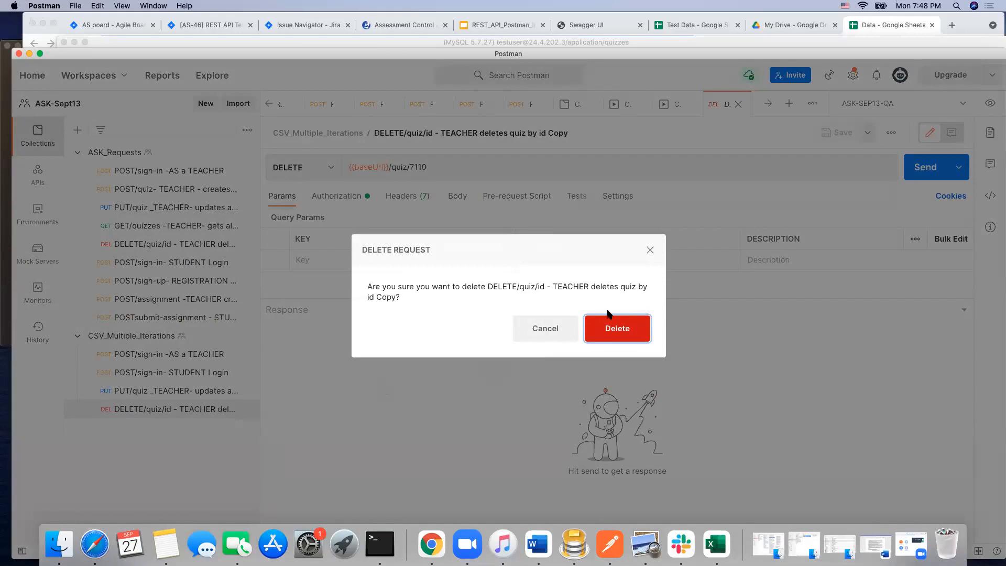
{"action": "key", "text": "Escape"}
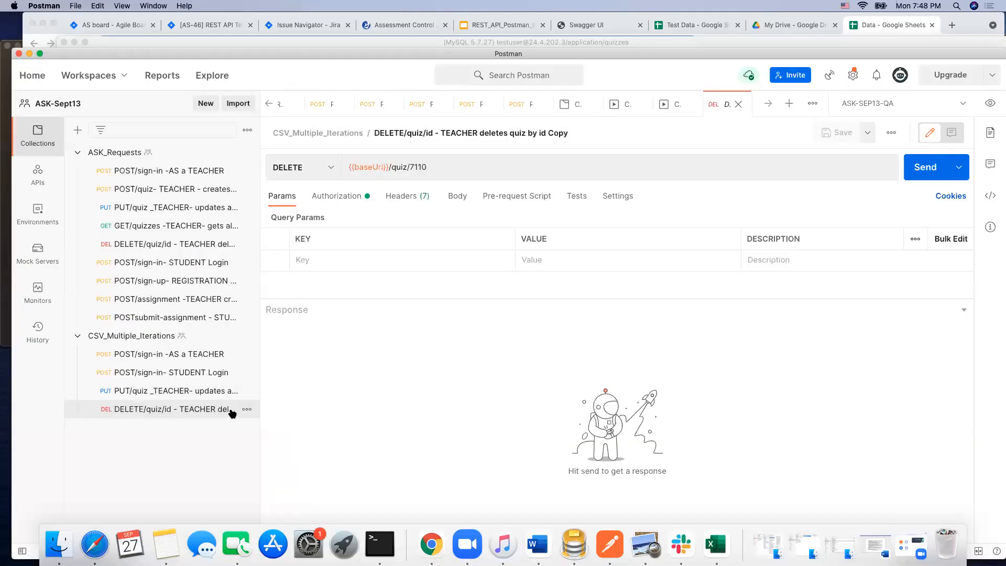
Step: Rename the DELETE quiz copy in CSV_Multiple_Iterations to DELETE/quiz/id - TEACHER deletes quiz by id, without the word Copy
{"action": "right_click", "coordinate": [232, 414]}
{"action": "left_click", "coordinate": [247, 422]}
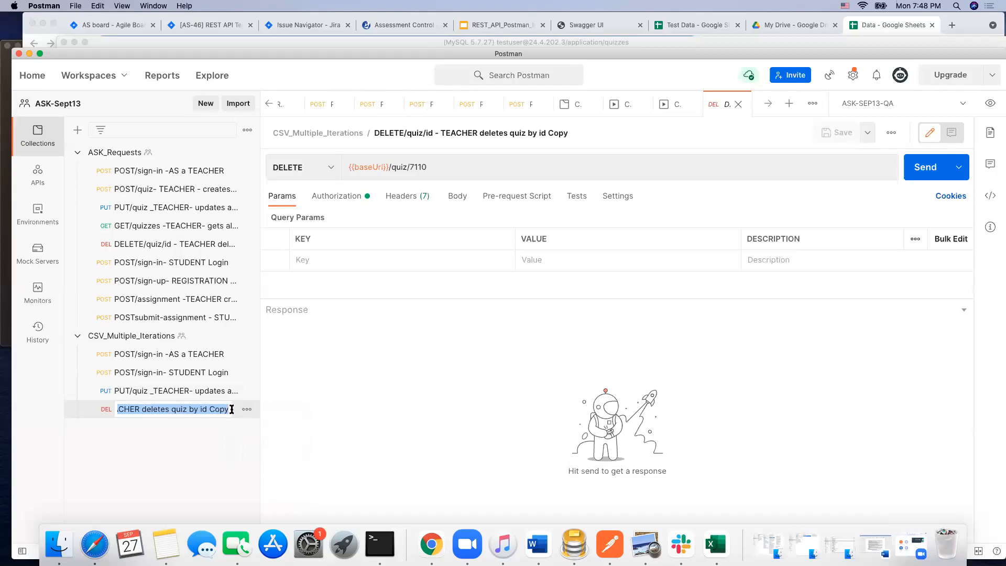
{"action": "left_click", "coordinate": [231, 409]}
{"action": "key", "text": "BackSpace"}
{"action": "key", "text": "BackSpace"}
{"action": "key", "text": "BackSpace"}
{"action": "key", "text": "BackSpace"}
{"action": "key", "text": "BackSpace"}
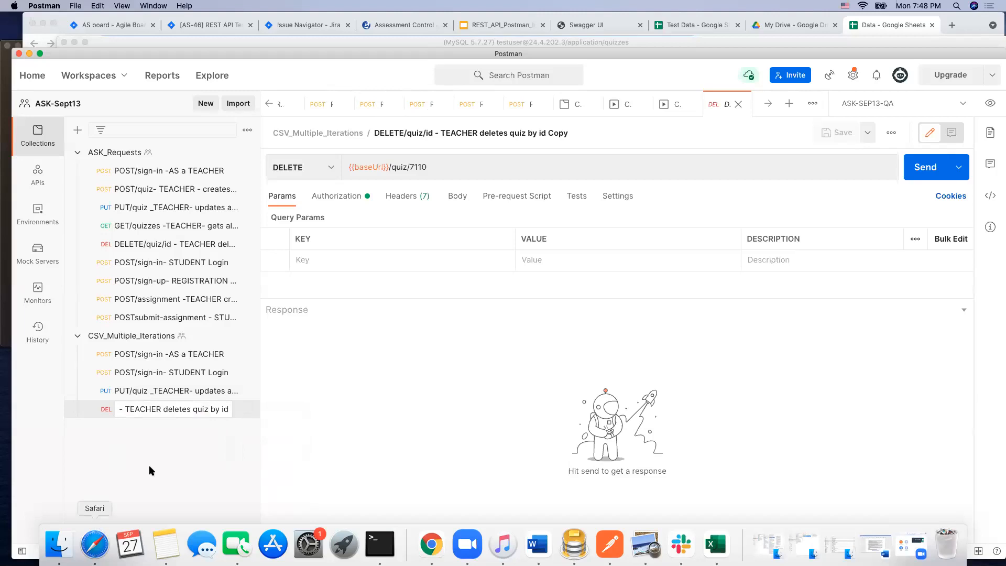
{"action": "key", "text": "Return"}
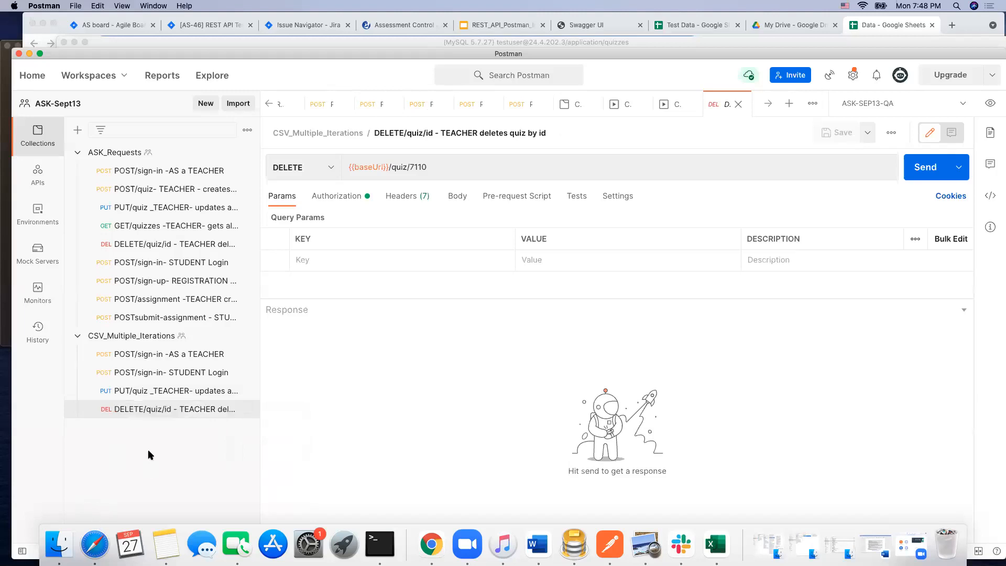
Step: Open the body of the PUT quiz request in CSV_Multiple_Iterations and enlarge the body editor
{"action": "right_click", "coordinate": [172, 391]}
{"action": "left_click", "coordinate": [192, 392]}
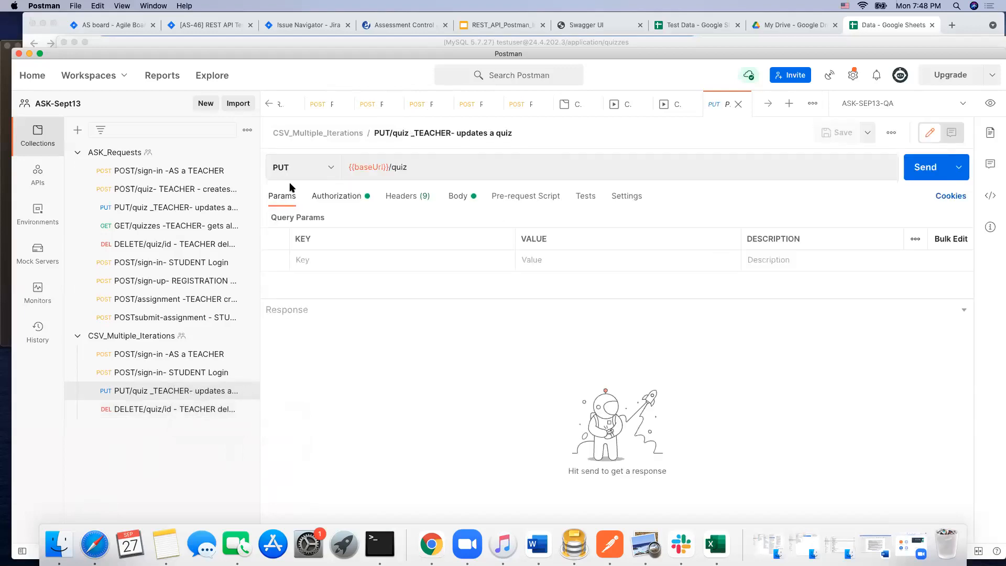
{"action": "left_click", "coordinate": [460, 197]}
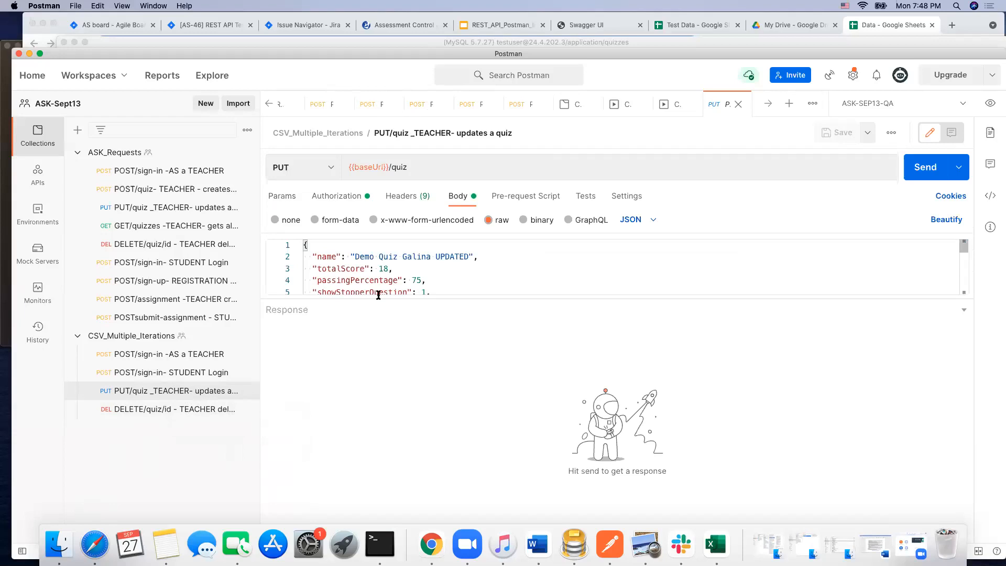
{"action": "left_click_drag", "start_coordinate": [469, 309], "coordinate": [471, 437]}
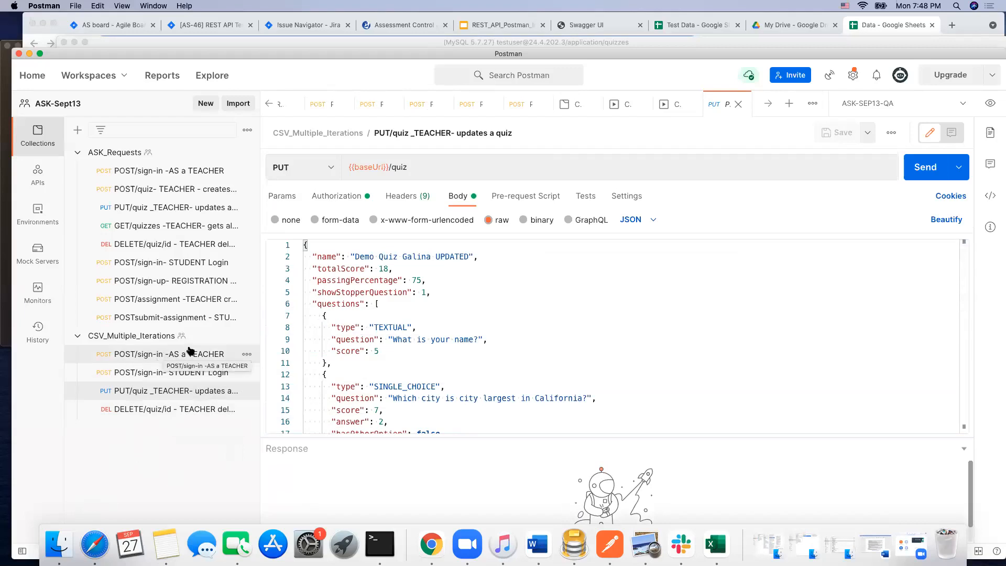
{"action": "left_click", "coordinate": [247, 356]}
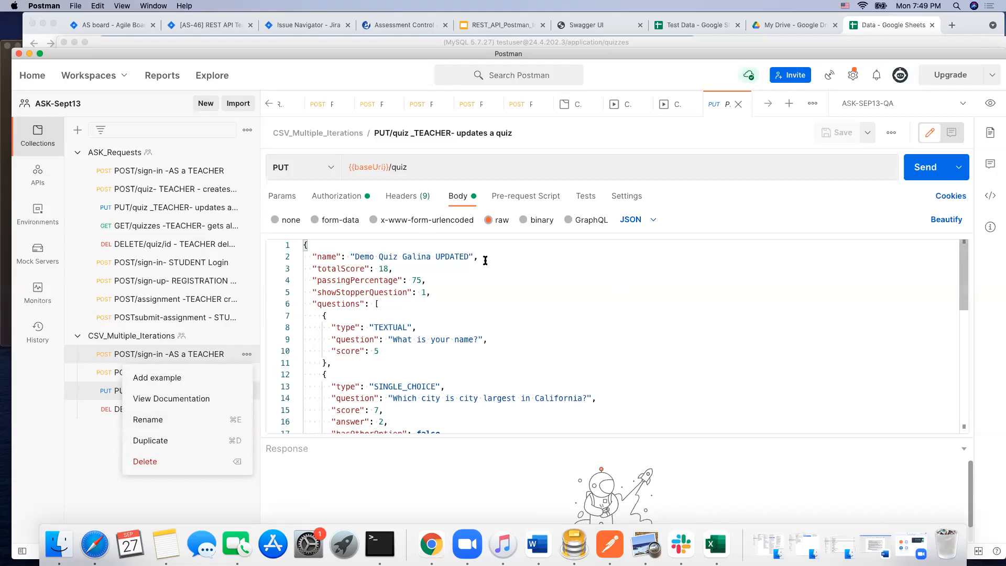
Step: Check the put_quiz column in the Data workbook in Excel, and replace the id value at the end of the PUT body with {{put_quiz}}
{"action": "scroll", "coordinate": [496, 312], "scroll_direction": "down", "scroll_amount": 10}
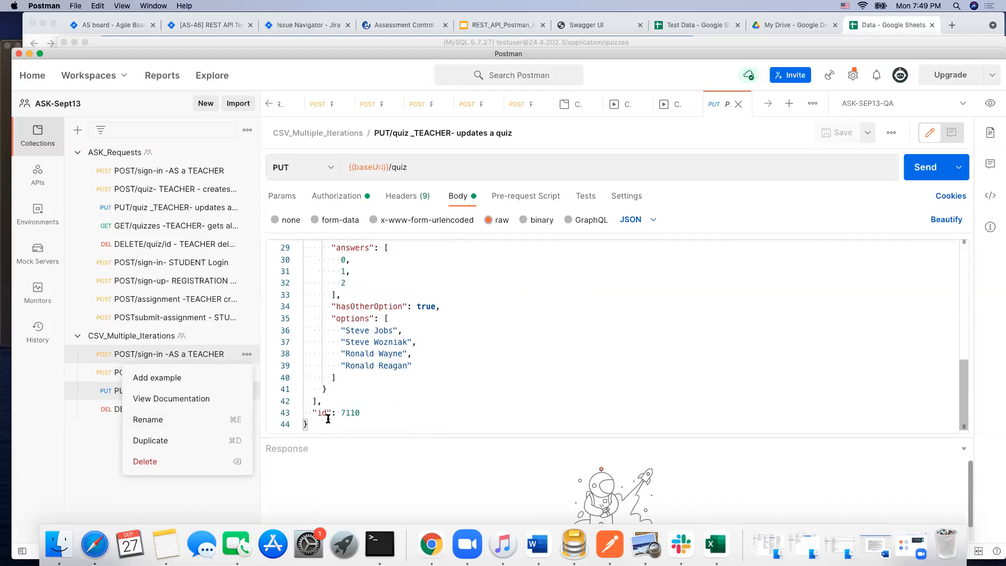
{"action": "left_click_drag", "start_coordinate": [341, 413], "coordinate": [366, 412]}
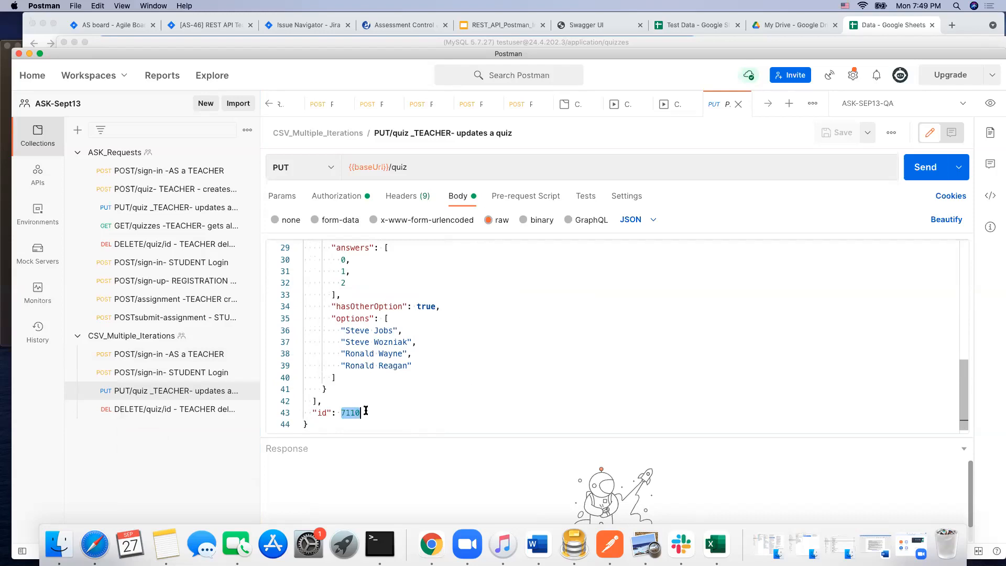
{"action": "left_click", "coordinate": [715, 543]}
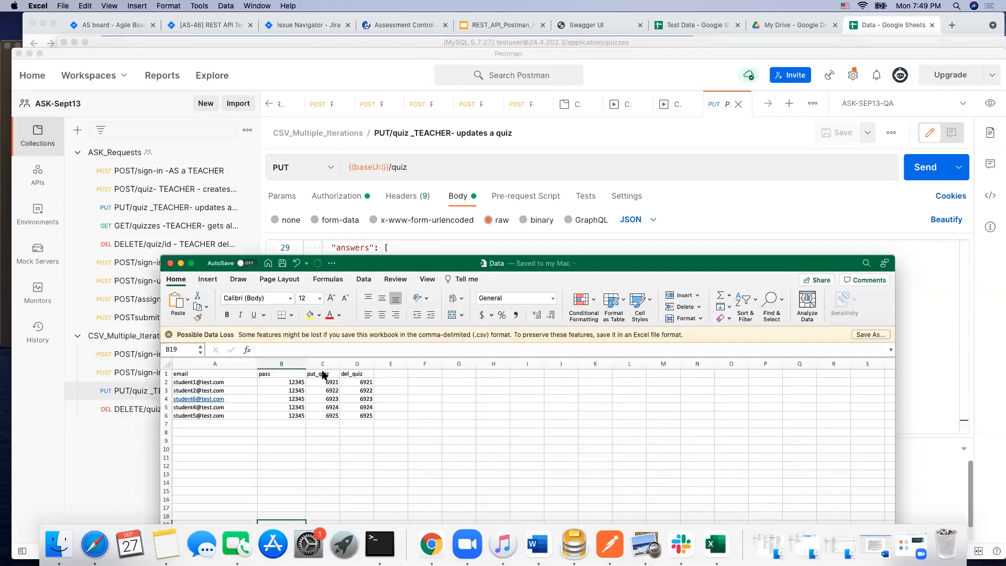
{"action": "left_click_drag", "start_coordinate": [617, 267], "coordinate": [600, 474]}
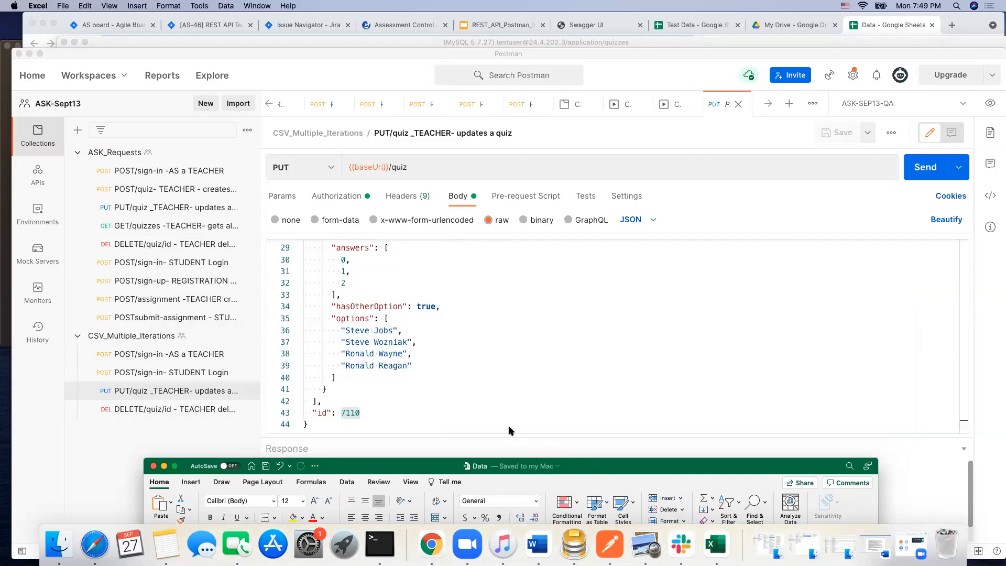
{"action": "left_click", "coordinate": [370, 409]}
{"action": "key", "text": "BackSpace"}
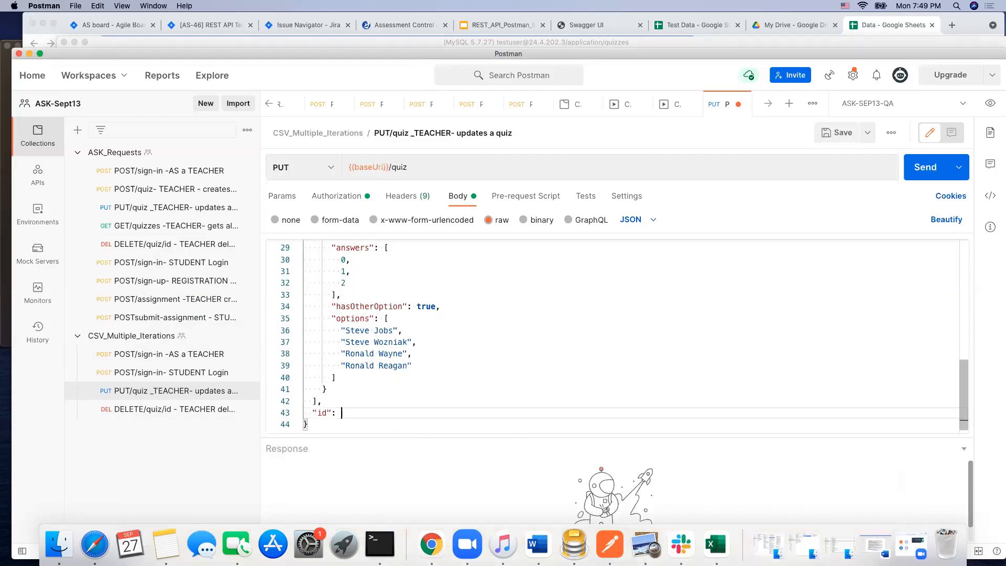
{"action": "type", "text": "{{put"}
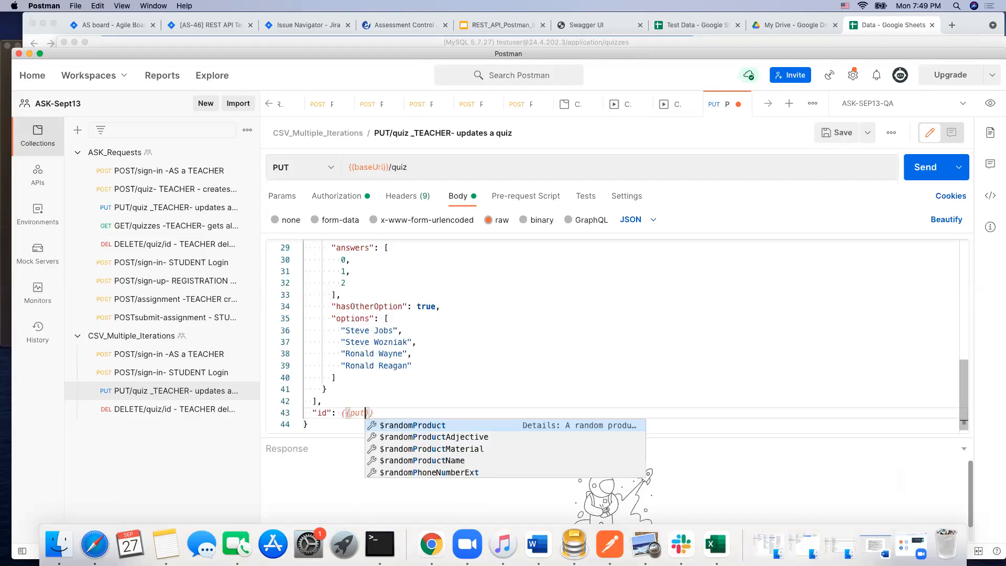
{"action": "type", "text": "_quiz"}
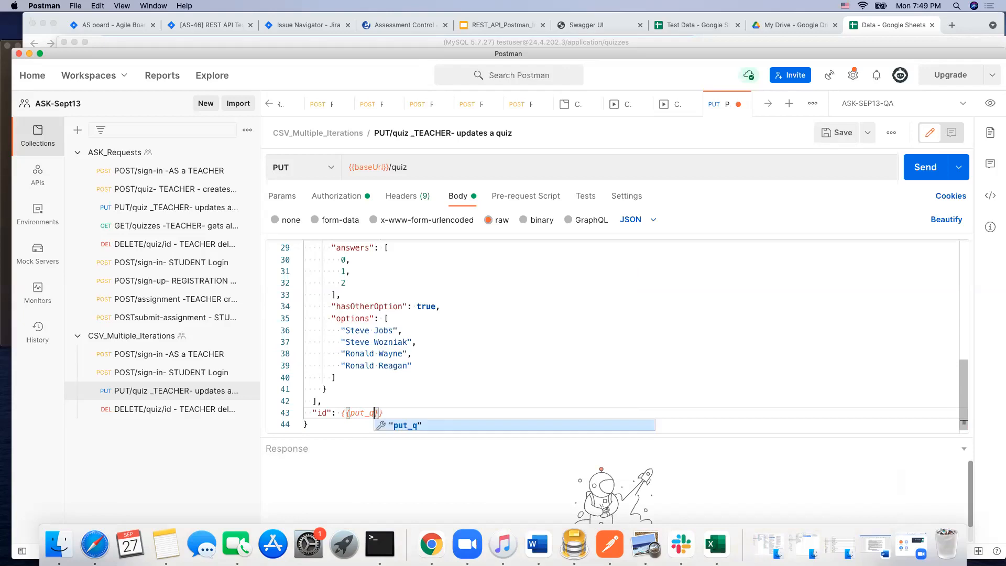
{"action": "left_click_drag", "start_coordinate": [482, 382], "coordinate": [484, 384]}
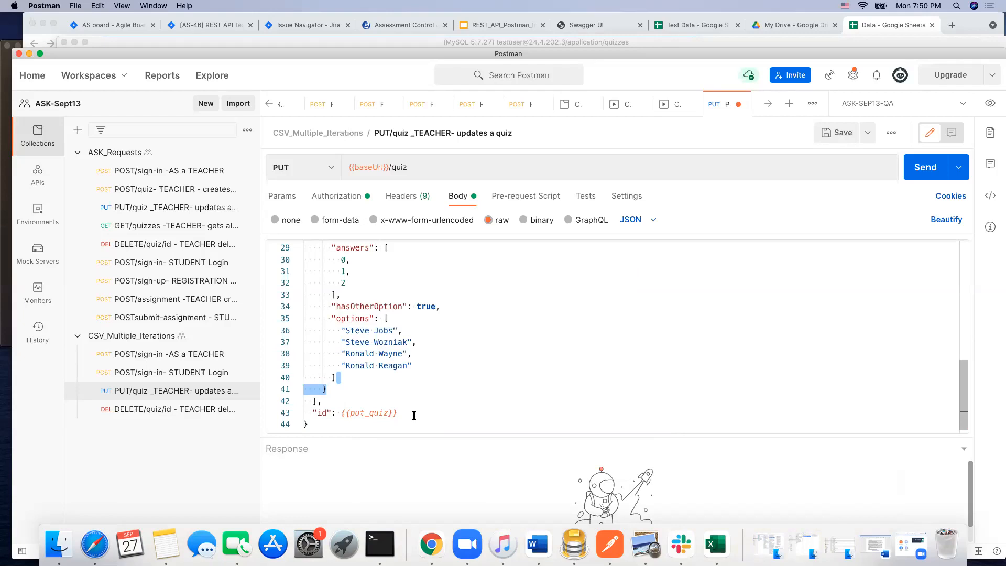
Step: Replace the quiz id in the URL of the CSV_Multiple_Iterations DELETE request with {{del_quiz}}
{"action": "left_click", "coordinate": [149, 410]}
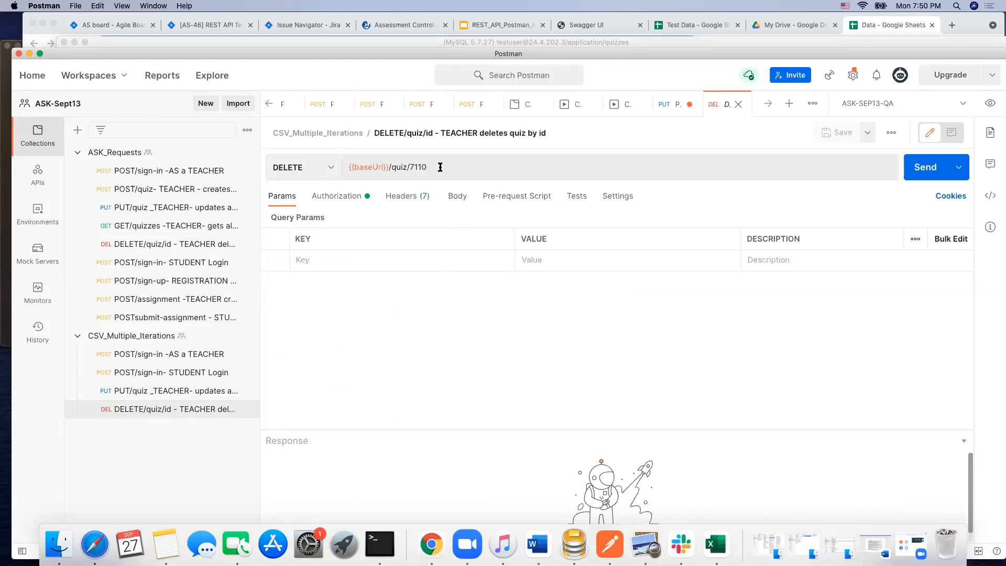
{"action": "left_click", "coordinate": [422, 166]}
{"action": "double_click", "coordinate": [412, 167]}
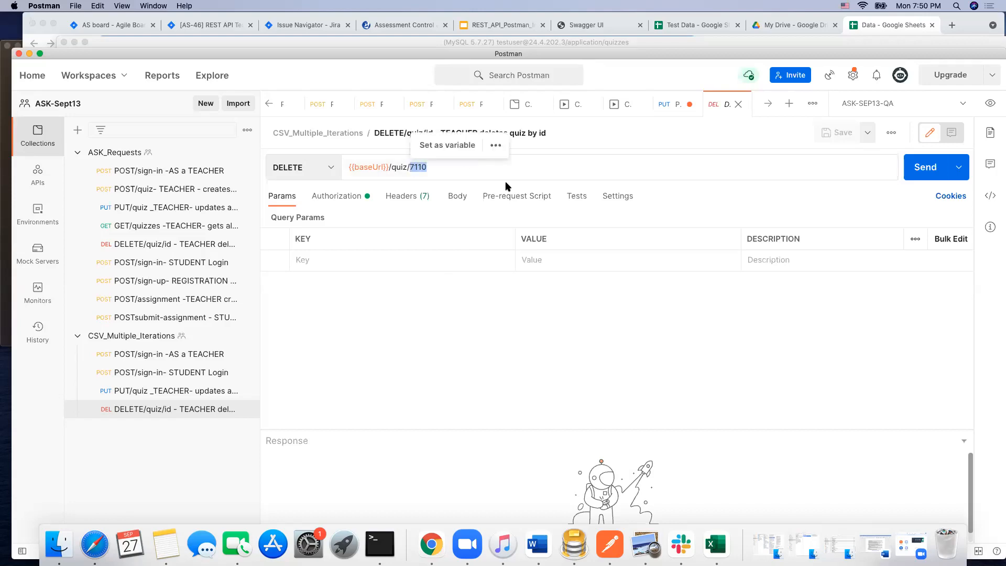
{"action": "type", "text": "{{"}
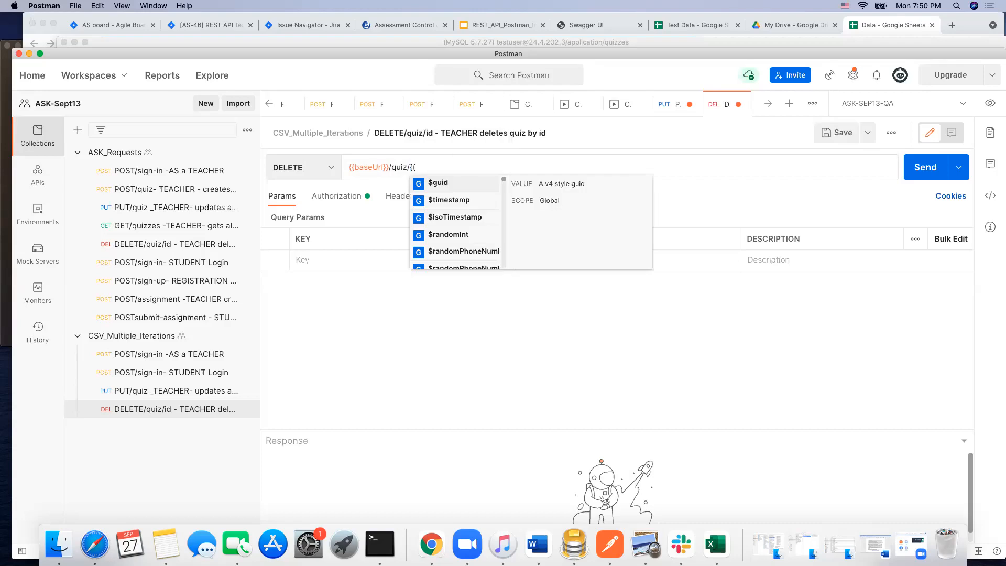
{"action": "type", "text": "d"}
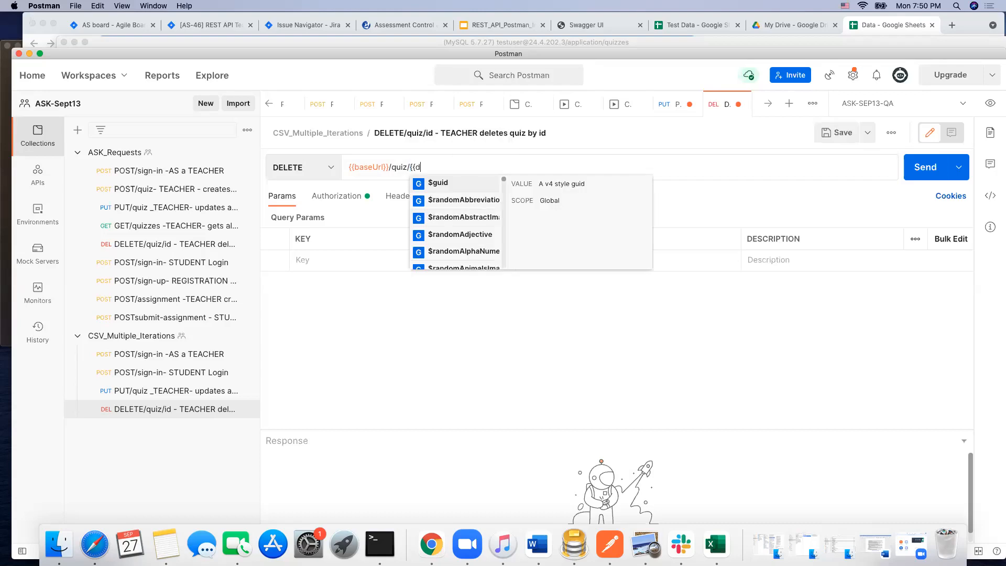
{"action": "type", "text": "el_qui"}
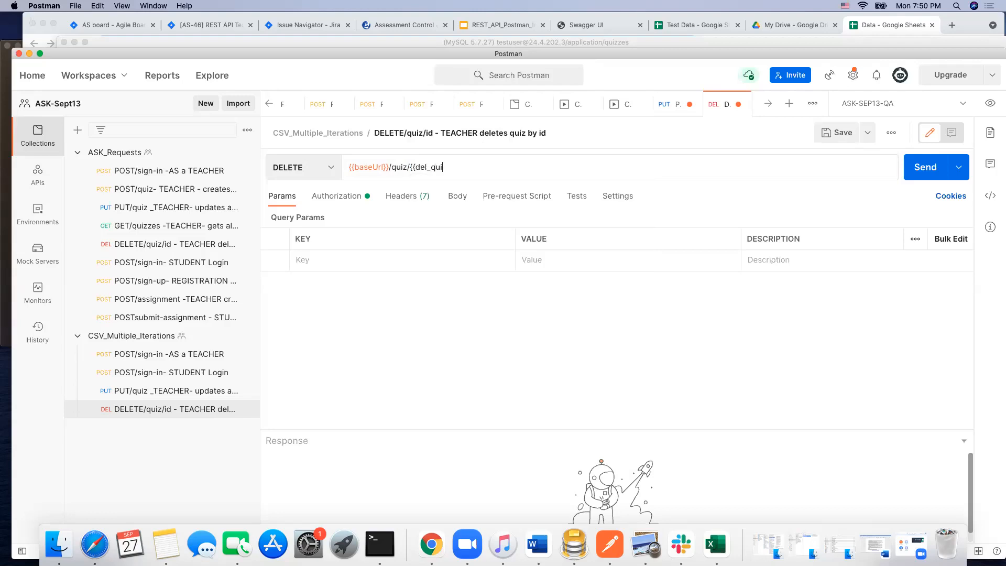
{"action": "type", "text": "z}}"}
{"action": "left_click", "coordinate": [530, 324]}
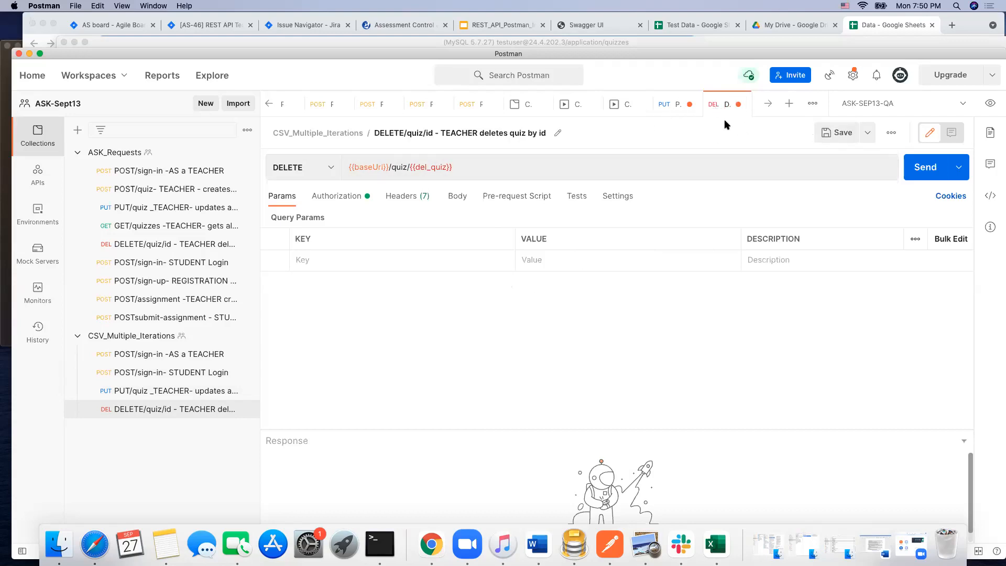
Step: Save the edited DELETE and PUT quiz requests
{"action": "left_click", "coordinate": [837, 134]}
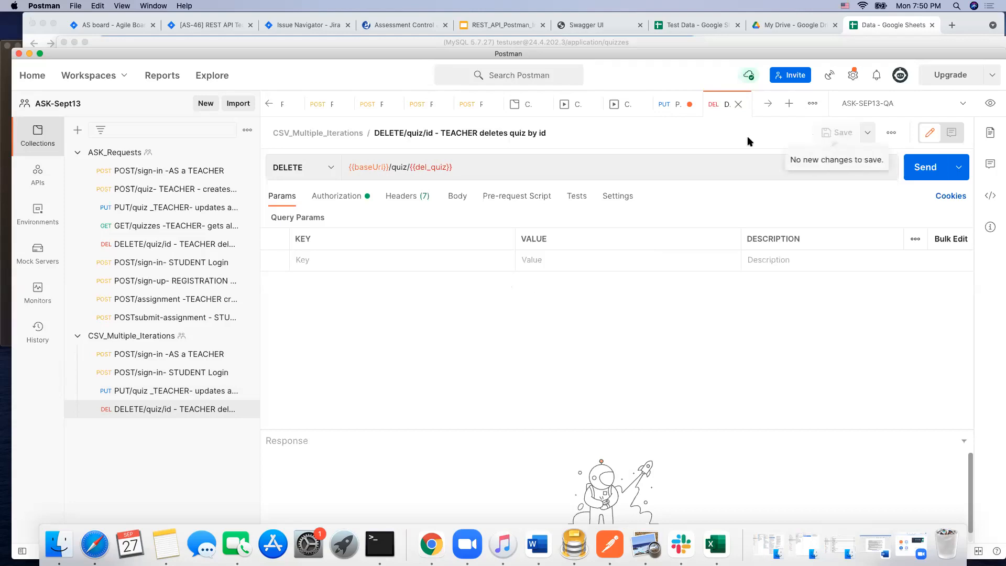
{"action": "left_click", "coordinate": [666, 105]}
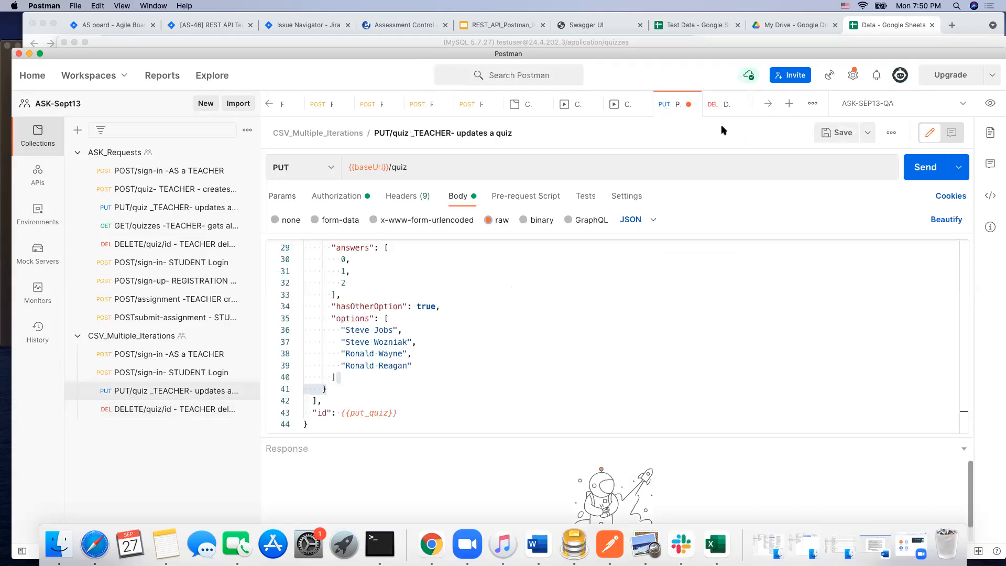
{"action": "left_click", "coordinate": [837, 134]}
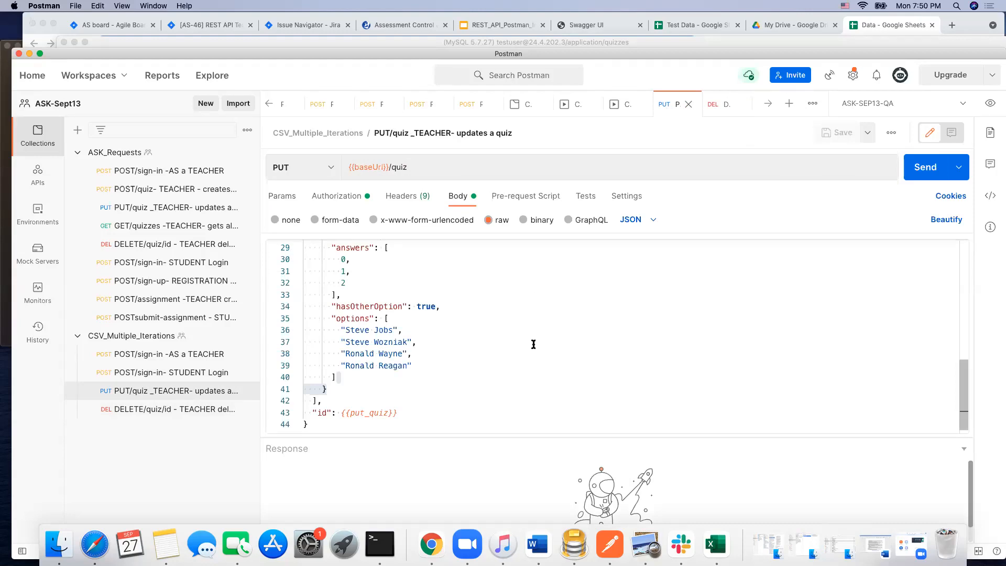
Step: Compare the put_quiz and del_quiz columns of the Data workbook in Excel with the variables in the Postman PUT and DELETE requests
{"action": "left_click", "coordinate": [716, 545]}
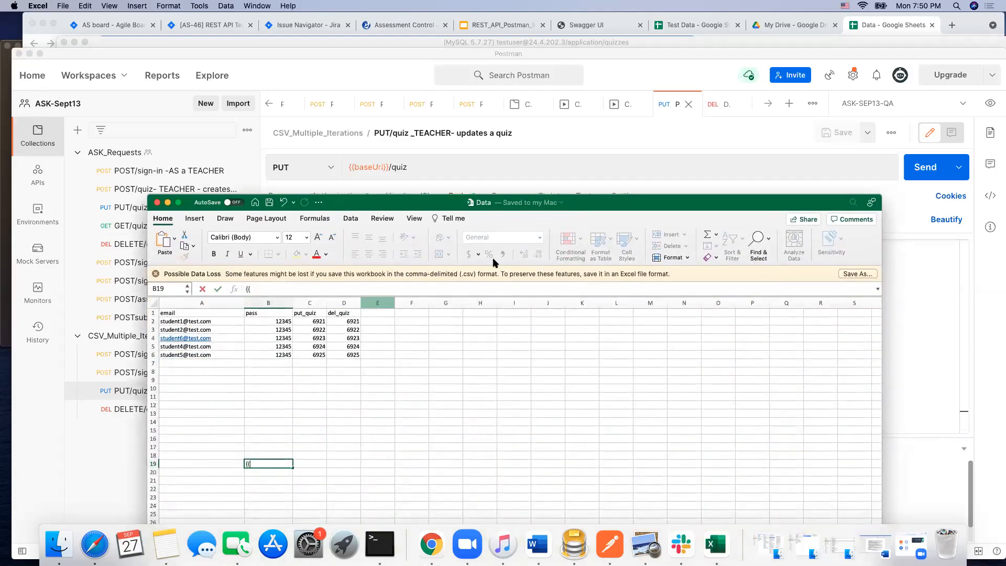
{"action": "left_click_drag", "start_coordinate": [636, 207], "coordinate": [699, 263]}
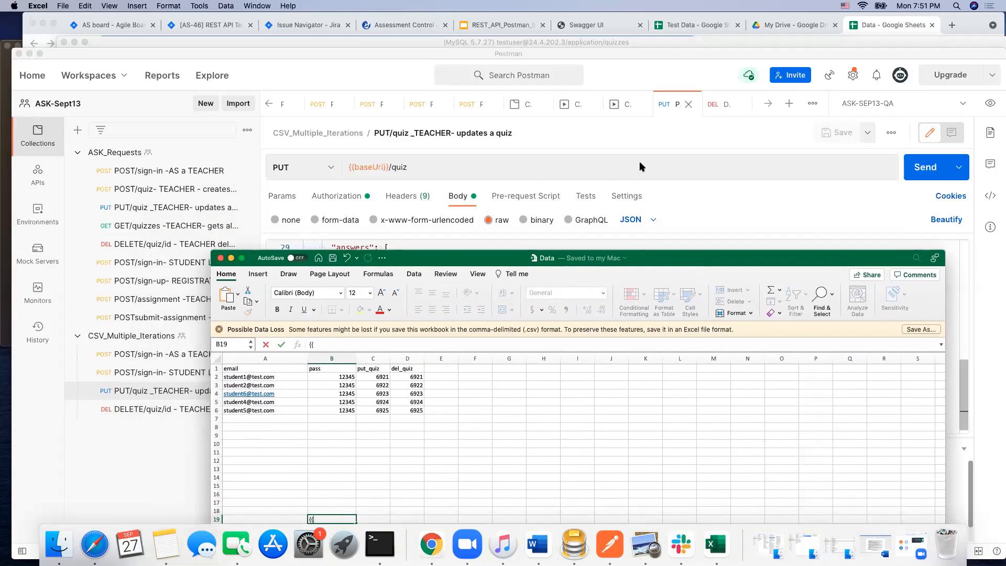
{"action": "left_click", "coordinate": [149, 391]}
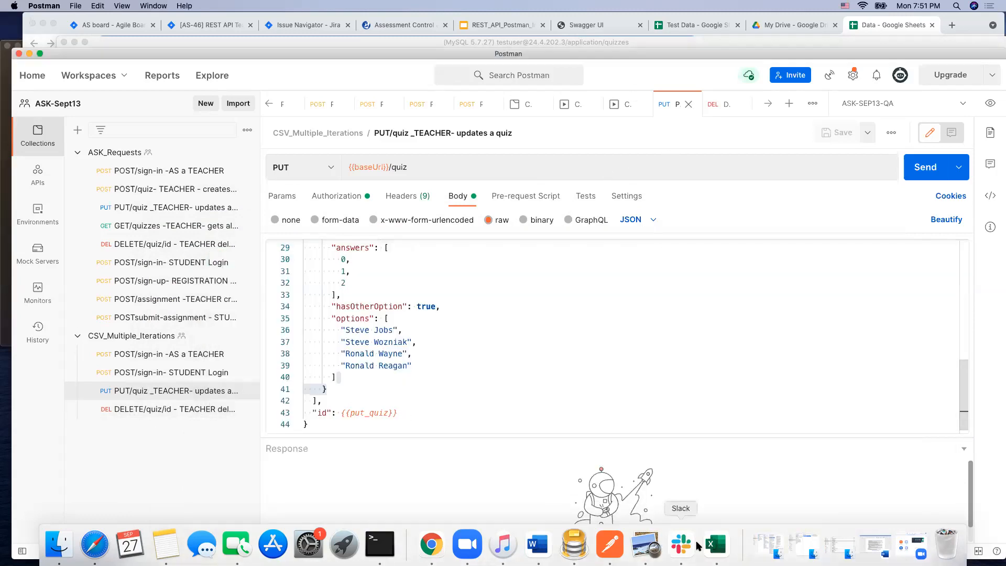
{"action": "left_click", "coordinate": [716, 545]}
{"action": "left_click_drag", "start_coordinate": [684, 271], "coordinate": [662, 395]}
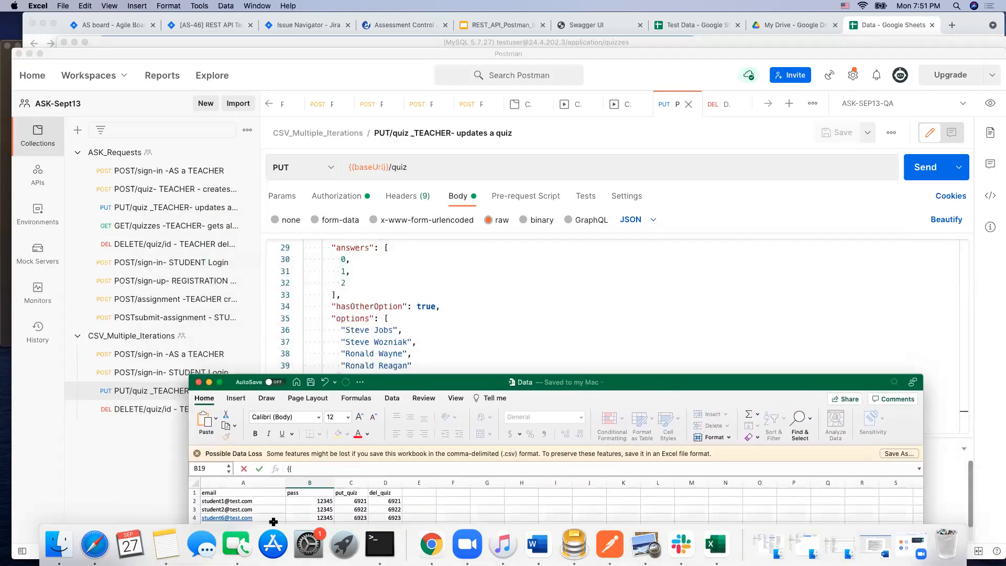
{"action": "left_click", "coordinate": [160, 413]}
{"action": "left_click", "coordinate": [160, 412]}
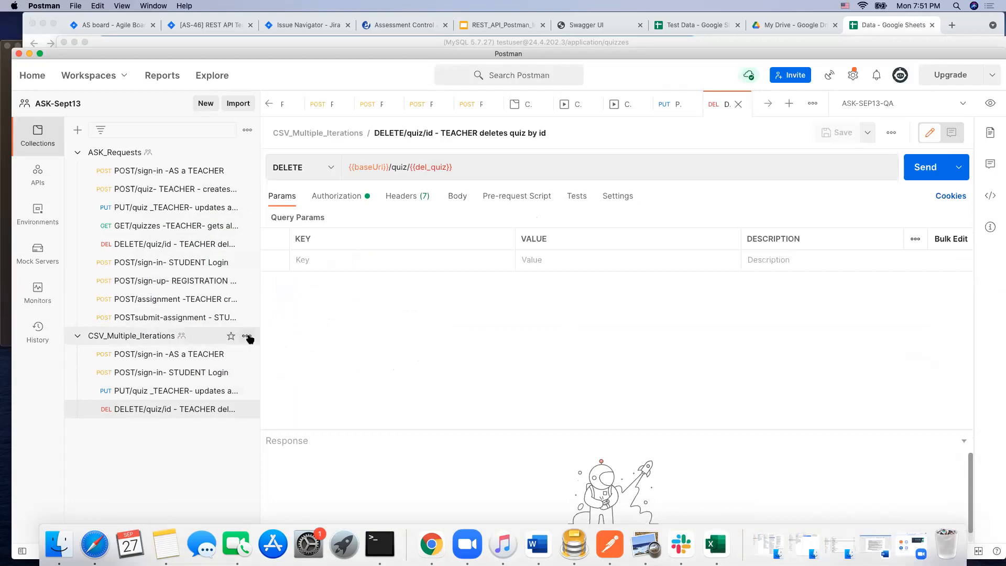
Step: Set up a collection run of CSV_Multiple_Iterations that excludes the teacher sign-in request and uses Data .csv as its data file
{"action": "left_click", "coordinate": [247, 337]}
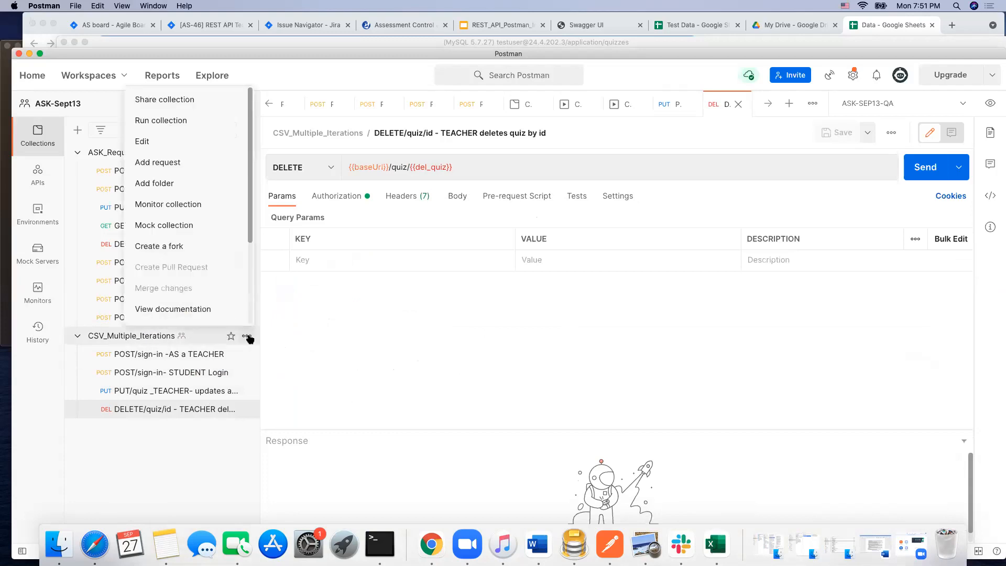
{"action": "left_click", "coordinate": [192, 120]}
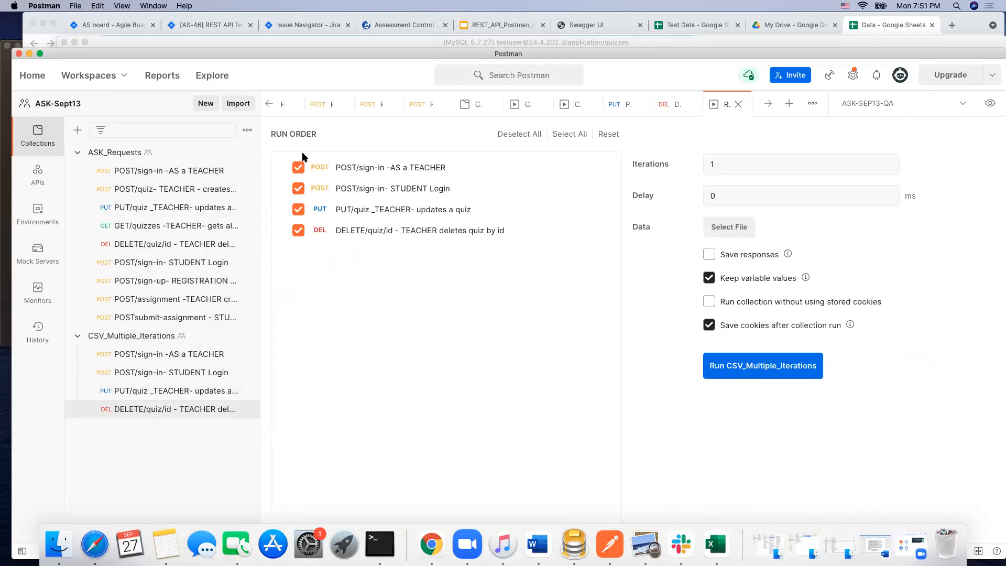
{"action": "left_click", "coordinate": [300, 168]}
{"action": "left_click", "coordinate": [733, 229]}
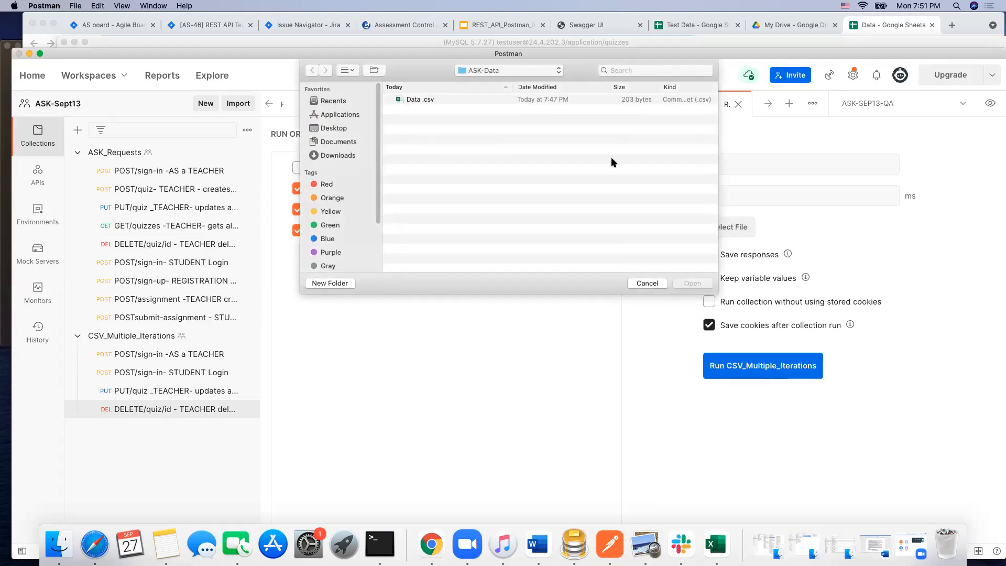
{"action": "left_click", "coordinate": [443, 100]}
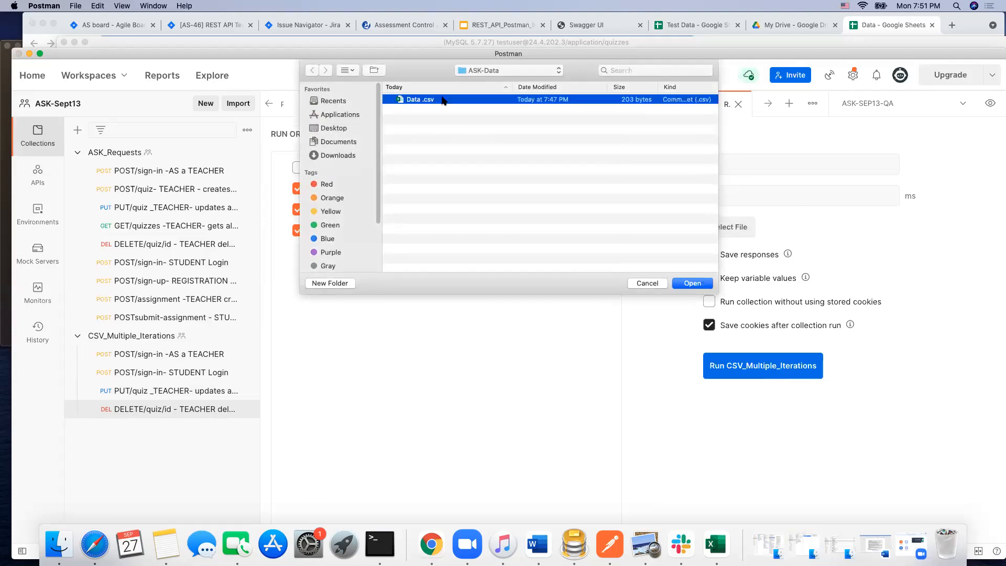
{"action": "left_click", "coordinate": [692, 283]}
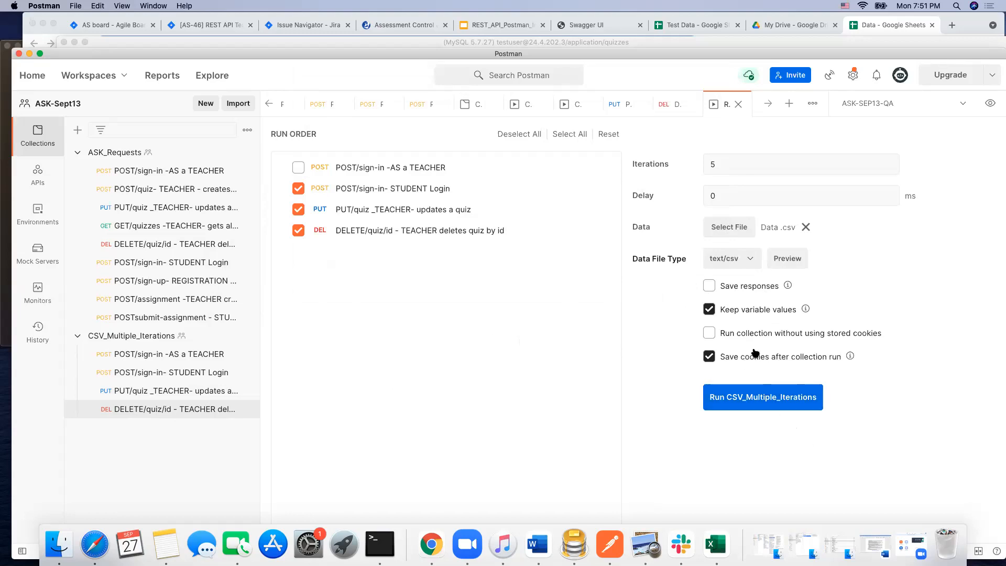
Step: Preview the run's CSV data, run CSV_Multiple_Iterations and look through the iteration results
{"action": "left_click", "coordinate": [786, 258]}
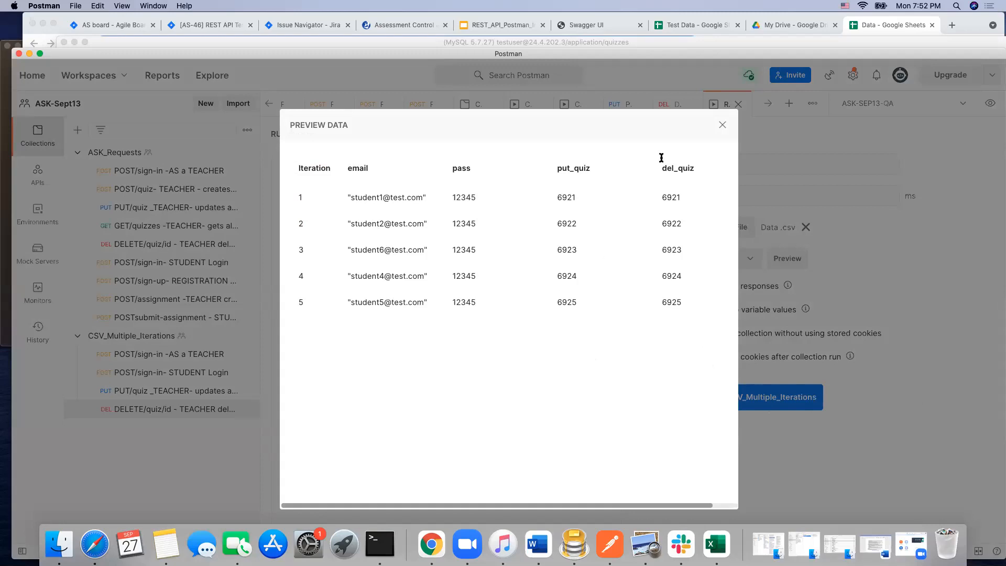
{"action": "left_click", "coordinate": [723, 125]}
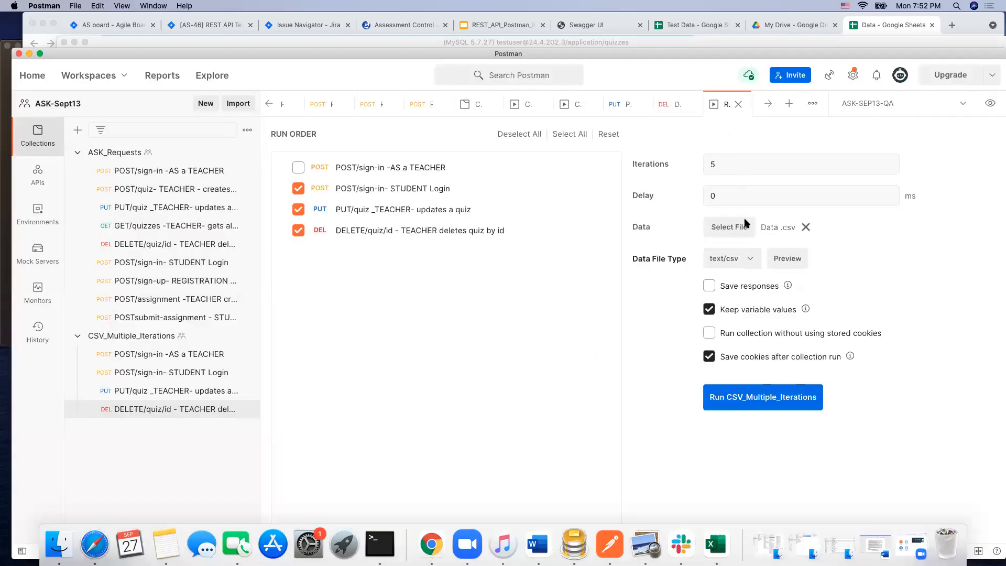
{"action": "left_click", "coordinate": [775, 398]}
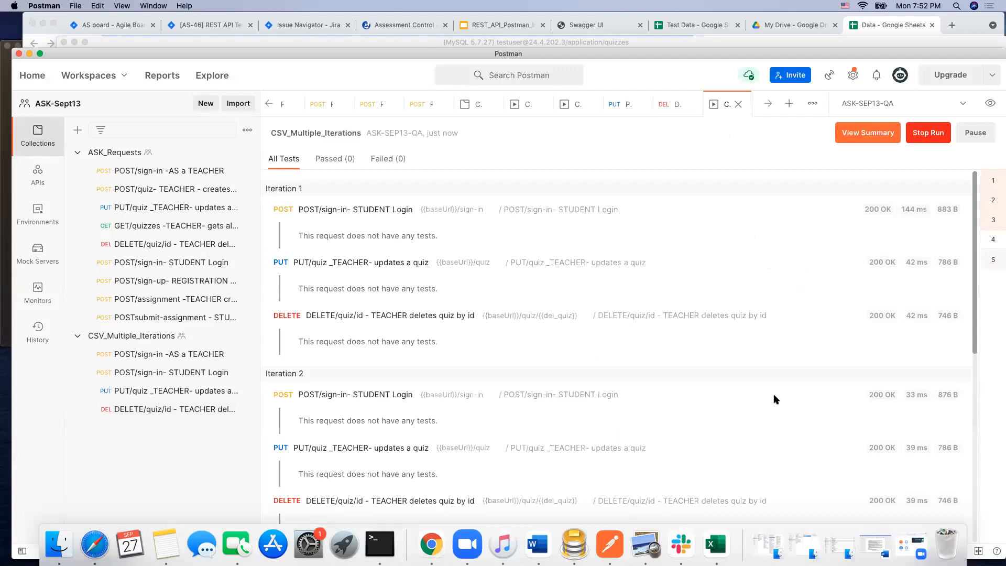
{"action": "scroll", "coordinate": [627, 420], "scroll_direction": "down", "scroll_amount": 2}
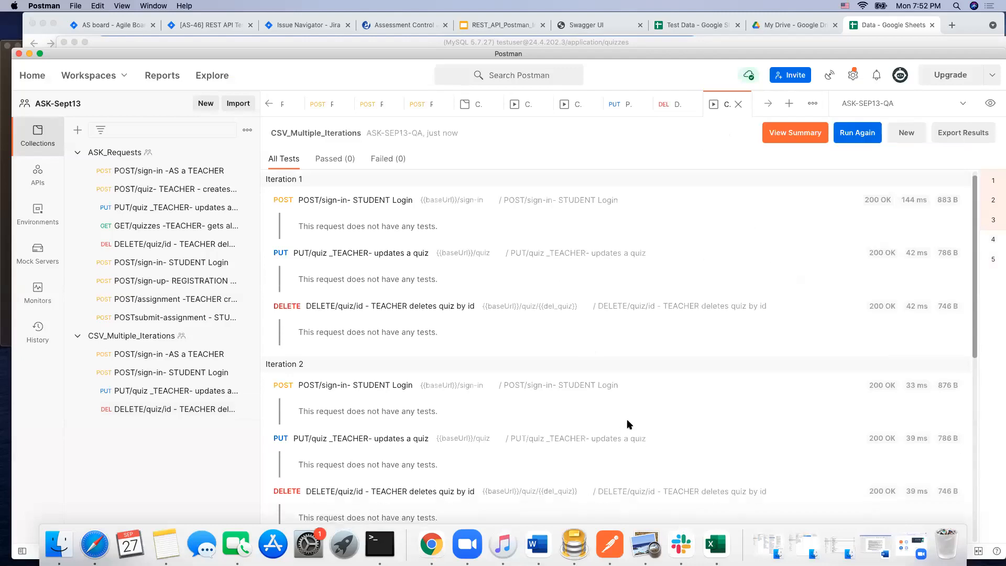
Step: Review the response status of the sign-in, PUT and DELETE quiz requests across all iterations of the CSV_Multiple_Iterations run
{"action": "scroll", "coordinate": [629, 423], "scroll_direction": "down", "scroll_amount": 6}
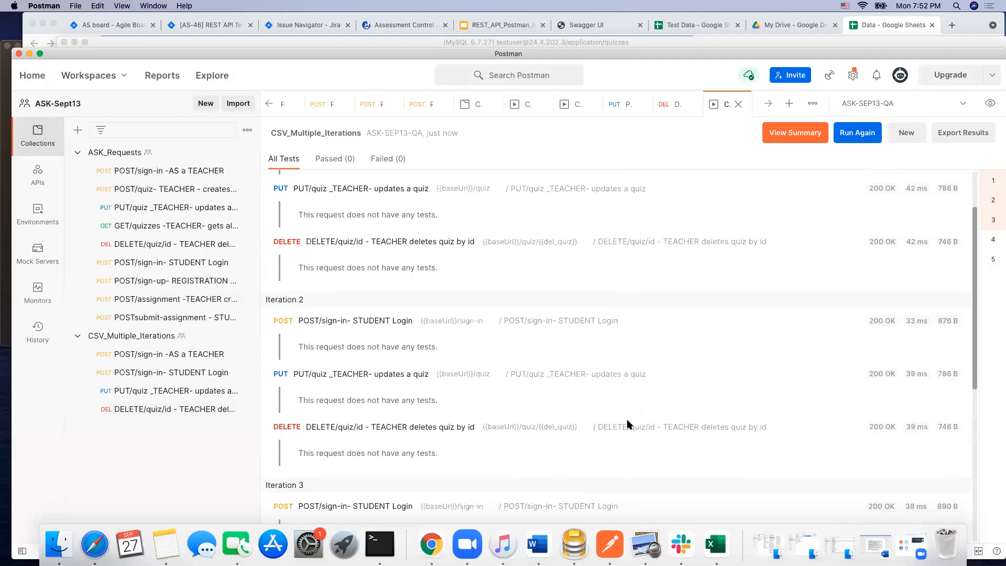
{"action": "scroll", "coordinate": [630, 423], "scroll_direction": "down", "scroll_amount": 20}
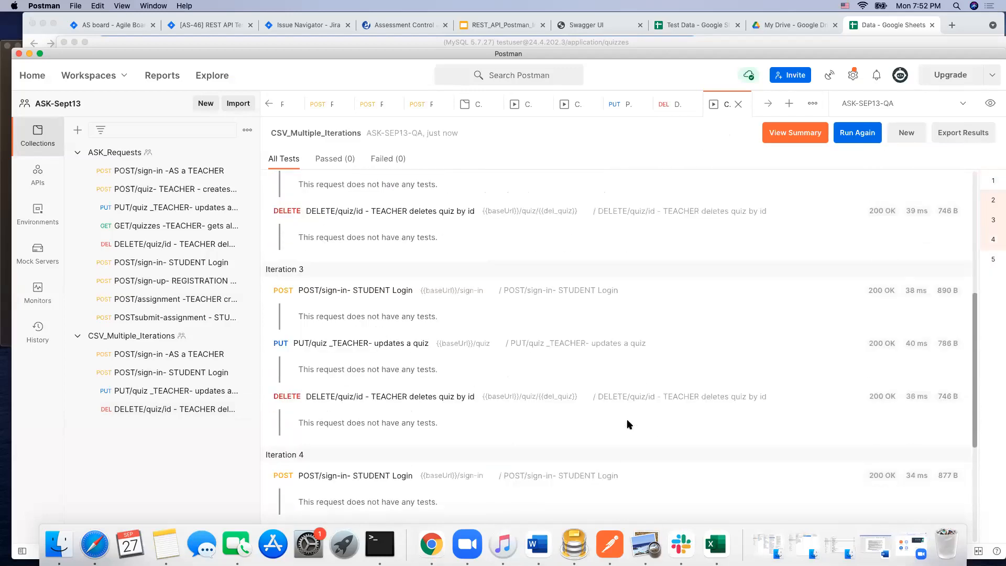
{"action": "scroll", "coordinate": [629, 423], "scroll_direction": "down", "scroll_amount": 1}
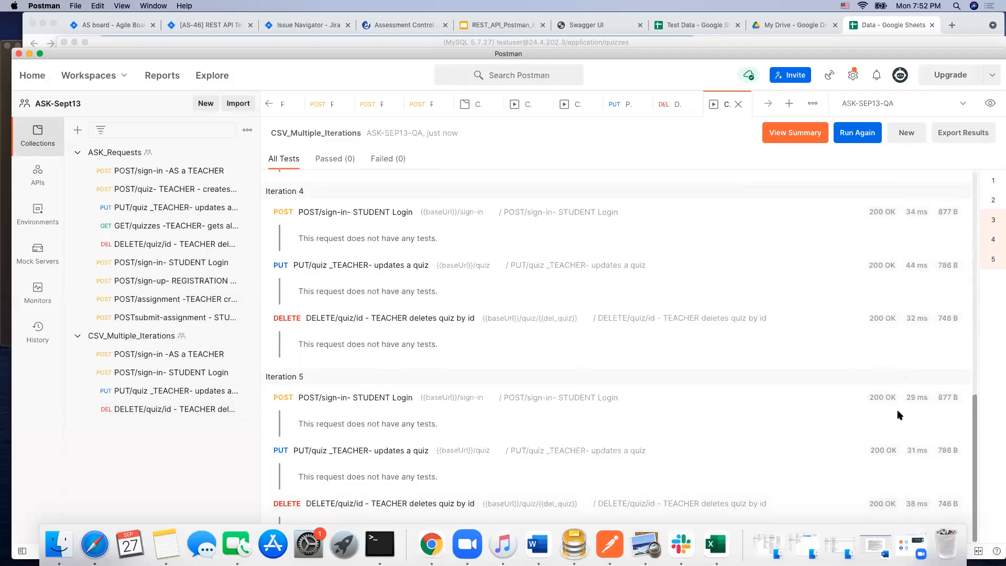
{"action": "scroll", "coordinate": [893, 322], "scroll_direction": "up", "scroll_amount": 15}
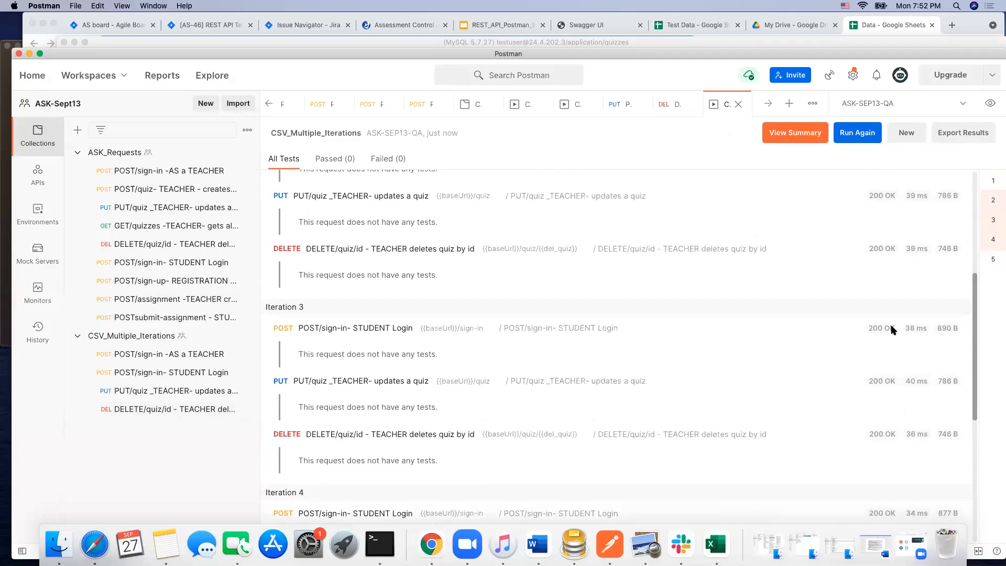
{"action": "scroll", "coordinate": [892, 329], "scroll_direction": "up", "scroll_amount": 12}
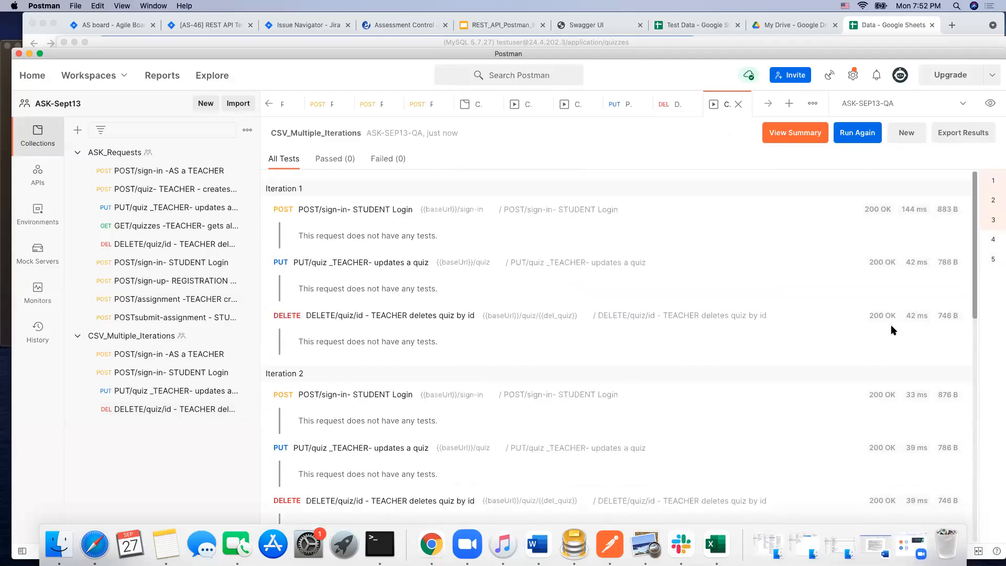
{"action": "scroll", "coordinate": [894, 330], "scroll_direction": "down", "scroll_amount": 14}
{"action": "scroll", "coordinate": [894, 331], "scroll_direction": "up", "scroll_amount": 14}
{"action": "scroll", "coordinate": [675, 450], "scroll_direction": "down", "scroll_amount": 3}
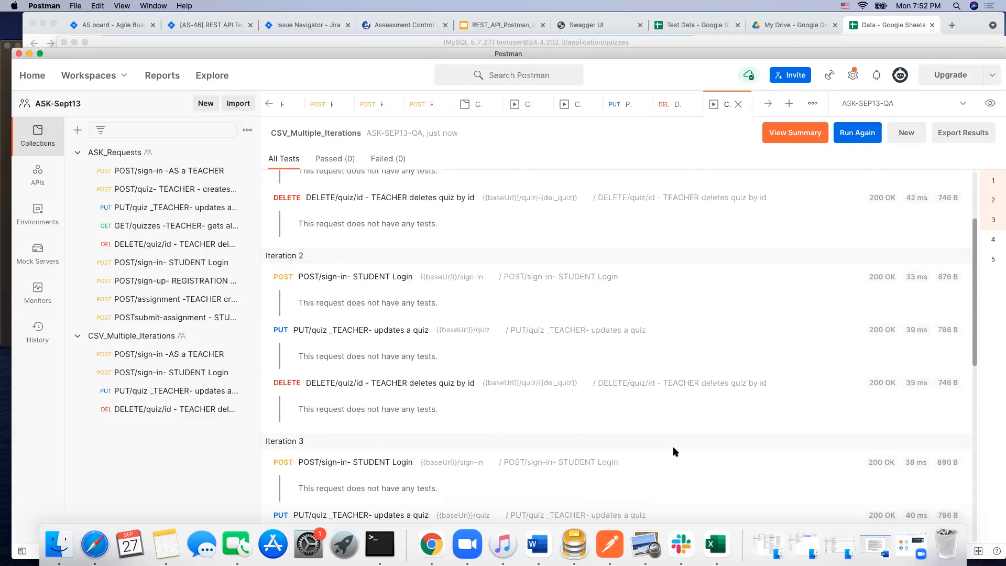
Step: Switch to the Data workbook in Excel and check the quiz ids in the del_quiz column, starting at cell D2
{"action": "left_click", "coordinate": [730, 545]}
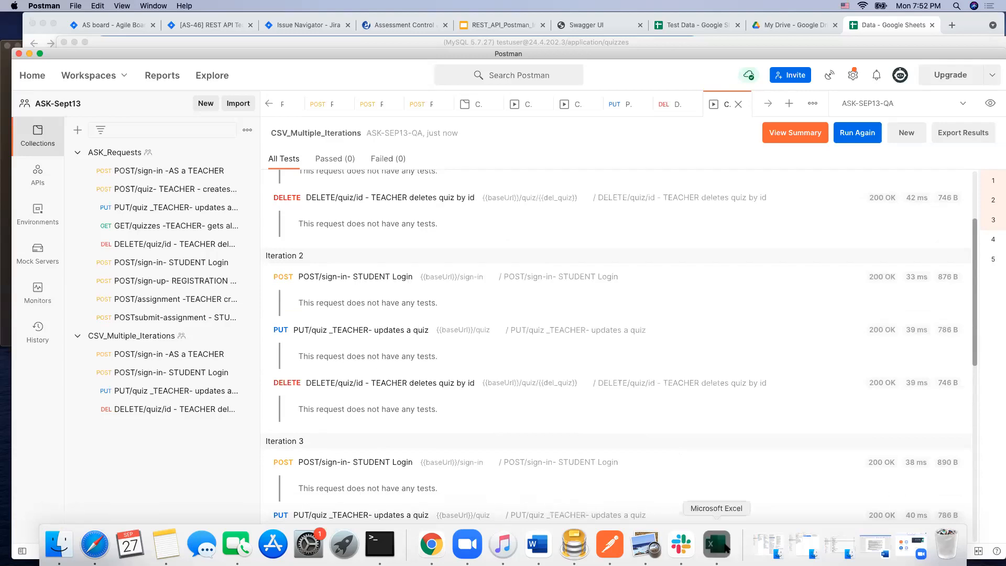
{"action": "left_click_drag", "start_coordinate": [675, 382], "coordinate": [641, 171]}
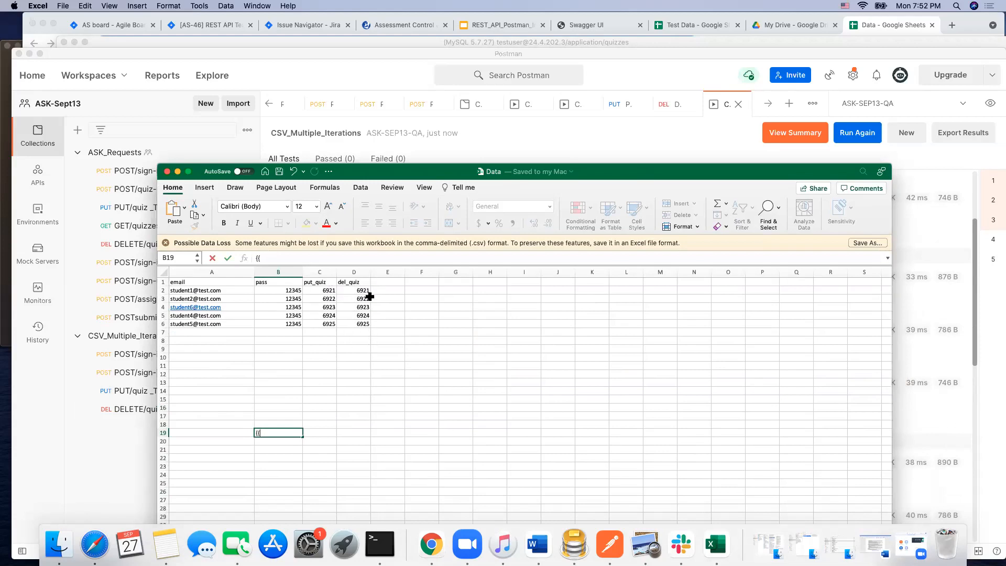
{"action": "left_click", "coordinate": [364, 290]}
{"action": "right_click", "coordinate": [364, 290]}
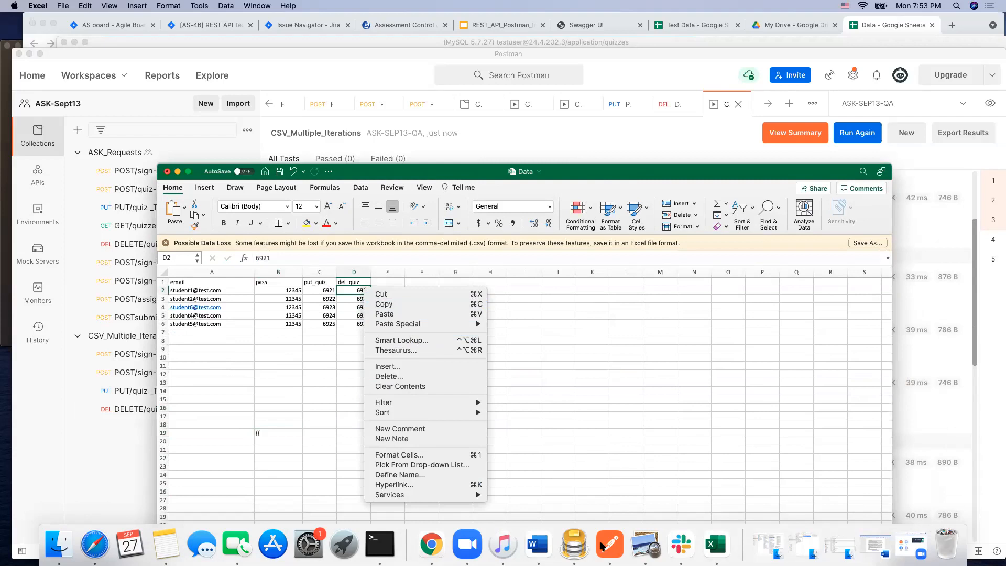
Step: Switch to Sequel Pro, reload the quizzes table's content and check it for the quiz ids listed in the del_quiz column
{"action": "left_click", "coordinate": [576, 545]}
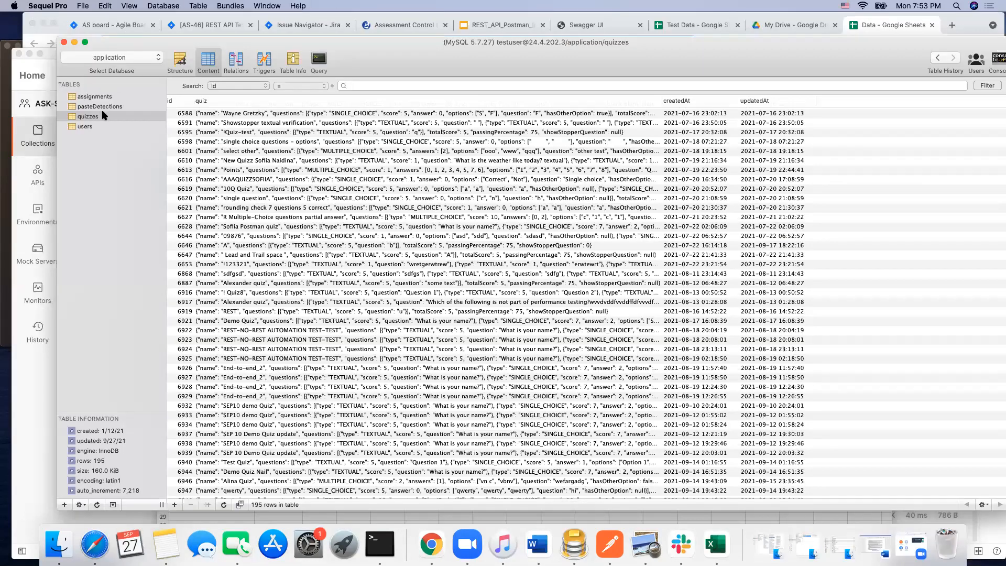
{"action": "left_click", "coordinate": [83, 128]}
{"action": "left_click", "coordinate": [88, 116]}
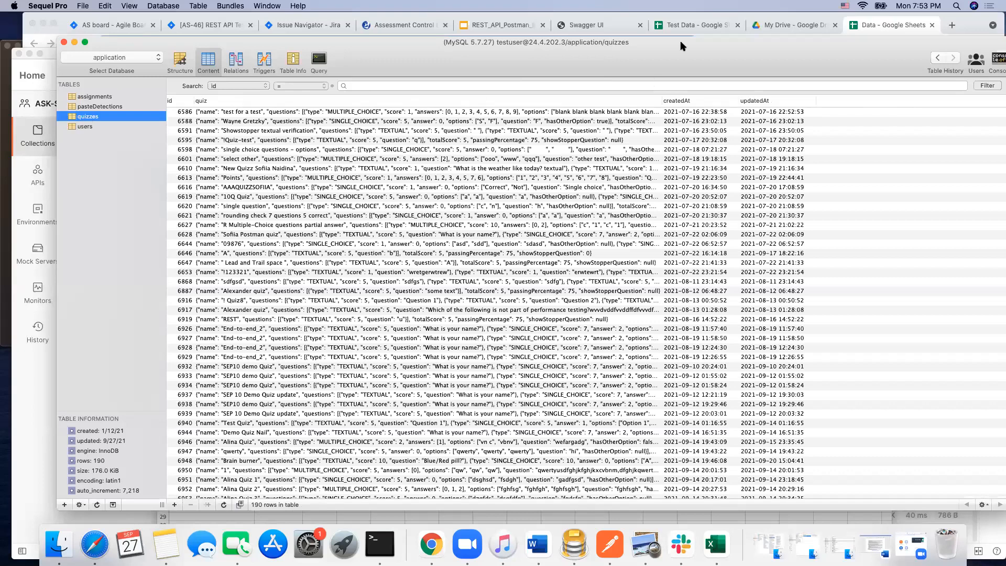
{"action": "left_click_drag", "start_coordinate": [621, 66], "coordinate": [809, 235]}
{"action": "left_click_drag", "start_coordinate": [833, 351], "coordinate": [705, 122]}
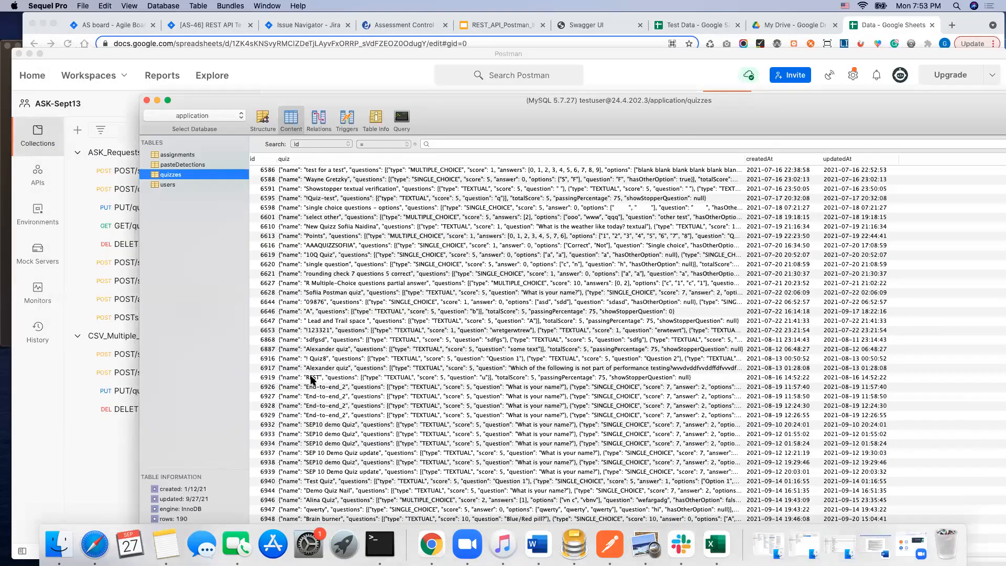
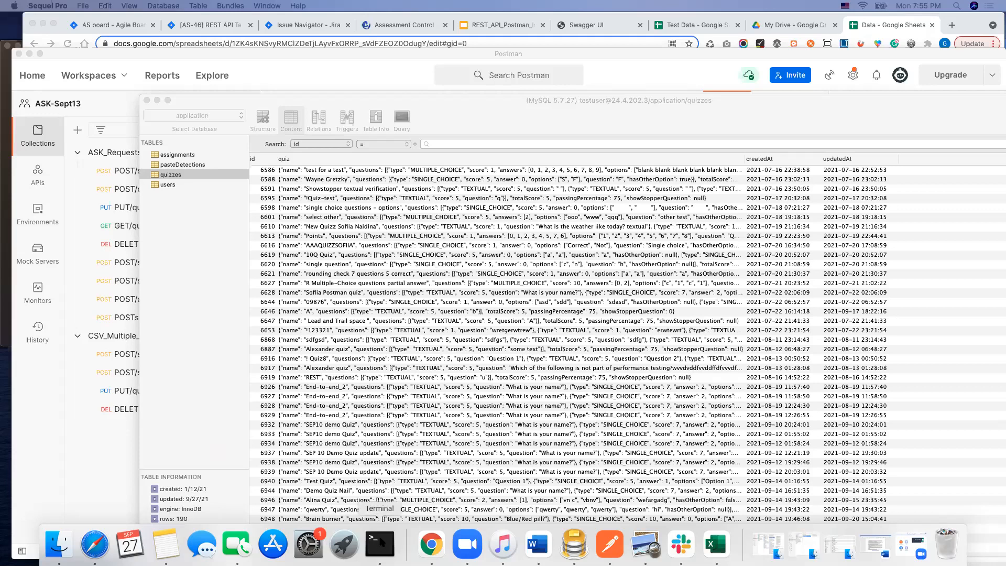
Step: Switch to Terminal and check the installed Node version with node -v
{"action": "left_click", "coordinate": [223, 97]}
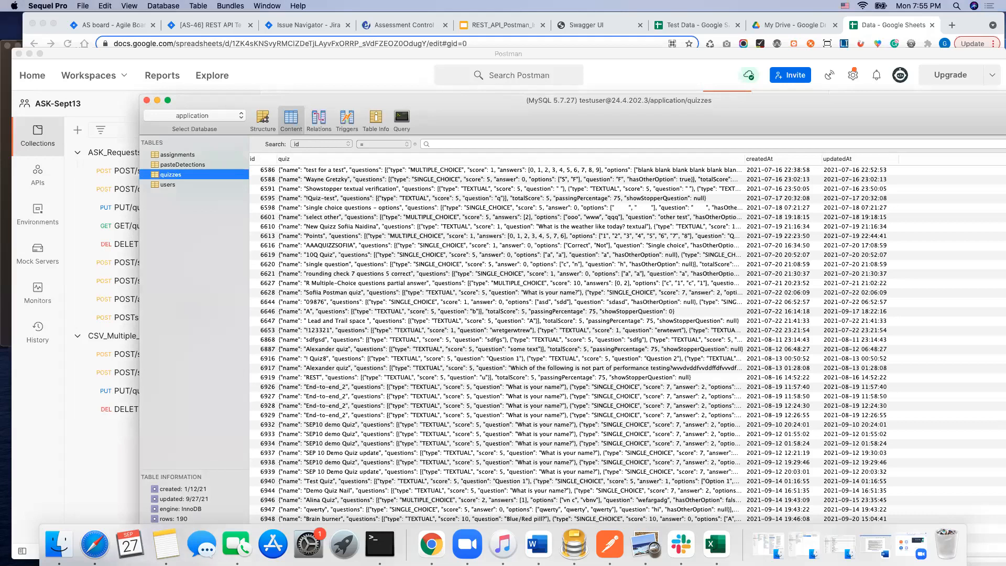
{"action": "left_click", "coordinate": [380, 544]}
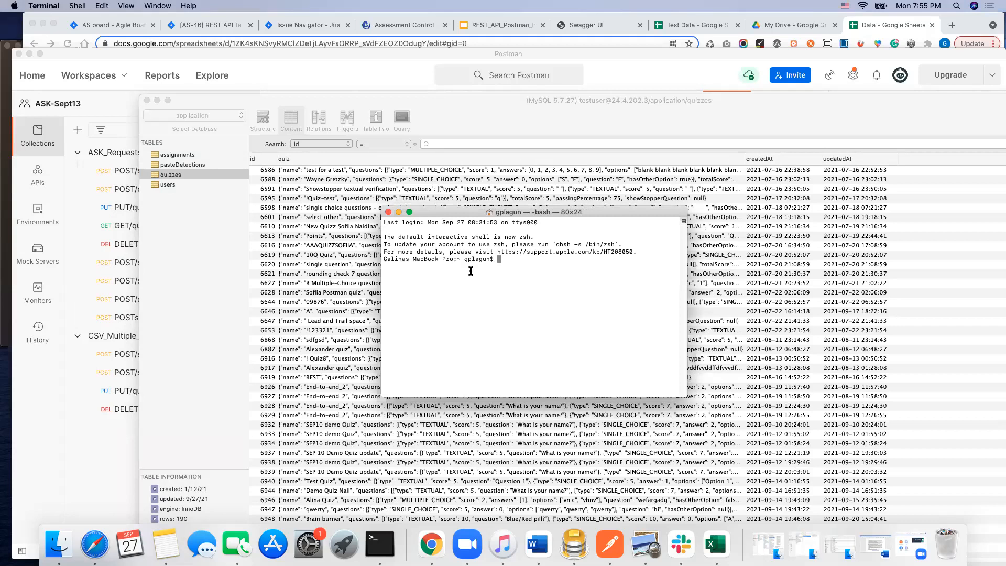
{"action": "type", "text": "node -v"}
{"action": "key", "text": "Return"}
Step: Check the installed Newman version with newman -version
{"action": "type", "text": "newman -"}
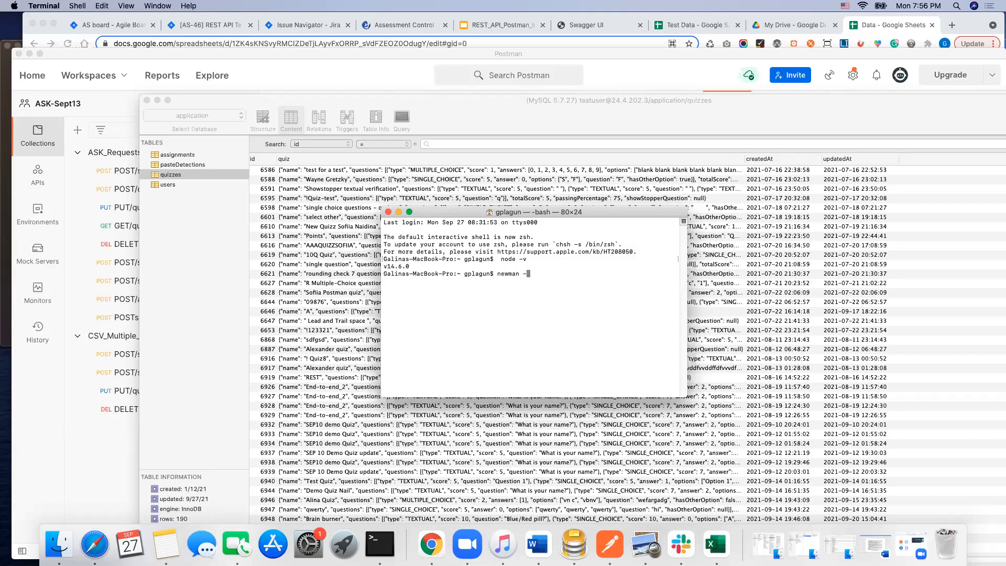
{"action": "type", "text": "version"}
{"action": "key", "text": "Return"}
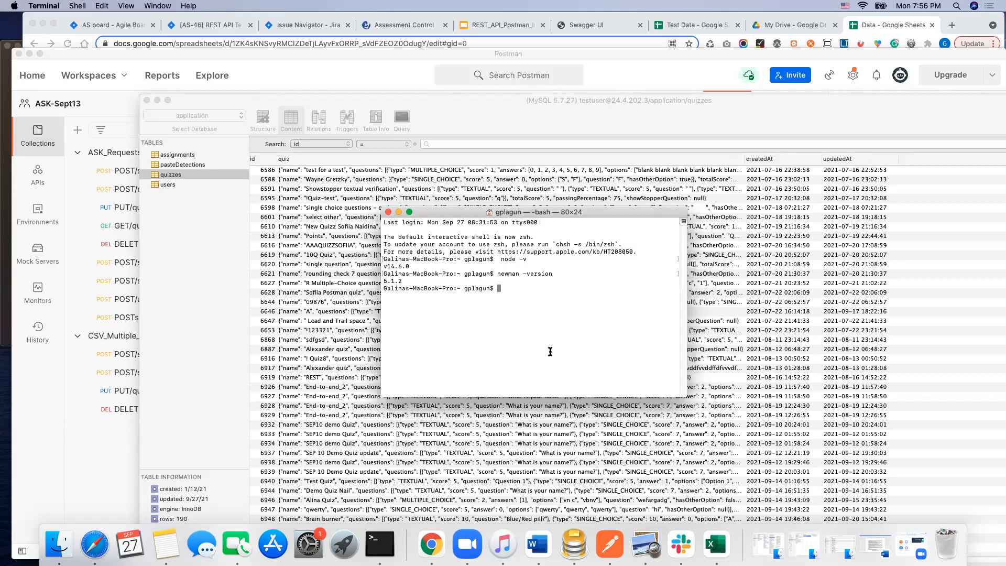
Step: Enlarge the Terminal text, resize the window to 86×34 and move it over the lower part of the Sequel Pro window
{"action": "key", "text": "super+plus"}
{"action": "key", "text": "super+plus"}
{"action": "key", "text": "super+plus"}
{"action": "key", "text": "super+plus"}
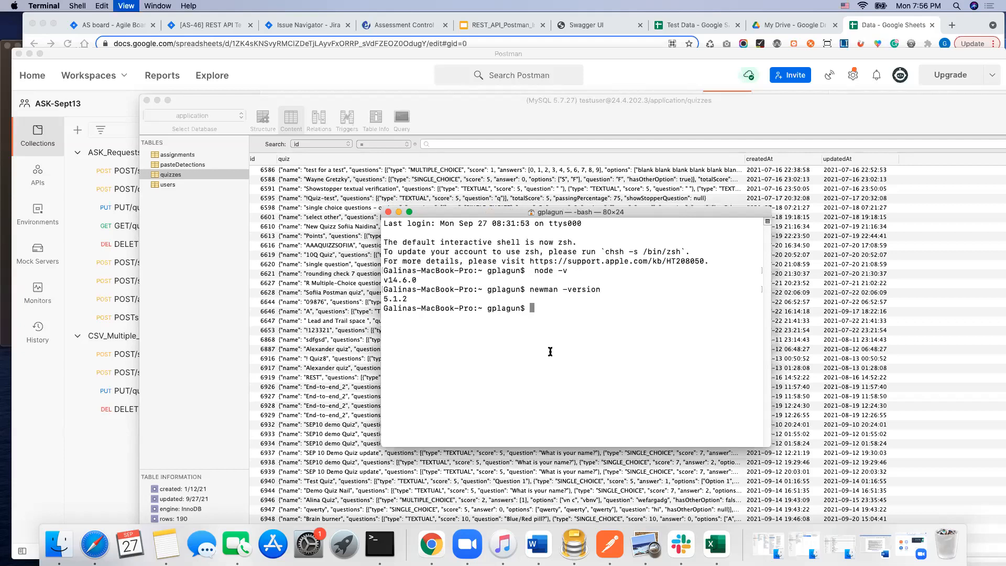
{"action": "left_click_drag", "start_coordinate": [674, 213], "coordinate": [412, 84]}
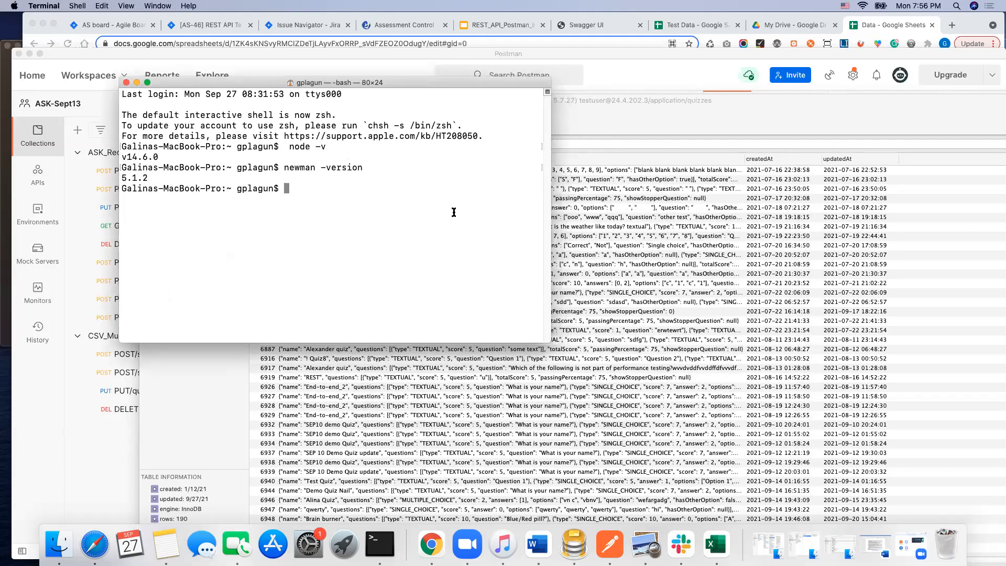
{"action": "key", "text": "super+plus"}
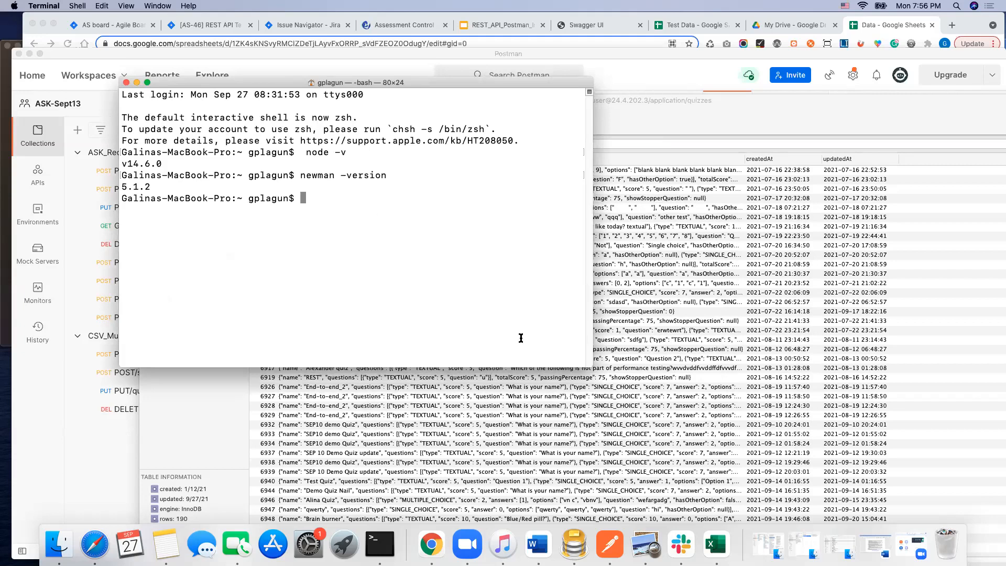
{"action": "left_click_drag", "start_coordinate": [591, 364], "coordinate": [626, 481]}
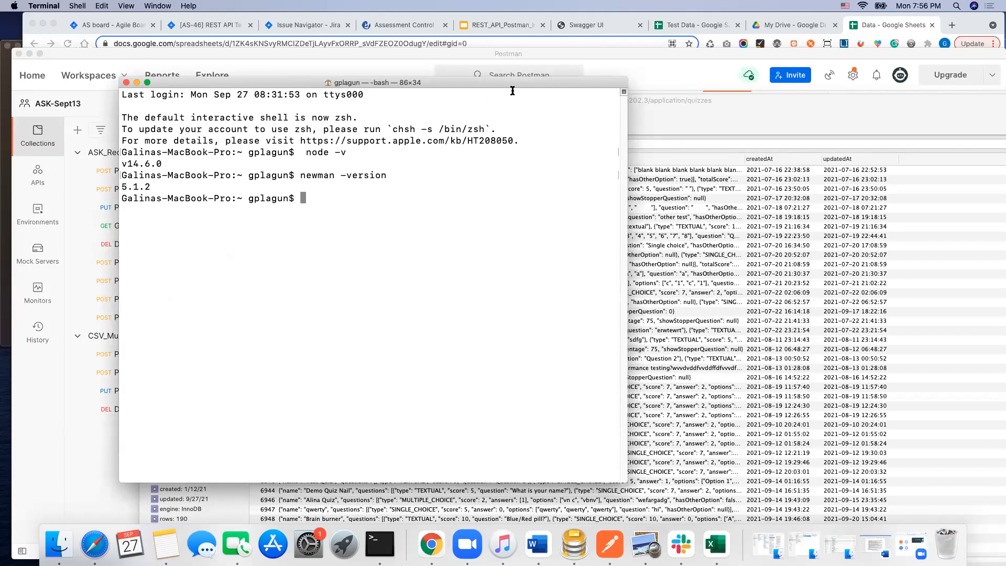
{"action": "left_click_drag", "start_coordinate": [511, 83], "coordinate": [840, 218]}
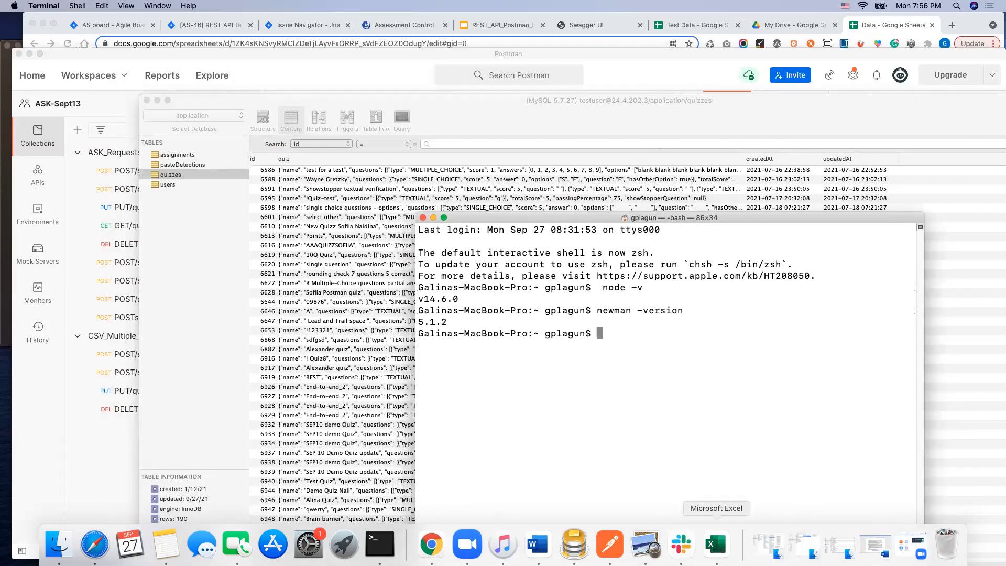
Step: Bring up the Data workbook in Excel and place the Sequel Pro quizzes table beside its columns
{"action": "left_click", "coordinate": [716, 547]}
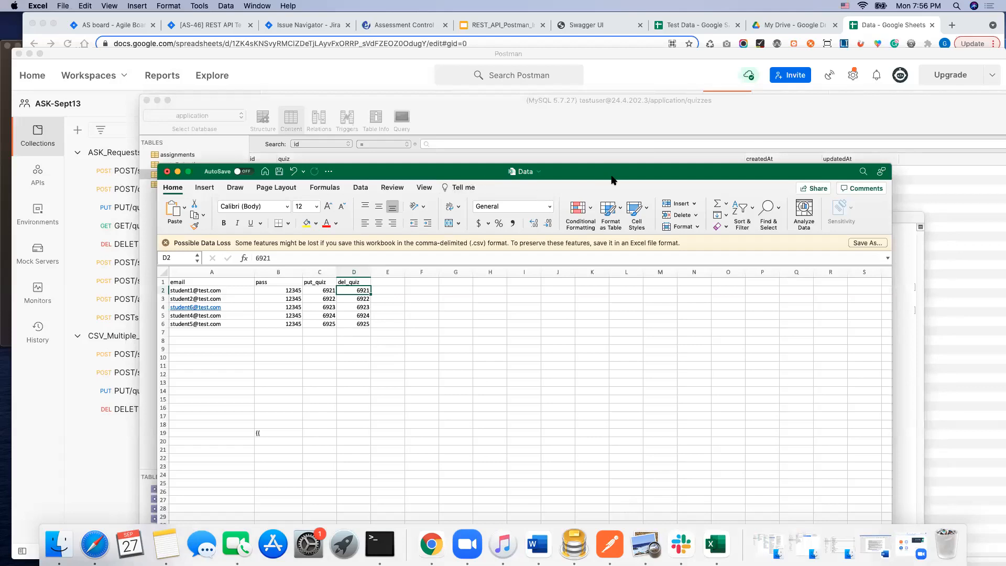
{"action": "left_click", "coordinate": [574, 545]}
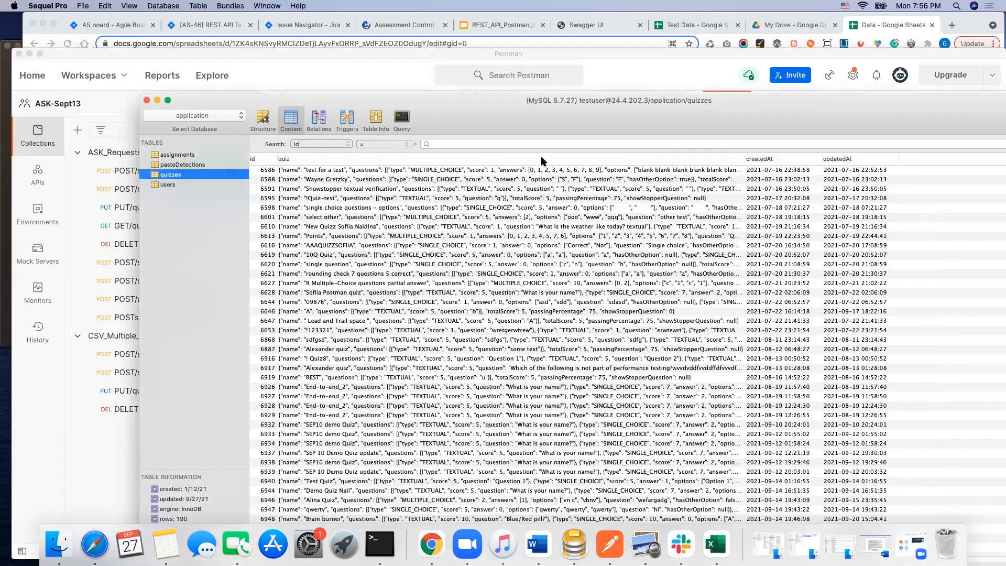
{"action": "left_click_drag", "start_coordinate": [575, 124], "coordinate": [833, 228]}
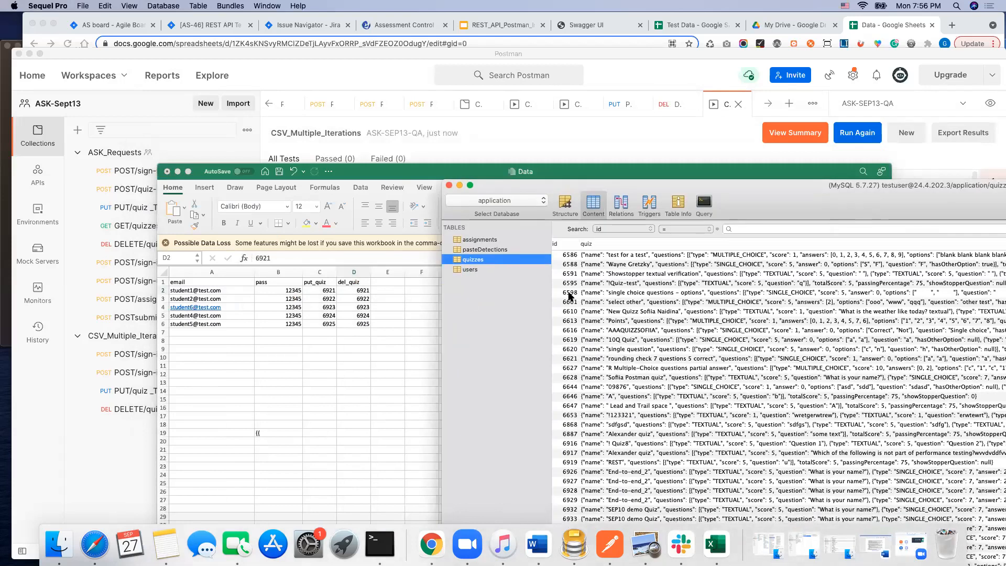
Step: Set the put_quiz values in the Data workbook to 6601 in C2 and 6610 in C3
{"action": "left_click", "coordinate": [326, 295]}
{"action": "left_click", "coordinate": [329, 290]}
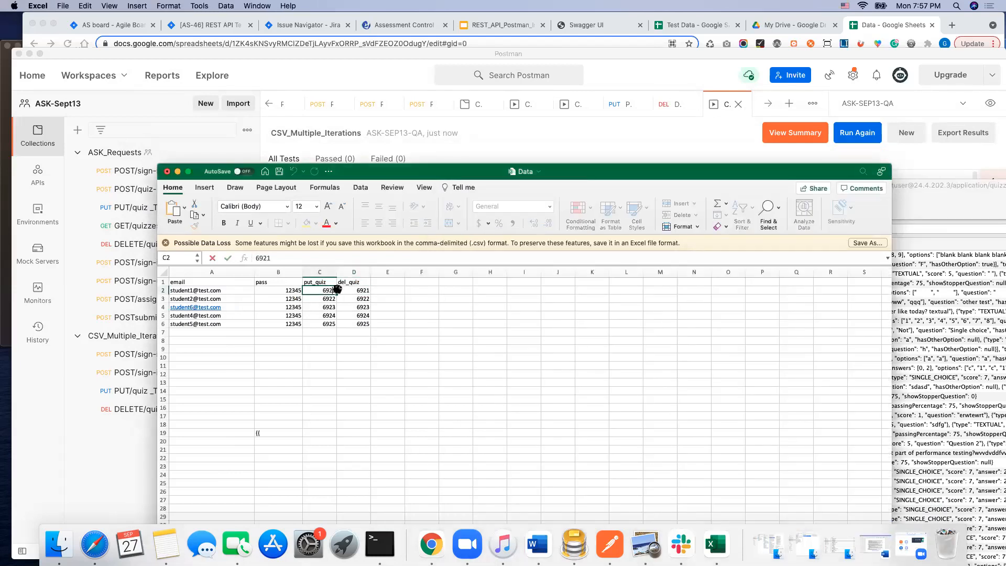
{"action": "left_click_drag", "start_coordinate": [327, 289], "coordinate": [340, 290]}
{"action": "type", "text": "601"}
{"action": "left_click", "coordinate": [325, 298]}
{"action": "left_click_drag", "start_coordinate": [591, 171], "coordinate": [593, 288]}
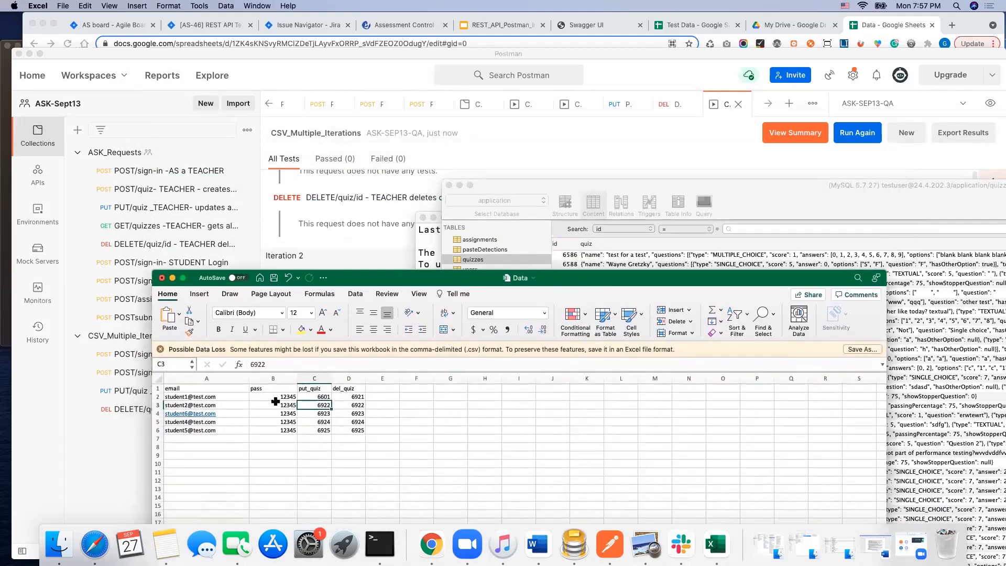
{"action": "double_click", "coordinate": [324, 406]}
{"action": "left_click_drag", "start_coordinate": [318, 406], "coordinate": [335, 406]}
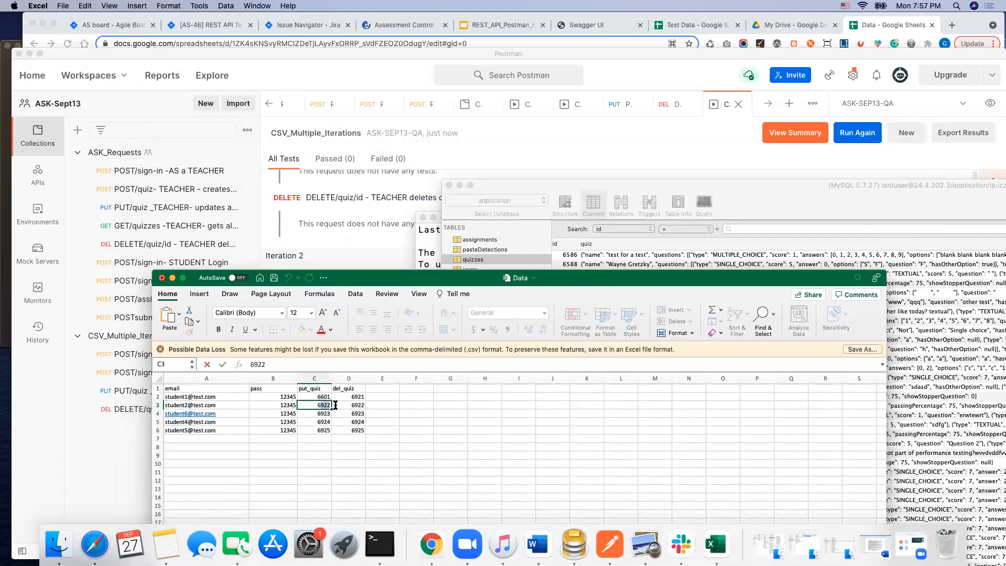
{"action": "type", "text": "6610"}
{"action": "left_click_drag", "start_coordinate": [557, 284], "coordinate": [571, 245]}
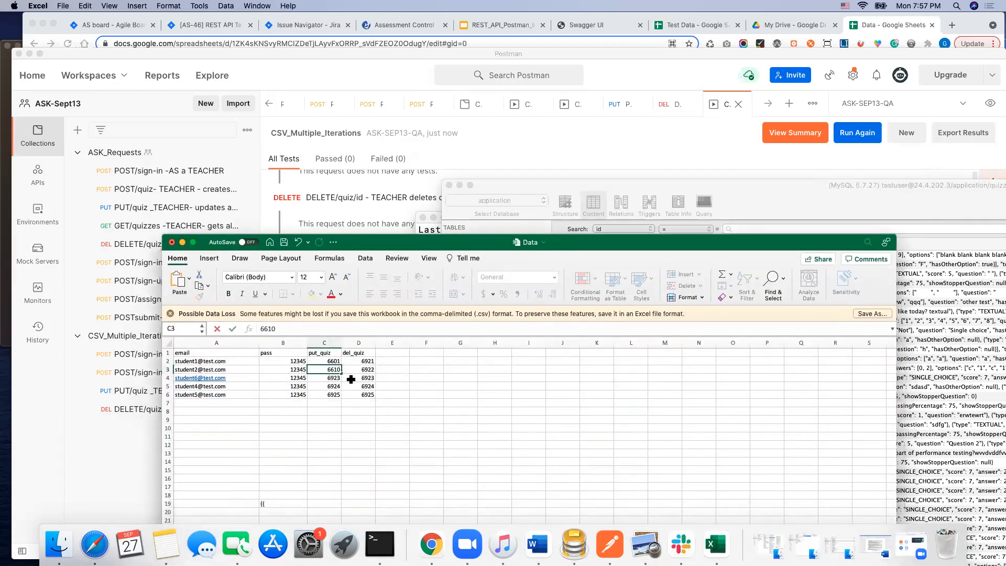
Step: Set the remaining put_quiz values to 6613 in C4, 6616 in C5 and 6619 in C6
{"action": "left_click", "coordinate": [330, 378]}
{"action": "double_click", "coordinate": [336, 378]}
{"action": "type", "text": "661"}
{"action": "double_click", "coordinate": [331, 386]}
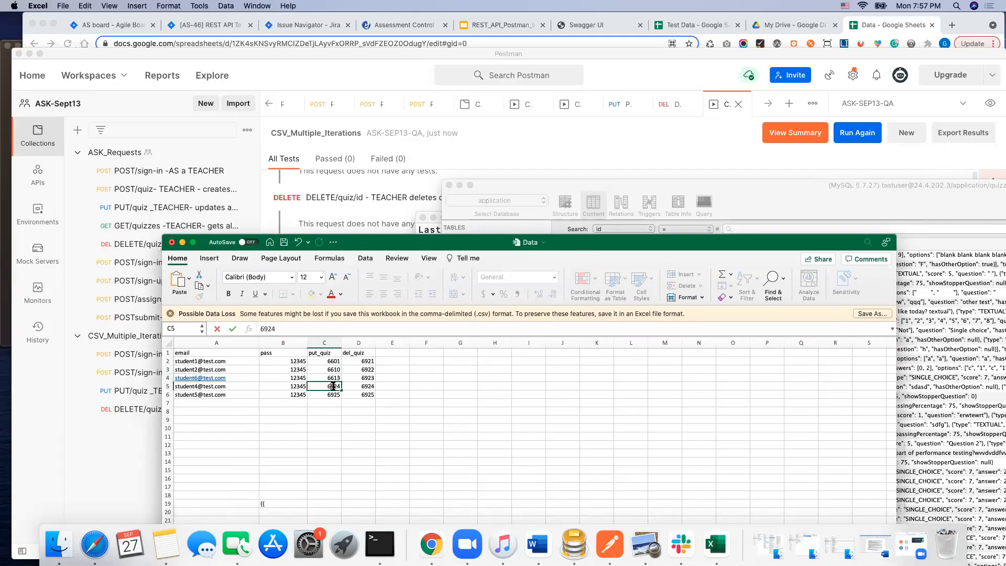
{"action": "type", "text": "6"}
{"action": "double_click", "coordinate": [332, 394]}
{"action": "type", "text": "61"}
{"action": "left_click", "coordinate": [356, 450]}
Step: Copy the put_quiz values in C2:C6 into the del_quiz cells D2:D6 and save the Data workbook
{"action": "left_click_drag", "start_coordinate": [325, 361], "coordinate": [334, 394]}
{"action": "right_click", "coordinate": [328, 367]}
{"action": "left_click", "coordinate": [344, 323]}
{"action": "left_click_drag", "start_coordinate": [358, 361], "coordinate": [360, 395]}
{"action": "right_click", "coordinate": [363, 363]}
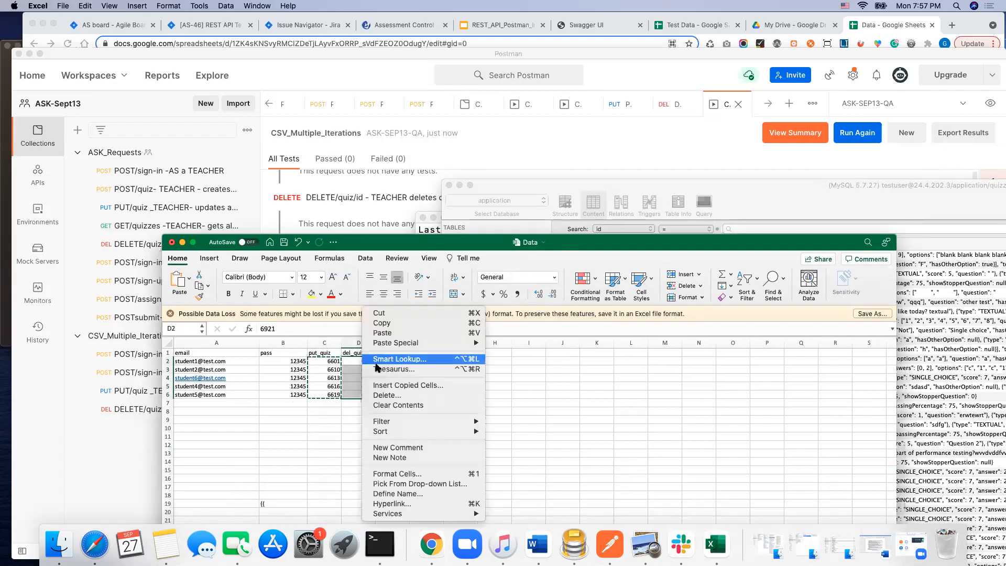
{"action": "left_click", "coordinate": [393, 331]}
{"action": "left_click", "coordinate": [284, 241]}
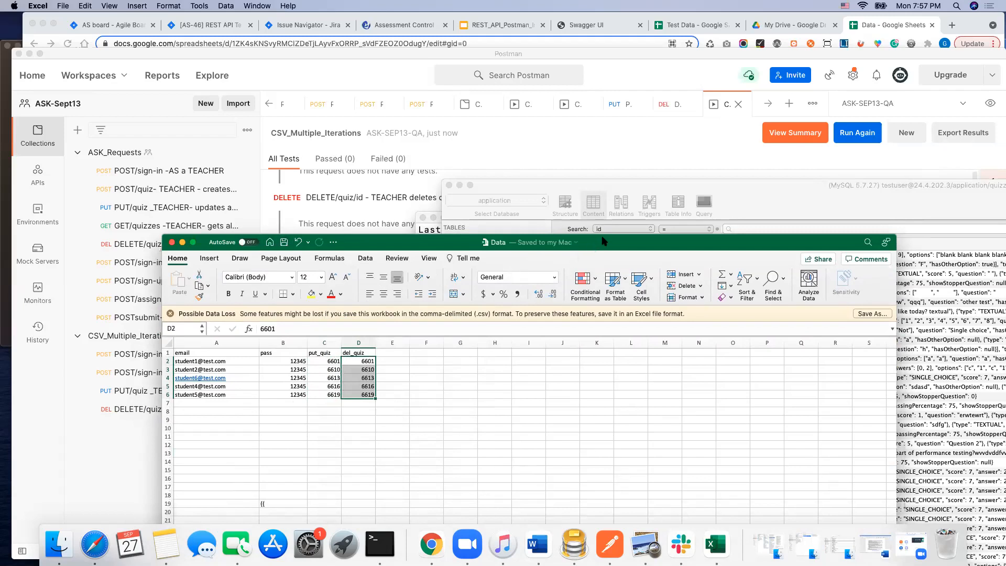
{"action": "left_click_drag", "start_coordinate": [599, 244], "coordinate": [591, 169]}
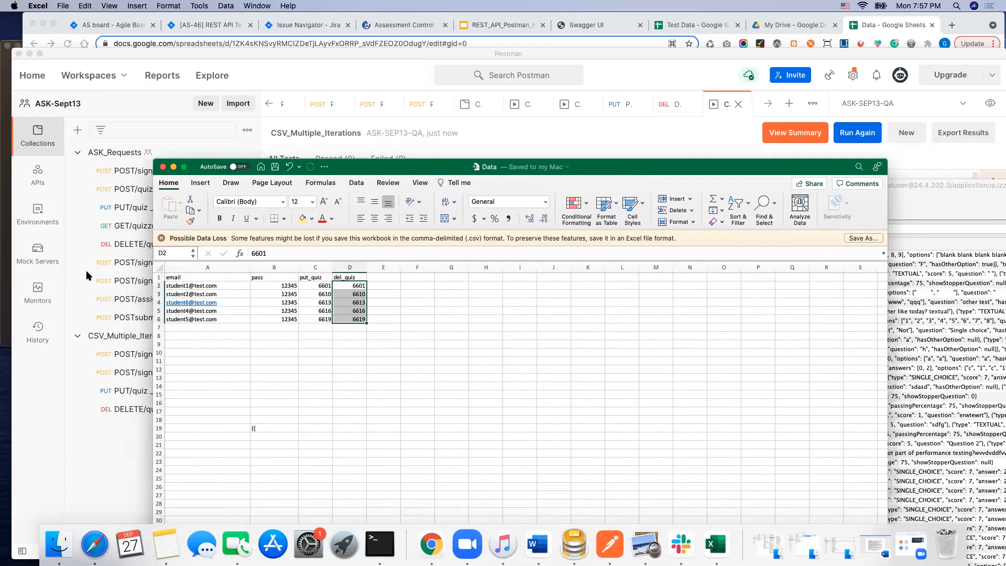
Step: Switch to Postman and export the CSV_Multiple_Iterations collection as Collection v2.1 into the ASK-Data folder
{"action": "left_click", "coordinate": [54, 428]}
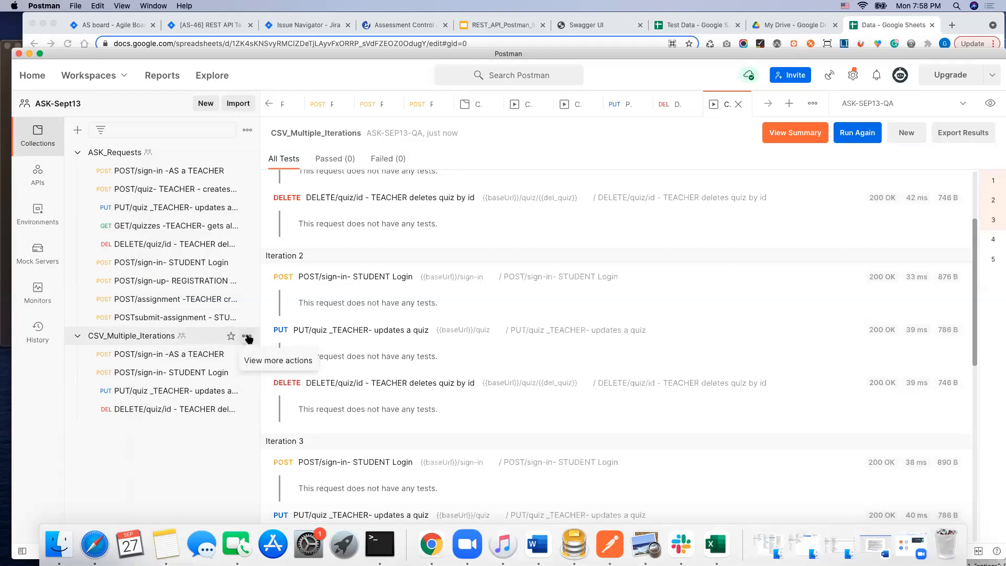
{"action": "left_click", "coordinate": [246, 336]}
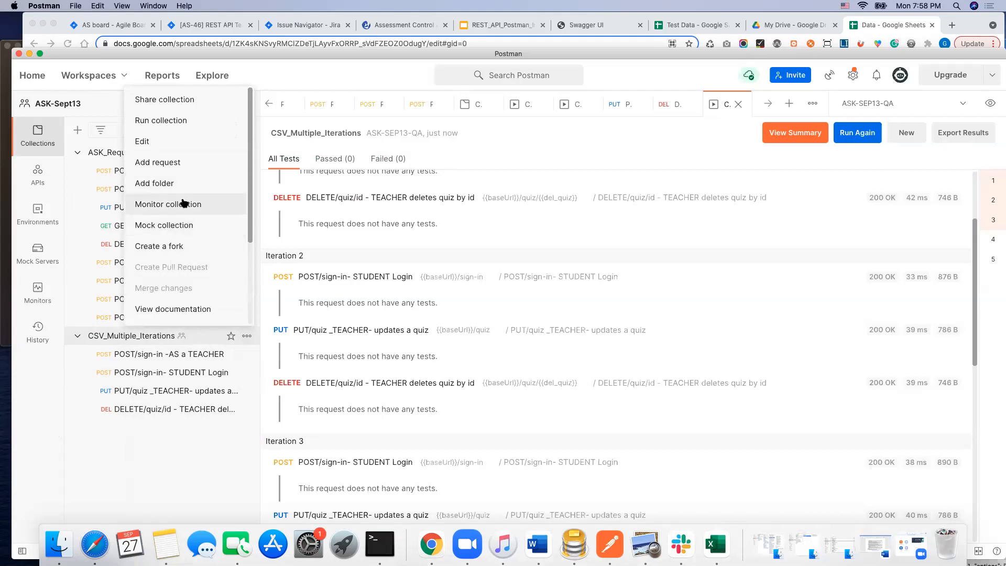
{"action": "scroll", "coordinate": [251, 221], "scroll_direction": "down", "scroll_amount": 2}
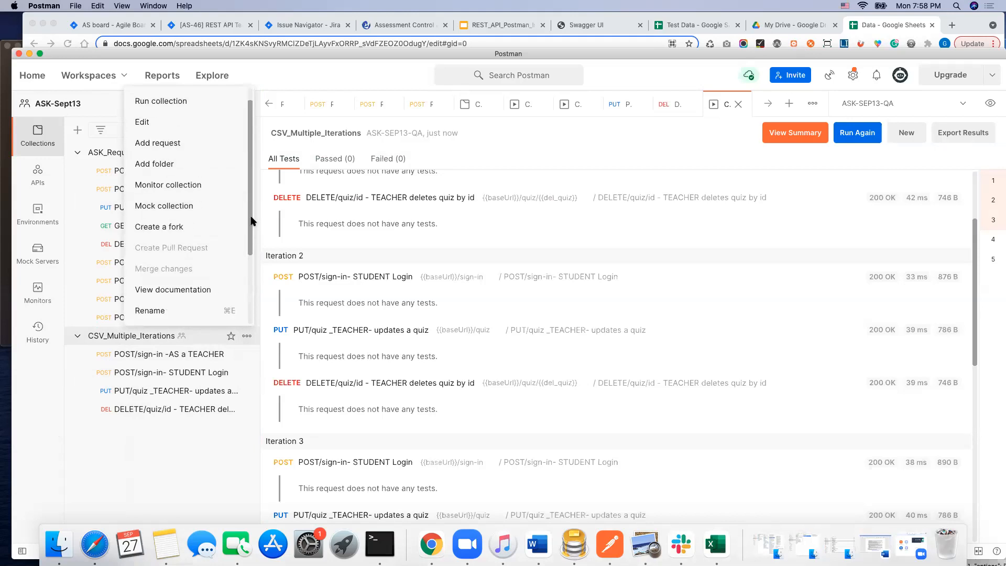
{"action": "scroll", "coordinate": [250, 220], "scroll_direction": "down", "scroll_amount": 3}
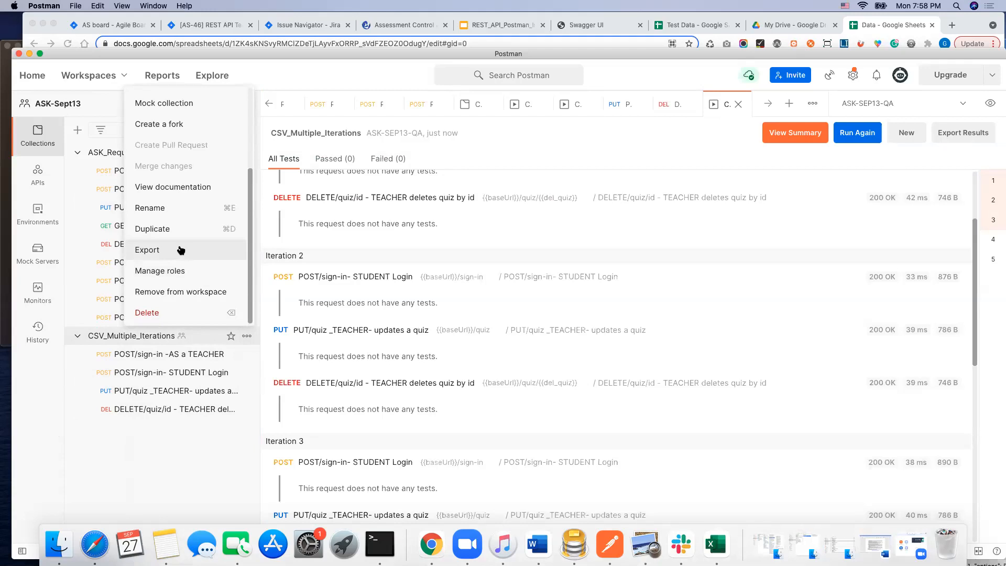
{"action": "left_click", "coordinate": [181, 250]}
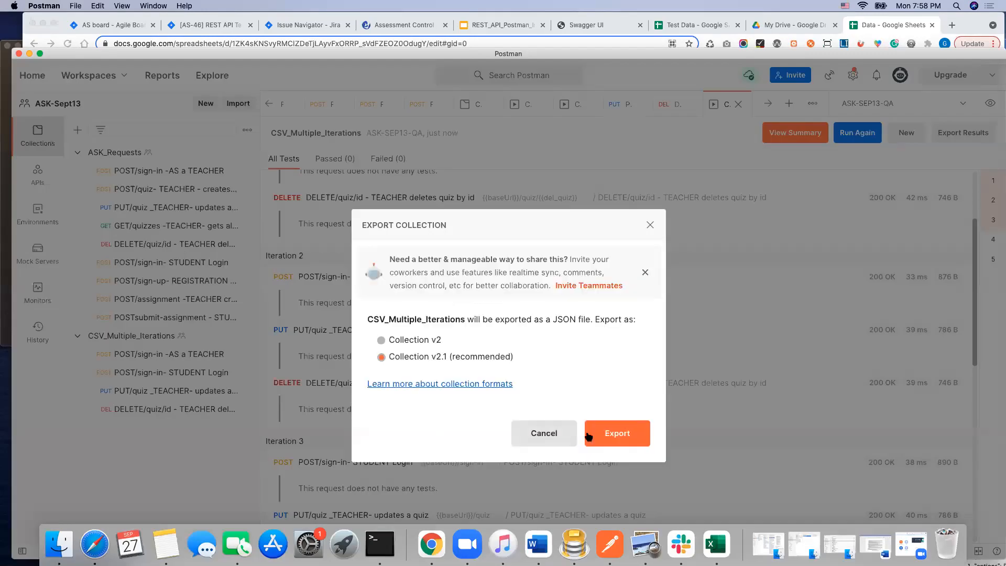
{"action": "left_click", "coordinate": [622, 435]}
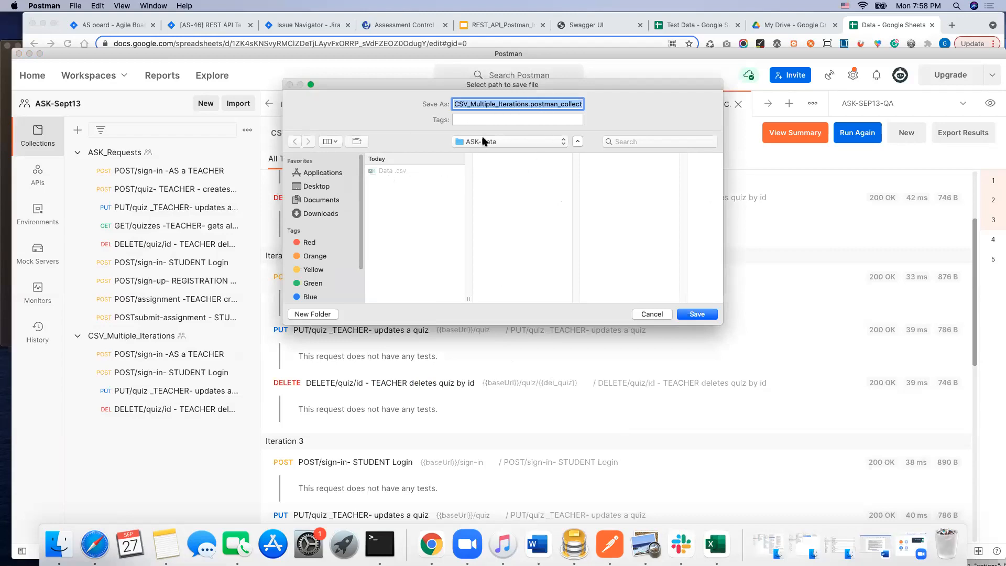
{"action": "left_click", "coordinate": [702, 315]}
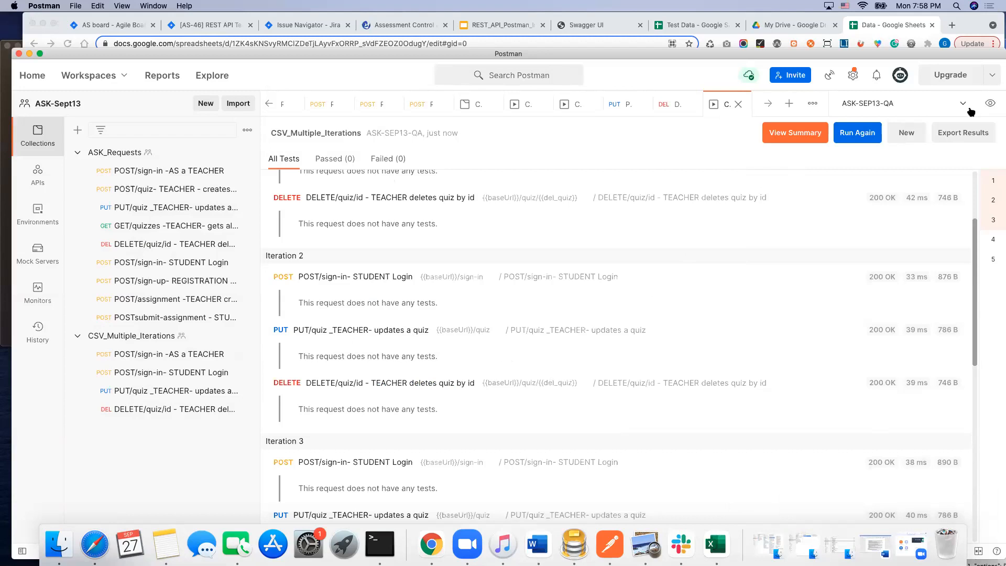
Step: Open the ASK-SEP13-QA environment and export it as a JSON file into the ASK-Data folder
{"action": "left_click", "coordinate": [991, 105]}
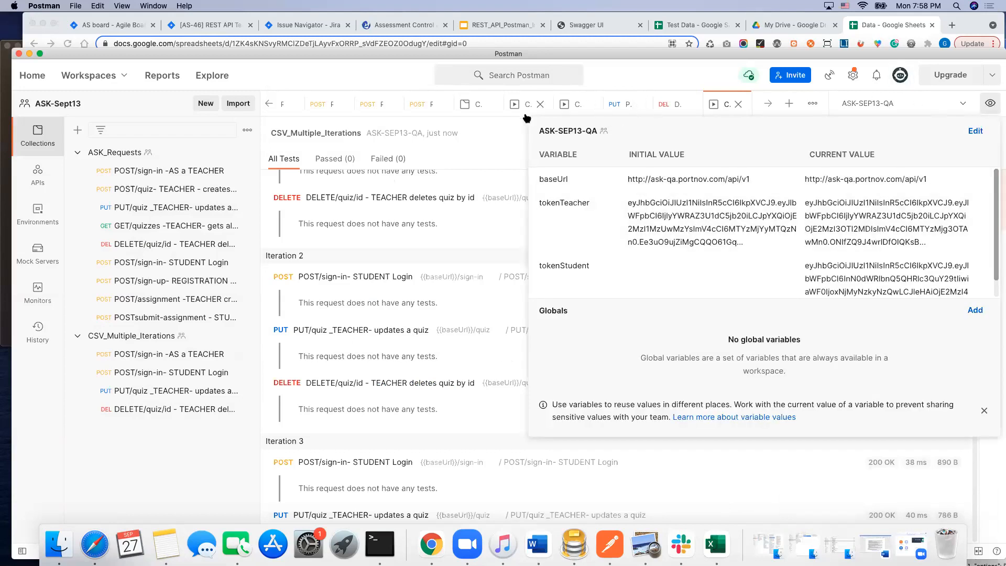
{"action": "left_click", "coordinate": [267, 104]}
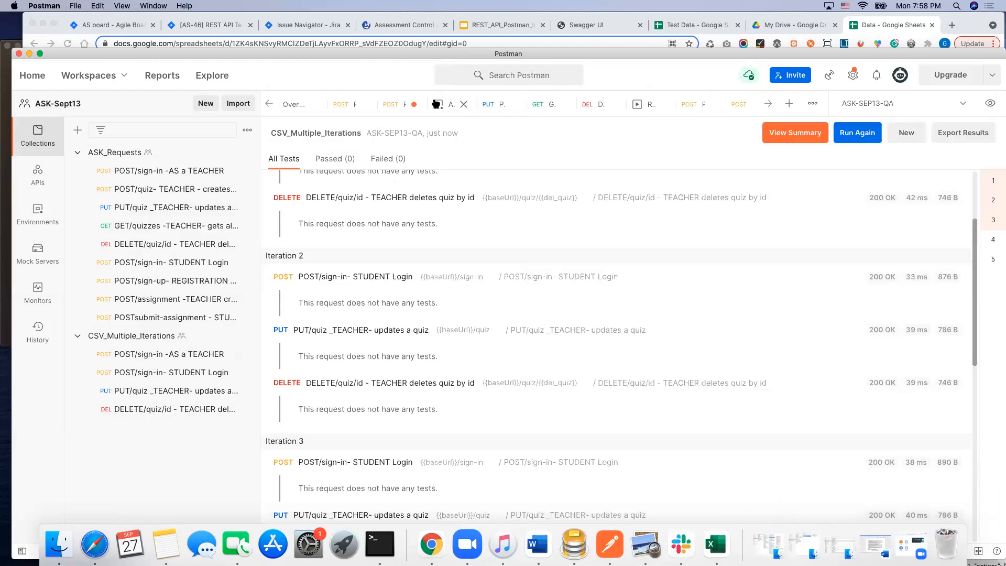
{"action": "left_click", "coordinate": [434, 105]}
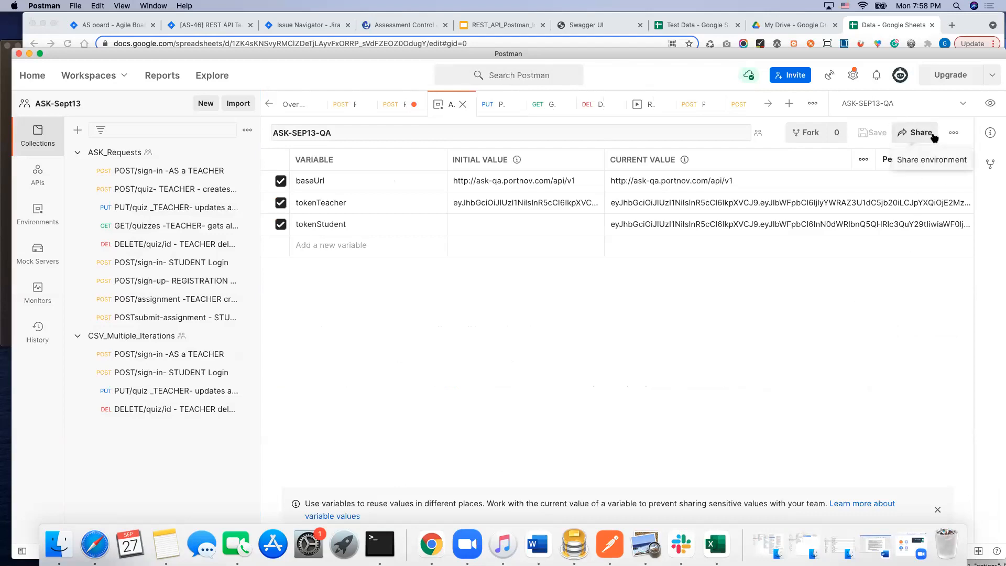
{"action": "left_click", "coordinate": [955, 133]}
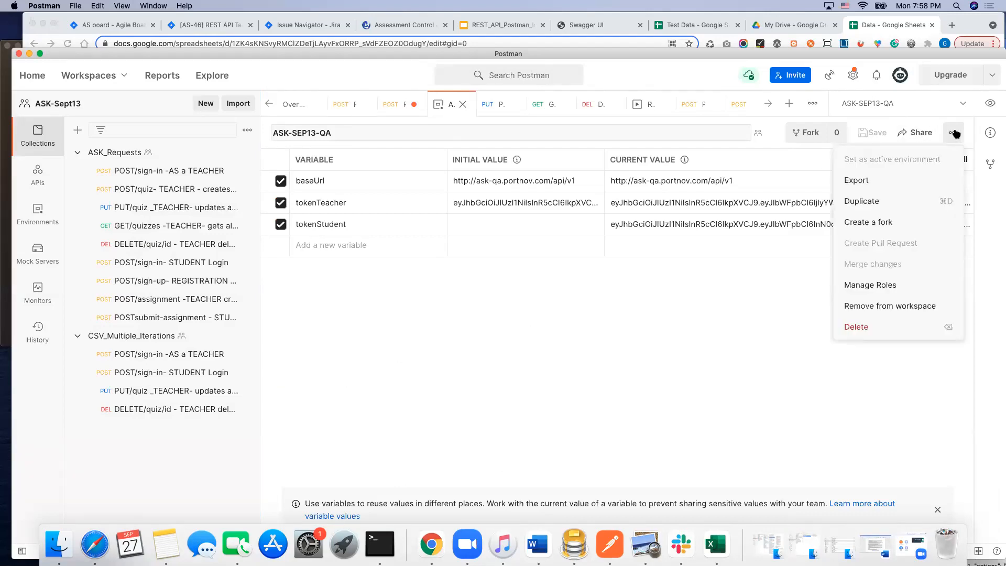
{"action": "left_click", "coordinate": [884, 181]}
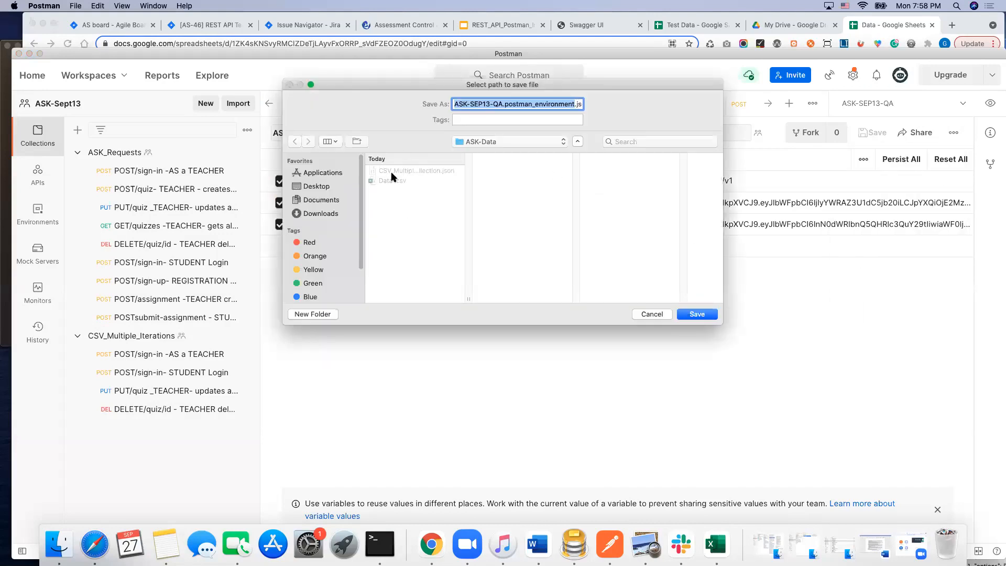
{"action": "left_click", "coordinate": [706, 316]}
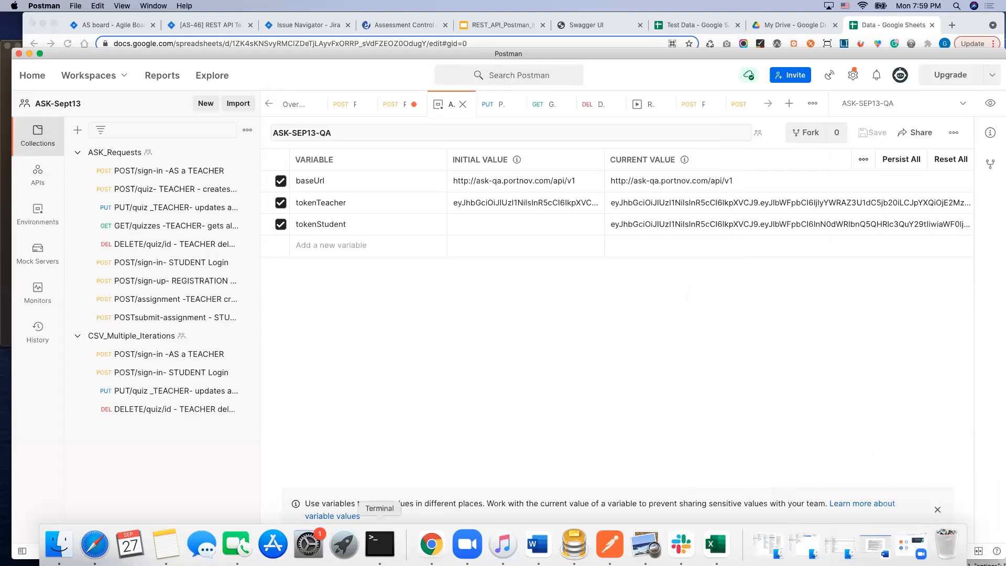
Step: Switch to Terminal and change the working directory to Desktop/ASK-Data
{"action": "left_click", "coordinate": [380, 545]}
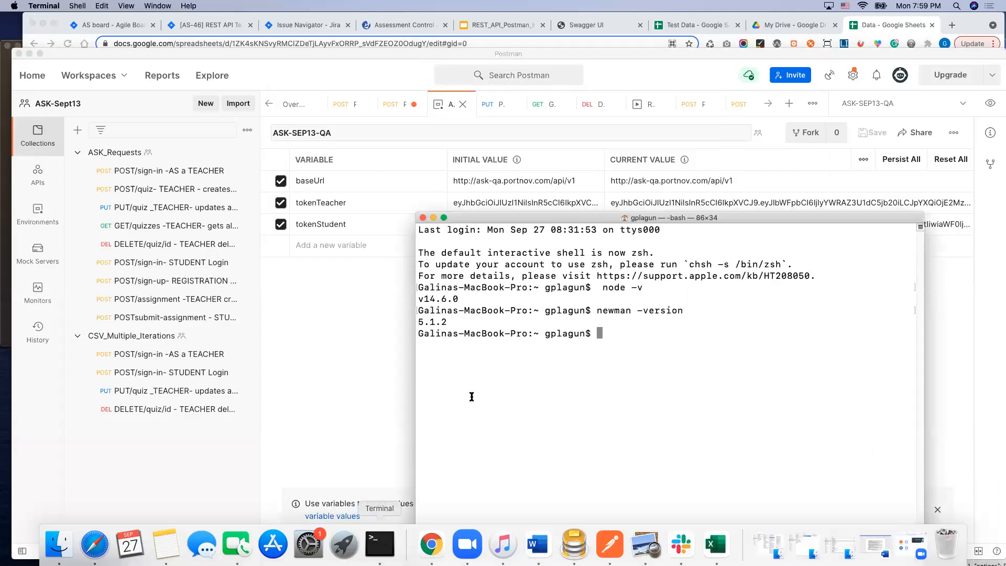
{"action": "left_click_drag", "start_coordinate": [747, 222], "coordinate": [602, 124]}
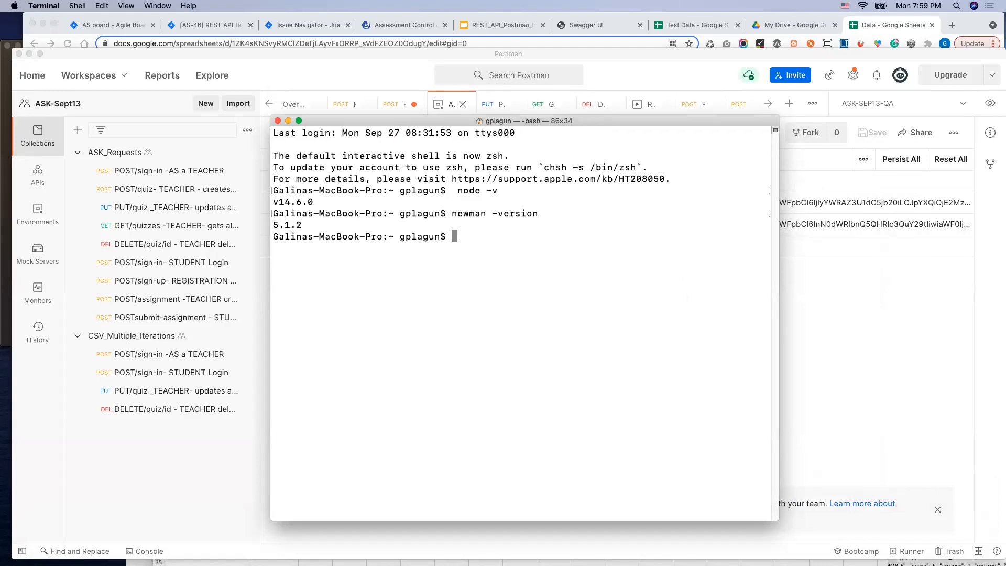
{"action": "type", "text": "cd Des"}
{"action": "key", "text": "Tab"}
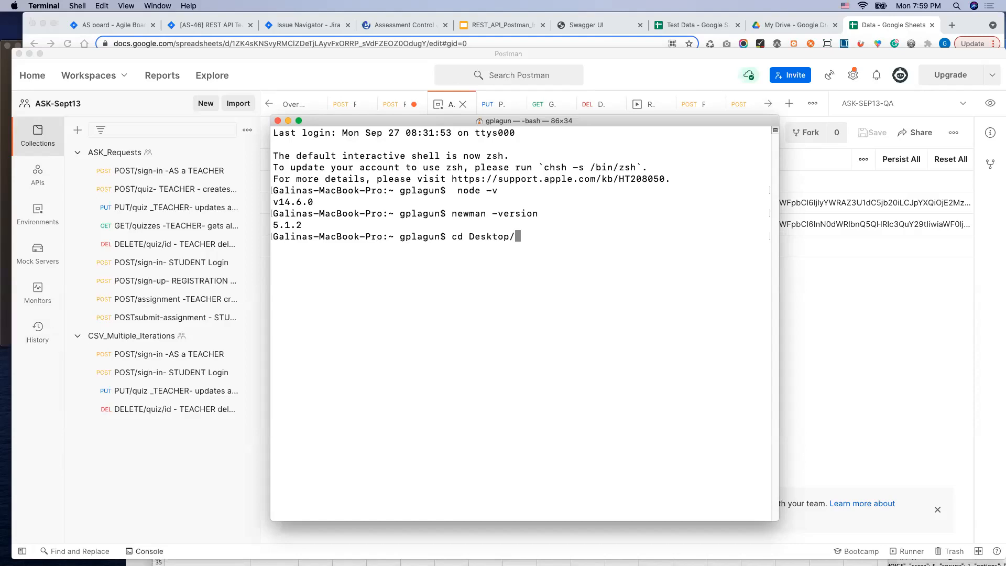
{"action": "key", "text": "super+Tab"}
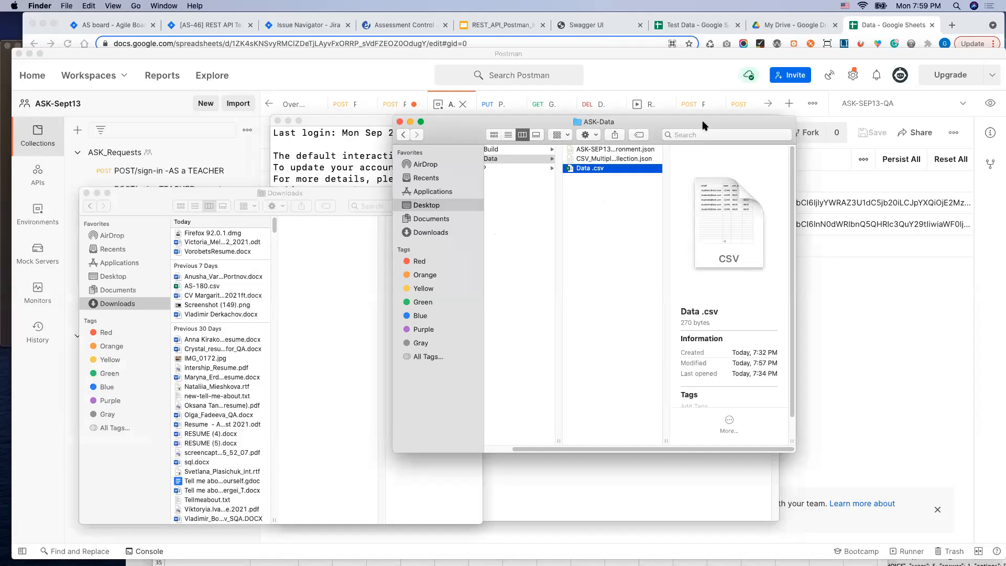
{"action": "left_click_drag", "start_coordinate": [704, 126], "coordinate": [689, 372]}
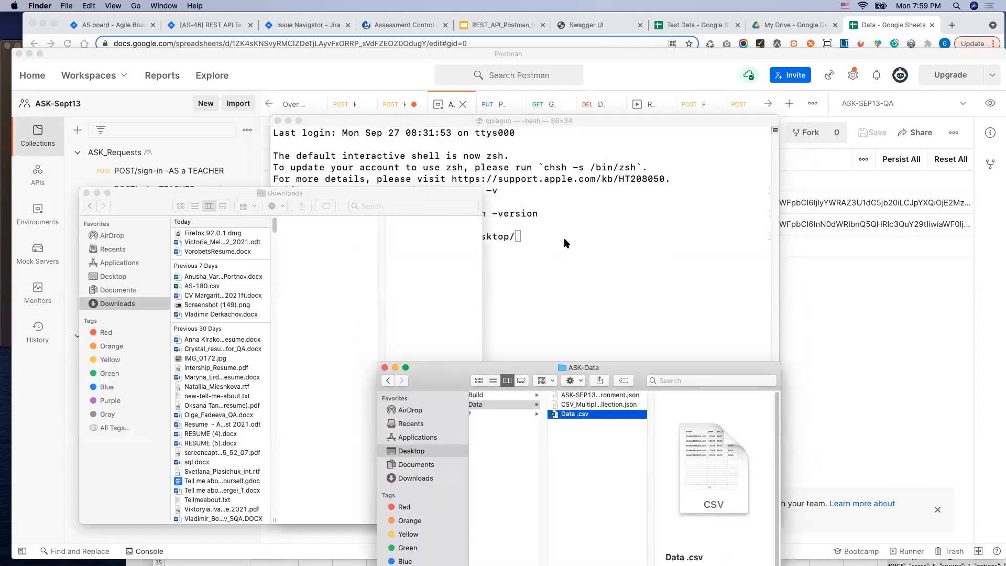
{"action": "left_click", "coordinate": [521, 238]}
{"action": "type", "text": "AS"}
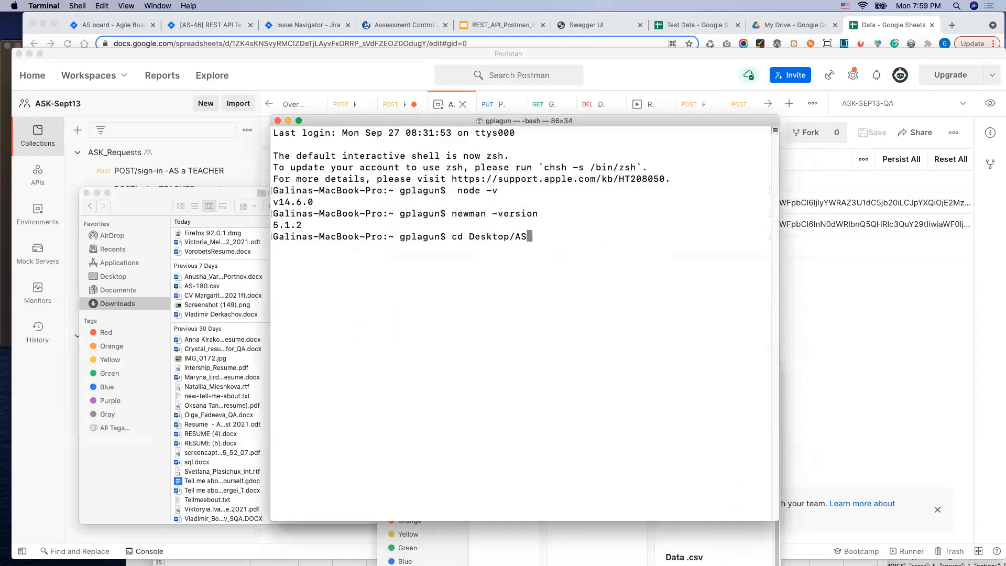
{"action": "type", "text": "K-Data"}
{"action": "key", "text": "Return"}
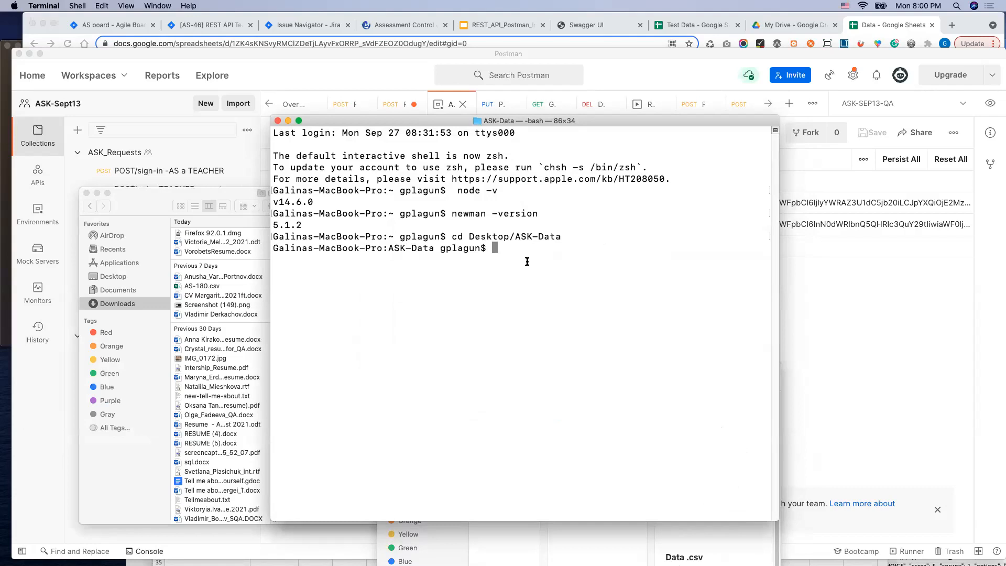
Step: List the ASK-Data folder's contents with ls -l and widen the Terminal window so the file names fit on one line
{"action": "type", "text": "ls -l"}
{"action": "key", "text": "Return"}
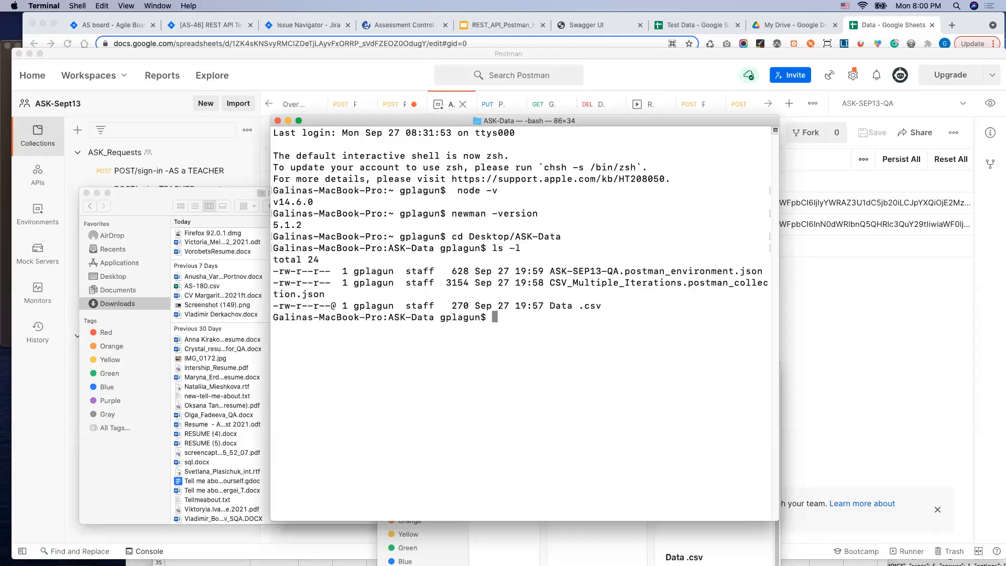
{"action": "left_click_drag", "start_coordinate": [778, 520], "coordinate": [936, 487]}
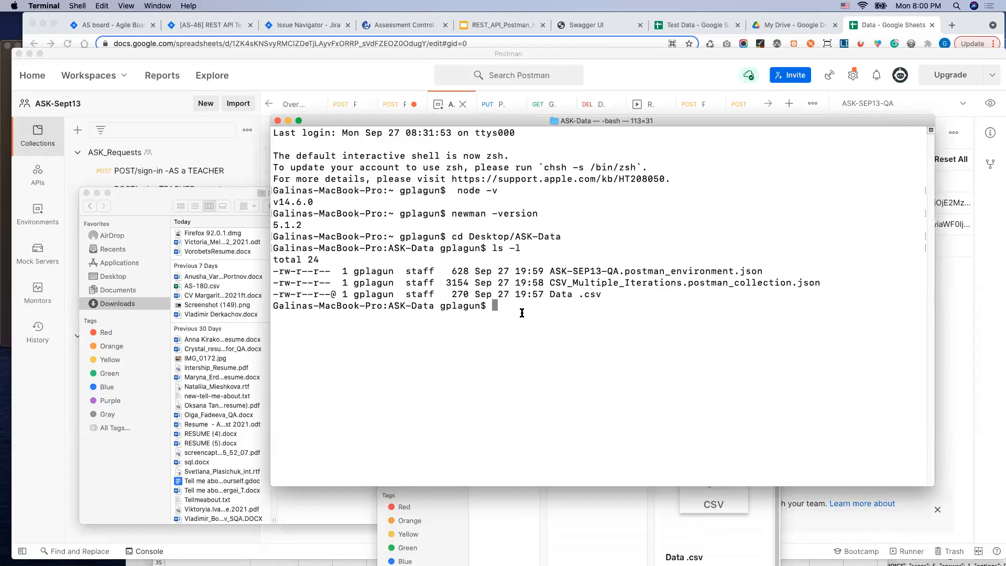
Step: Begin the command newman run with the copied file name CSV_Multiple_Iterations.postman_collection.json, without executing it
{"action": "type", "text": "newman run"}
{"action": "left_click_drag", "start_coordinate": [550, 283], "coordinate": [814, 288]}
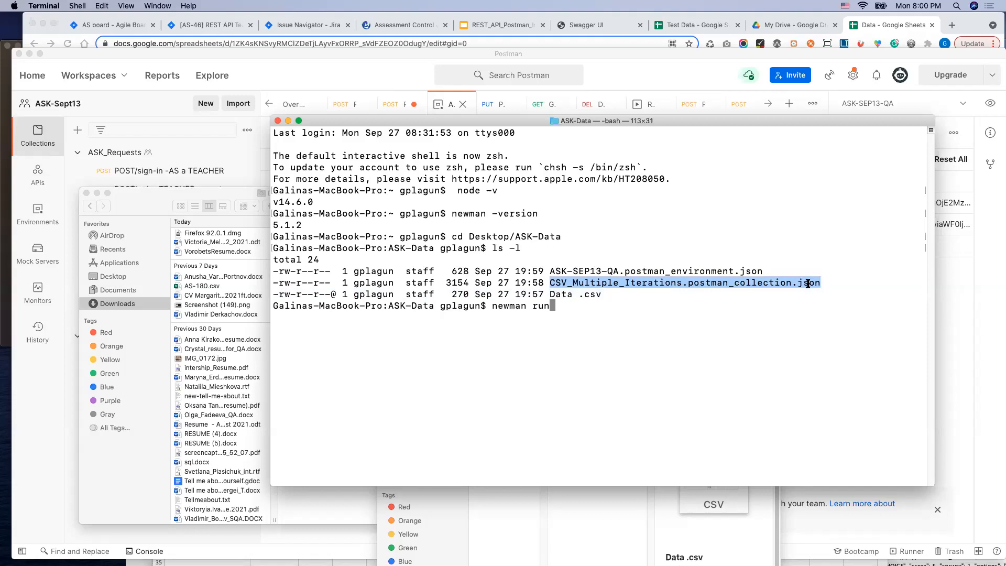
{"action": "key", "text": "super+c"}
{"action": "left_click", "coordinate": [609, 311]}
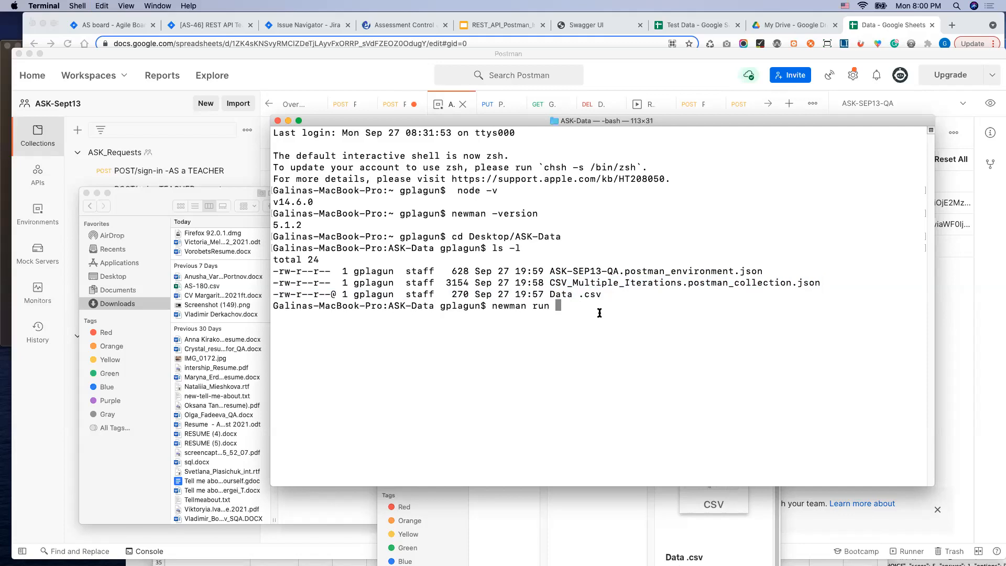
{"action": "key", "text": "super+v"}
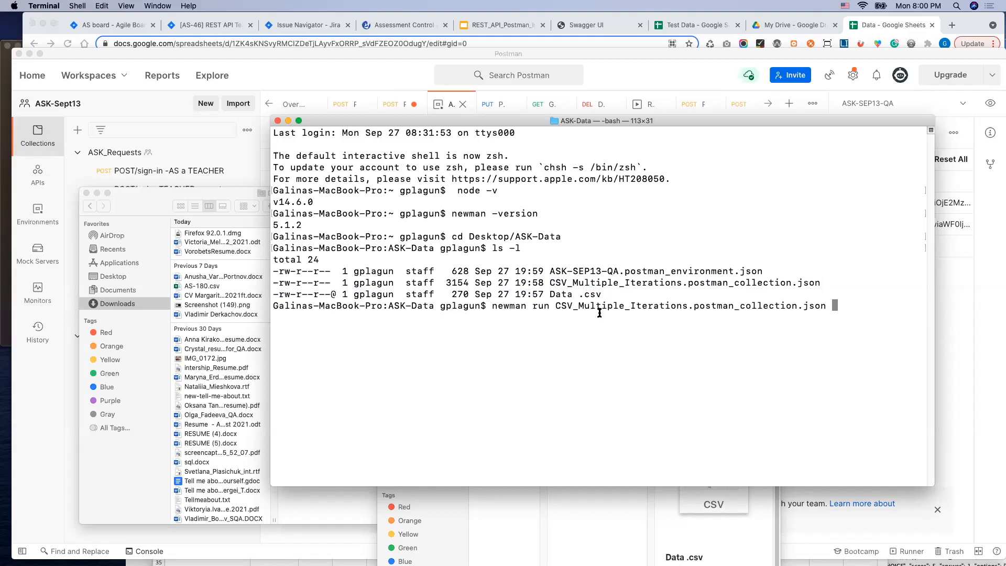
Step: Add the environment option -e ASK-SEP13-QA.postman_environment.json to the newman command
{"action": "left_click_drag", "start_coordinate": [551, 270], "coordinate": [778, 274]}
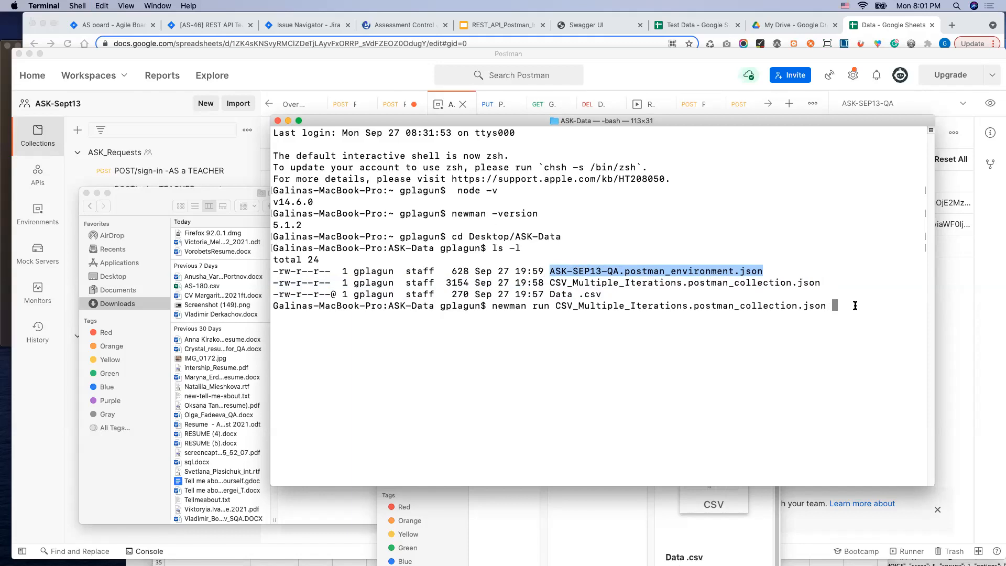
{"action": "type", "text": "-e"}
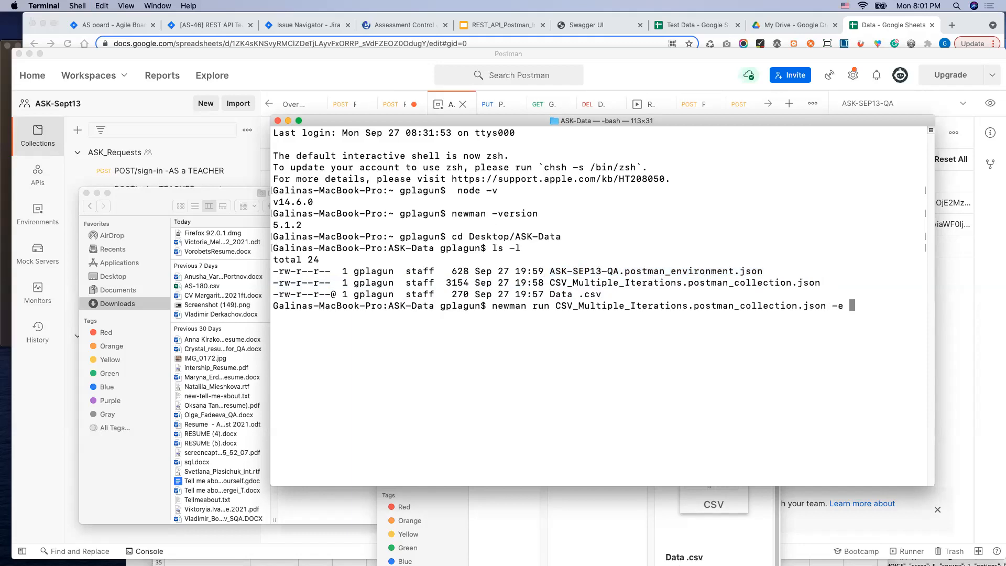
{"action": "key", "text": "super+v"}
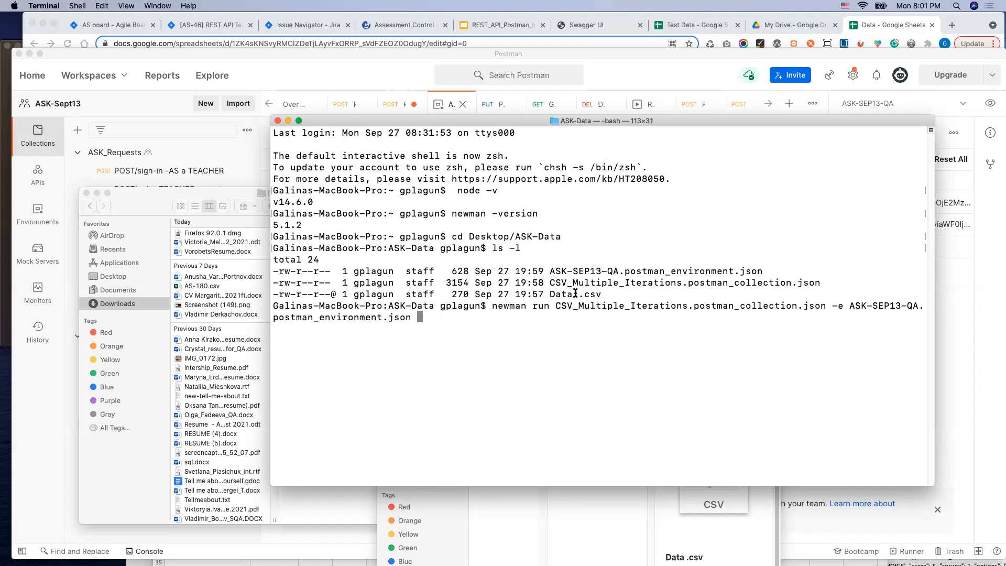
Step: Switch to Finder and rename "Data .csv" in the Desktop's ASK-Data folder to Data.csv, removing the space
{"action": "left_click_drag", "start_coordinate": [696, 123], "coordinate": [667, 341]}
{"action": "left_click_drag", "start_coordinate": [370, 194], "coordinate": [497, 172]}
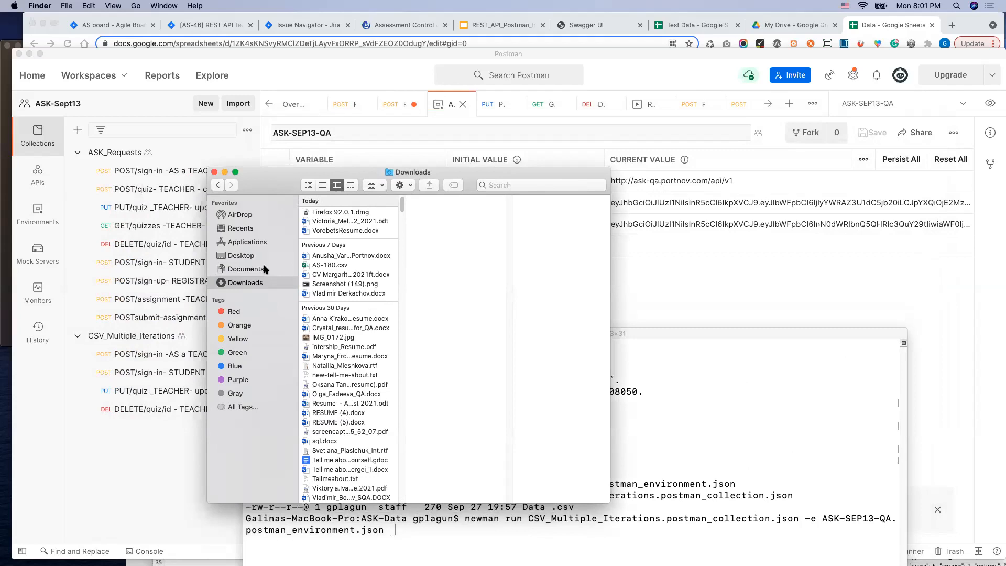
{"action": "left_click", "coordinate": [246, 258]}
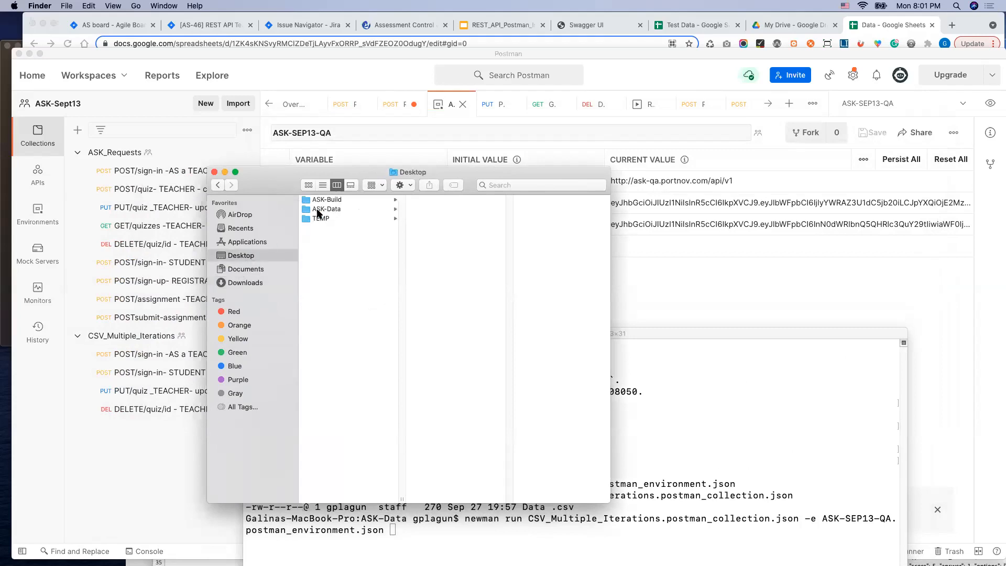
{"action": "left_click", "coordinate": [318, 210]}
{"action": "right_click", "coordinate": [428, 219]}
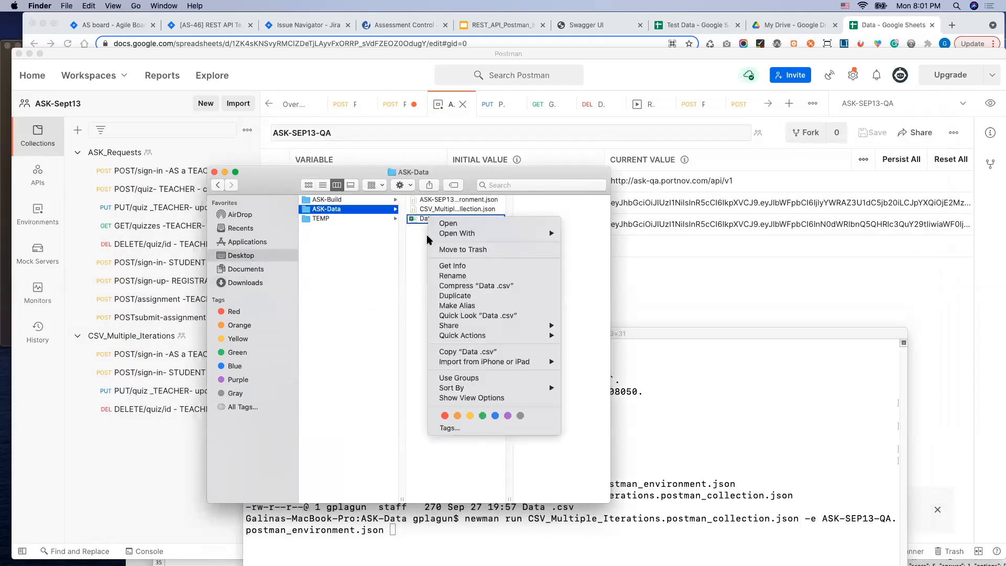
{"action": "left_click", "coordinate": [448, 276]}
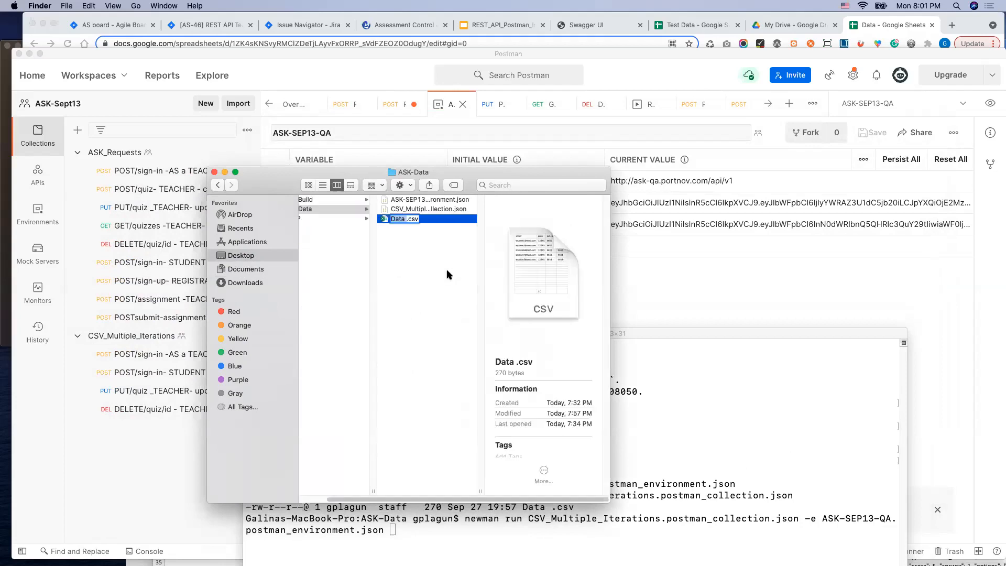
{"action": "left_click", "coordinate": [408, 218]}
{"action": "key", "text": "BackSpace"}
{"action": "left_click", "coordinate": [400, 240]}
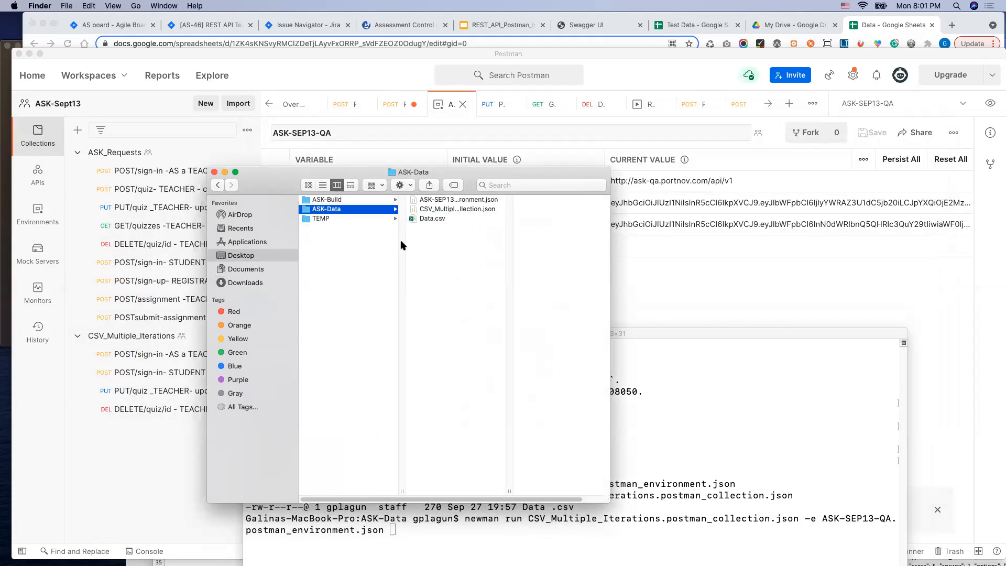
Step: Return to Terminal, add the data option -d Data.csv to the newman command and run it
{"action": "left_click", "coordinate": [704, 331]}
{"action": "left_click_drag", "start_coordinate": [704, 325], "coordinate": [687, 186]}
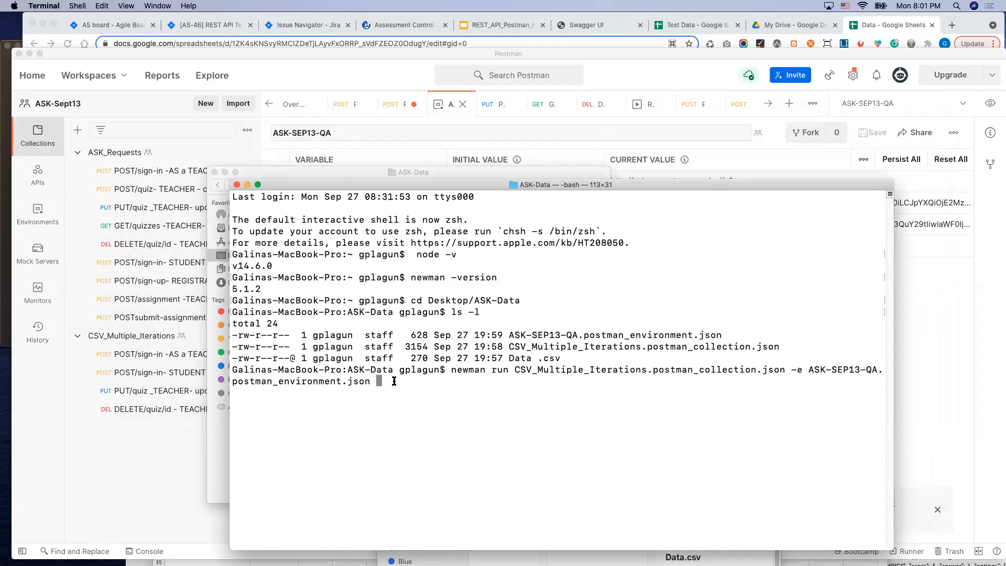
{"action": "type", "text": "-d Data.csv"}
{"action": "key", "text": "Return"}
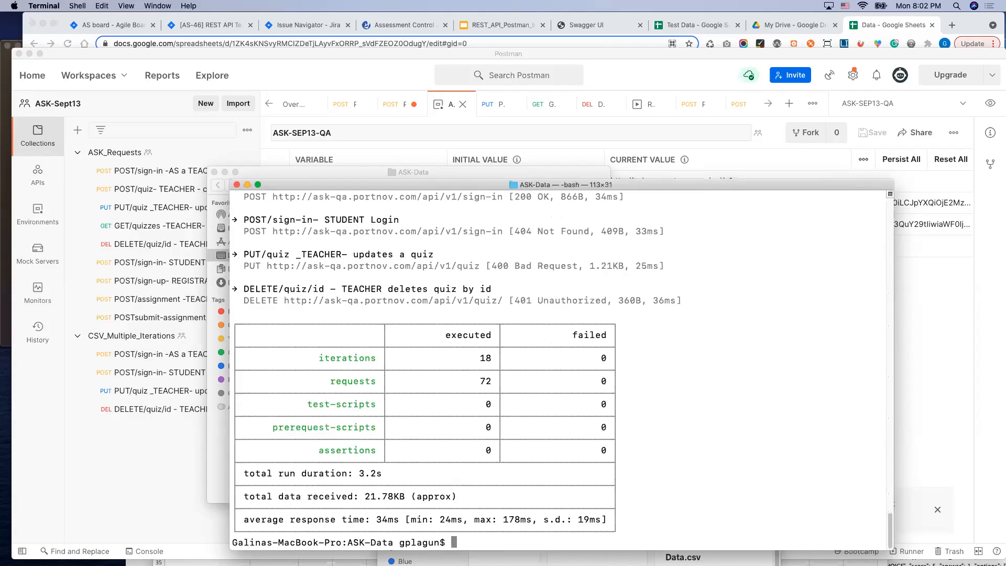
Step: Examine the Newman run summary and the response statuses of the requests in each iteration, back to the first one
{"action": "left_click_drag", "start_coordinate": [417, 185], "coordinate": [296, 27]}
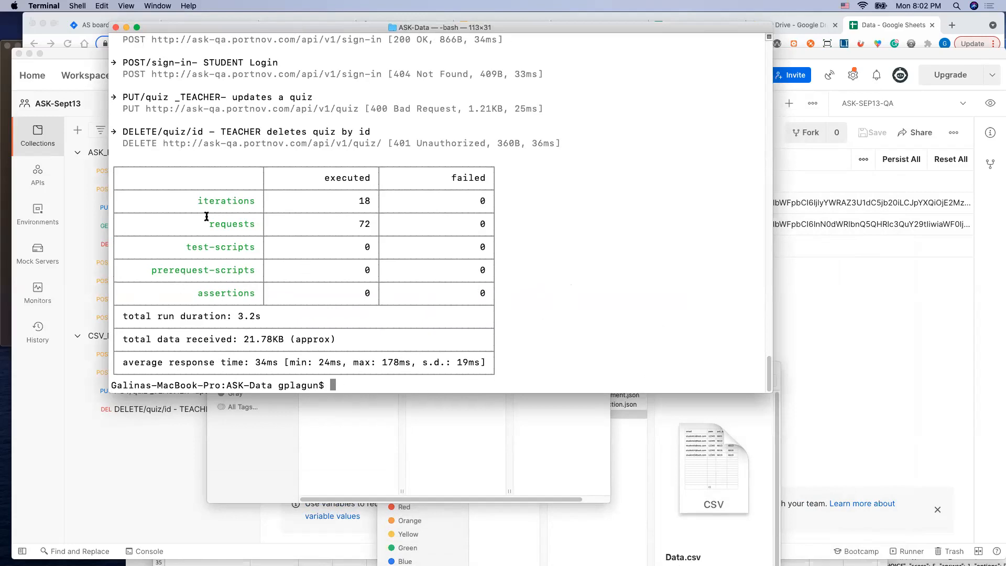
{"action": "scroll", "coordinate": [269, 161], "scroll_direction": "up", "scroll_amount": 4}
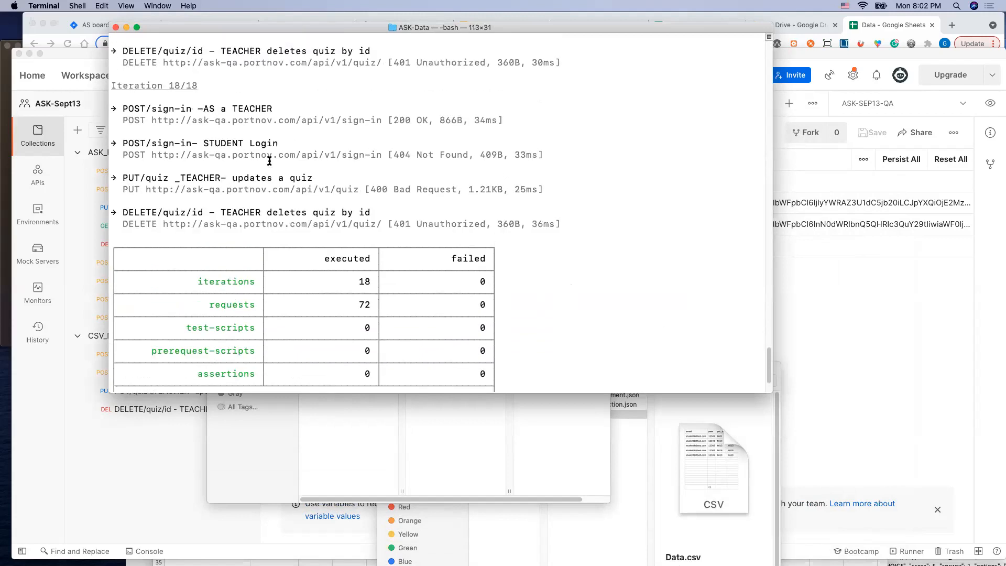
{"action": "scroll", "coordinate": [270, 161], "scroll_direction": "up", "scroll_amount": 3}
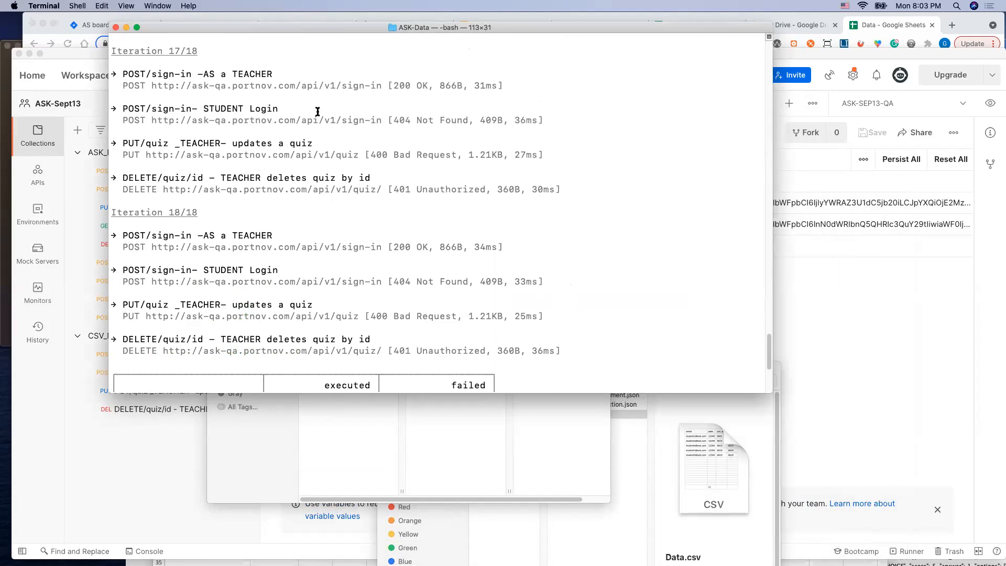
{"action": "scroll", "coordinate": [293, 128], "scroll_direction": "up", "scroll_amount": 5}
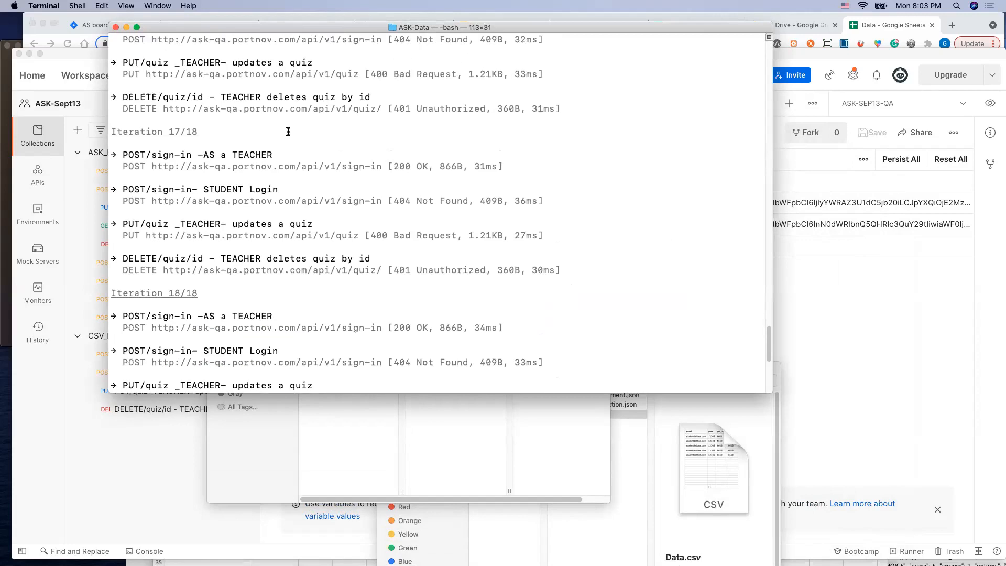
{"action": "scroll", "coordinate": [291, 142], "scroll_direction": "up", "scroll_amount": 5}
{"action": "scroll", "coordinate": [295, 156], "scroll_direction": "up", "scroll_amount": 5}
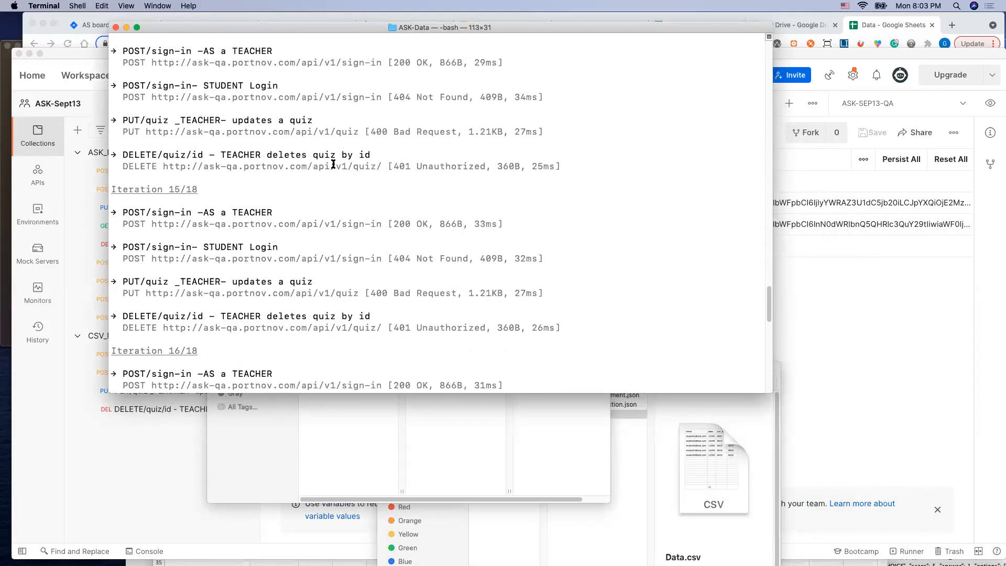
{"action": "scroll", "coordinate": [350, 173], "scroll_direction": "up", "scroll_amount": 4}
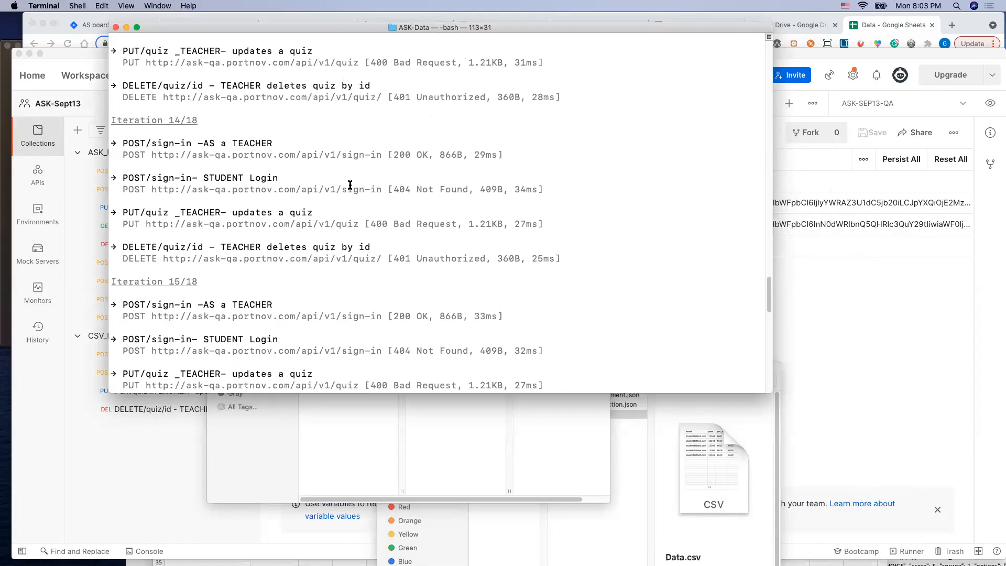
{"action": "scroll", "coordinate": [357, 128], "scroll_direction": "up", "scroll_amount": 7}
{"action": "scroll", "coordinate": [363, 160], "scroll_direction": "up", "scroll_amount": 20}
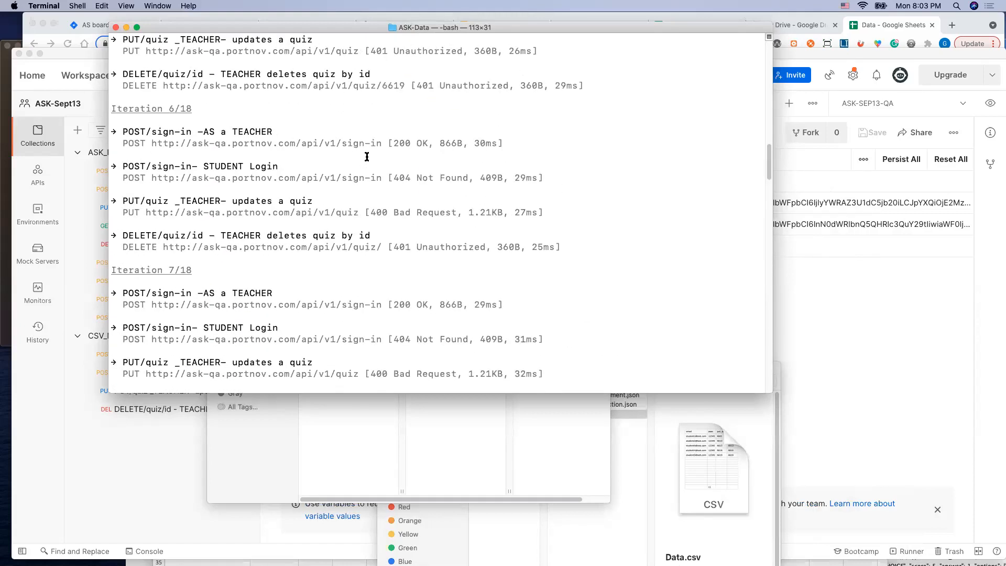
{"action": "scroll", "coordinate": [367, 157], "scroll_direction": "up", "scroll_amount": 15}
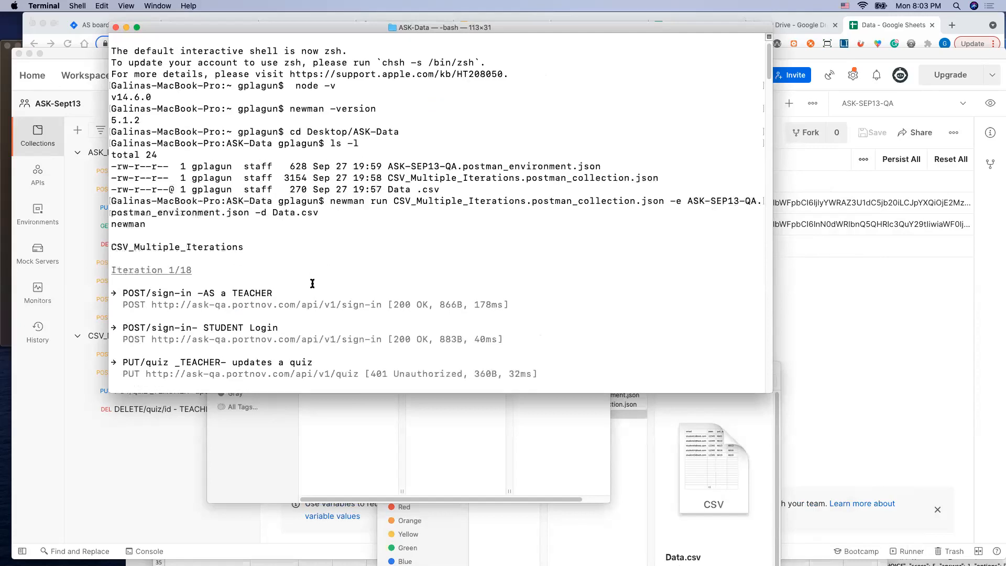
{"action": "scroll", "coordinate": [312, 284], "scroll_direction": "down", "scroll_amount": 9}
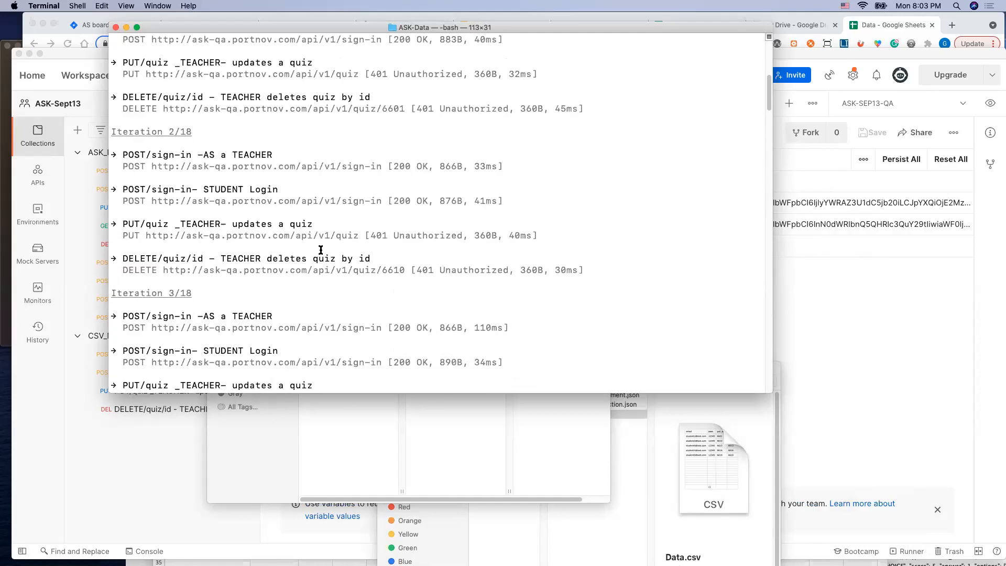